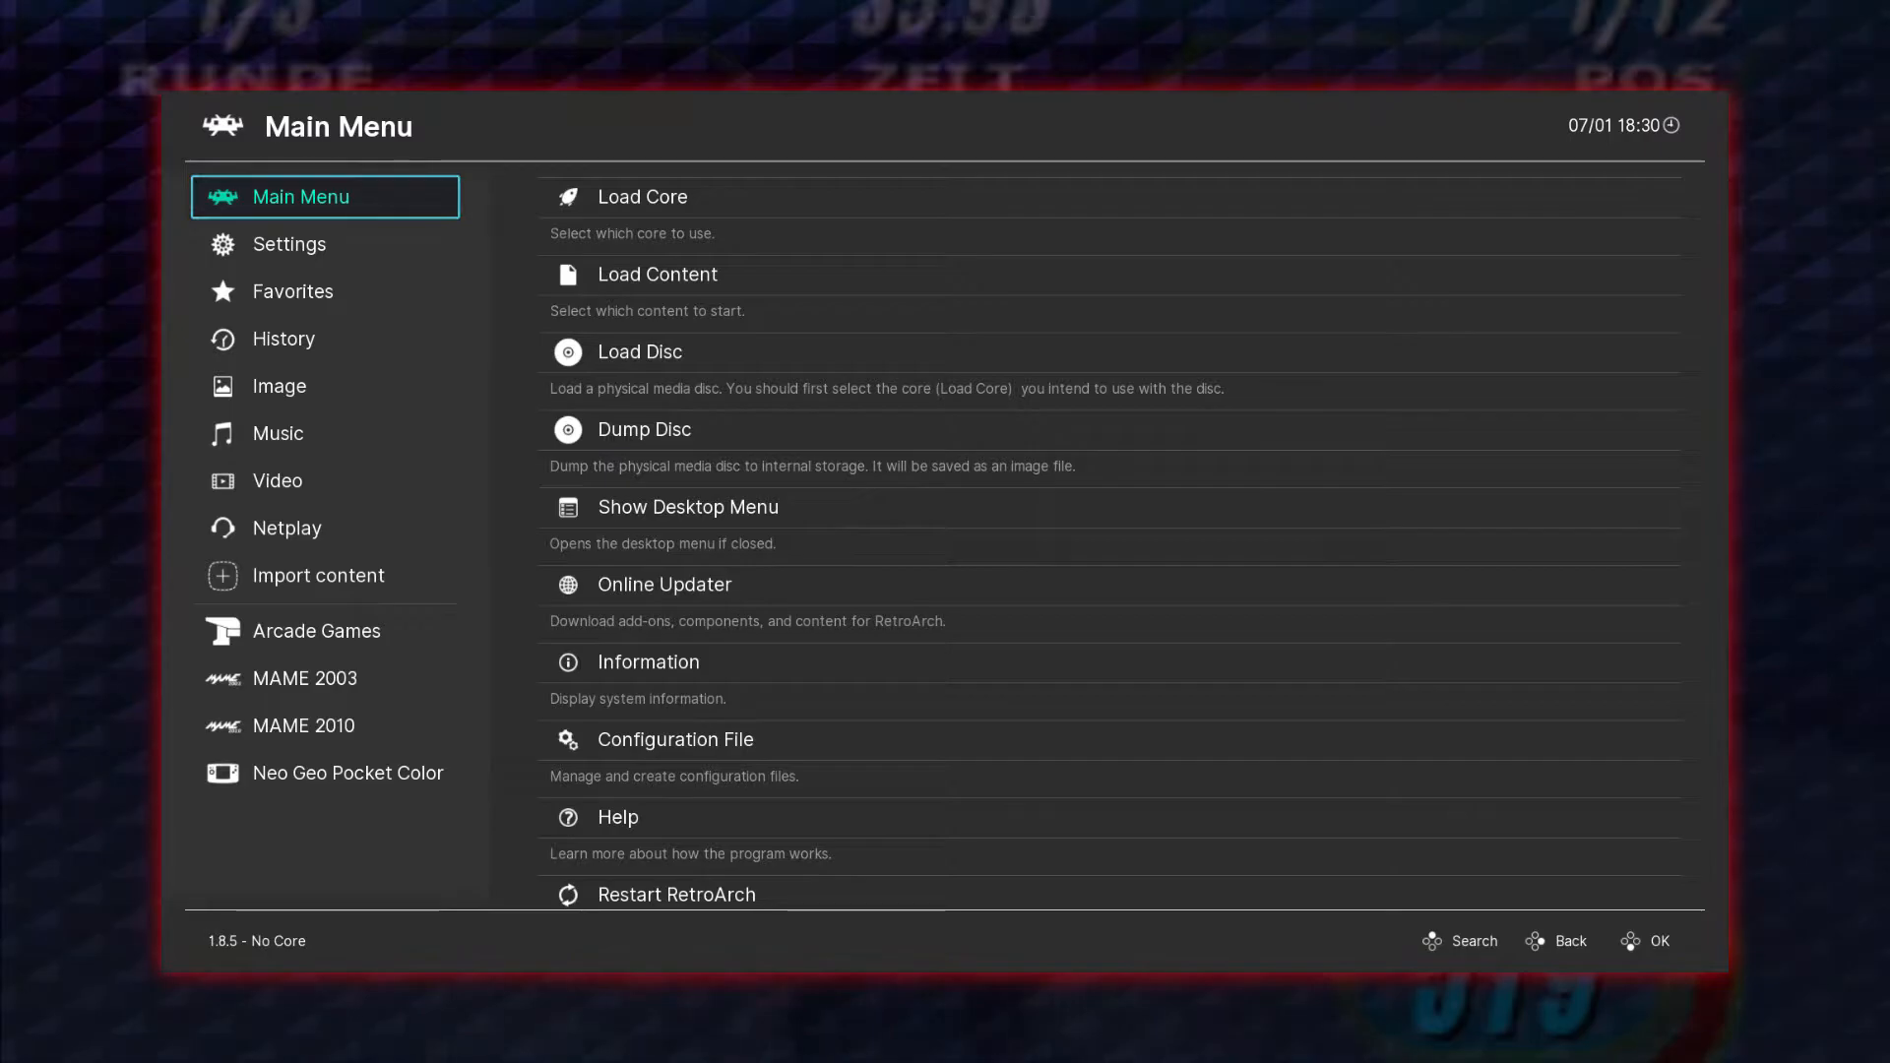
Review the available menu drivers in the driver settings and choose ozone as the menu driver.
key("Down")
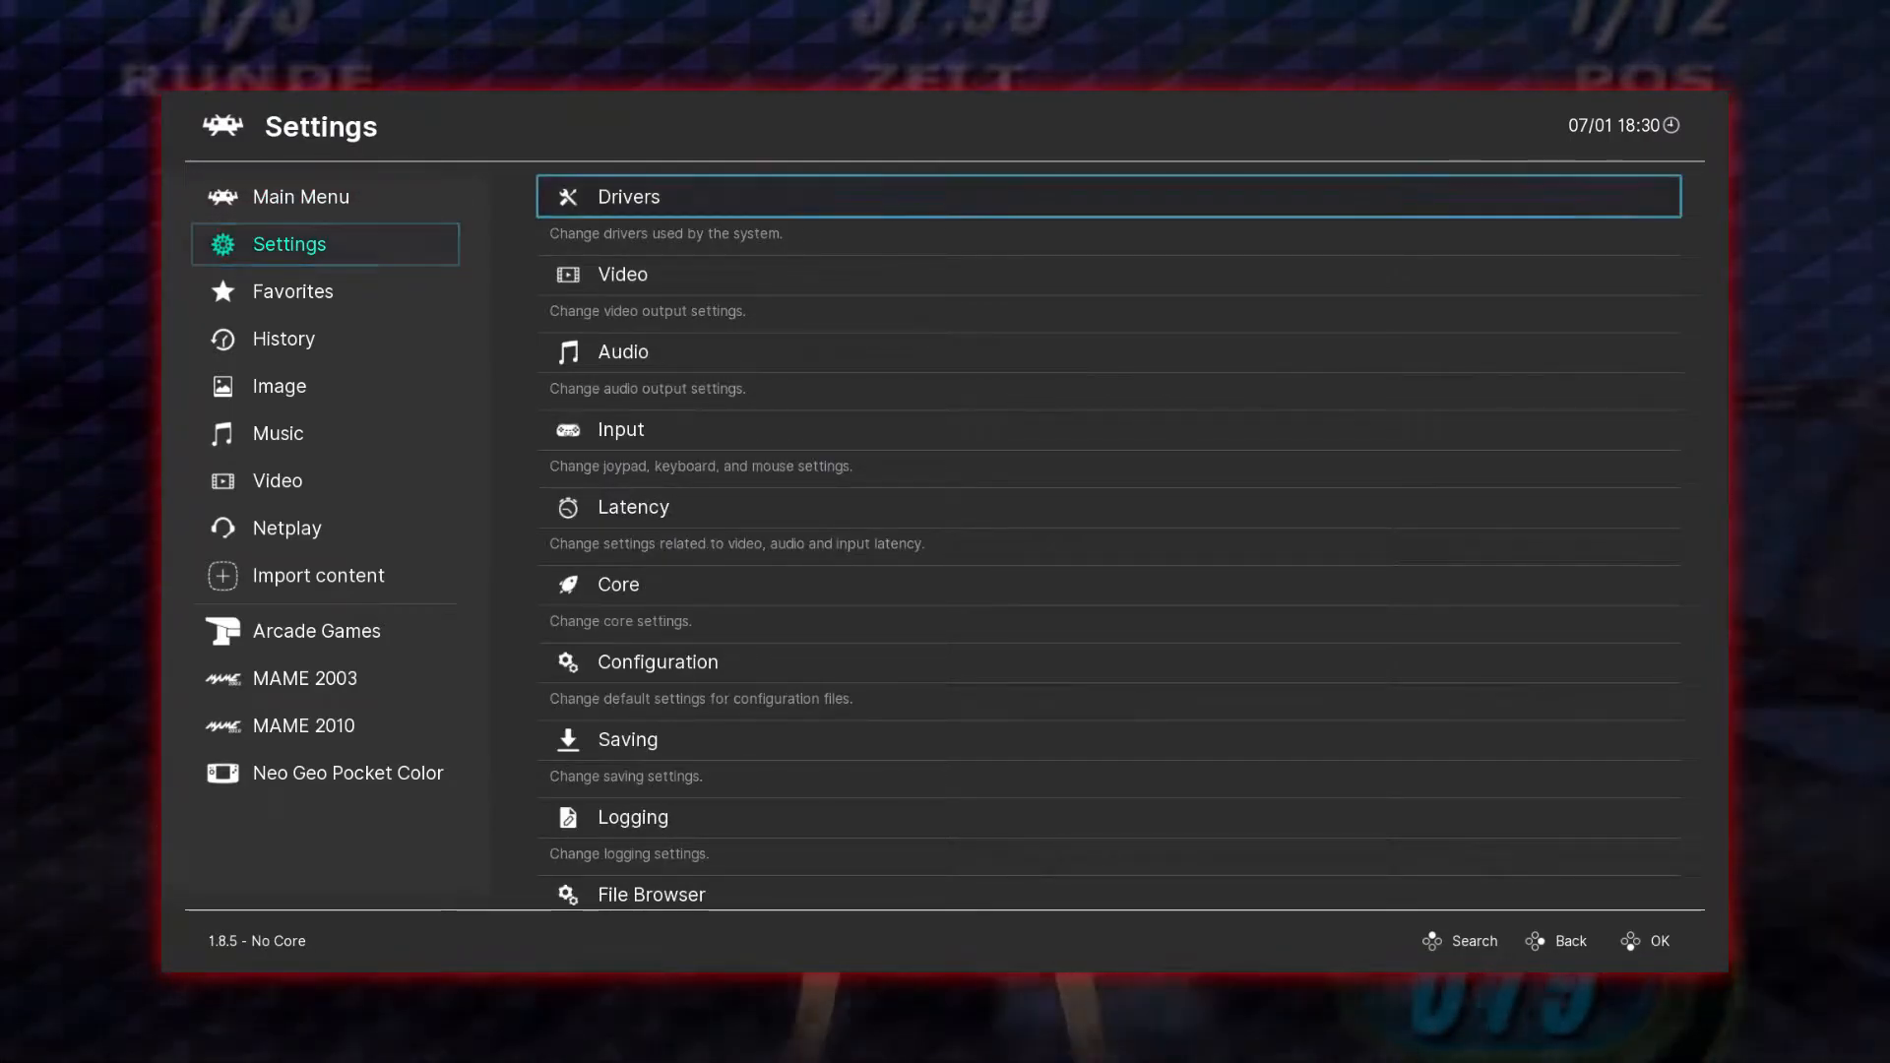
key("Return")
key("Up")
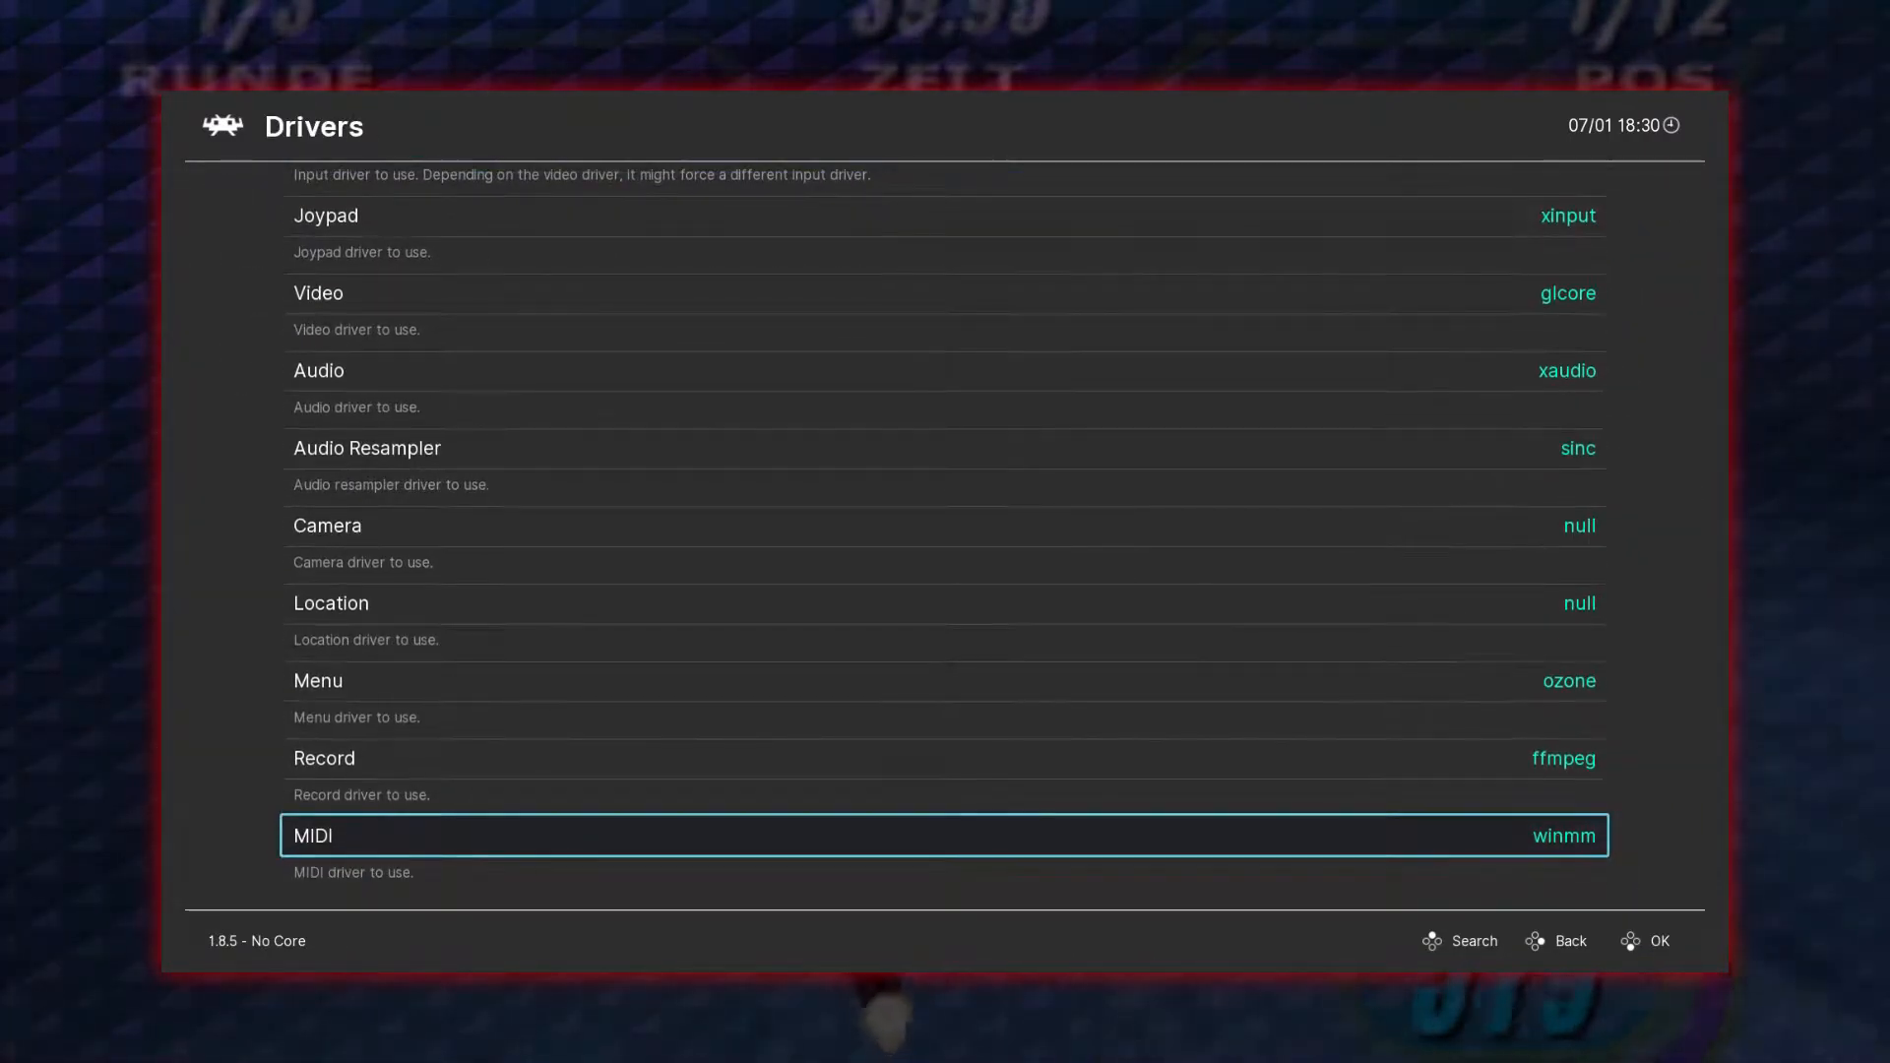
key("Up")
key("Up")
key("Return")
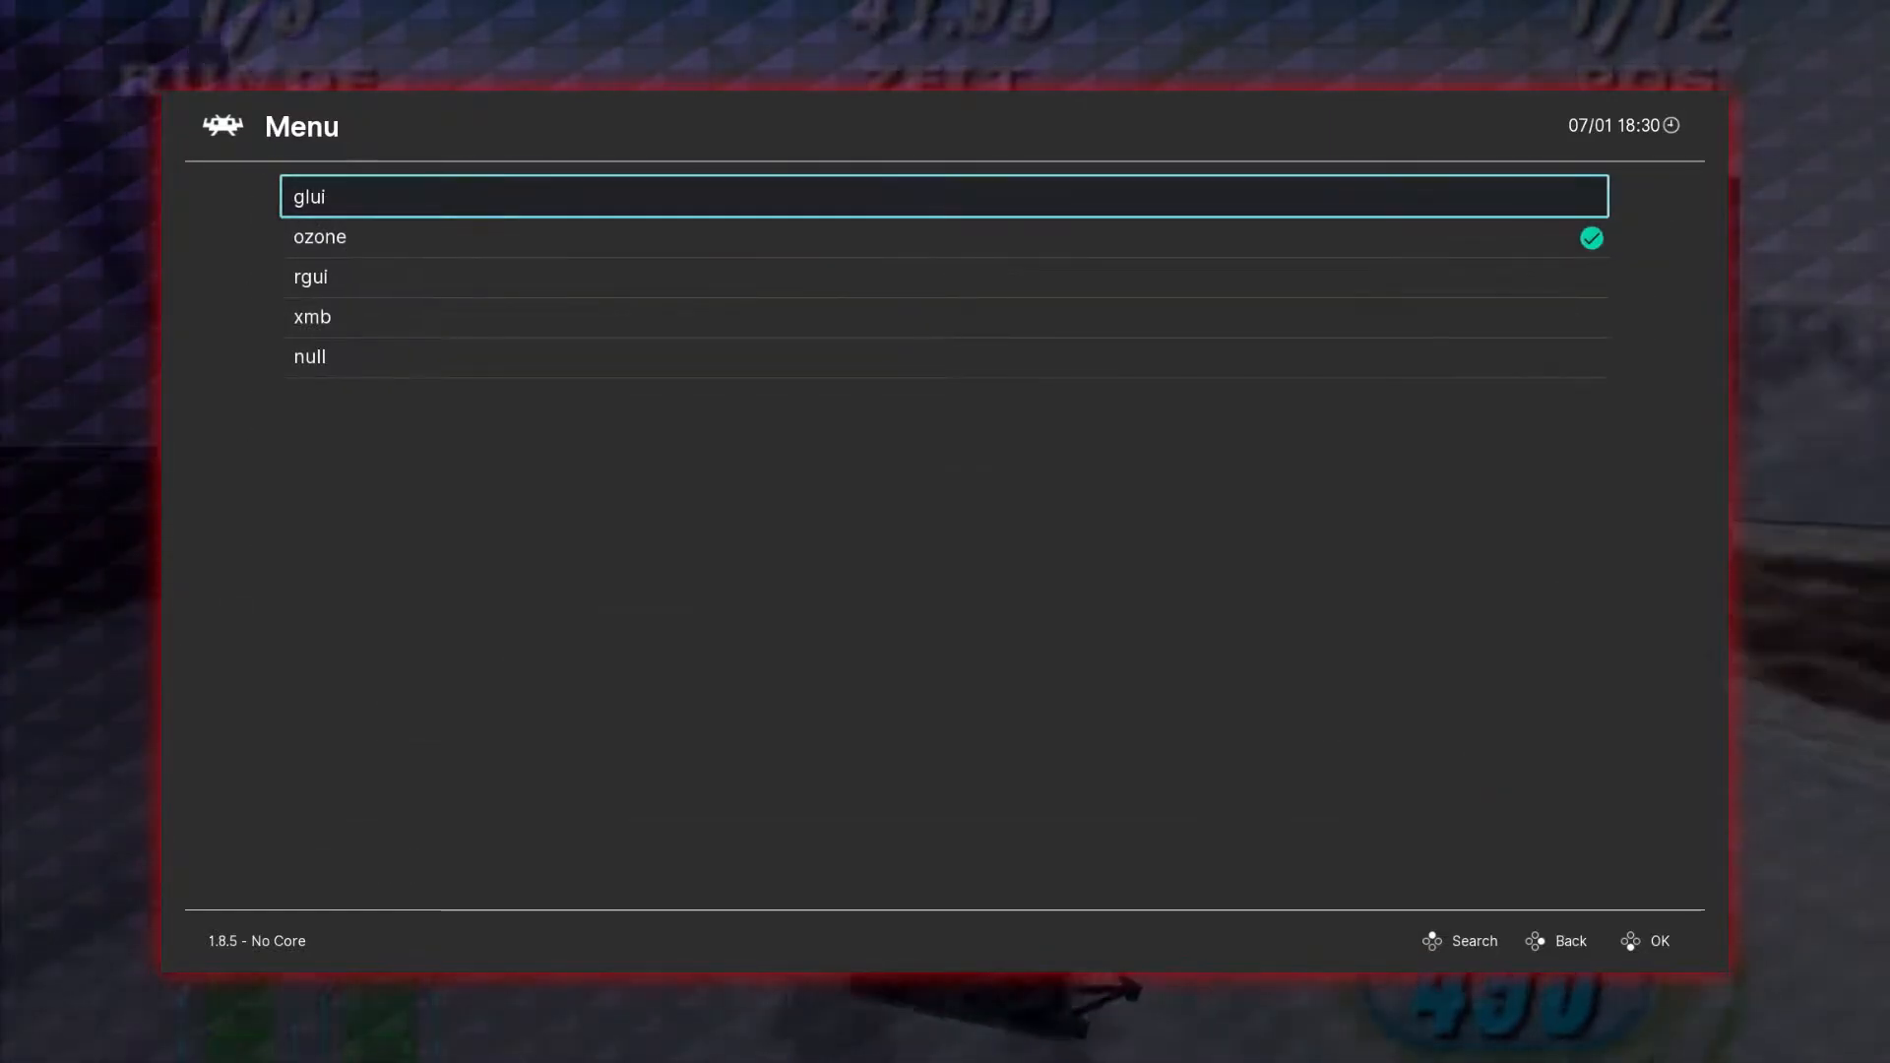
key("Down")
key("Down")
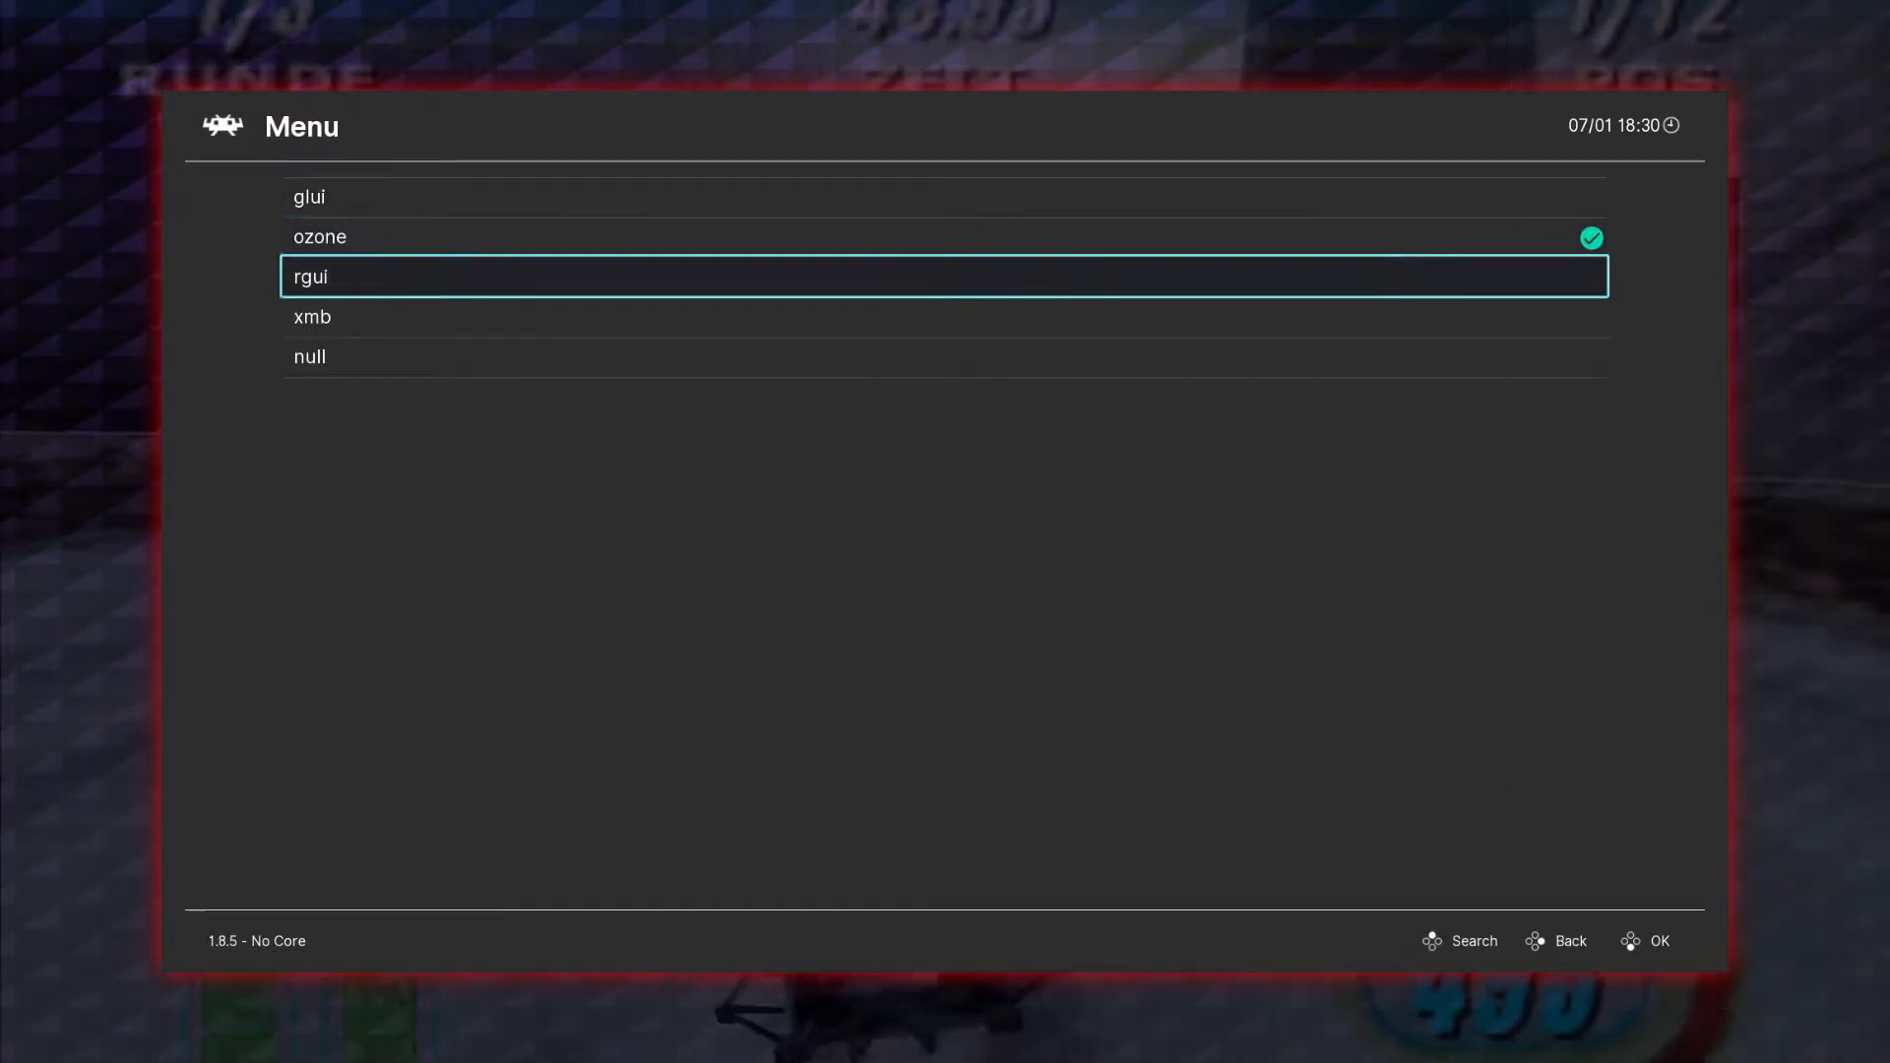
key("Down")
key("Down")
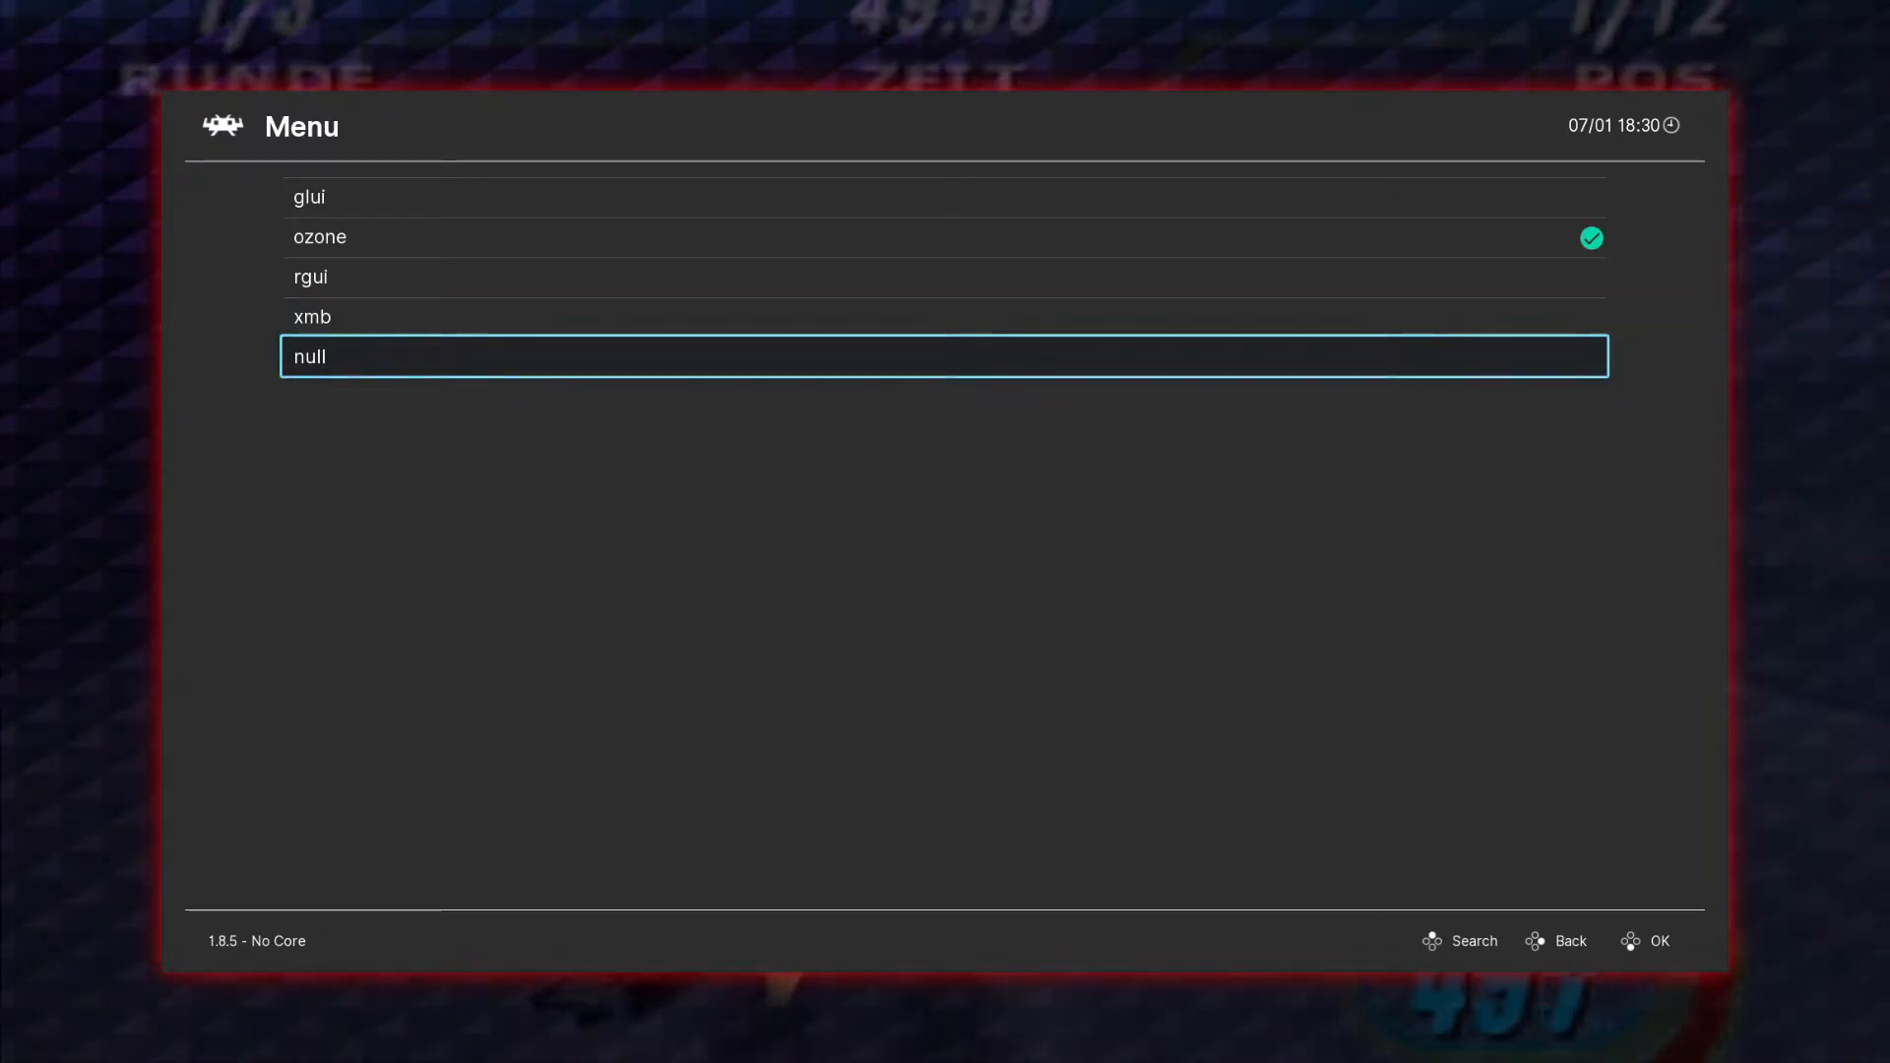
key("Up")
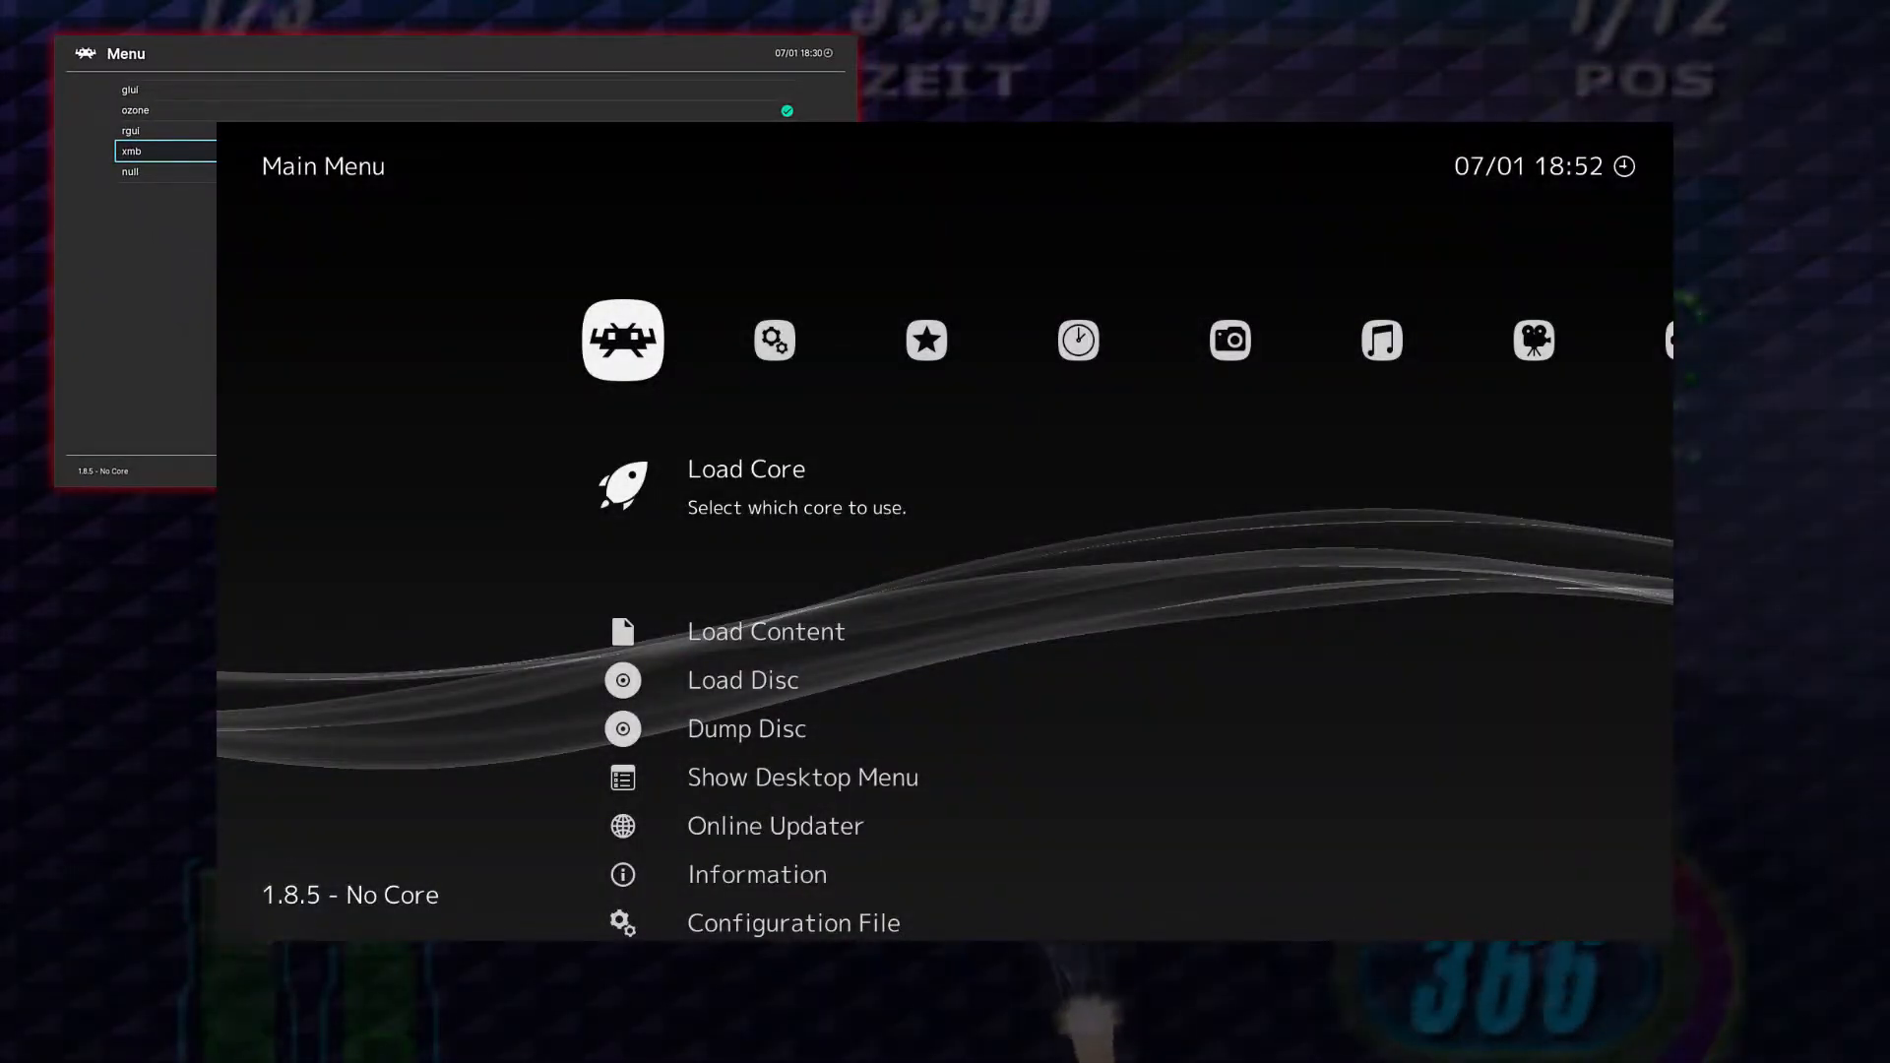
key("Up")
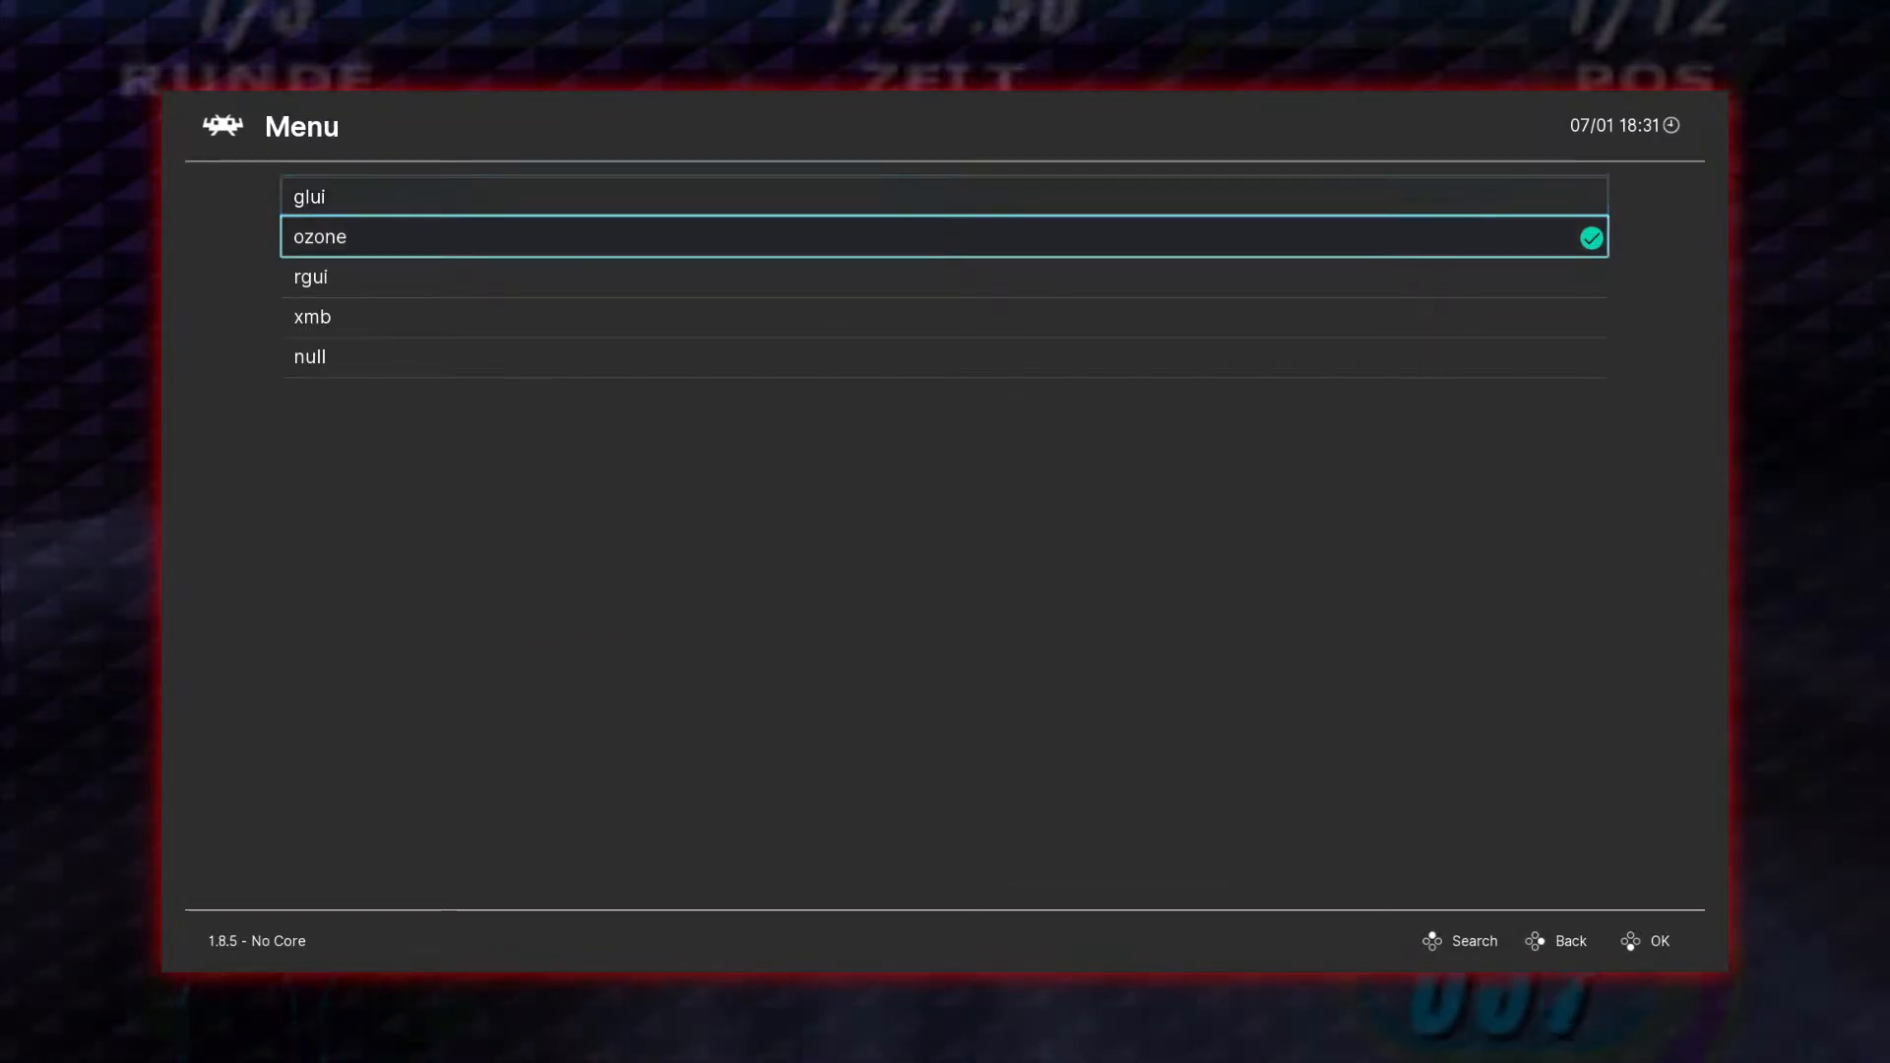
key("Return")
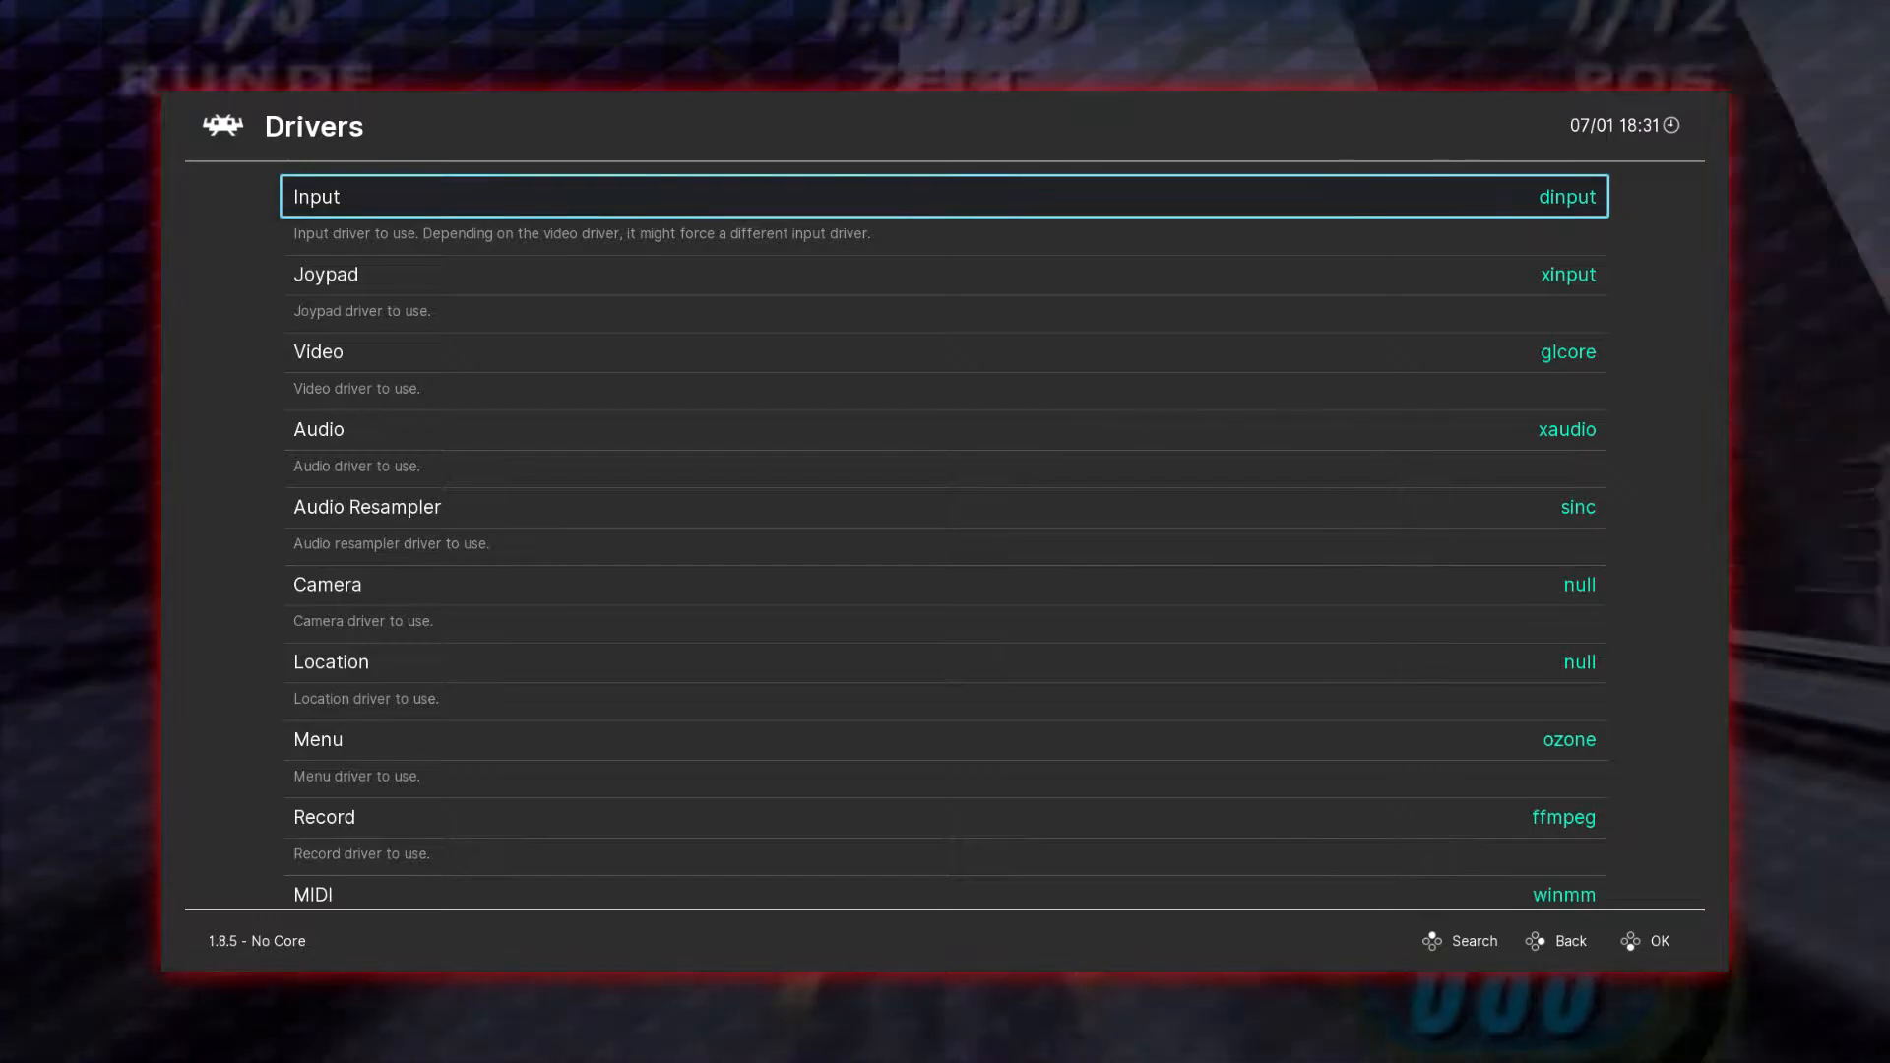
Leave the driver settings and return to the Main Menu entries.
key("BackSpace")
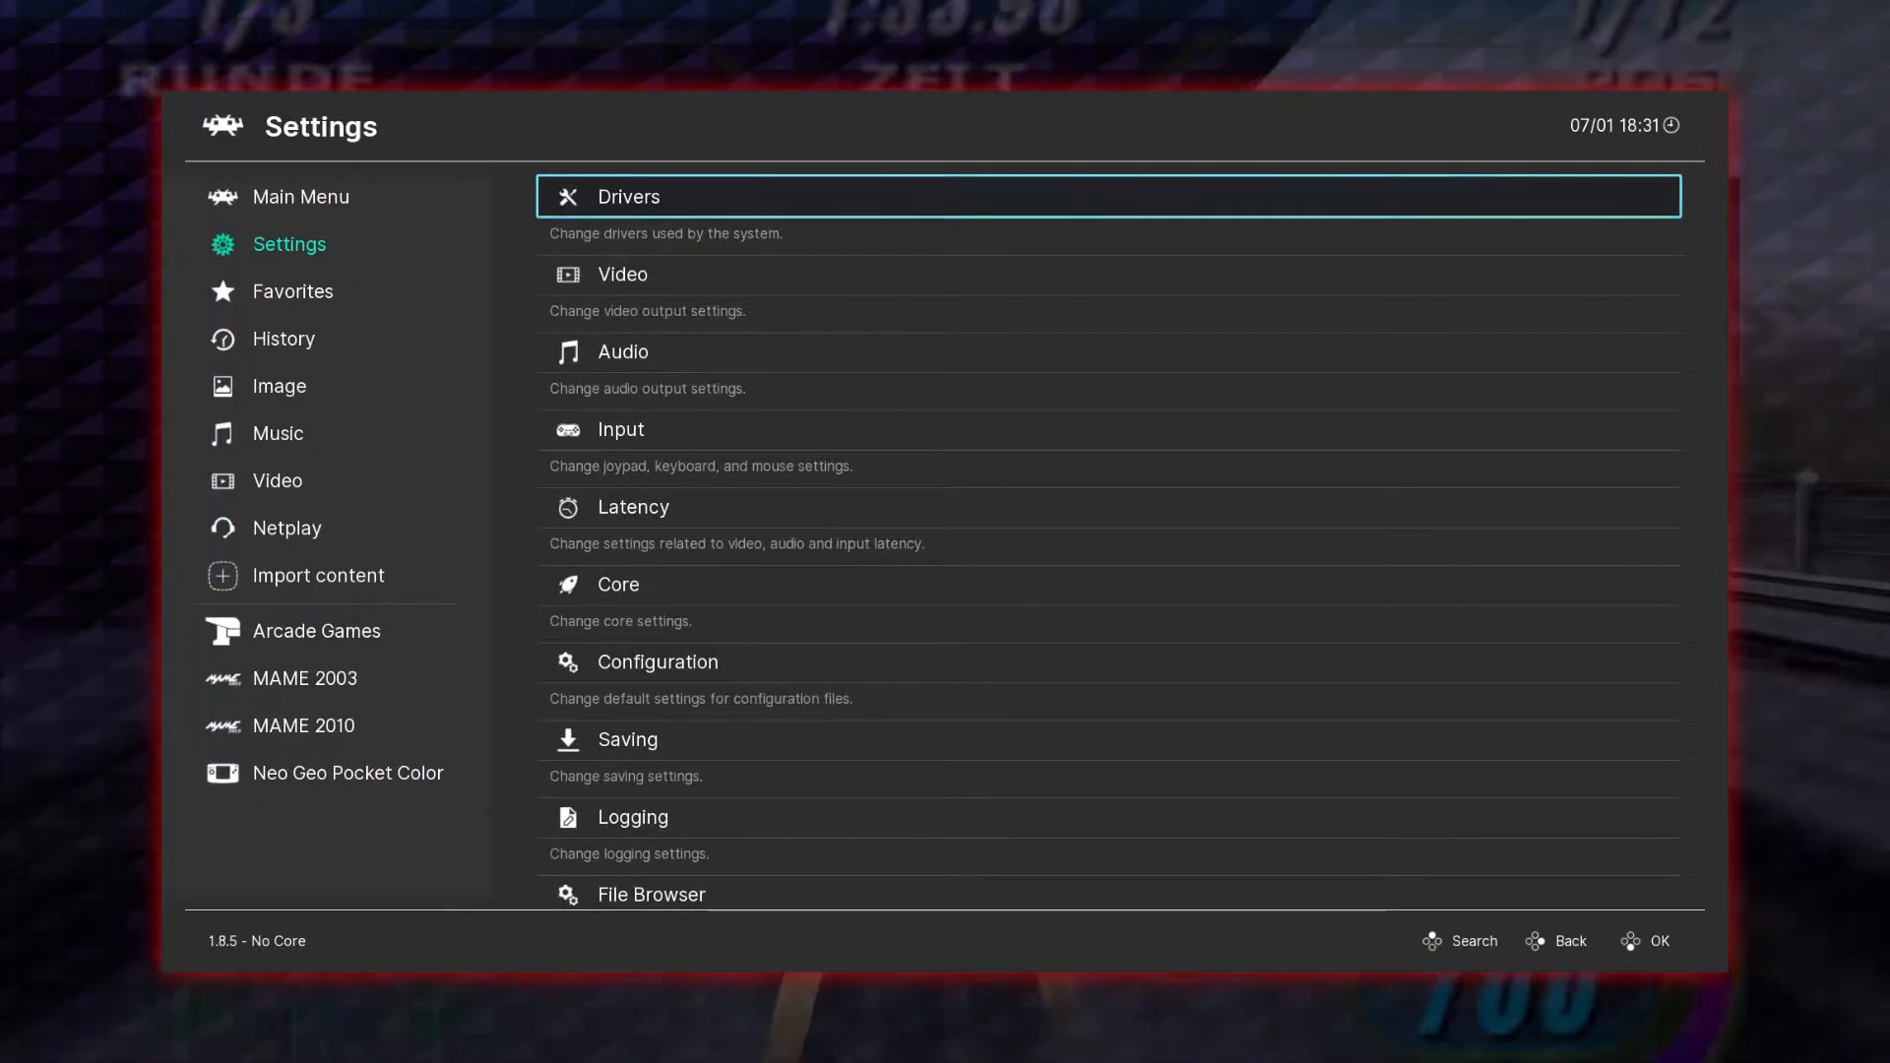
key("Left")
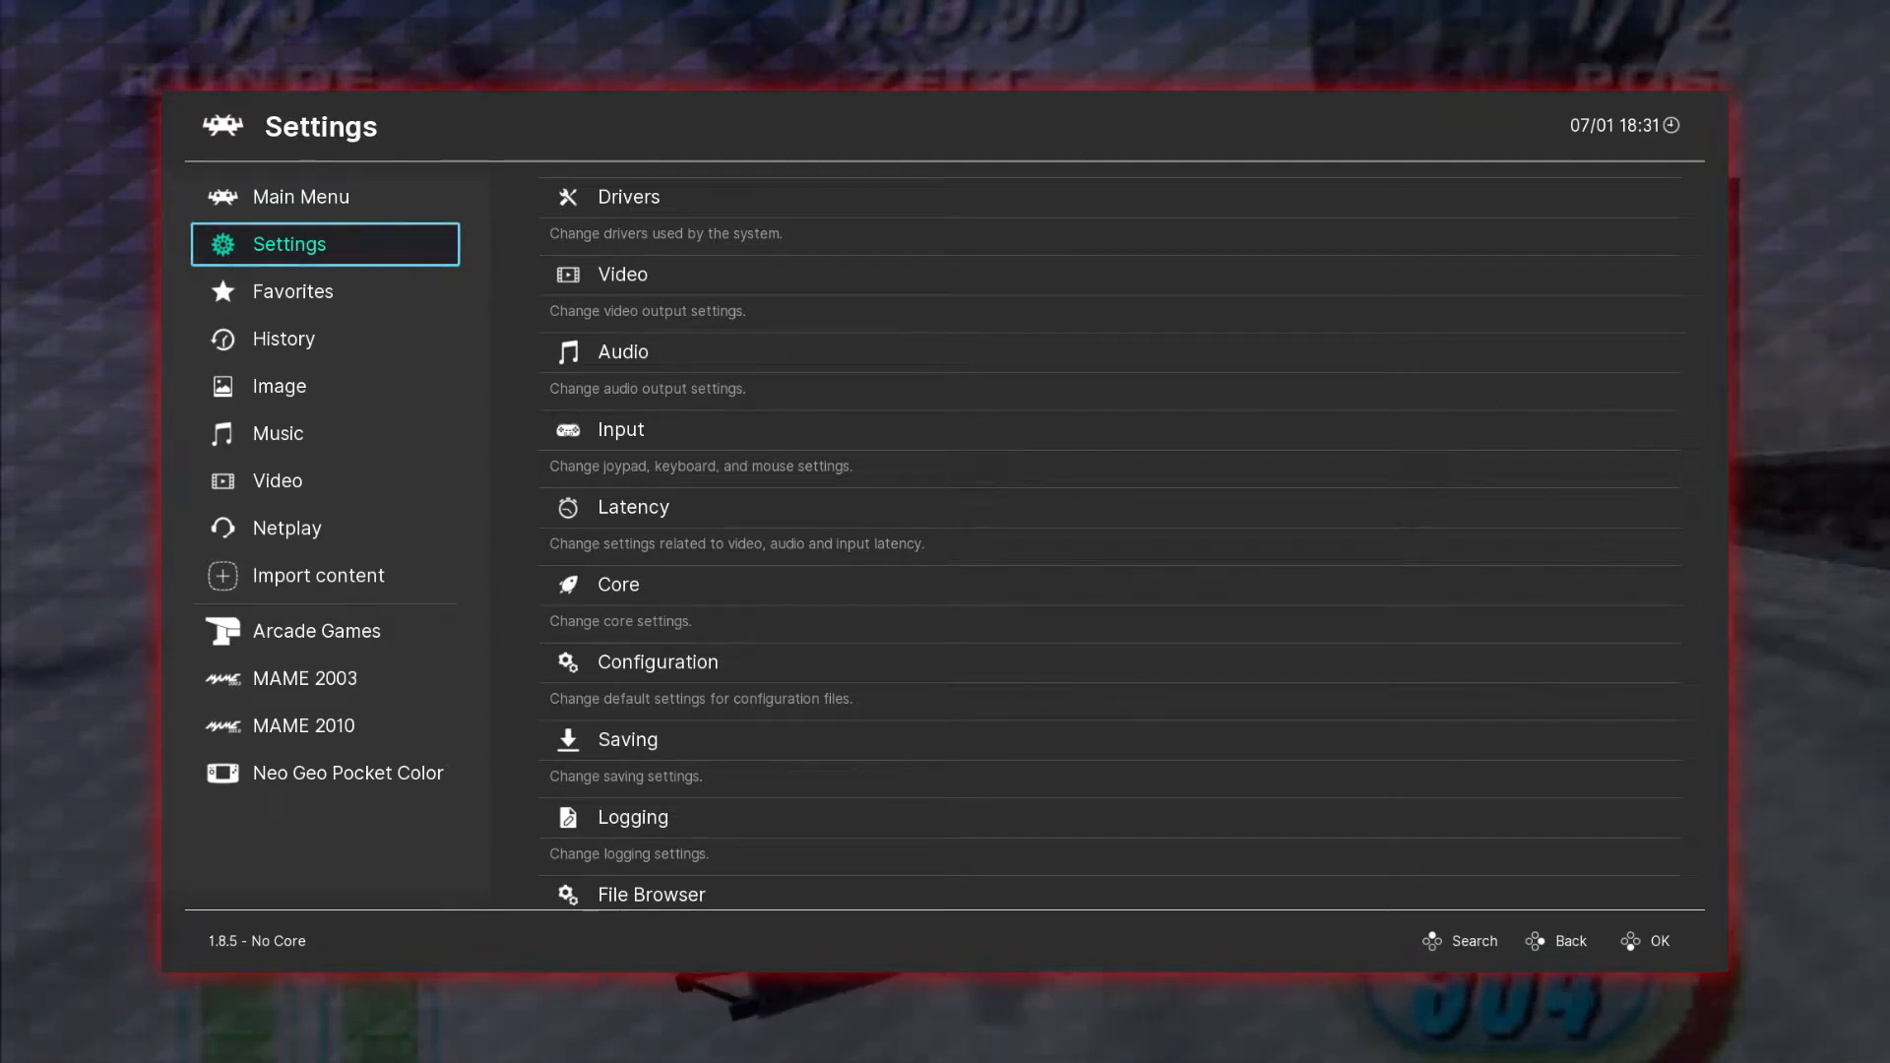
key("Up")
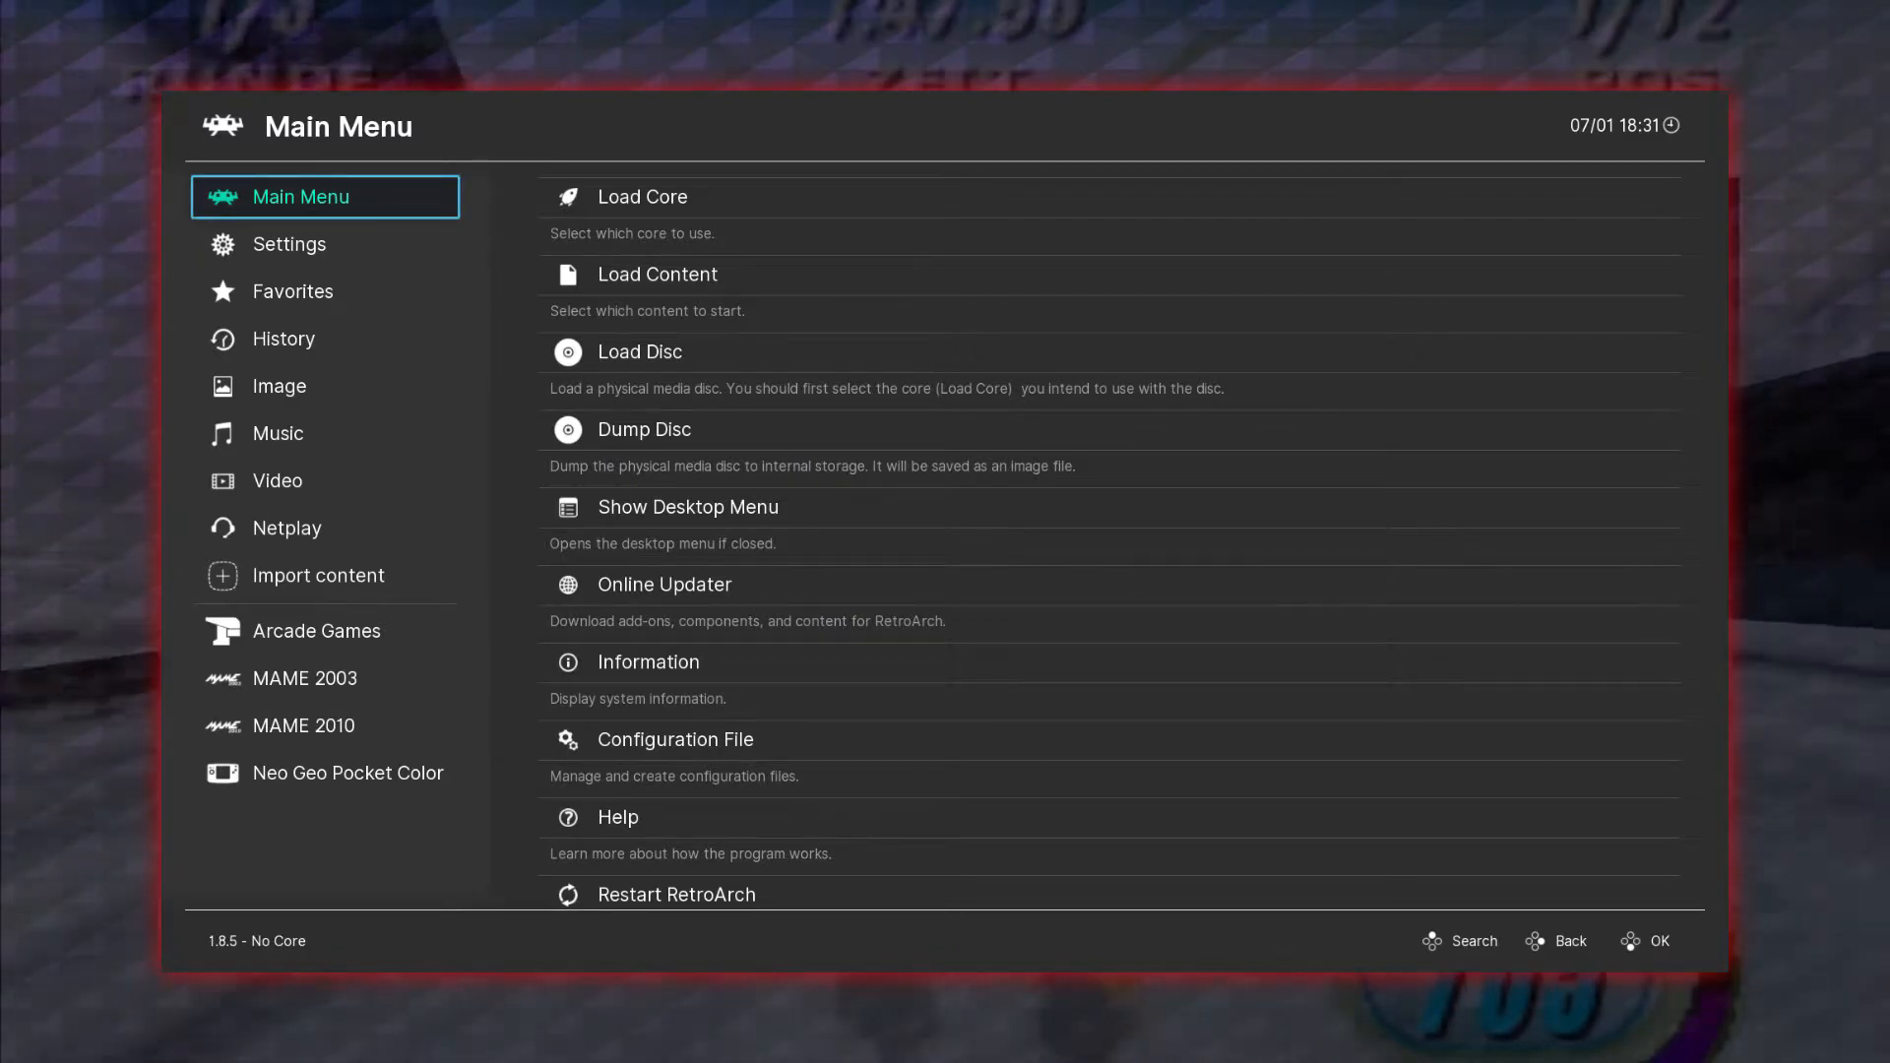
Open the Online Updater's Core Updater to list the cores available for installation.
key("Right")
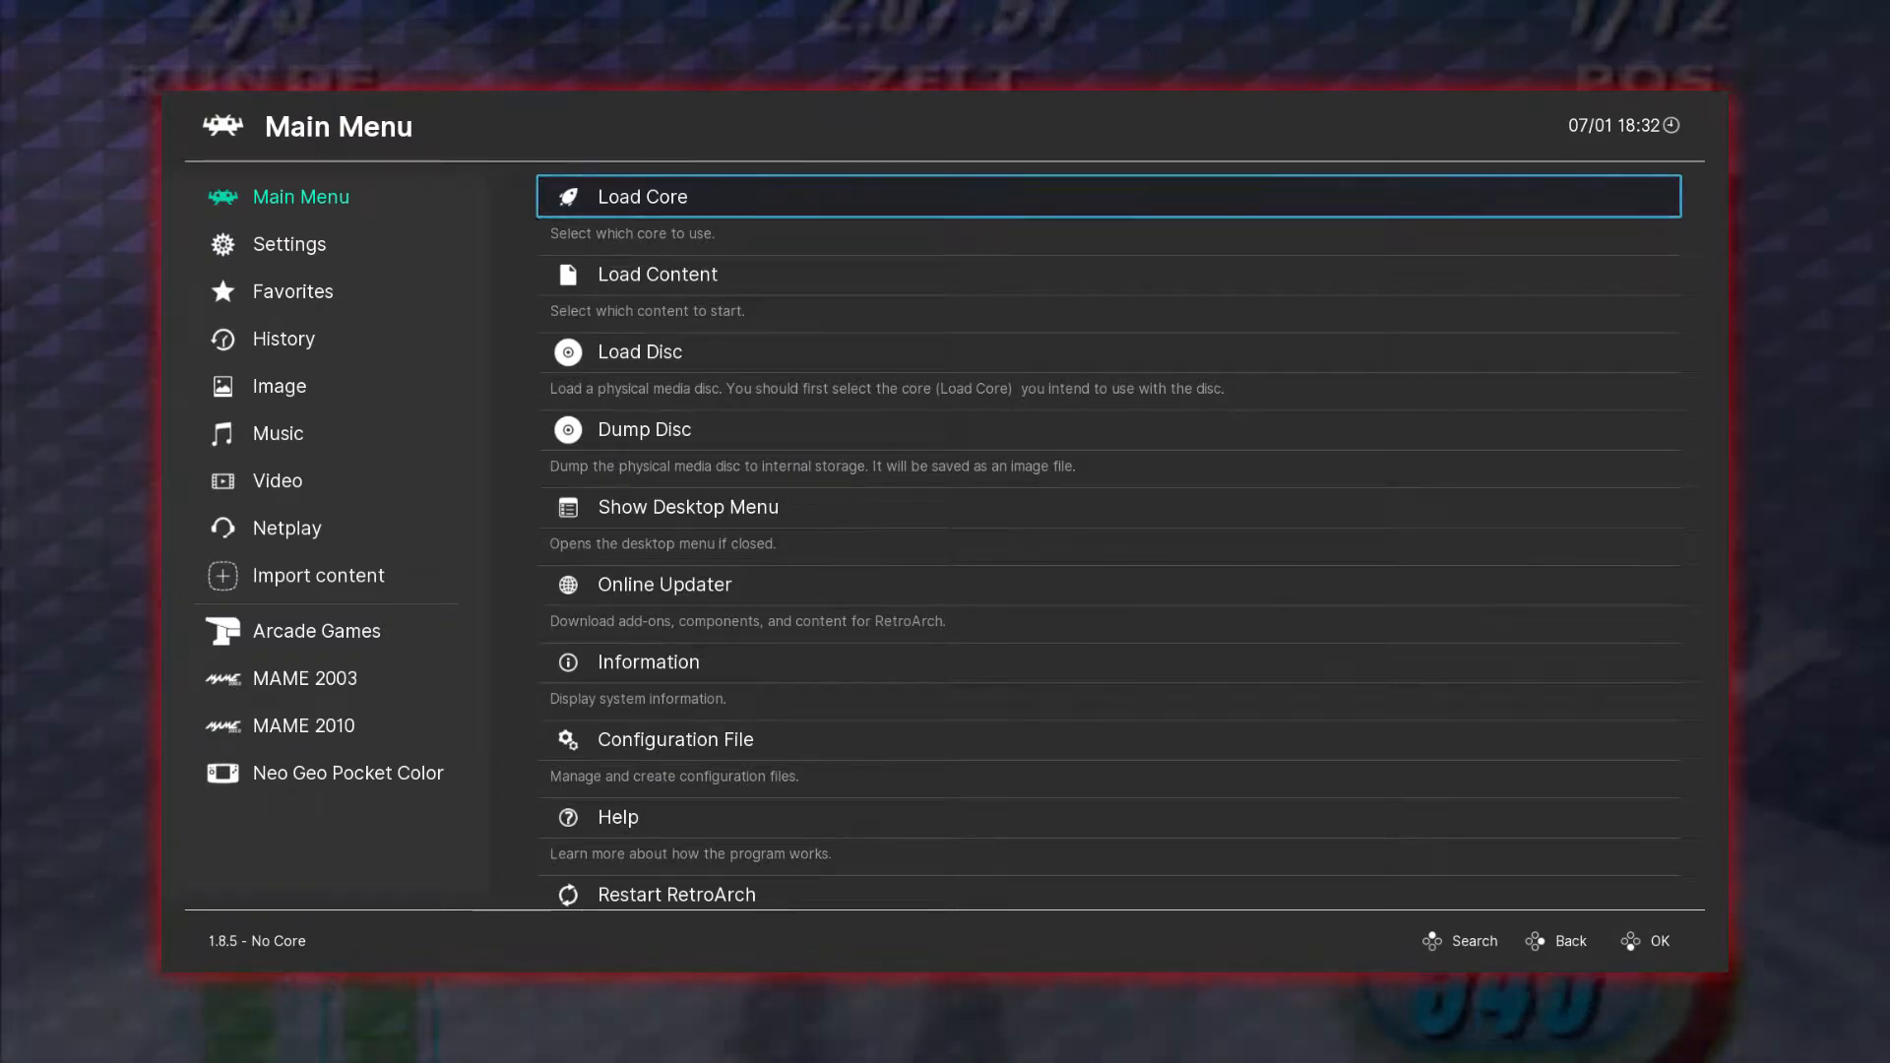
key("Down")
key("Down")
key("Down")
key("Down")
key("Down")
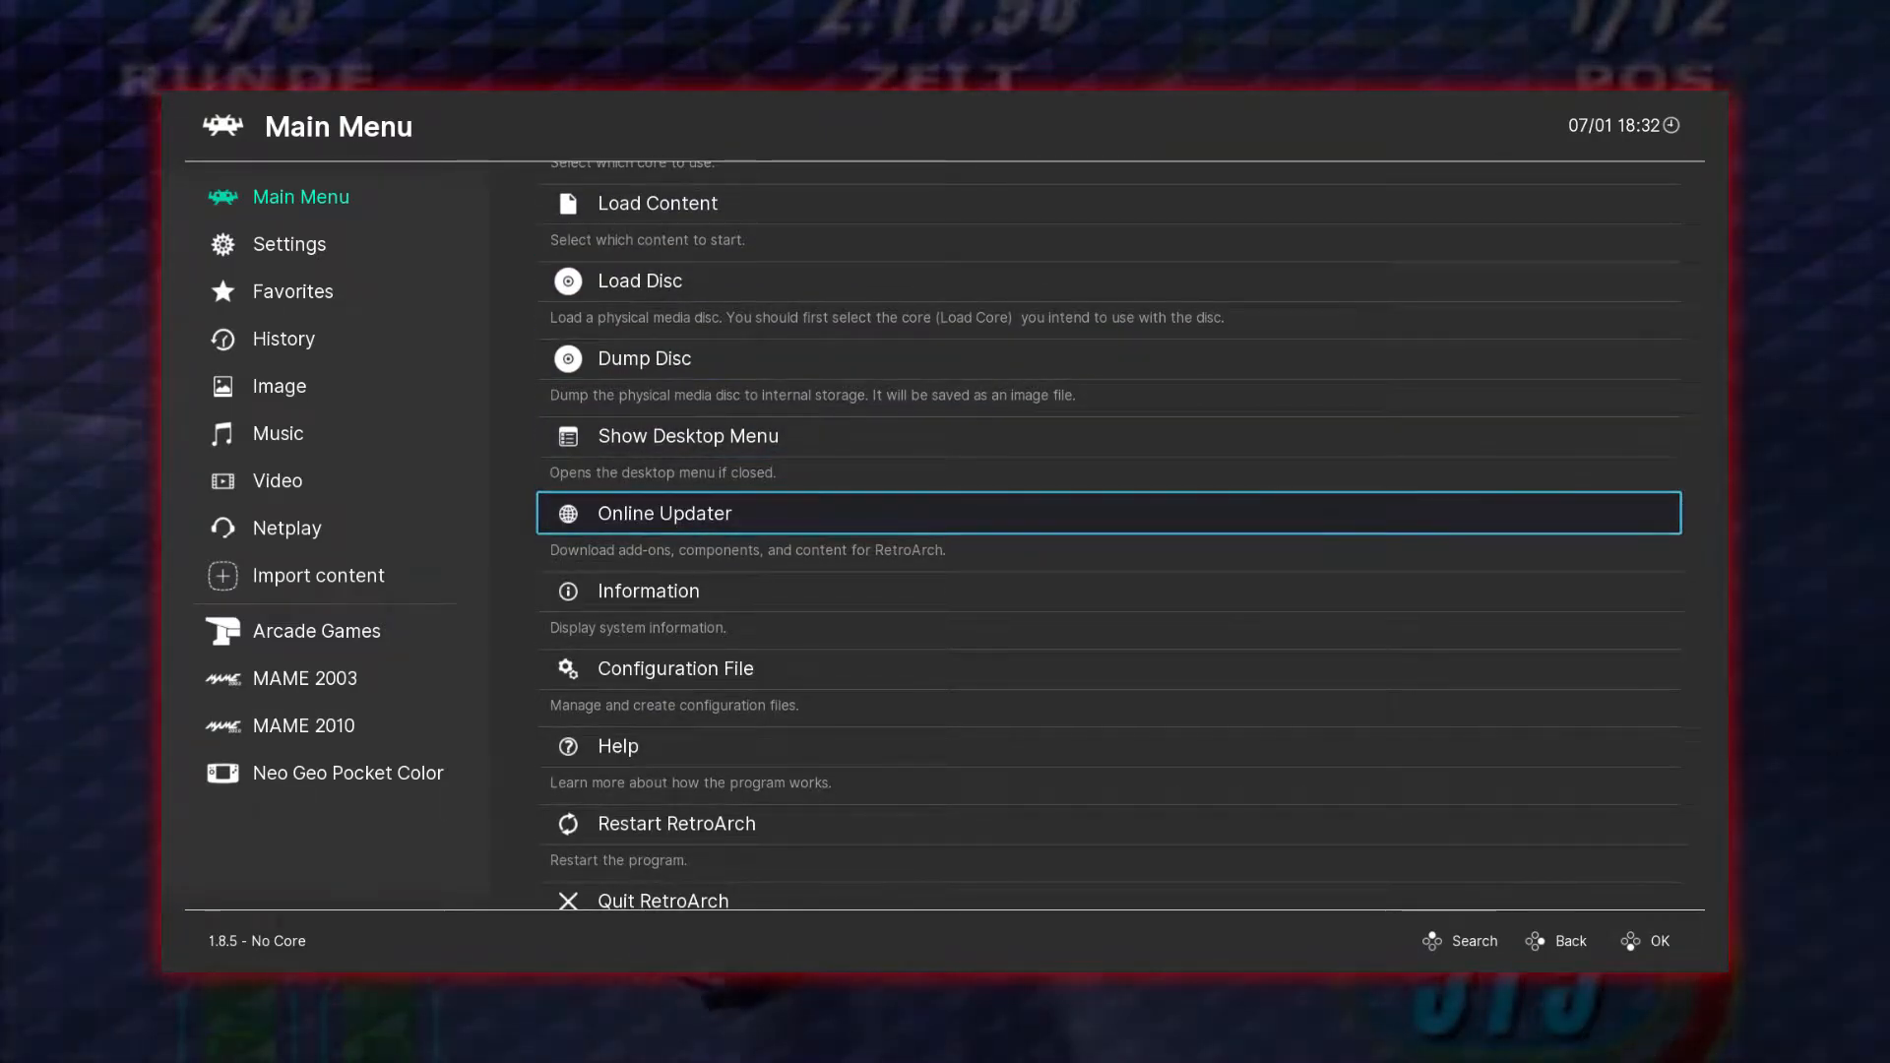
key("Up")
key("Up")
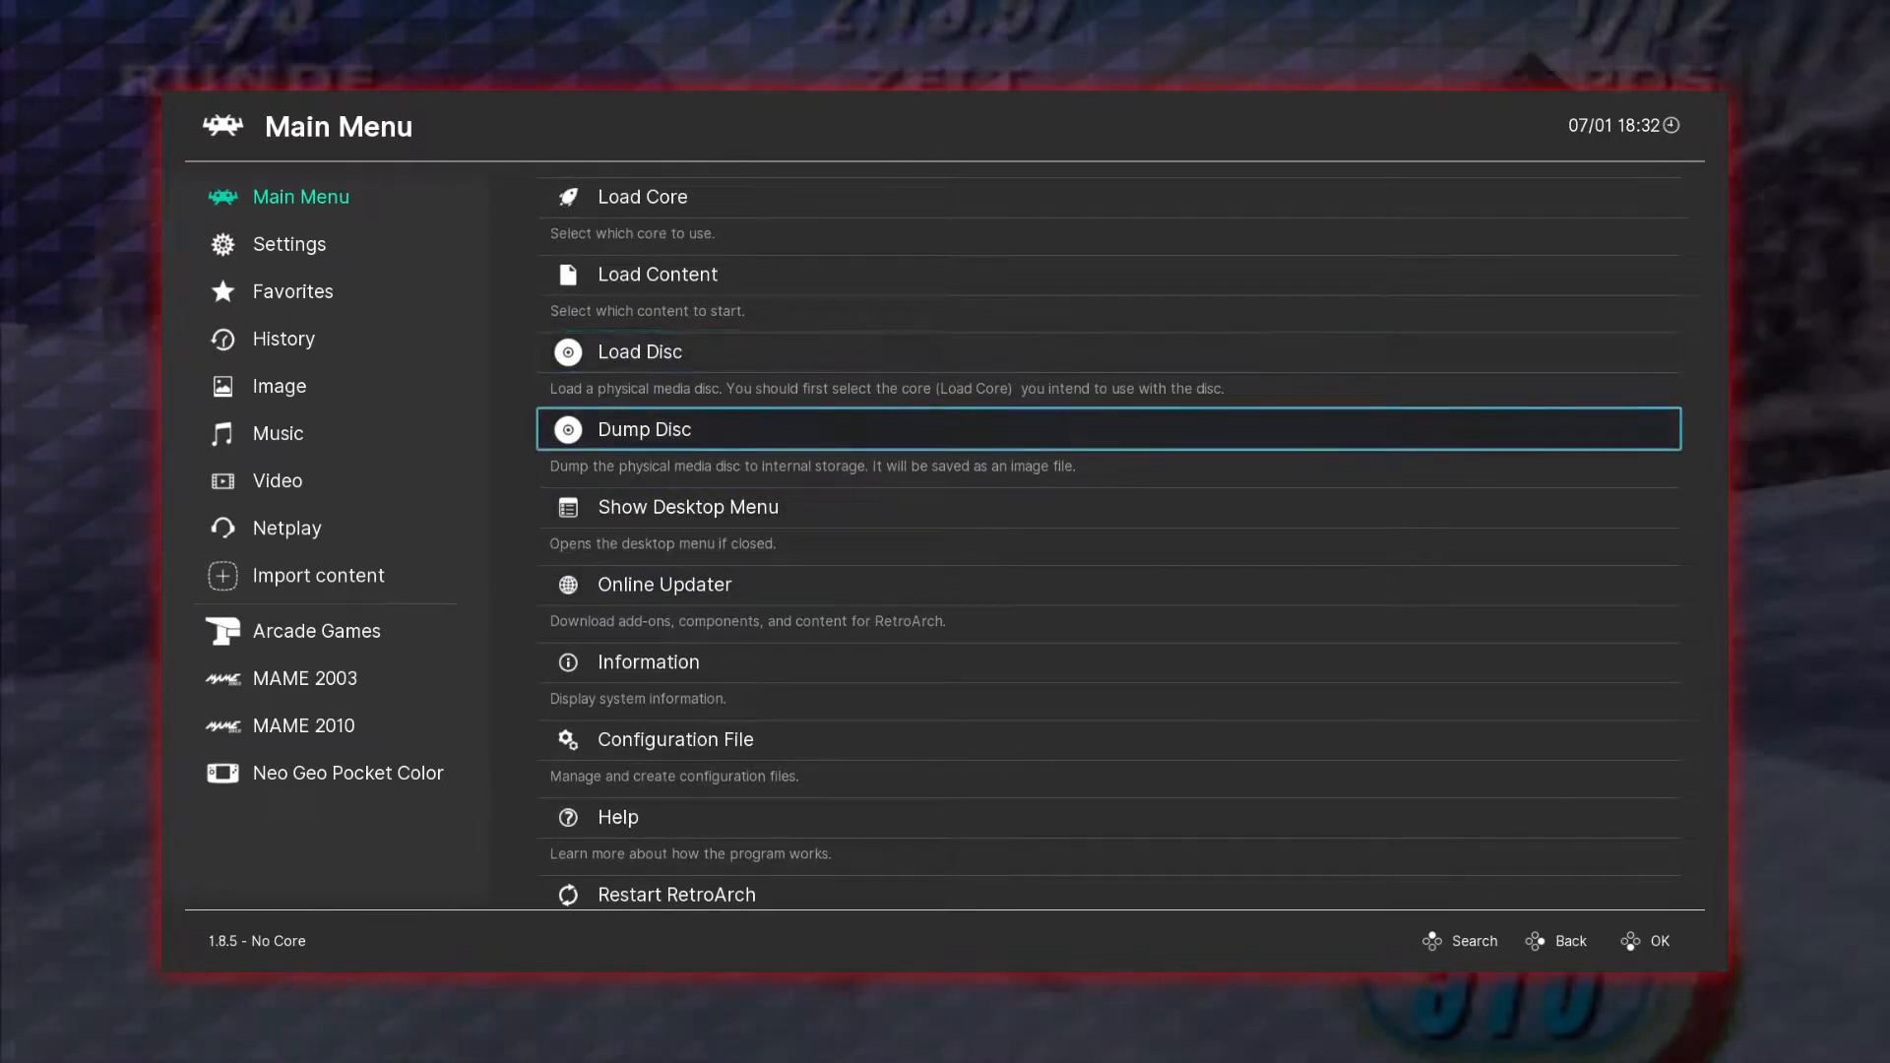
key("Down")
key("Down")
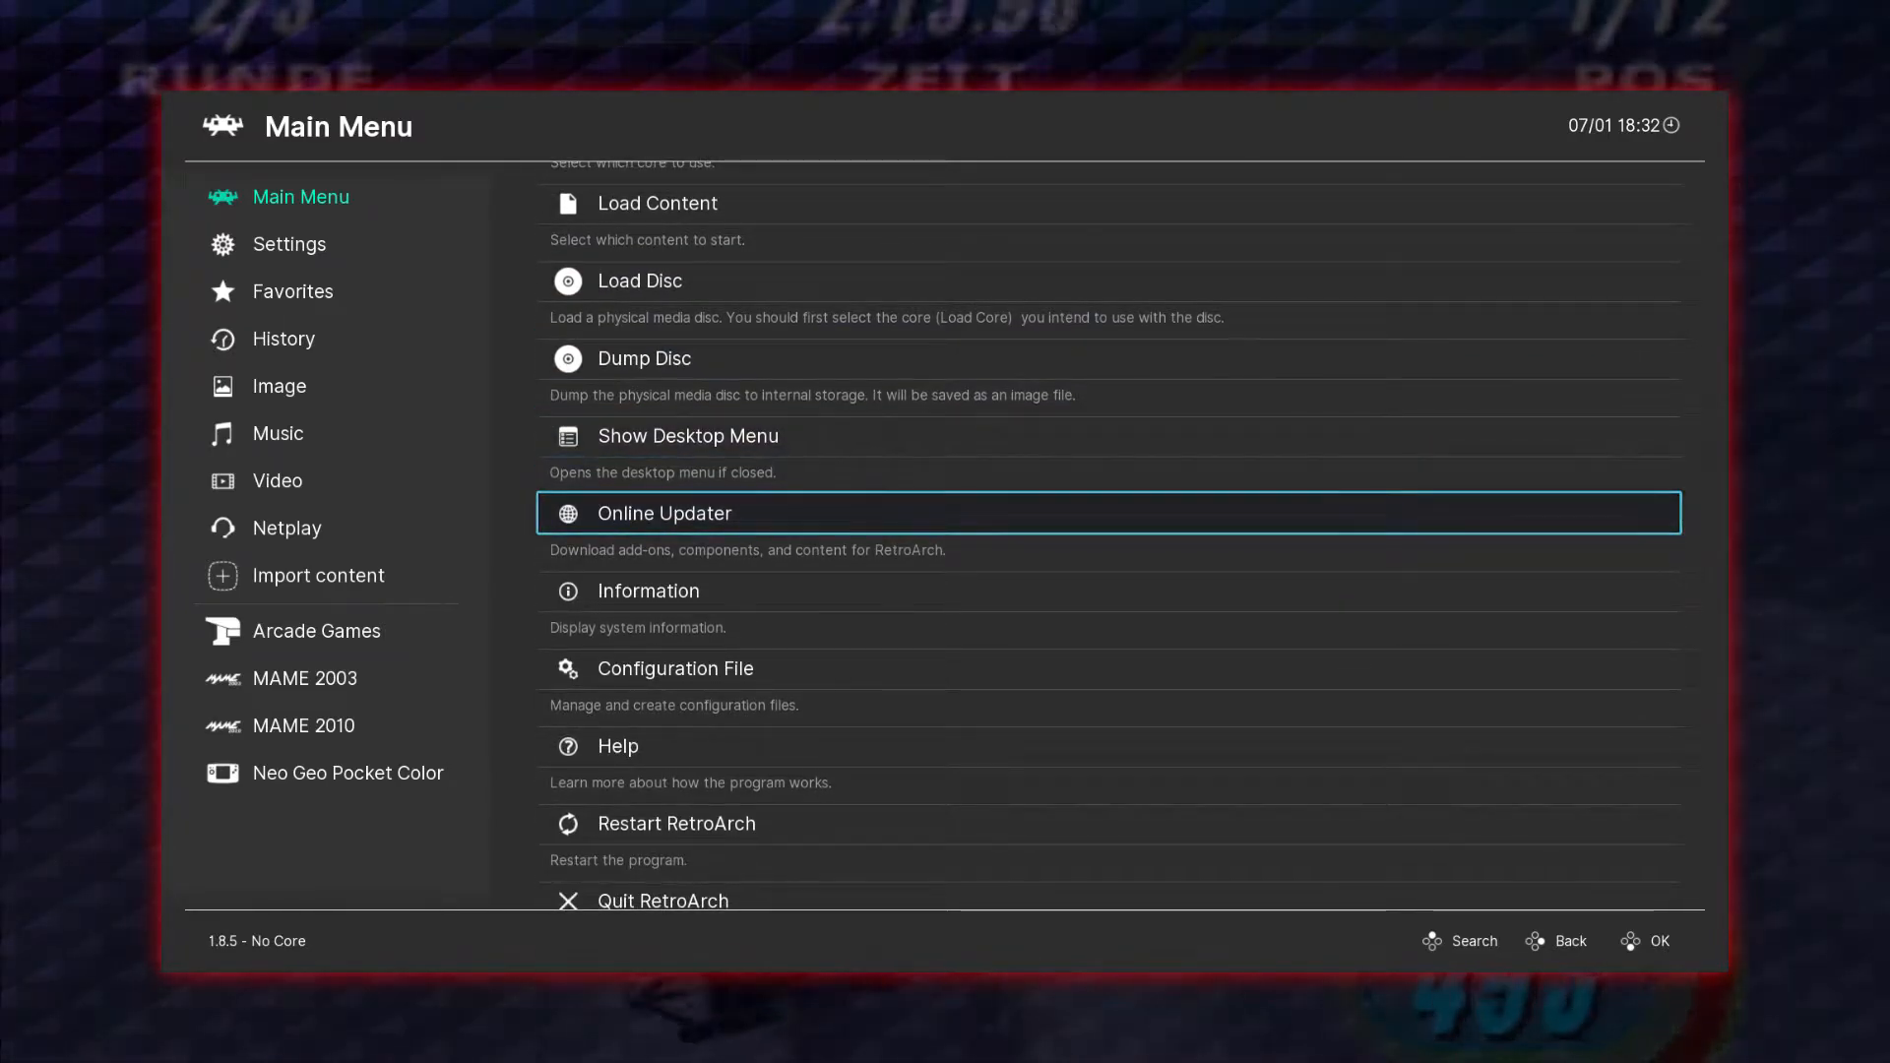
key("Return")
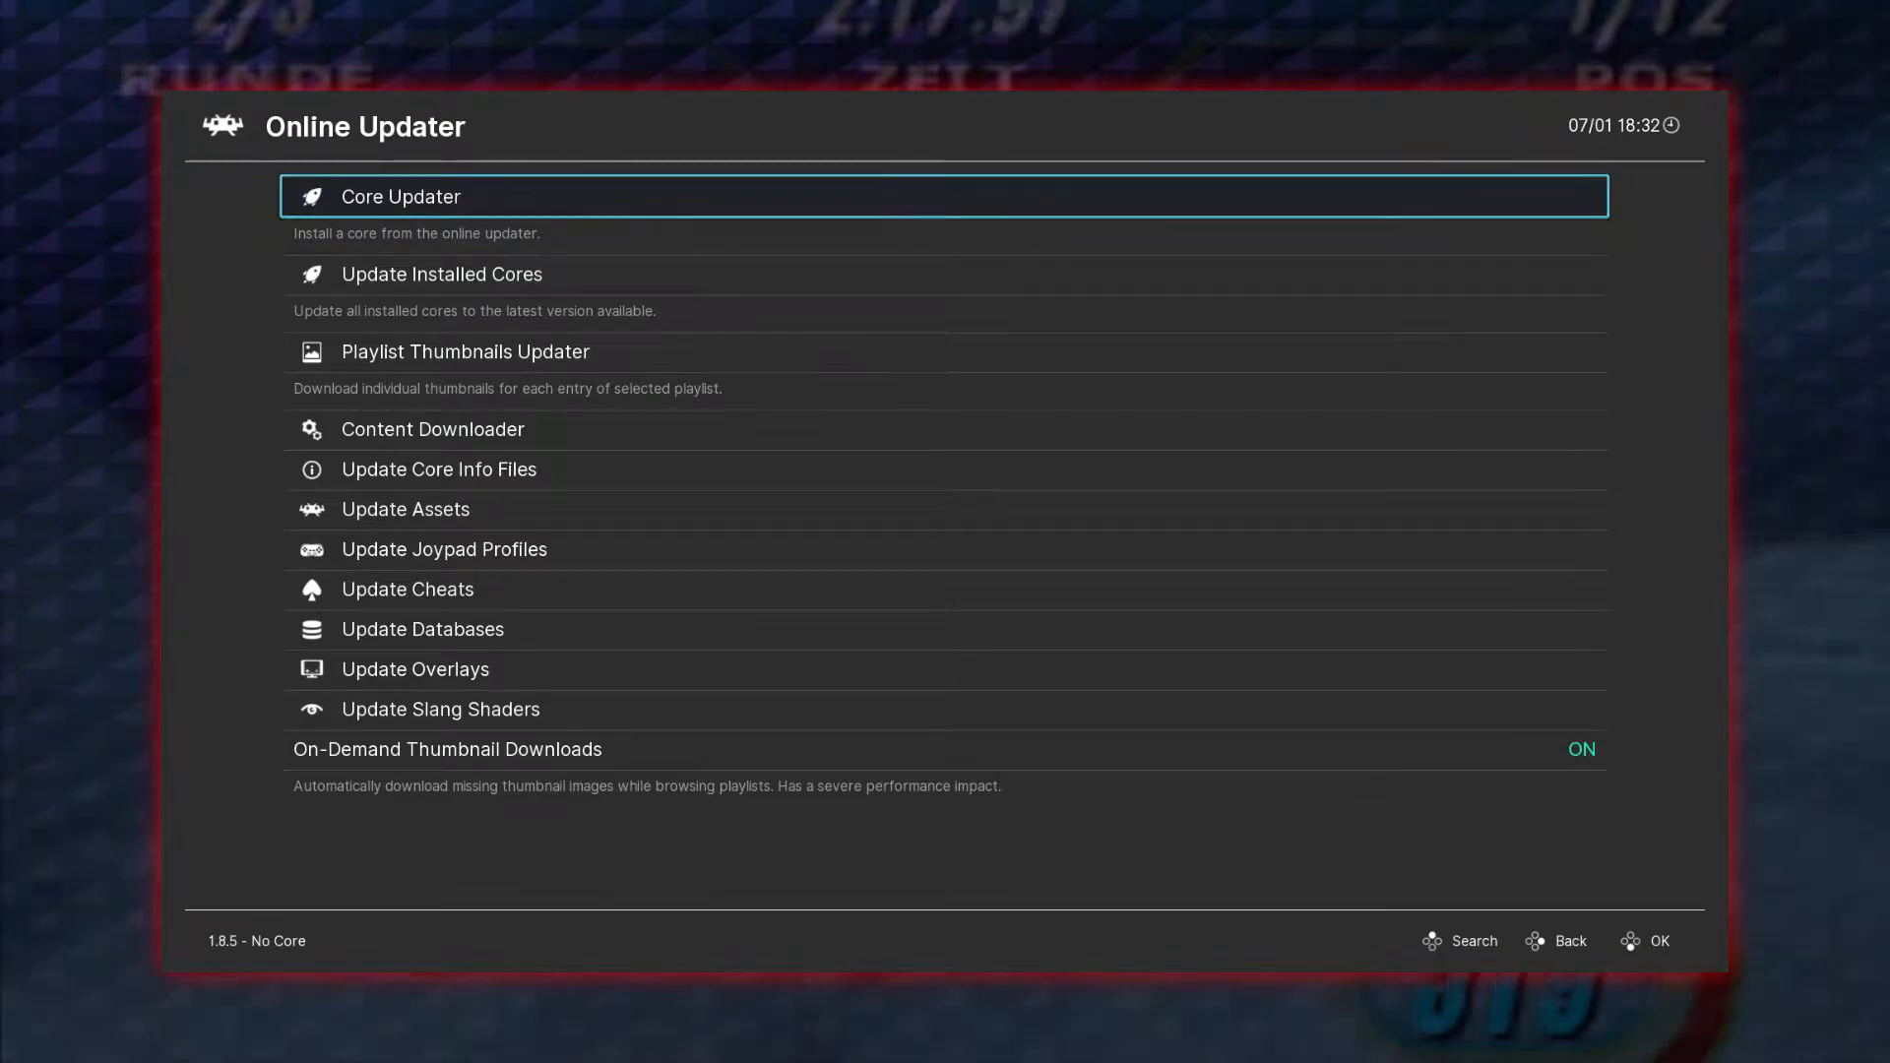
key("Return")
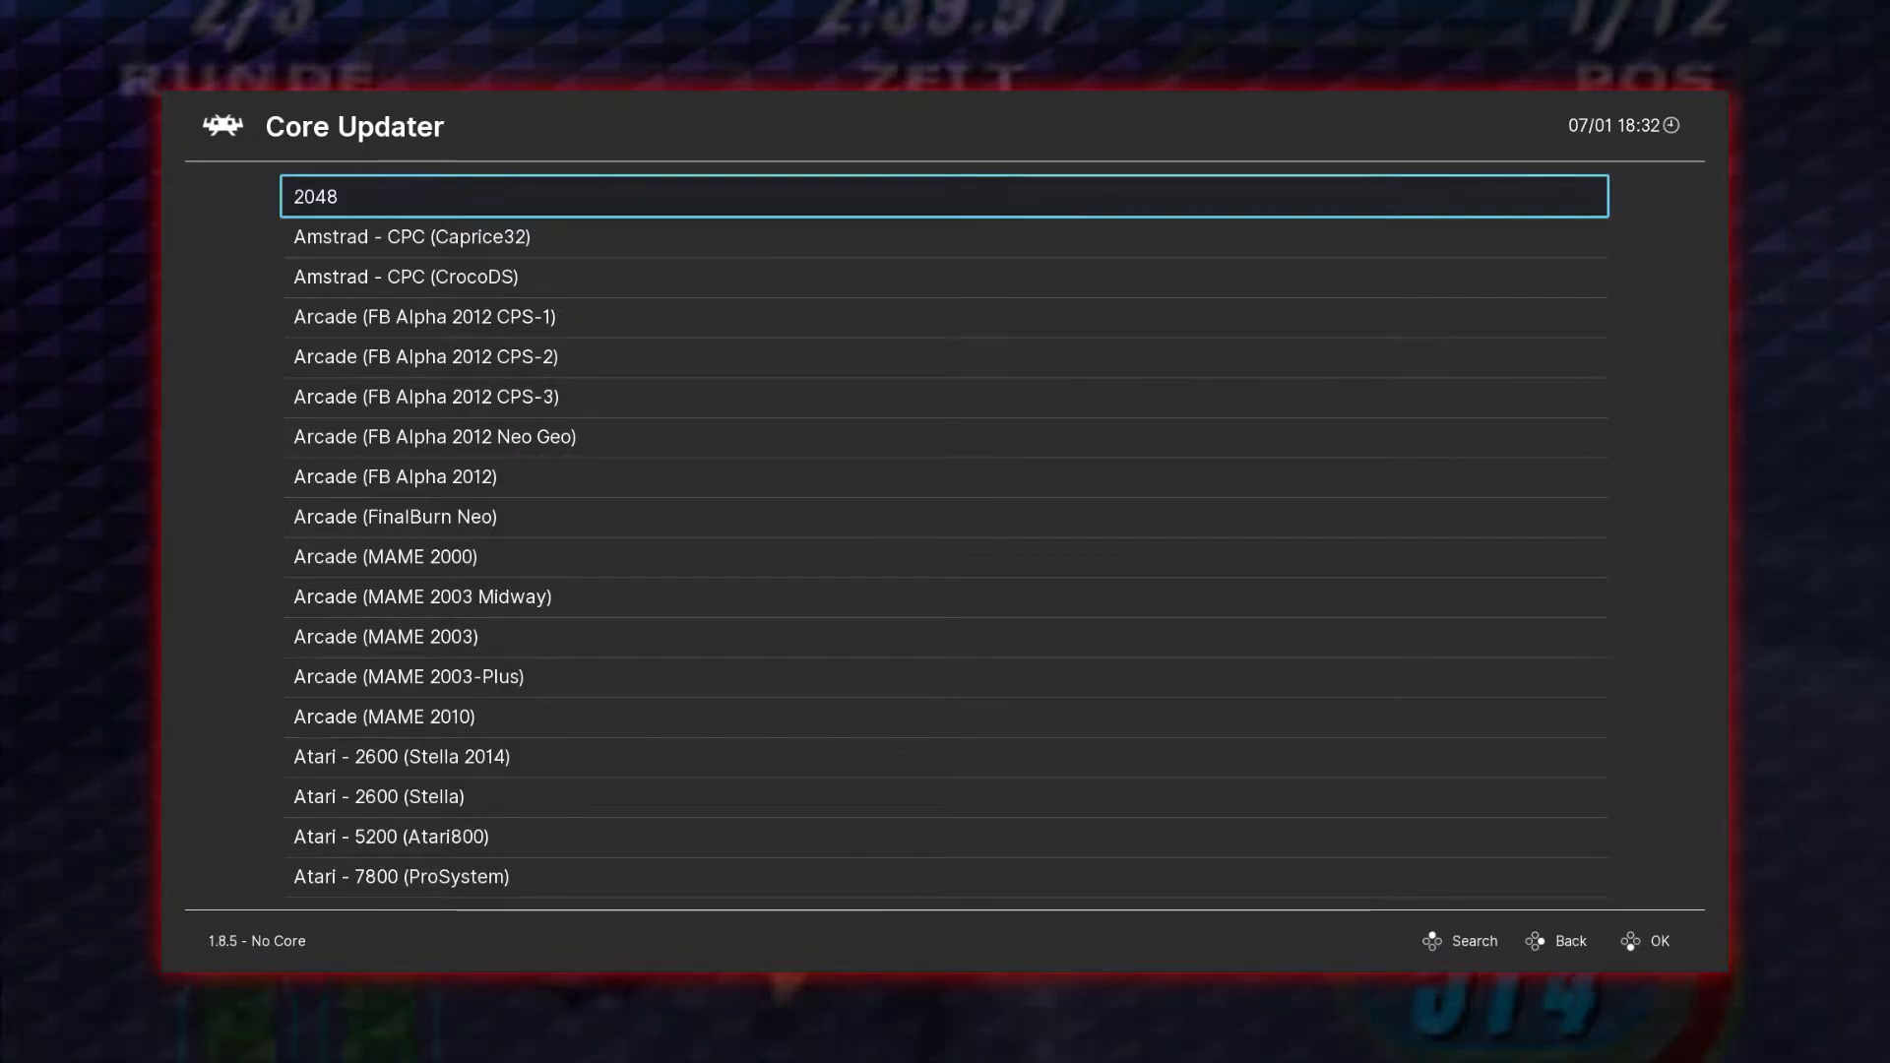
Browse the Core Updater list to examine the available emulator cores, from arcade and Nintendo systems through to the Sony PlayStation entries.
key("Down")
key("Down")
key("Down")
key("Down")
key("Down")
key("Down")
key("Down")
key("Down")
key("Down")
key("Down")
key("Down")
key("Down")
key("Down")
key("Down")
key("Down")
key("Down")
key("Down")
key("Down")
key("Down")
key("Down")
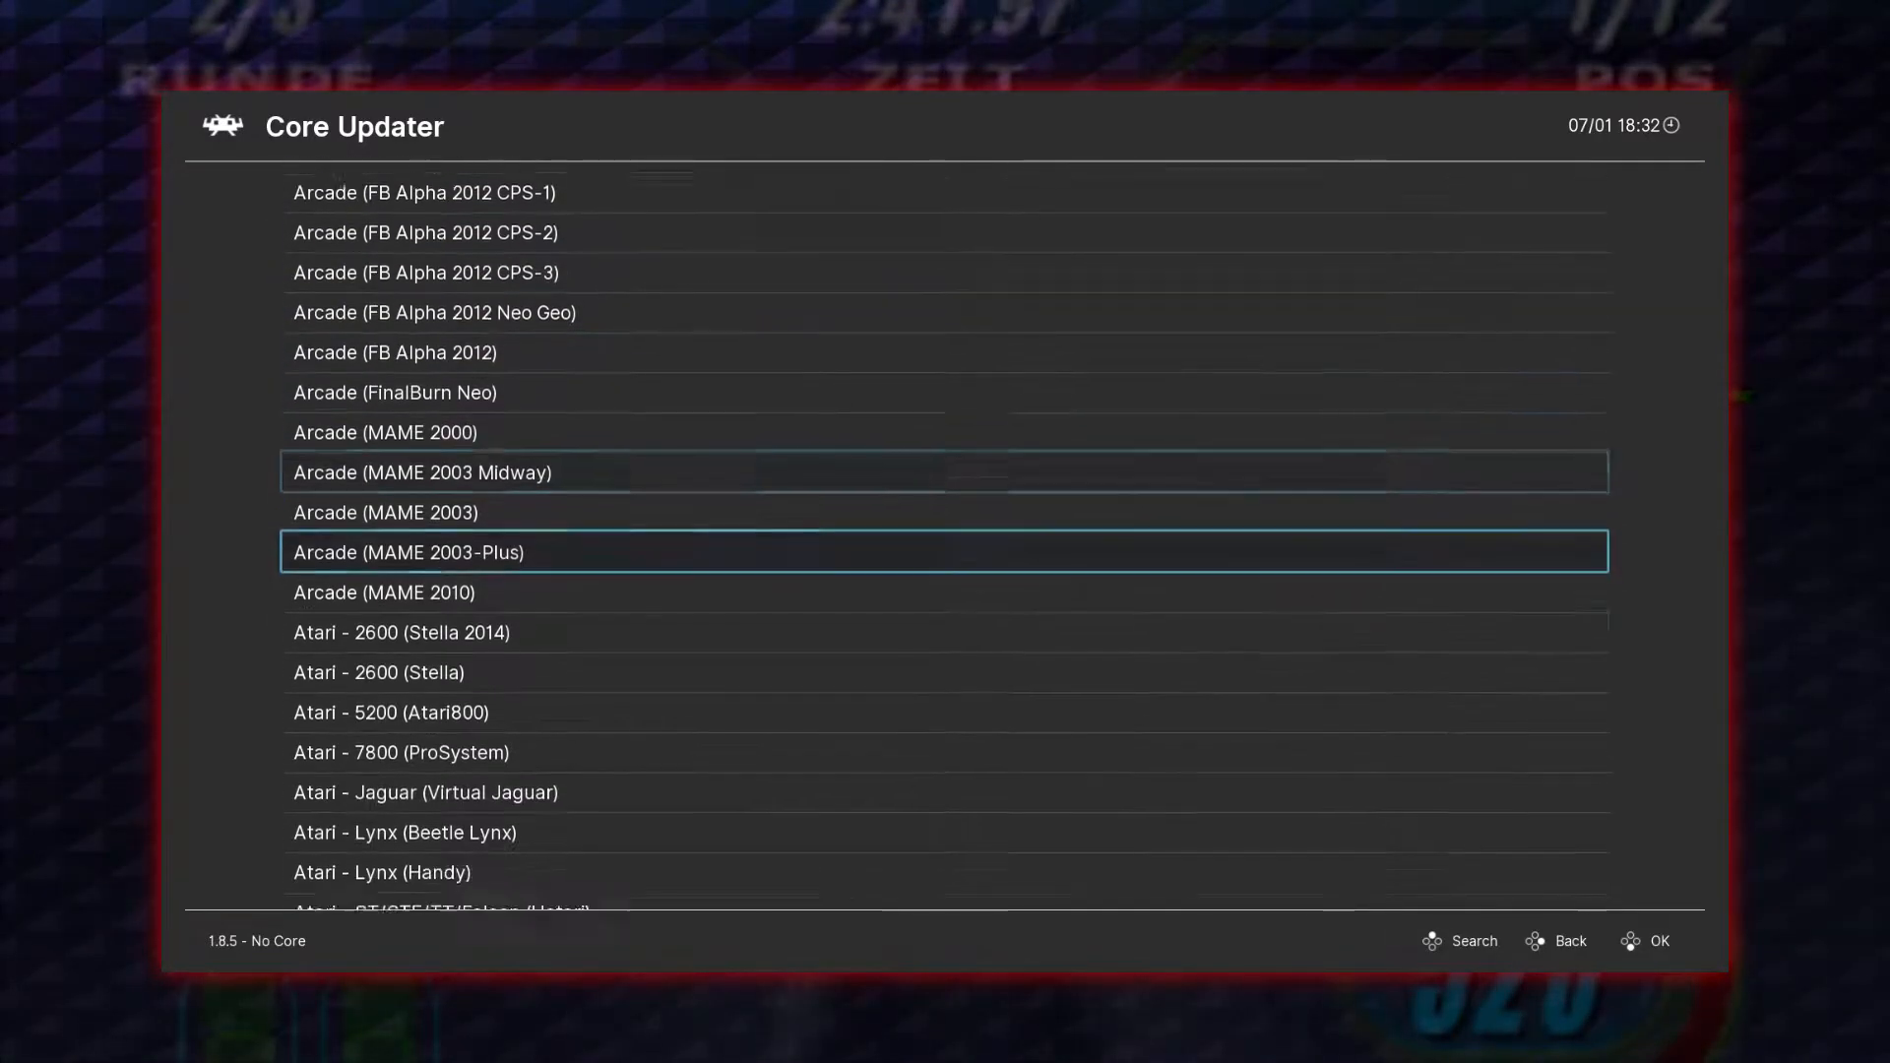
key("Down")
key("Down")
key("Down")
key("Down")
key("Down")
key("Down")
key("Down")
key("Down")
key("Down")
key("Down")
key("Down")
key("Down")
key("Down")
key("Down")
key("Down")
key("Down")
key("Down")
key("Down")
key("Down")
key("Down")
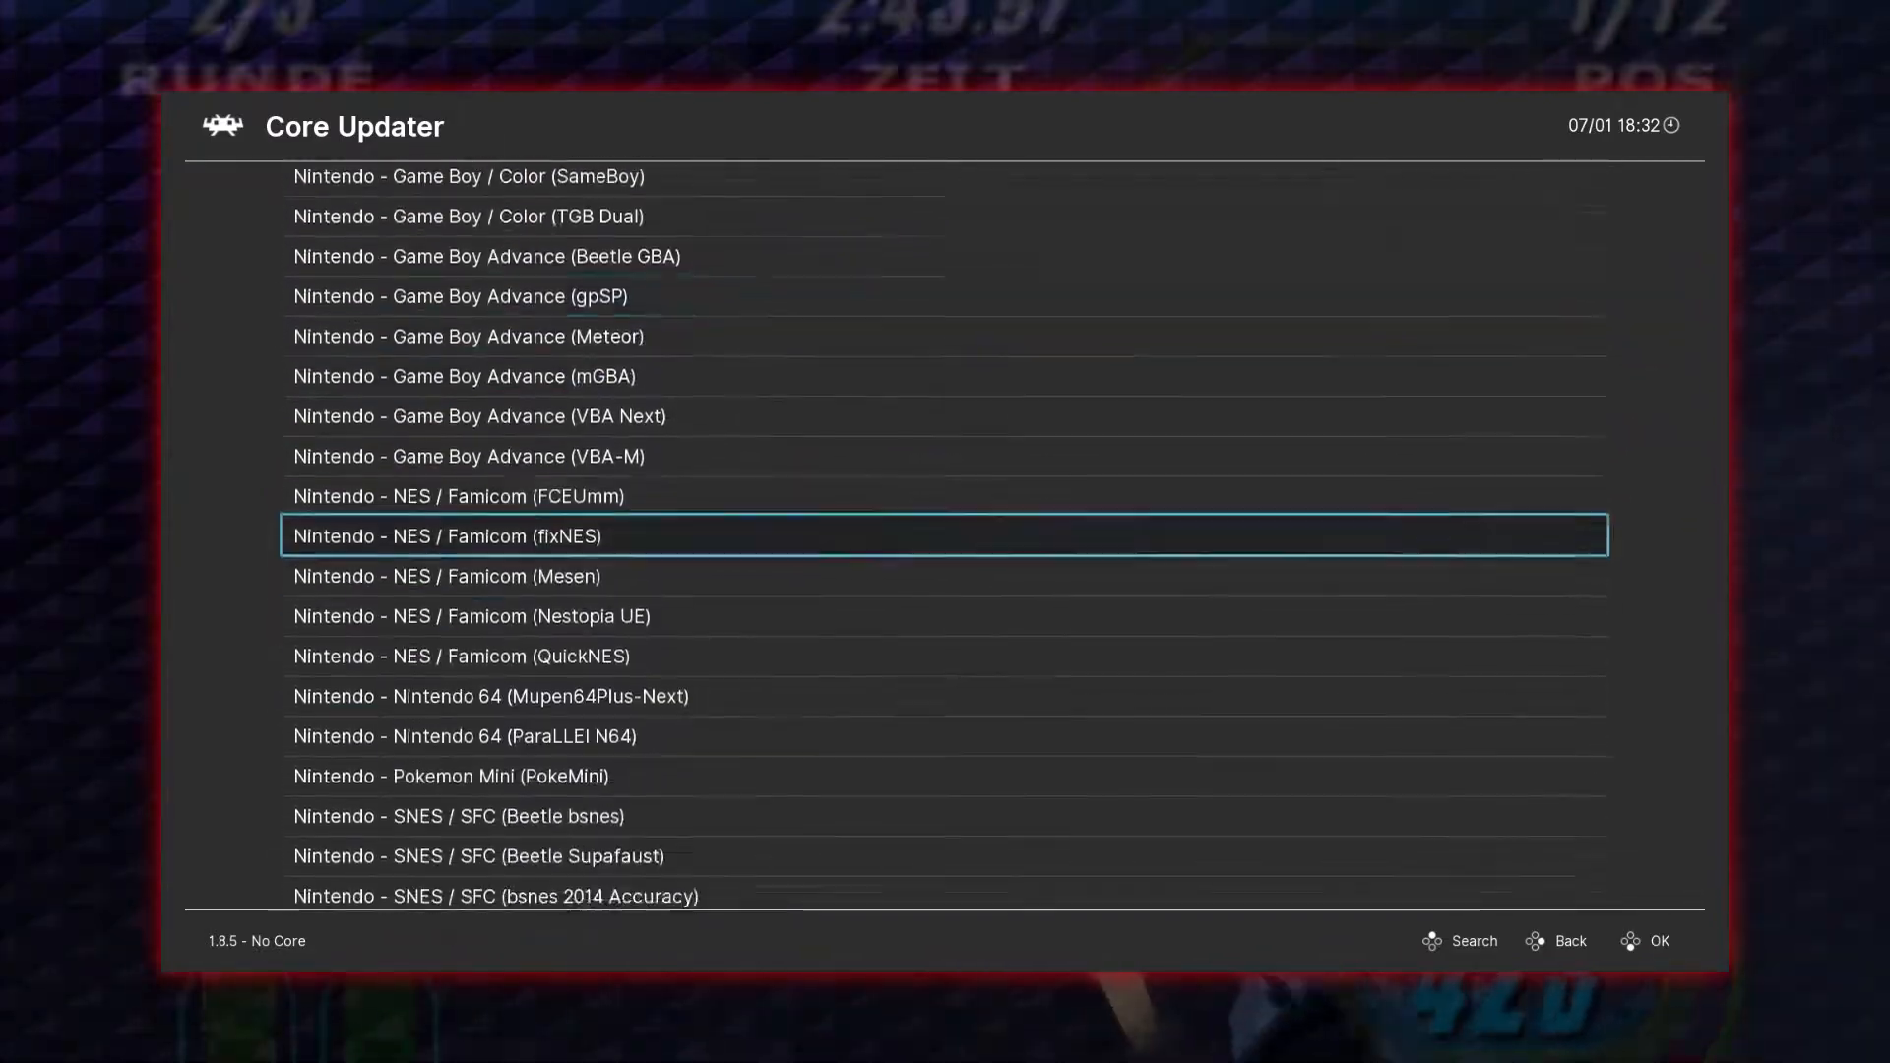
key("Down")
key("Down")
key("Down")
key("Down")
key("Down")
key("Down")
key("Down")
key("Down")
key("Down")
key("Down")
key("Down")
key("Down")
key("Down")
key("Down")
key("Down")
key("Down")
key("Down")
key("Down")
key("Down")
key("Down")
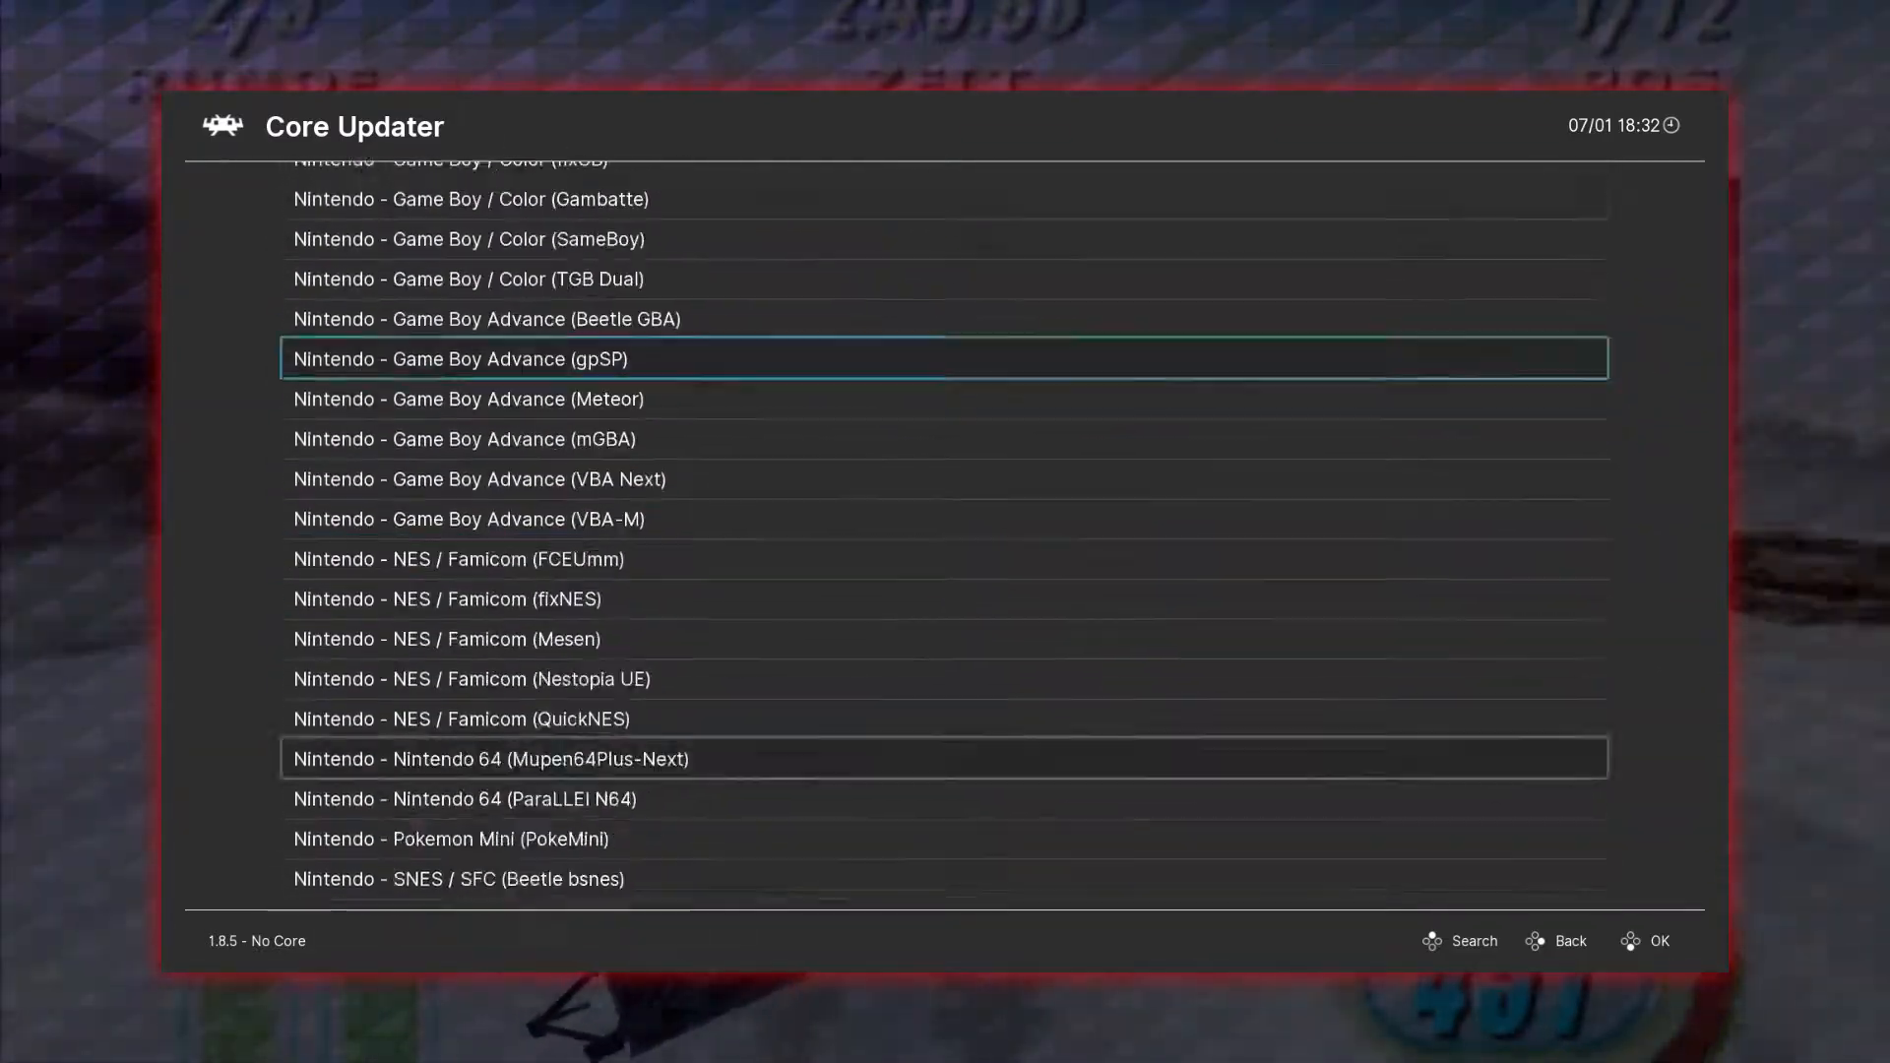
key("Down")
key("Down")
key("Down")
key("Down")
key("Down")
key("Down")
key("Down")
key("Down")
key("Down")
key("Down")
key("Down")
key("Down")
key("Down")
key("Down")
key("Down")
key("Down")
key("Down")
key("Down")
key("Down")
key("Down")
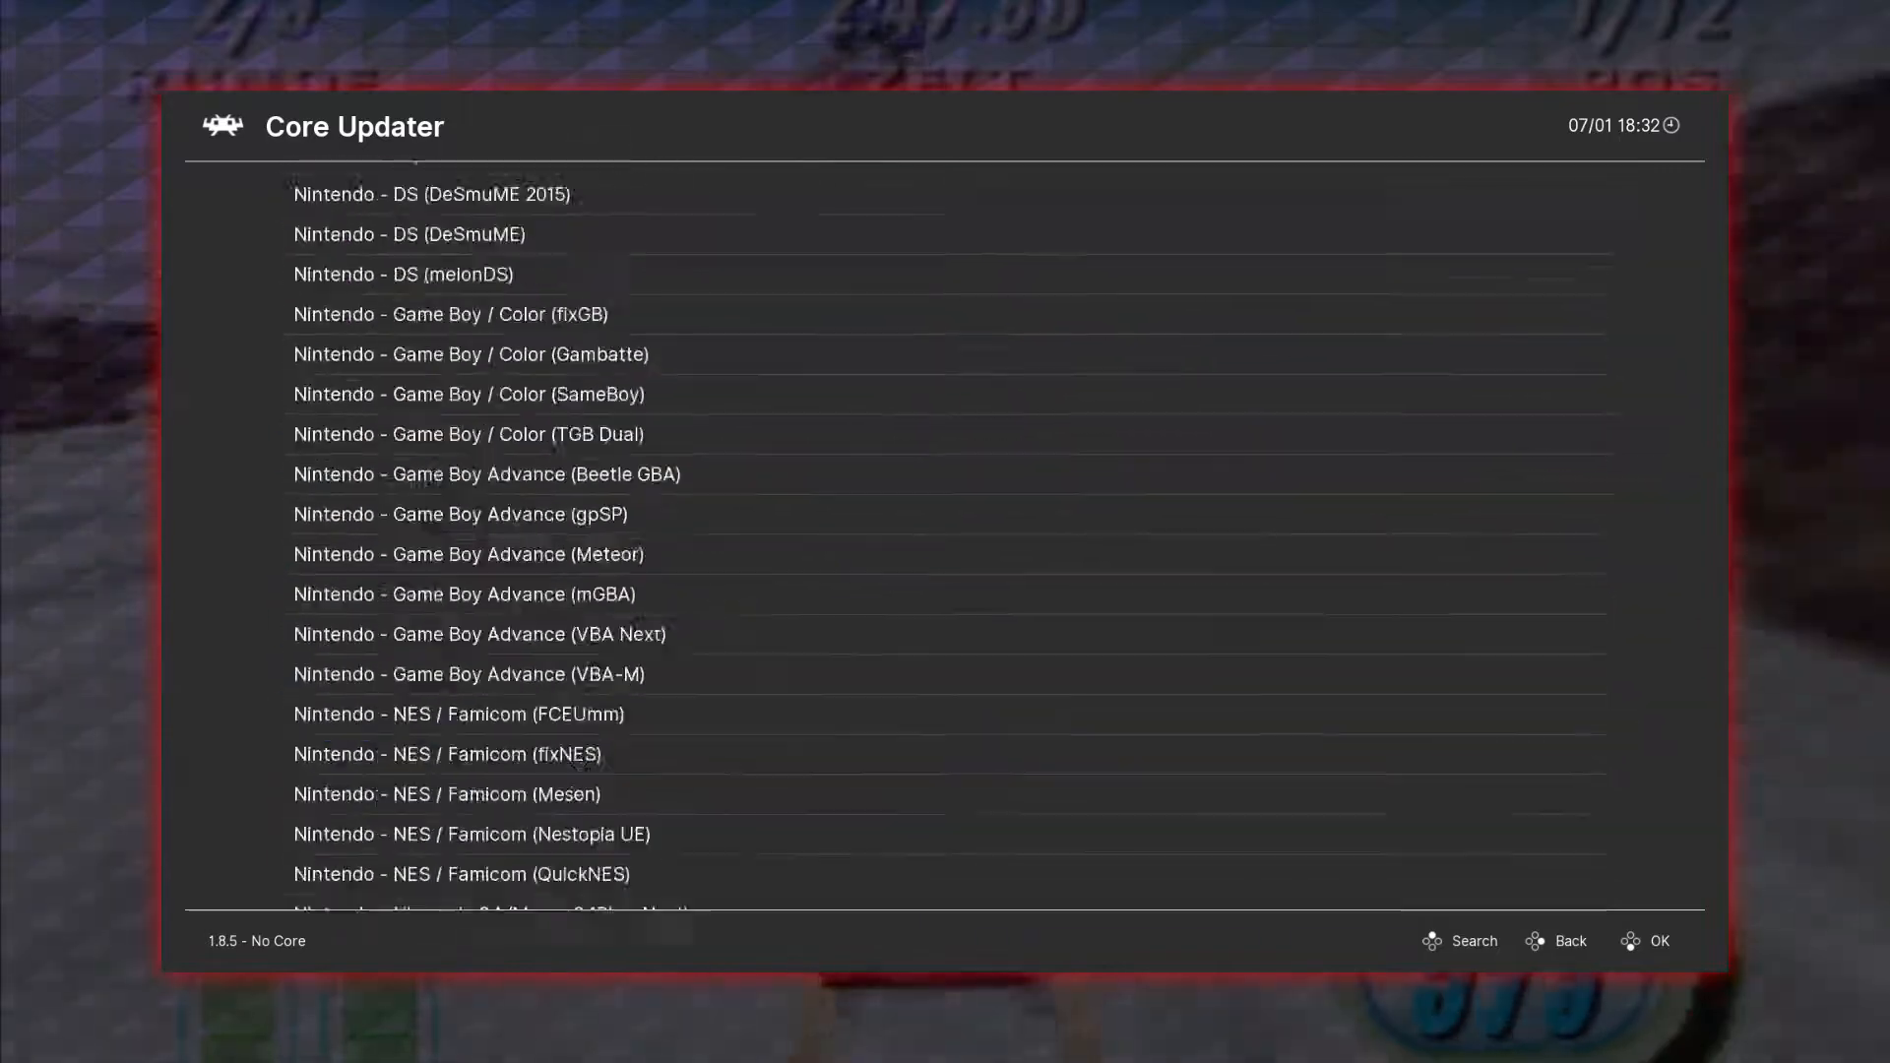
key("Down")
key("Down")
key("Down")
key("Down")
key("Down")
key("Down")
key("Down")
key("Down")
key("Down")
key("Down")
key("Down")
key("Down")
key("Down")
key("Down")
key("Down")
key("Down")
key("Down")
key("Down")
key("Down")
key("Down")
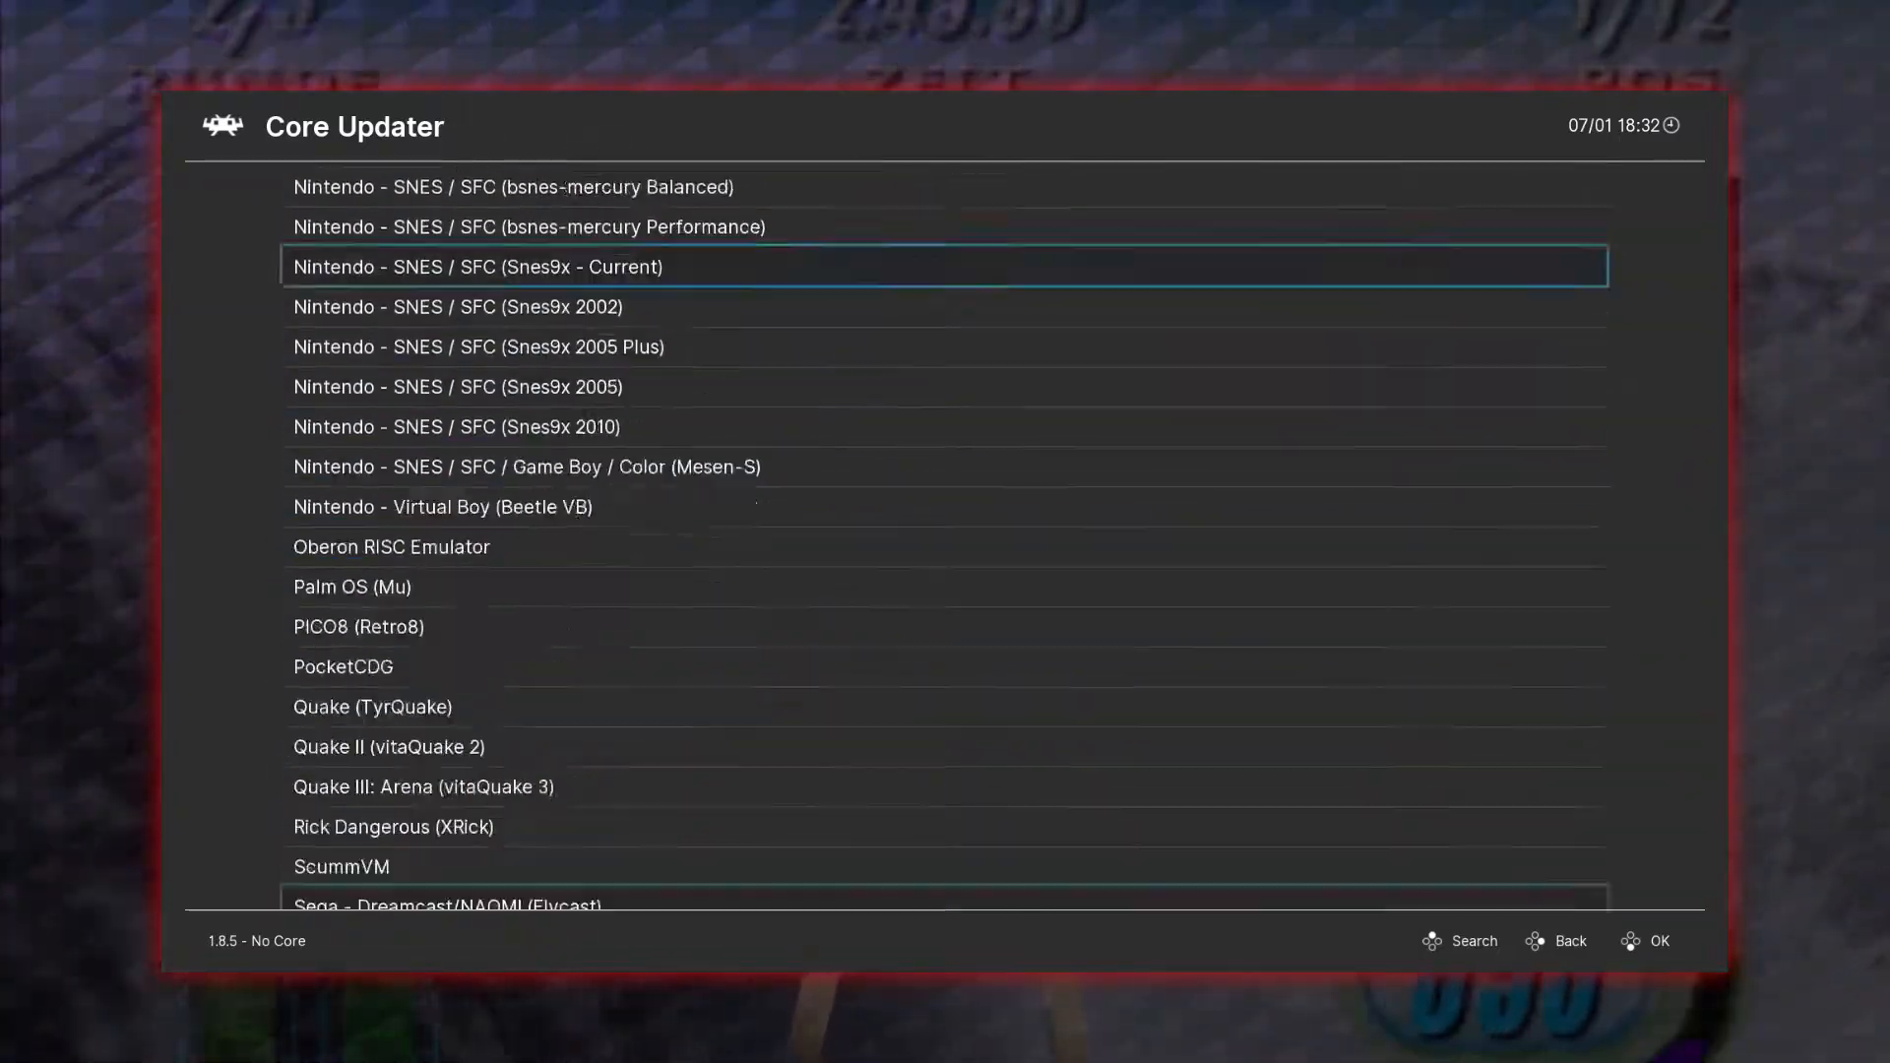
key("Down")
key("Down")
key("Down")
key("Down")
key("Down")
key("Down")
key("Down")
key("Down")
key("Down")
key("Down")
key("Down")
key("Down")
key("Down")
key("Down")
key("Down")
key("Down")
key("Down")
key("Down")
key("Down")
key("Down")
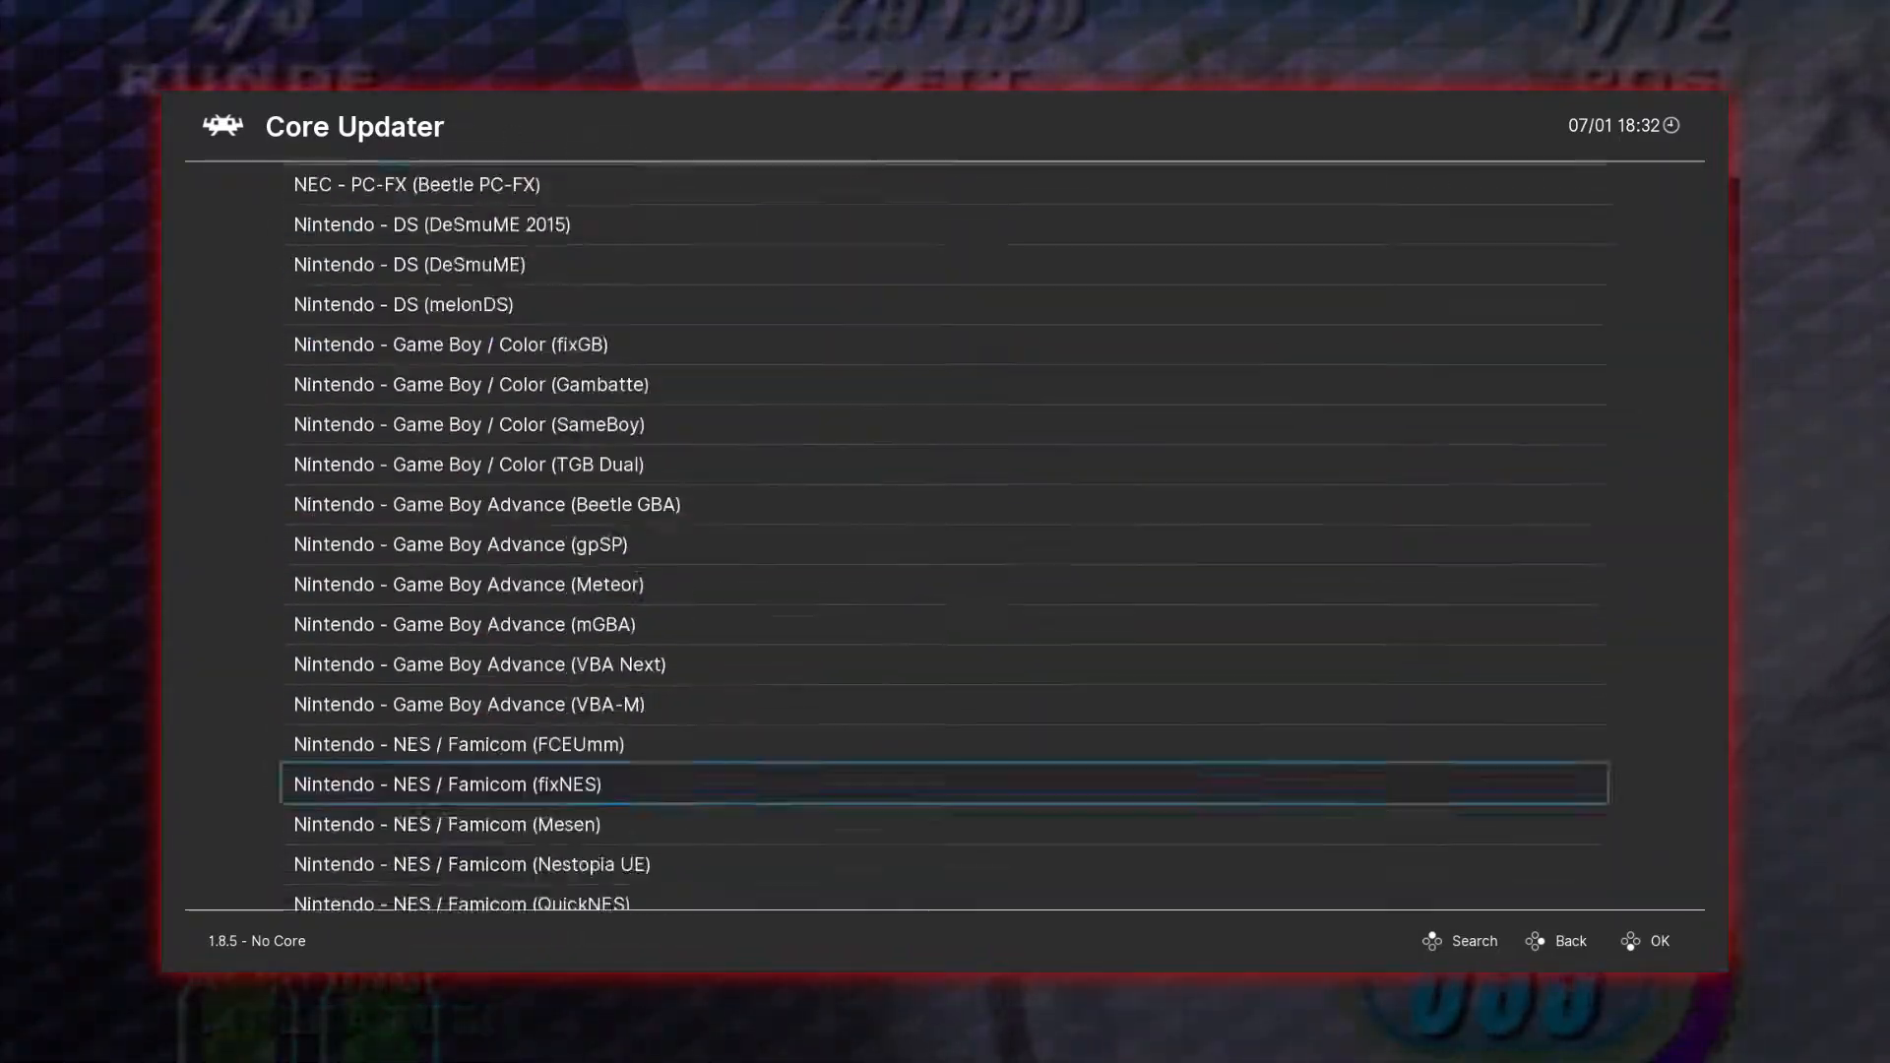
key("Down")
key("Down")
key("Down")
key("Down")
key("Down")
key("Down")
key("Down")
key("Down")
key("Down")
key("Down")
key("Down")
key("Down")
key("Down")
key("Down")
key("Down")
key("Down")
key("Down")
key("Down")
key("Down")
key("Down")
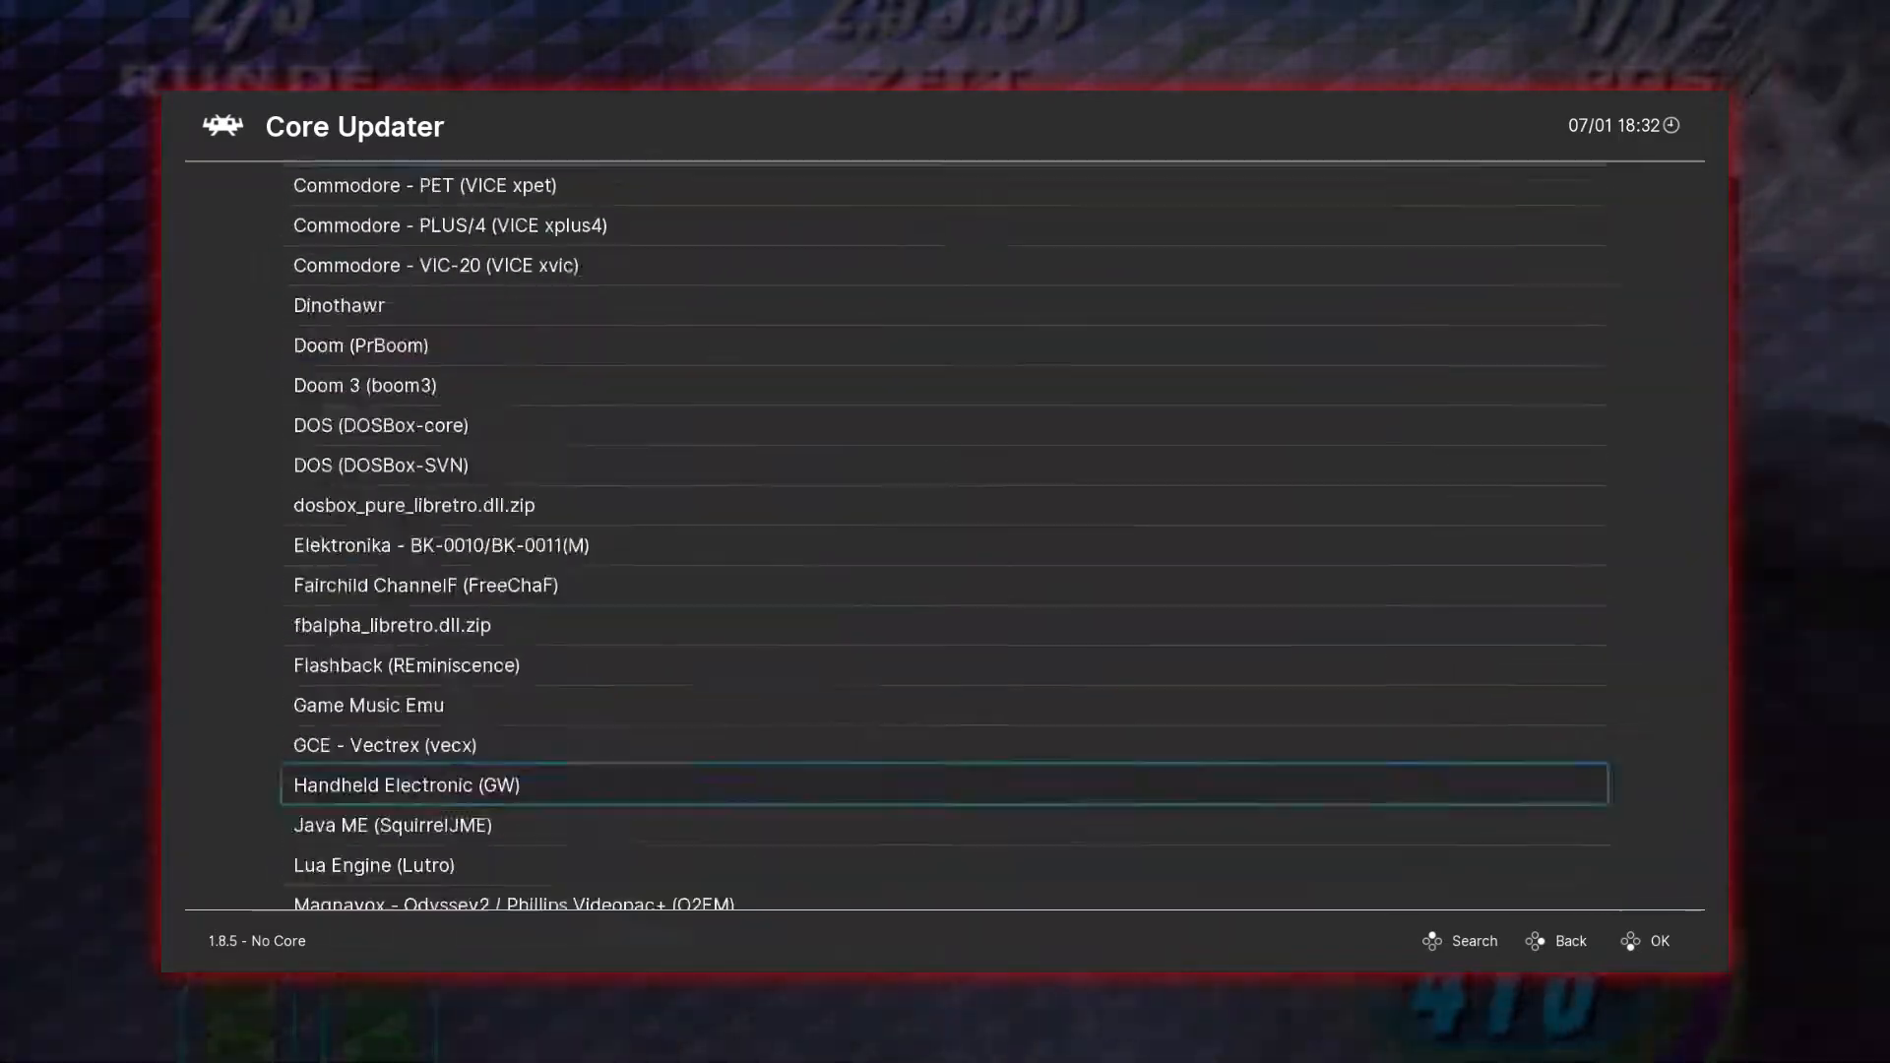
key("Down")
key("Down")
key("Down")
key("Down")
key("Down")
key("Down")
key("Down")
key("Down")
key("Down")
key("Down")
key("Down")
key("Down")
key("Down")
key("Down")
key("Down")
key("Down")
key("Down")
key("Down")
key("Down")
key("Down")
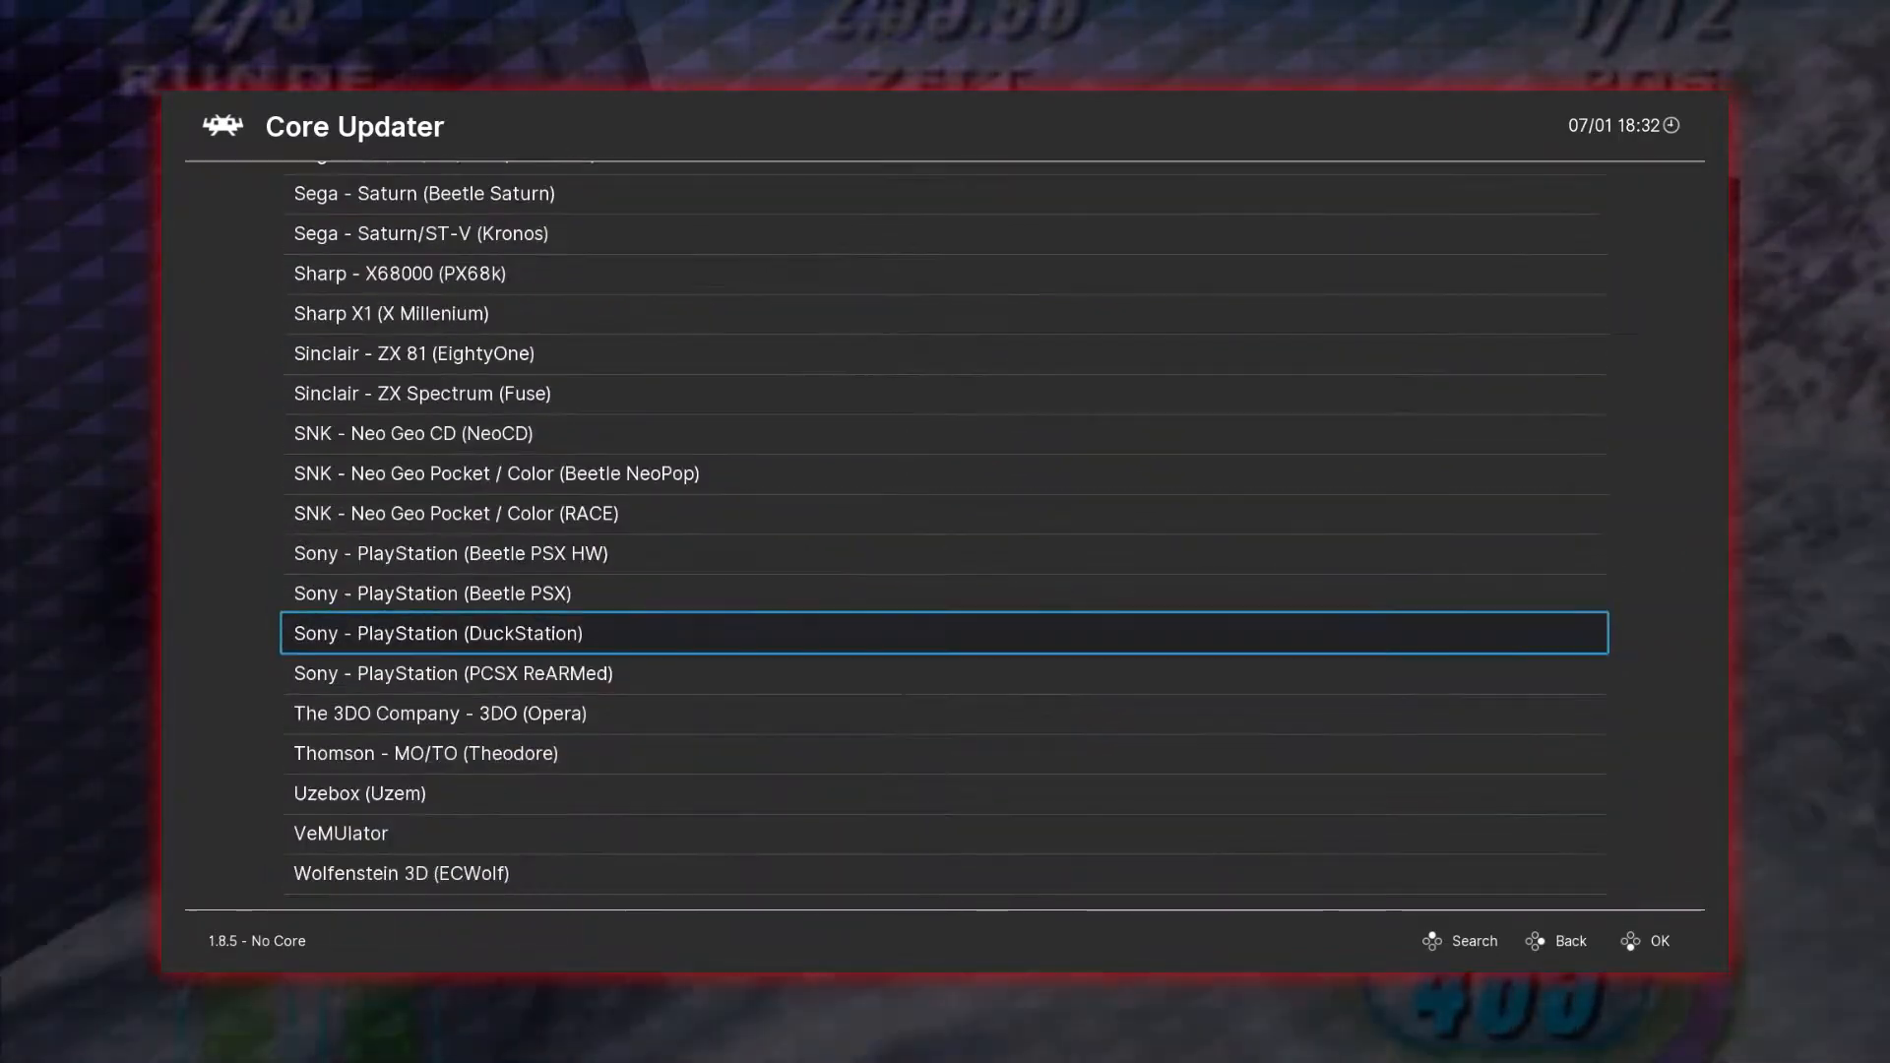
Go back to the start of the core list and examine the Amstrad, arcade and first Atari cores.
key("Down")
key("Down")
key("Down")
key("Down")
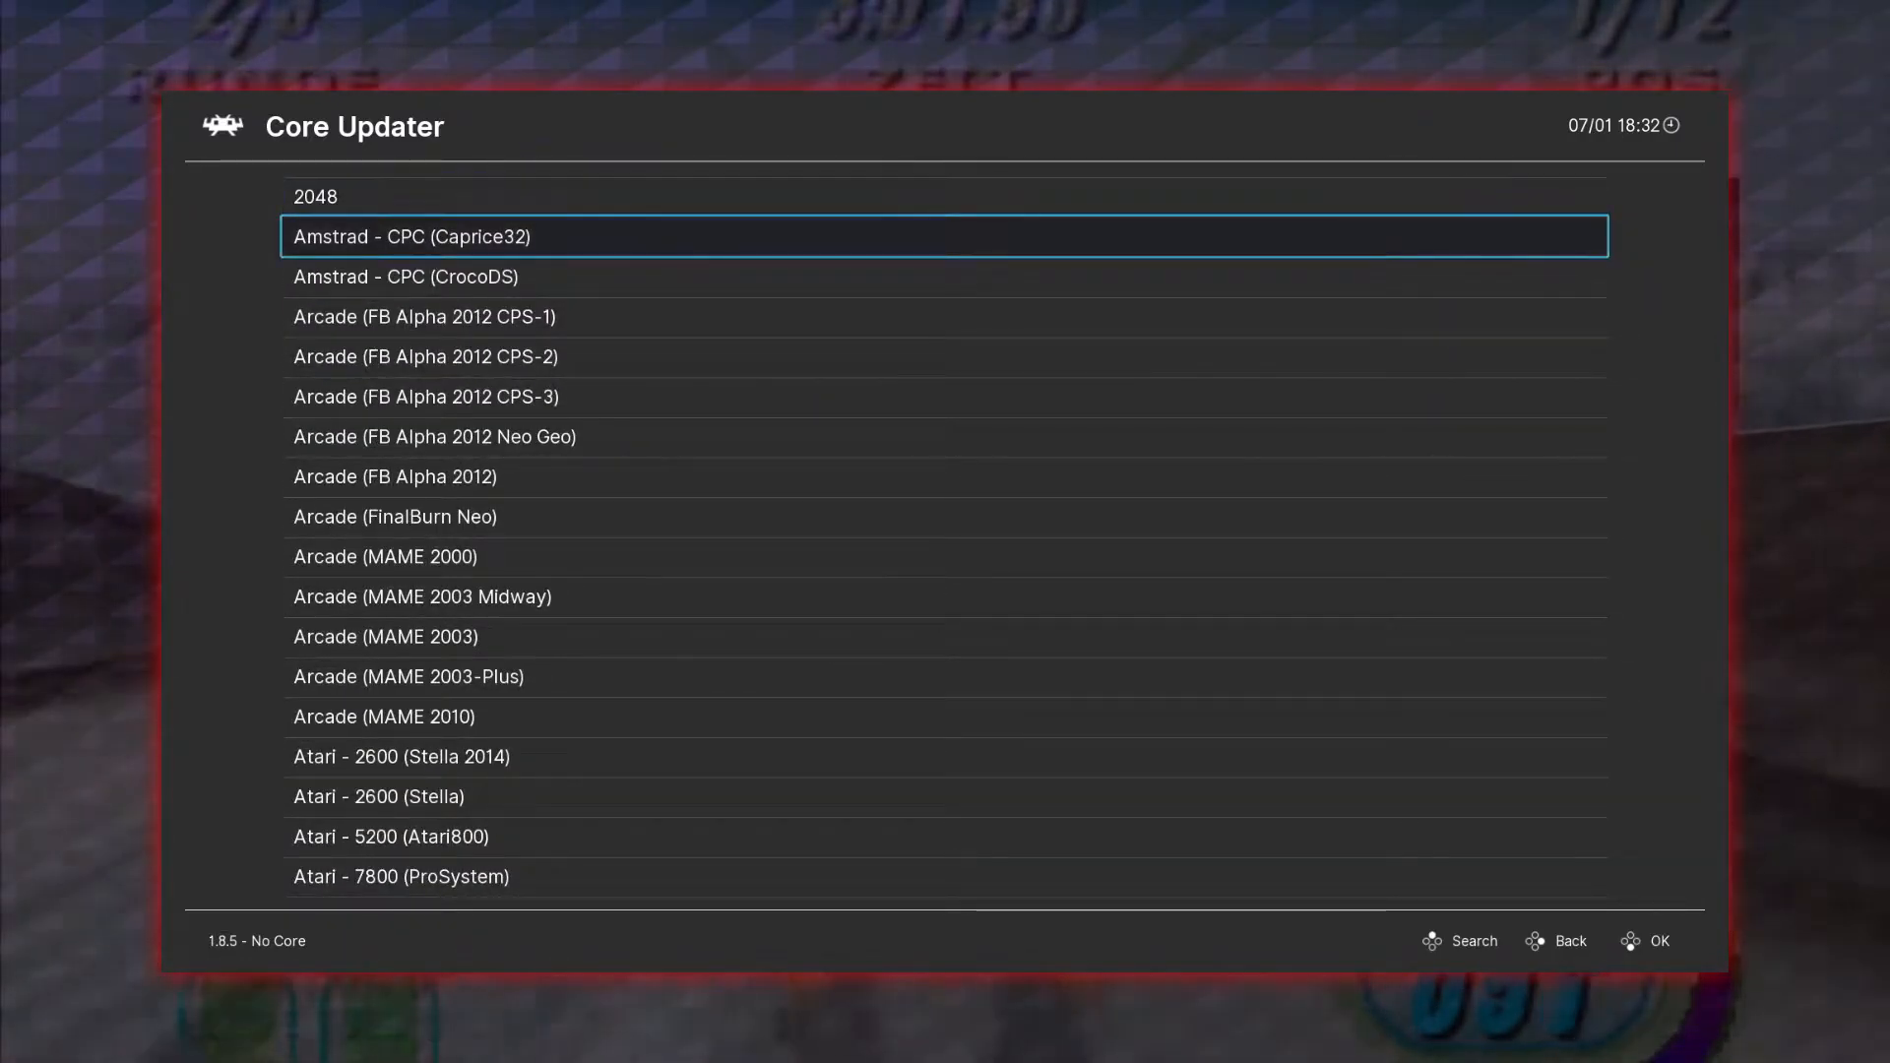
key("Up")
key("Down")
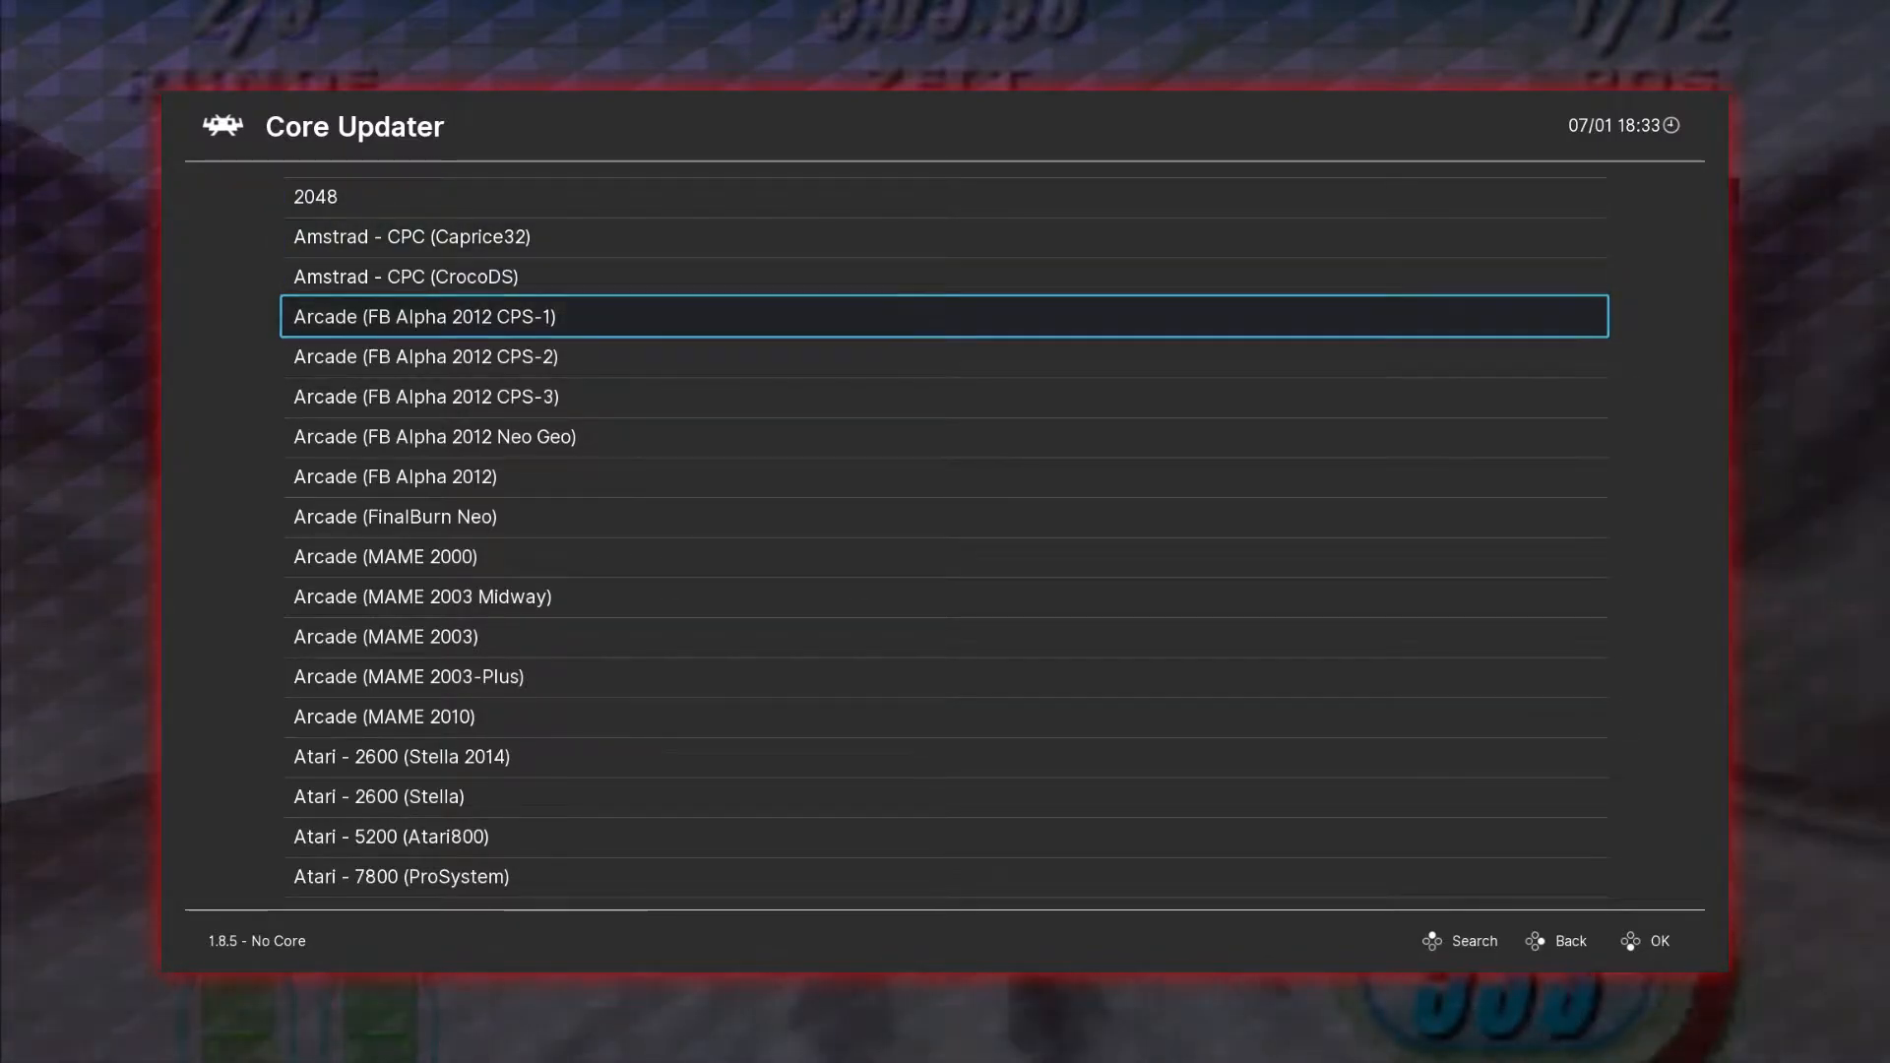
key("Down")
key("Down")
key("Down")
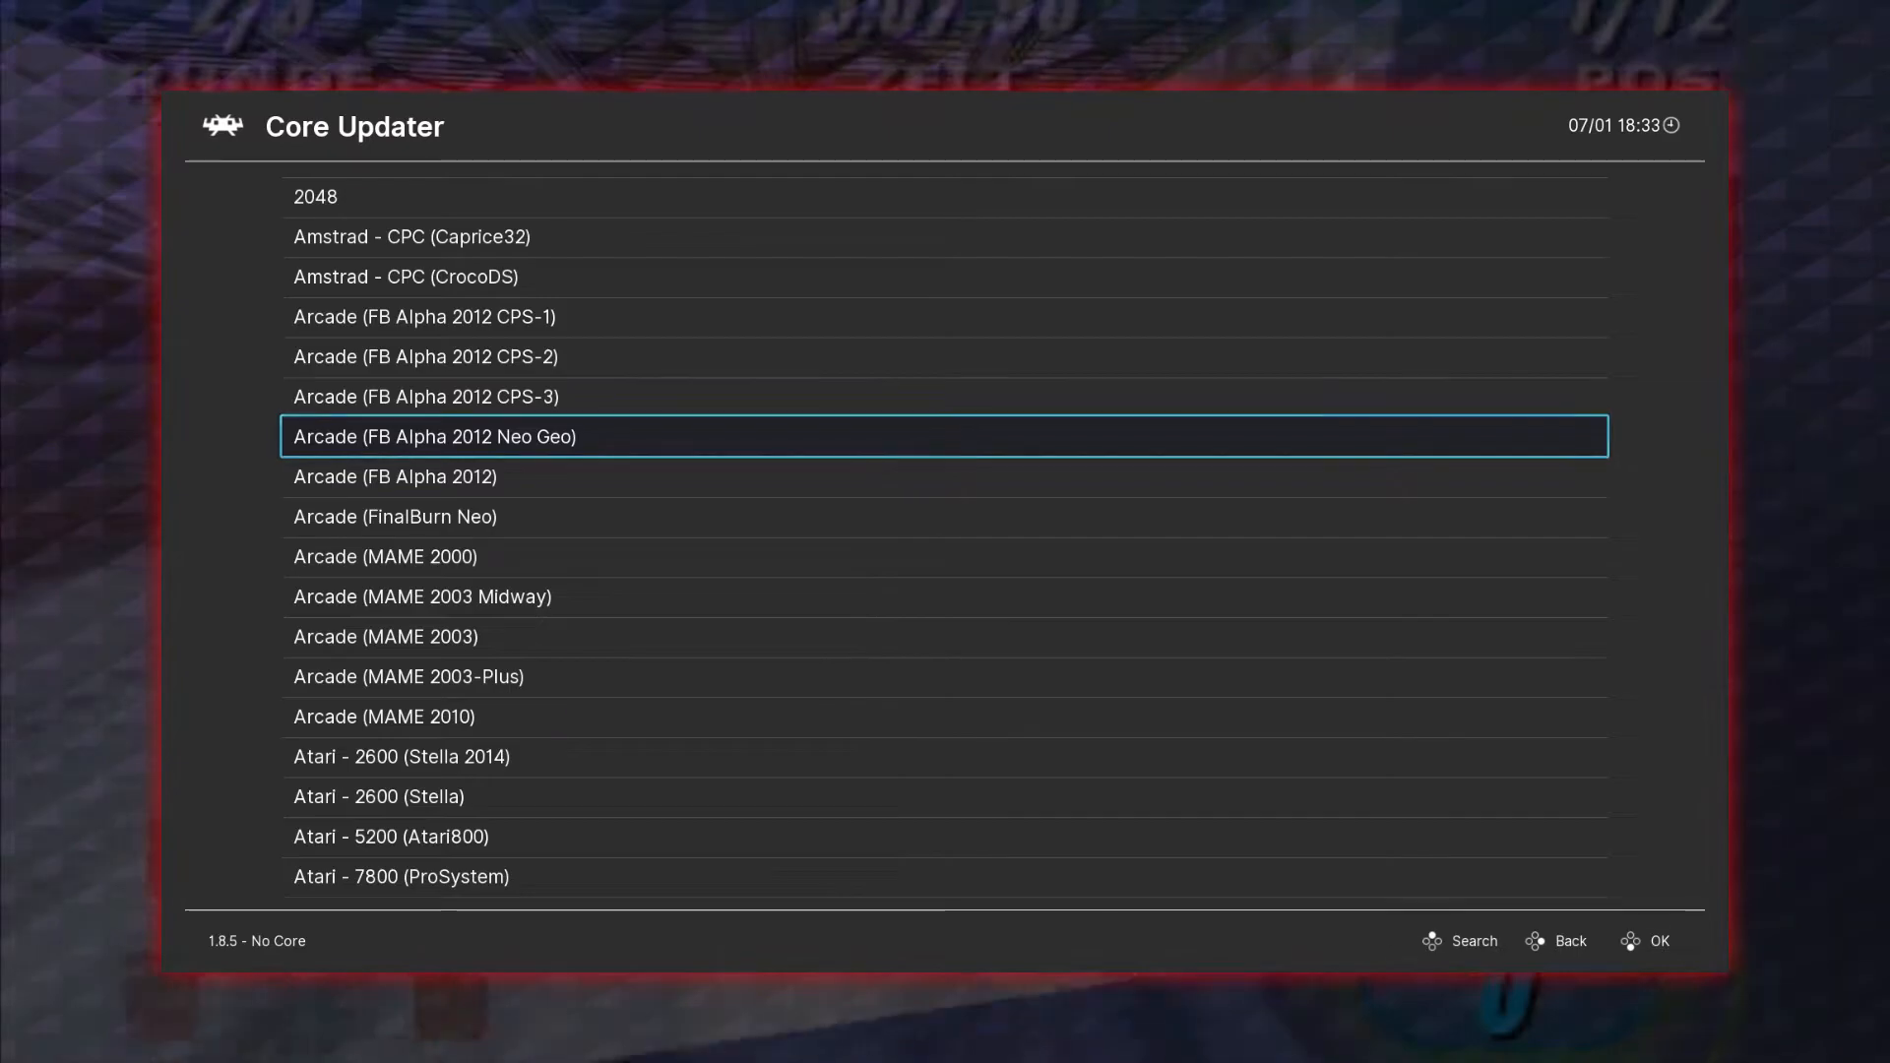
key("Down")
key("Down")
key("Down")
key("Down")
key("Down")
key("Down")
key("Down")
key("Down")
key("Down")
key("Down")
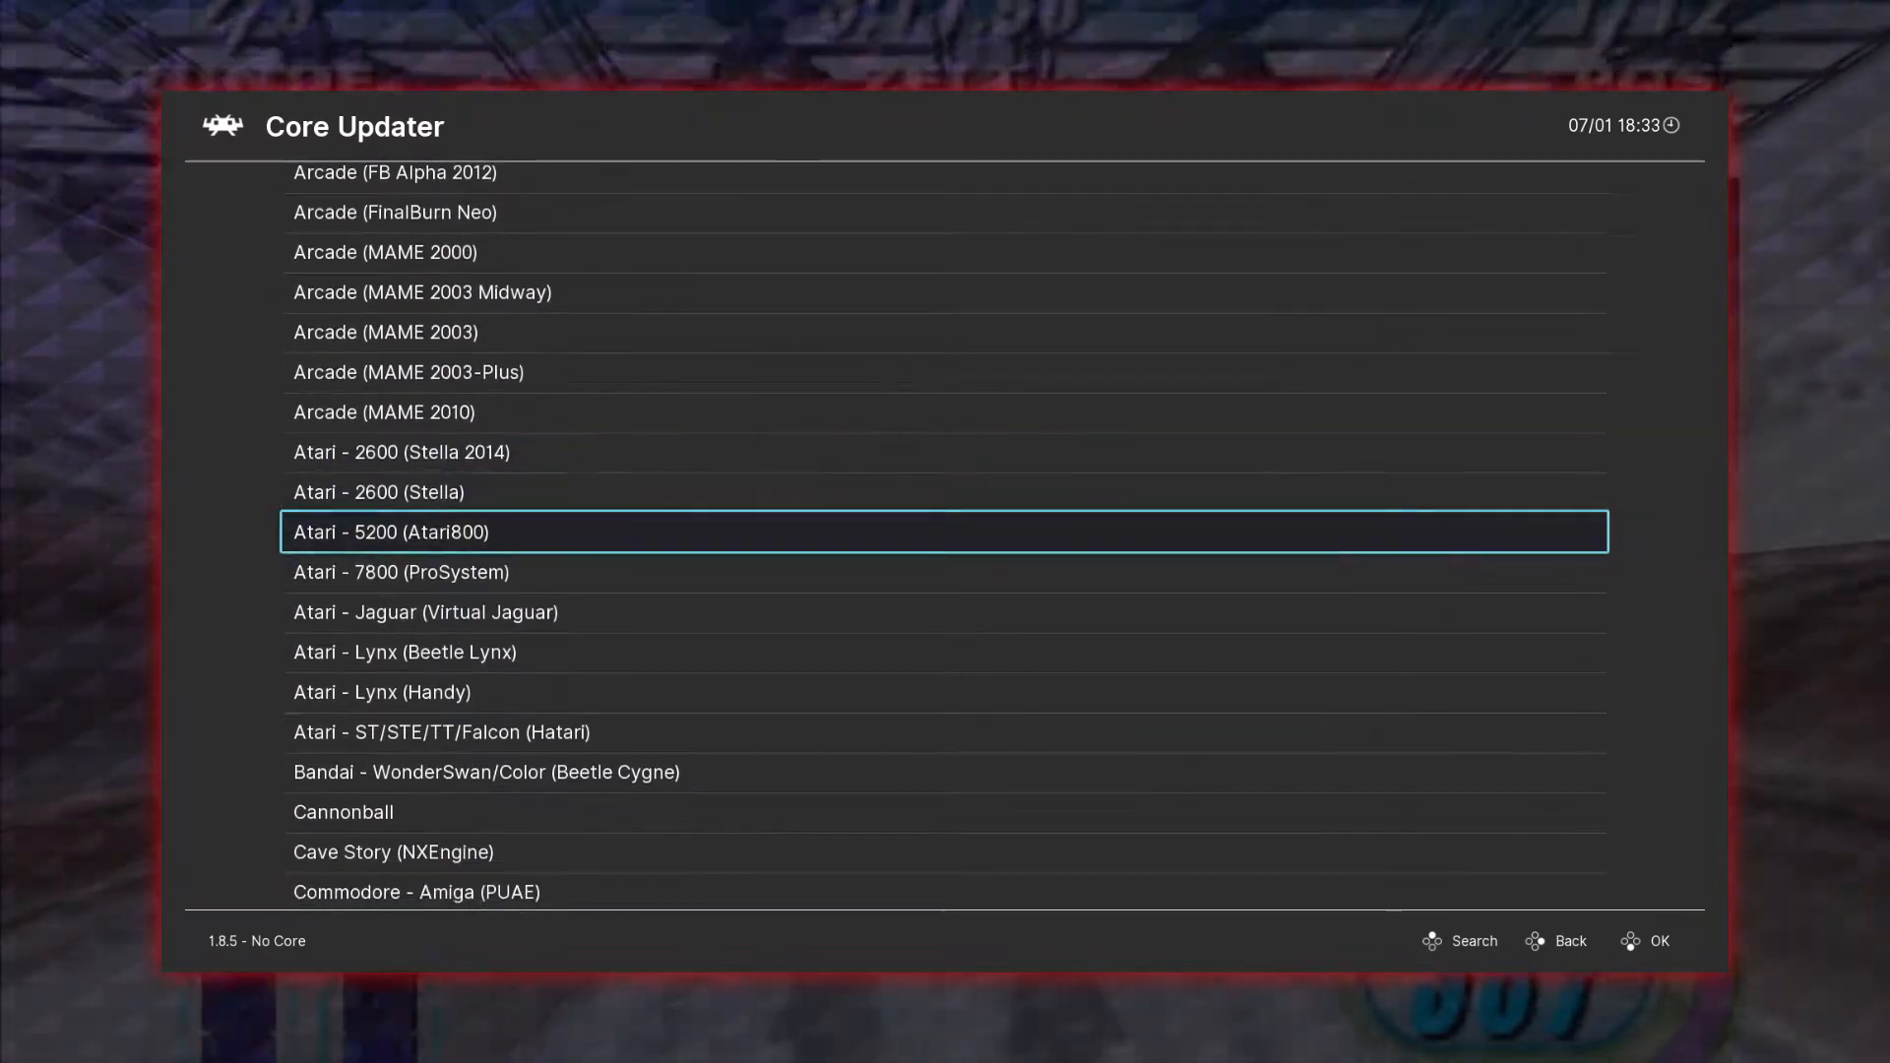
Examine the remaining Atari cores and the Commodore cores in the Core Updater list.
key("Down")
key("Down")
key("Down")
key("Down")
key("Down")
key("Down")
key("Down")
key("Down")
key("Down")
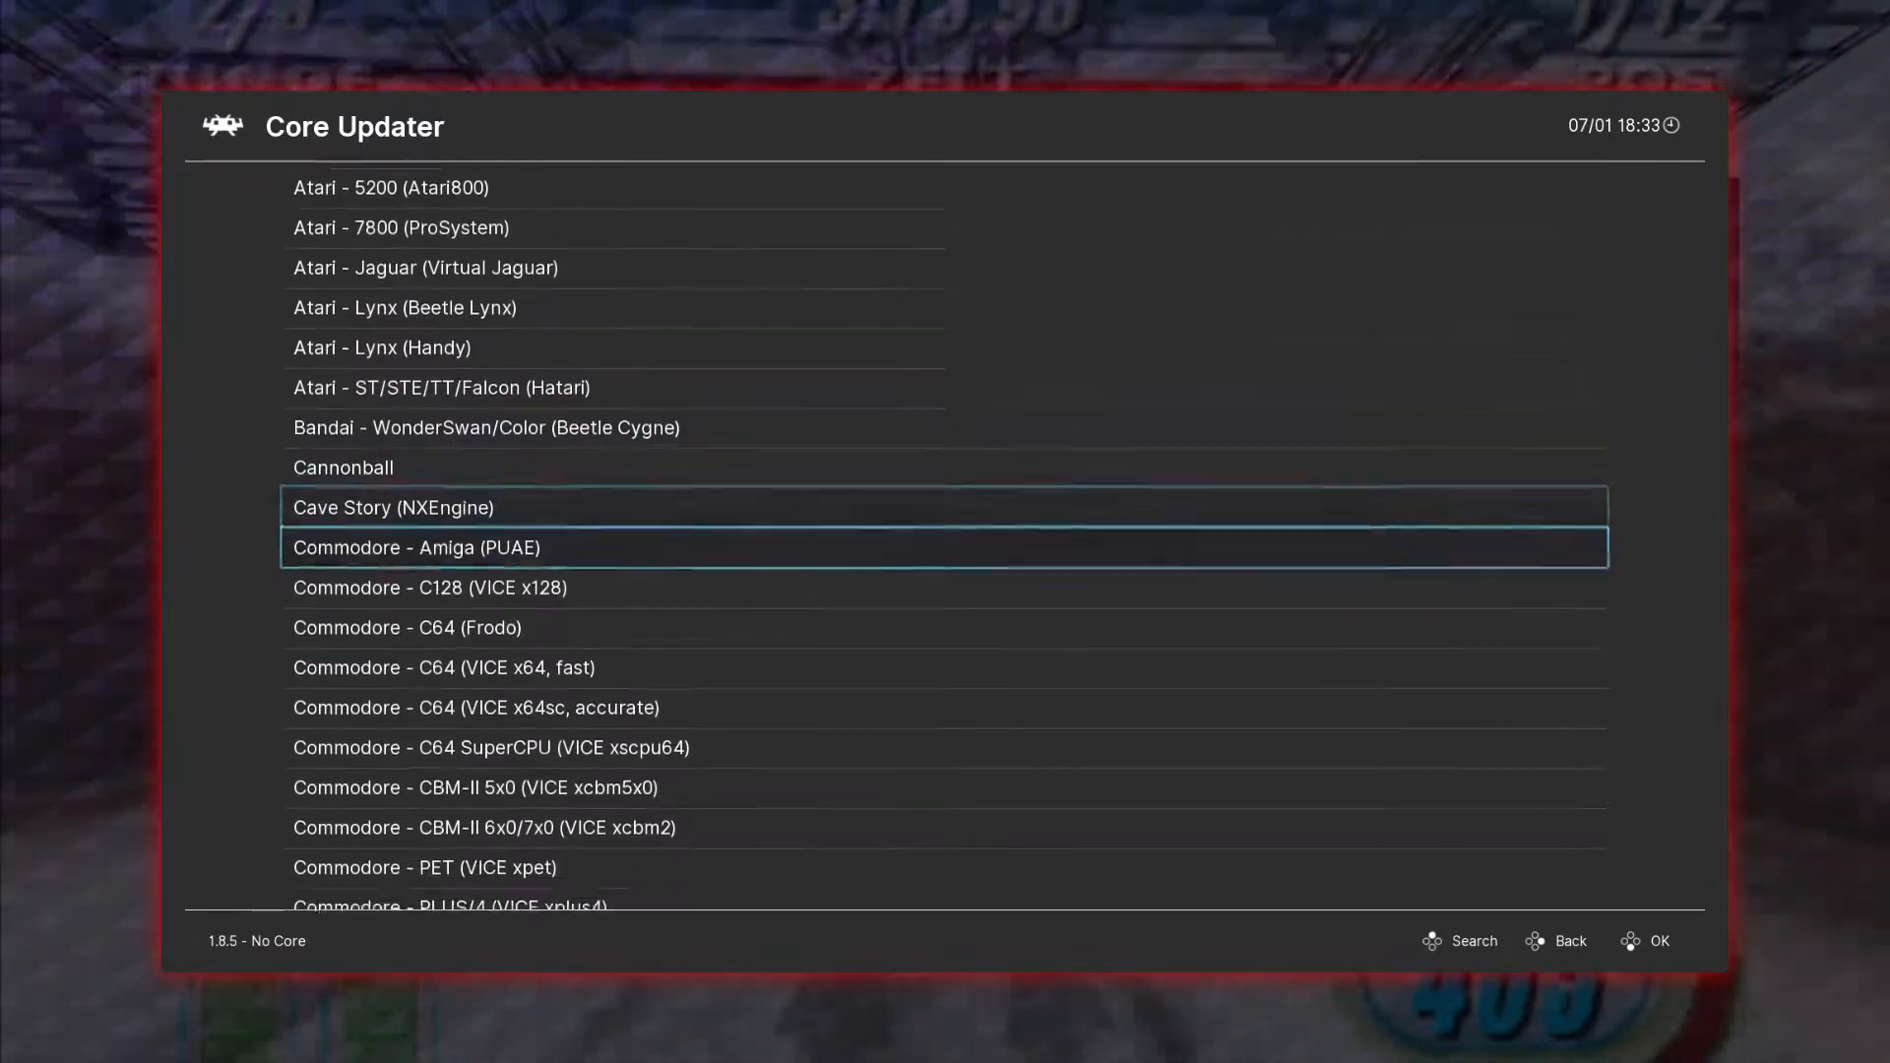
key("Down")
key("Down")
key("Down")
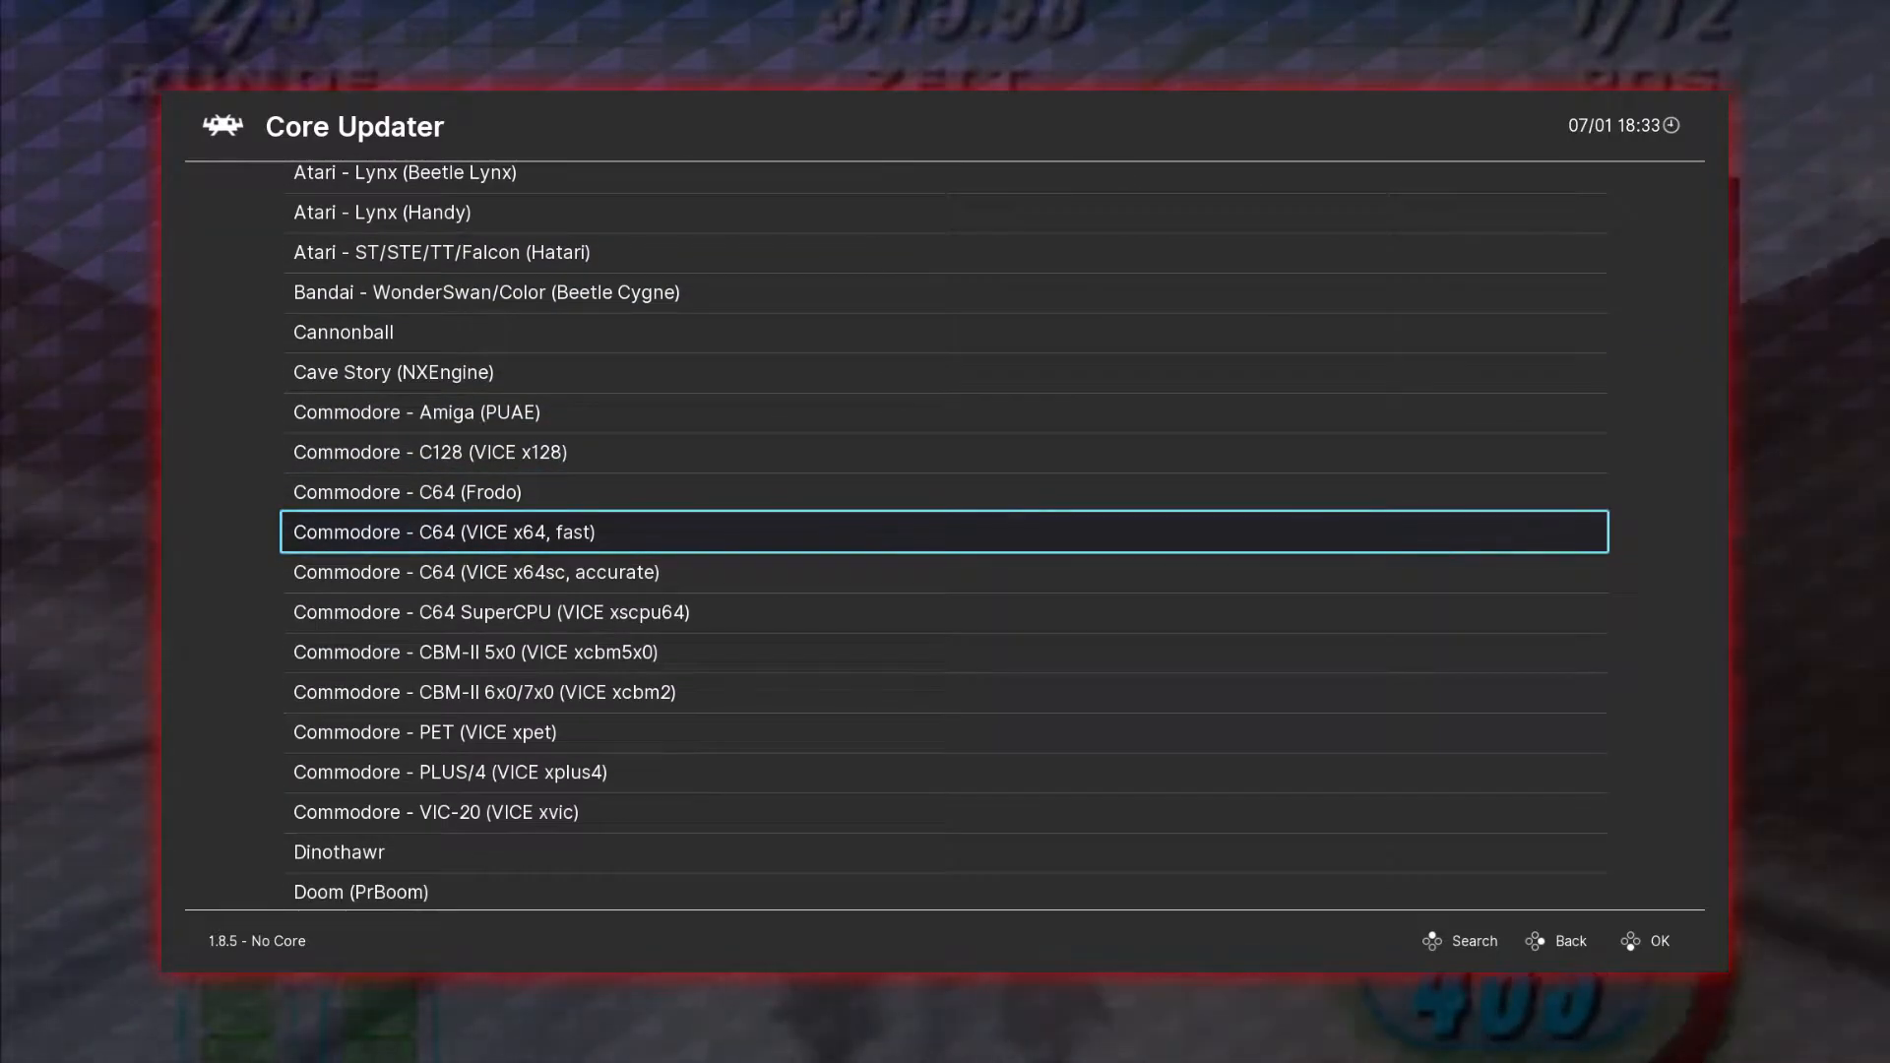
key("Down")
key("Down")
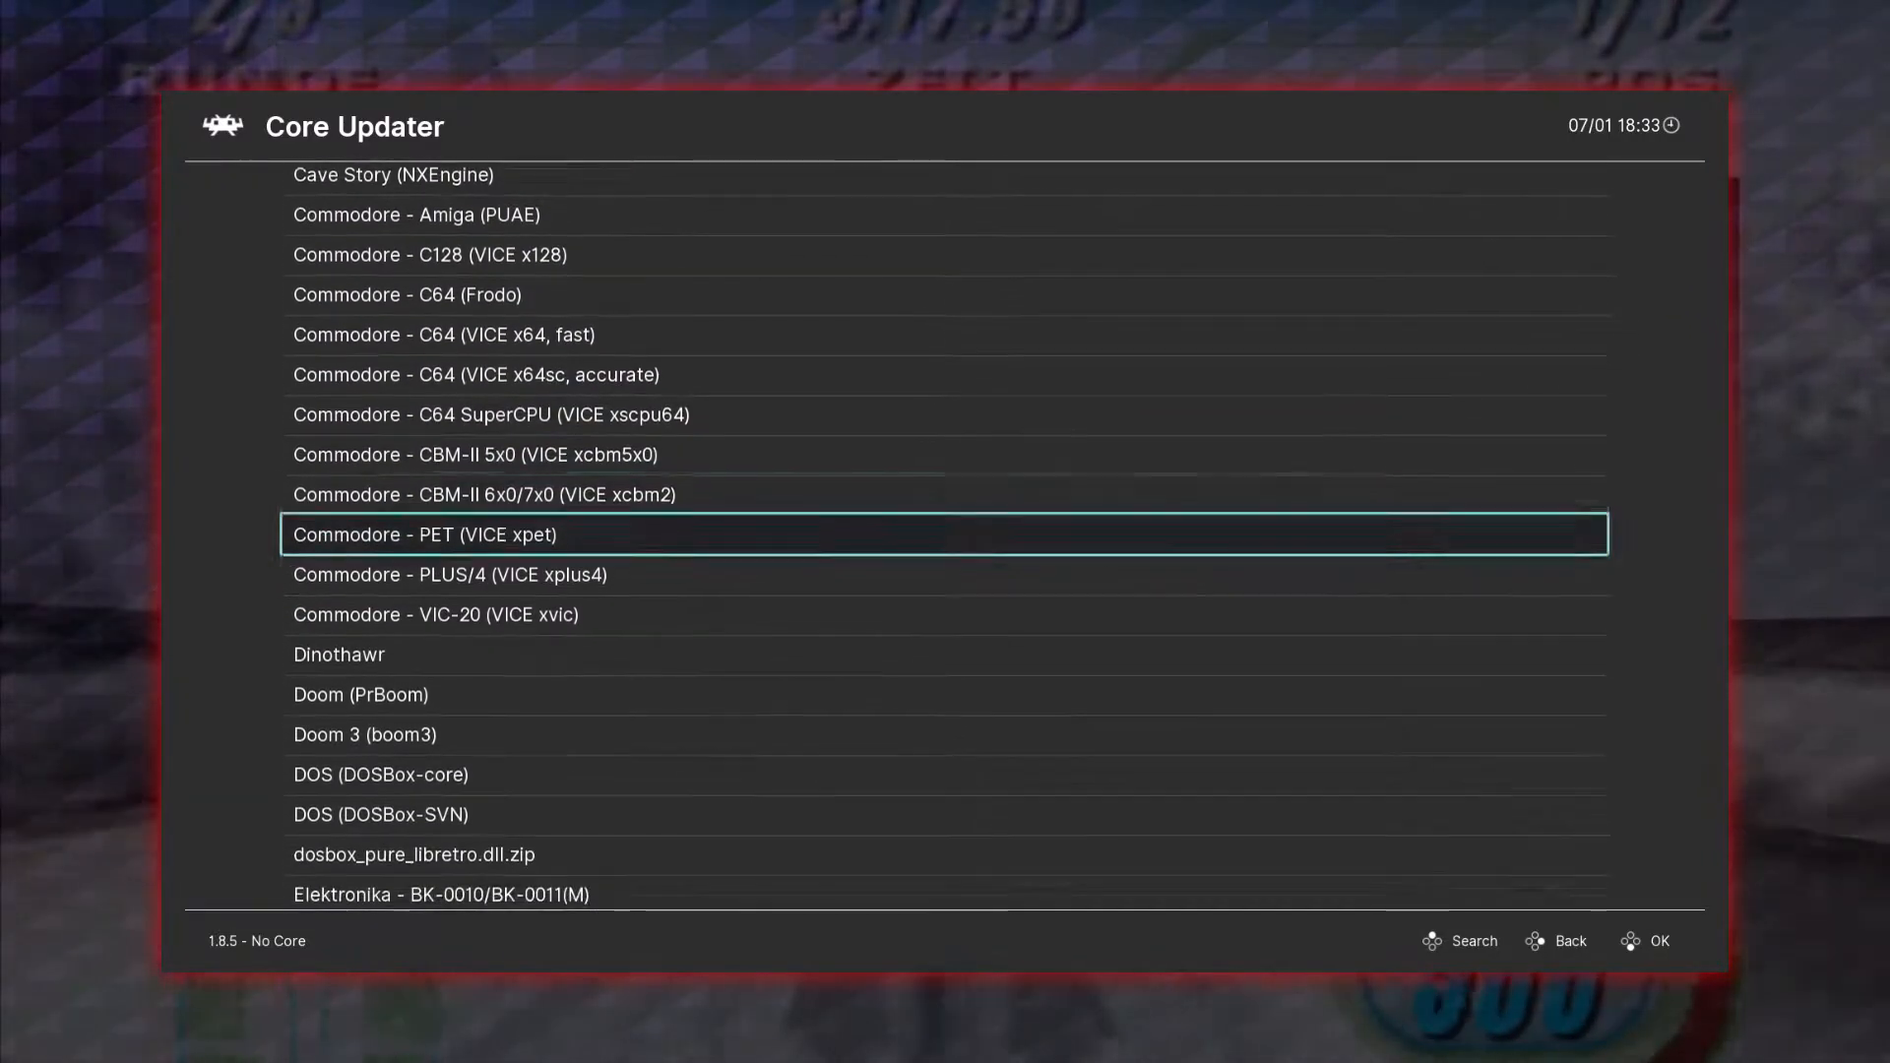
Browse the core list past the Commodore entries to examine the NEC, Nintendo DS and Game Boy / Color cores.
key("Down")
key("Down")
key("Down")
key("Down")
key("Down")
key("Down")
key("Down")
key("Down")
key("Down")
key("Down")
key("Down")
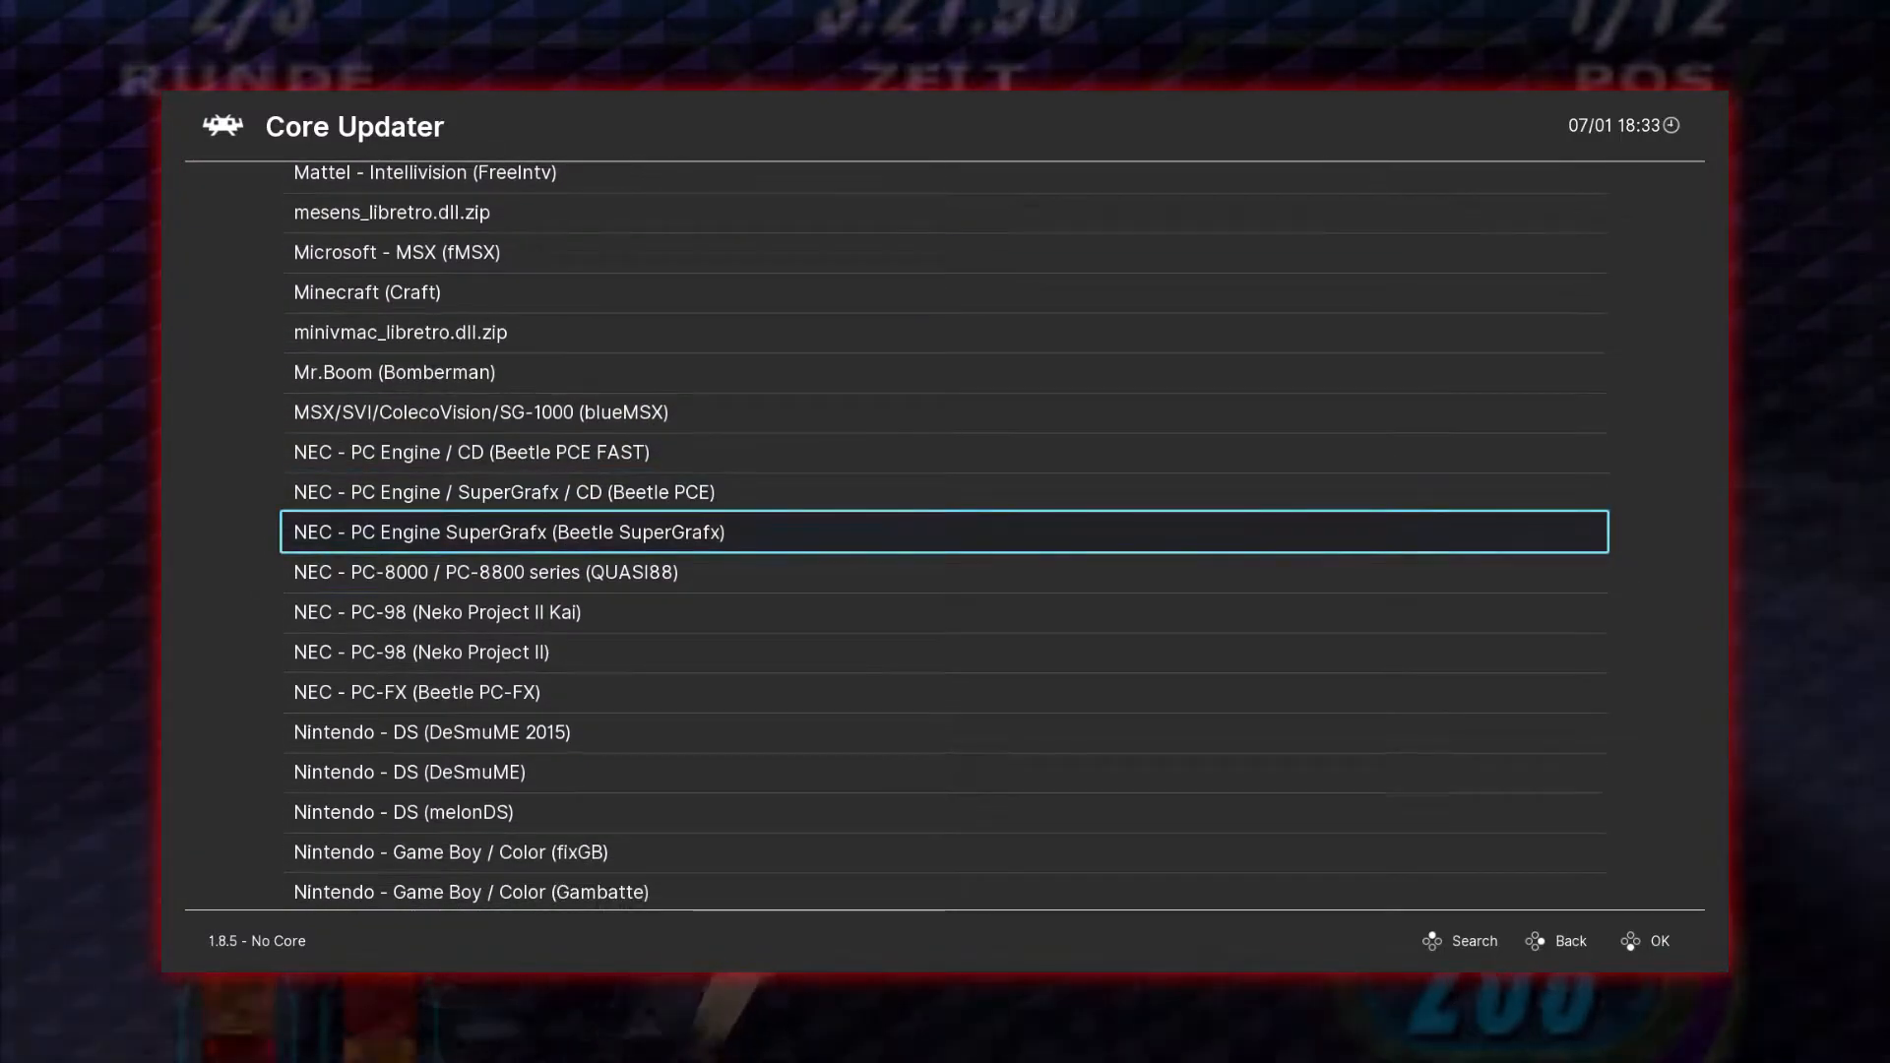
key("Up")
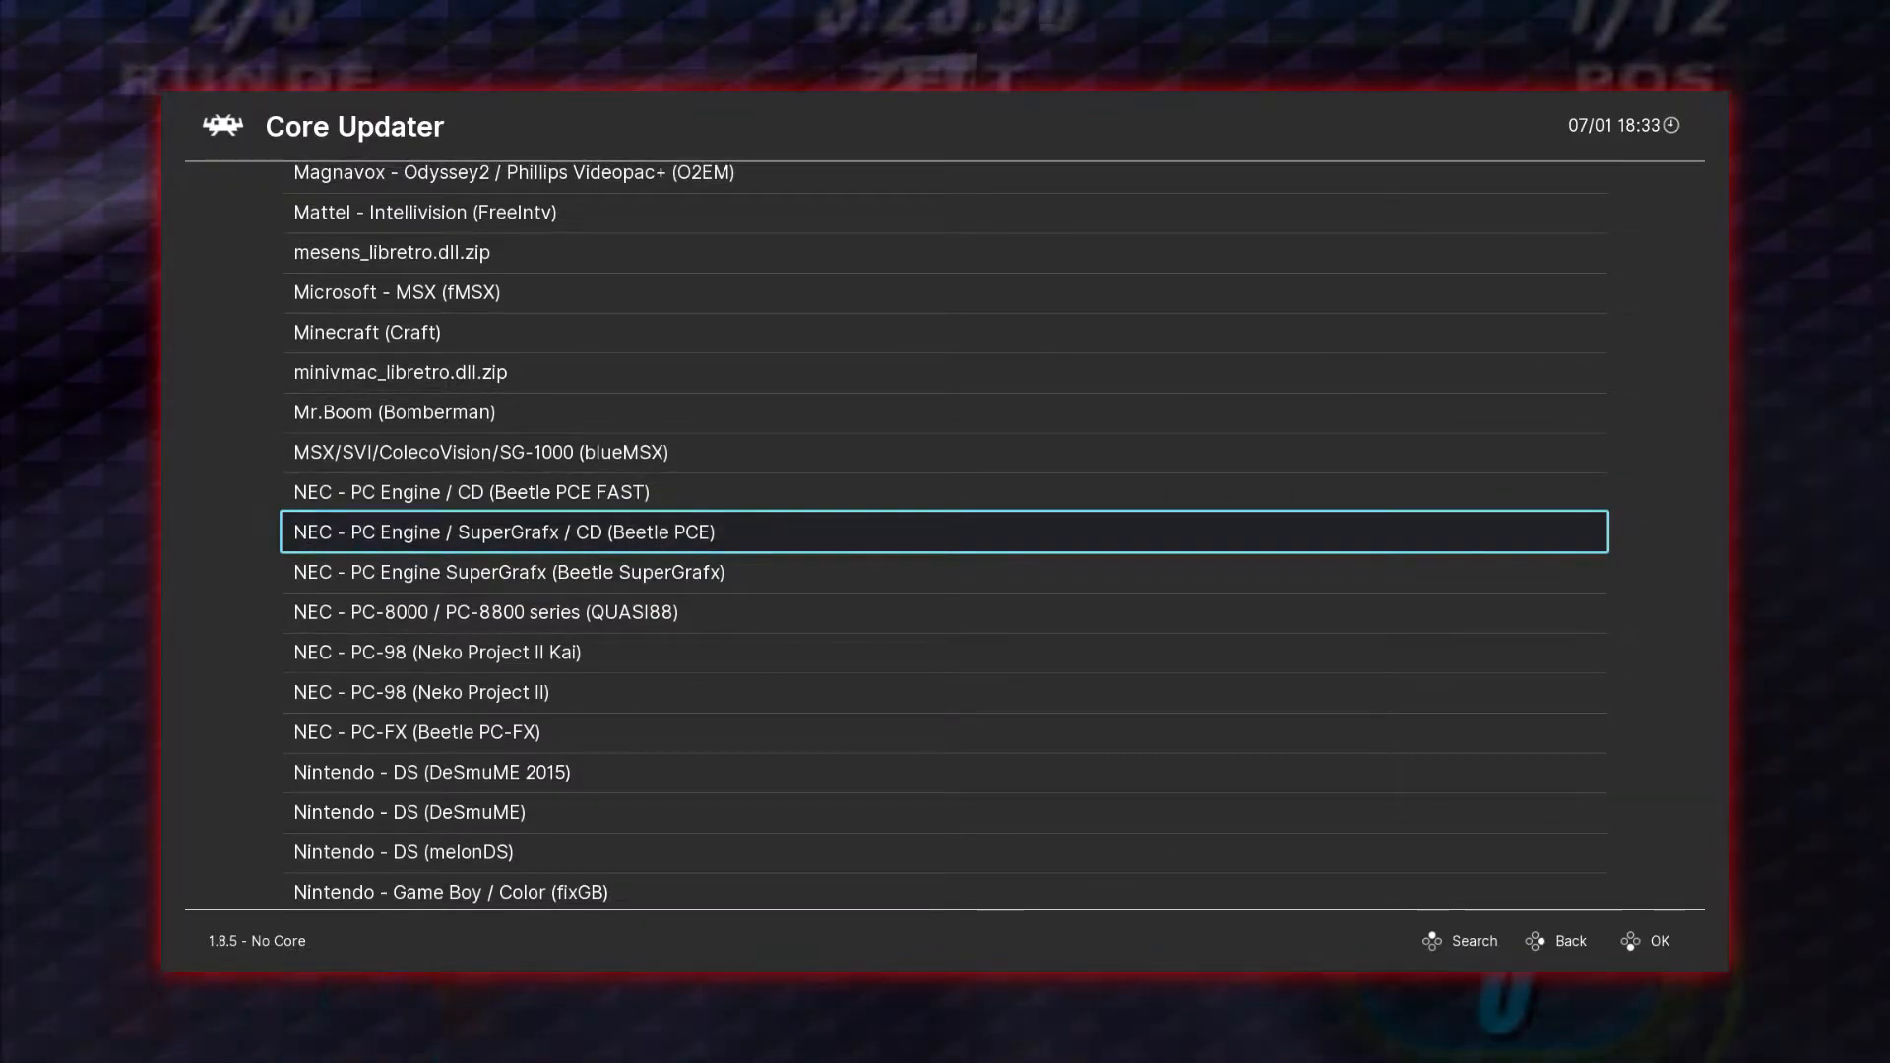
key("Down")
key("Down")
key("Down")
key("Down")
key("Down")
key("Down")
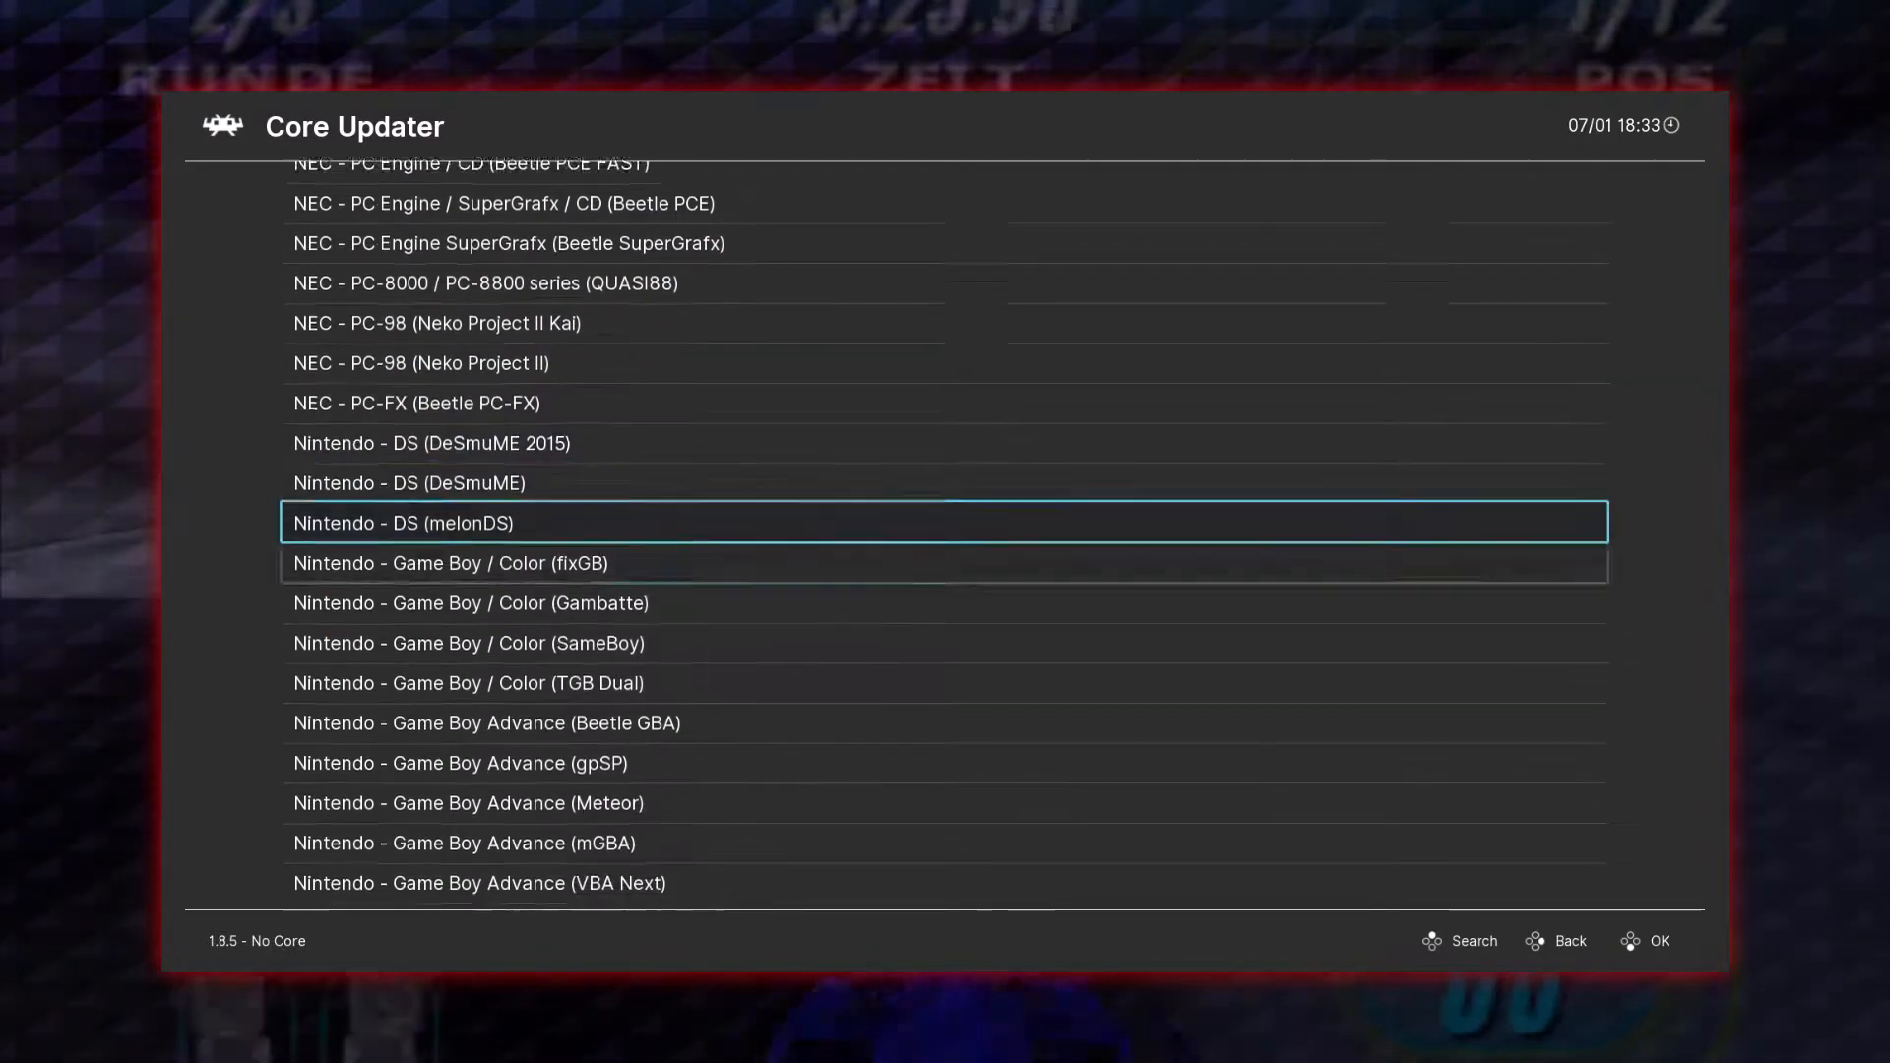
key("Down")
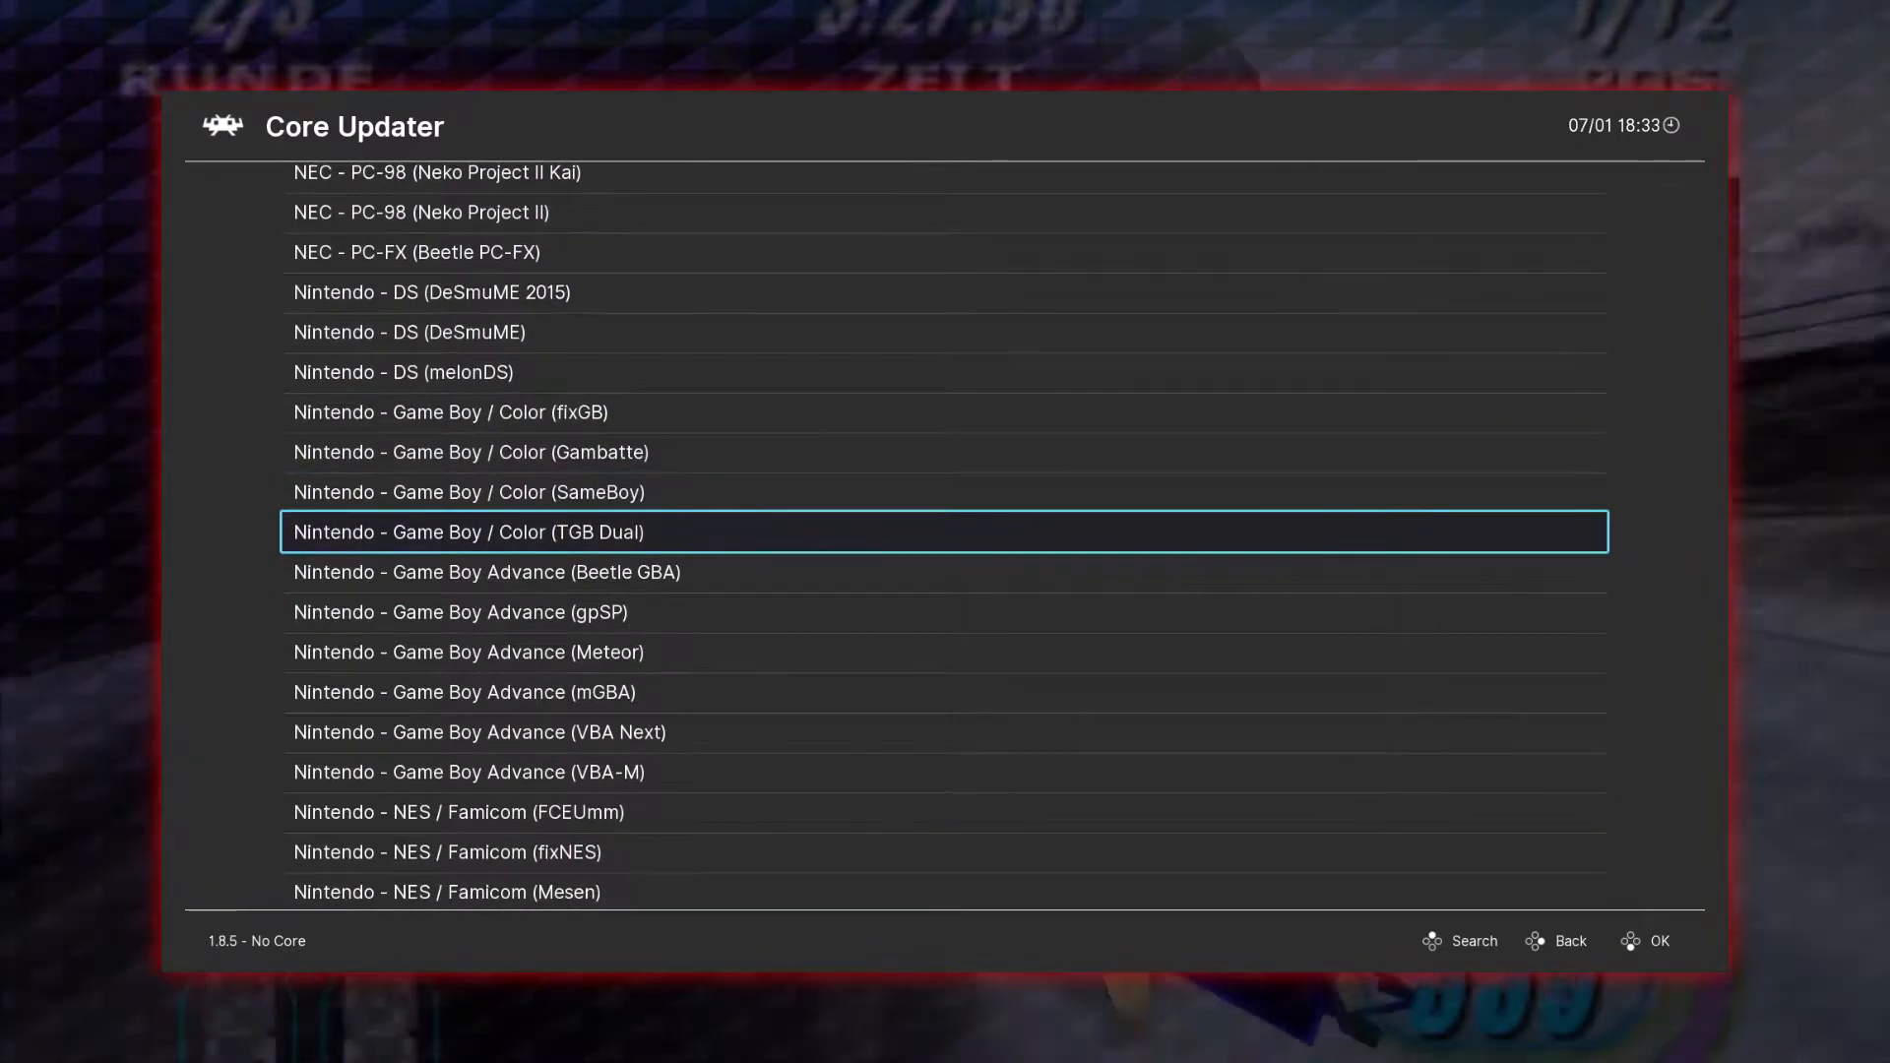
Compare the Nintendo - Game Boy / Color cores and select the Gambatte core.
key("Up")
key("Up")
key("Down")
key("Up")
key("Up")
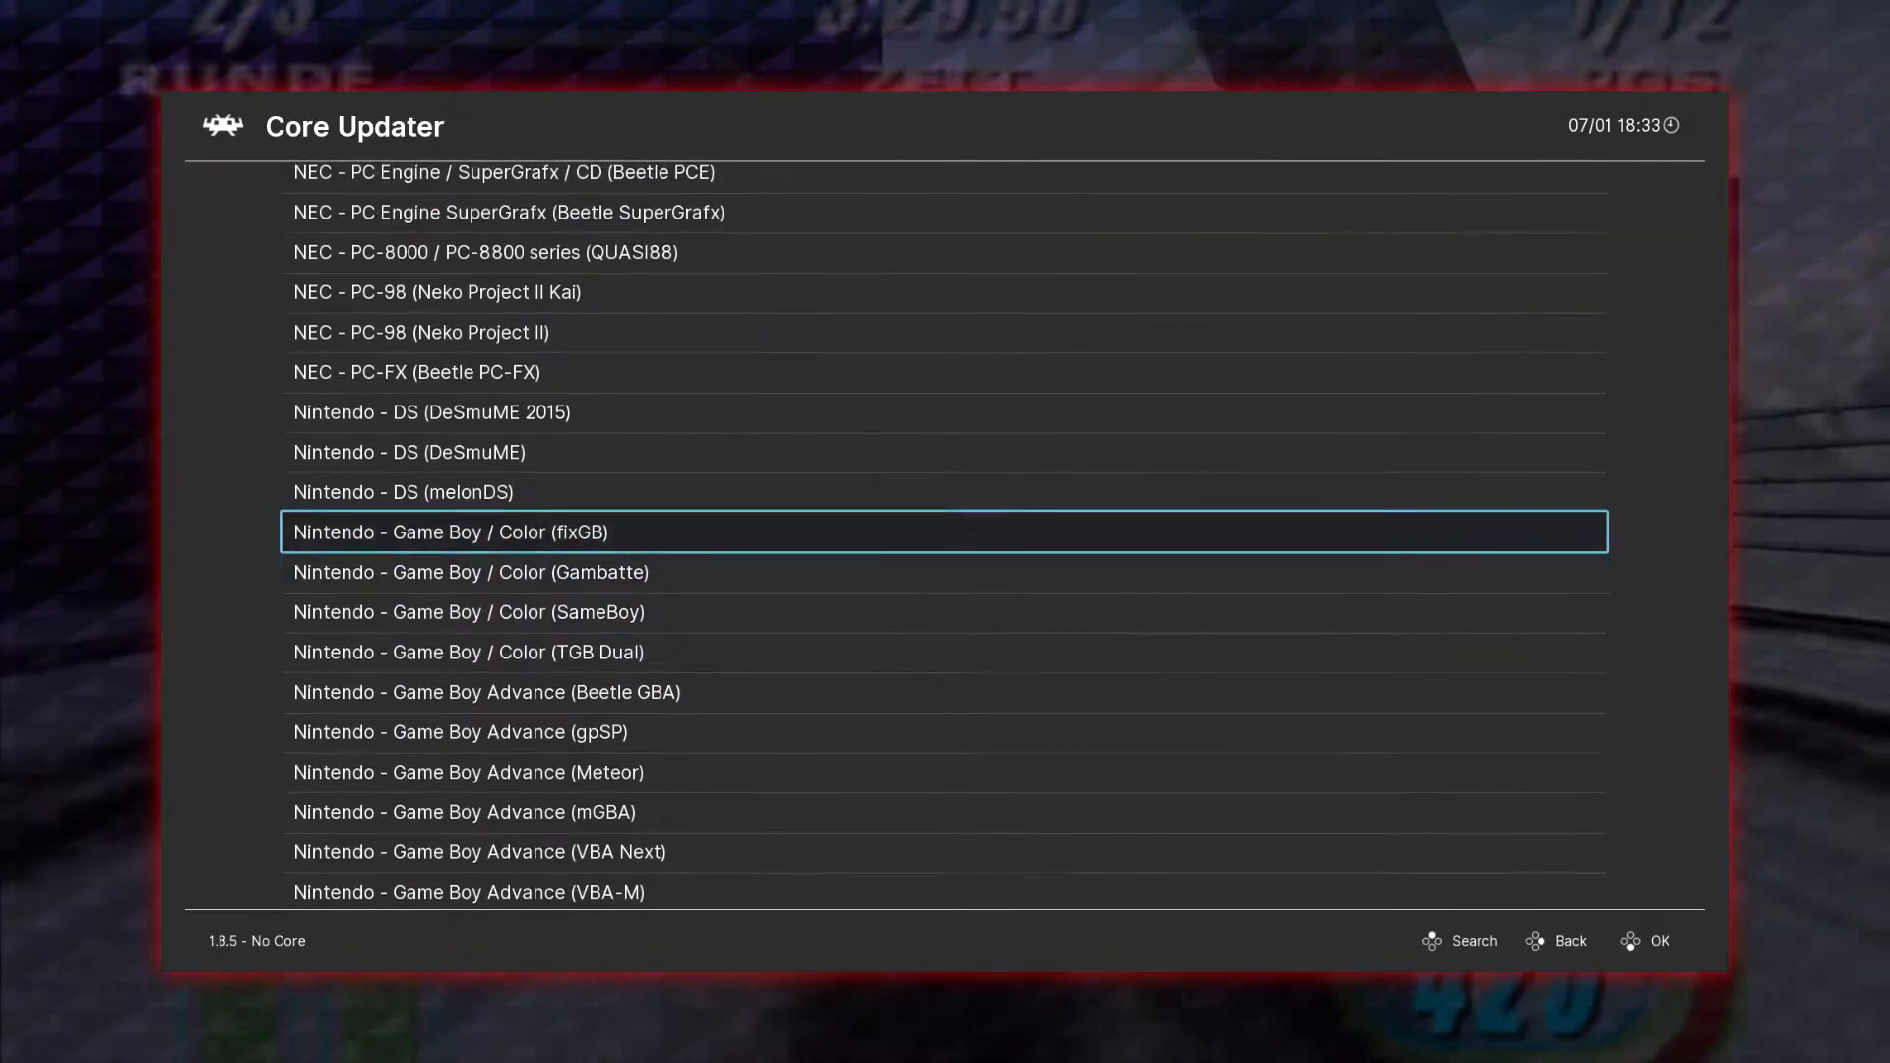
key("Down")
key("Down")
key("Down")
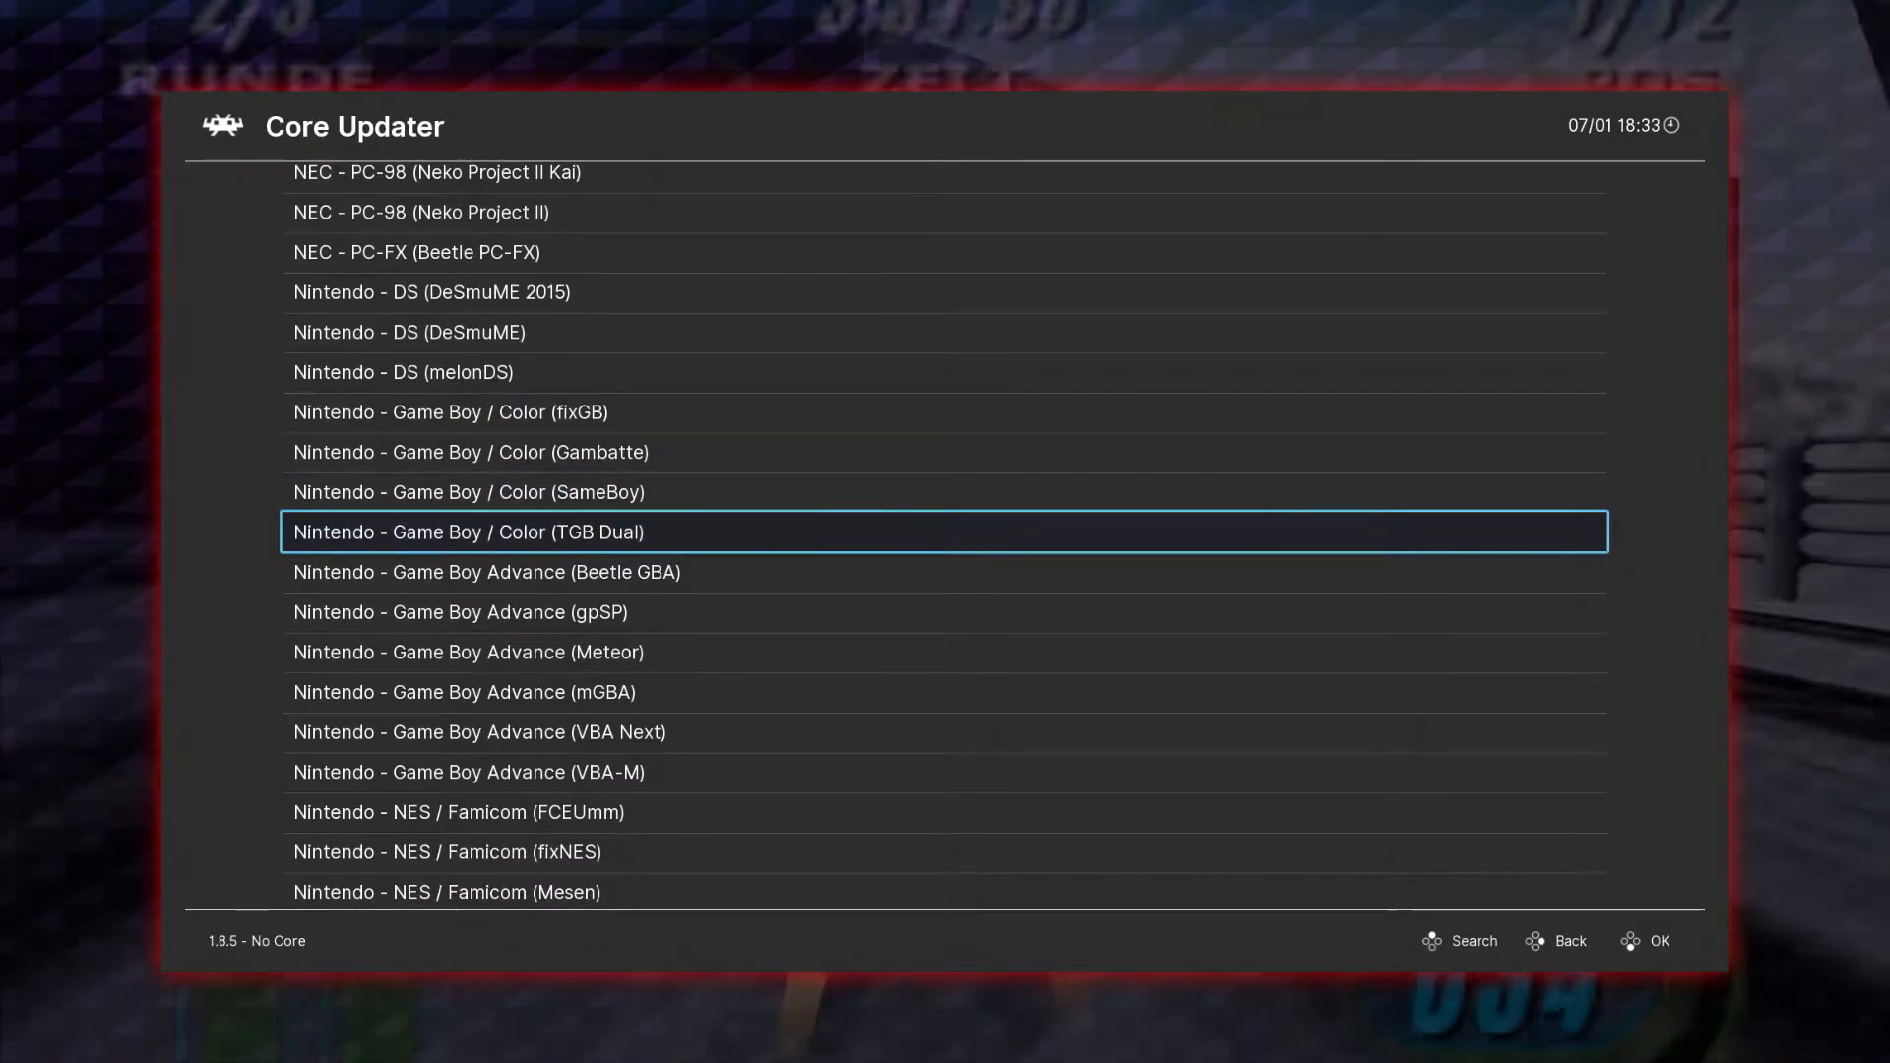
key("Up")
key("Up")
key("Return")
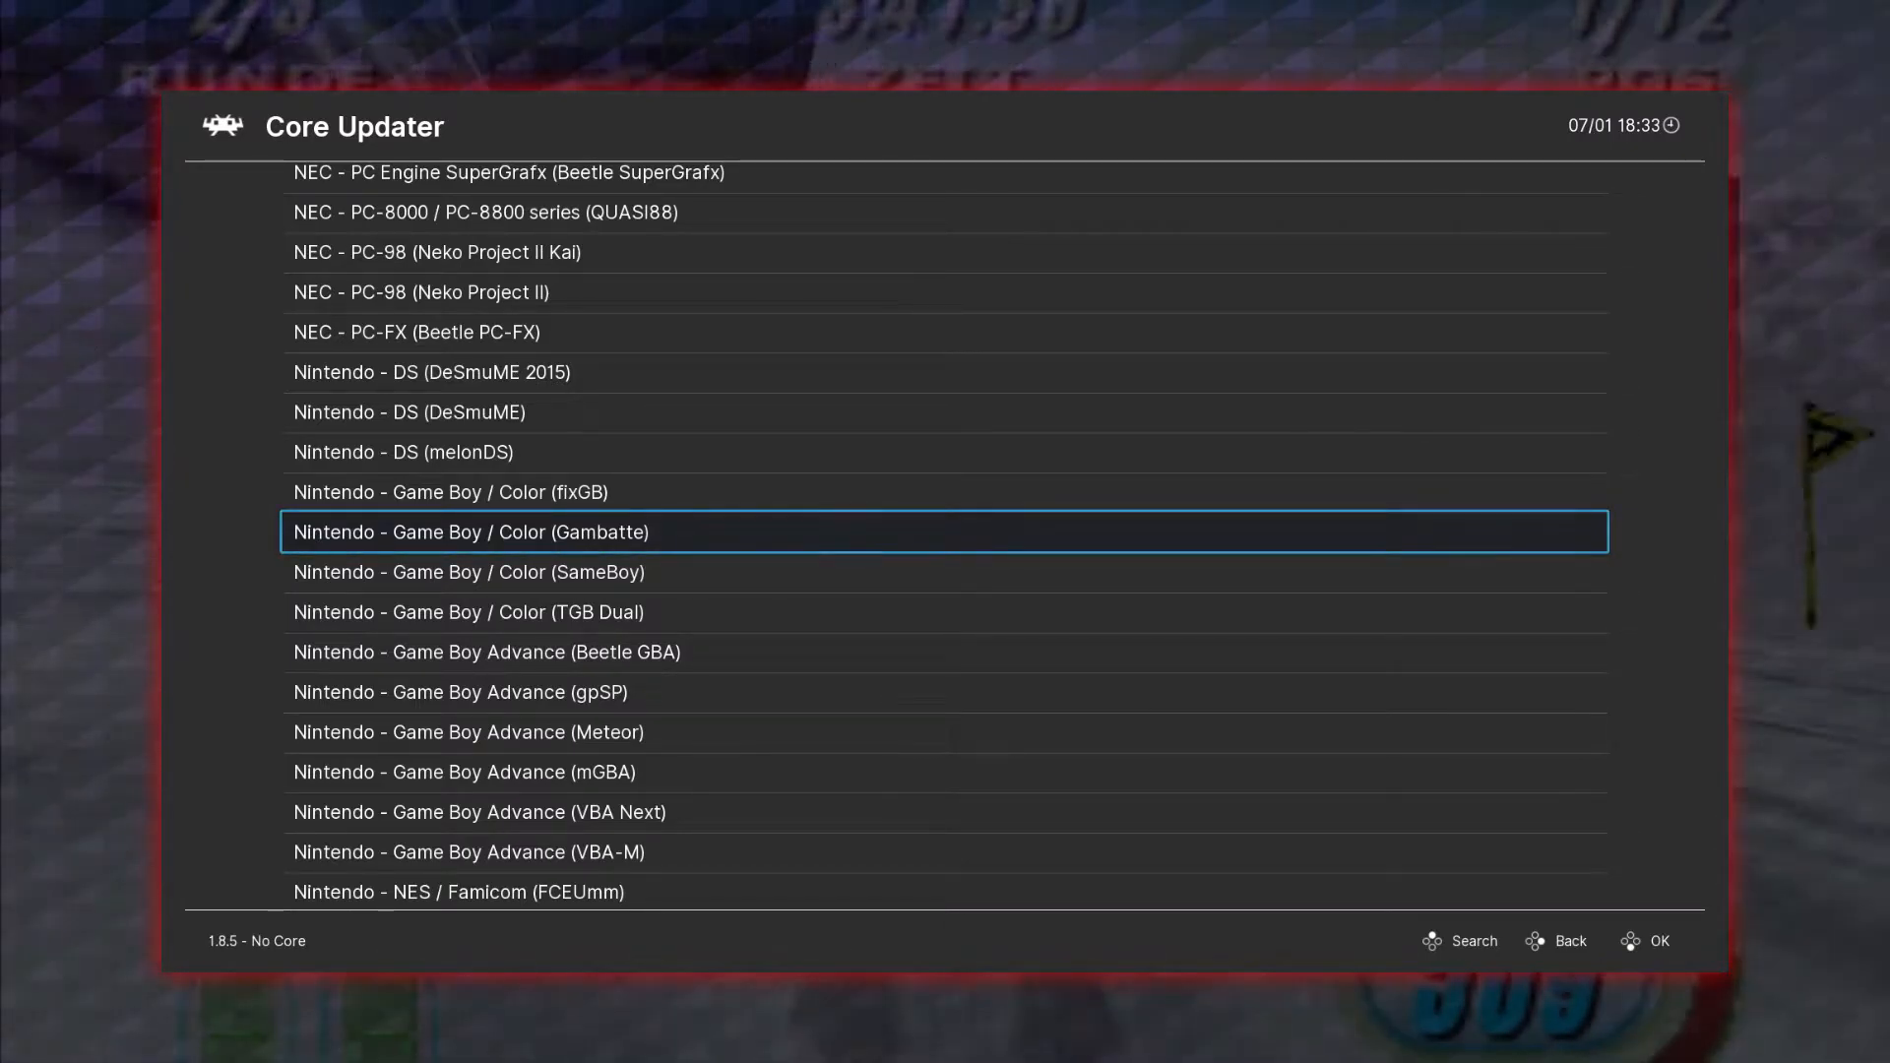
Leave the Core Updater and the Online Updater to return to the Main Menu.
key("Down")
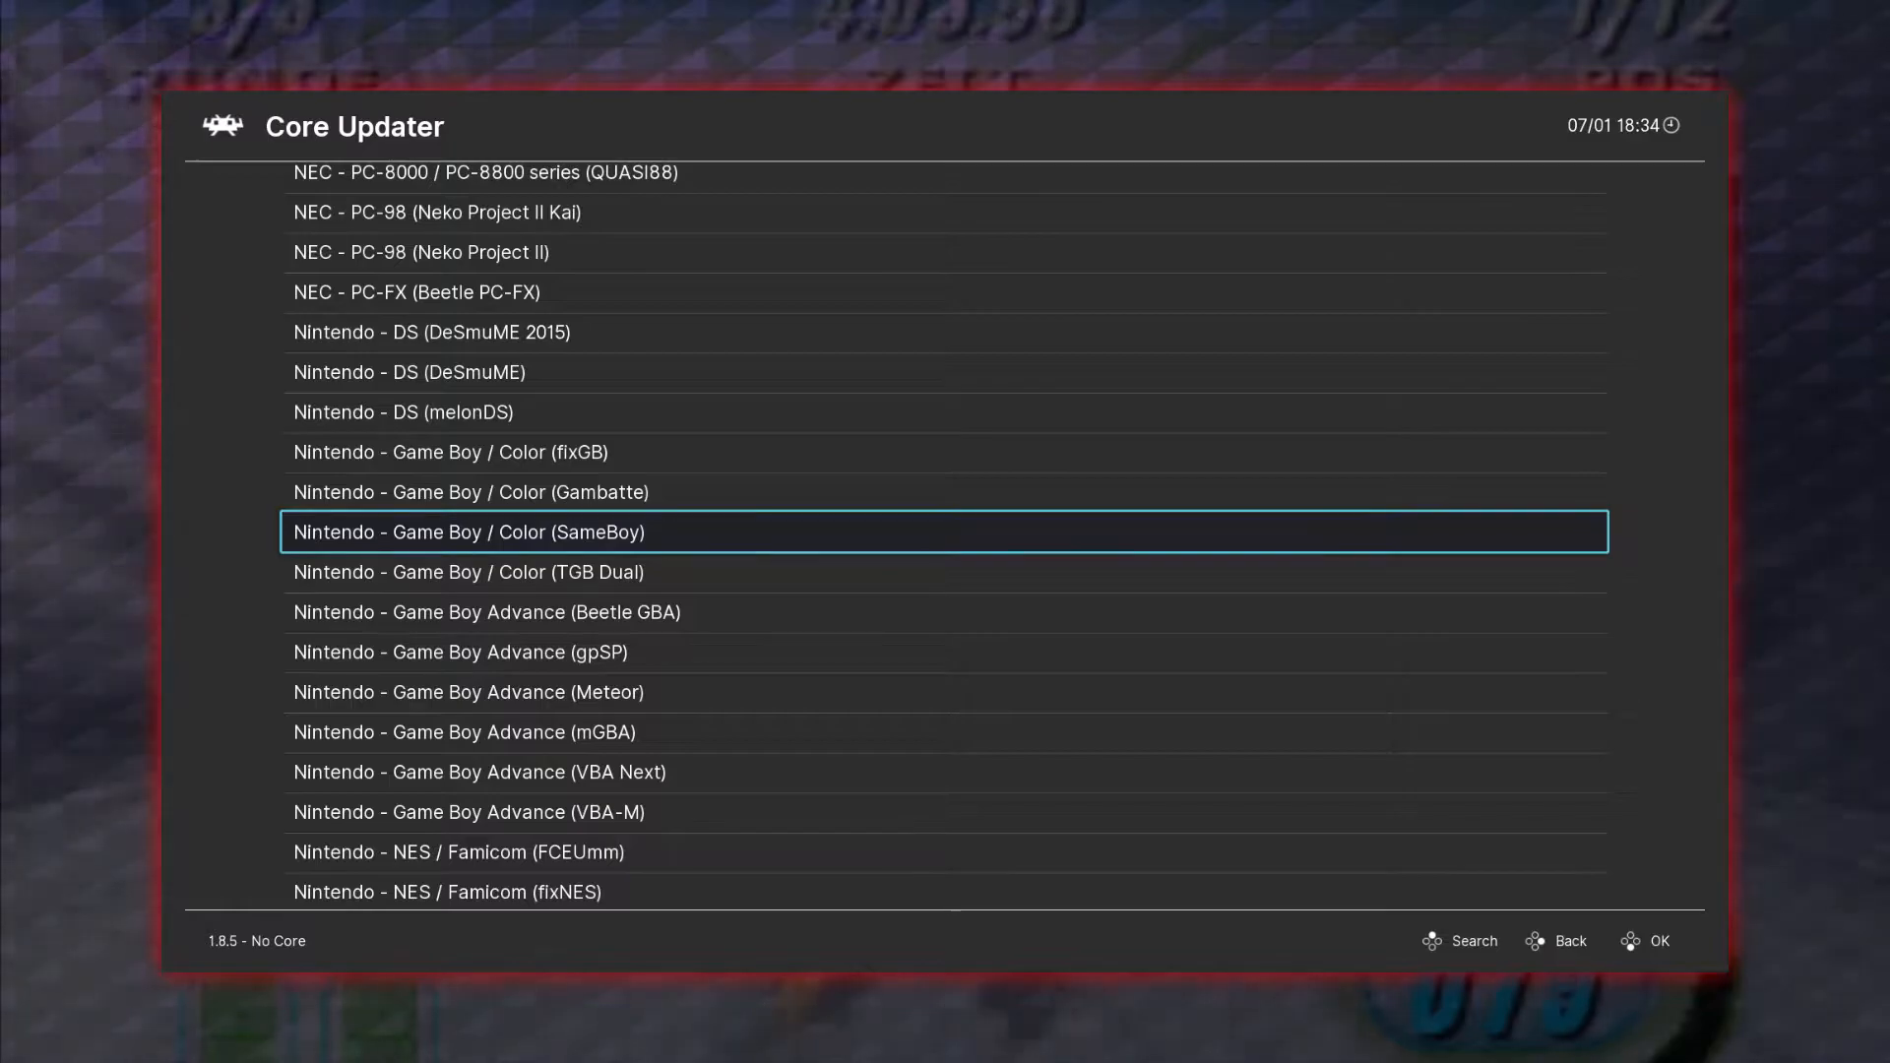
key("BackSpace")
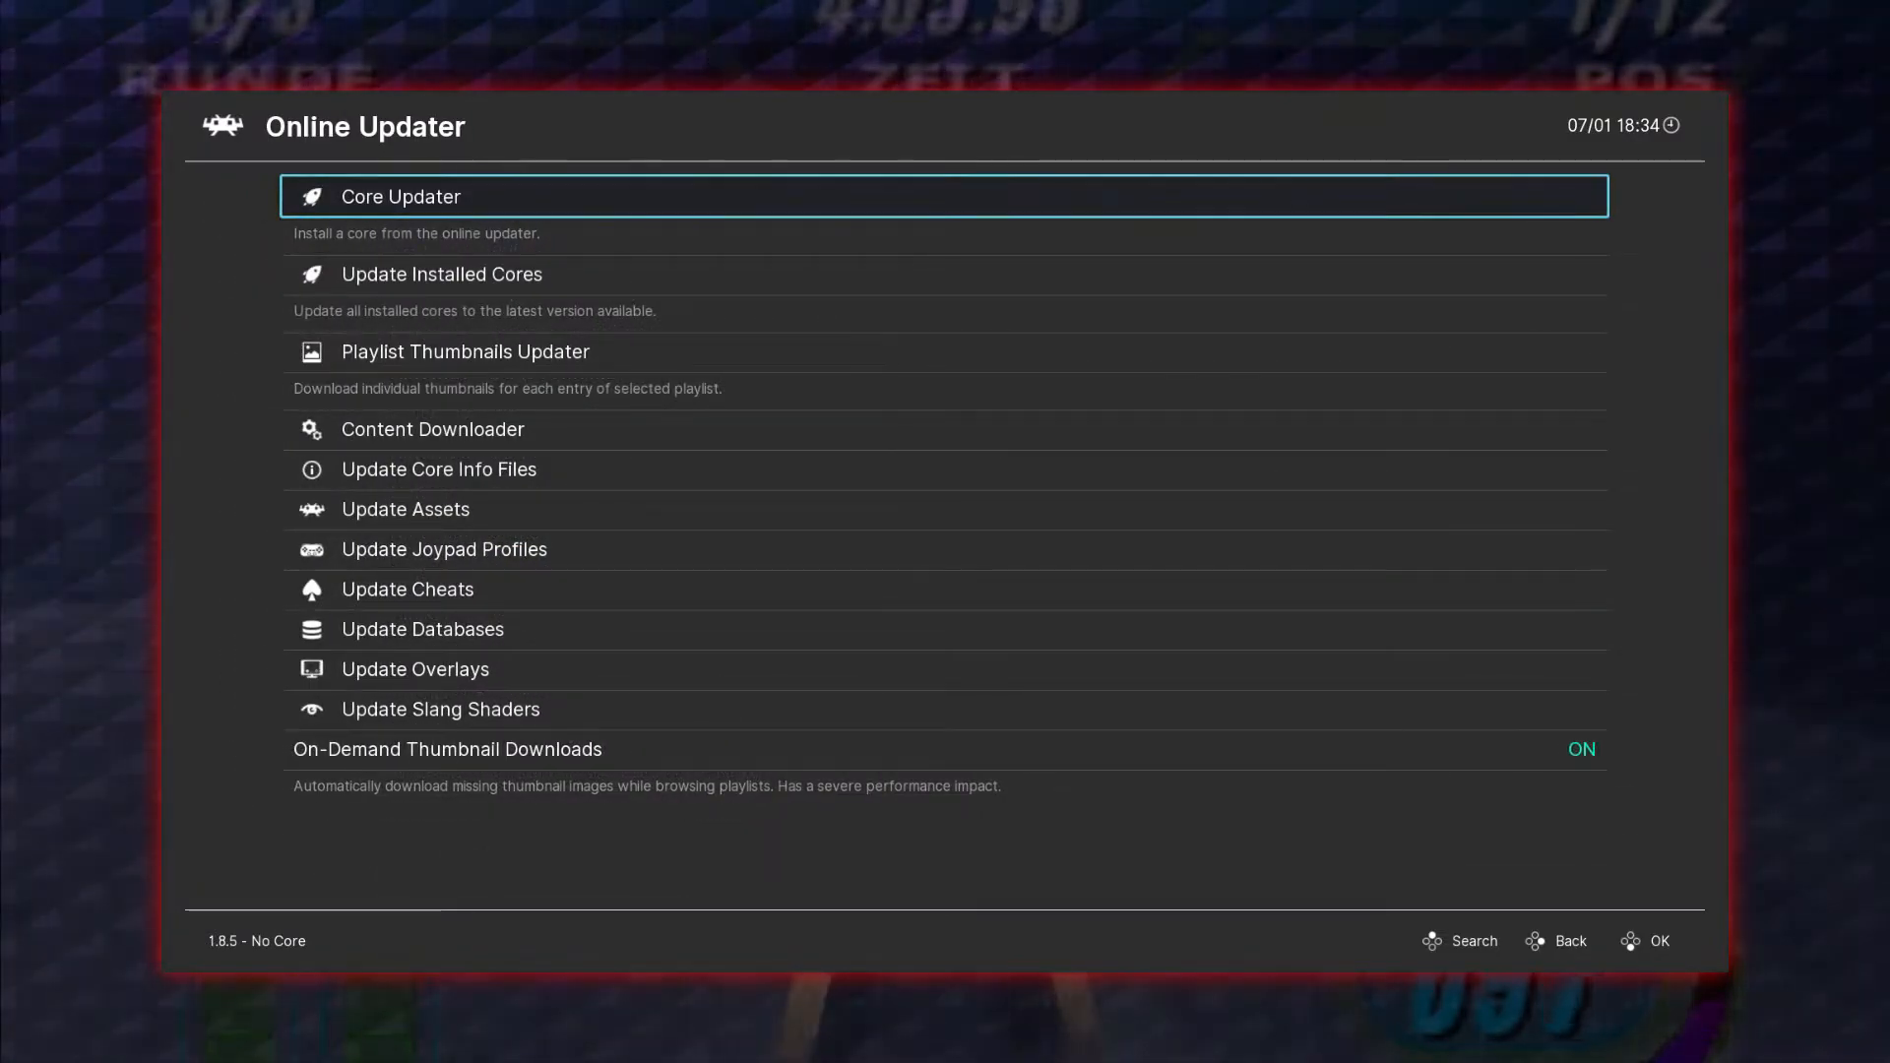
key("BackSpace")
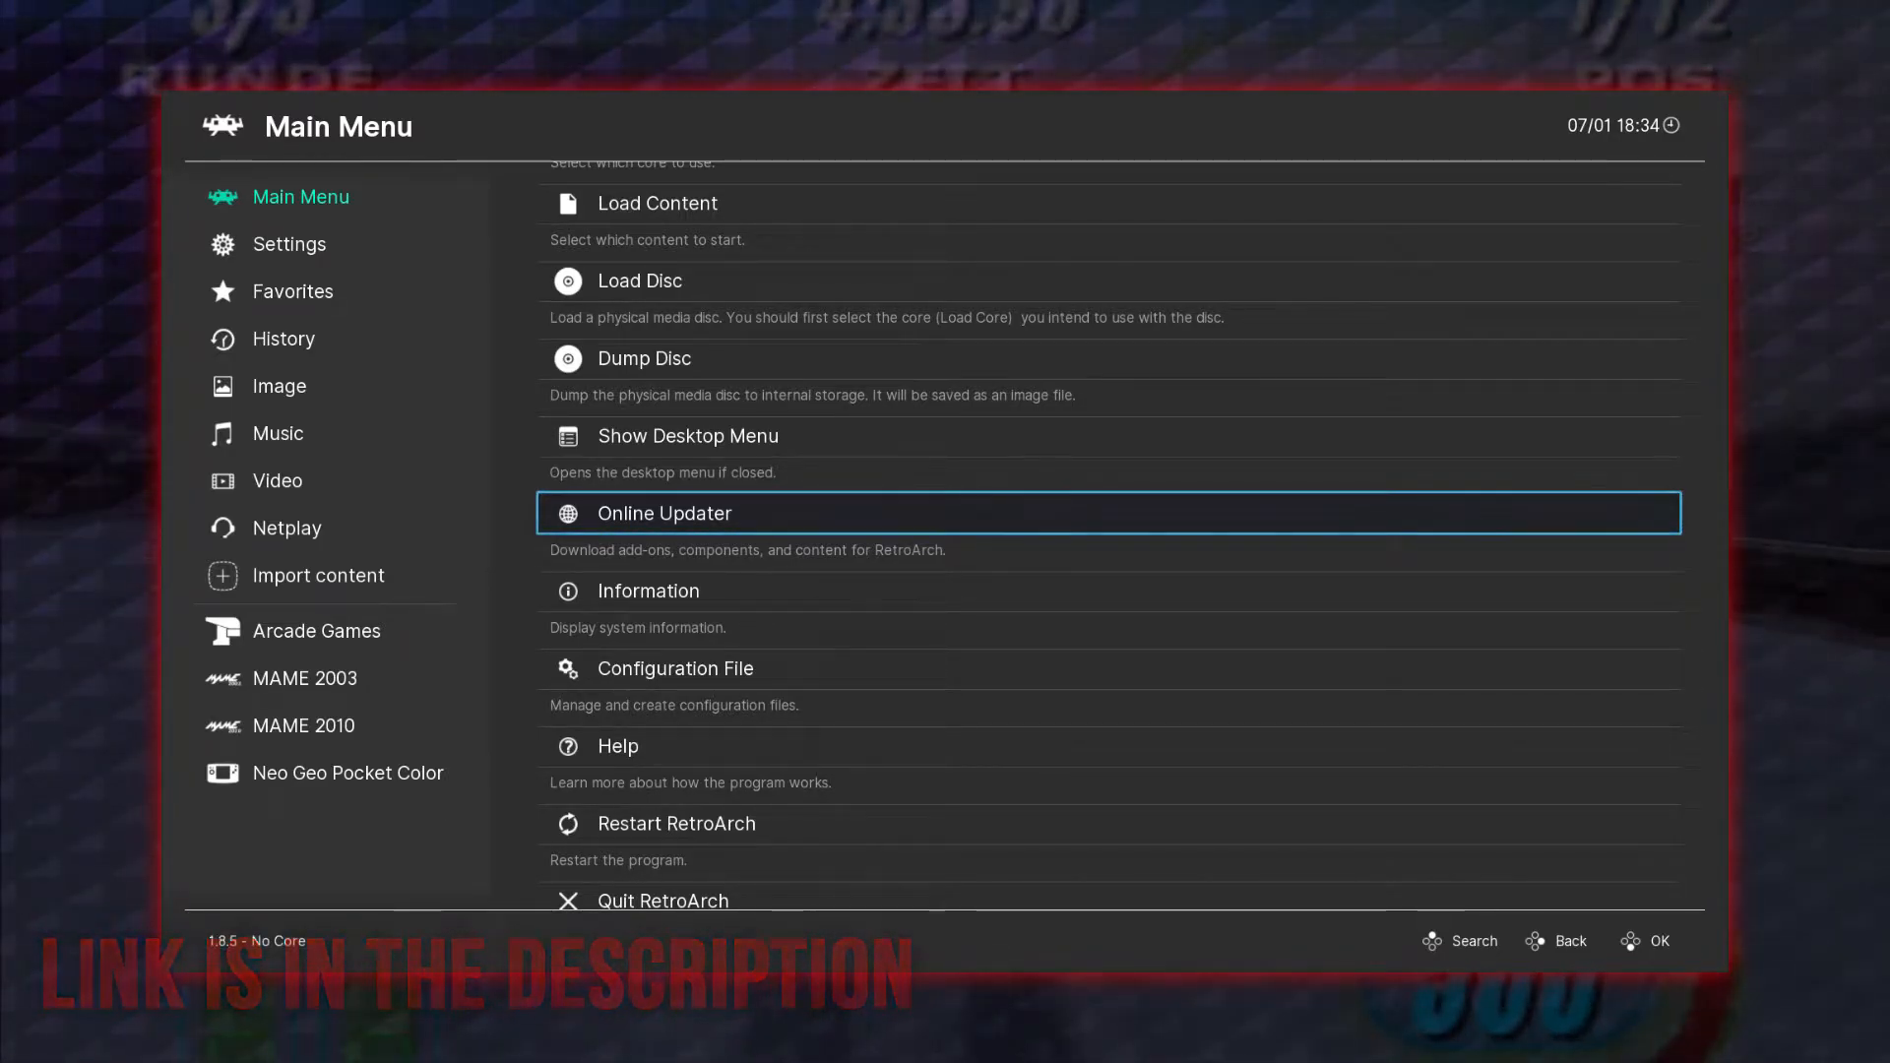
Switch from the Main Menu entries to the Settings category.
key("Up")
key("Up")
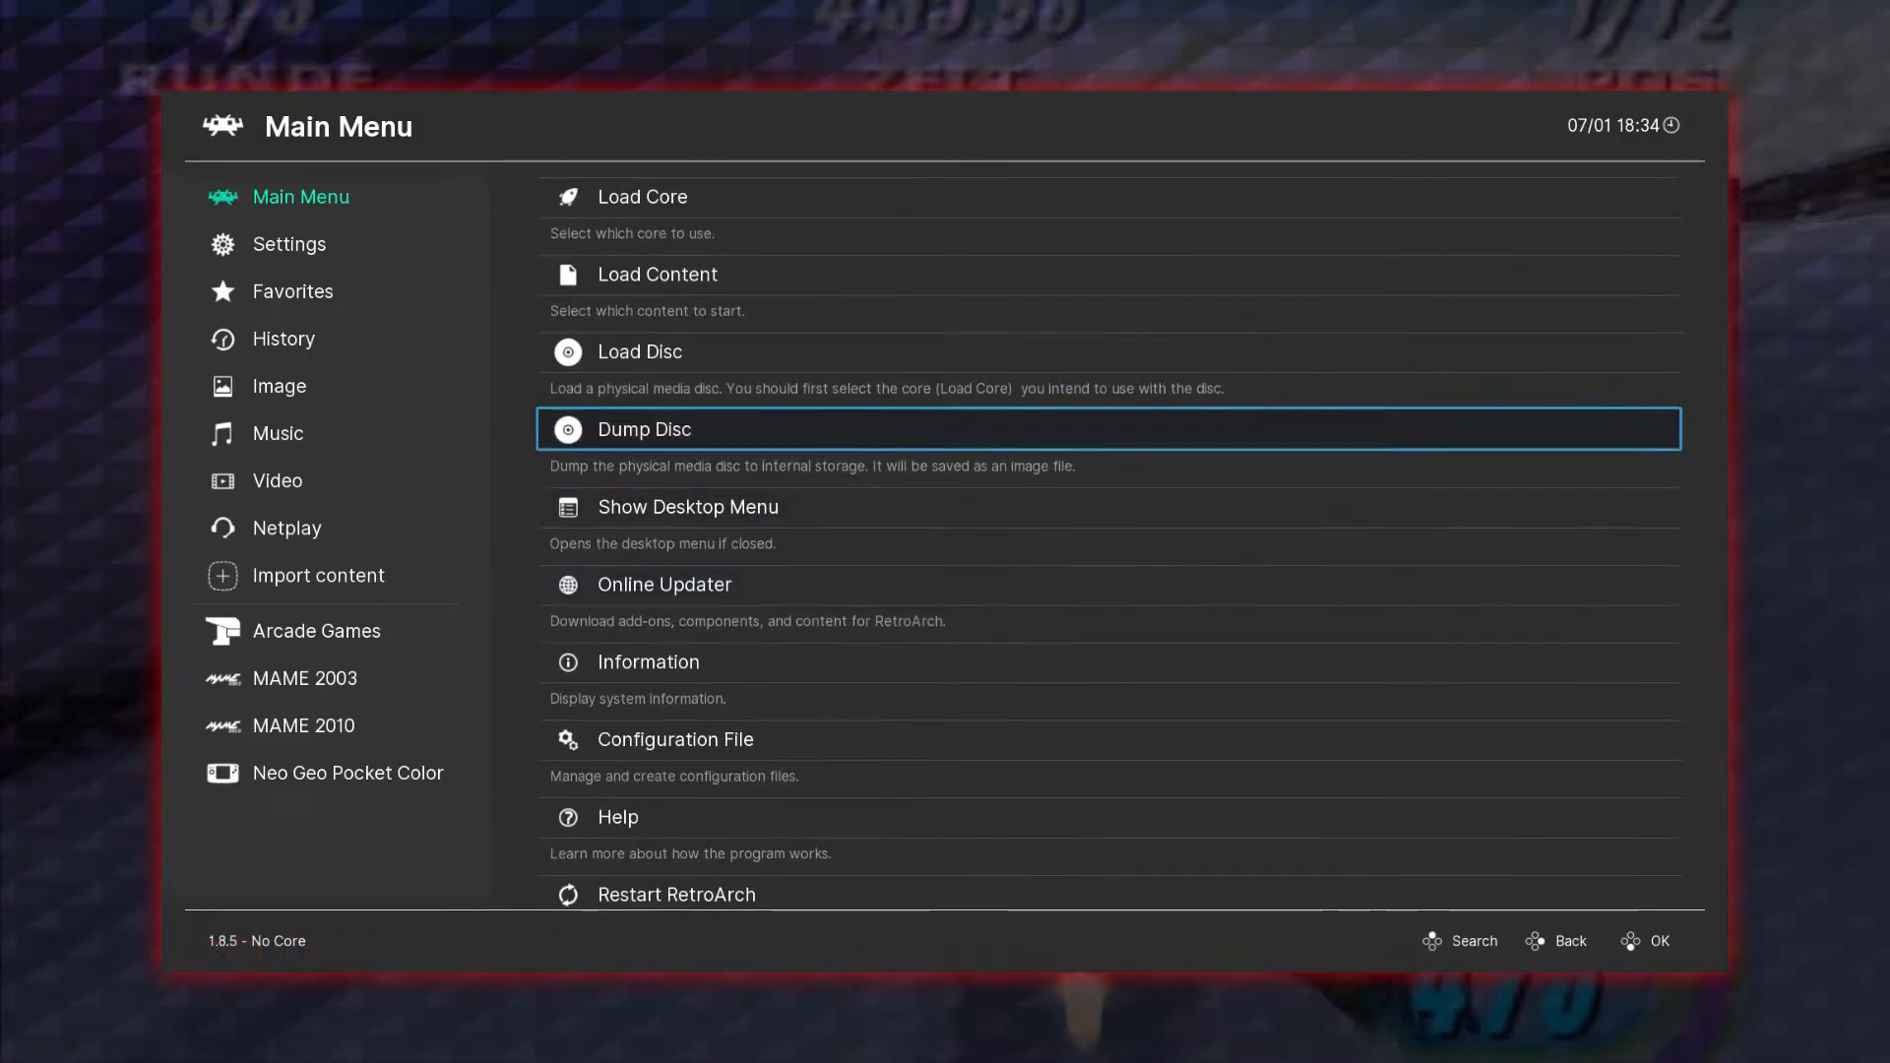
key("Down")
key("Down")
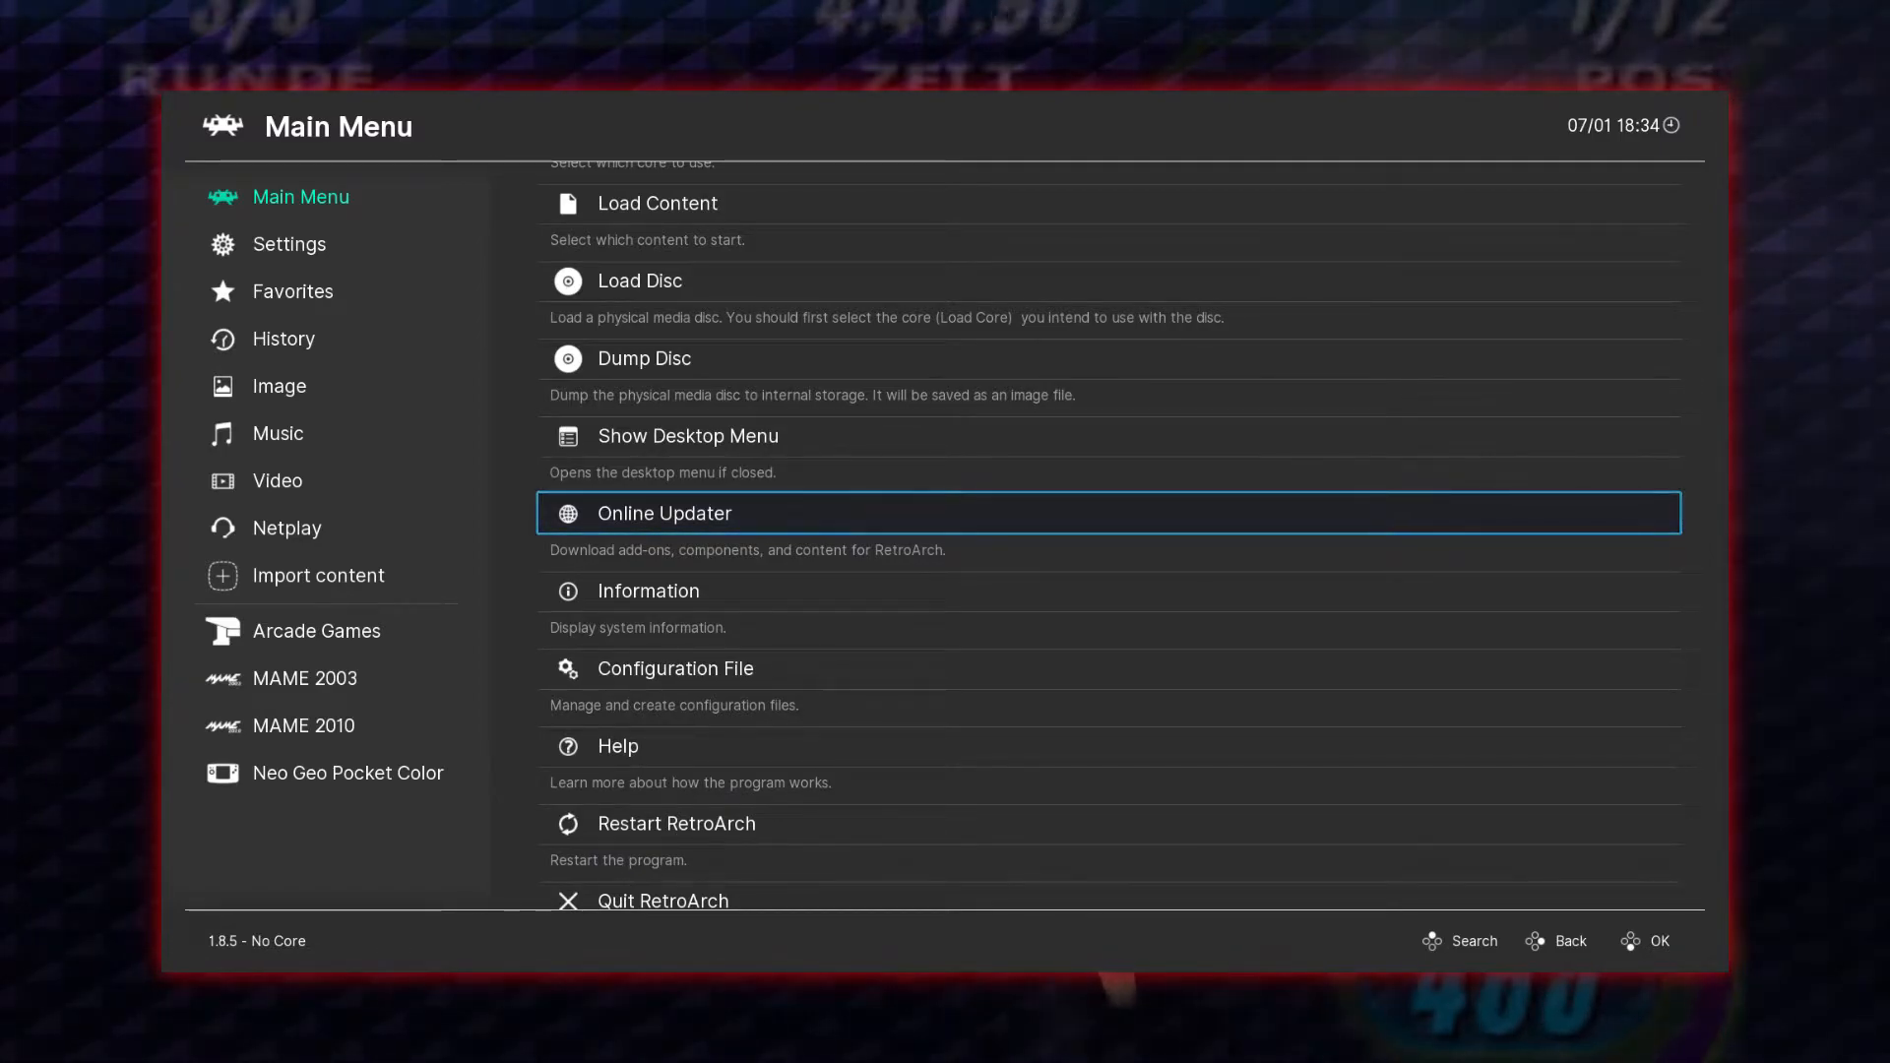
key("Up")
key("Up")
key("Up")
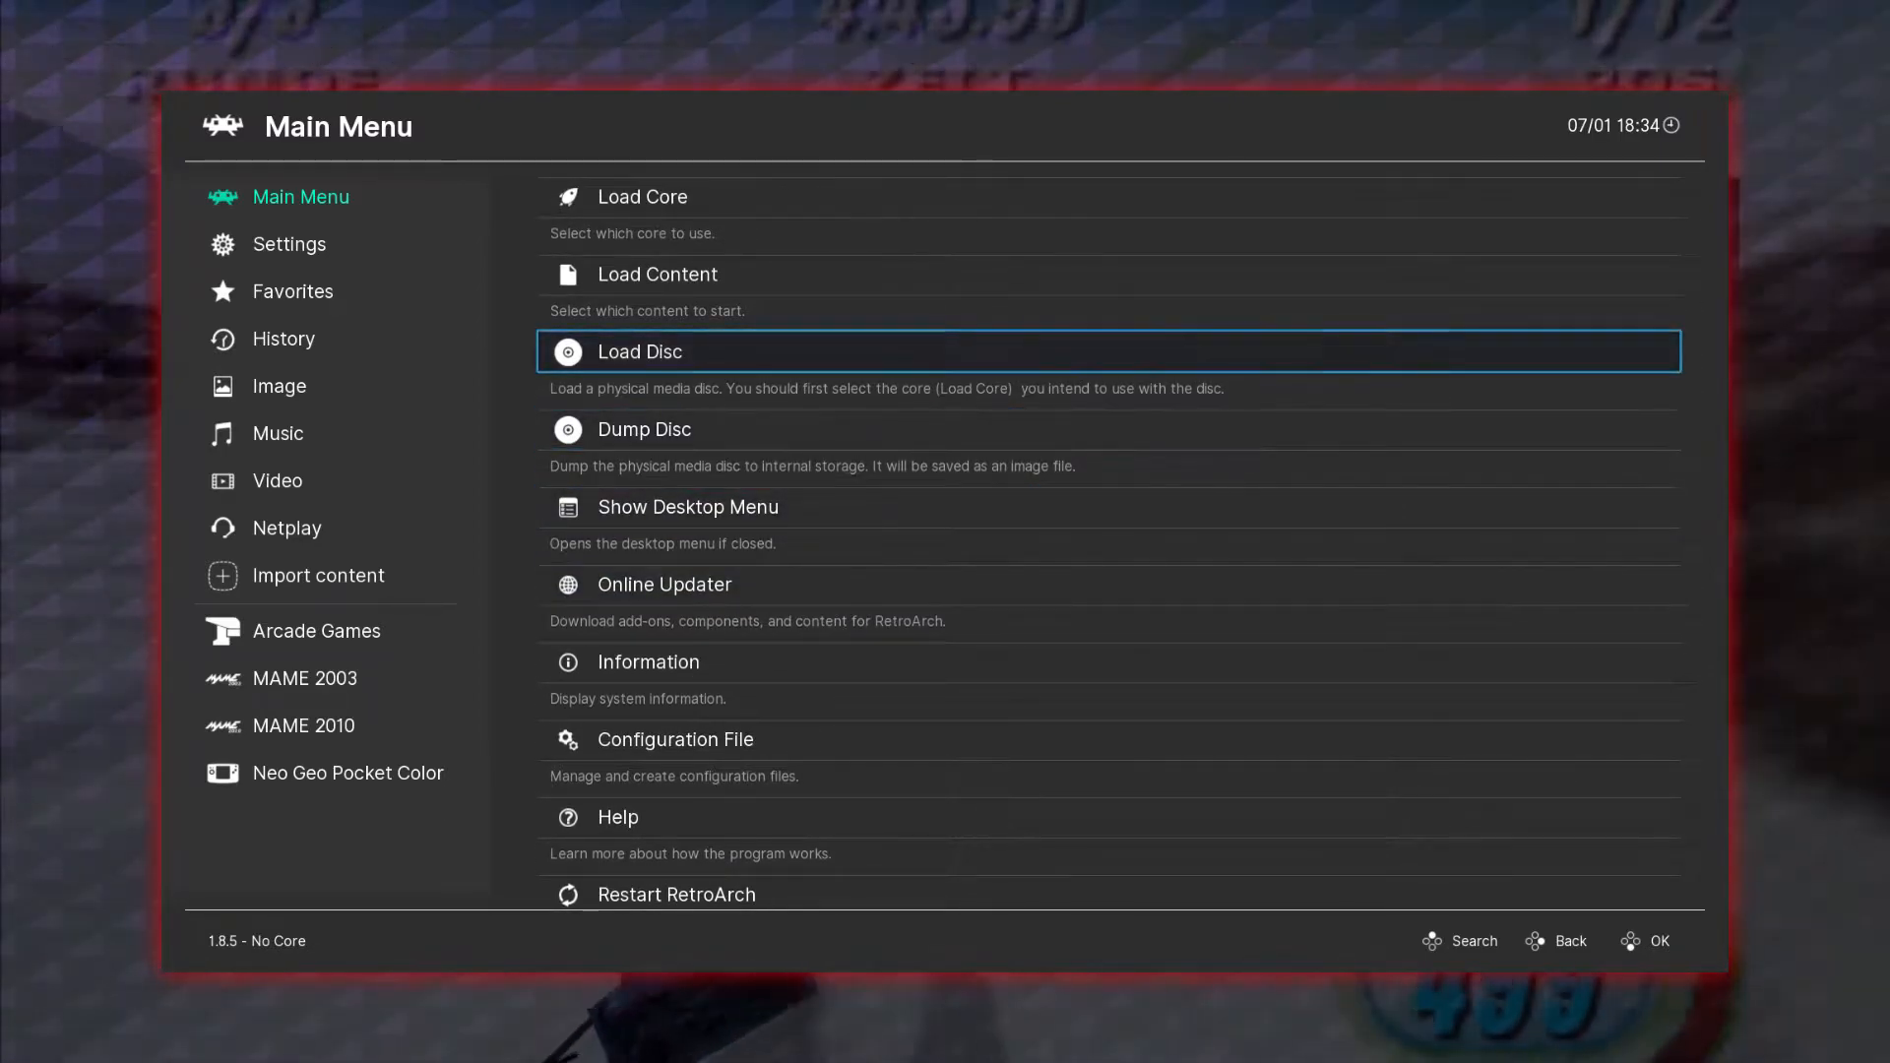
key("Up")
key("Up")
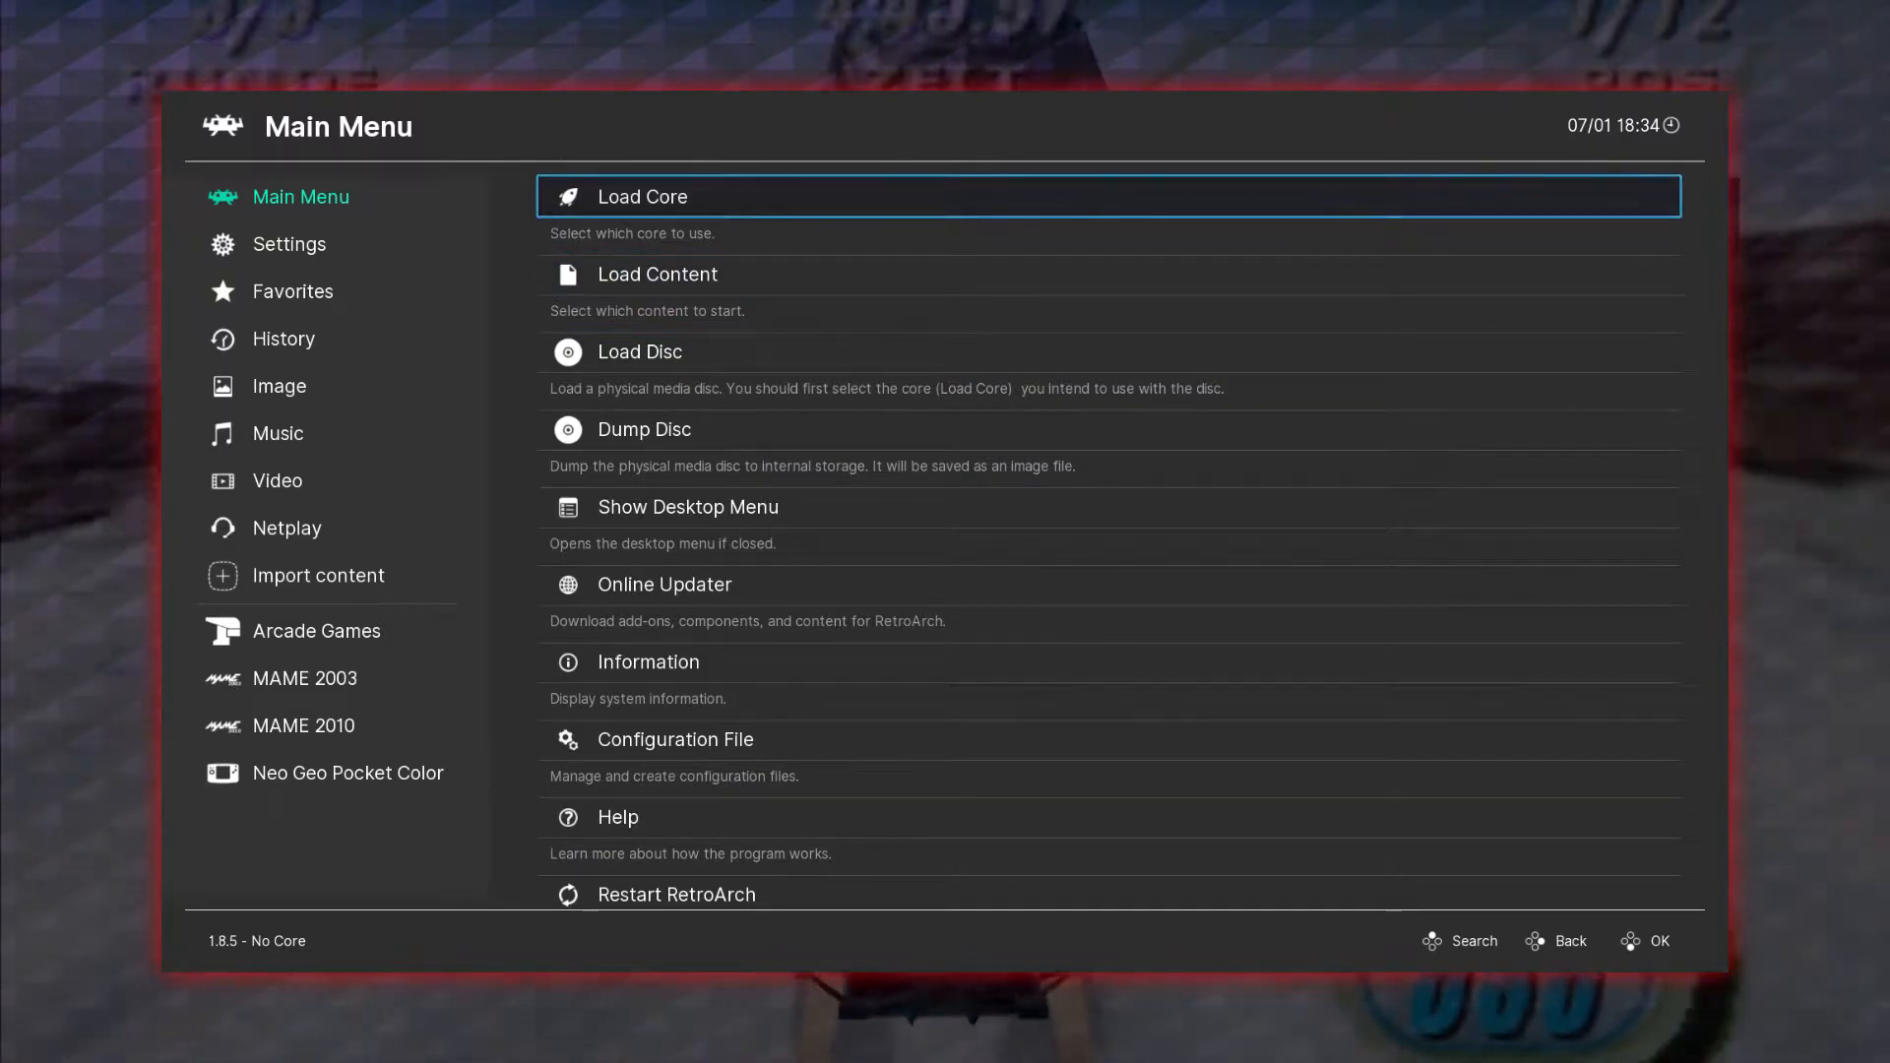
key("Left")
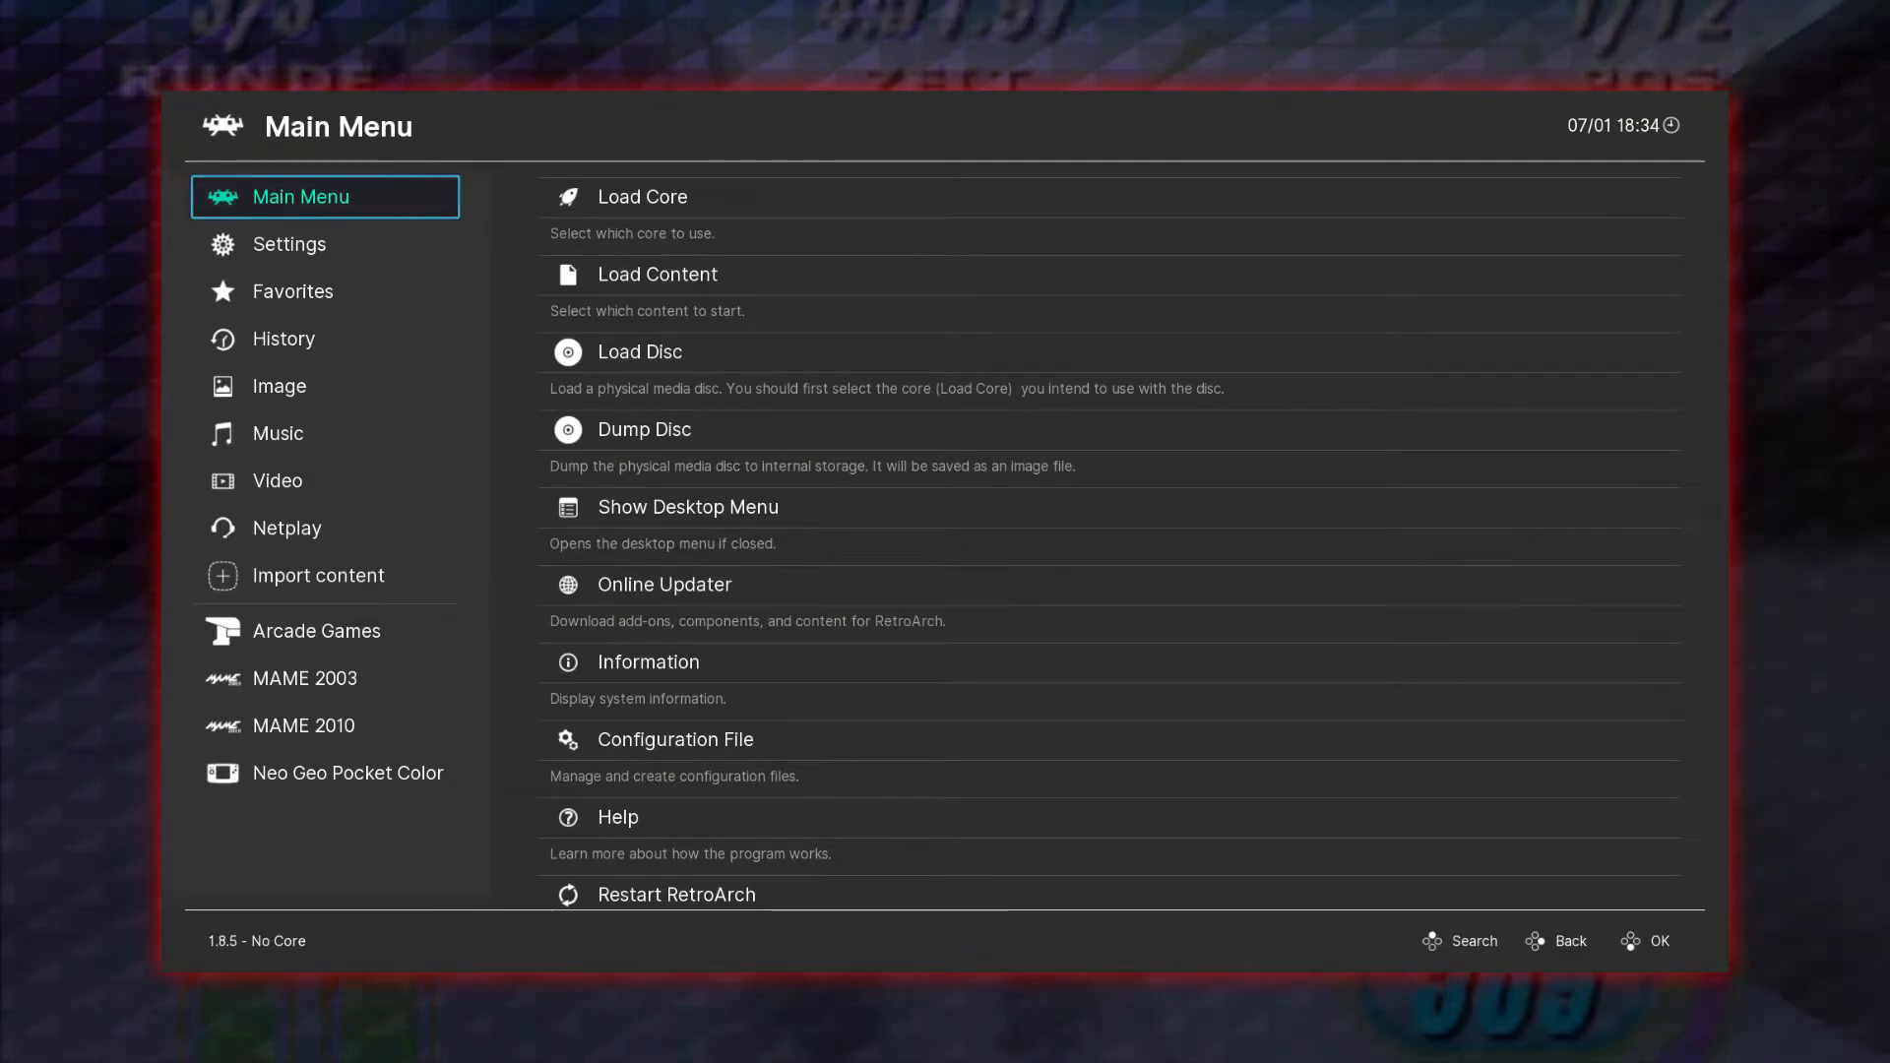
key("Down")
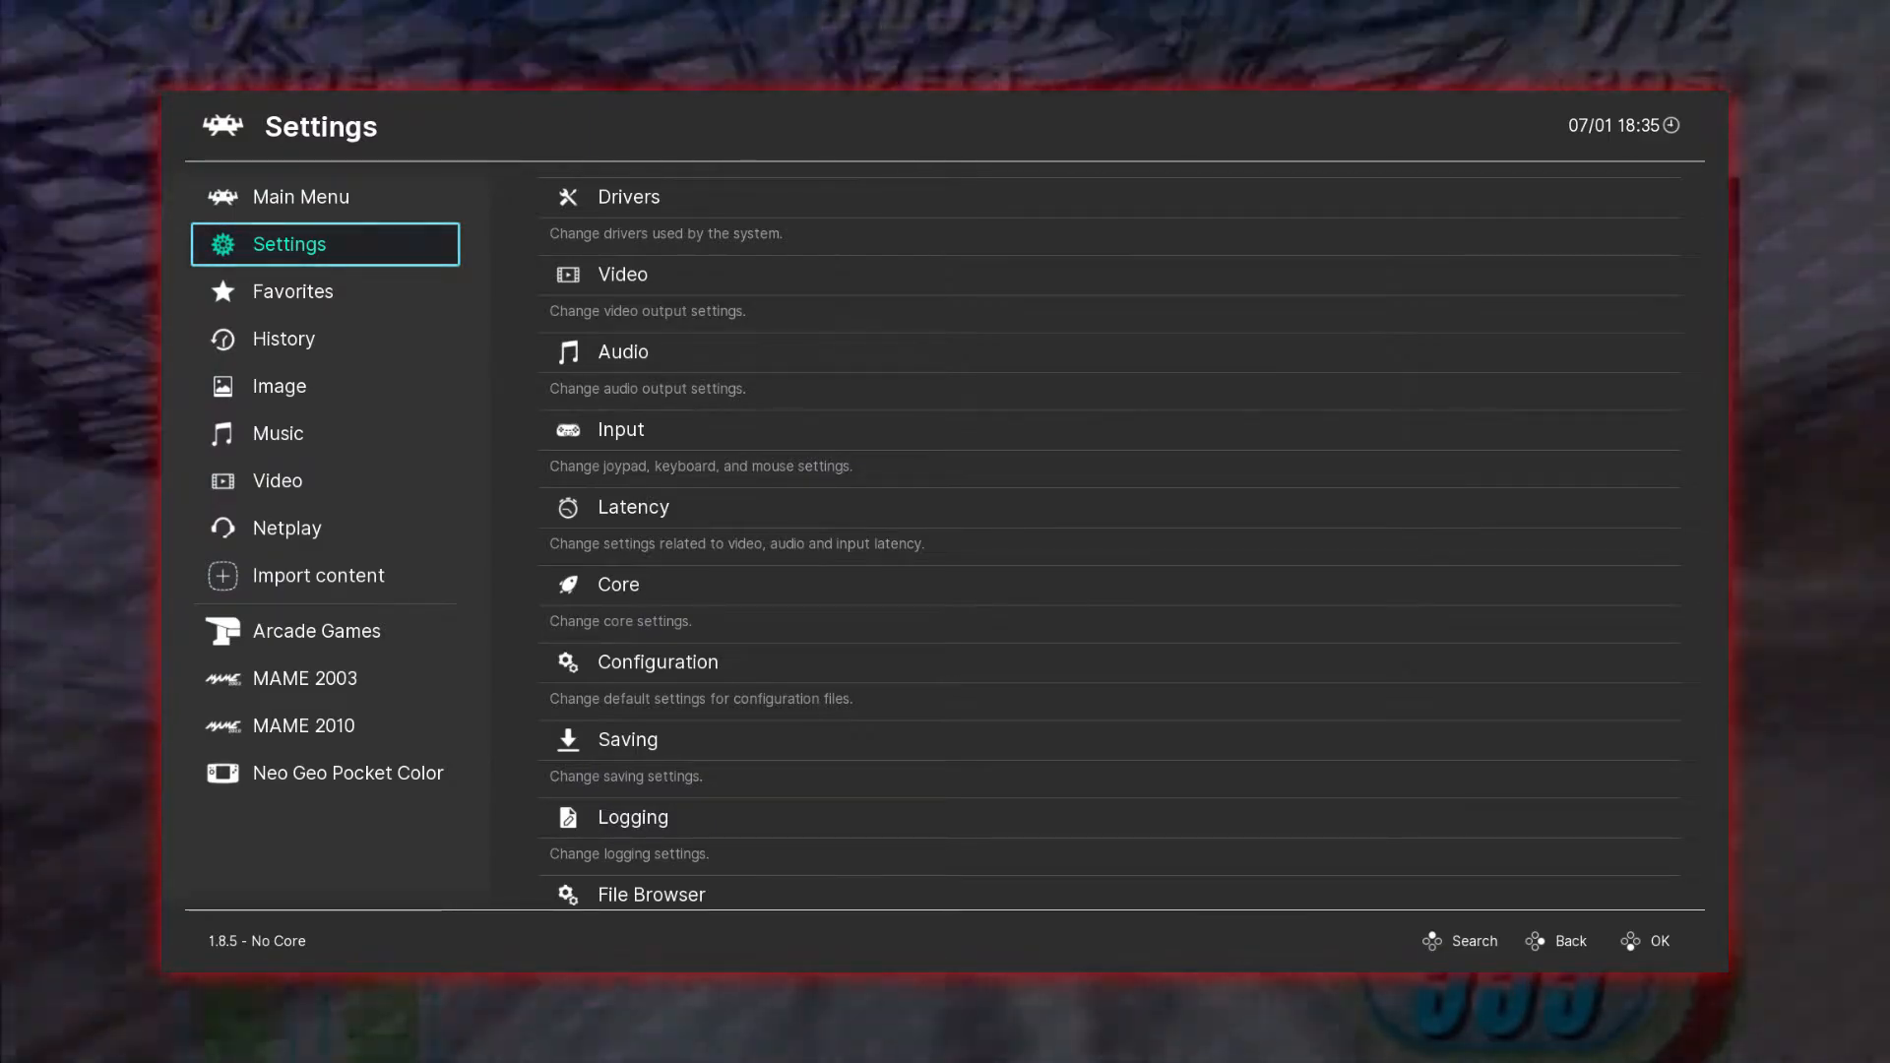
Browse the Settings entries from Drivers through to Directory to examine the available configuration areas.
key("Right")
key("Down")
key("Down")
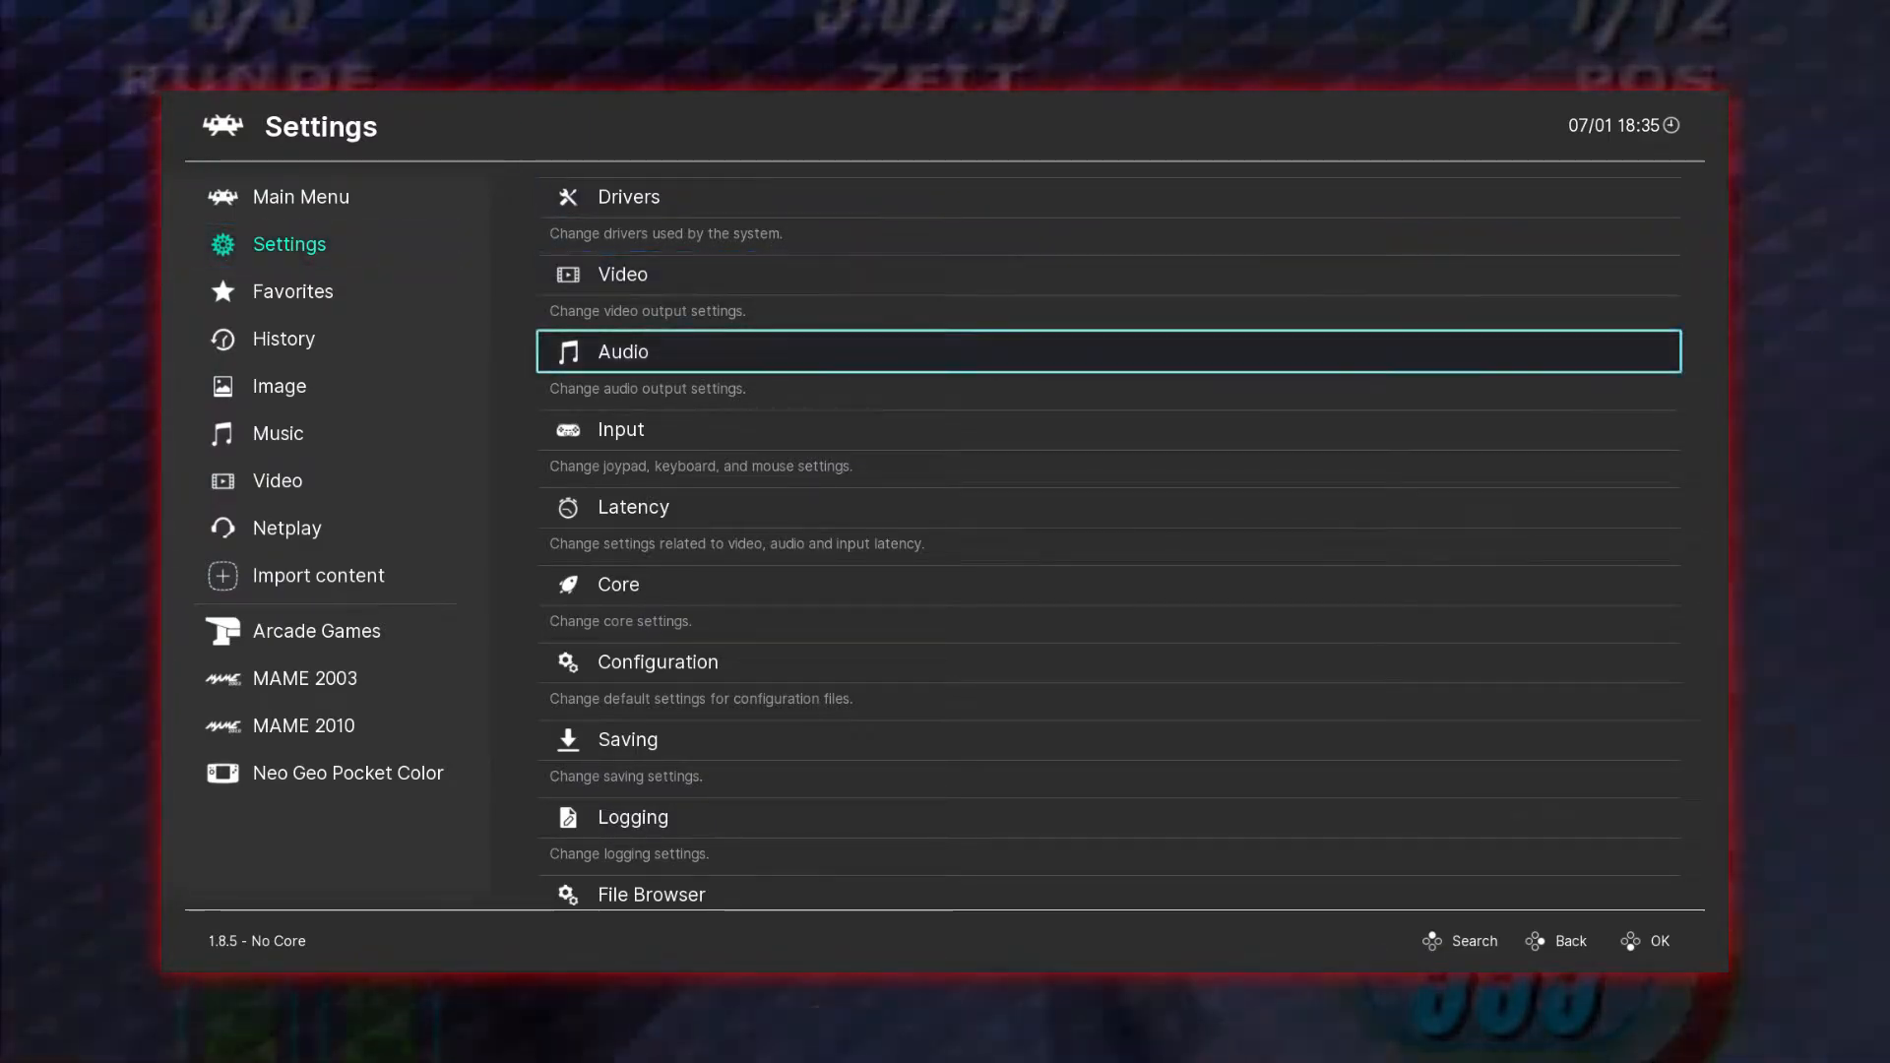
key("Down")
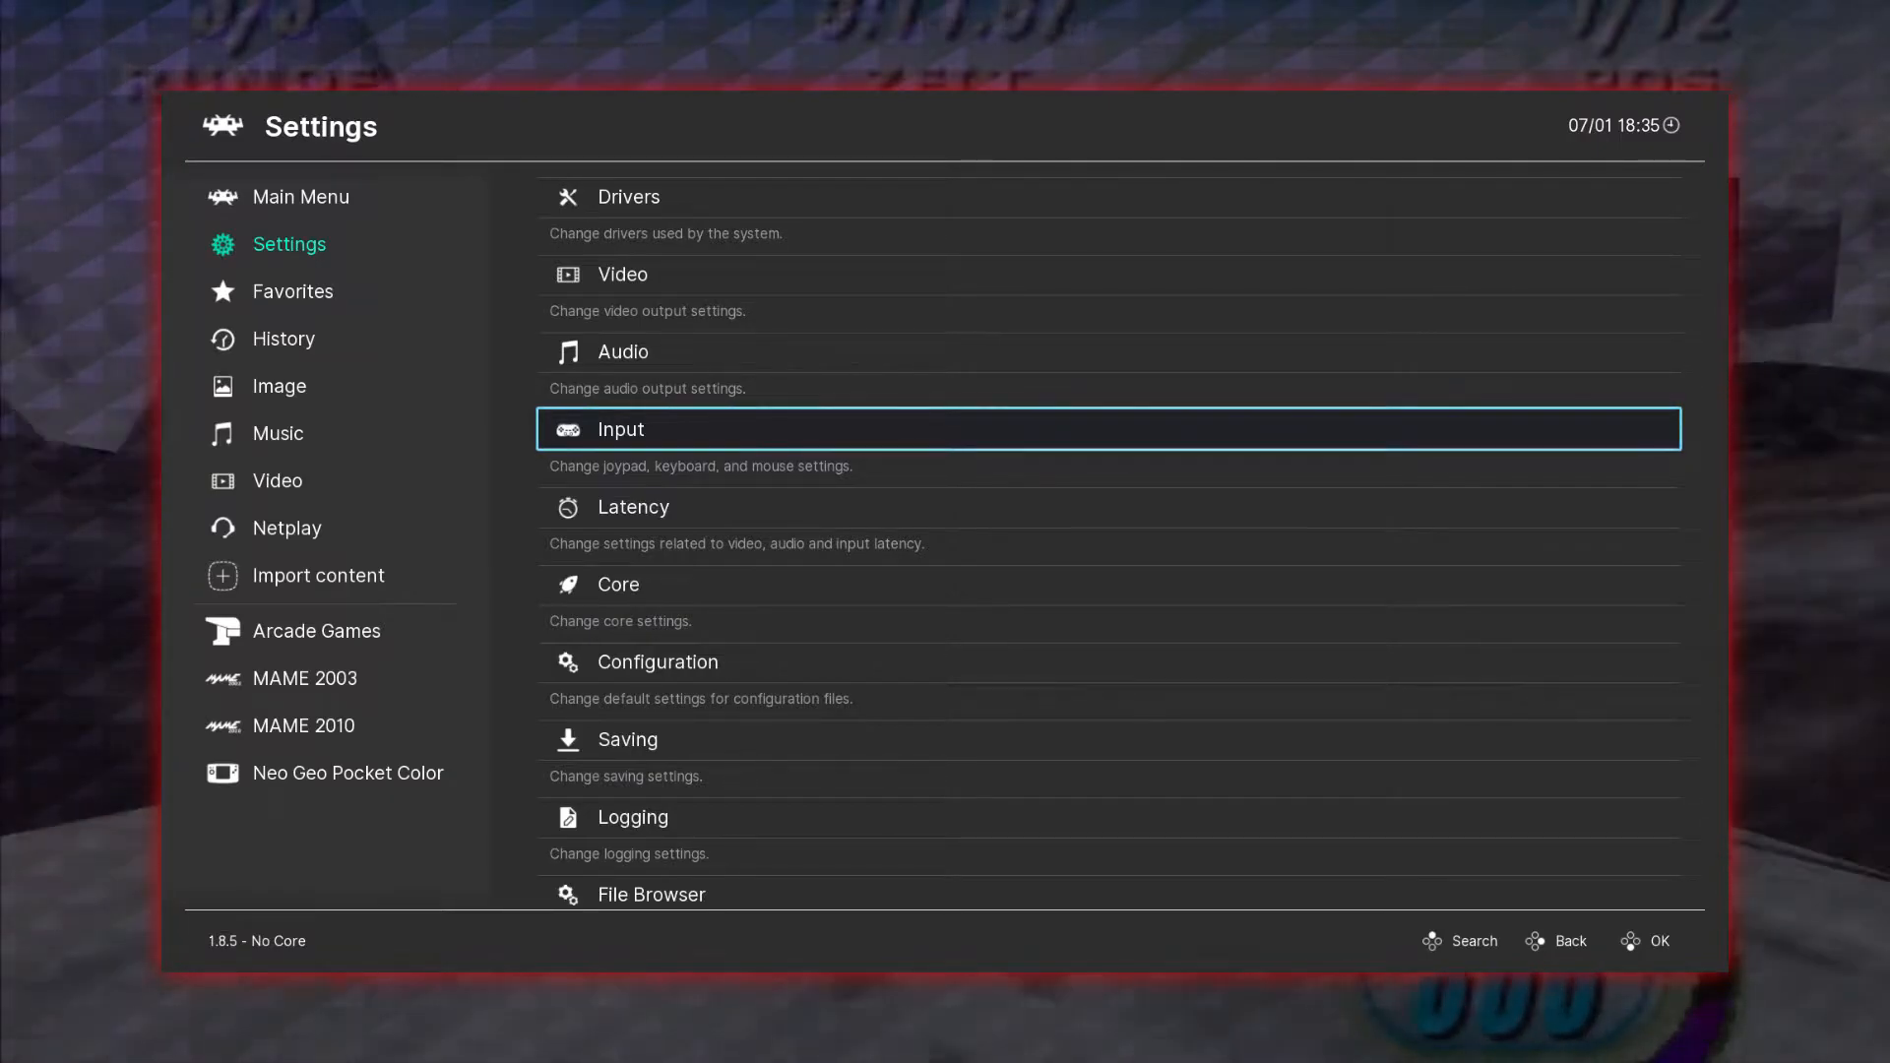
key("Down")
key("Down")
key("Down")
key("Down")
key("Down")
key("Down")
key("Down")
key("Down")
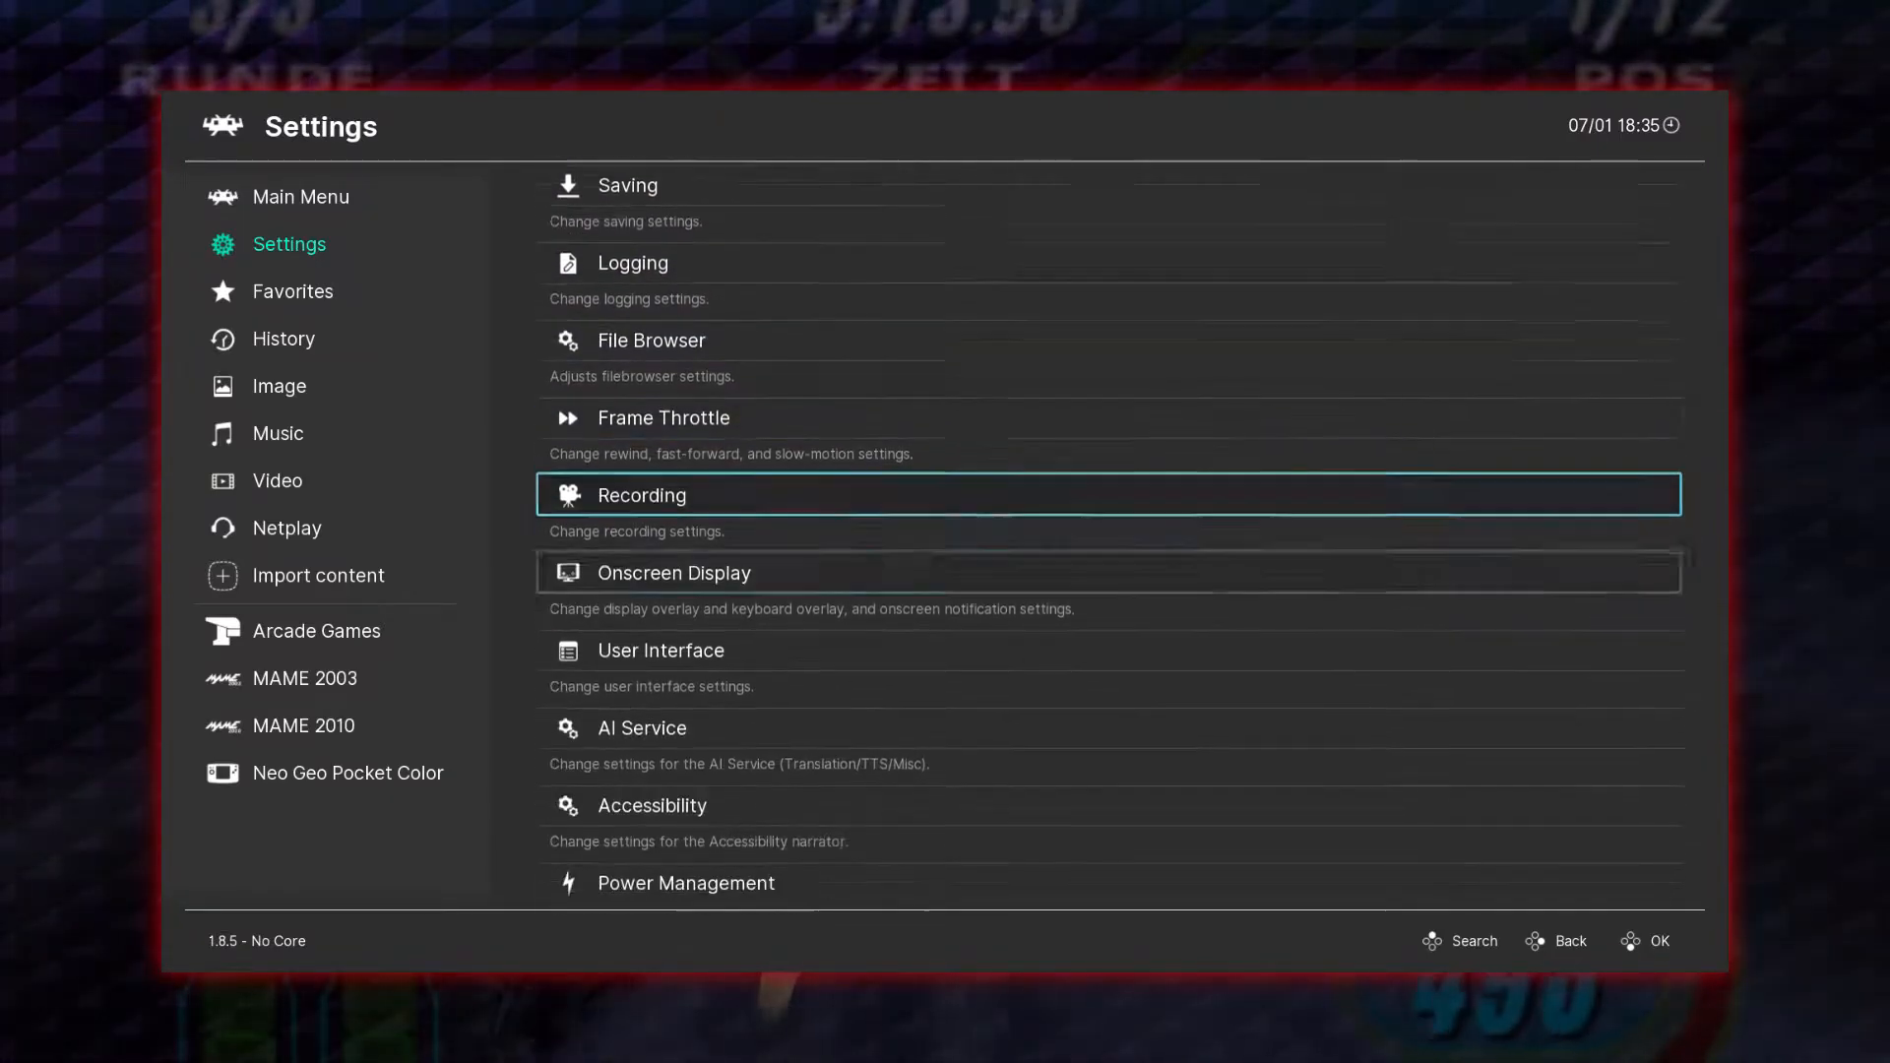
key("Down")
key("Down")
key("Down")
key("Down")
key("Down")
key("Down")
key("Down")
key("Down")
key("Down")
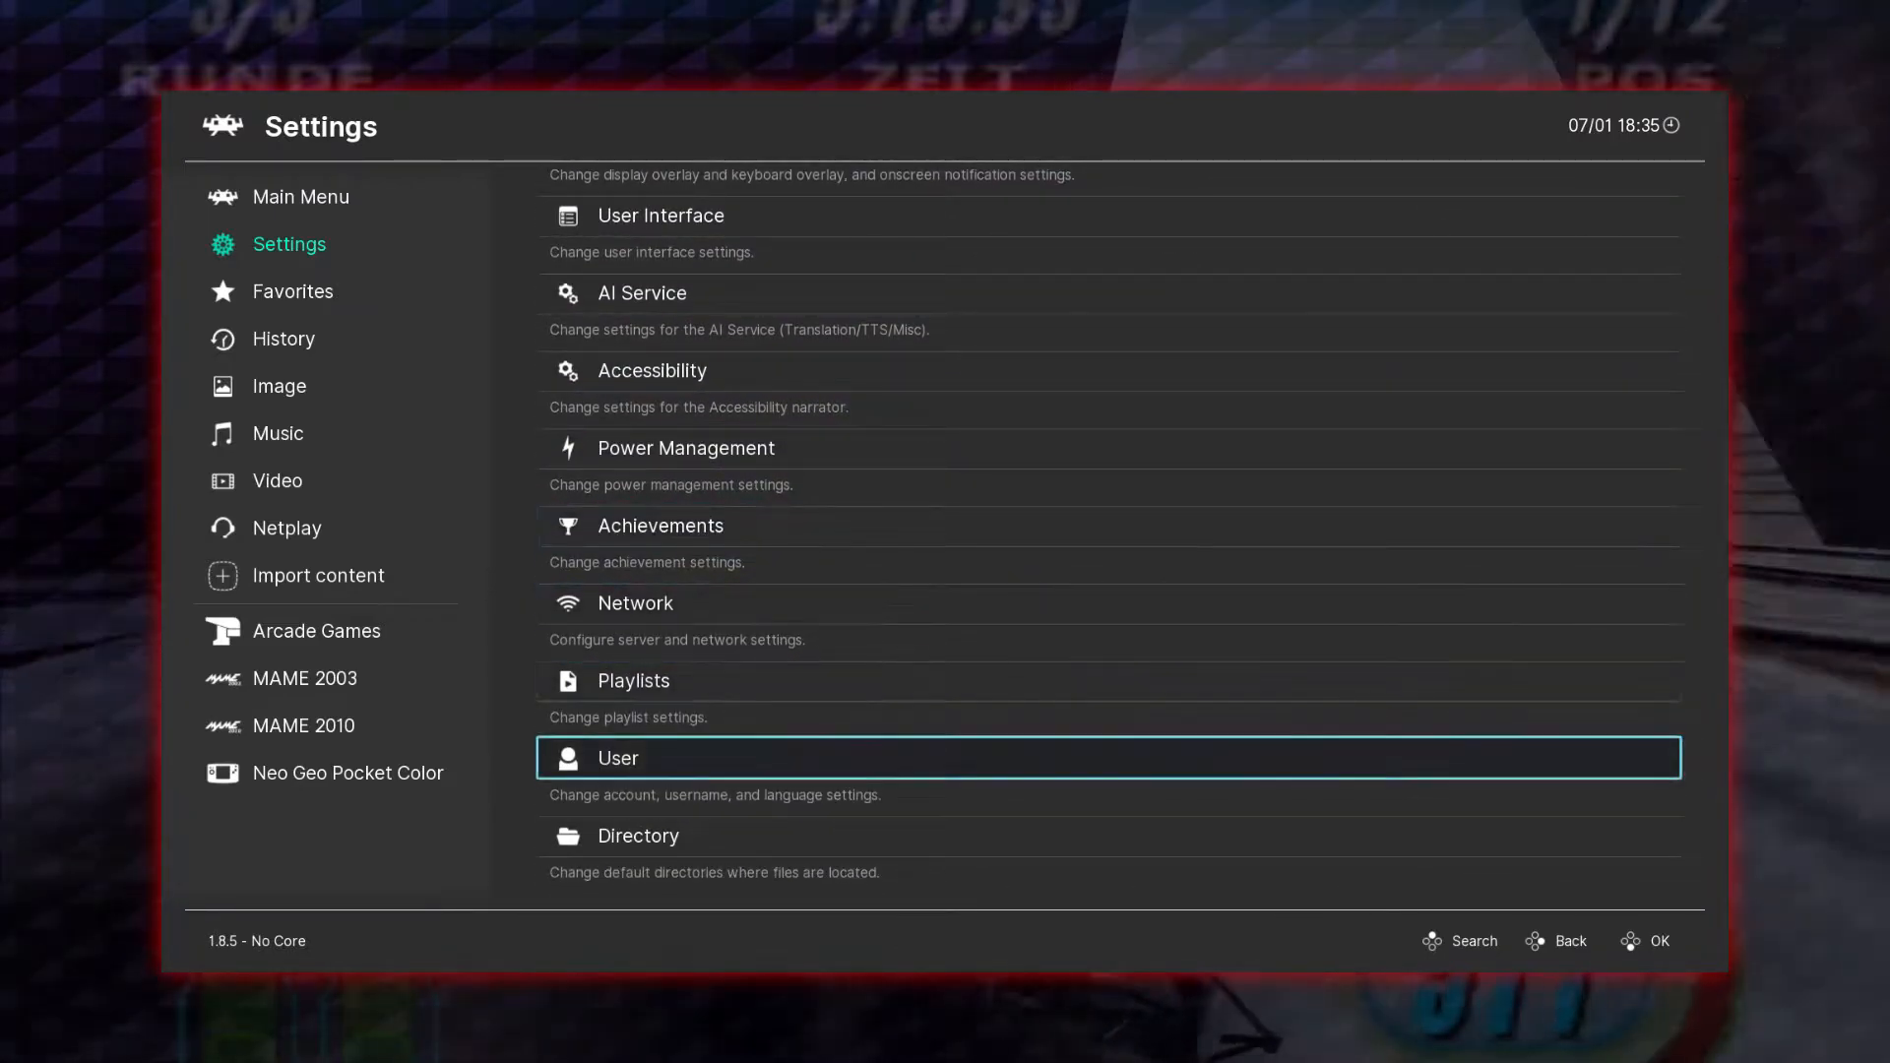
key("Down")
Open the Output page of the Video settings and examine its video driver, Screen Resolution and Monitor Index options.
key("Down")
key("Down")
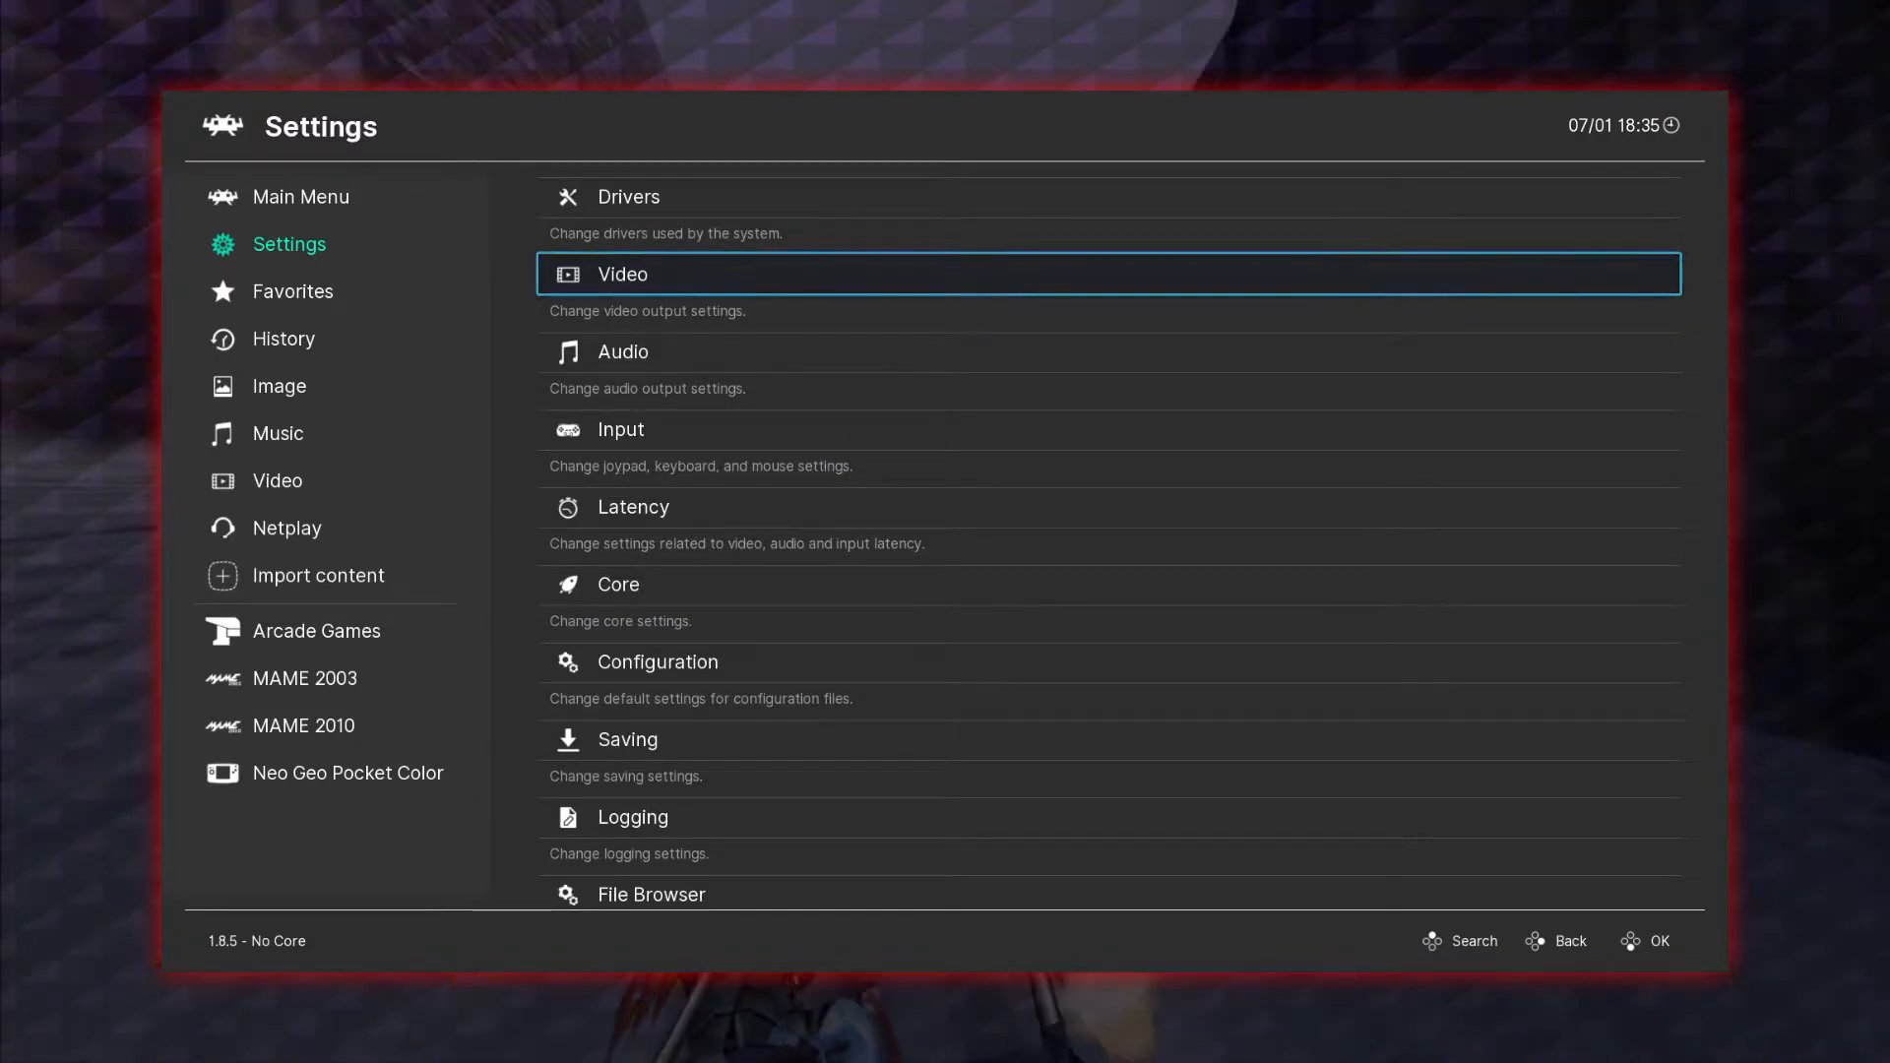
key("Return")
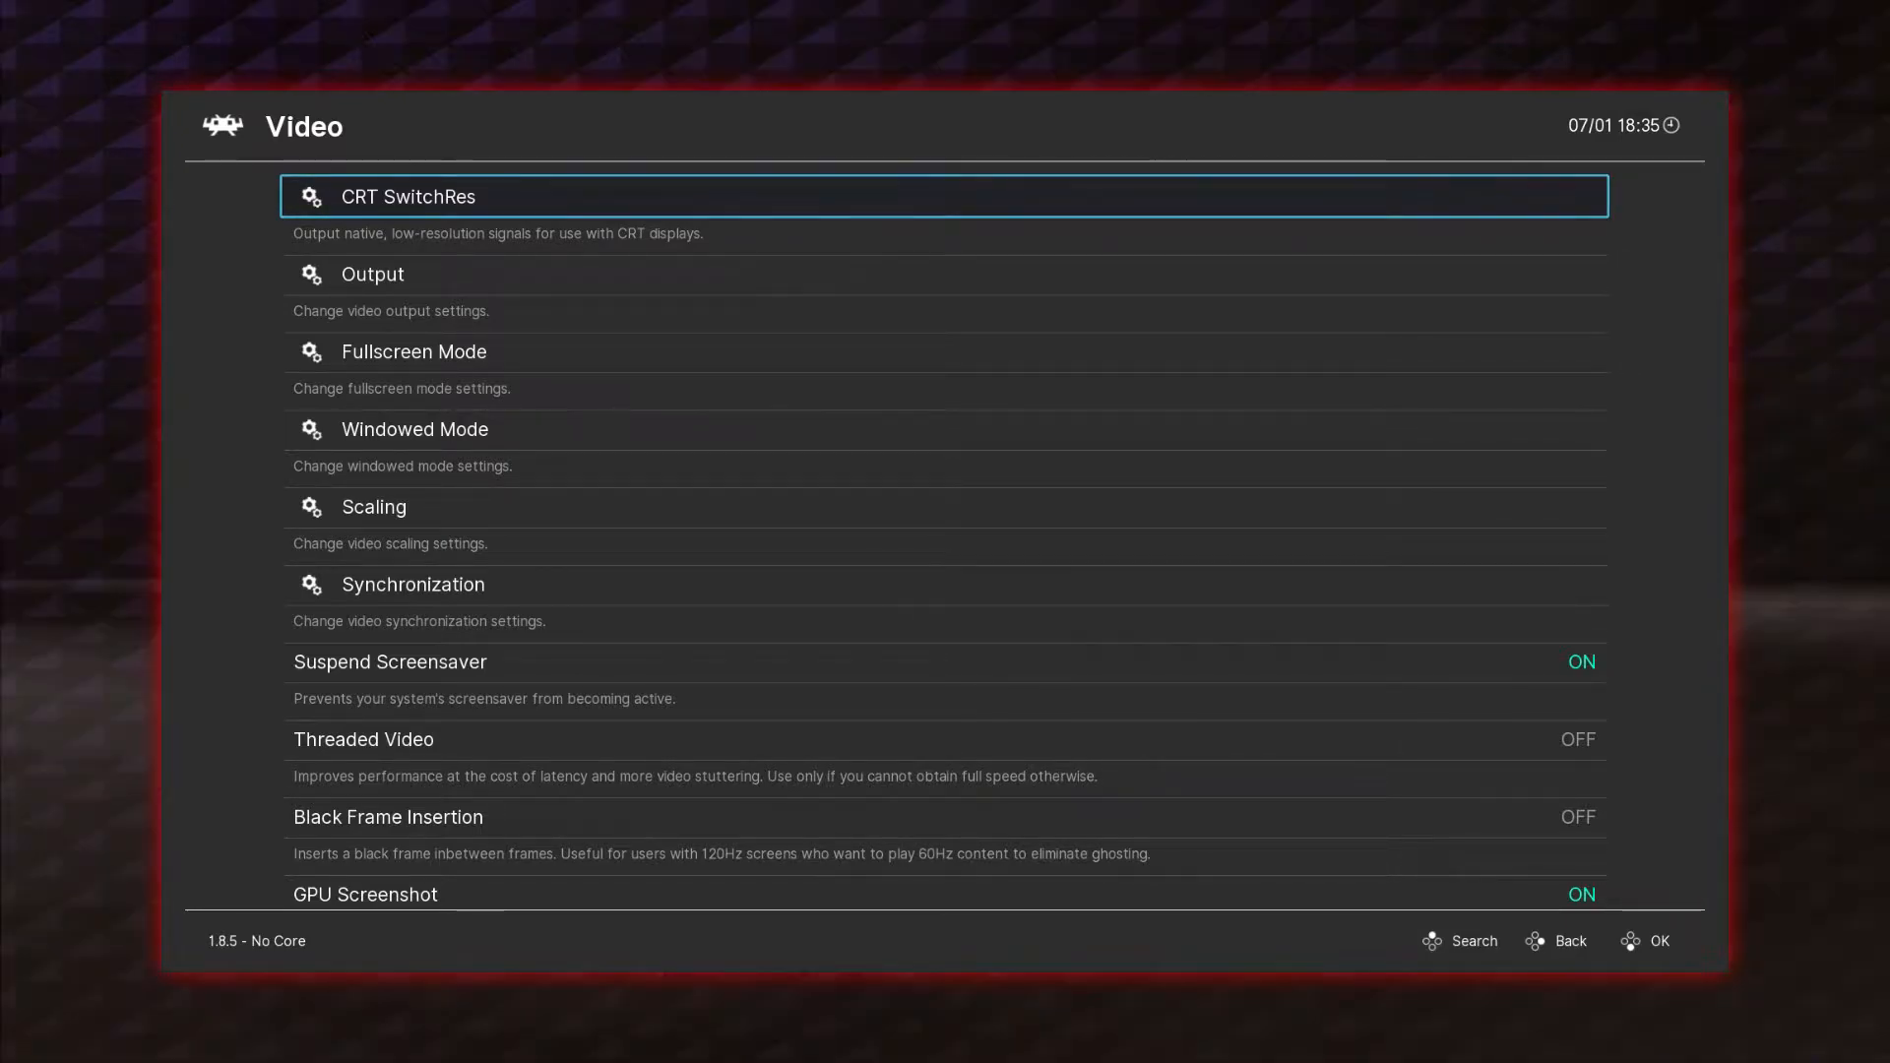
key("Down")
key("Return")
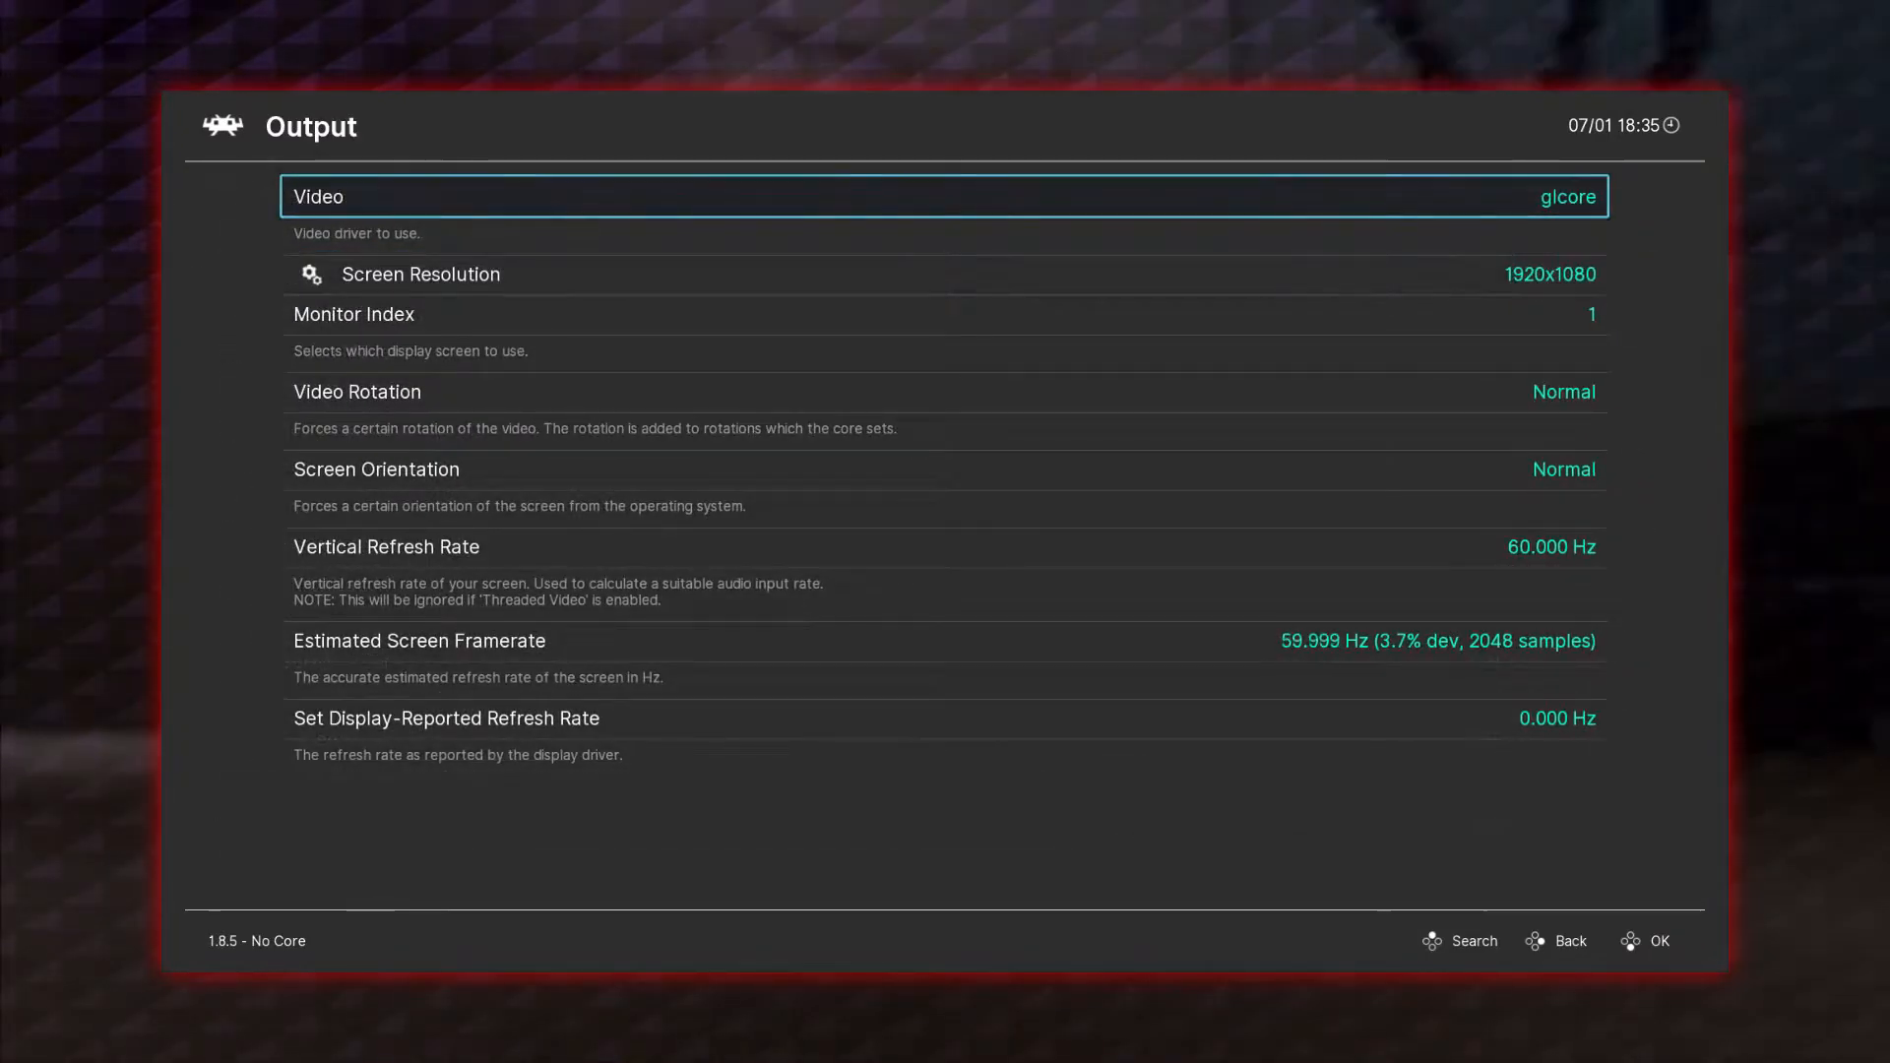
key("Down")
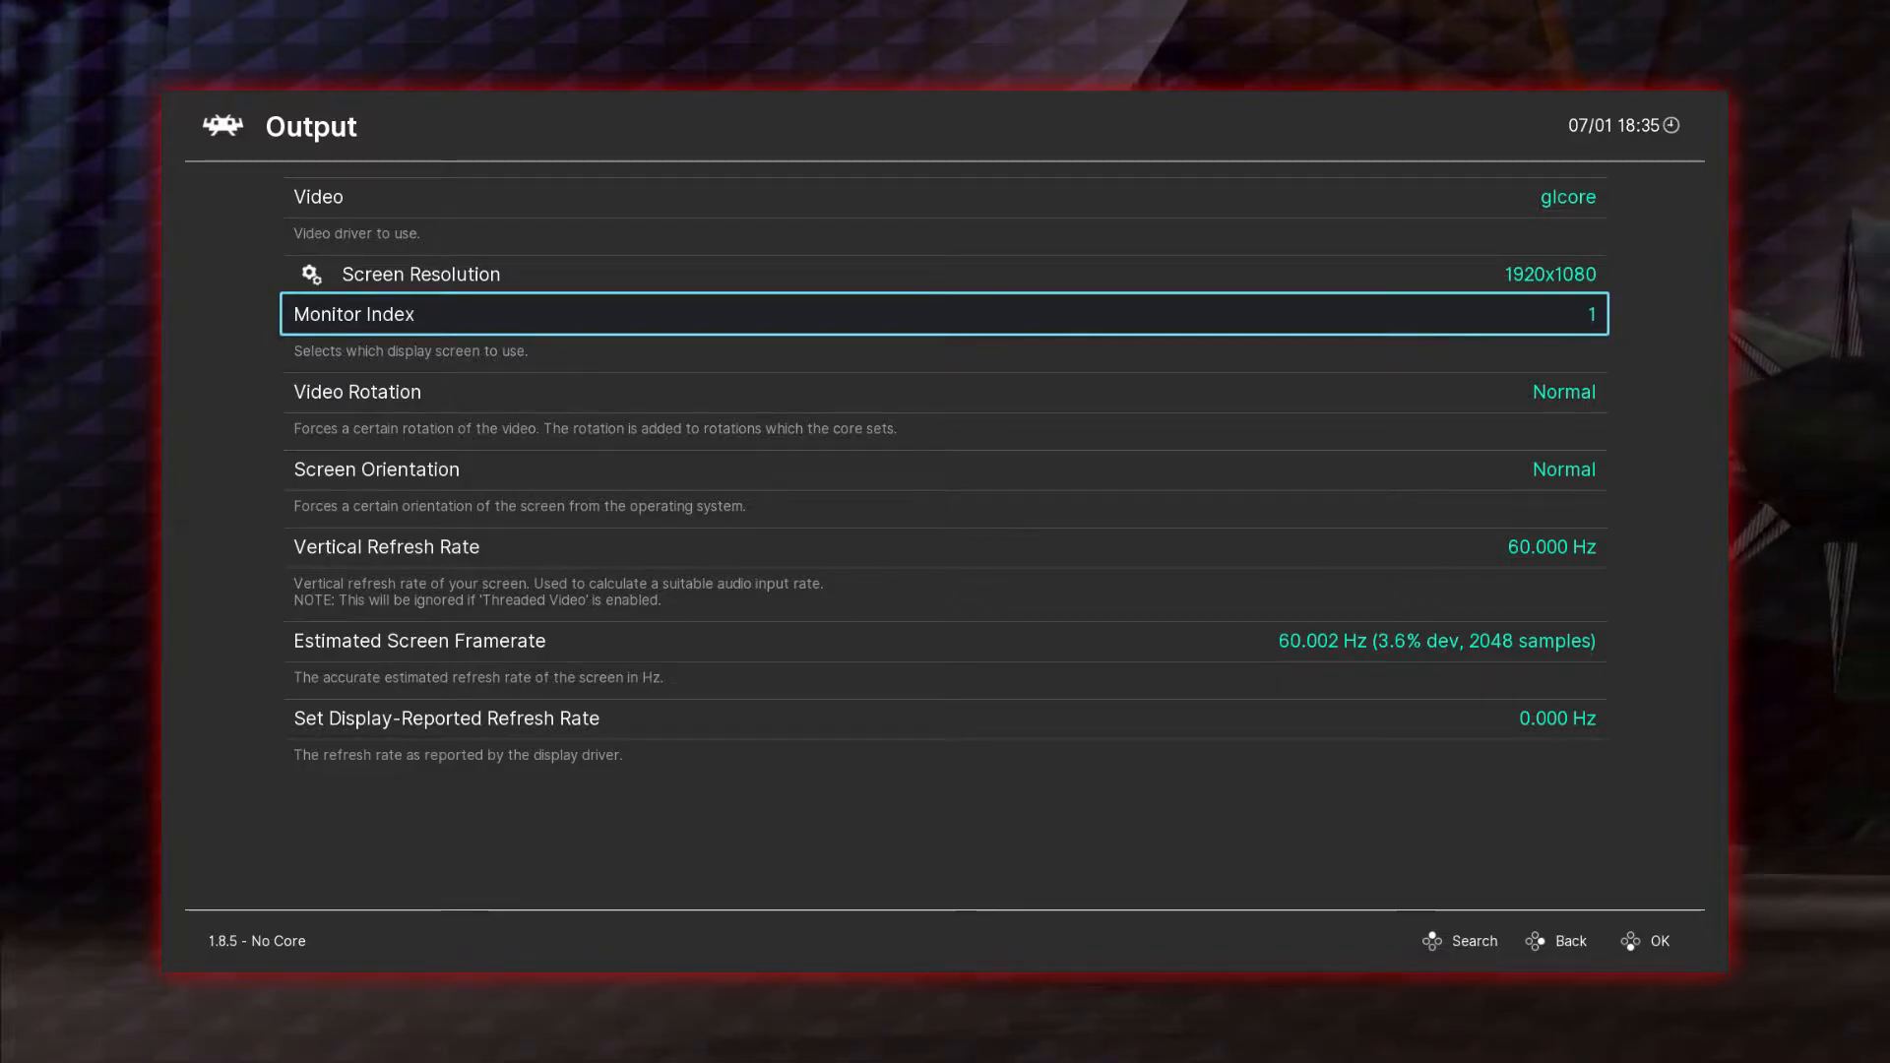
key("Down")
key("Up")
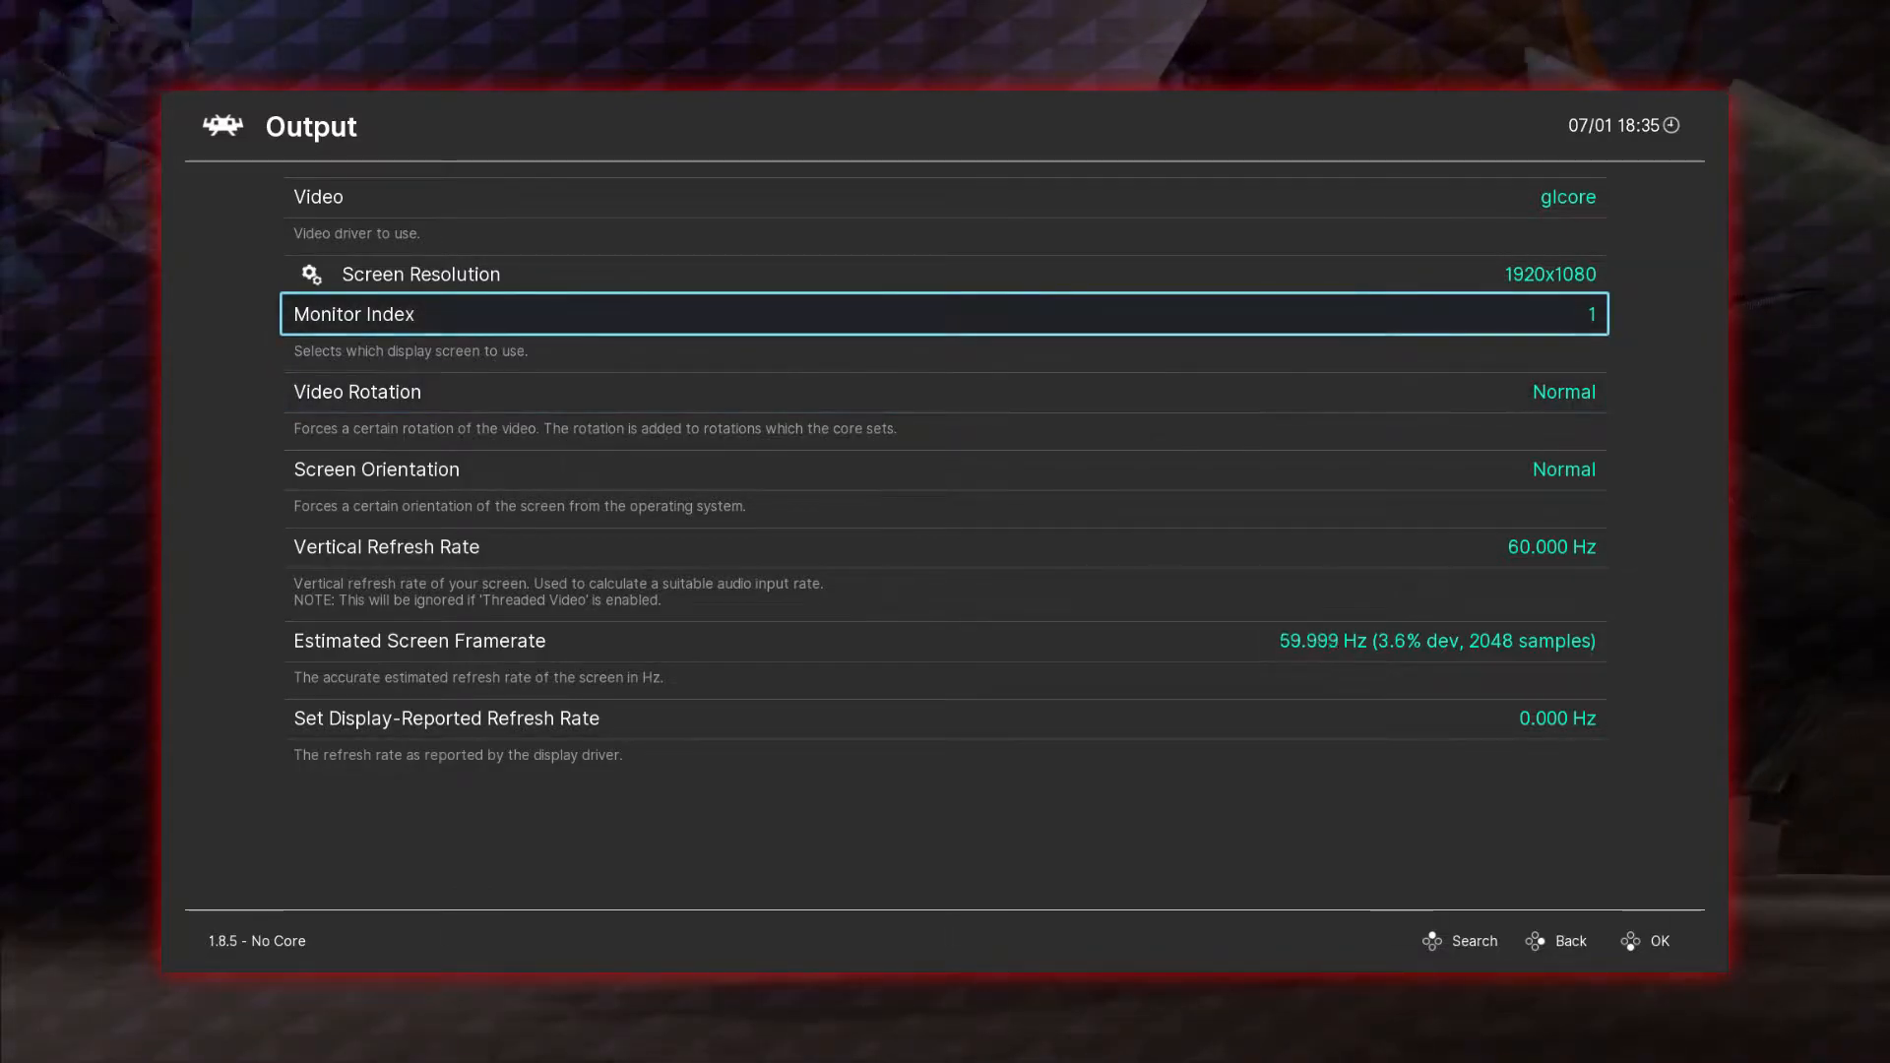
Open the Scaling page of the Video settings and examine its Integer Scale, Aspect Ratio and Crop Overscan options.
key("BackSpace")
key("Down")
key("Down")
key("Down")
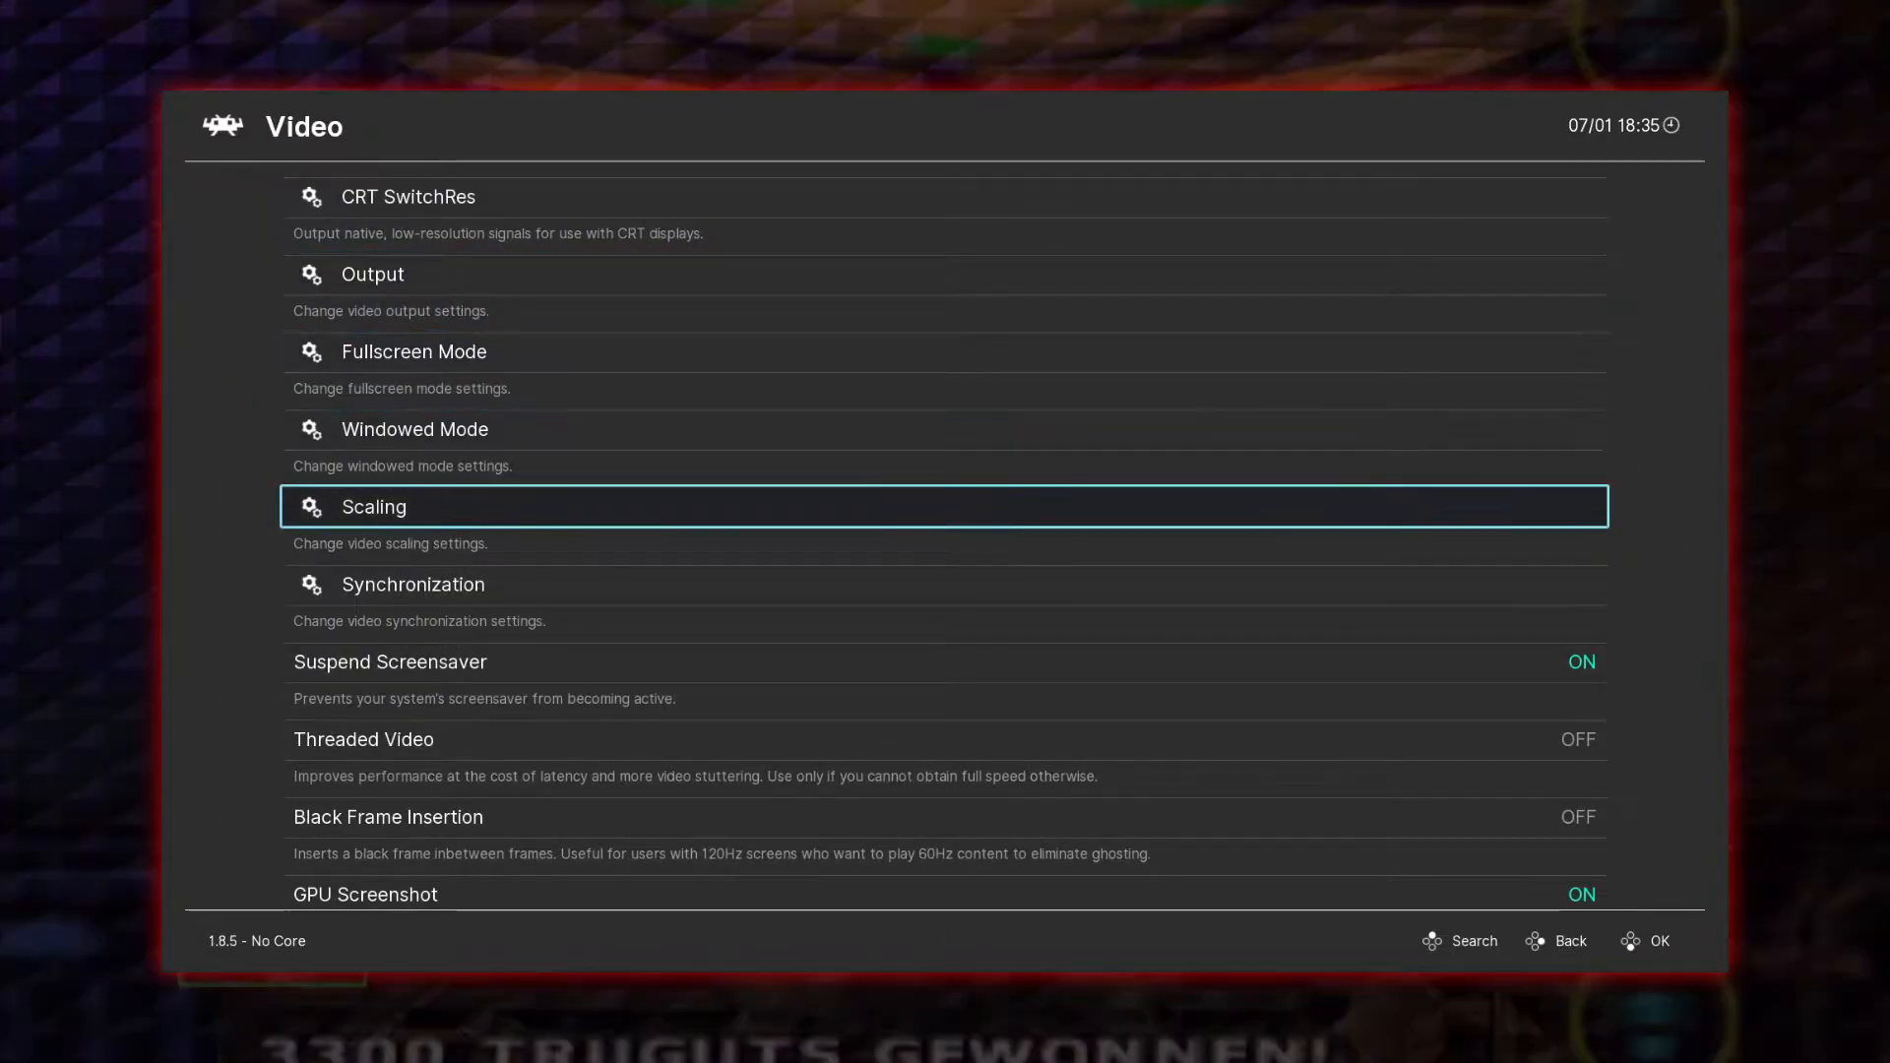
key("Return")
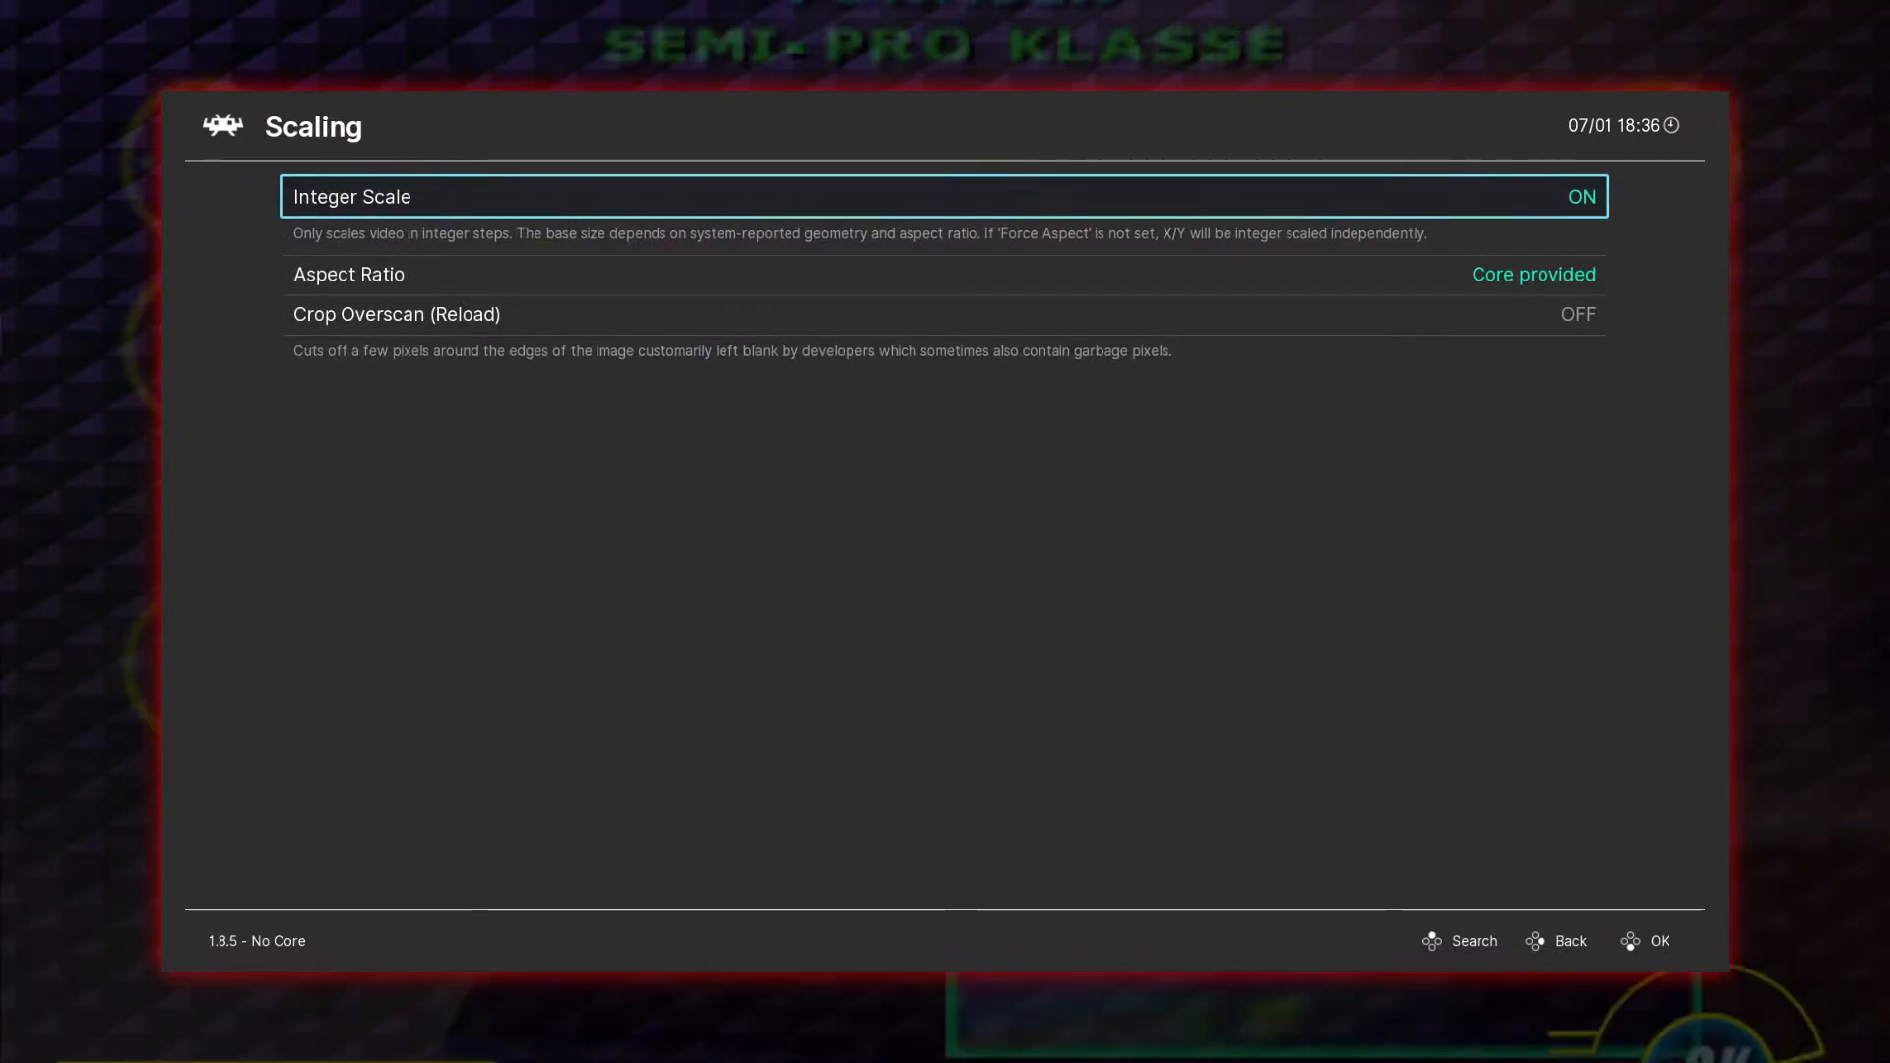
key("Down")
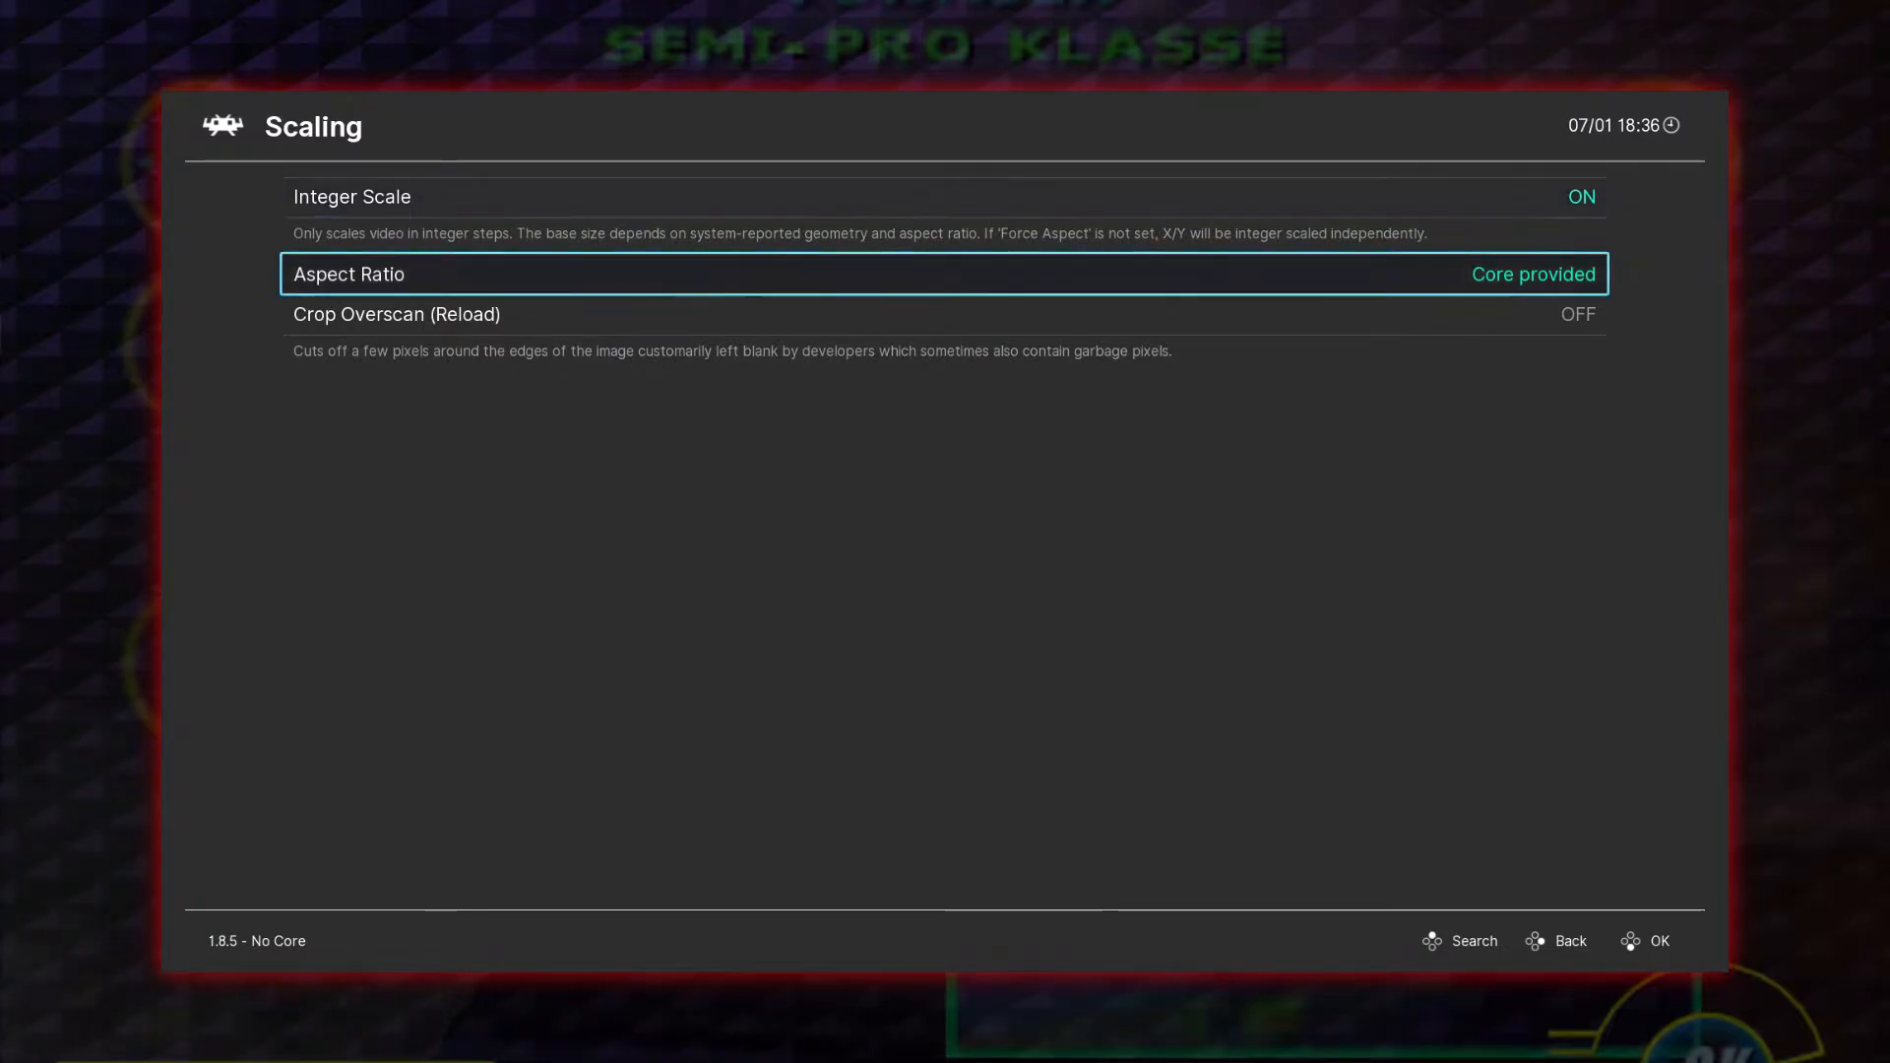
key("Down")
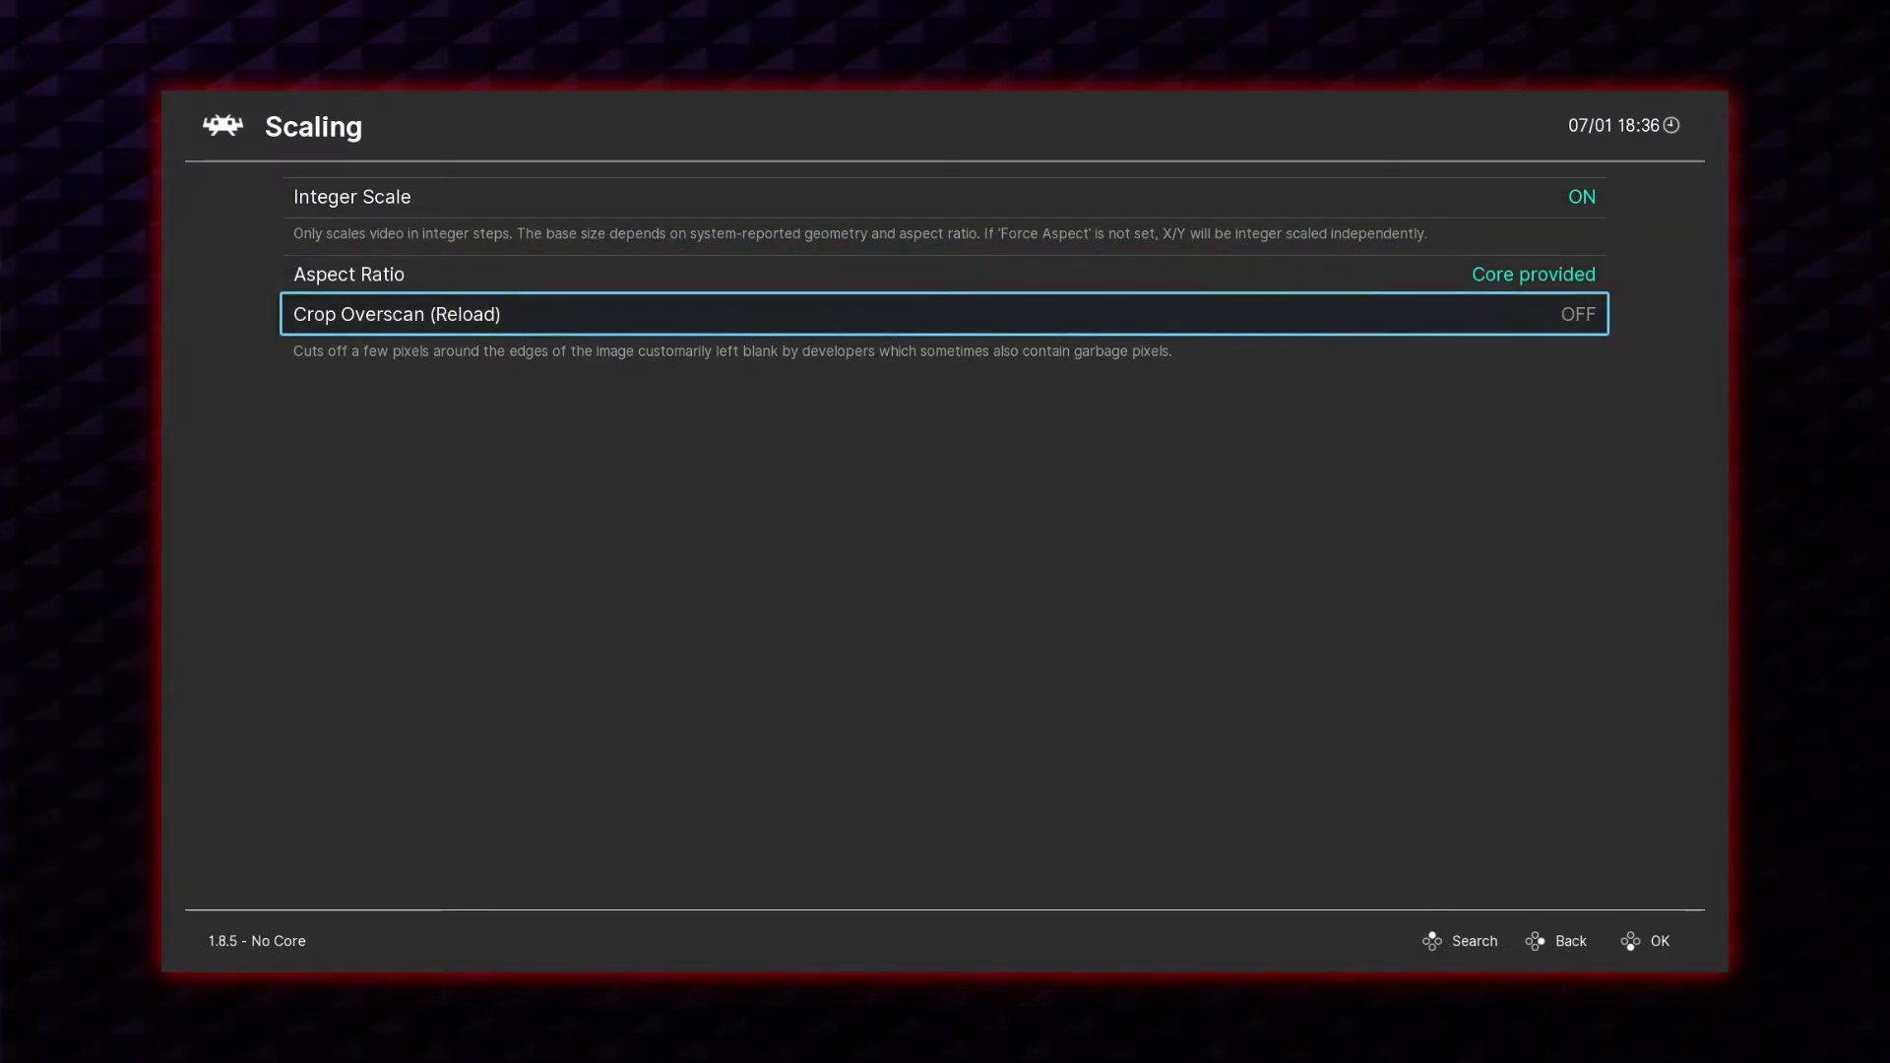
key("Up")
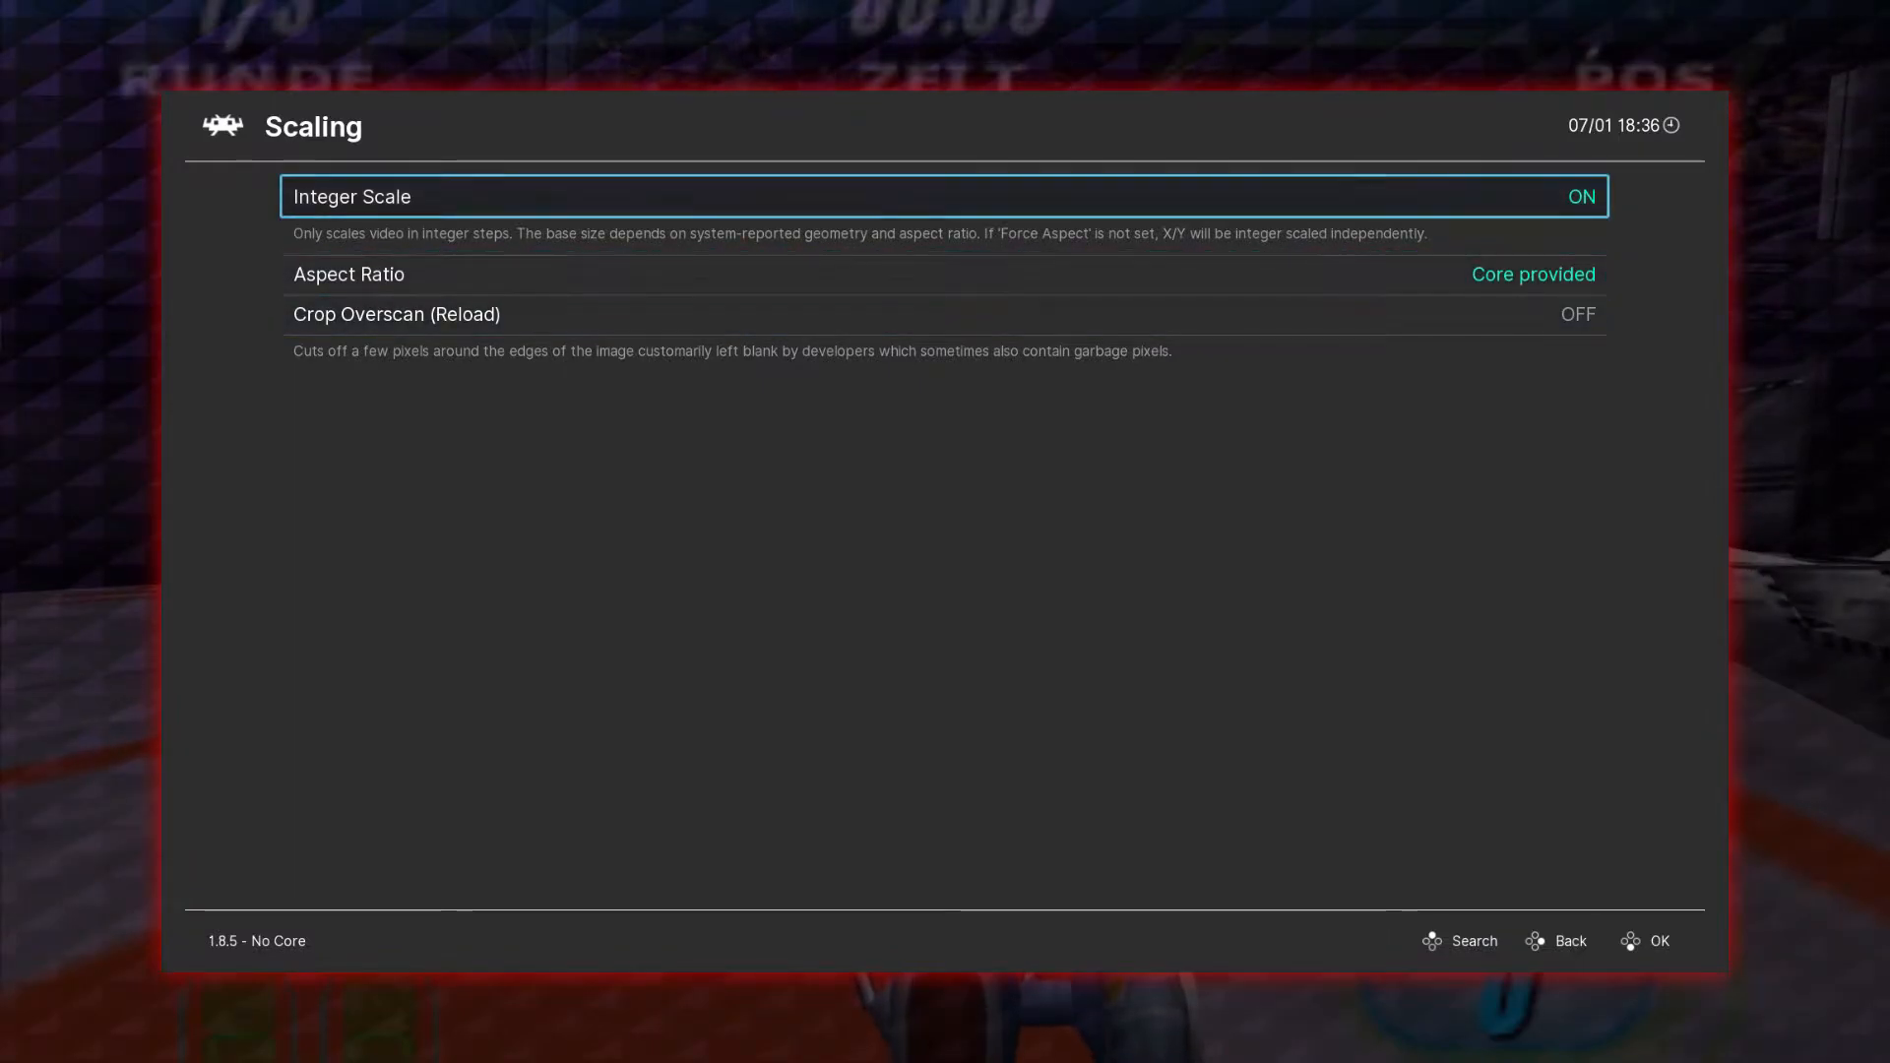
key("Down")
key("Down")
key("Down")
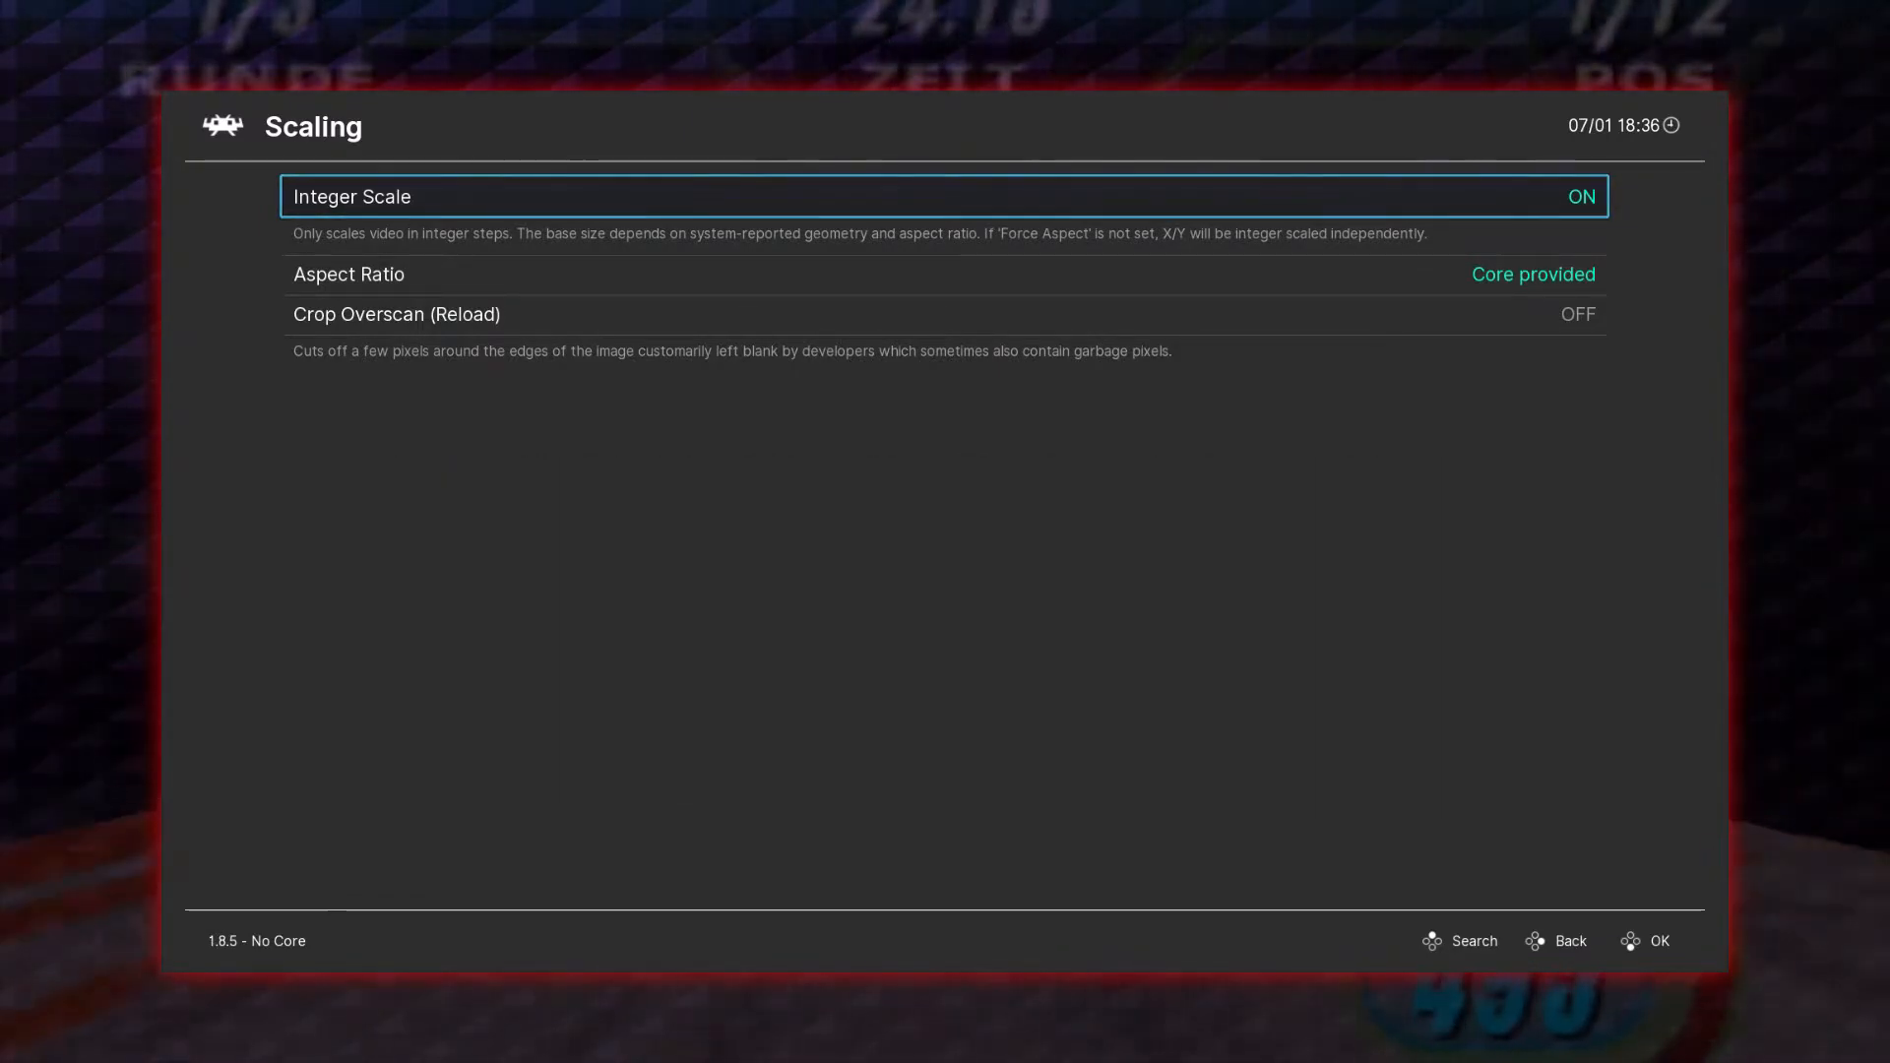
Try the 1:1 PAR (4:3 DAR) and 16:9 aspect ratios and restore Core provided.
key("Return")
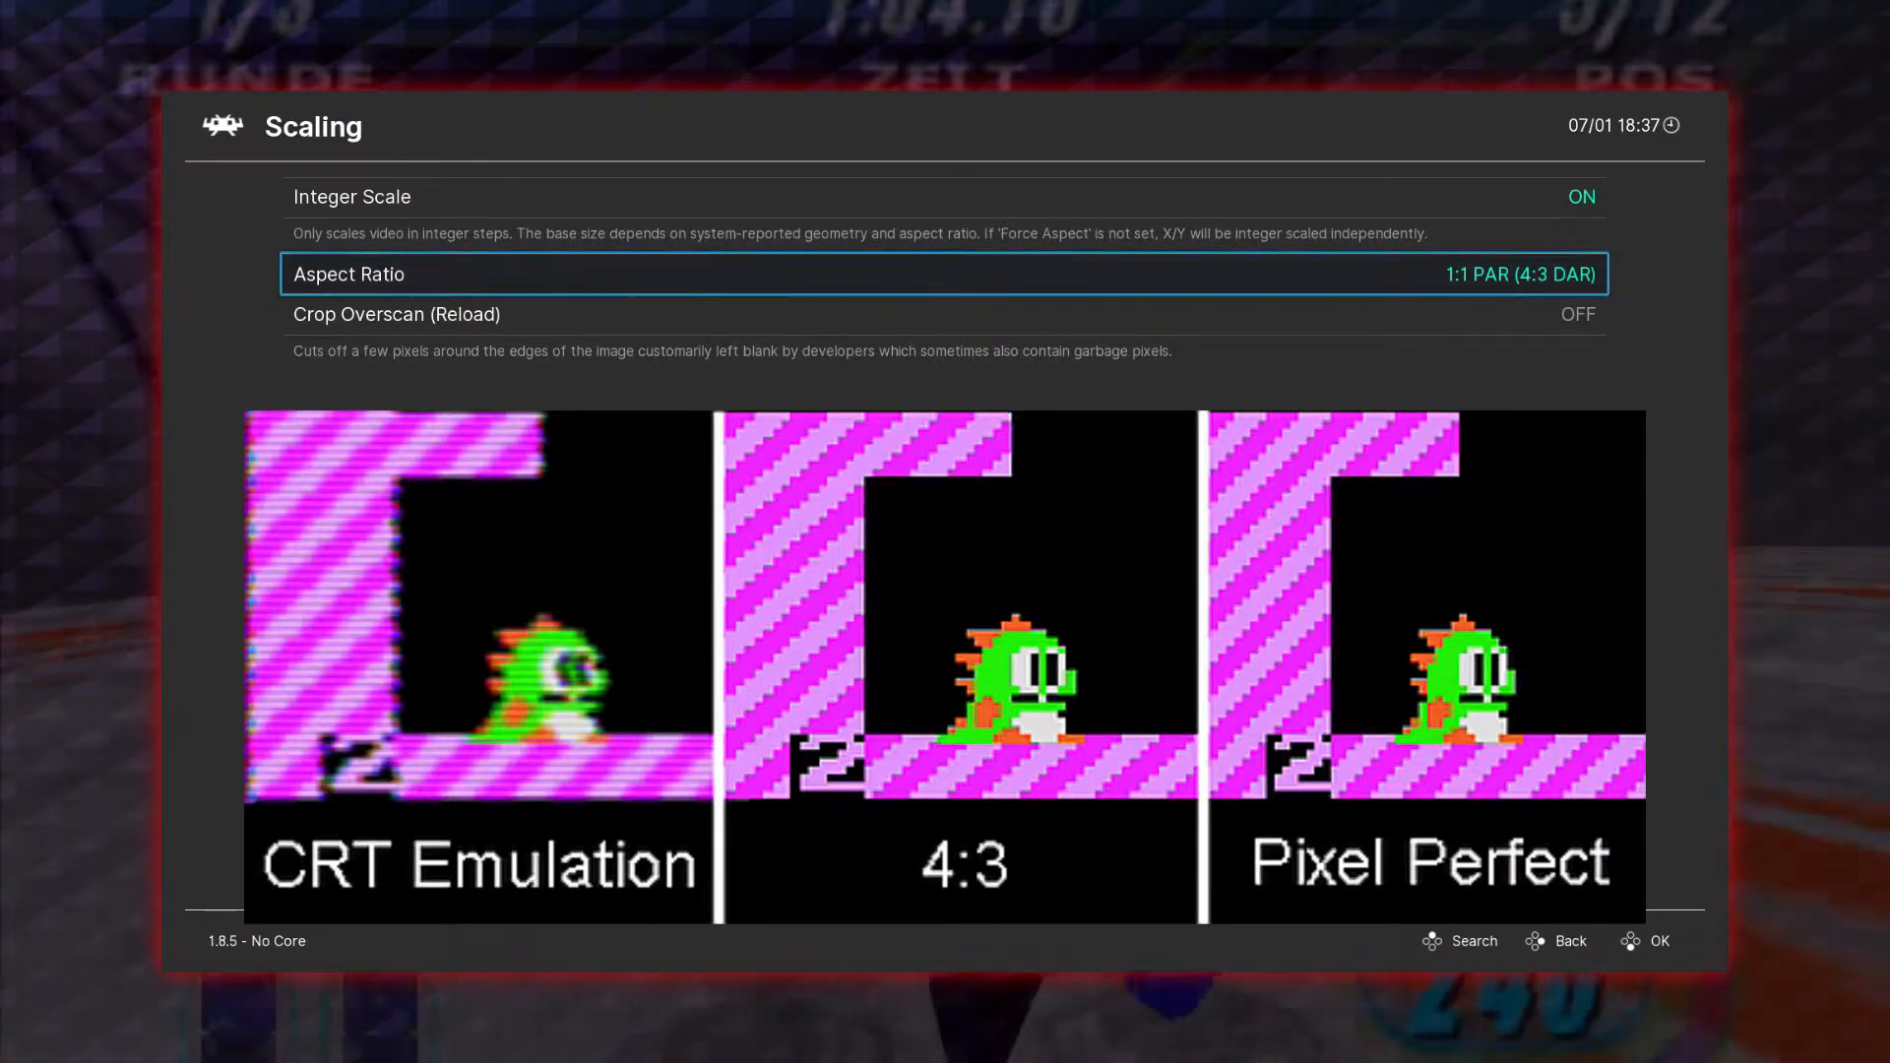
key("Right")
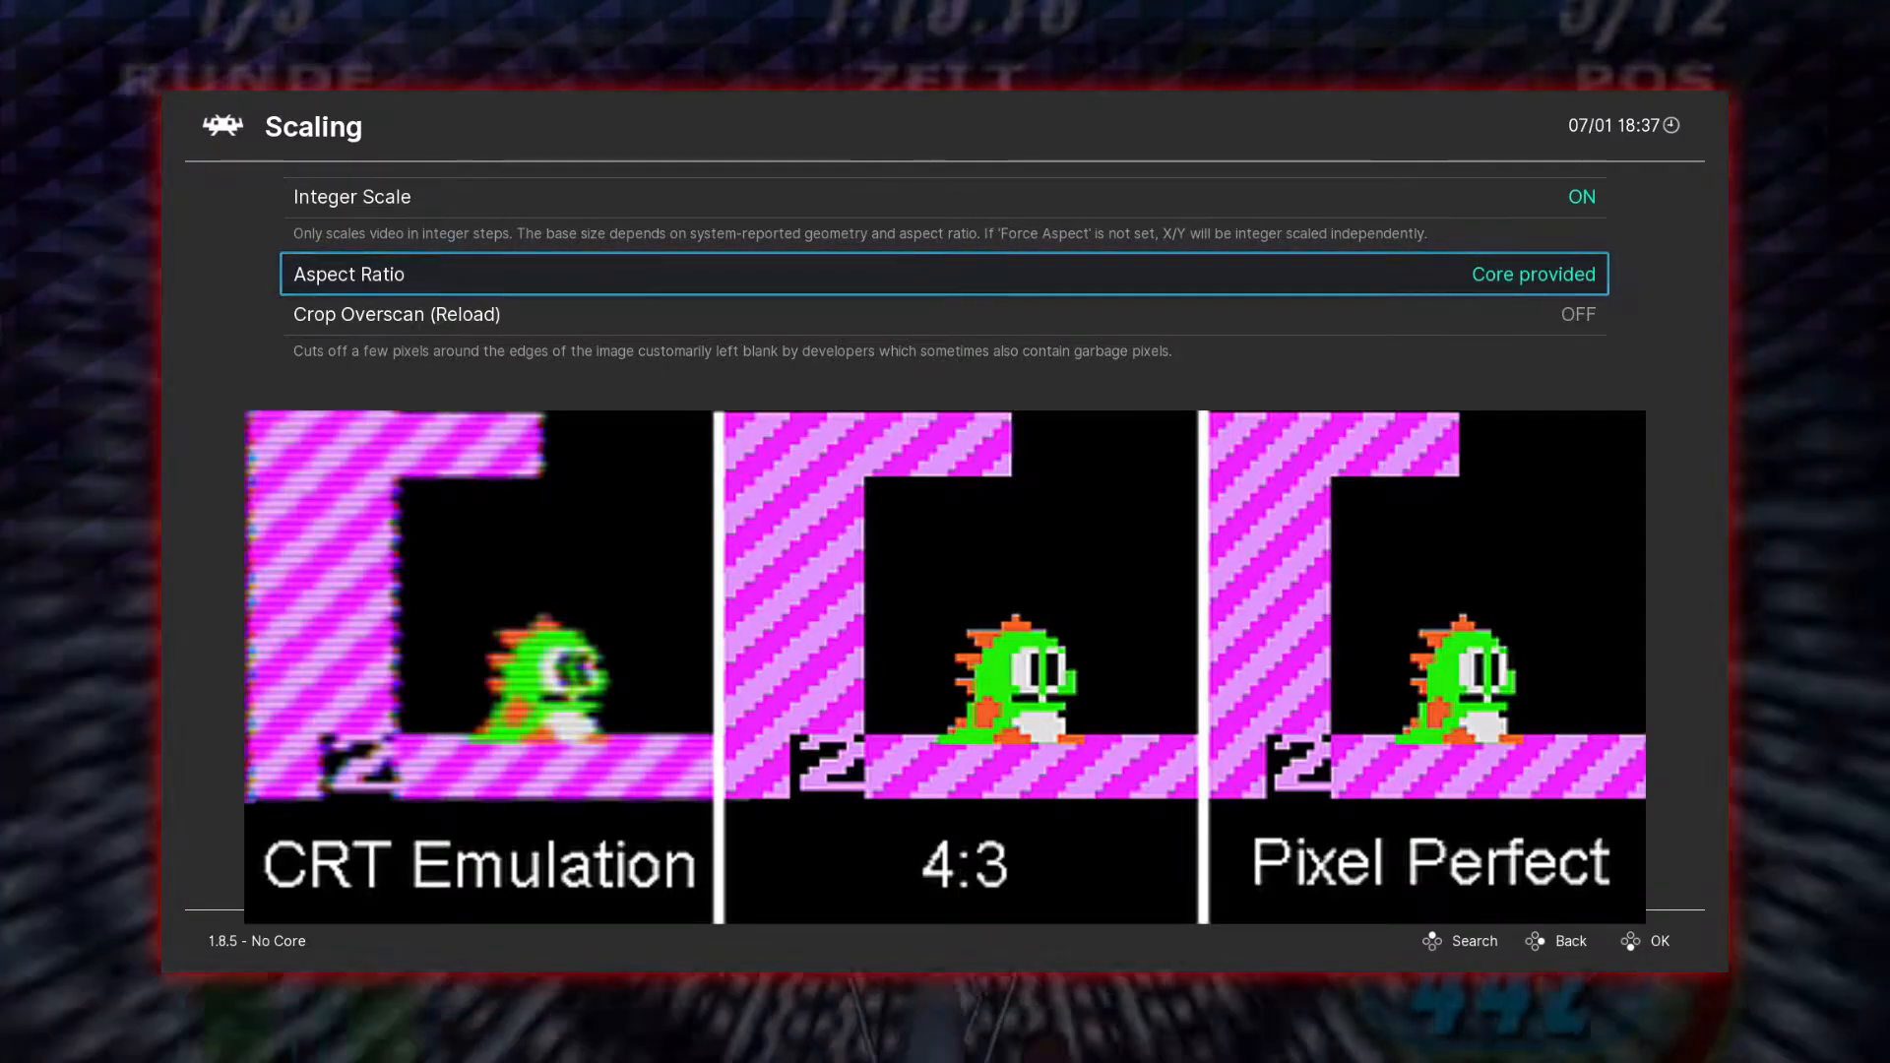
key("Right")
key("Right")
key("Right")
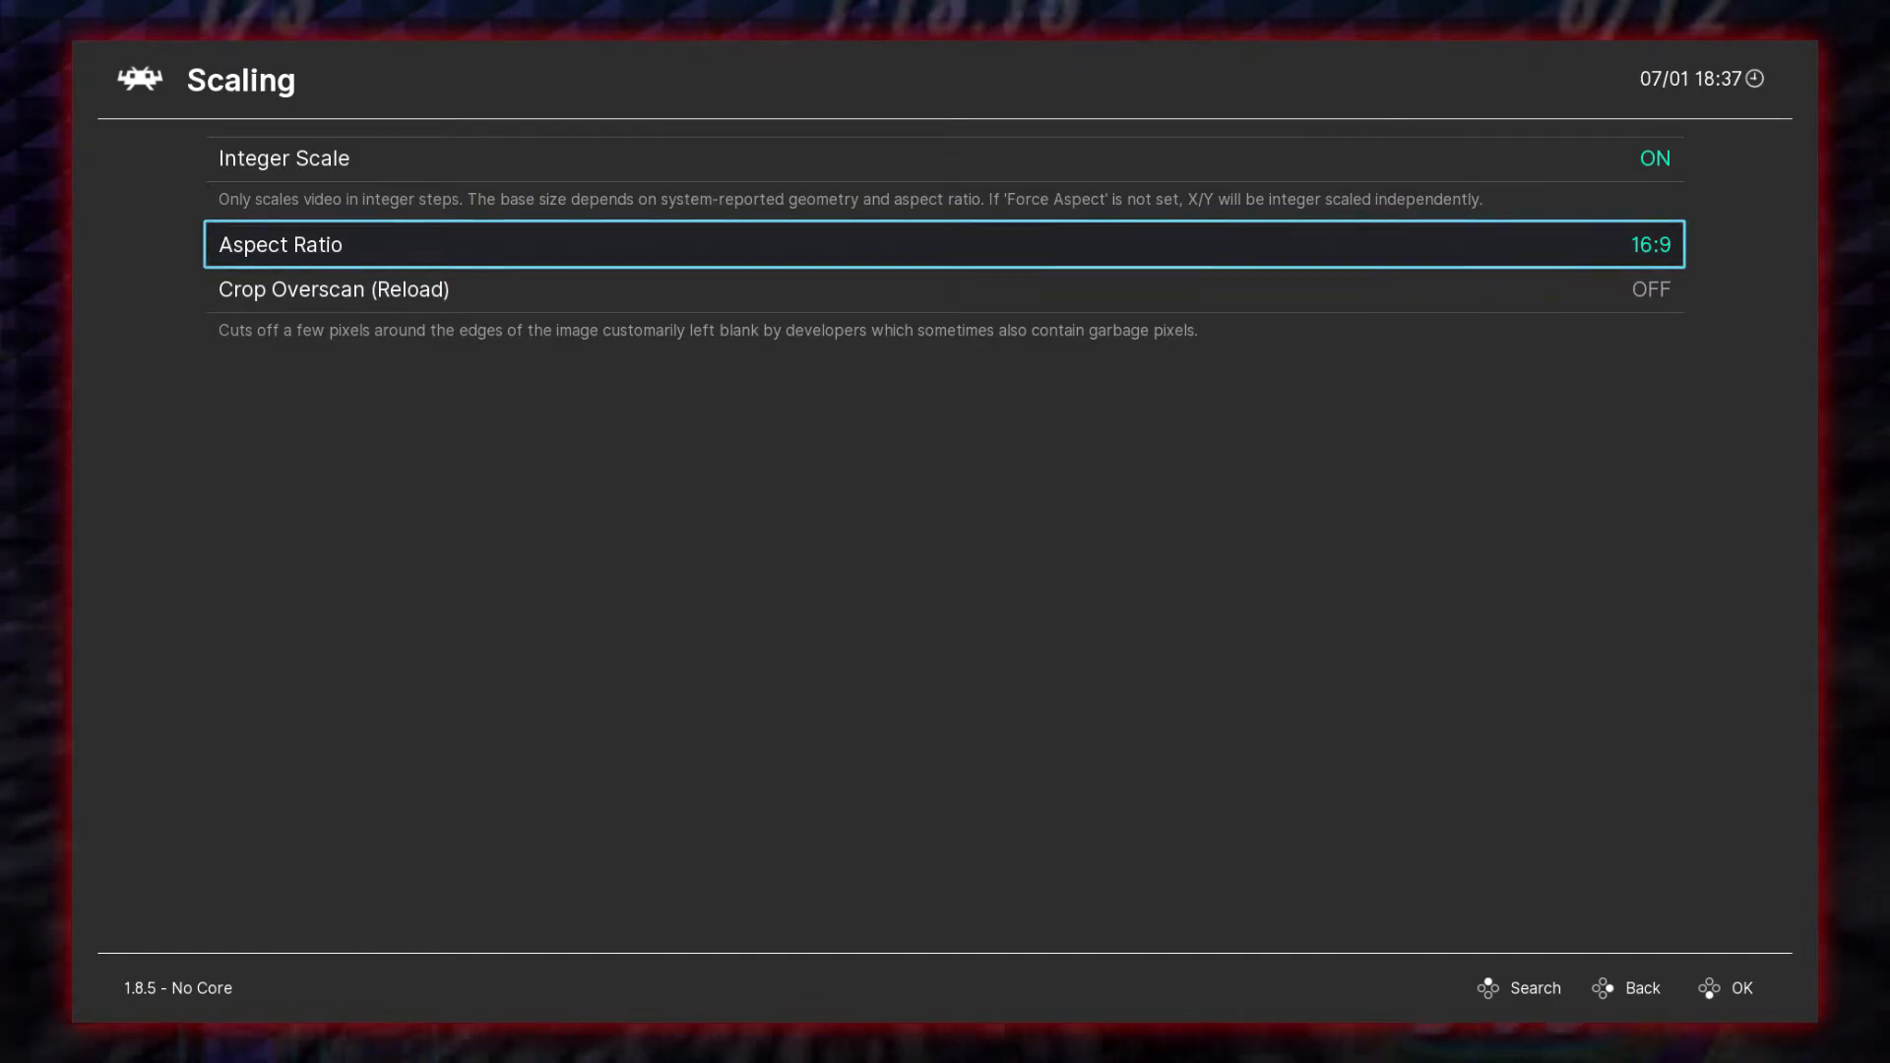
key("Left")
key("Left")
key("Left")
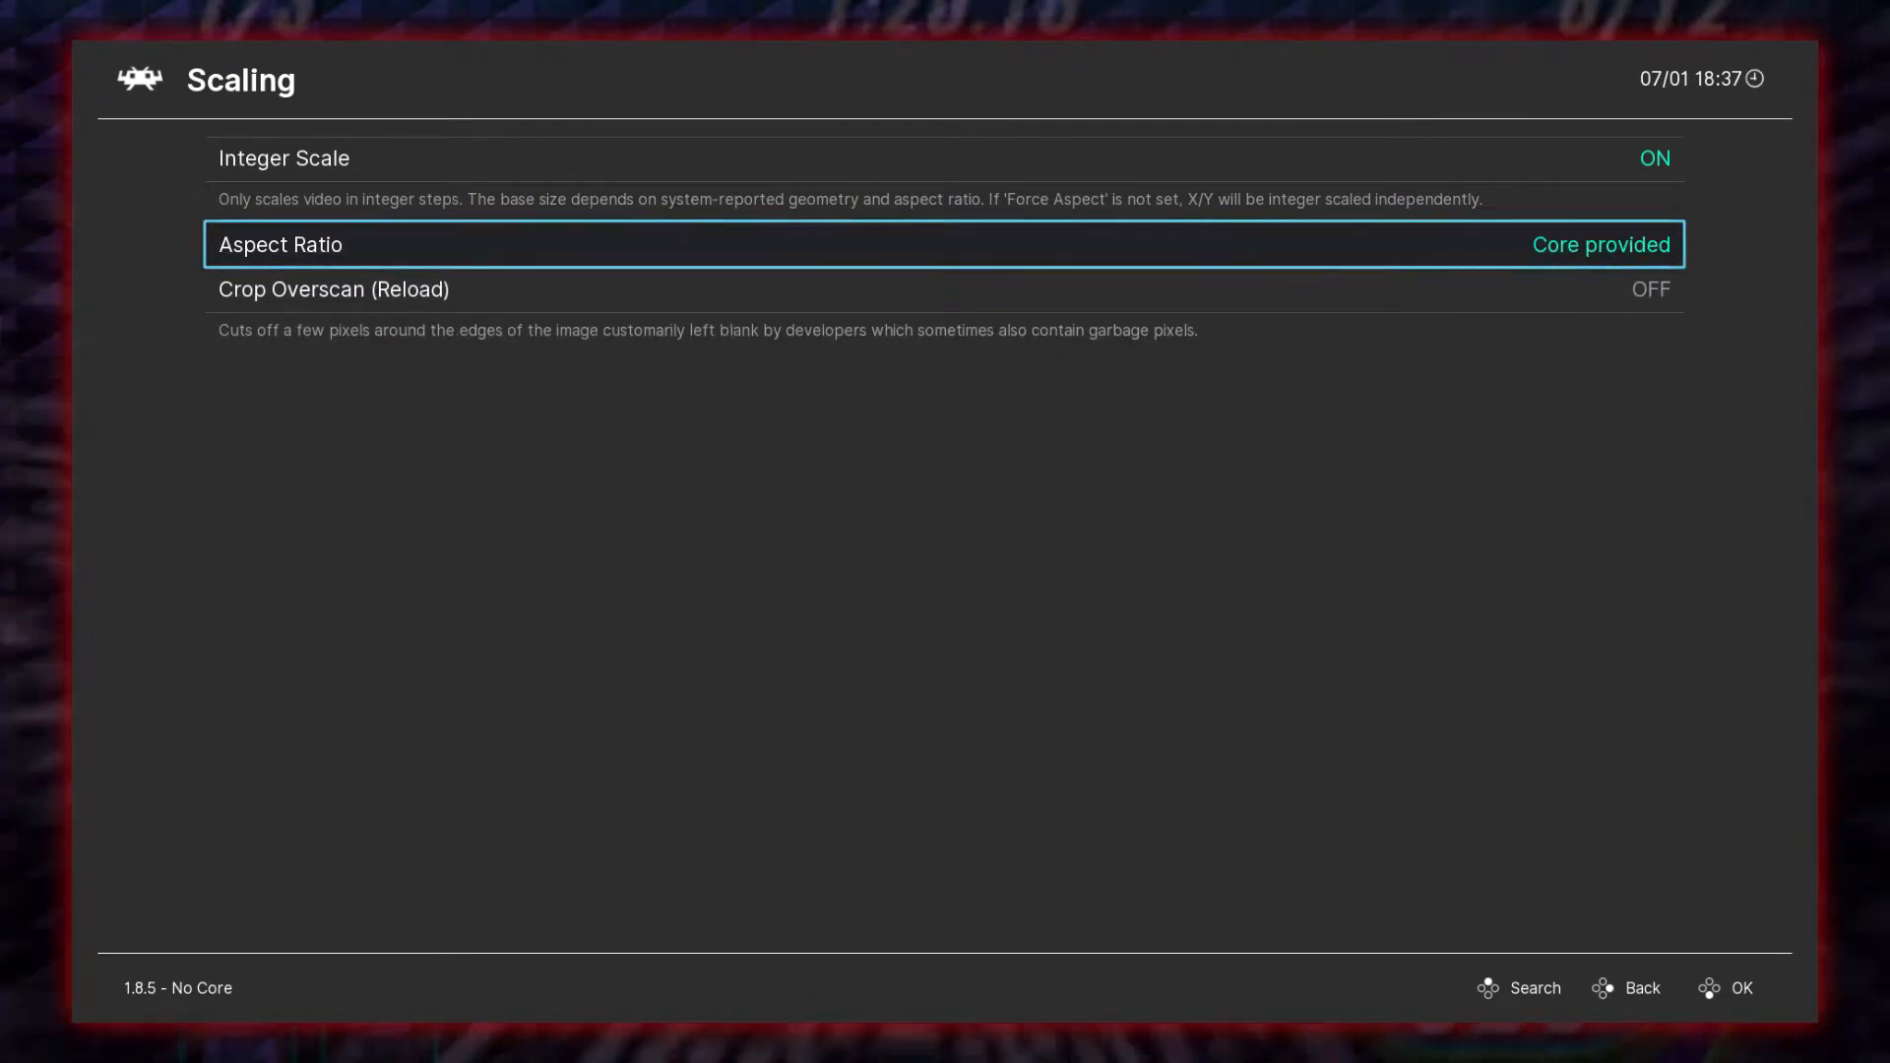
Return to the Video settings and examine the options from Synchronization through Bilinear Filtering.
key("BackSpace")
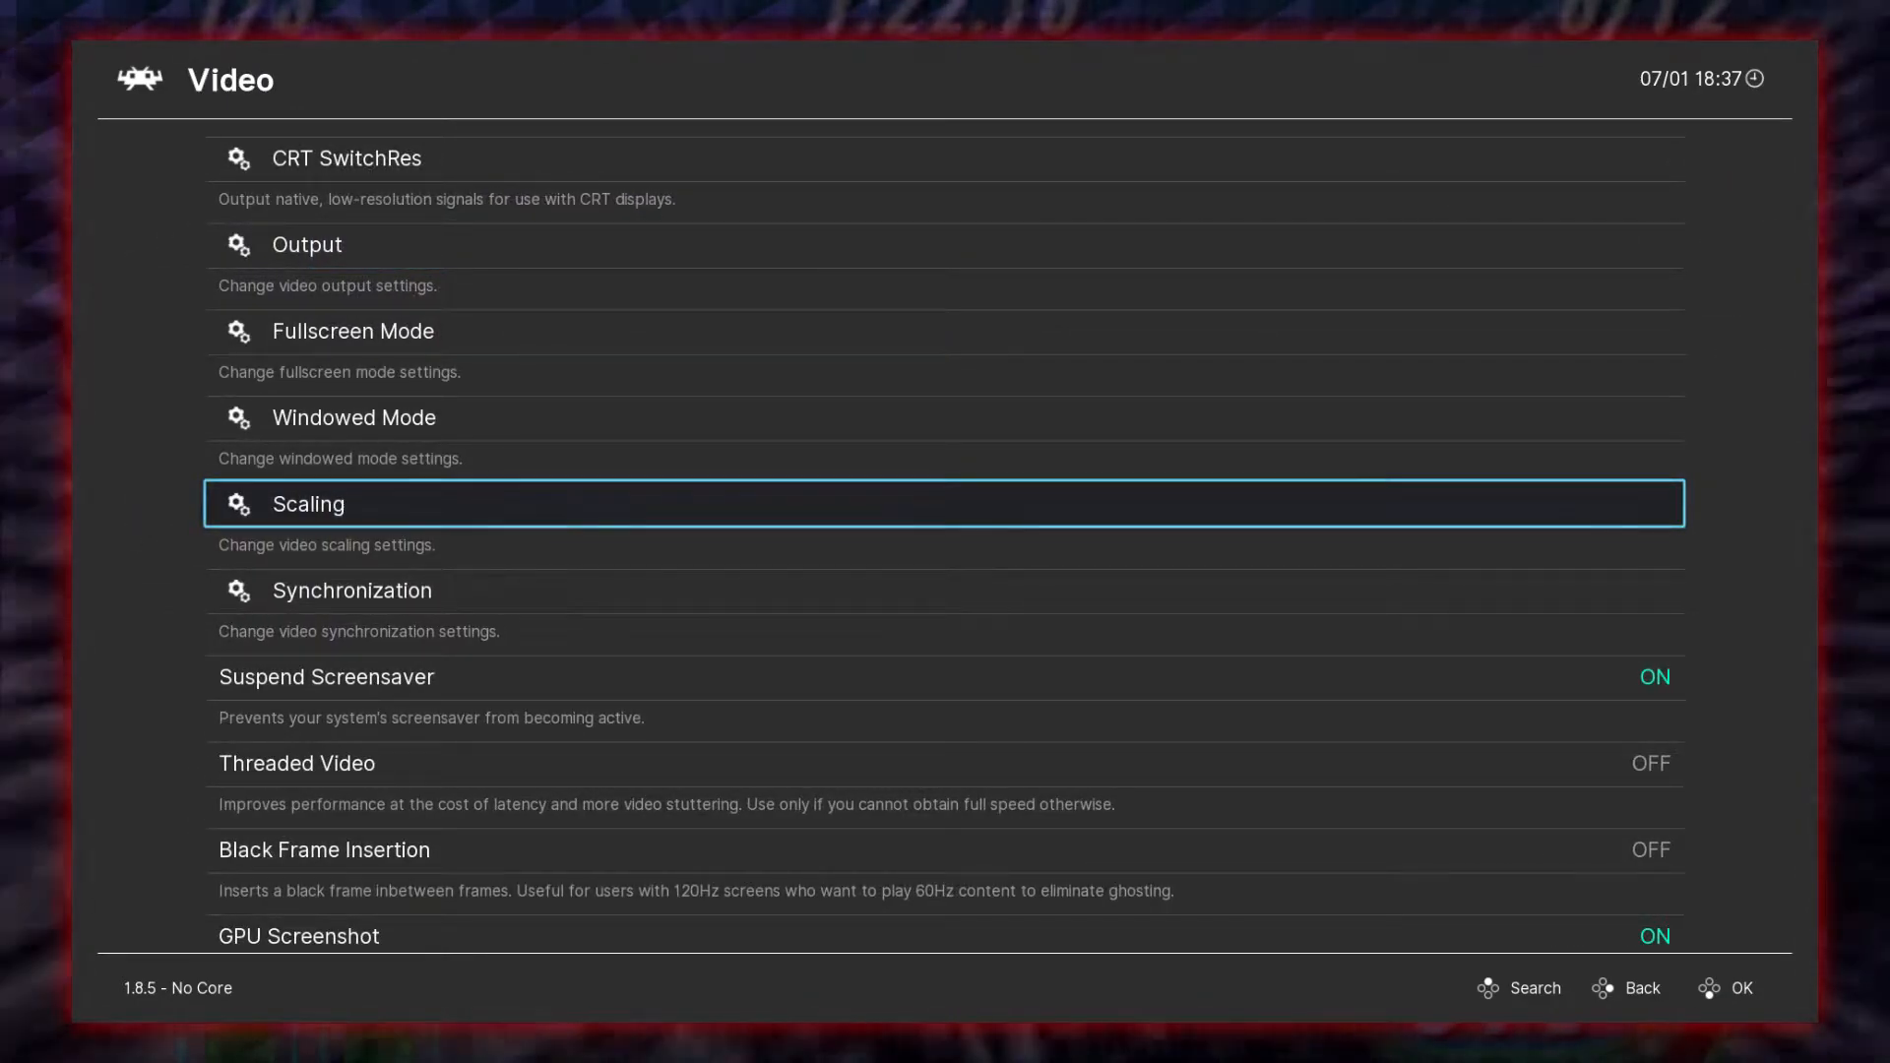
key("Down")
key("Down")
key("Down")
key("Down")
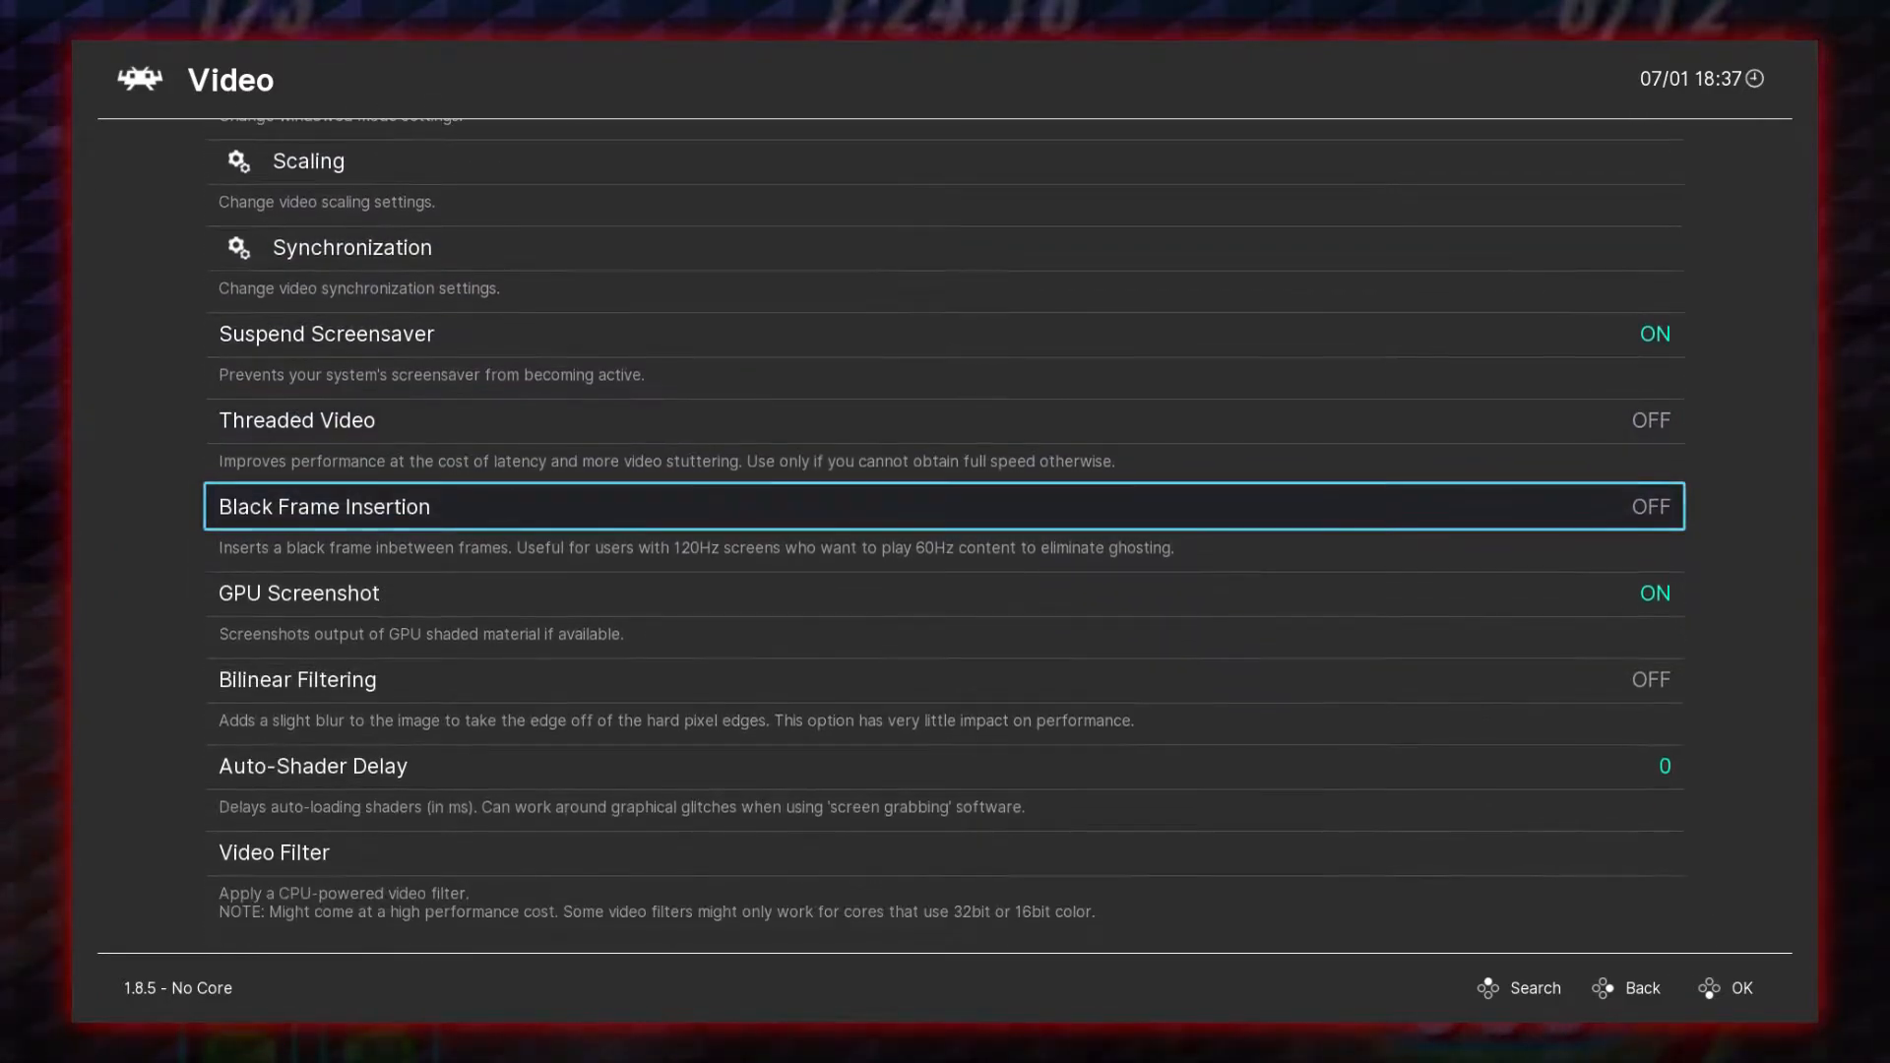
key("Down")
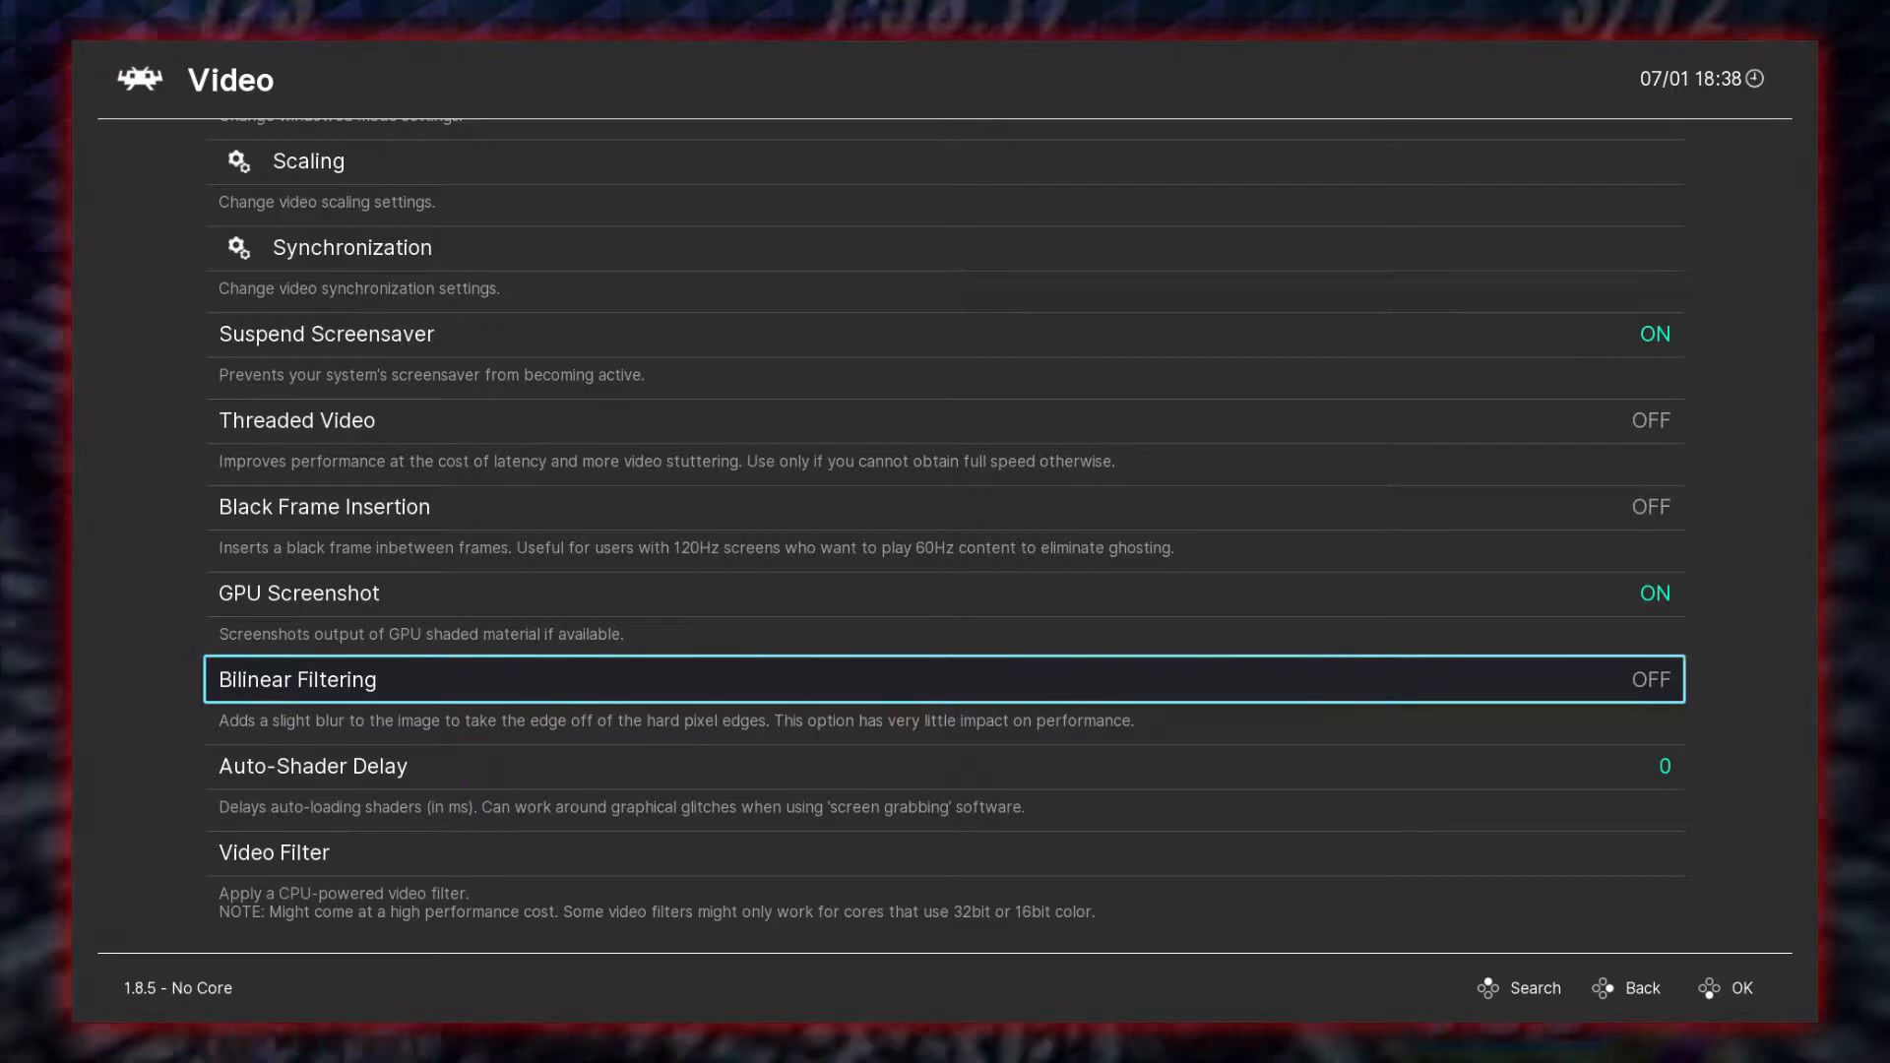
Open the Audio settings to examine the entries from Output to Mute, and return to the Settings list.
key("BackSpace")
key("Down")
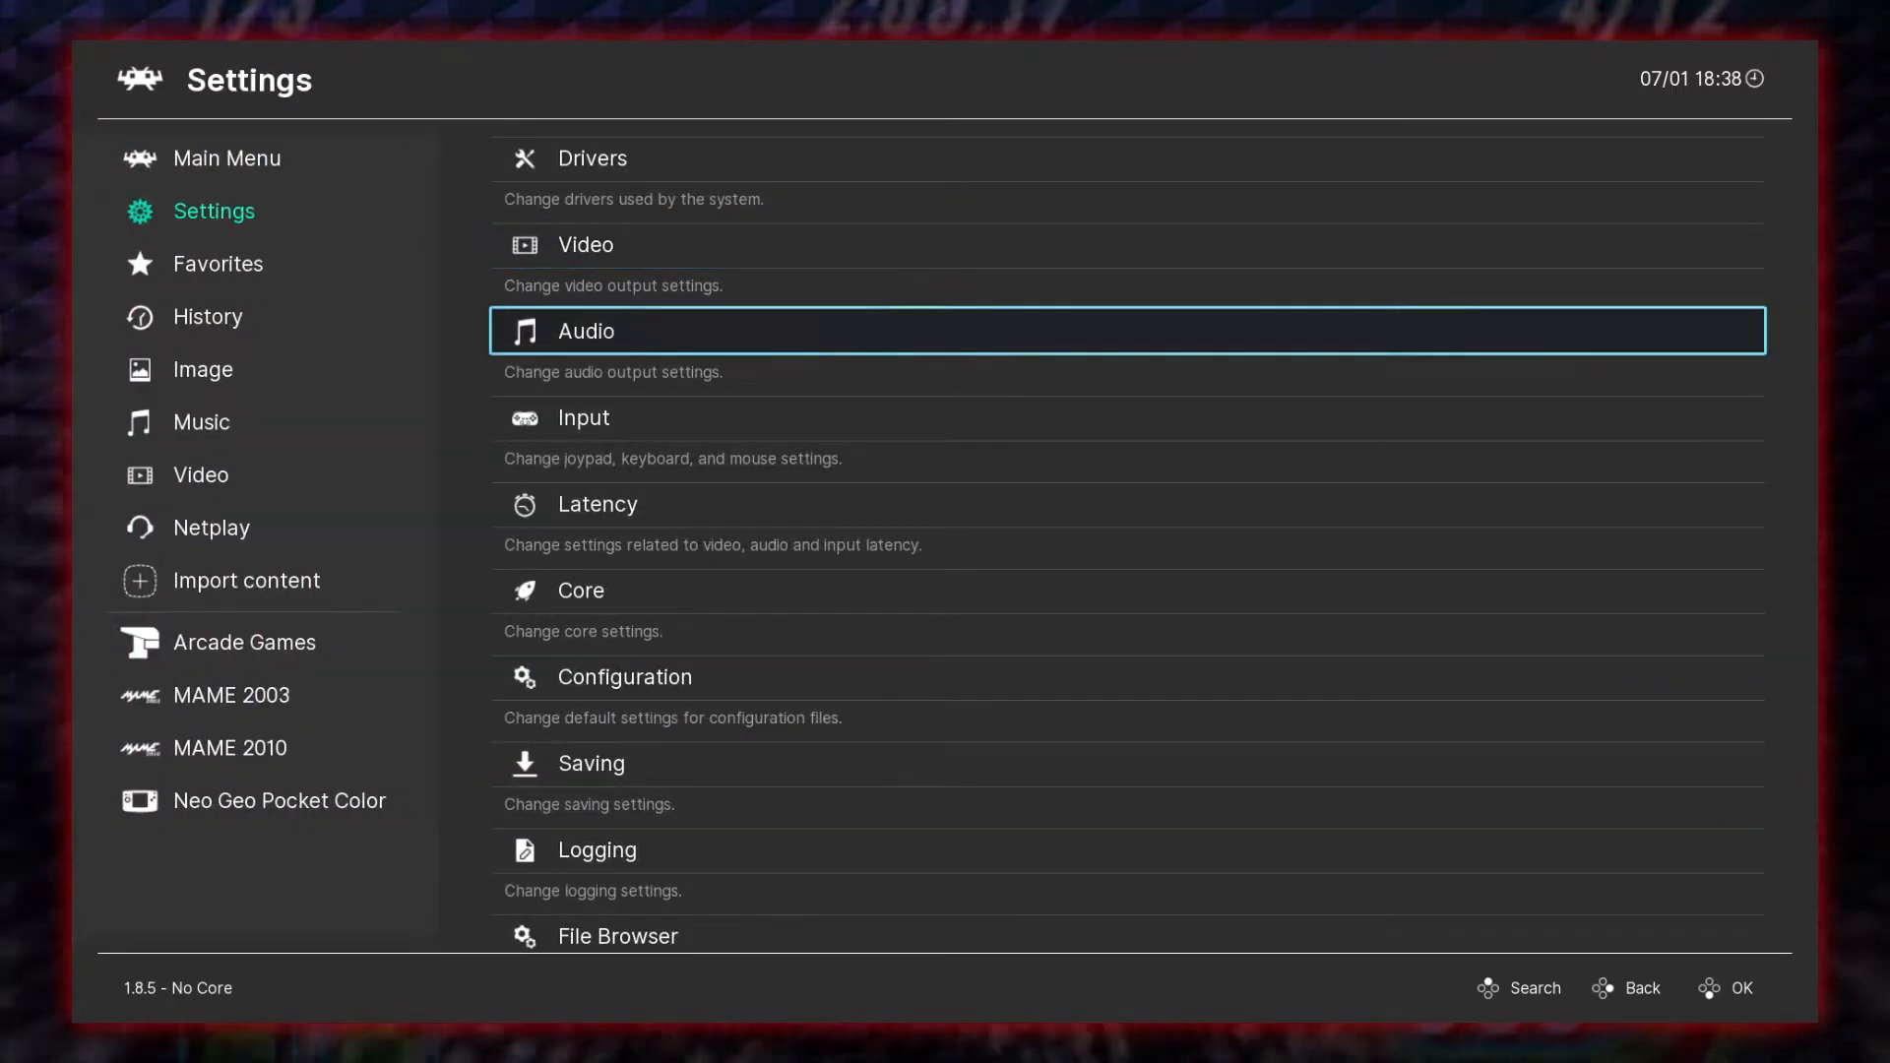
key("Return")
key("Down")
key("Down")
key("Down")
key("Down")
key("Down")
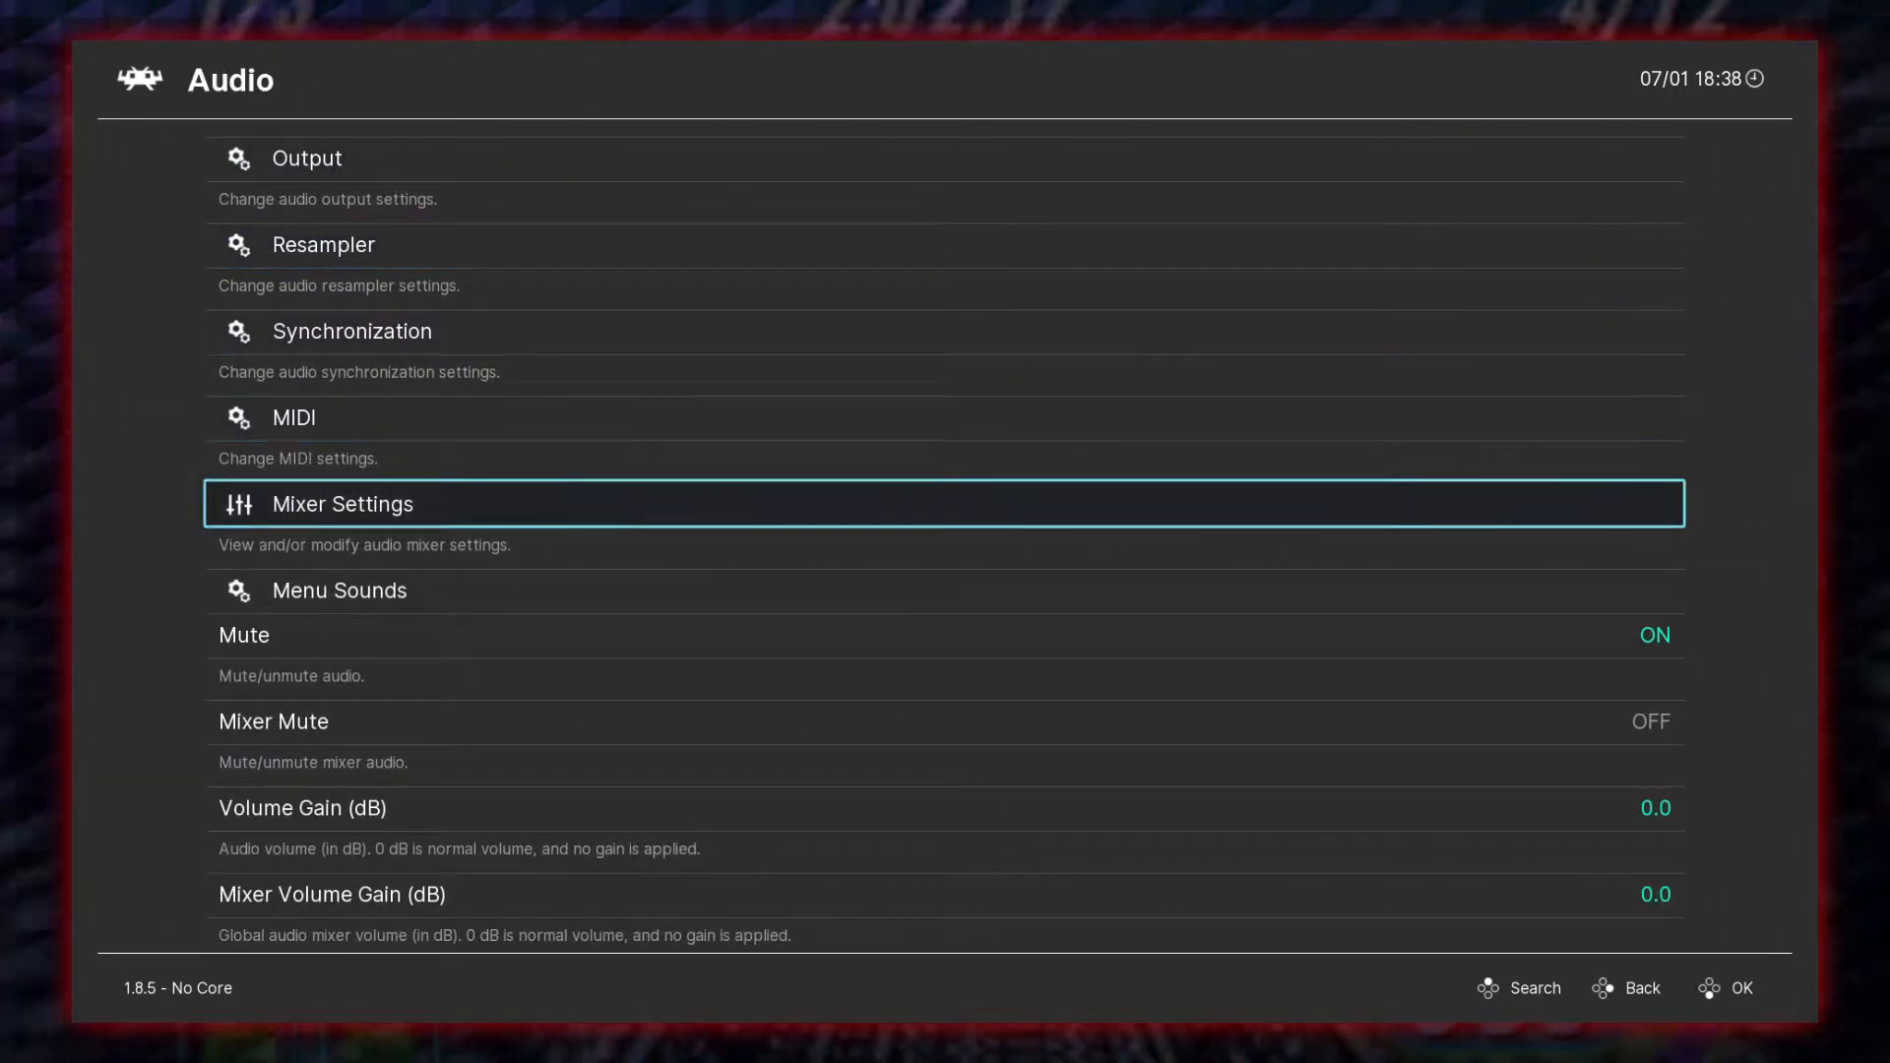
key("BackSpace")
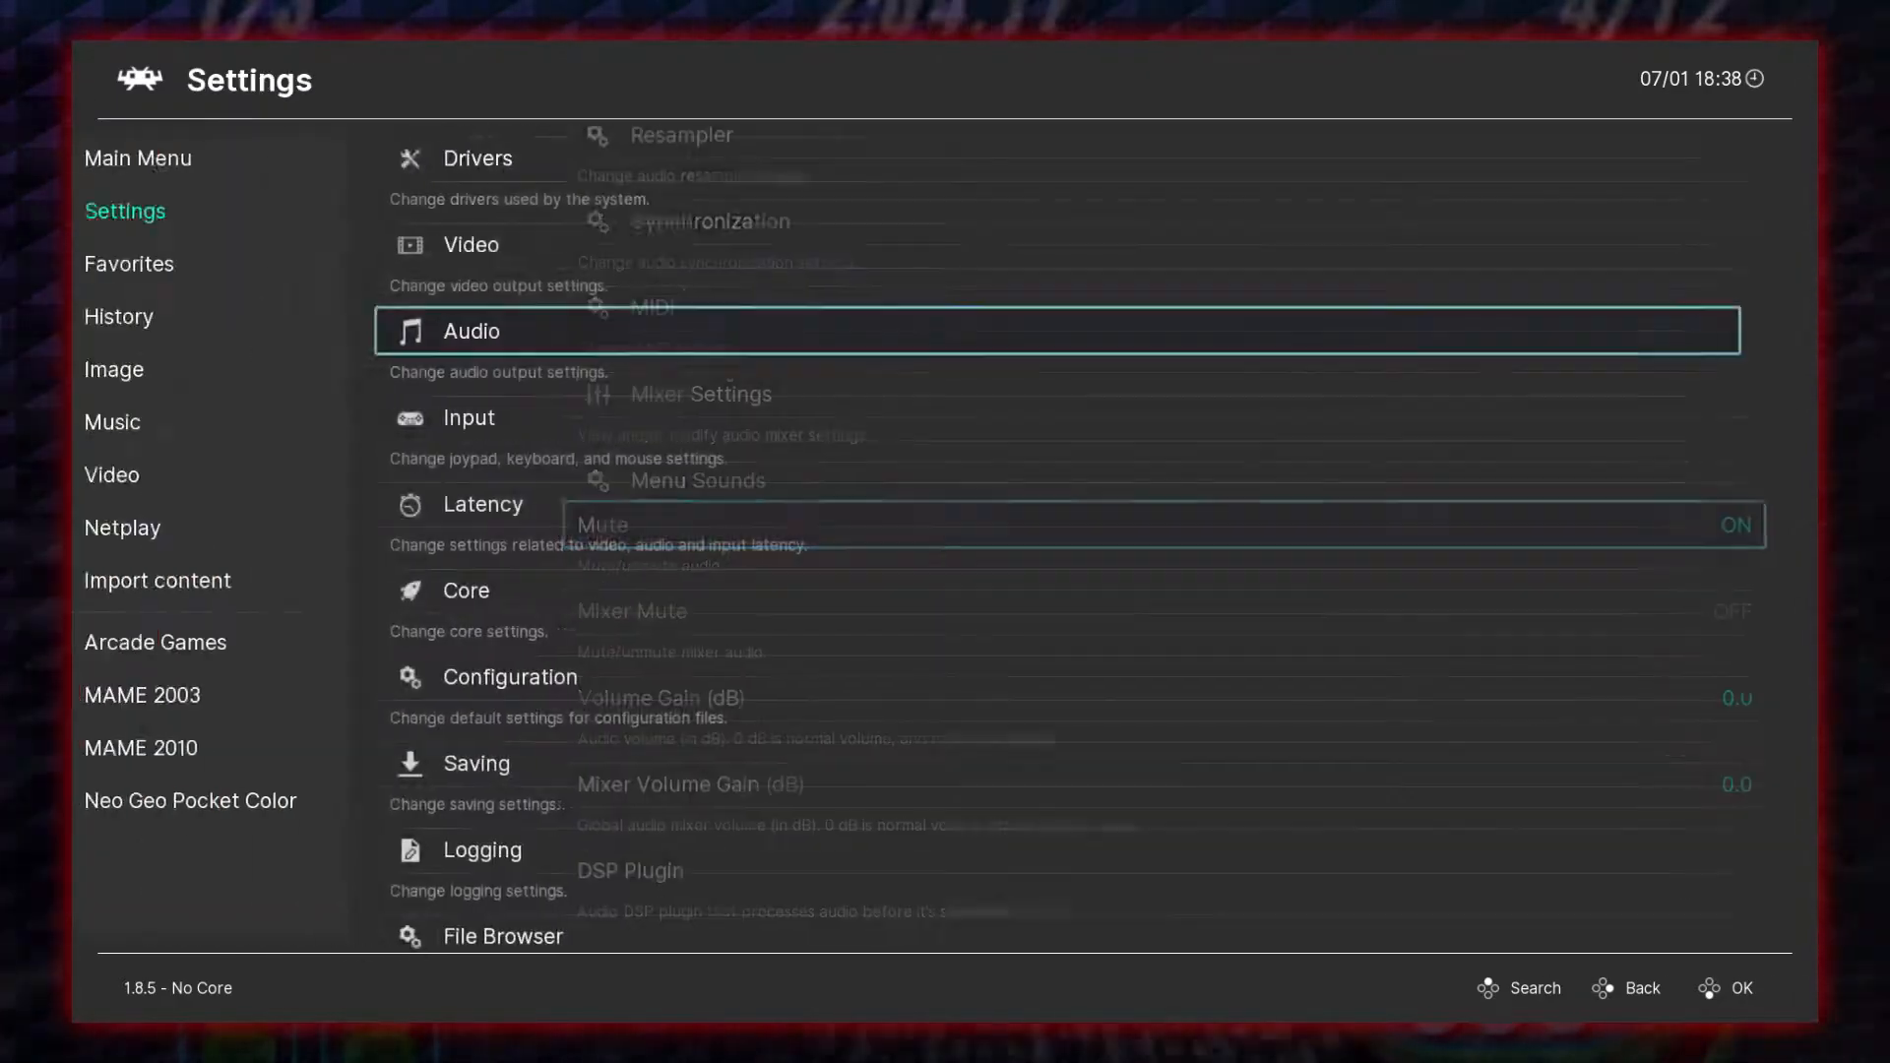
Open the Input settings and examine the entries from Max Users and Autoconfig through Port 1 Binds.
key("Down")
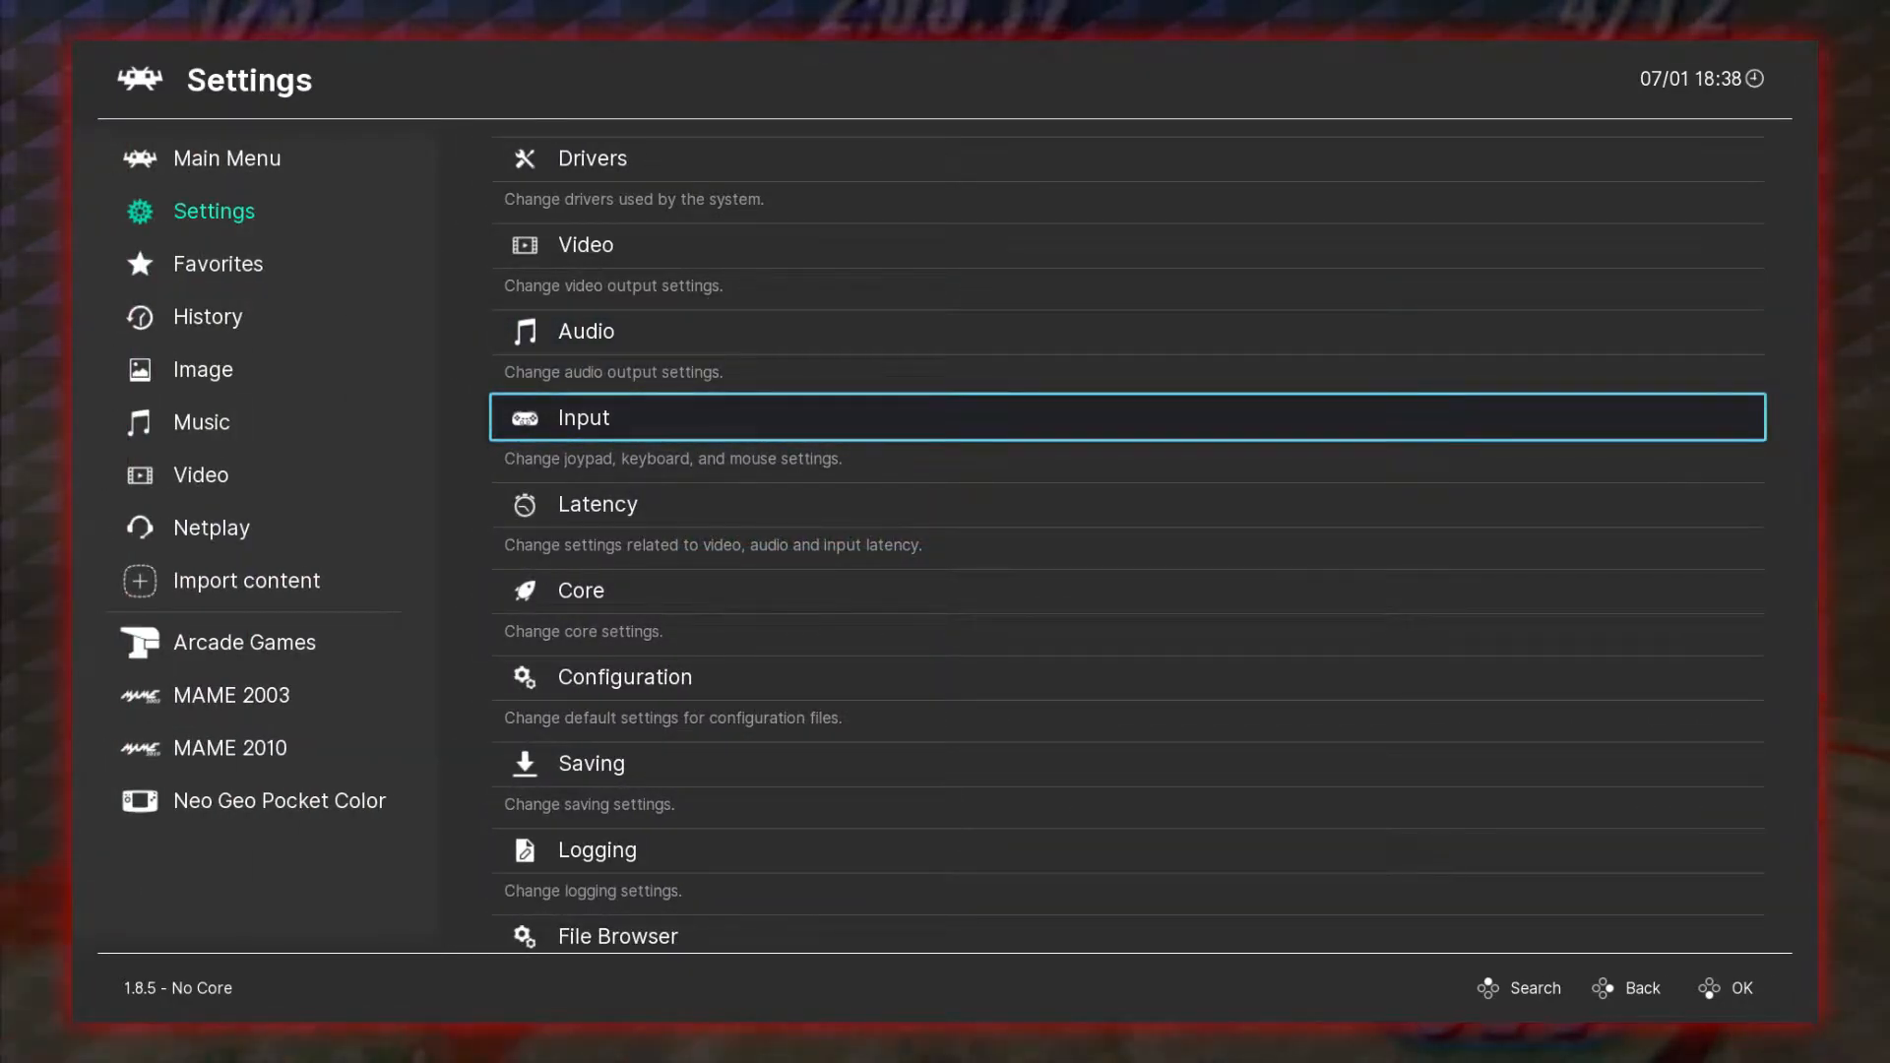
key("Return")
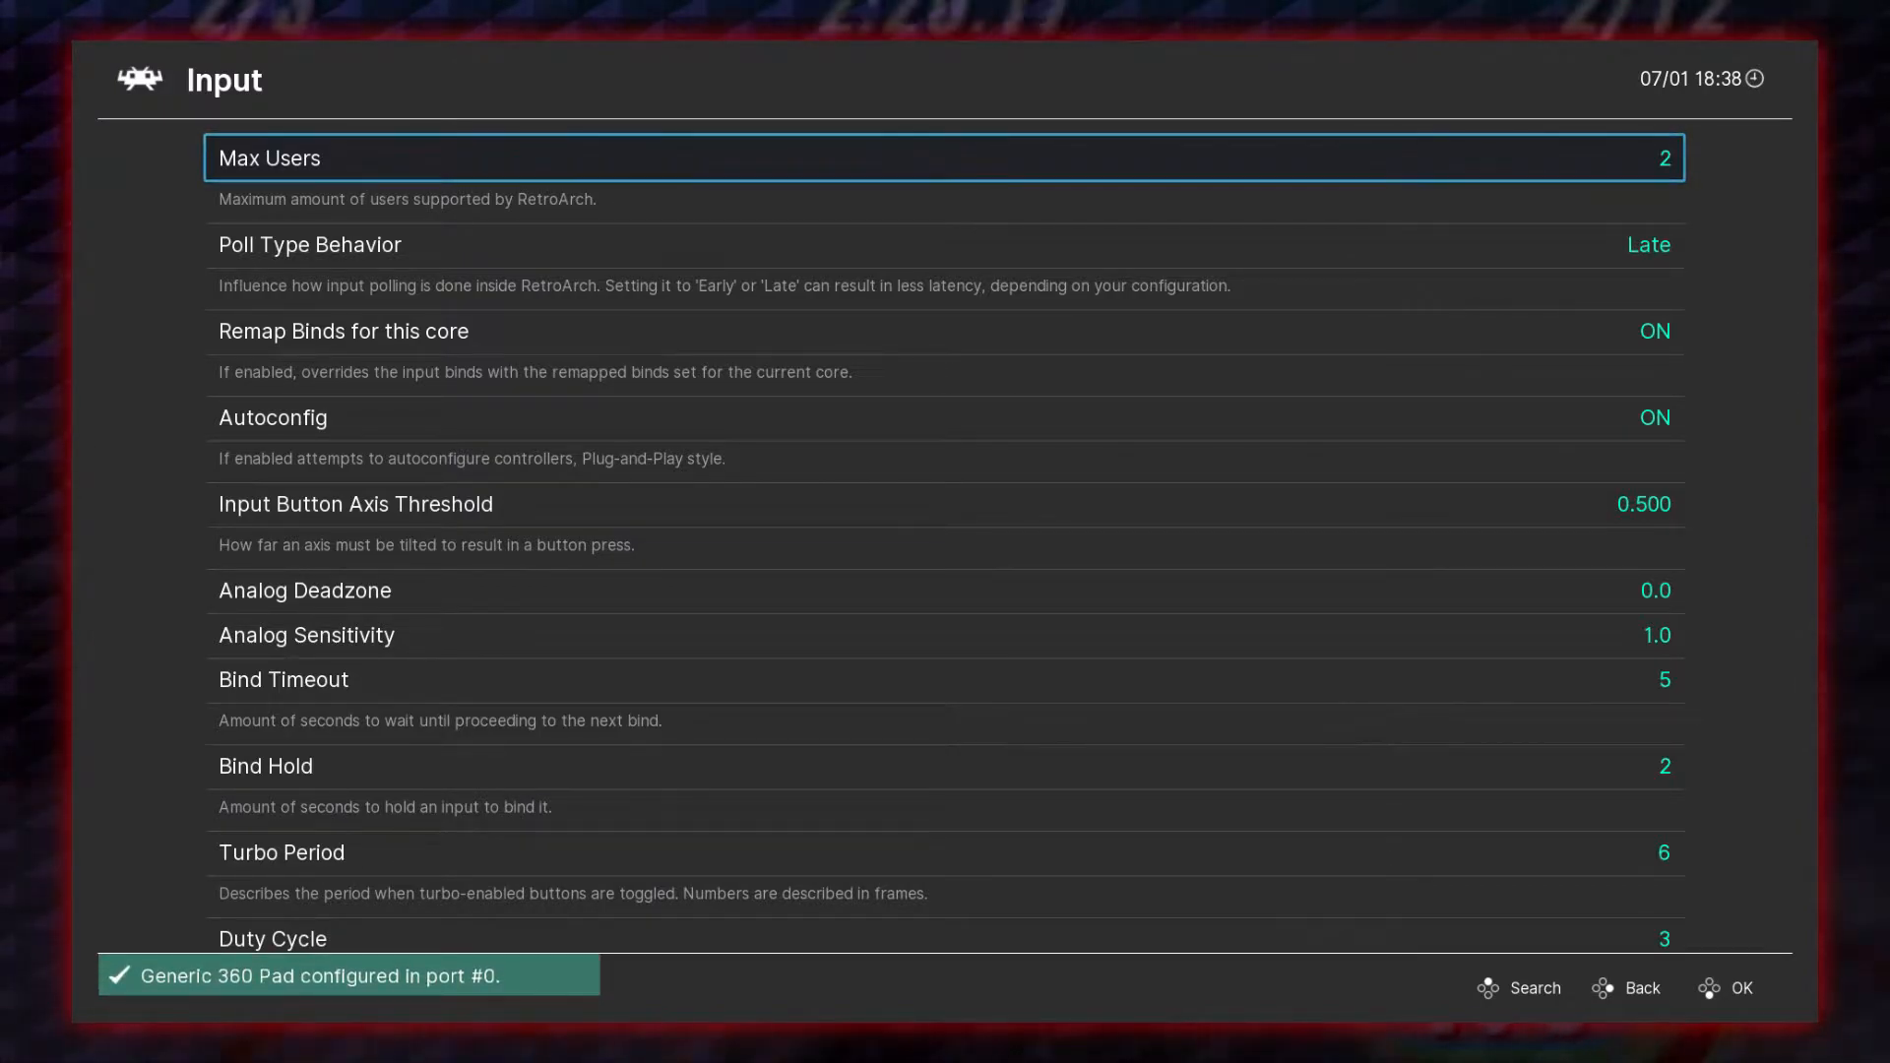
key("Down")
key("Down")
key("Down")
key("Down")
key("Down")
key("Down")
key("Down")
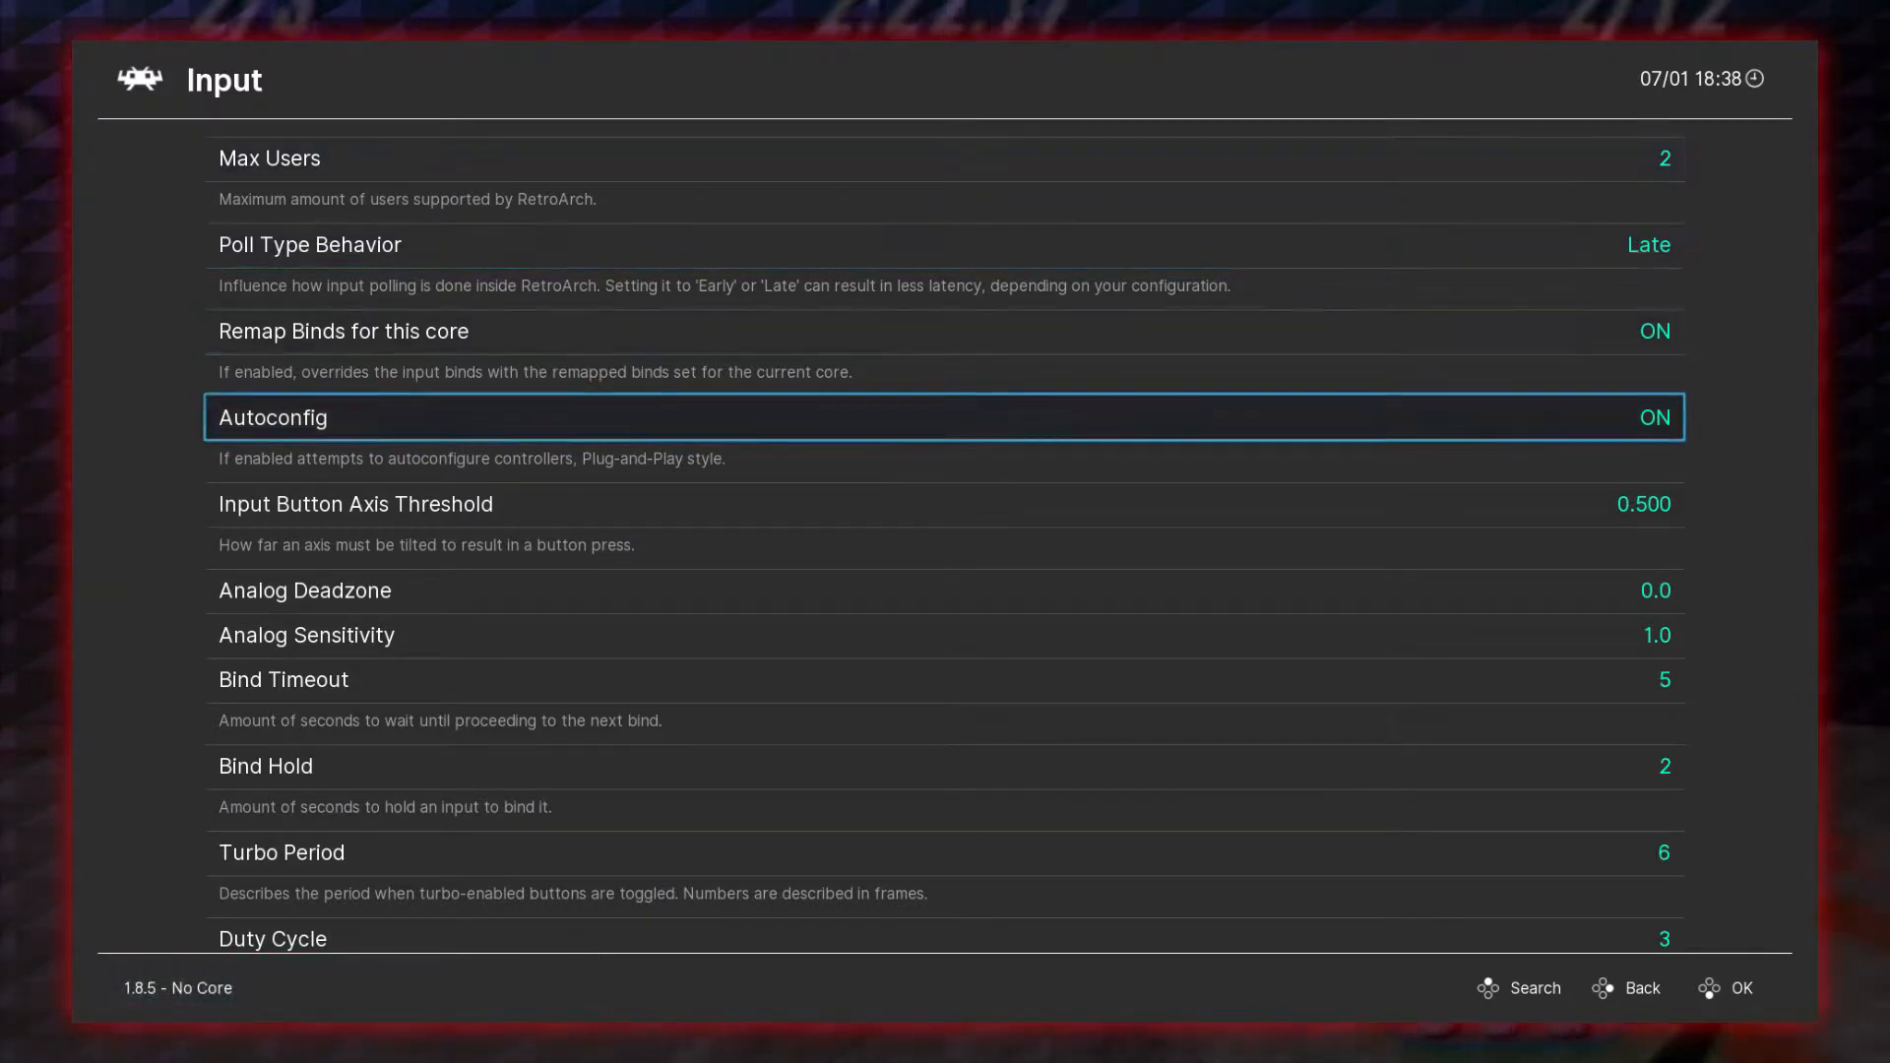
key("Down")
key("Down")
key("Down")
key("Down")
key("Down")
key("Down")
key("Down")
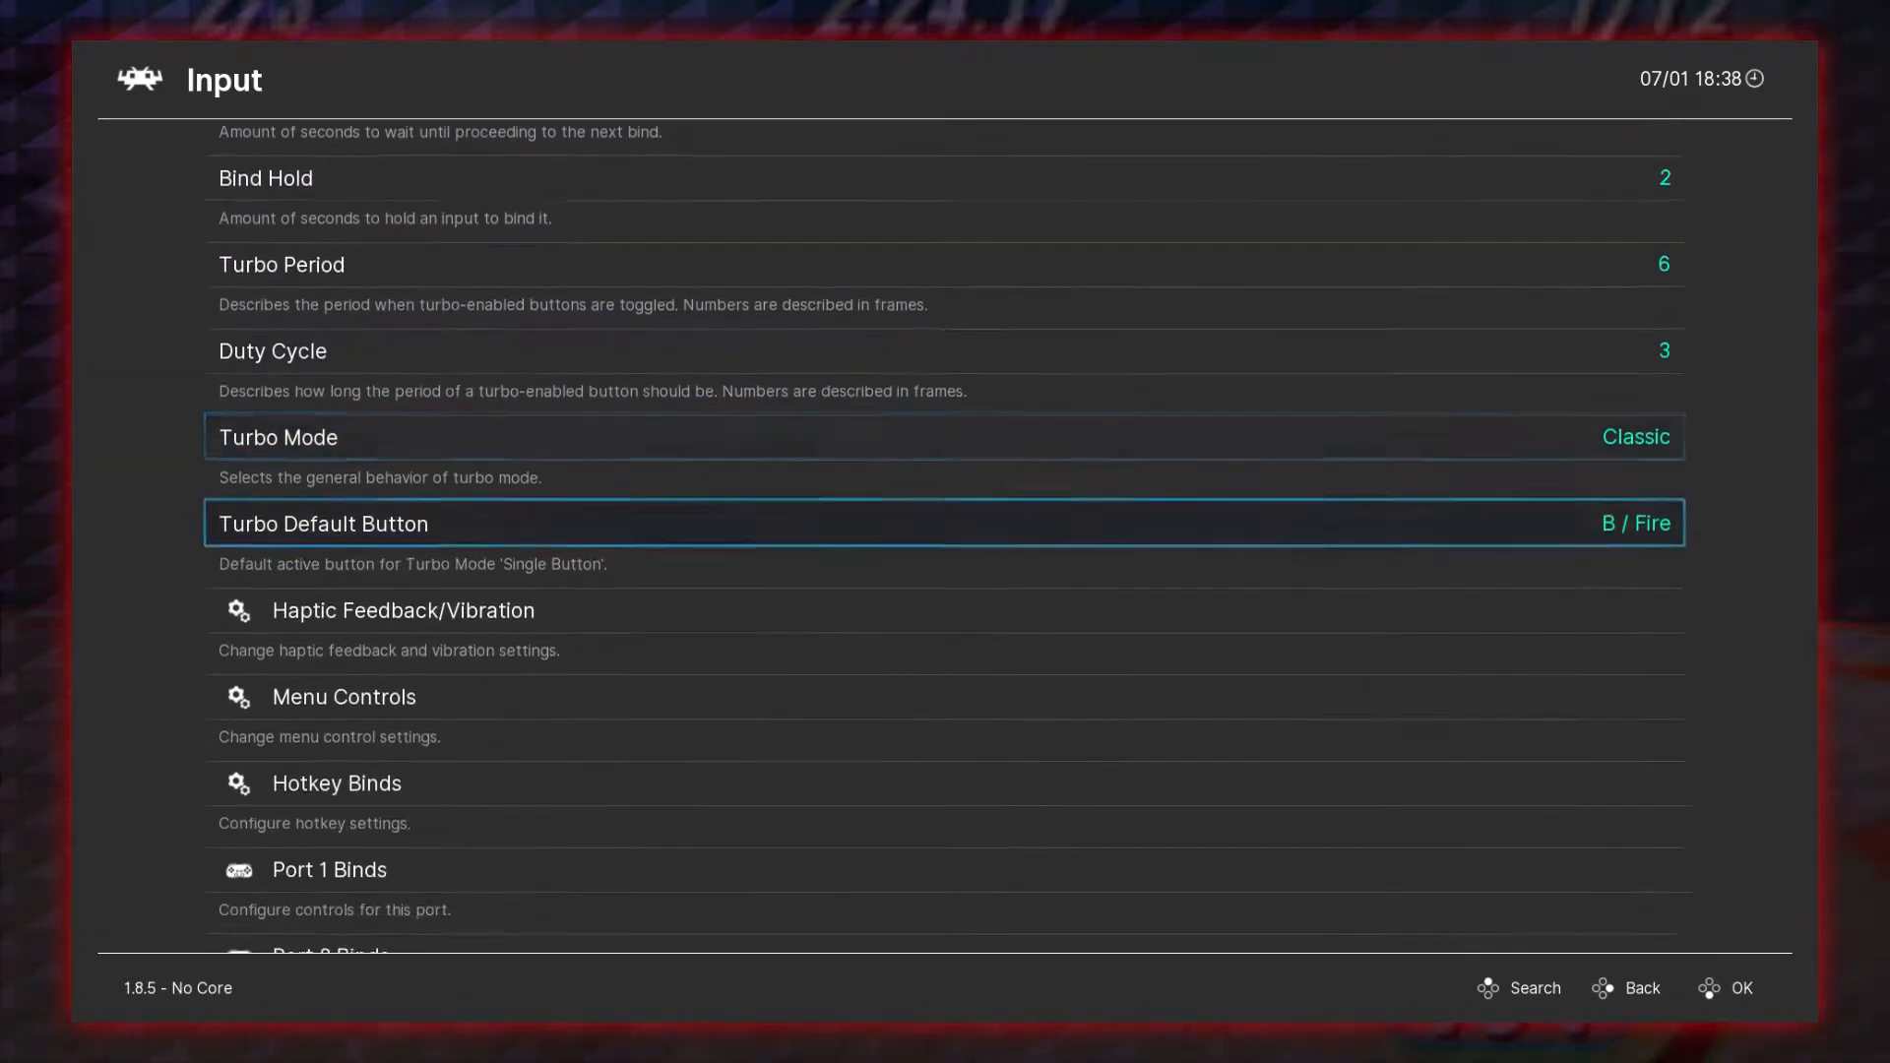
key("Down")
key("Down")
key("Down")
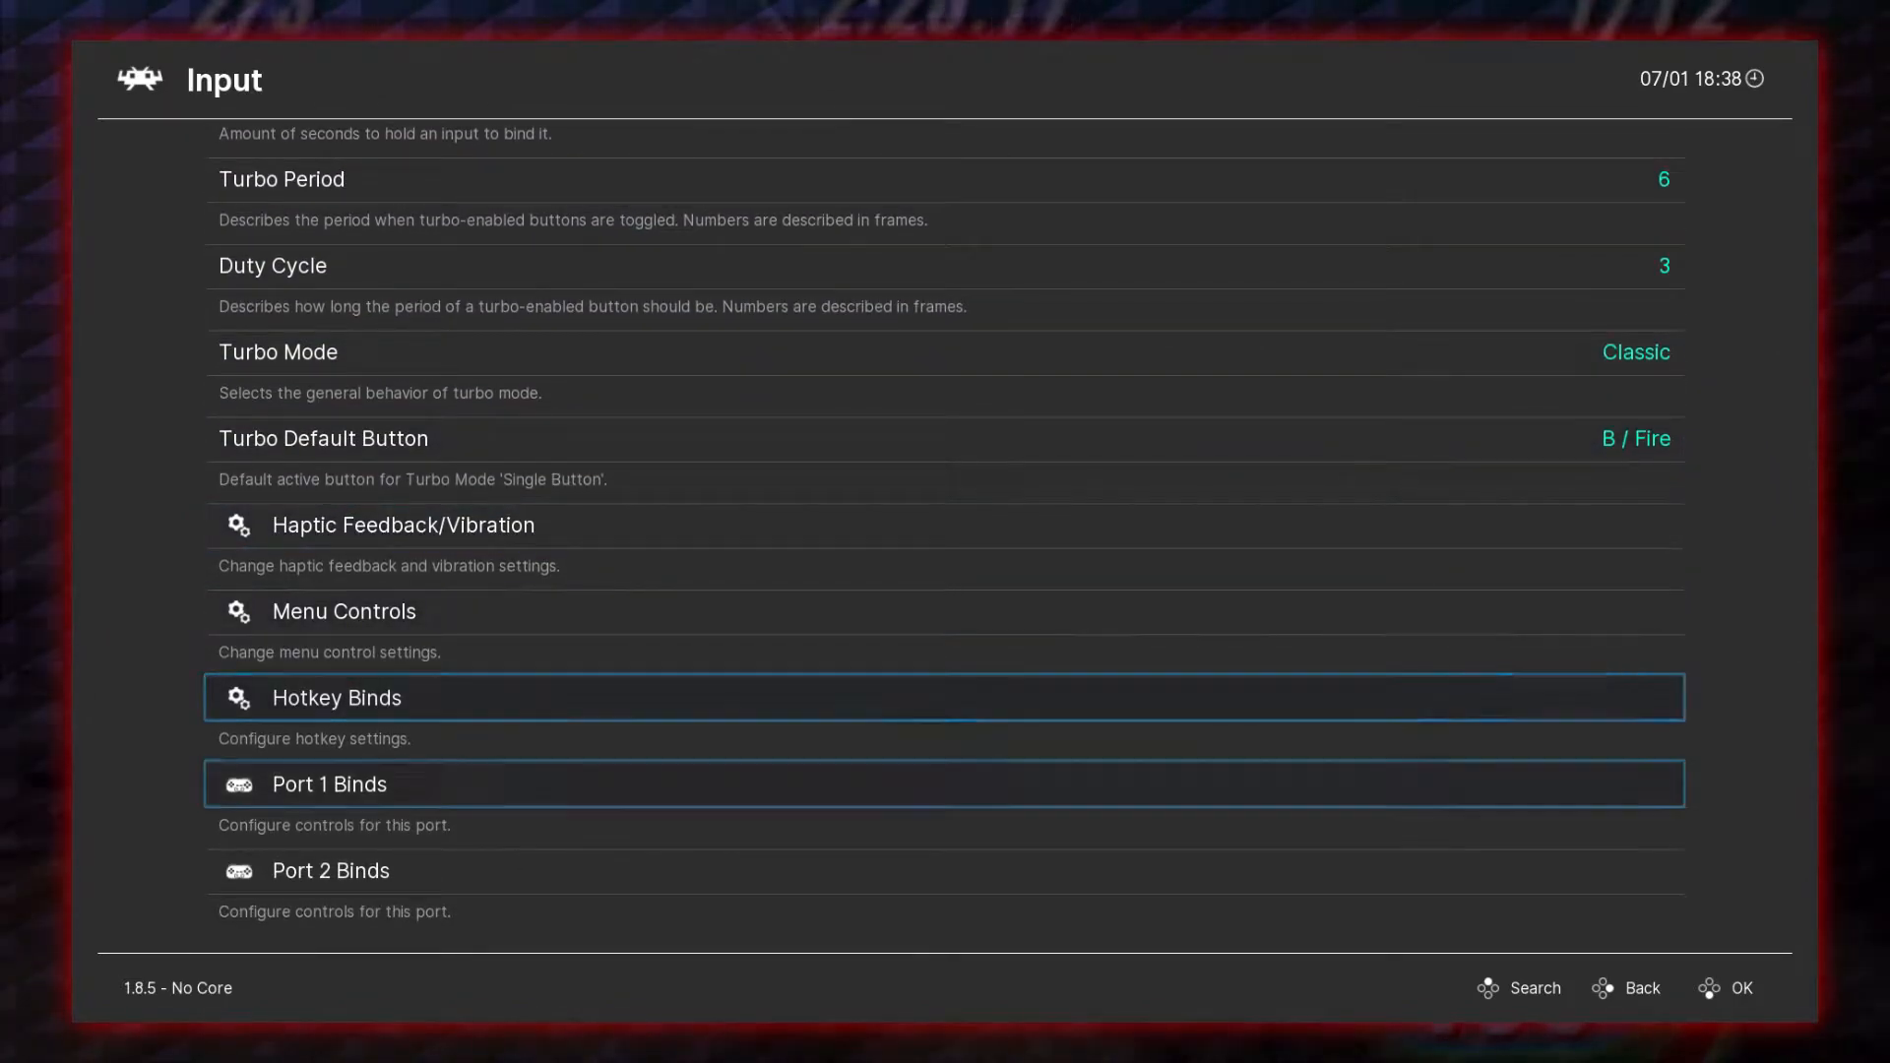
key("Up")
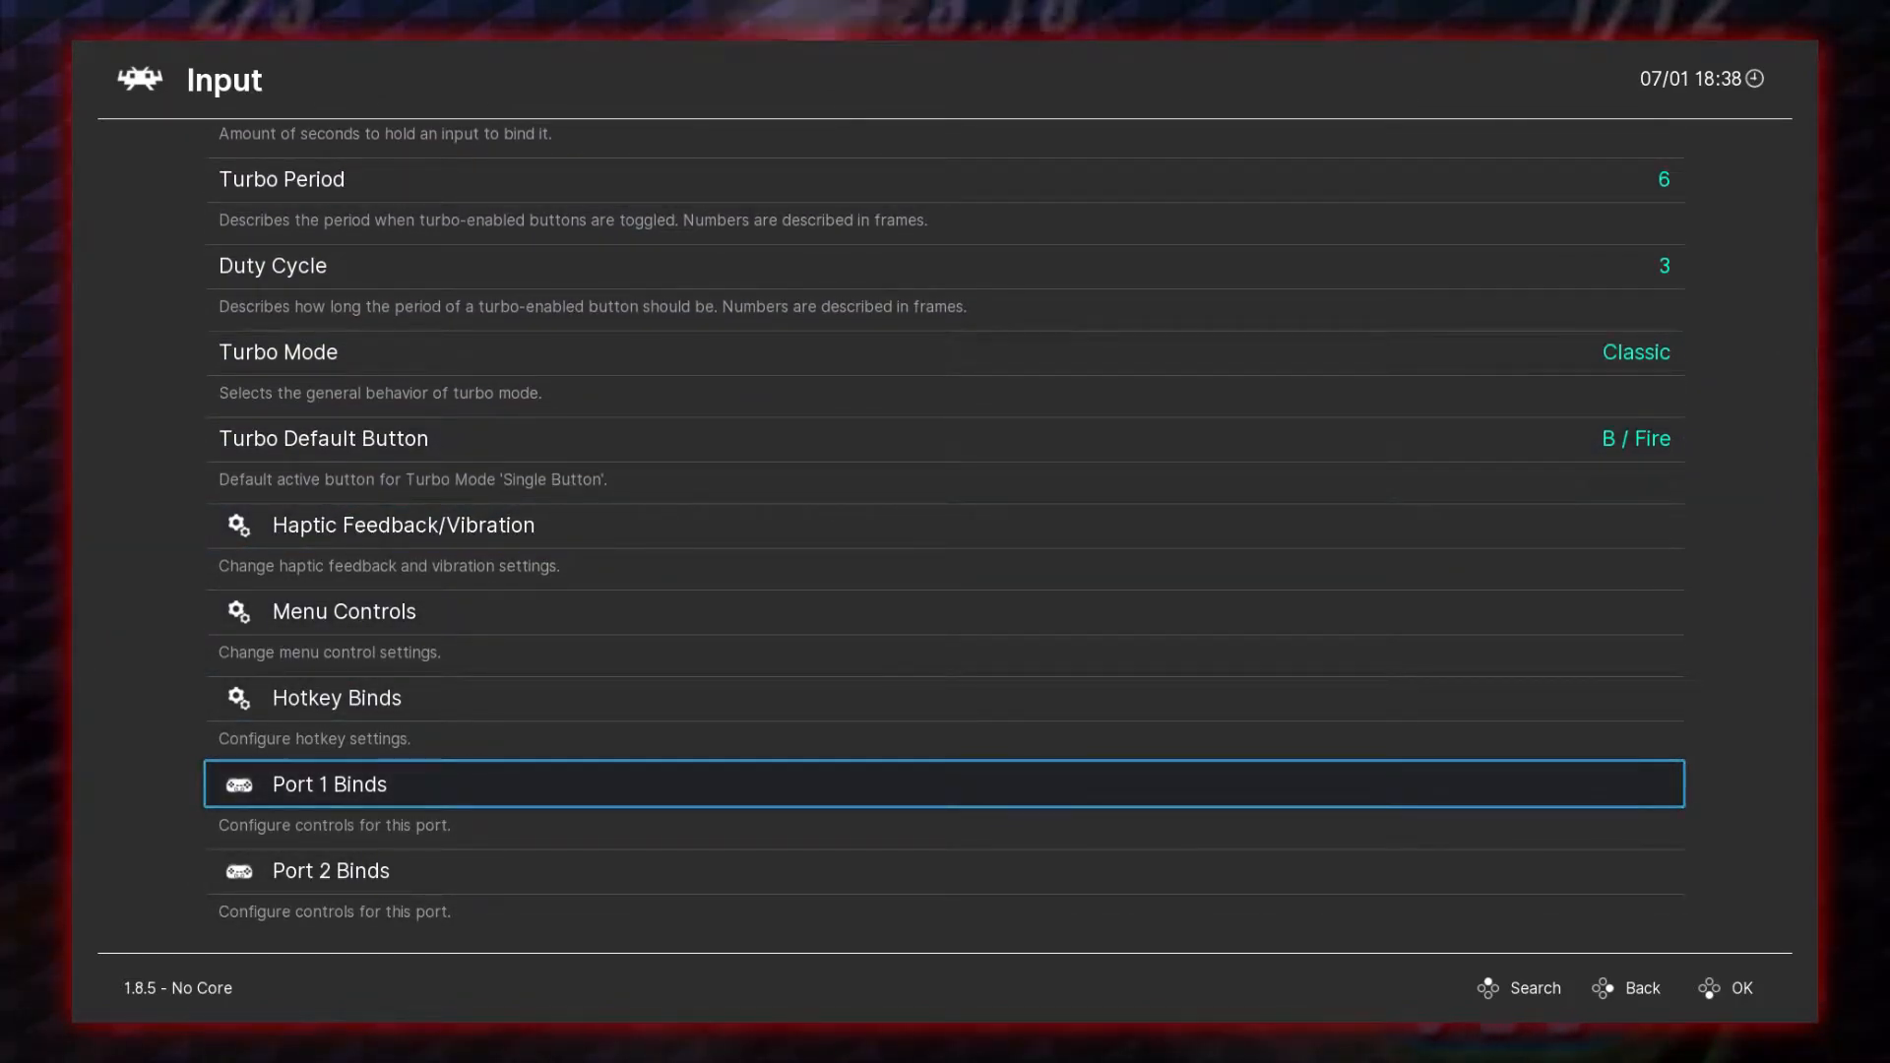
Examine the controller assignments on the Port 1 Binds page and return to the Input settings.
key("Return")
key("Down")
key("Down")
key("Down")
key("Down")
key("Down")
key("Down")
key("Down")
key("Down")
key("Down")
key("Down")
key("Down")
key("Down")
key("Down")
key("Down")
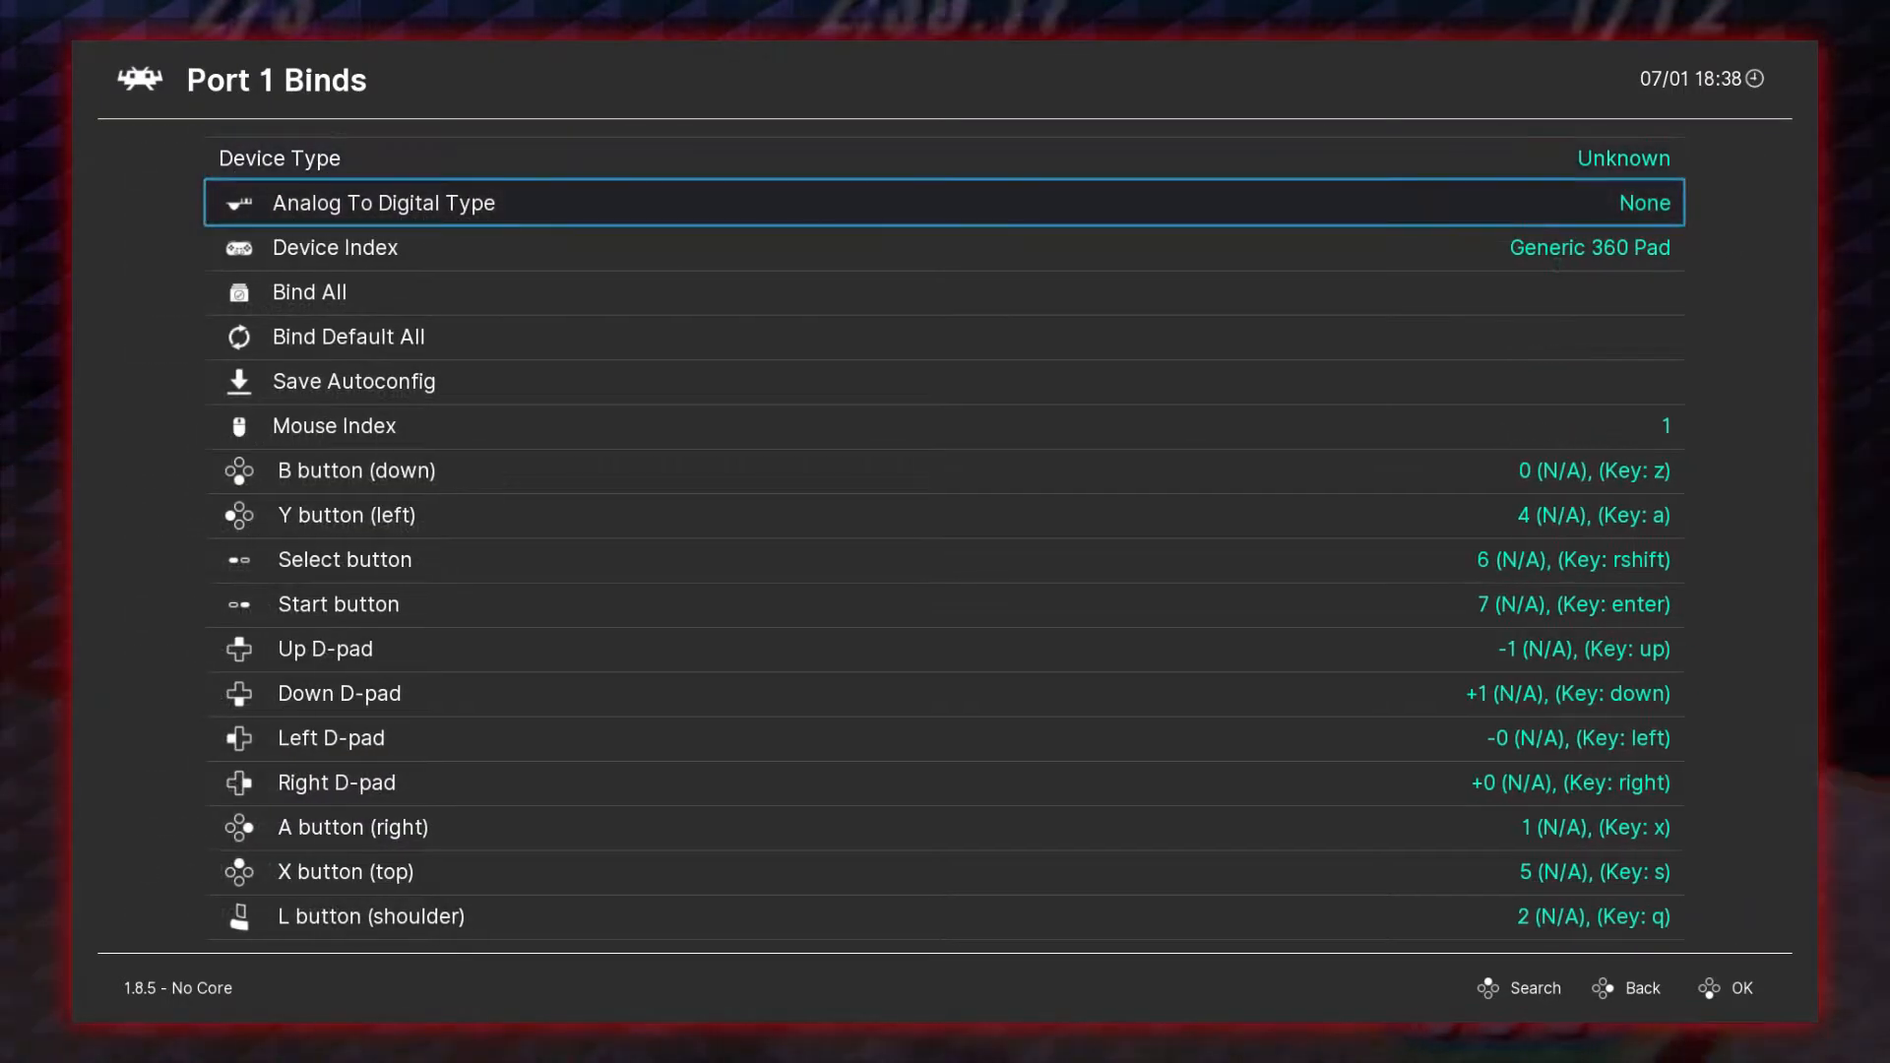
key("BackSpace")
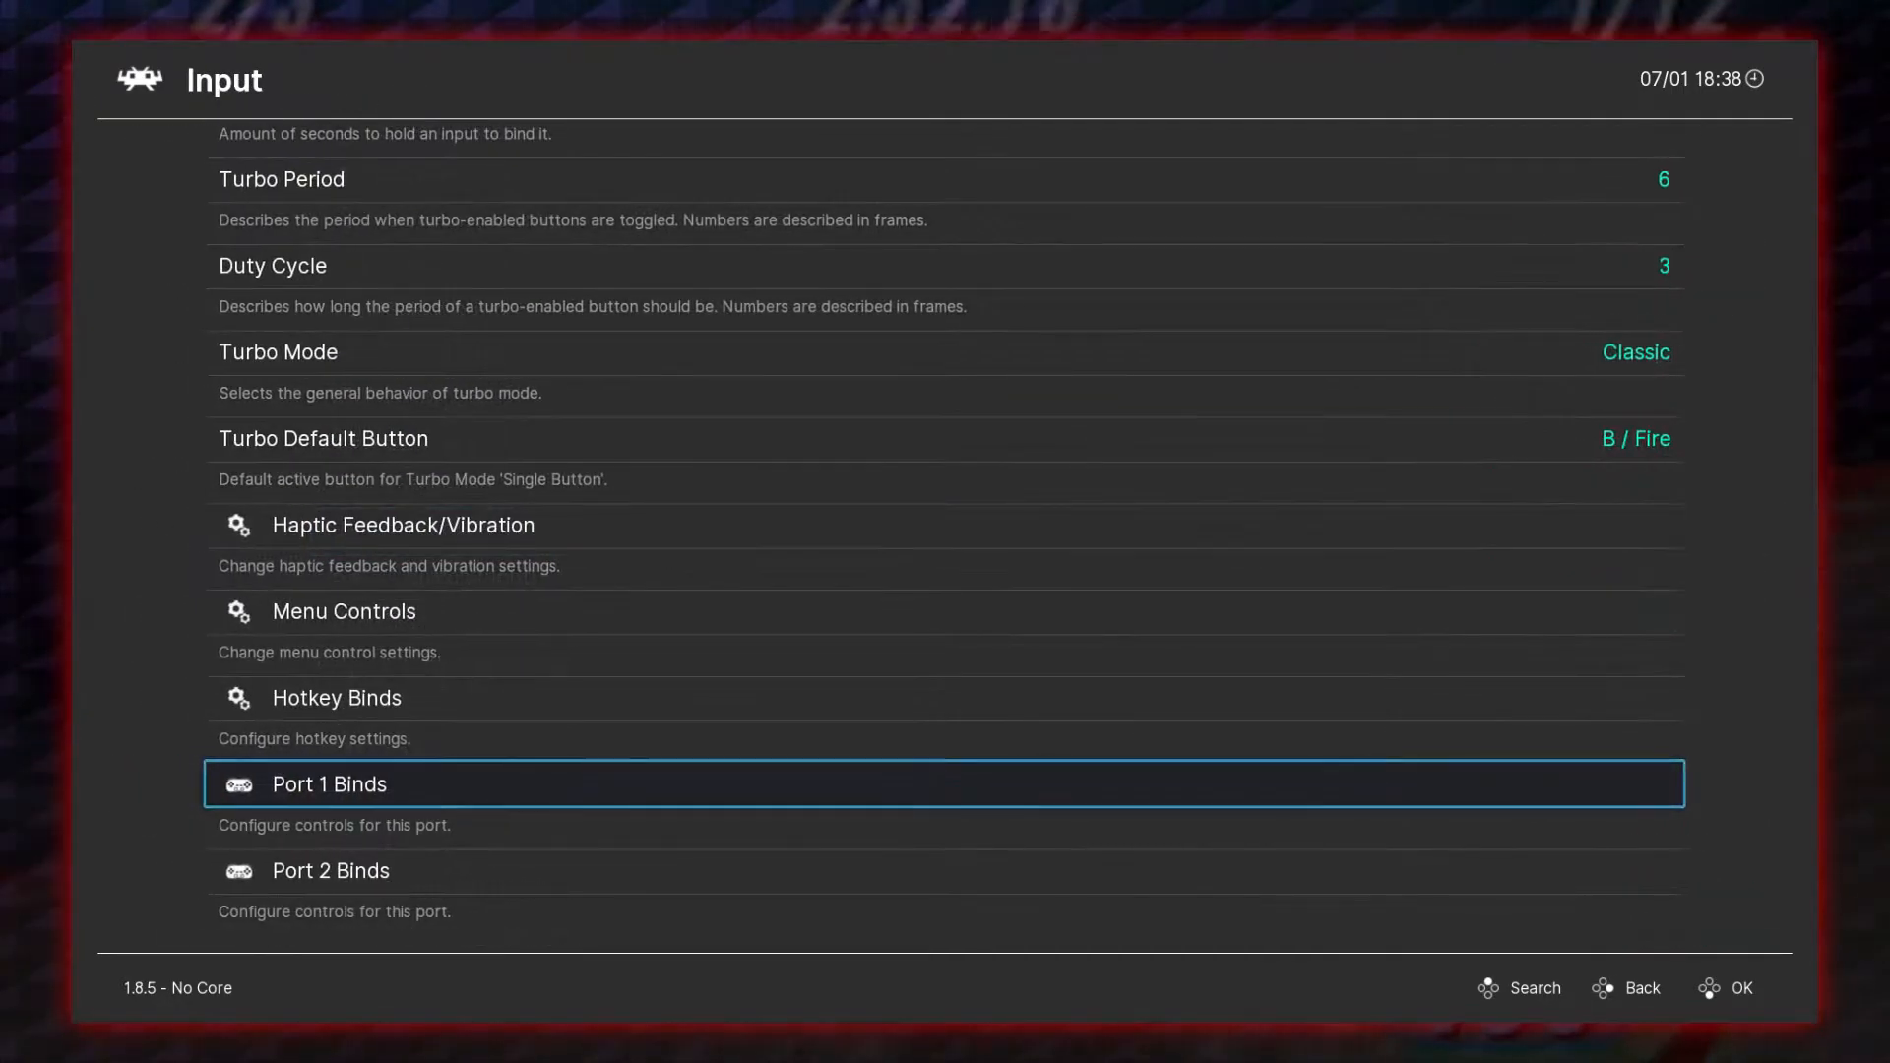
Open the Hotkey Binds page and examine the assignments down to the Hotkeys and Volume entries.
key("Up")
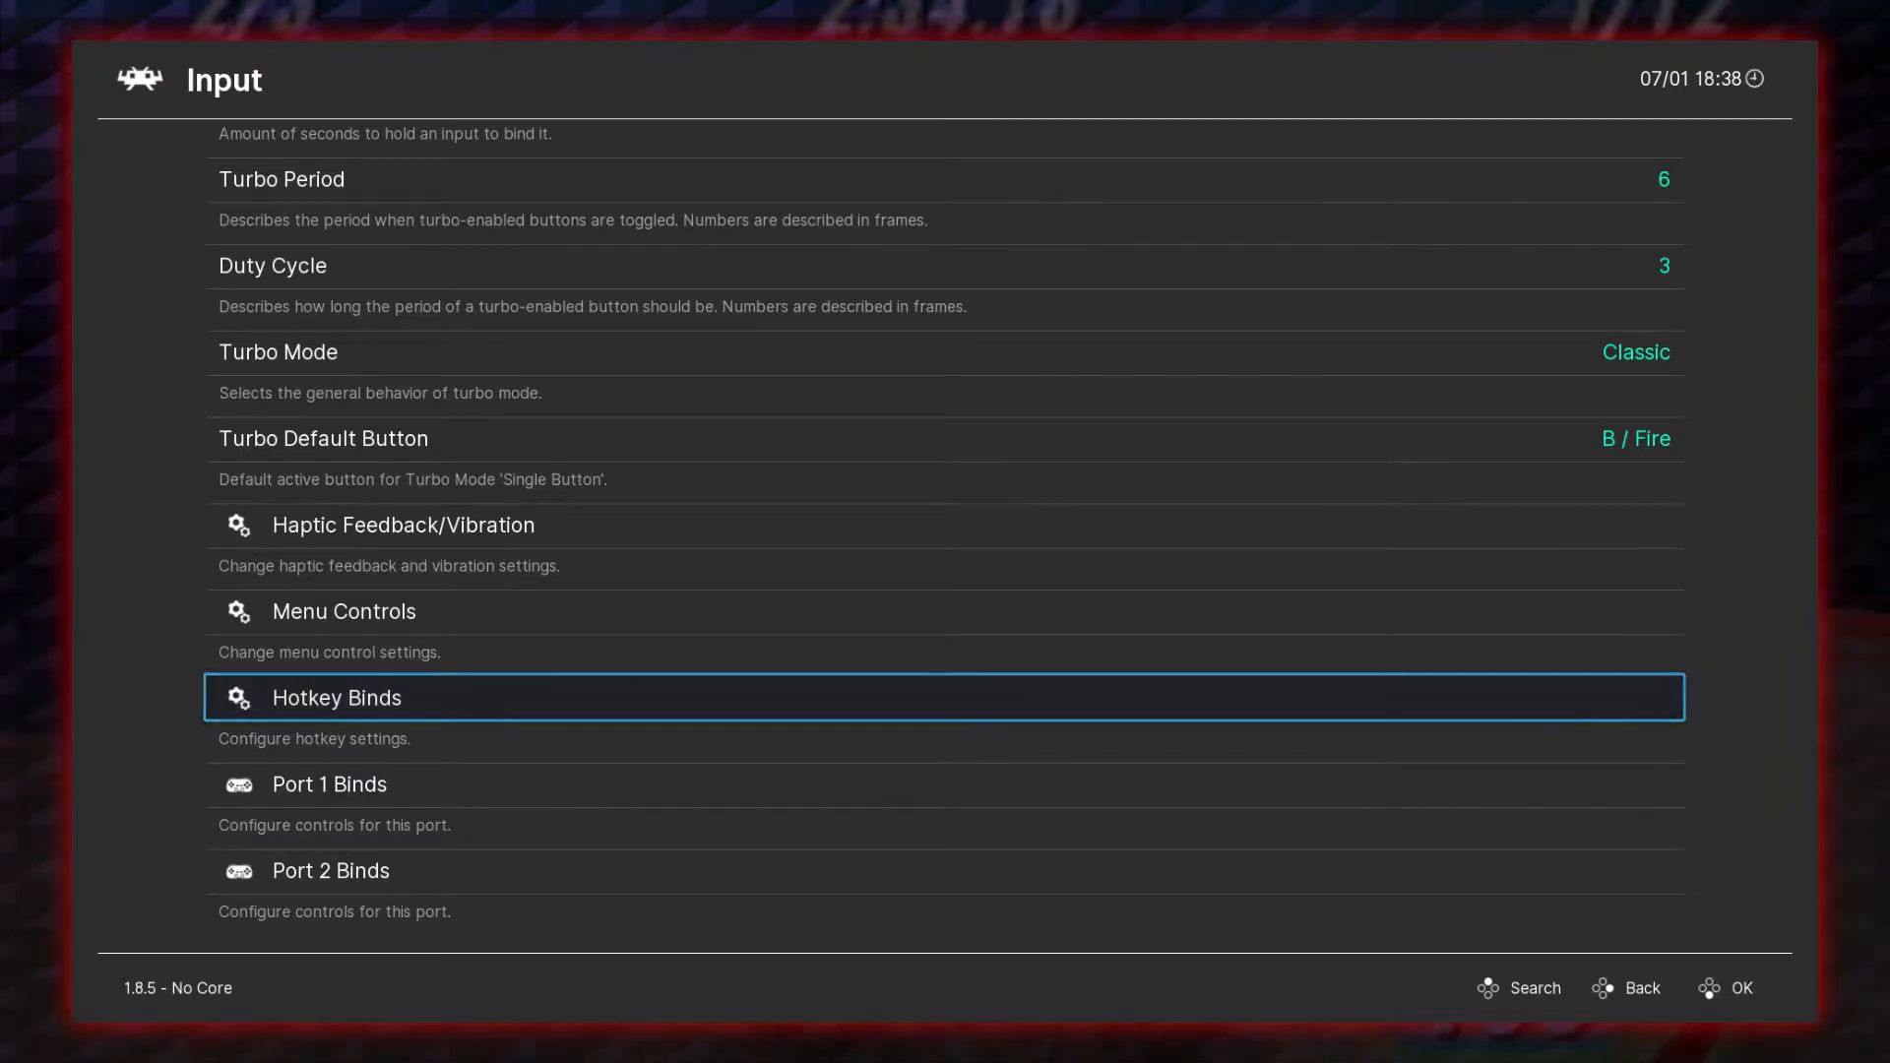
key("Return")
key("Down")
key("Down")
key("Down")
key("Down")
key("Down")
key("Down")
key("Down")
key("Down")
key("Down")
key("Down")
key("Down")
key("Down")
key("Down")
key("Down")
key("Down")
key("Down")
key("Down")
key("Down")
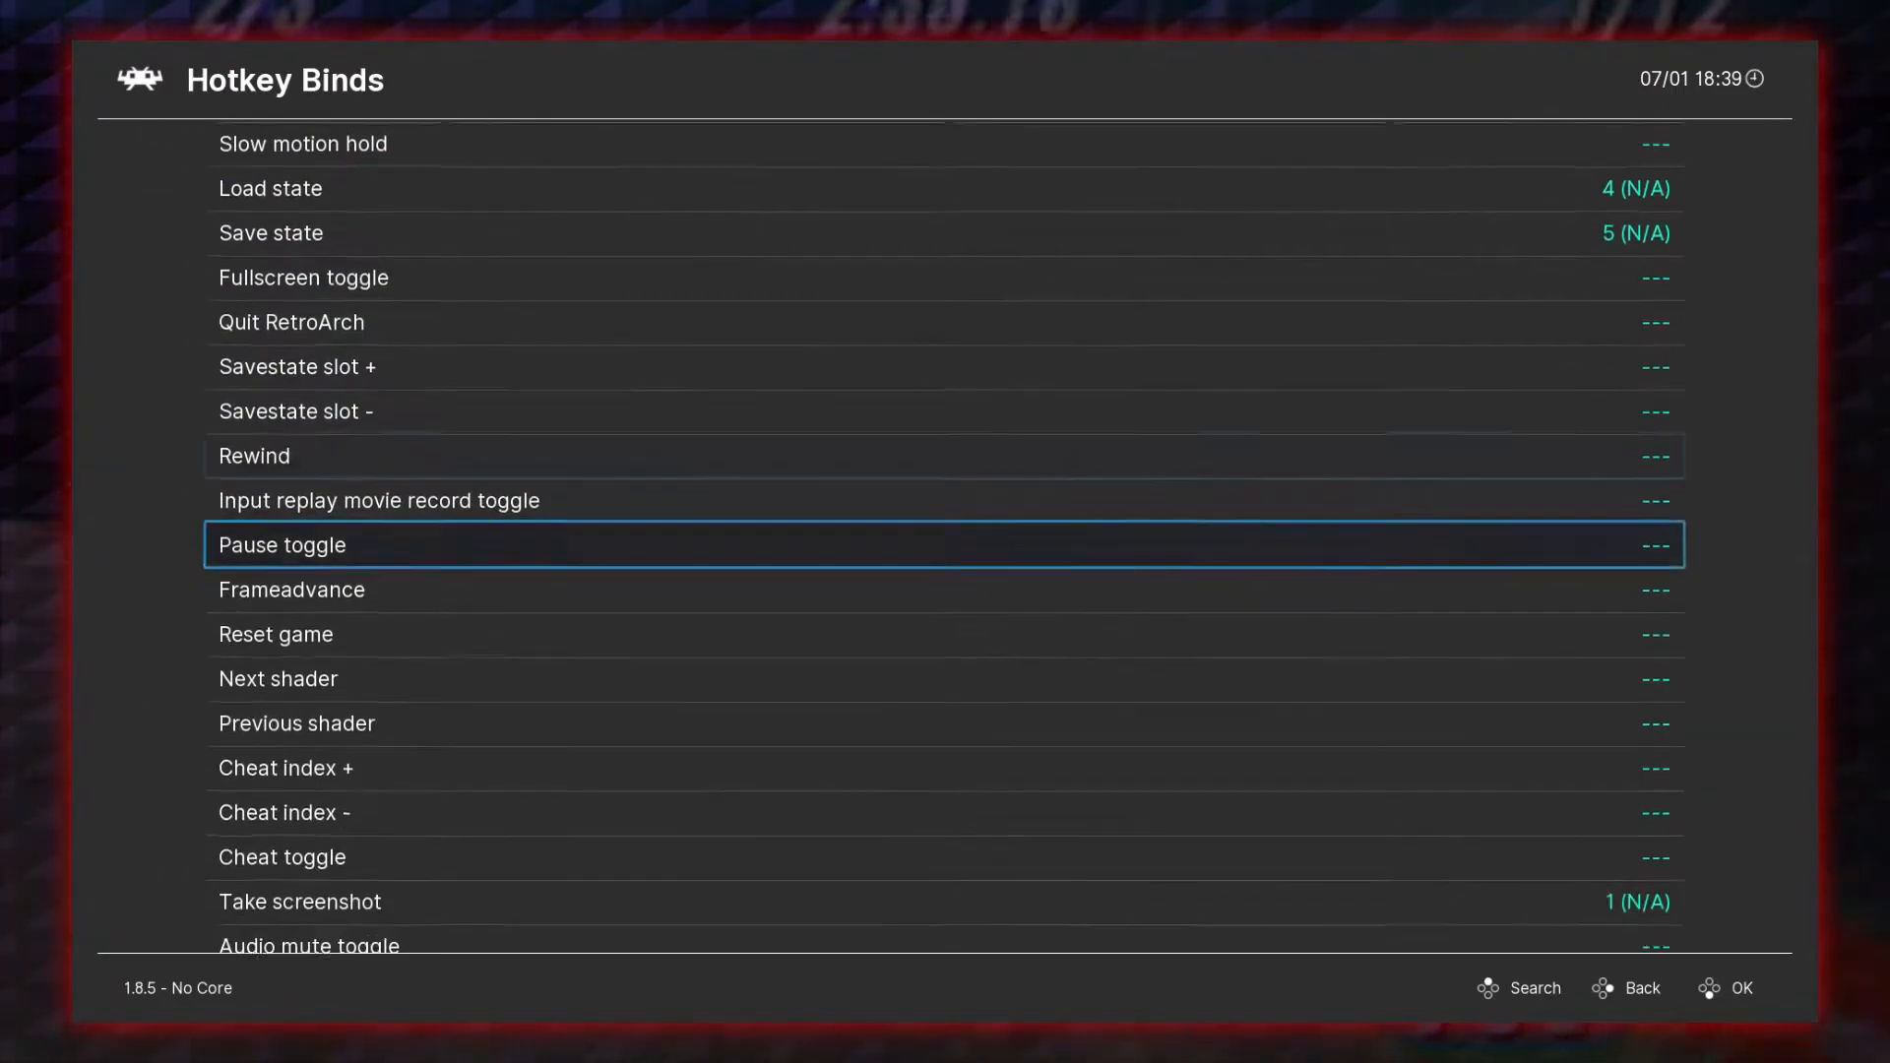
key("Down")
key("Down")
key("Down")
key("Down")
key("Down")
key("Down")
key("Down")
key("Down")
key("Down")
key("Down")
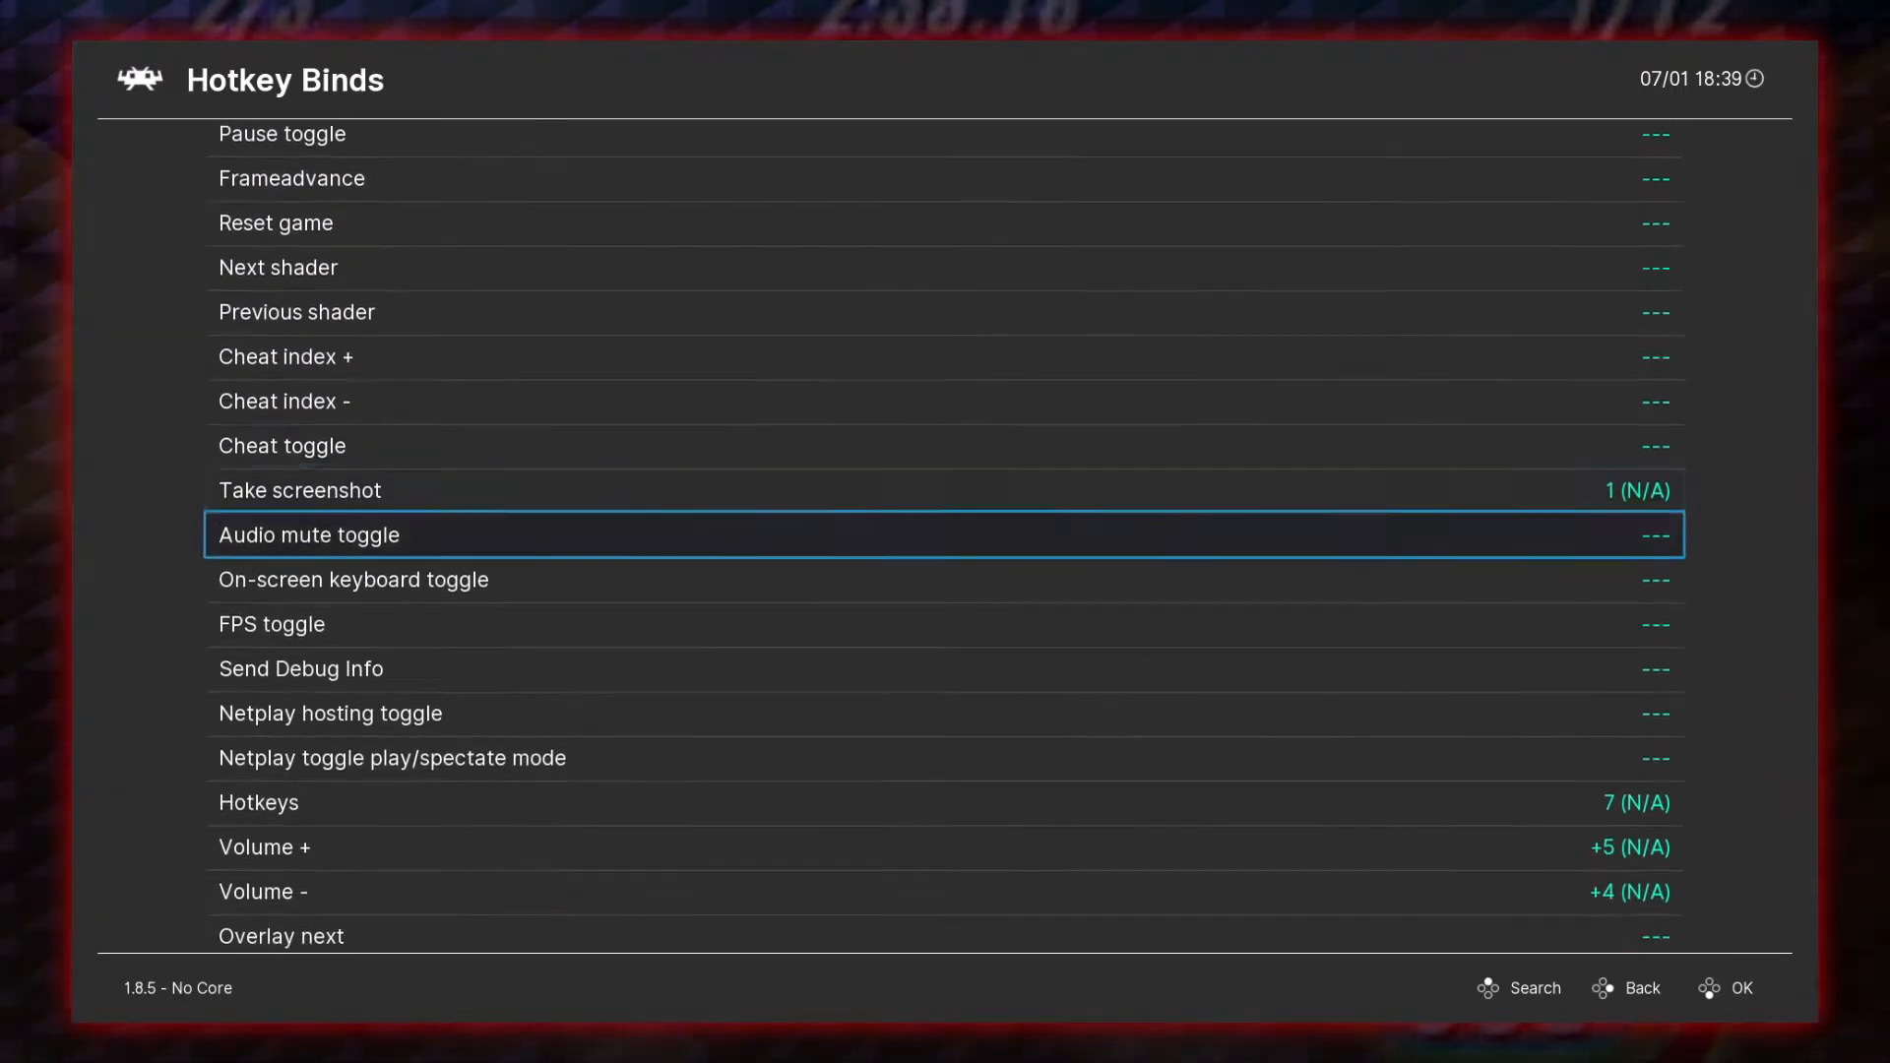
key("Down")
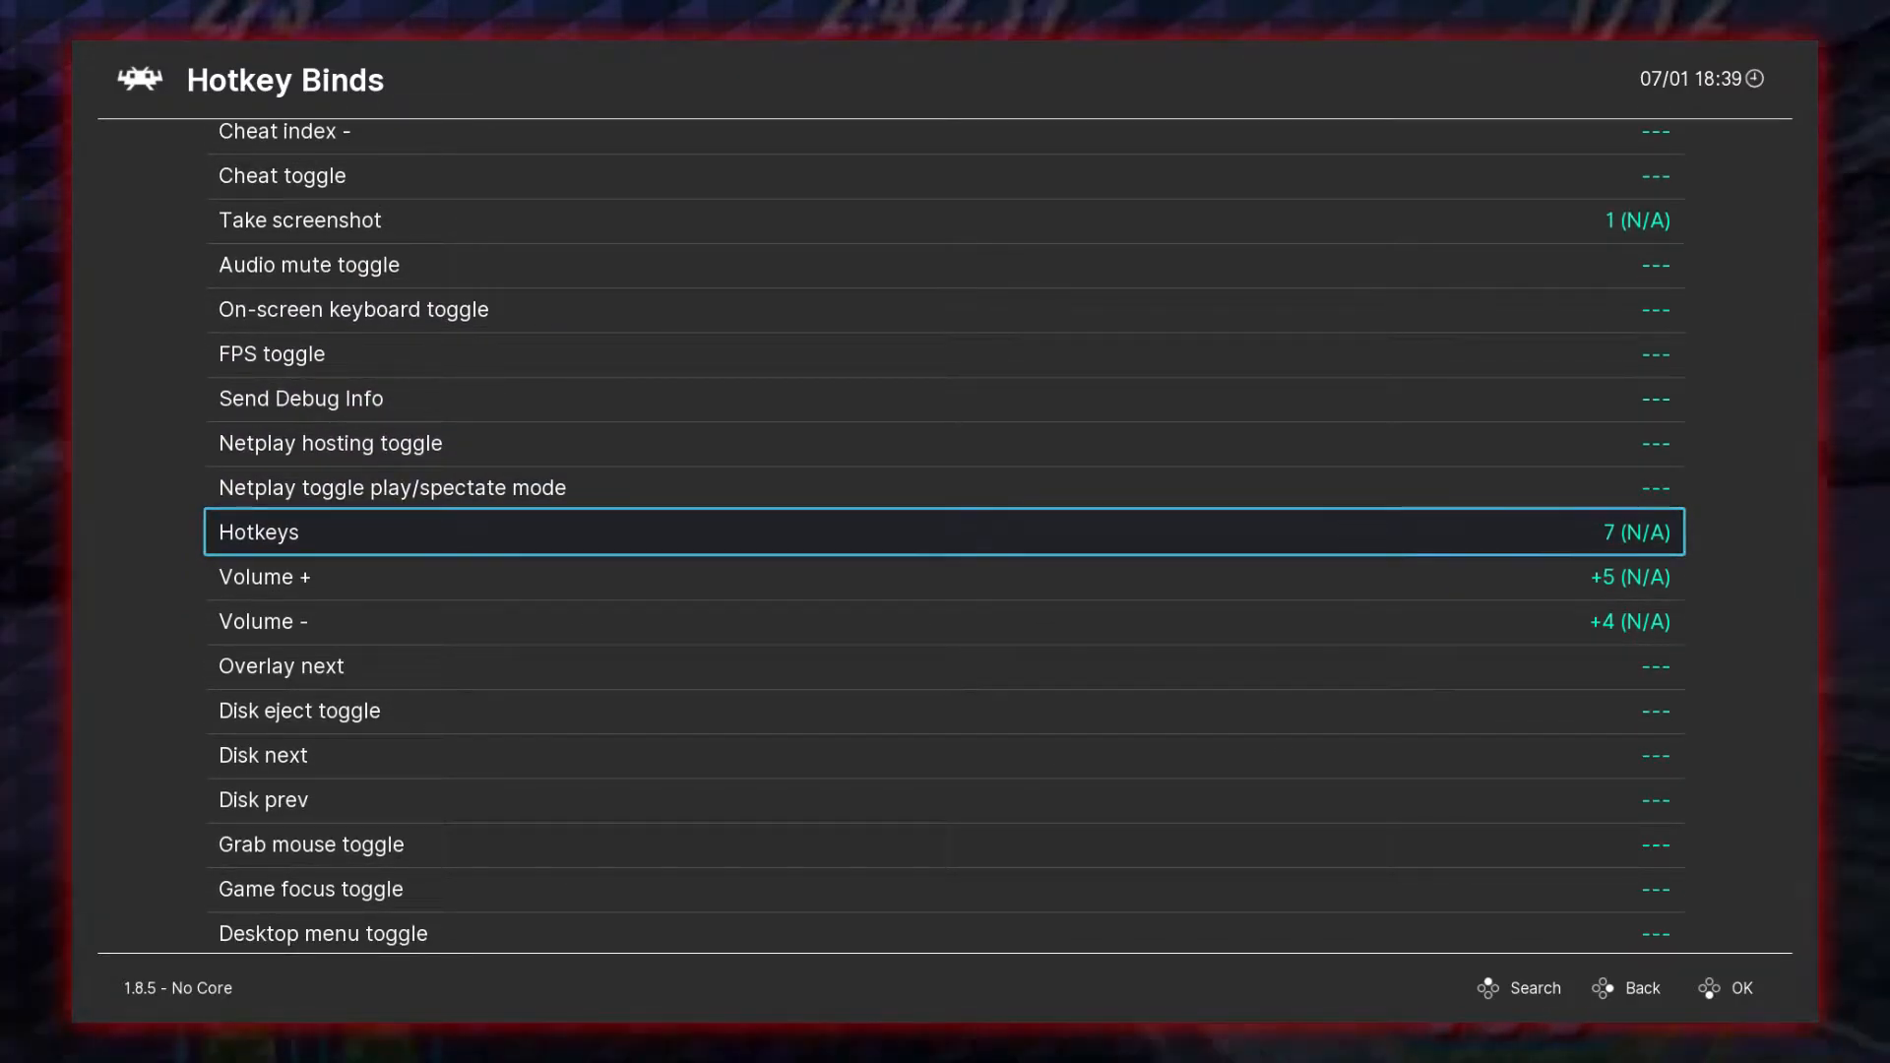
key("Down")
key("Up")
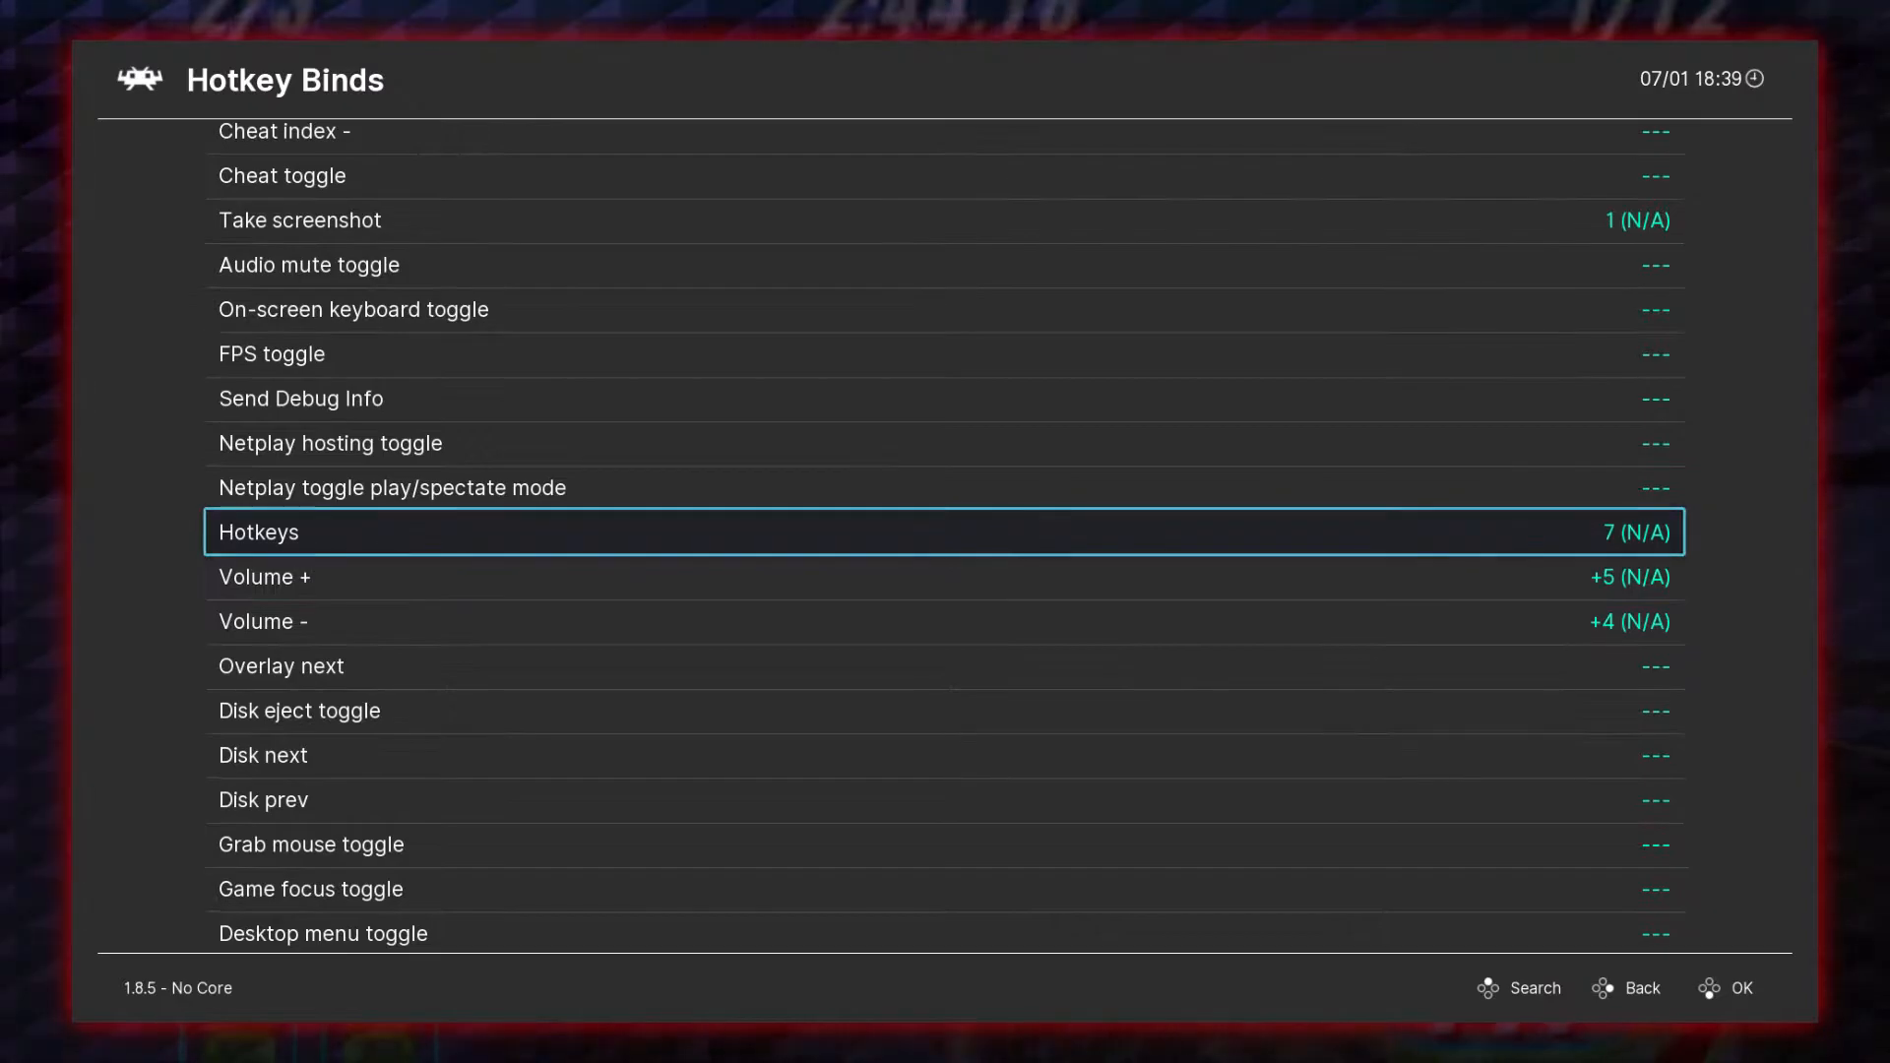
Go back up the hotkey list to examine the Save state, Load state and Menu Toggle Gamepad Combo assignments.
key("Down")
key("Up")
key("Up")
key("Up")
key("Up")
key("Up")
key("Up")
key("Up")
key("Up")
key("Up")
key("Up")
key("Up")
key("Up")
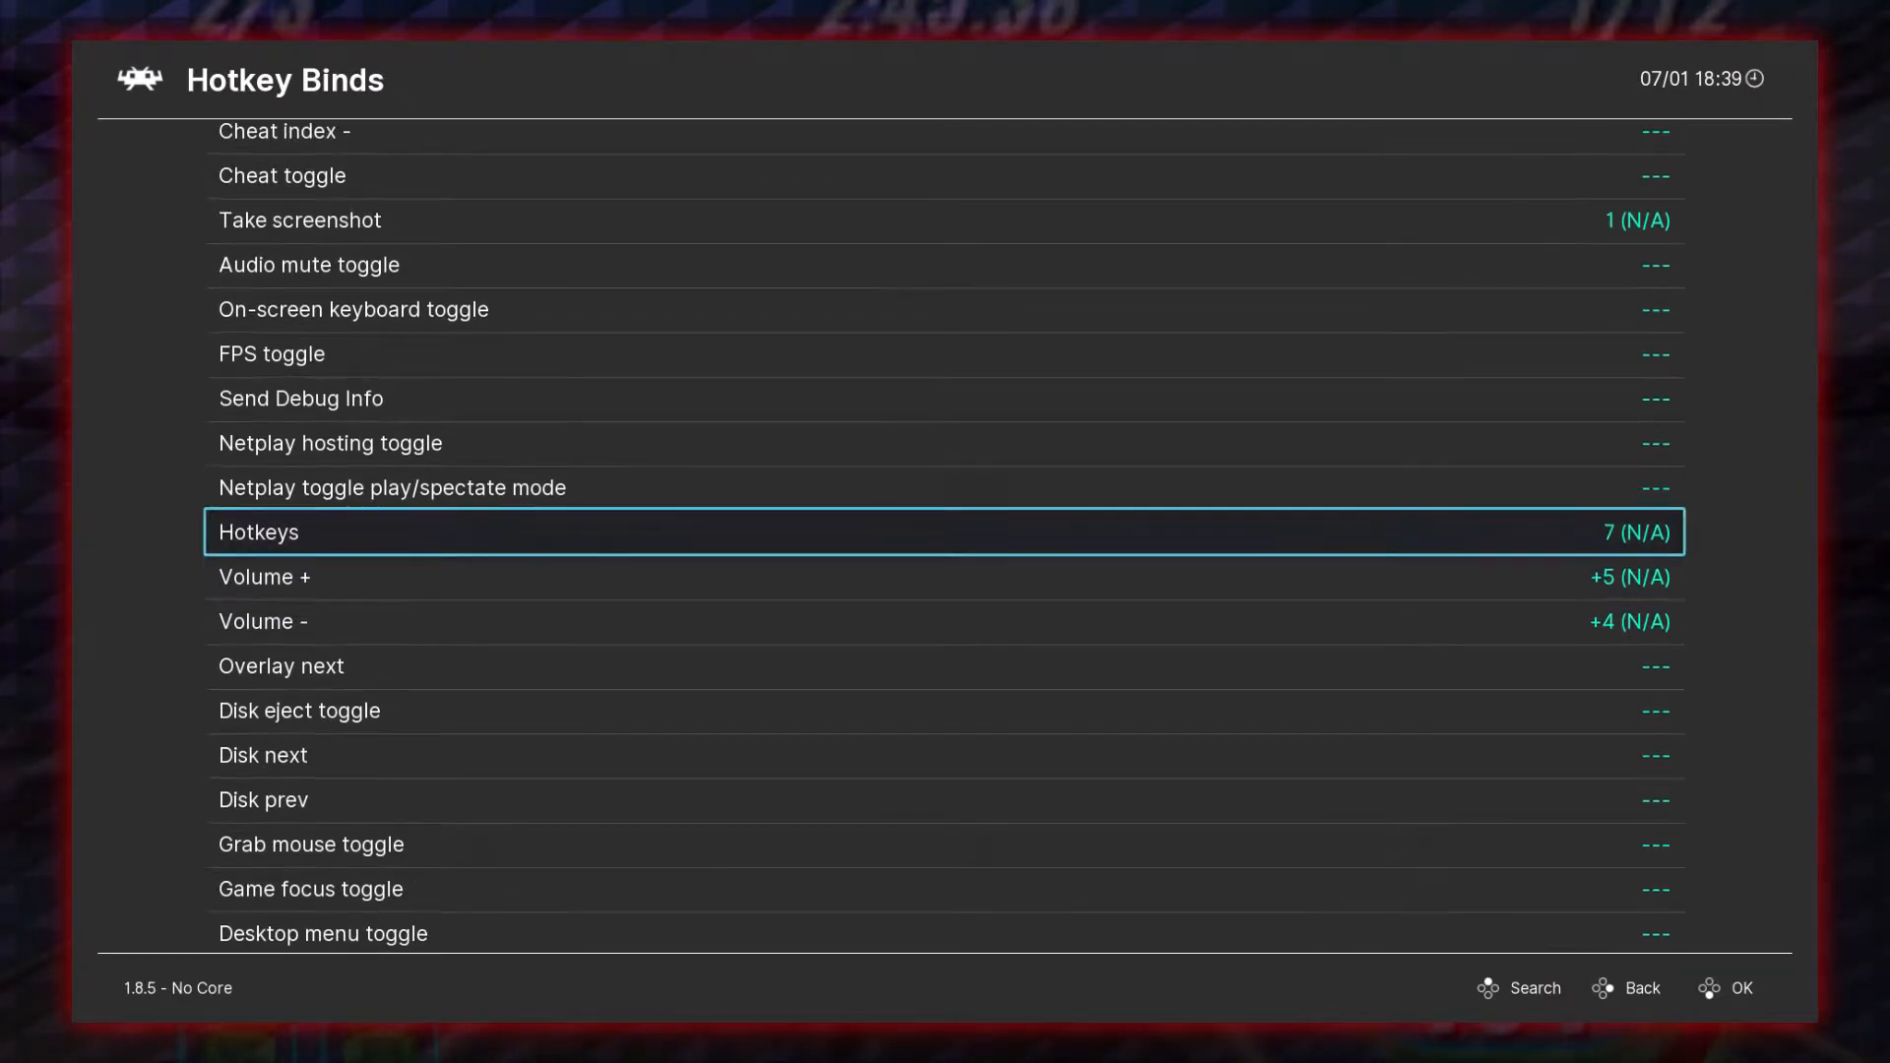
key("Up")
key("Up")
key("Up")
key("Up")
key("Up")
key("Up")
key("Up")
key("Up")
key("Up")
key("Up")
key("Up")
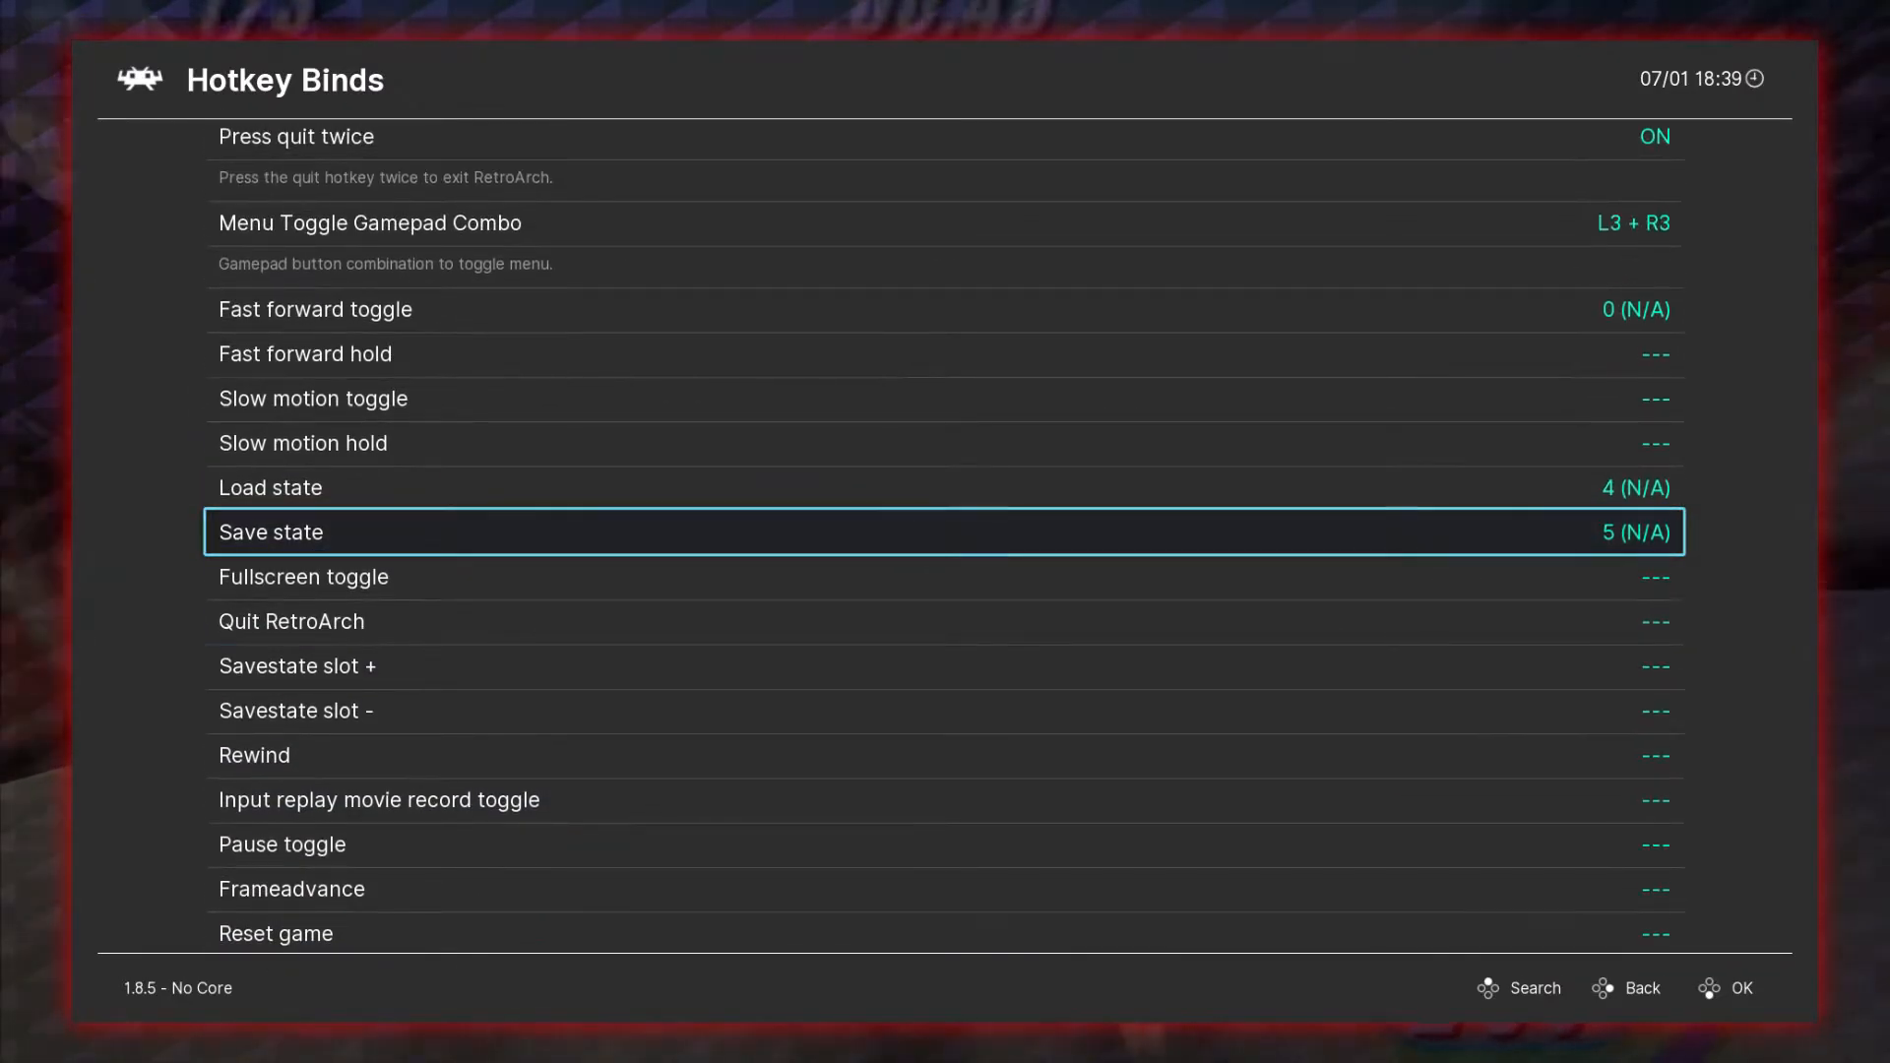
key("Up")
key("Down")
key("Up")
key("Up")
key("Up")
key("Up")
key("Up")
key("Up")
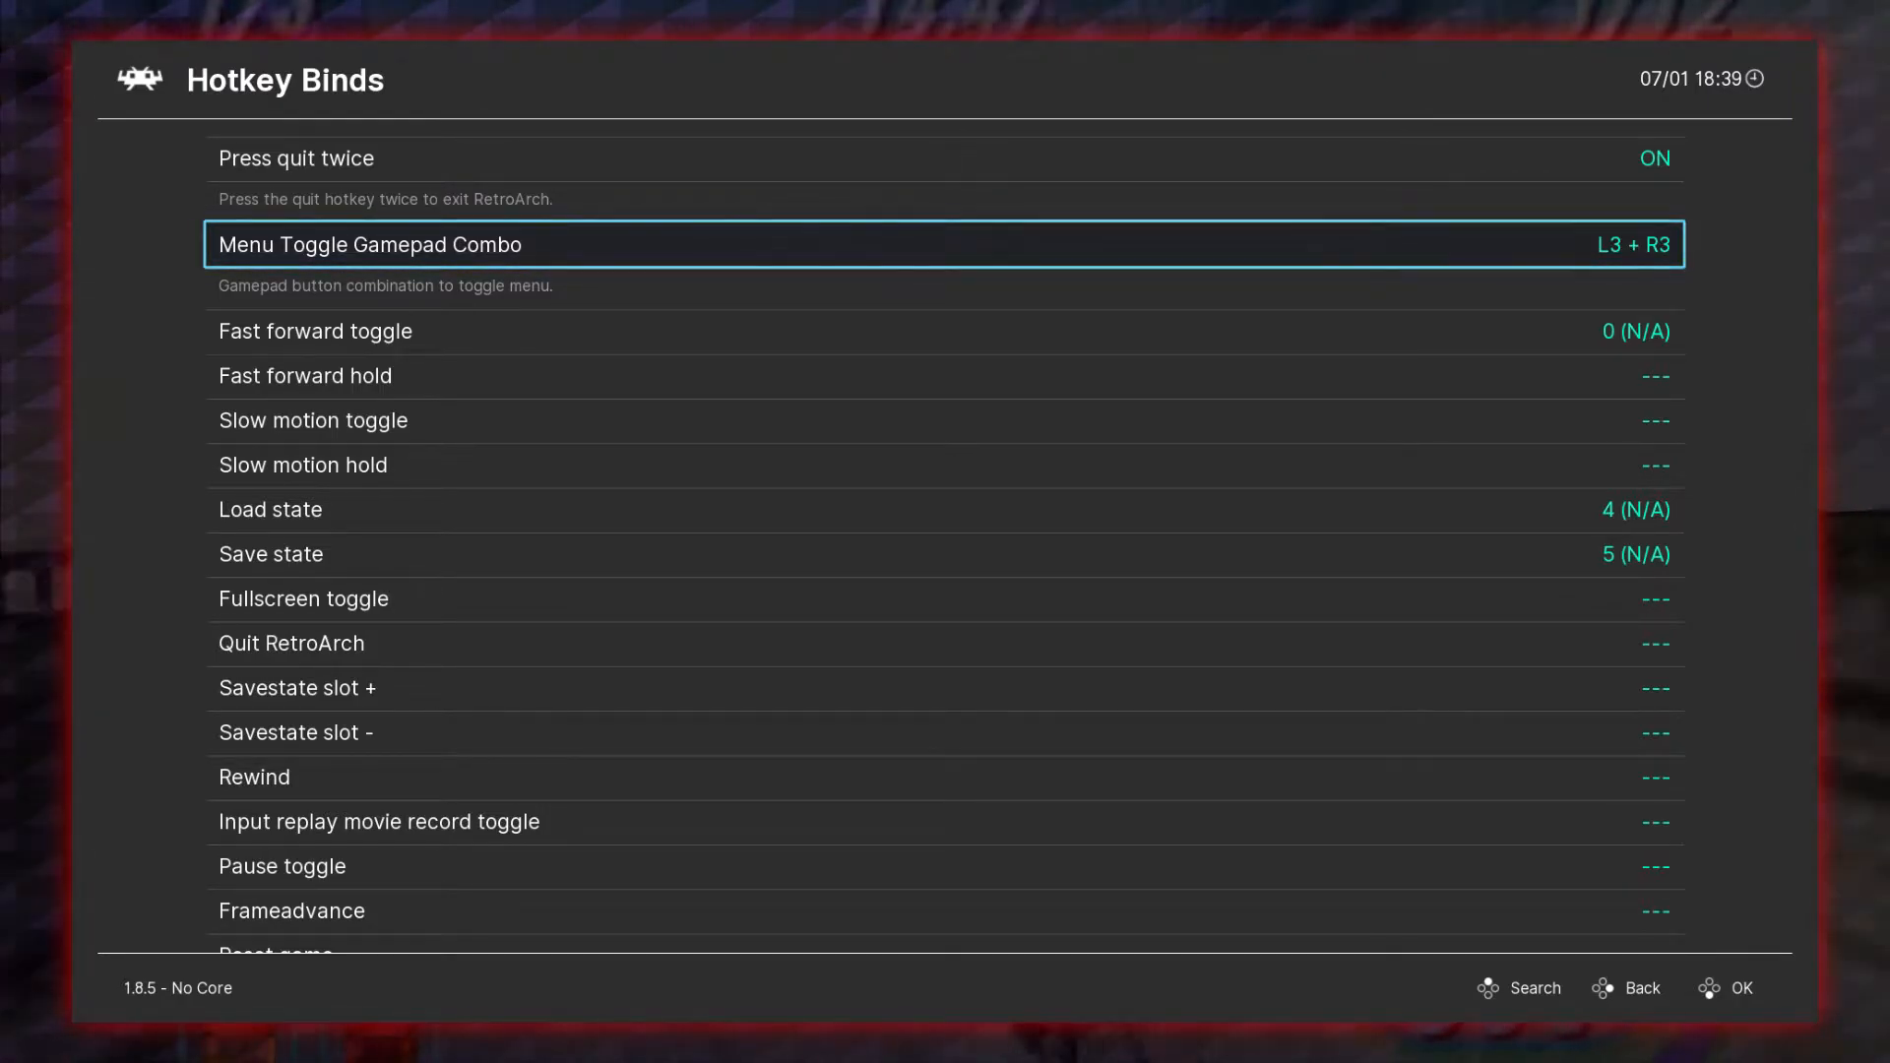
Leave the Hotkey Binds and Input settings and switch to the Main Menu category.
key("BackSpace")
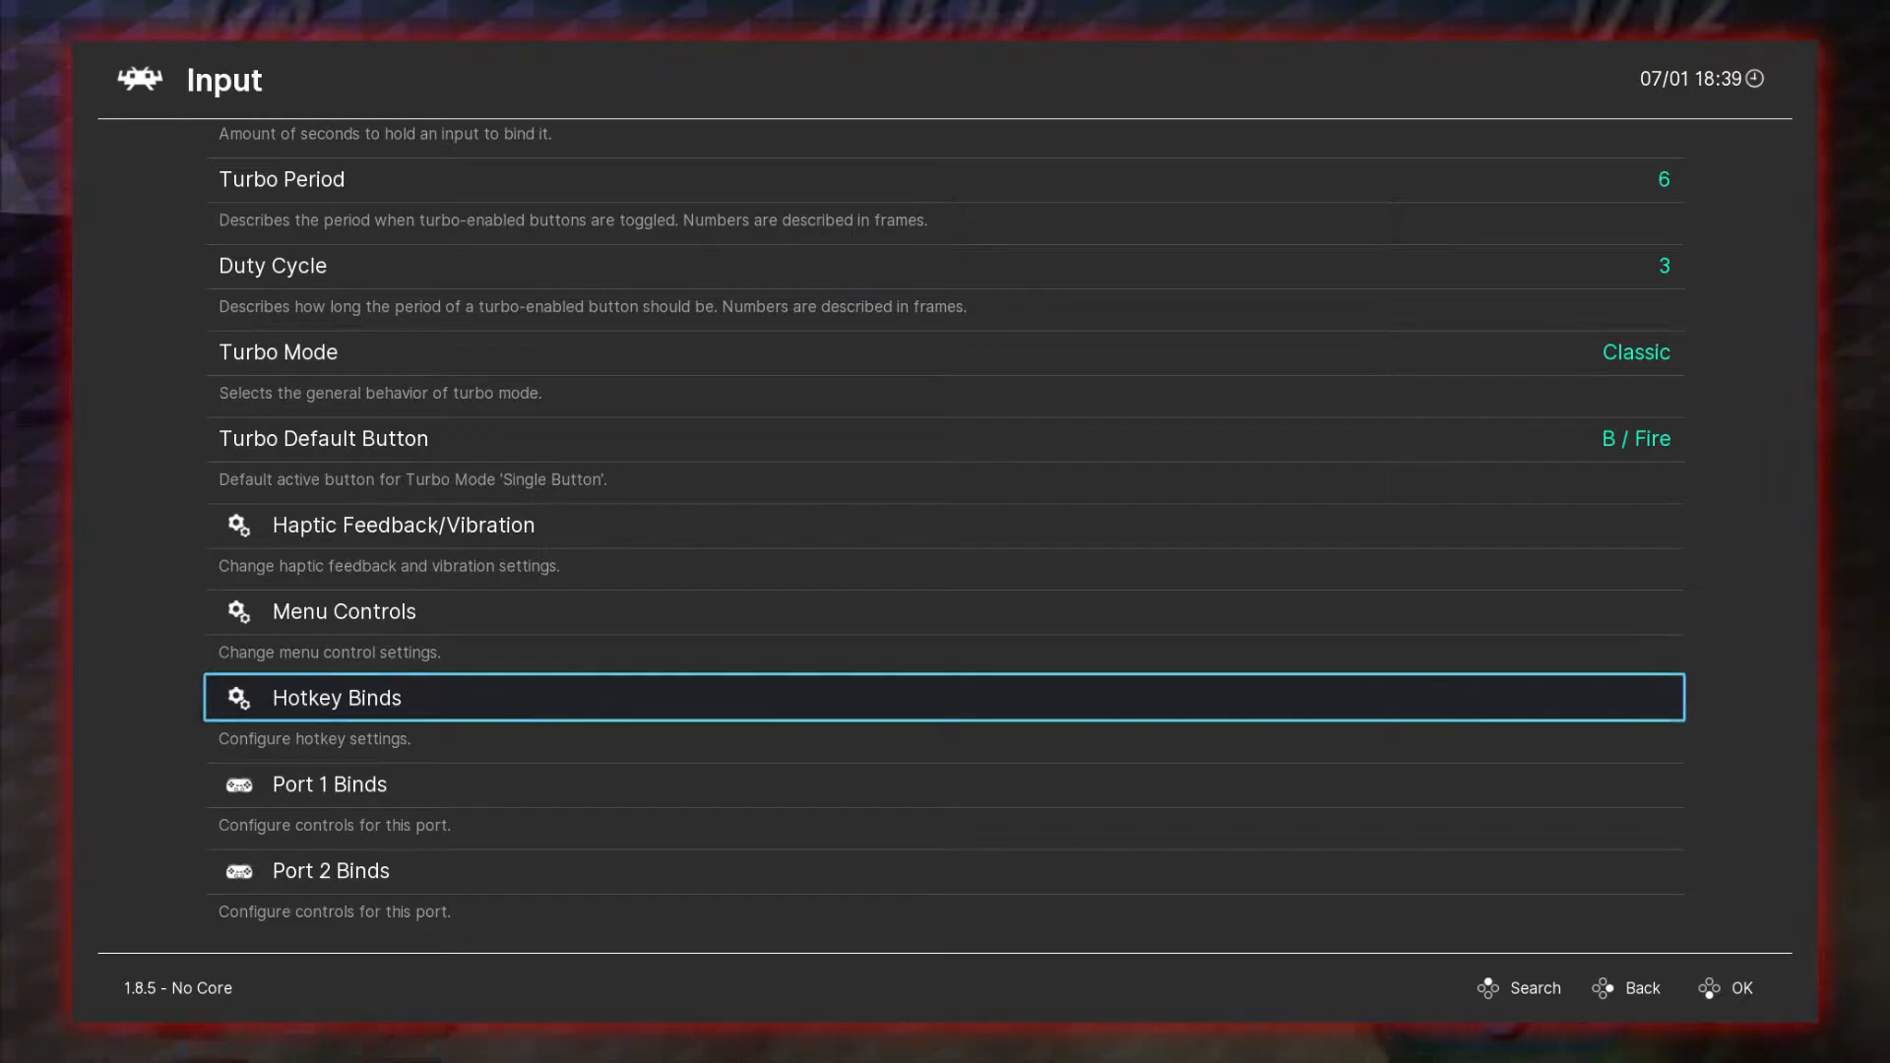
key("BackSpace")
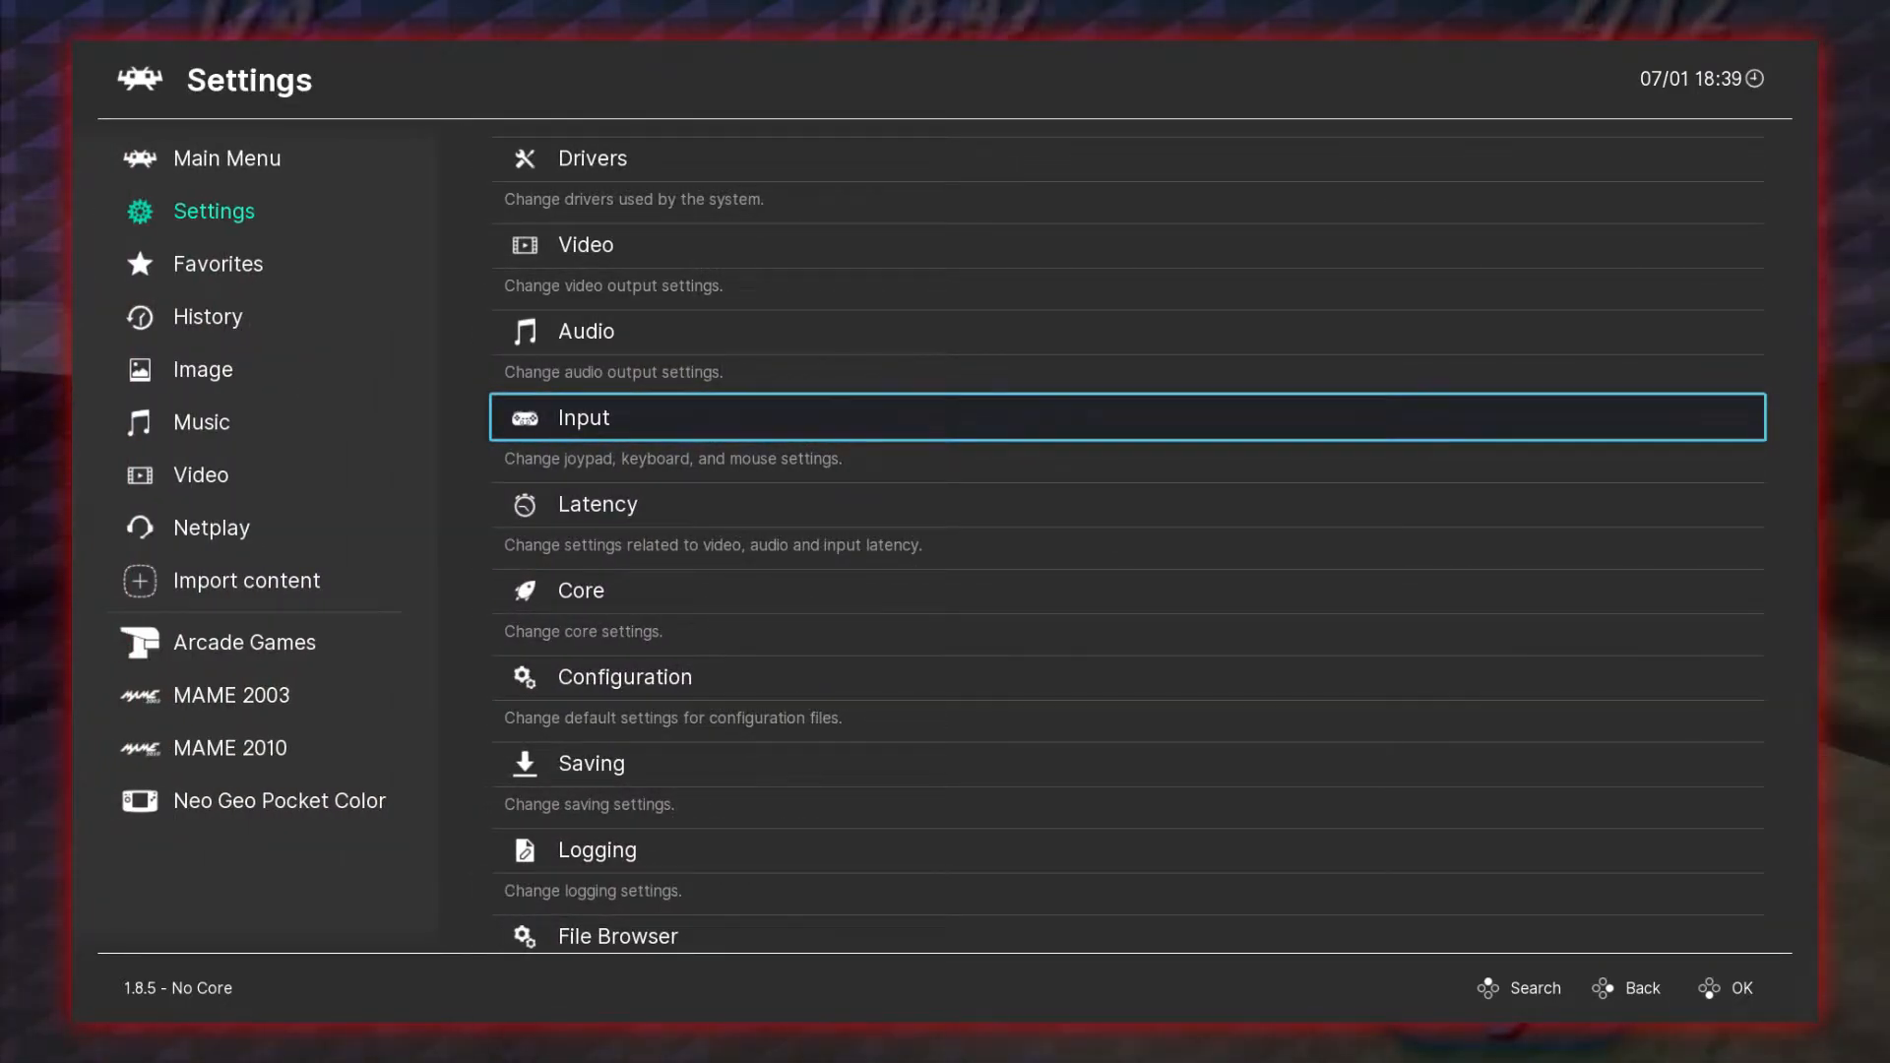
key("BackSpace")
key("Up")
Browse the Main Menu entries and go back to the Settings category.
key("Right")
key("Down")
key("Down")
key("Down")
key("Down")
key("Down")
key("Down")
key("BackSpace")
key("Down")
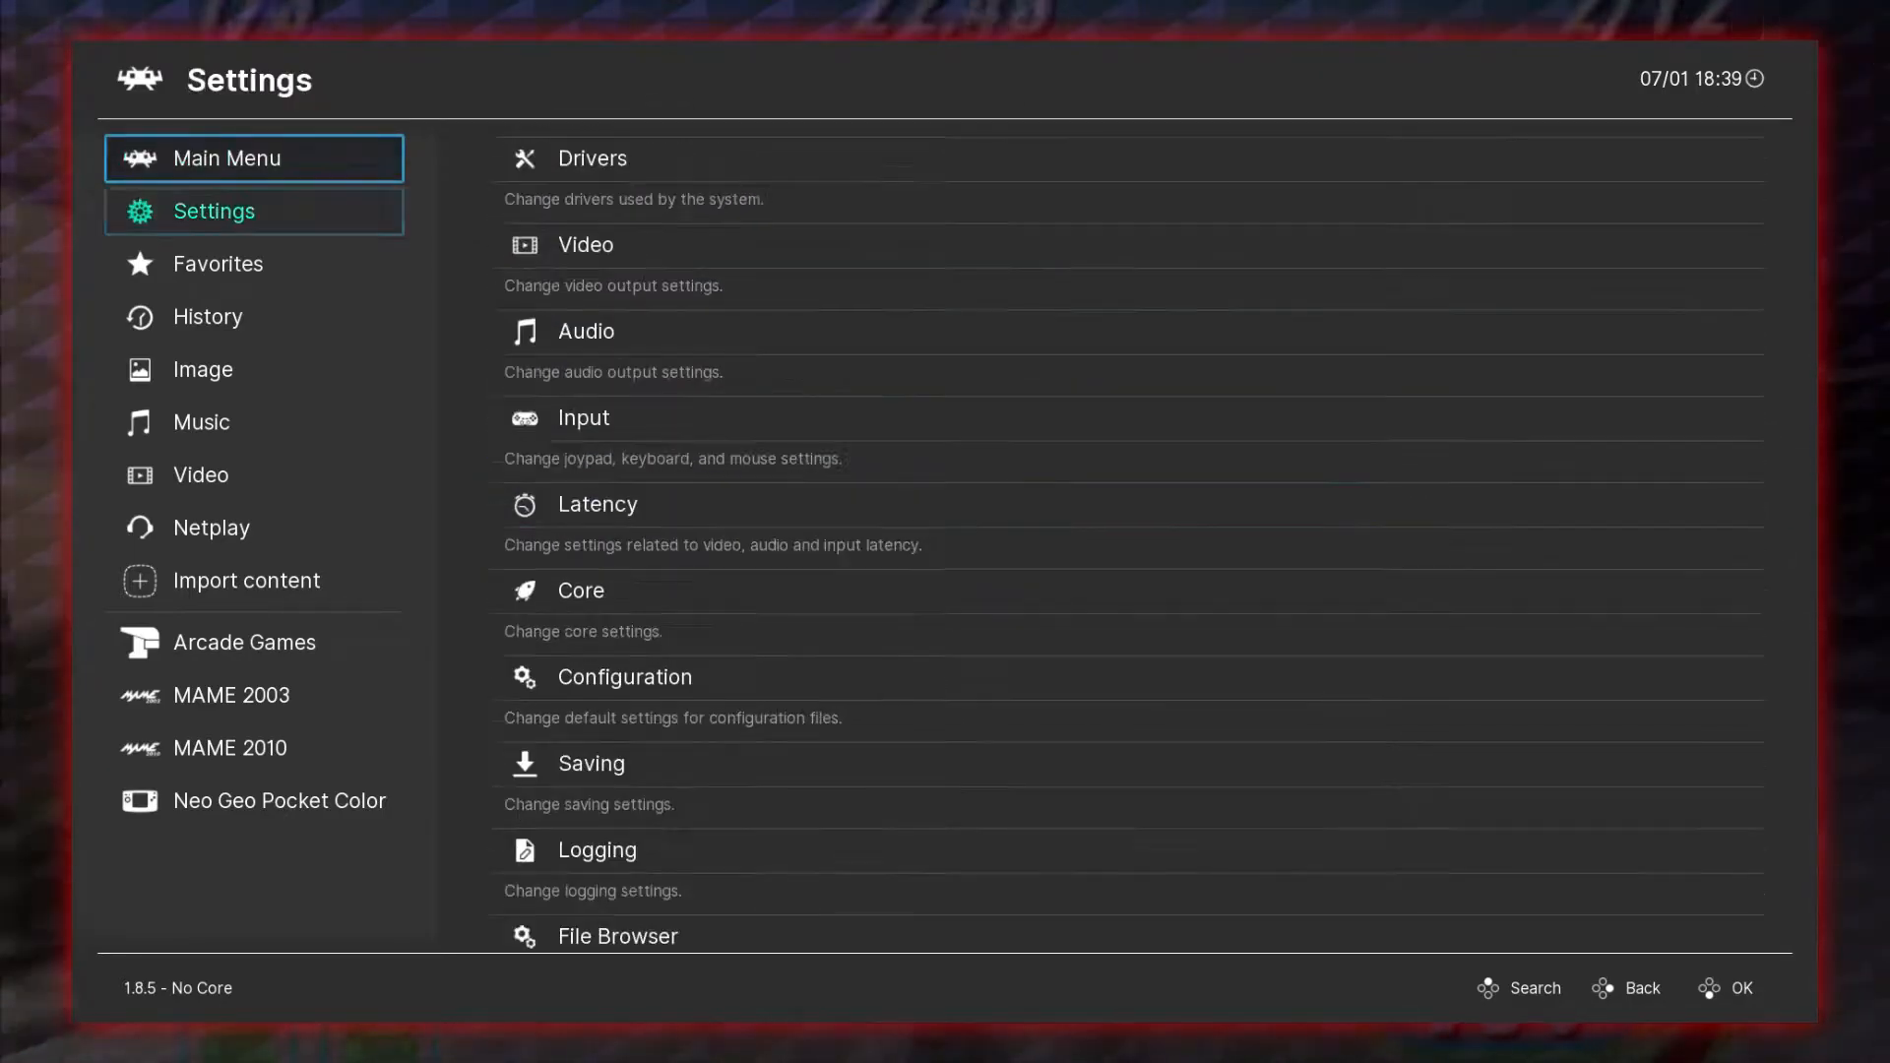
Switch to the Main Menu category and open its Configuration File page.
key("Up")
key("Right")
key("Down")
key("Down")
key("Down")
key("Down")
key("Down")
key("Down")
key("Down")
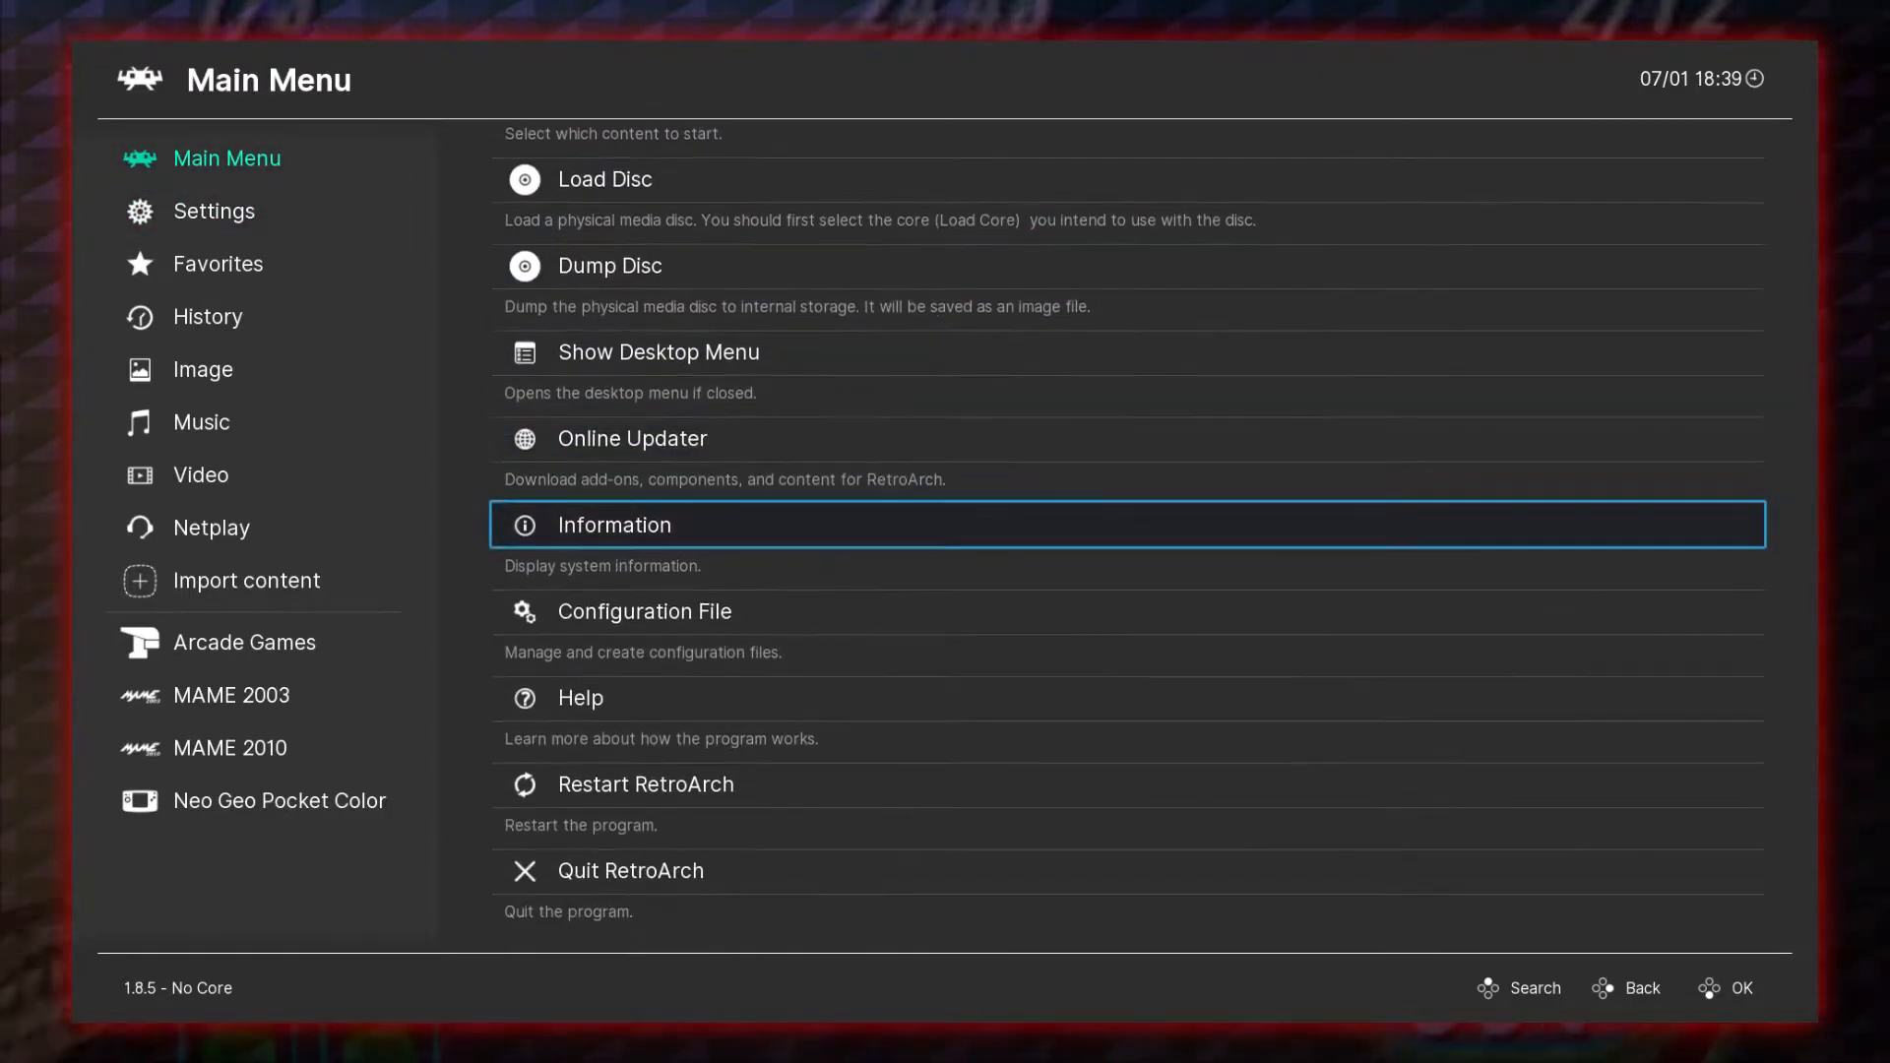
key("Return")
Save the current configuration and return to the Main Menu.
key("Down")
key("Down")
key("Down")
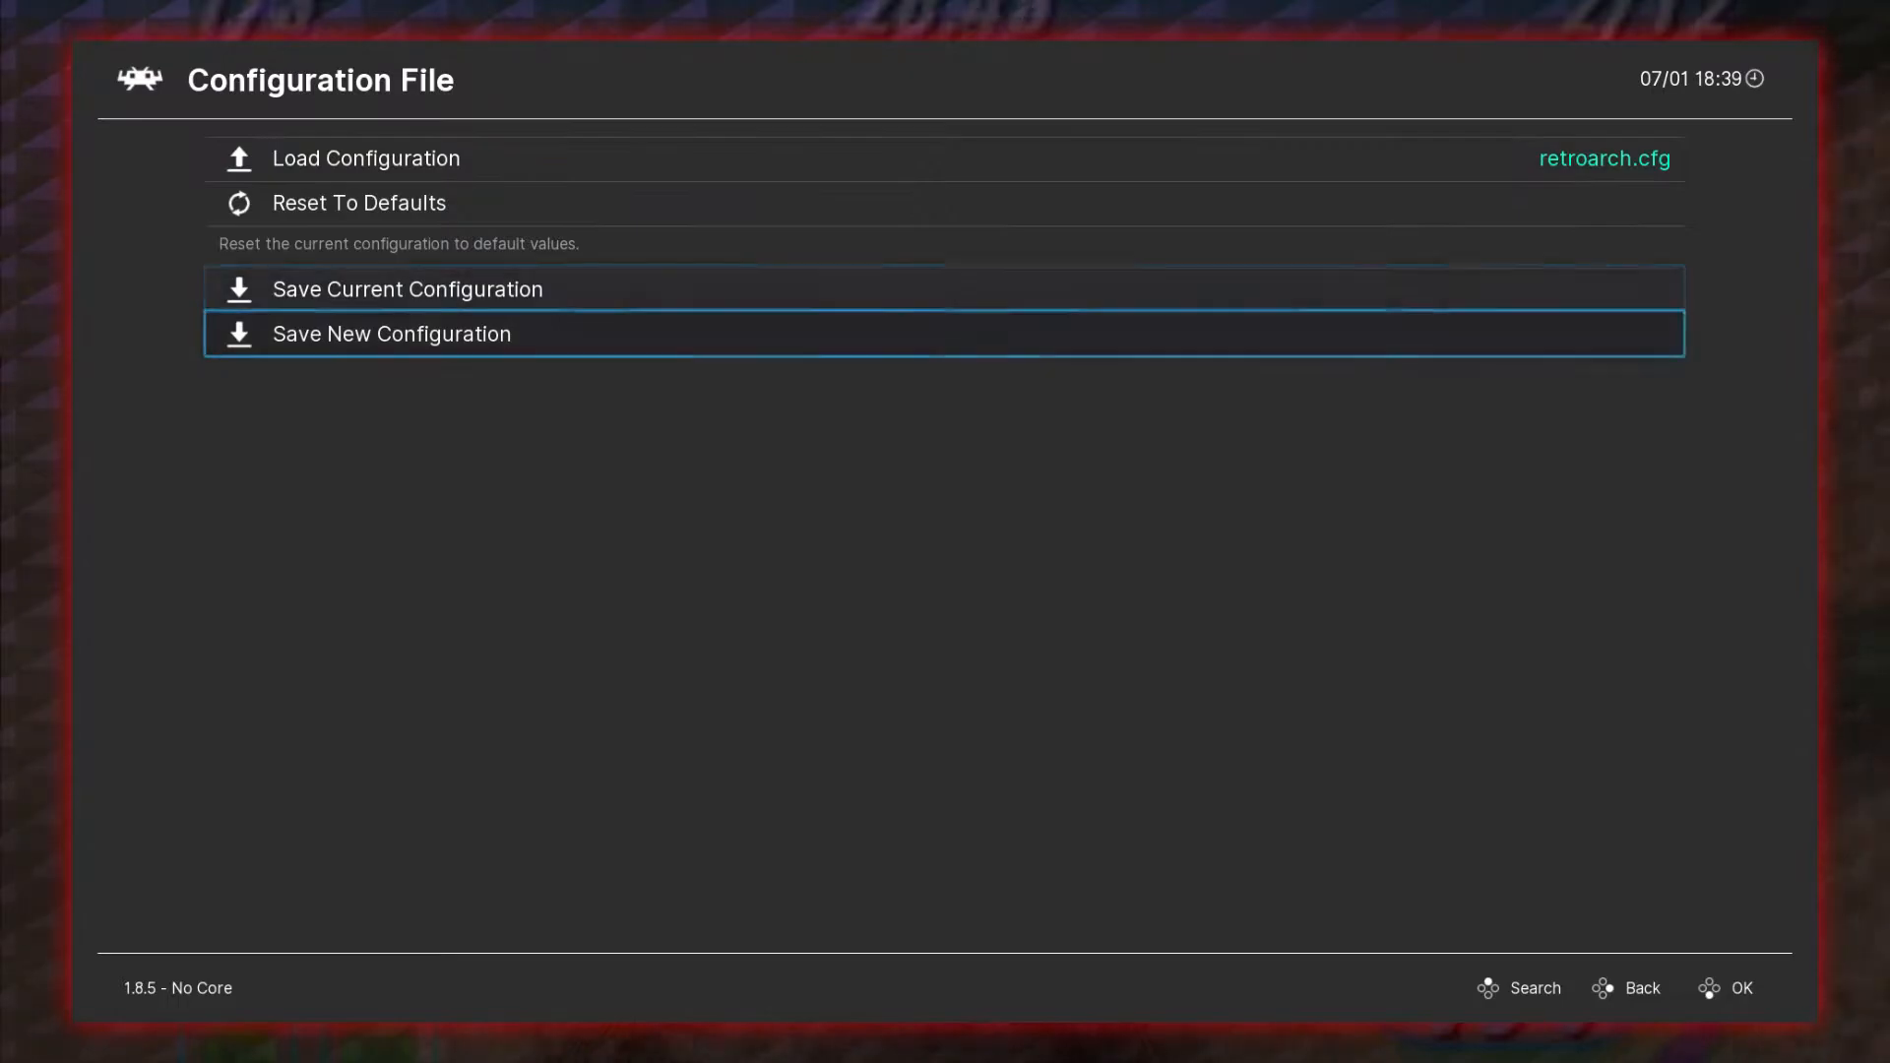
key("Up")
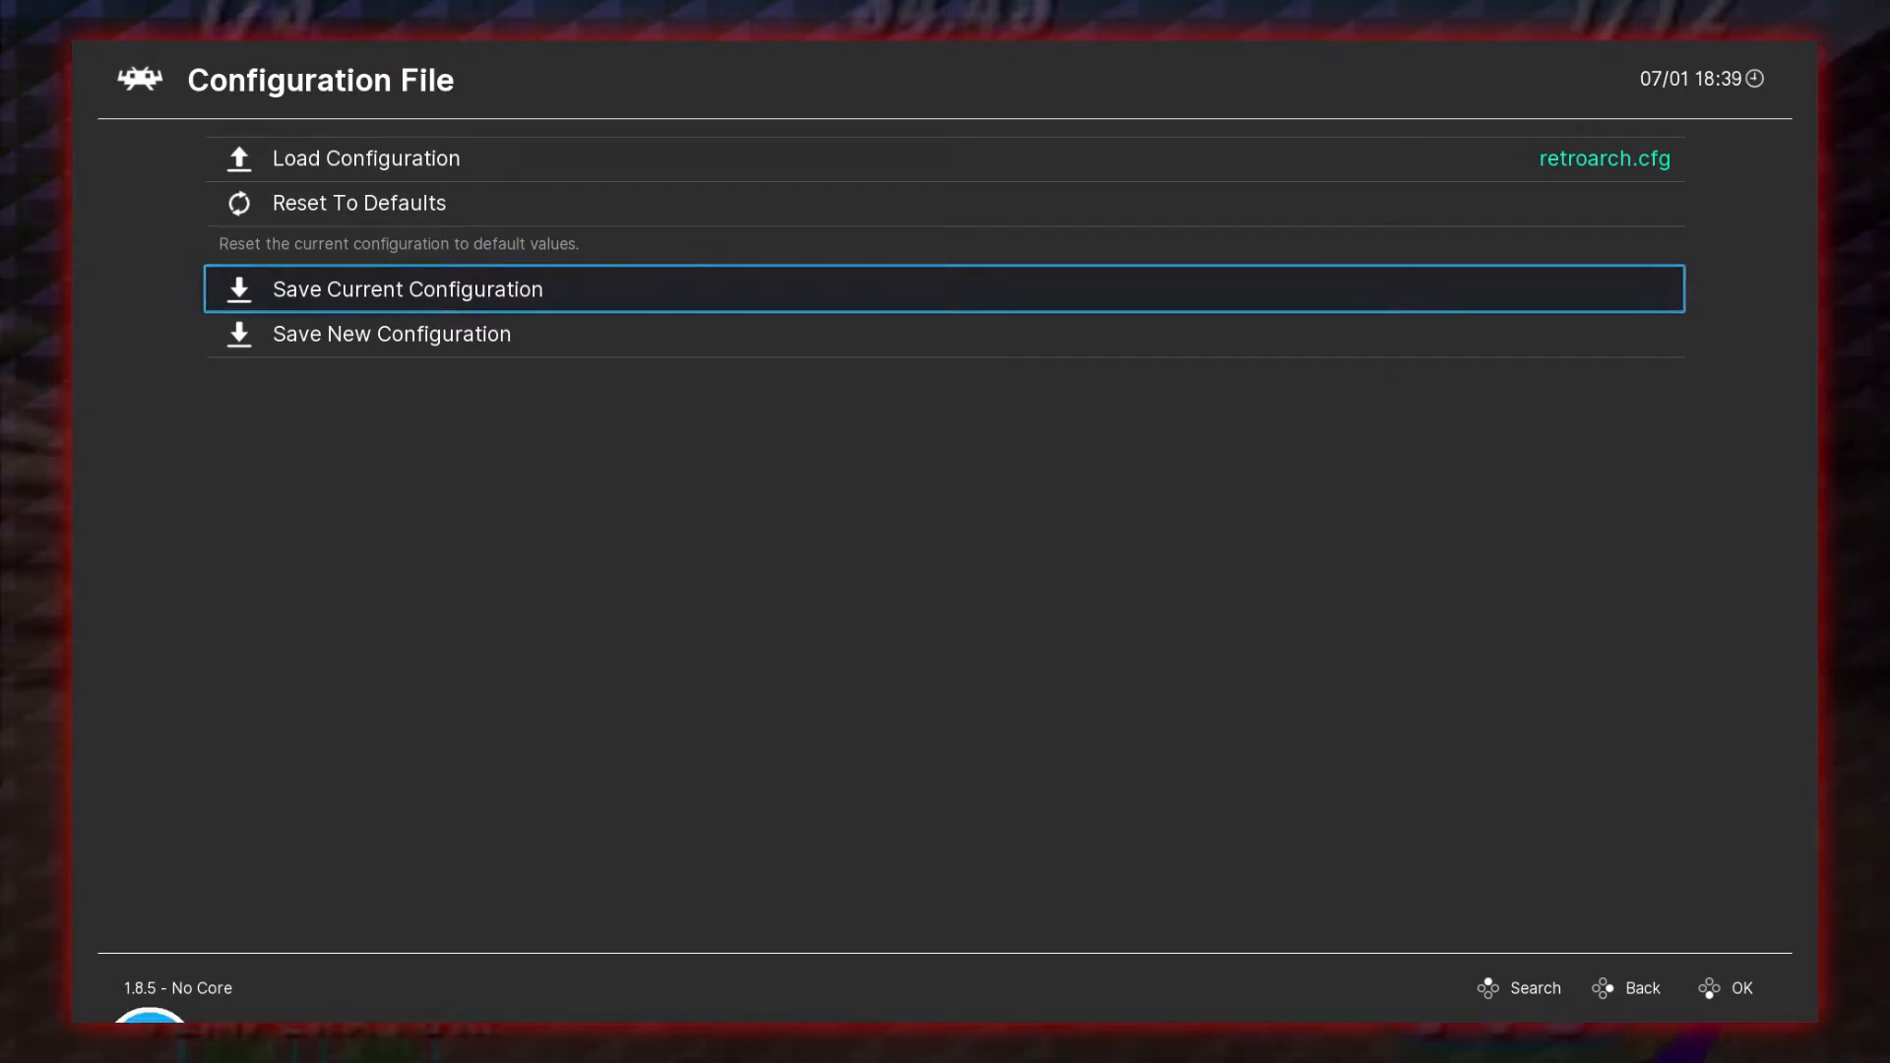
key("Return")
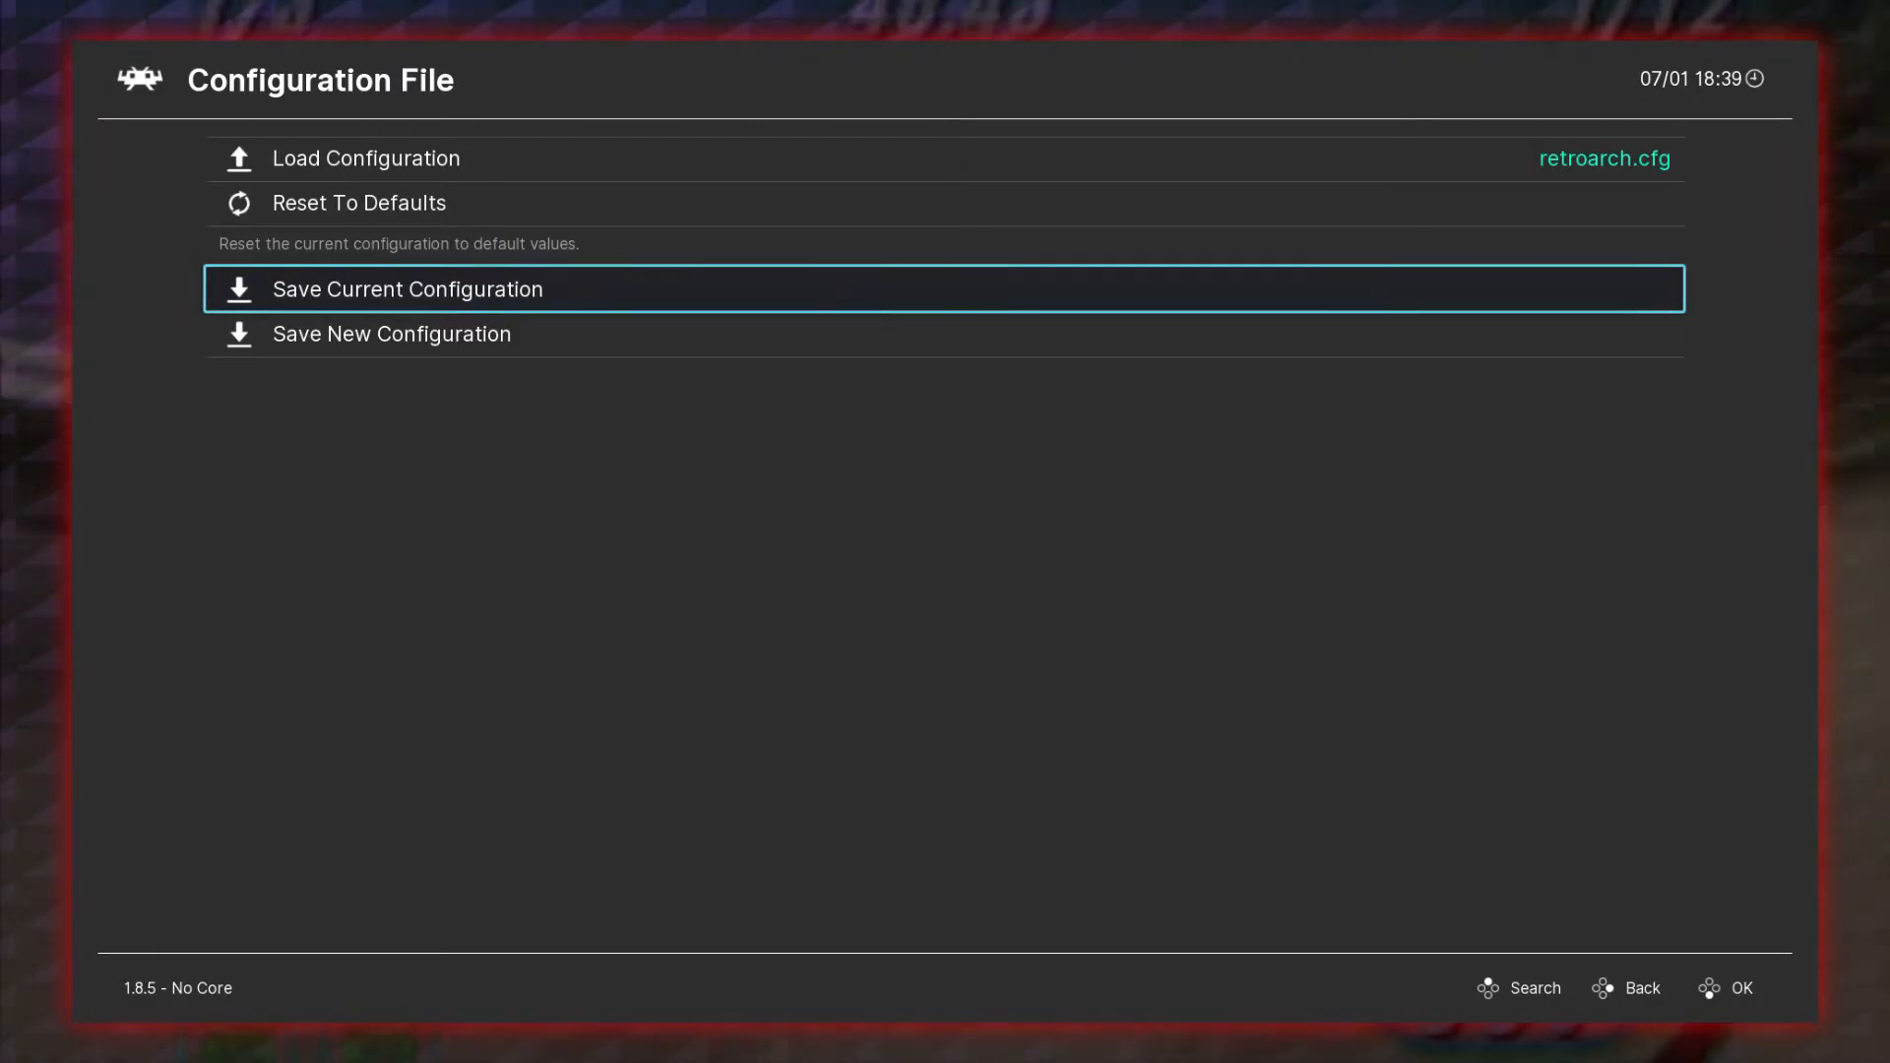
key("BackSpace")
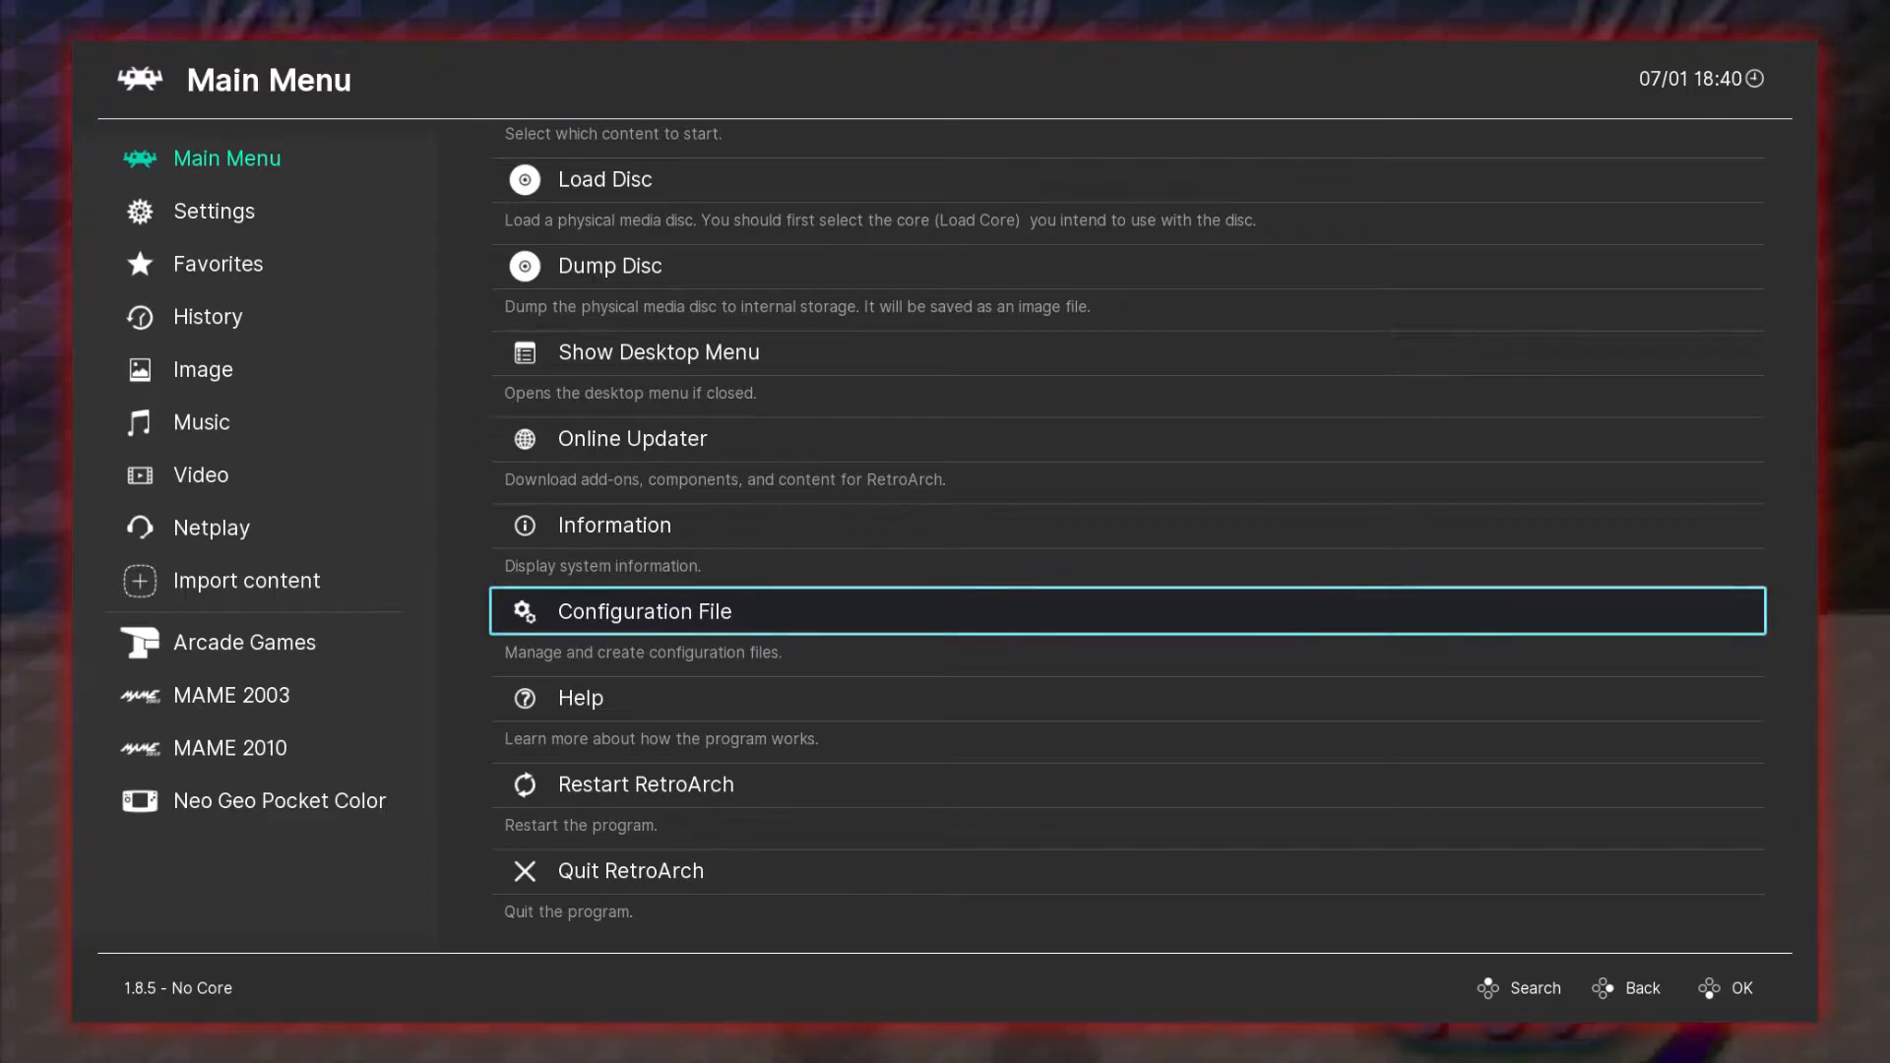
Go back up the Main Menu entries to examine Load Core and Load Content.
key("Up")
key("Up")
key("Up")
key("Up")
key("Up")
key("Up")
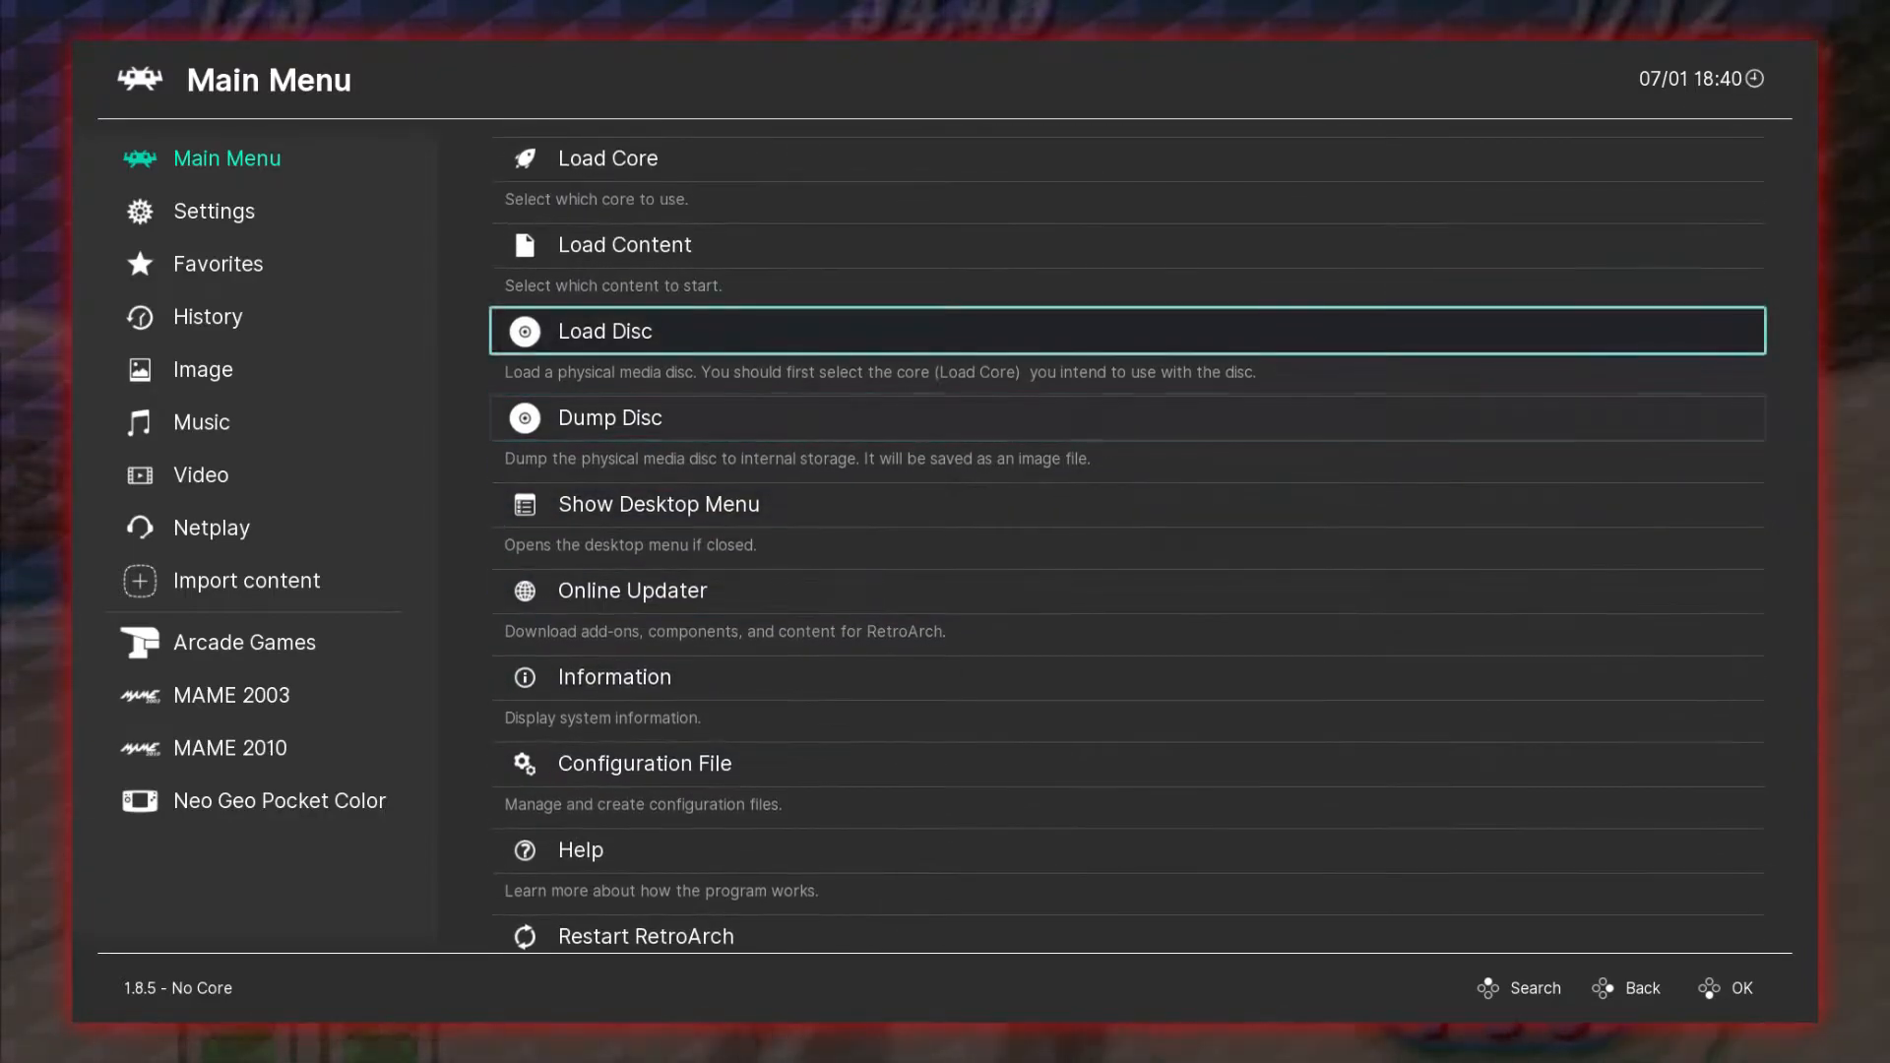
key("Up")
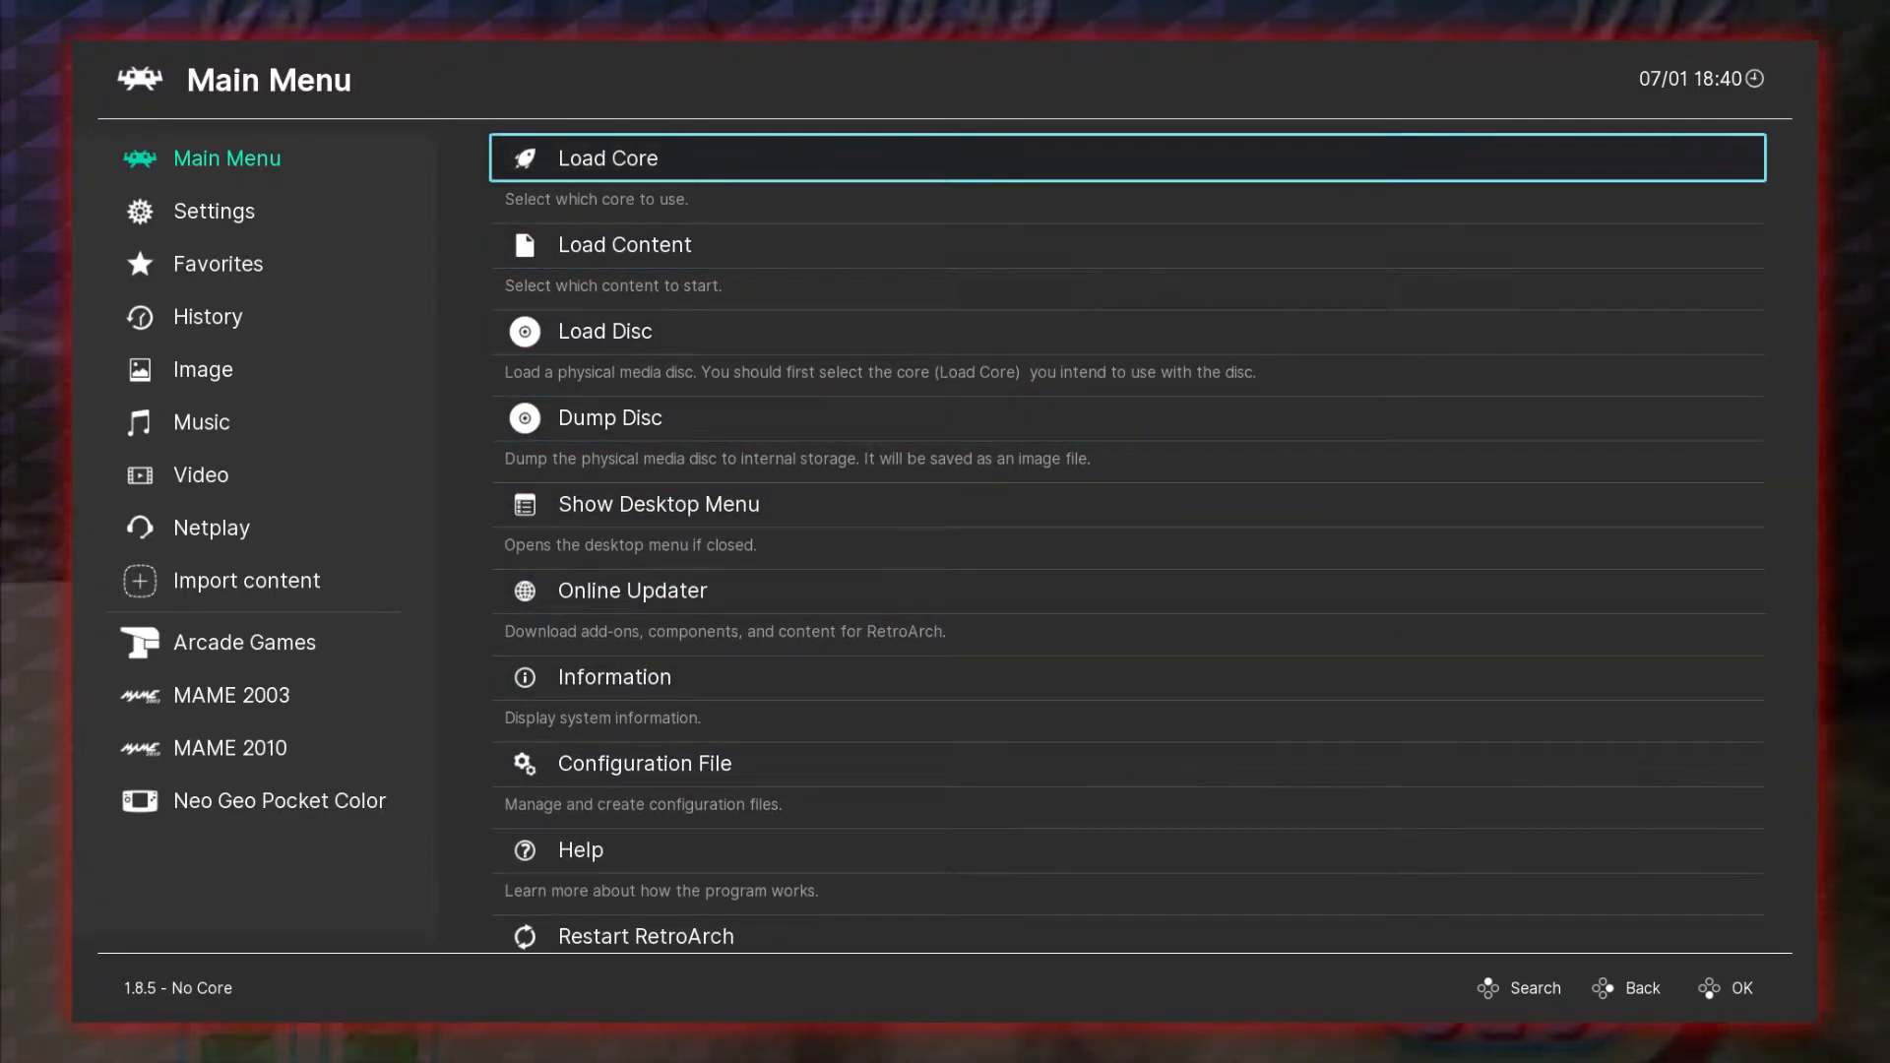
key("Down")
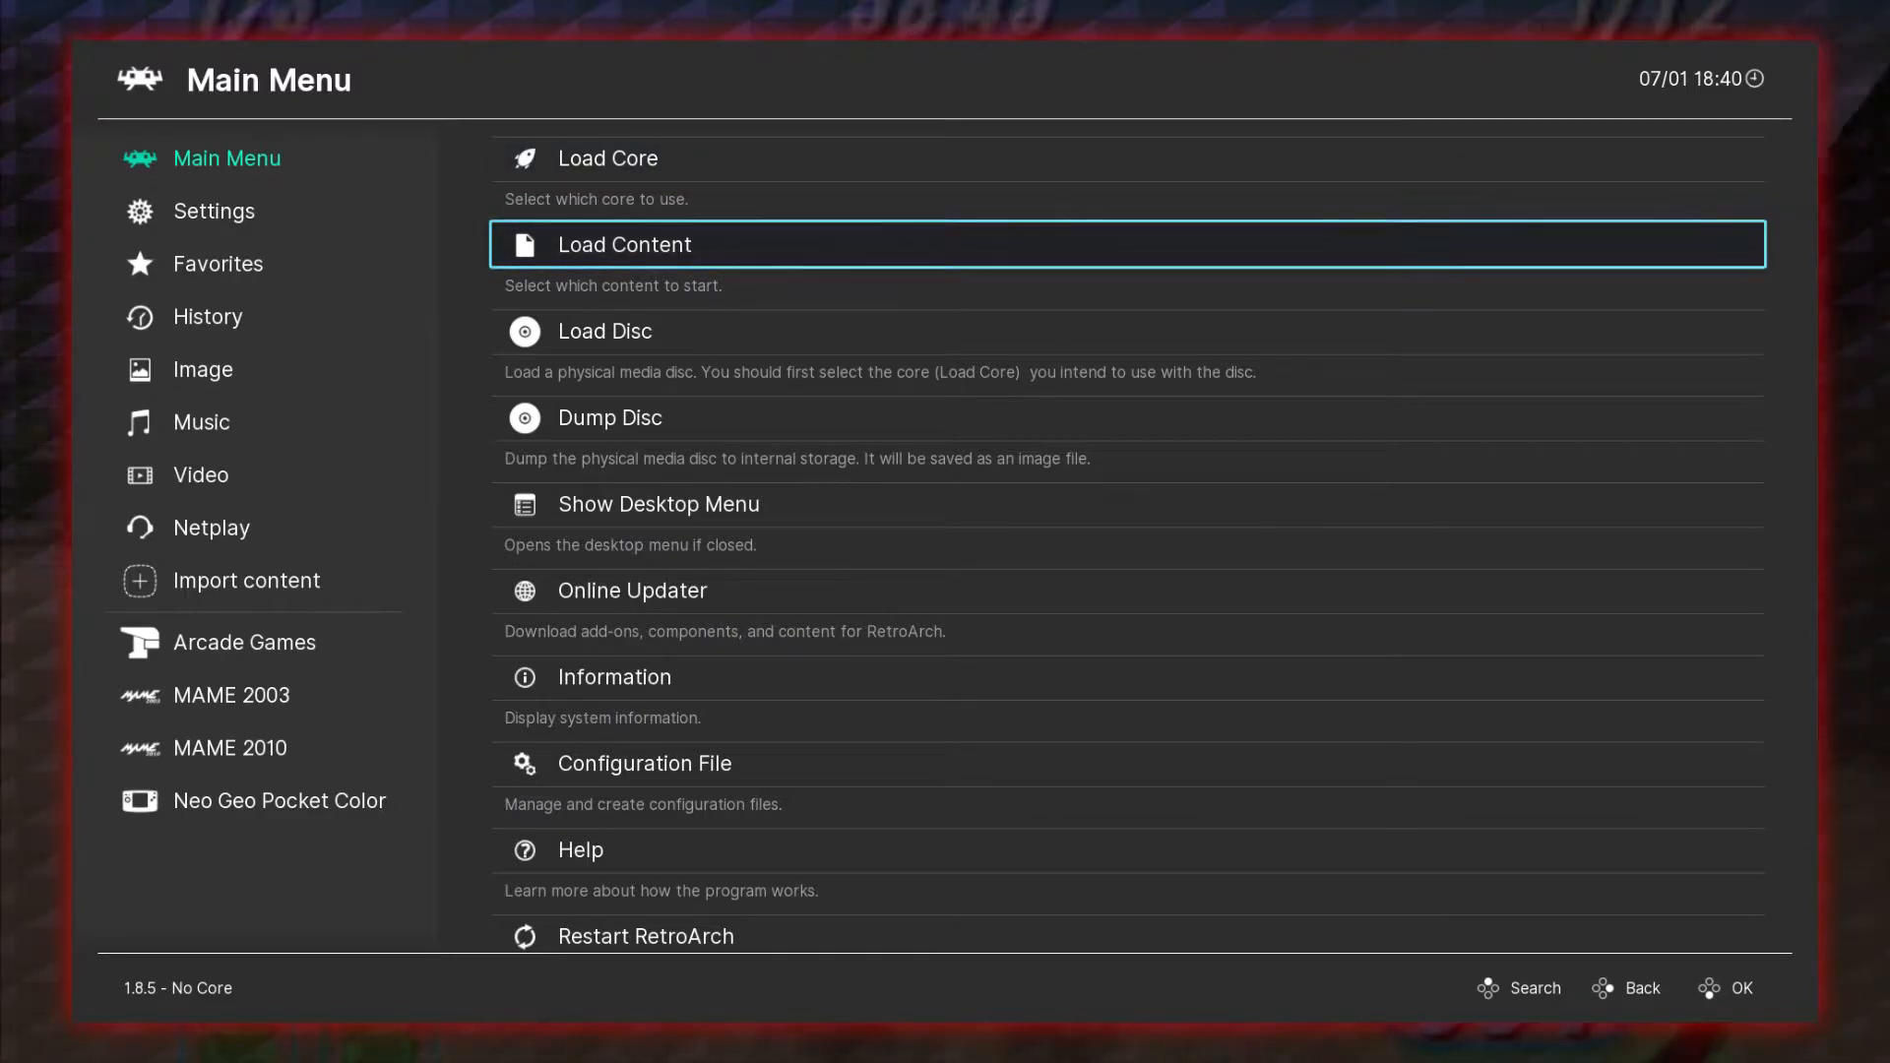
key("Left")
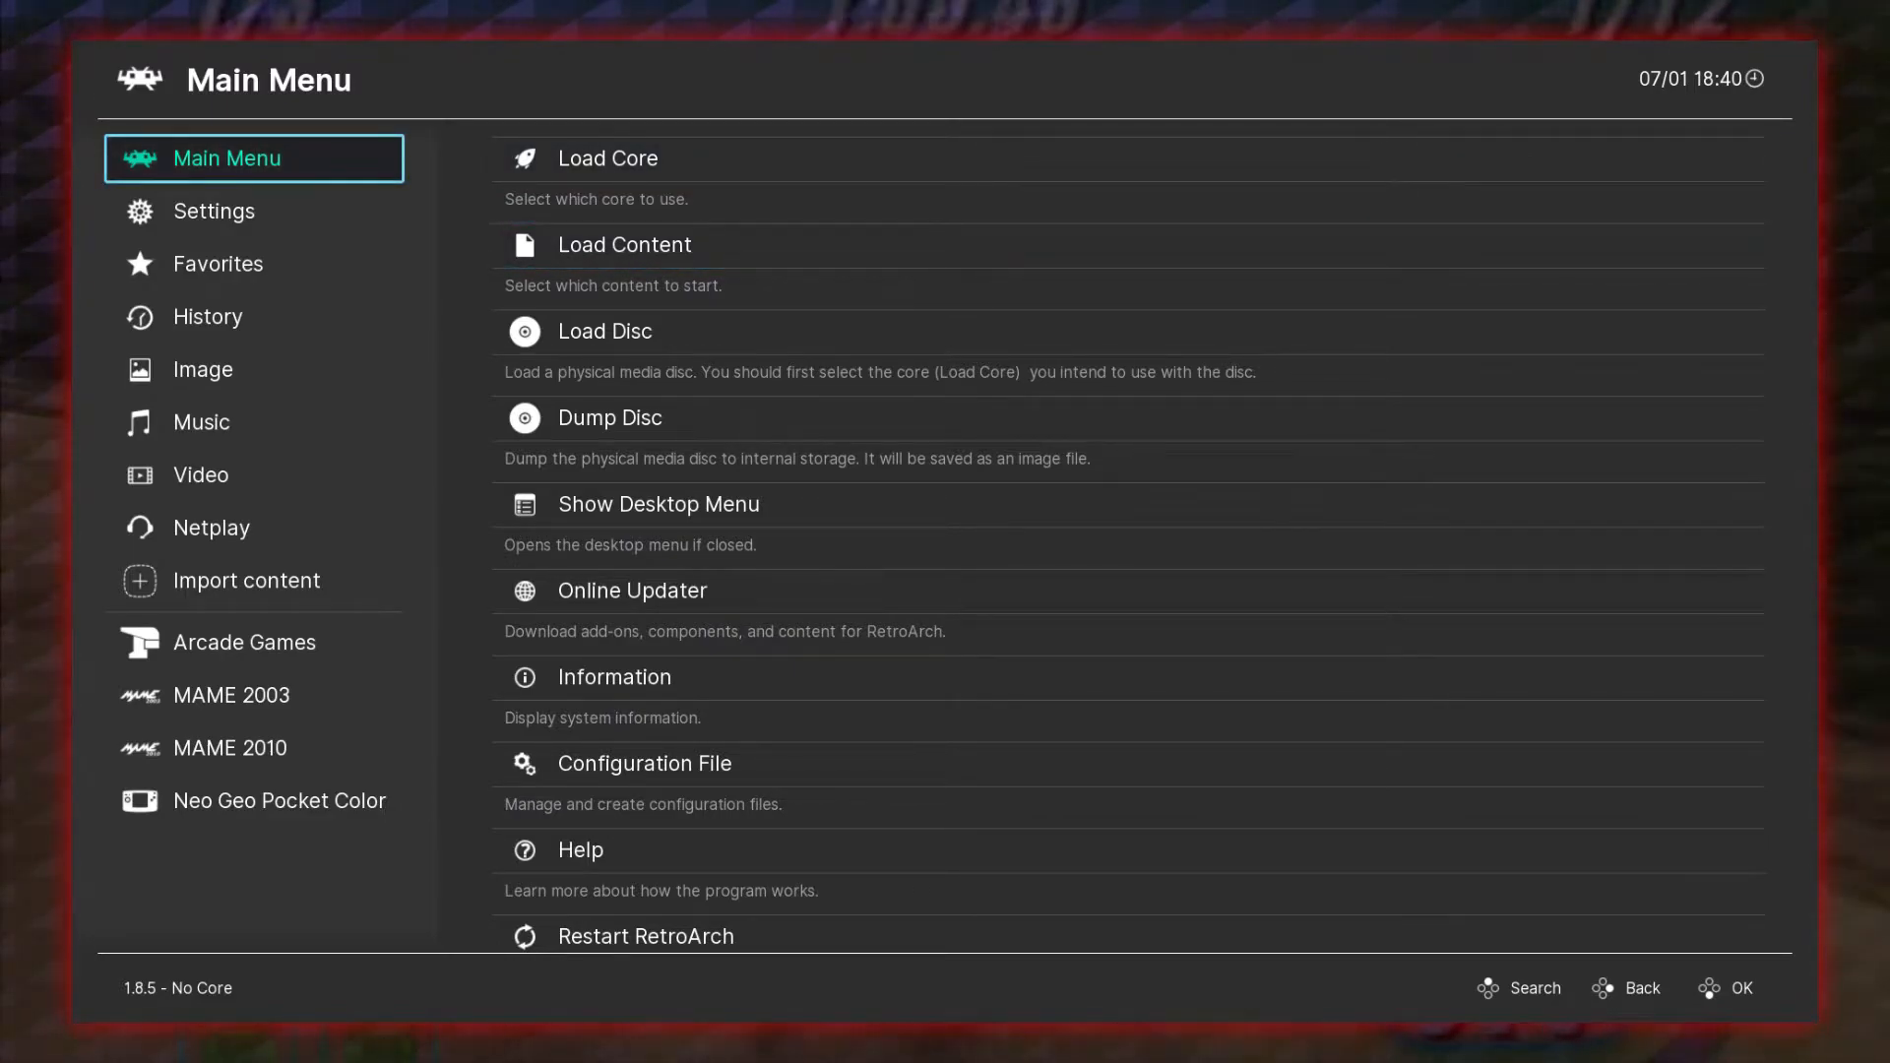
key("Right")
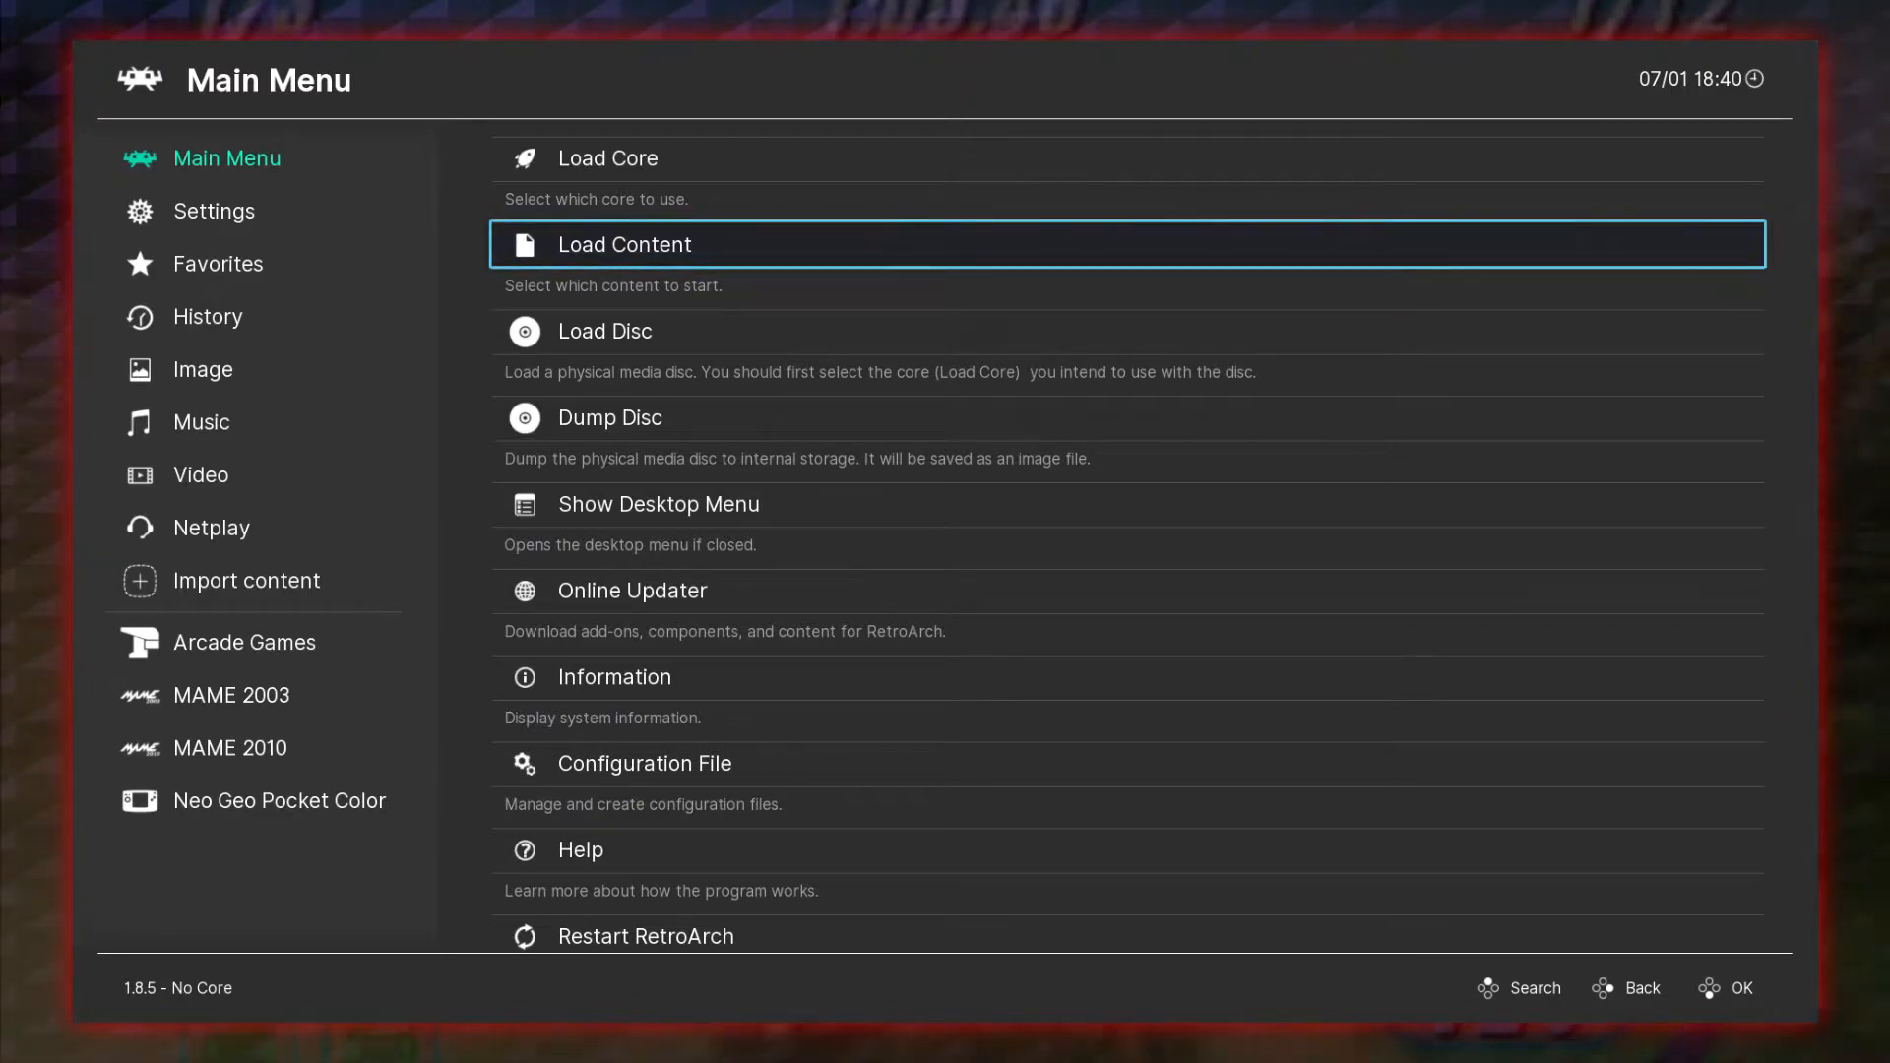
Open the Neo Geo Pocket Color playlist and run its first entry, Bakumatsu Rouman Tokubetsu Hen.
key("Left")
key("Up")
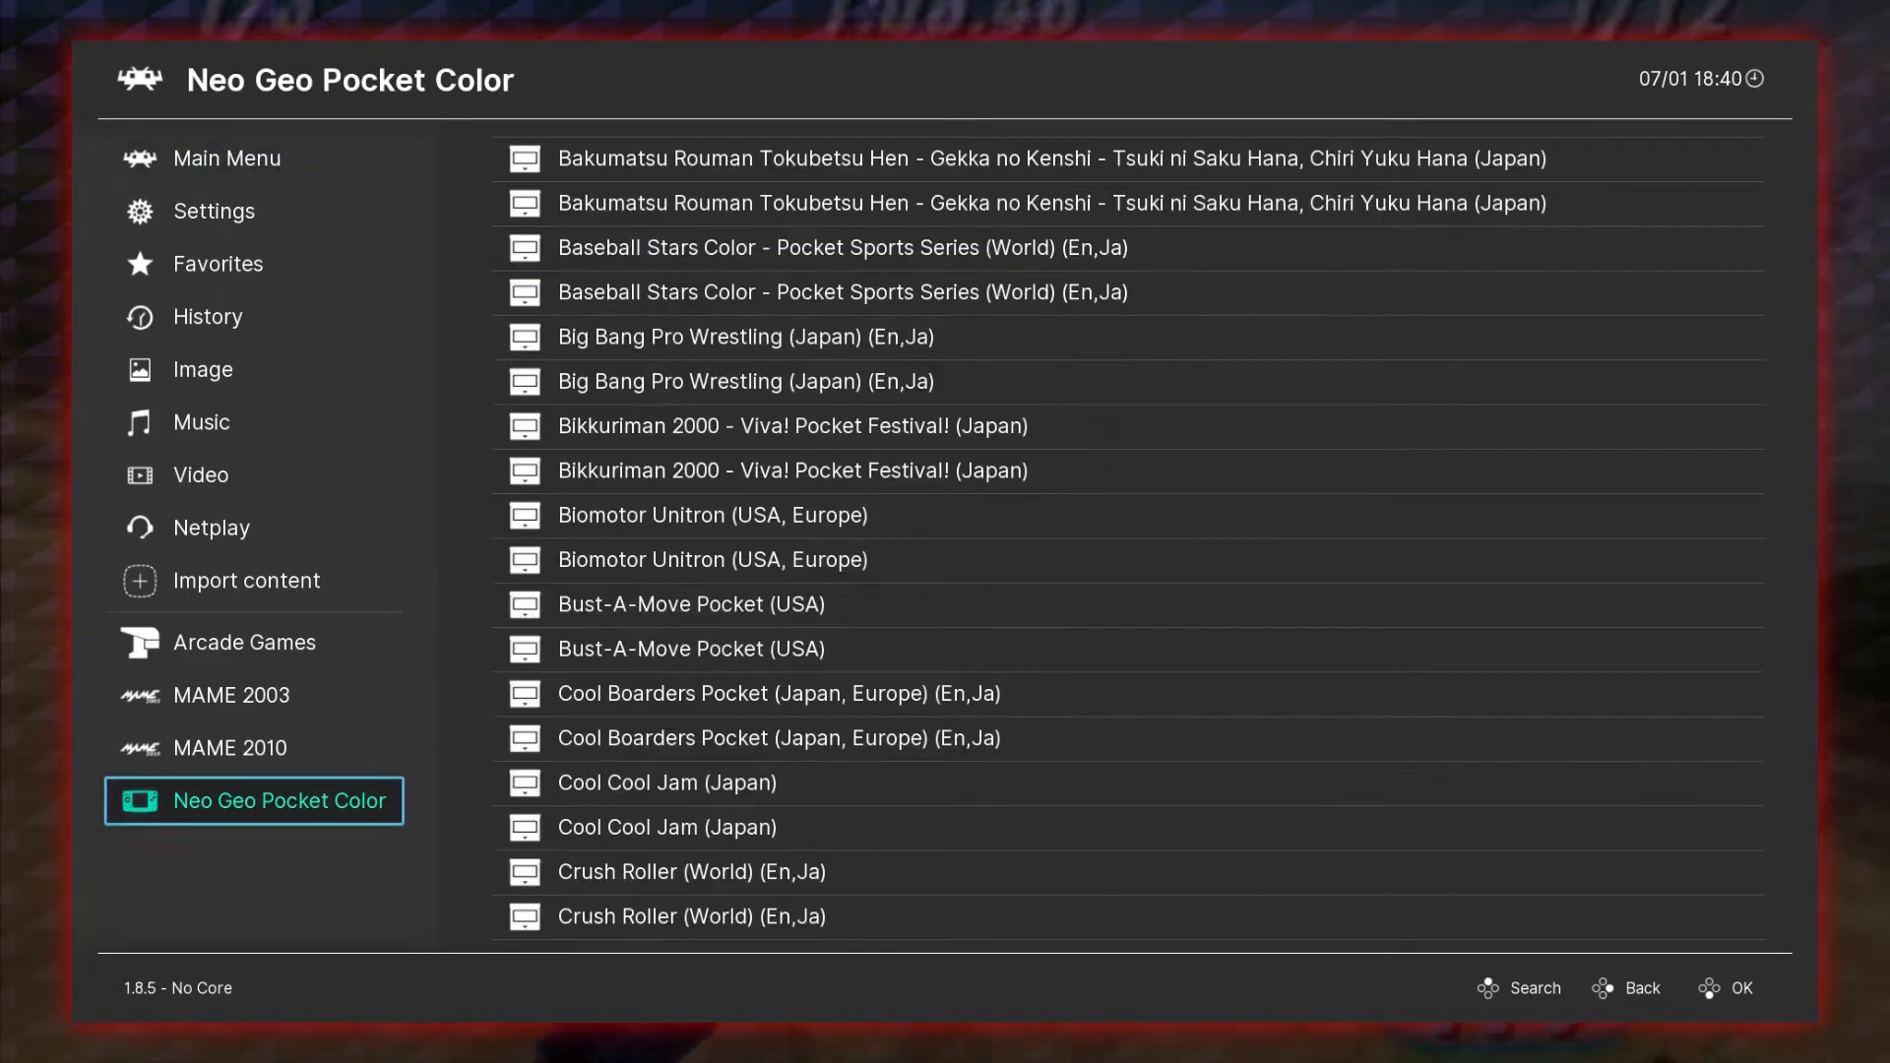
key("Up")
key("Down")
key("Right")
key("Return")
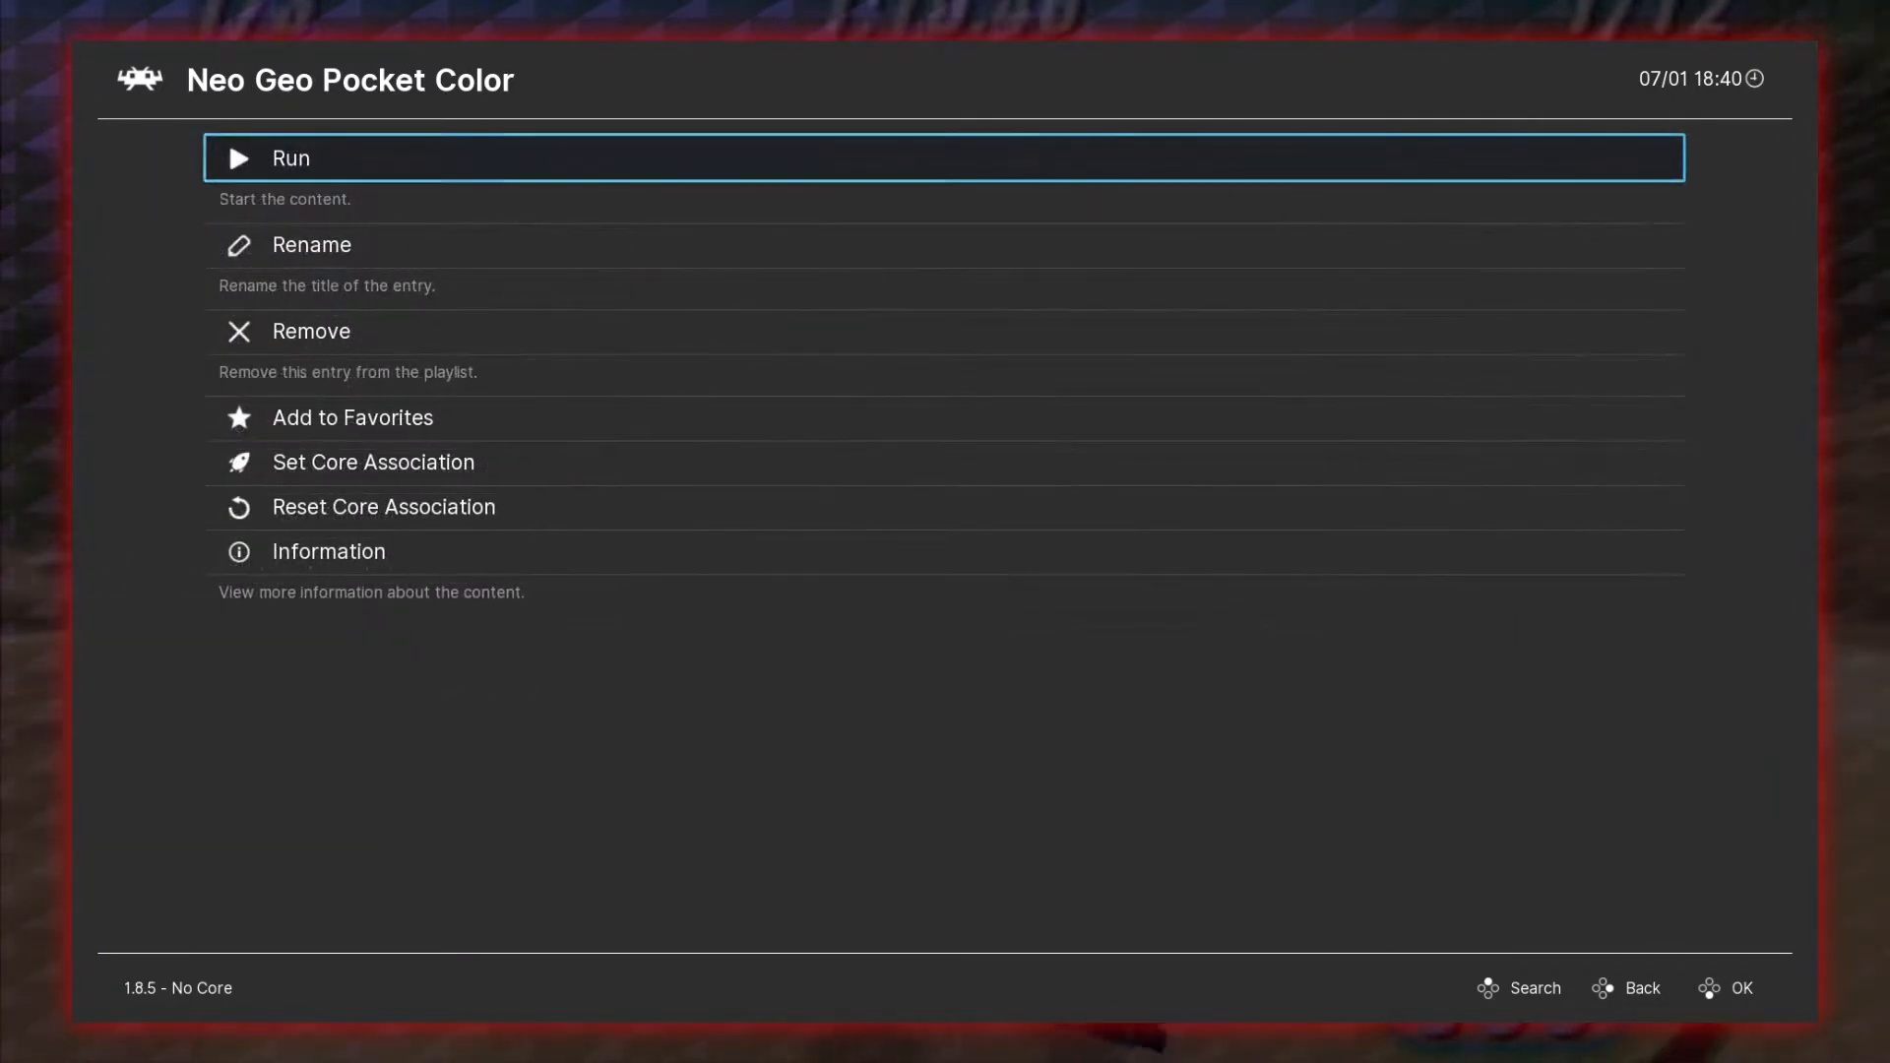
key("Return")
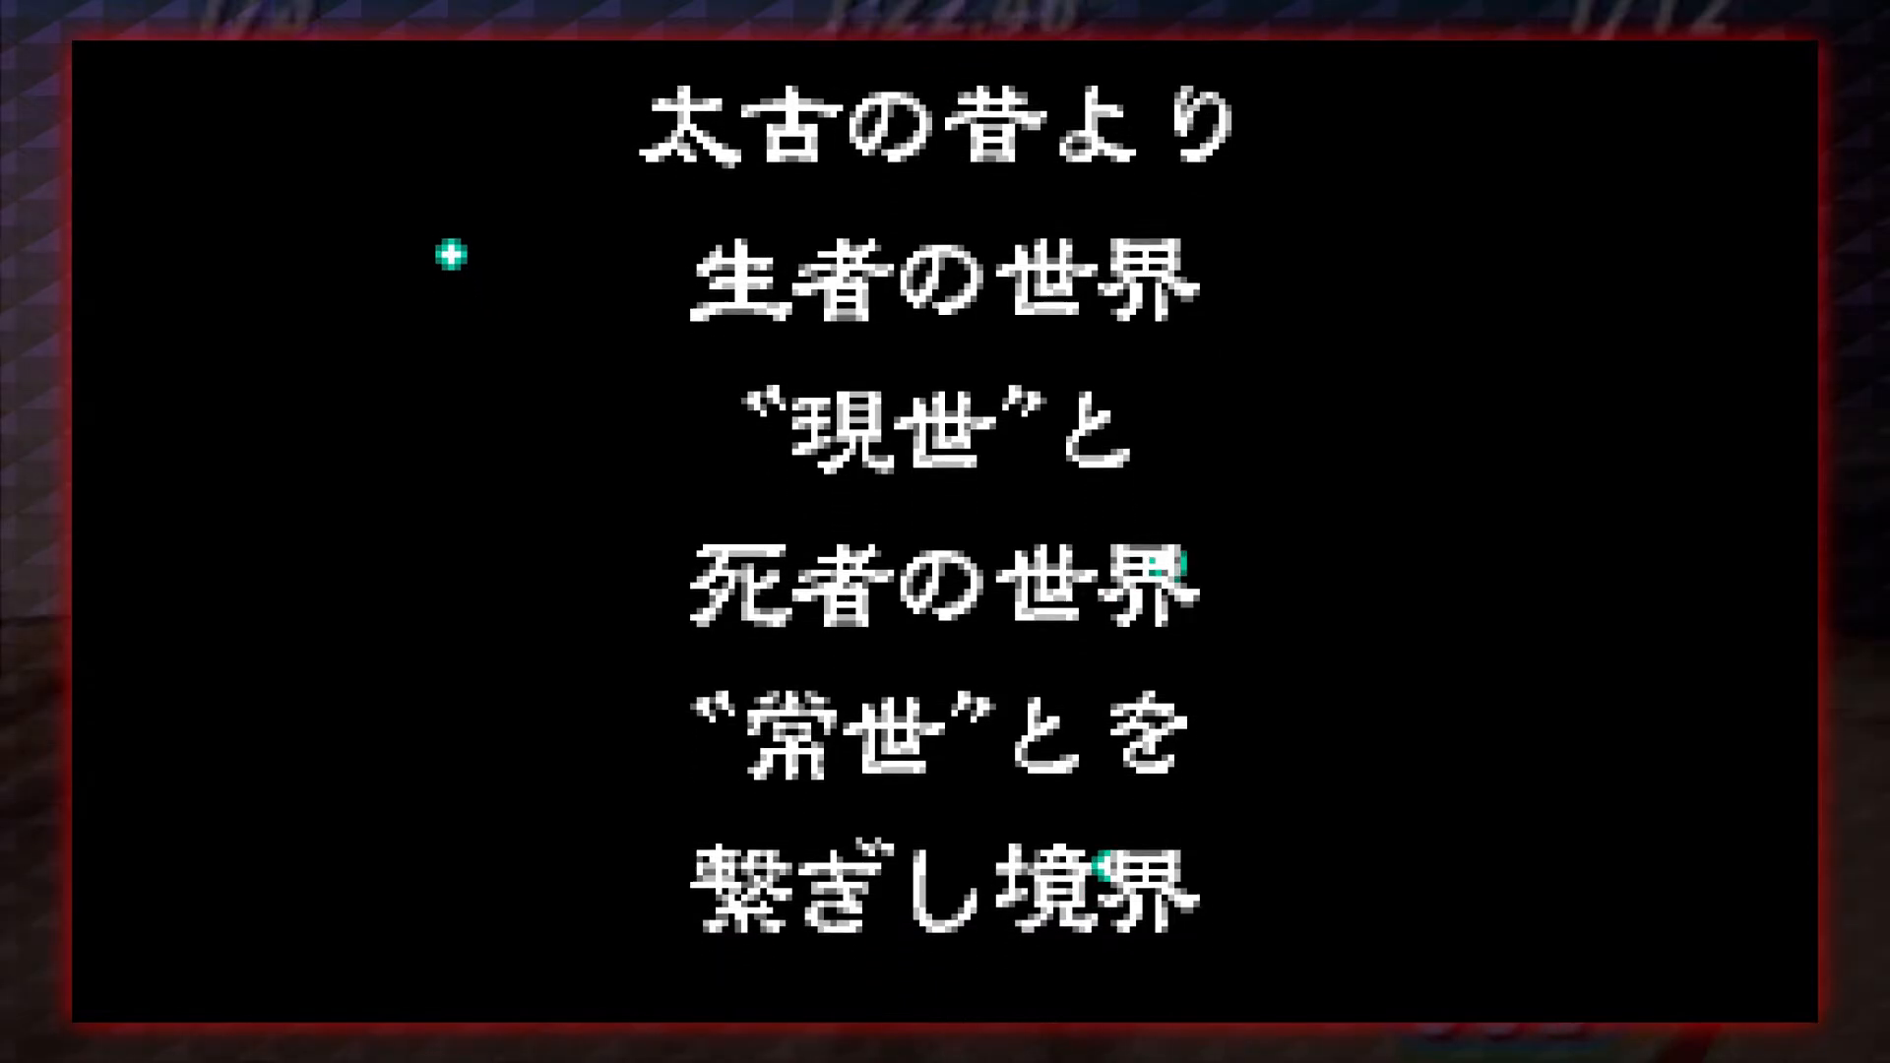
Skip the game's intro and try moving the title menu selection away from 1P PLAY and back.
key("Return")
key("Return")
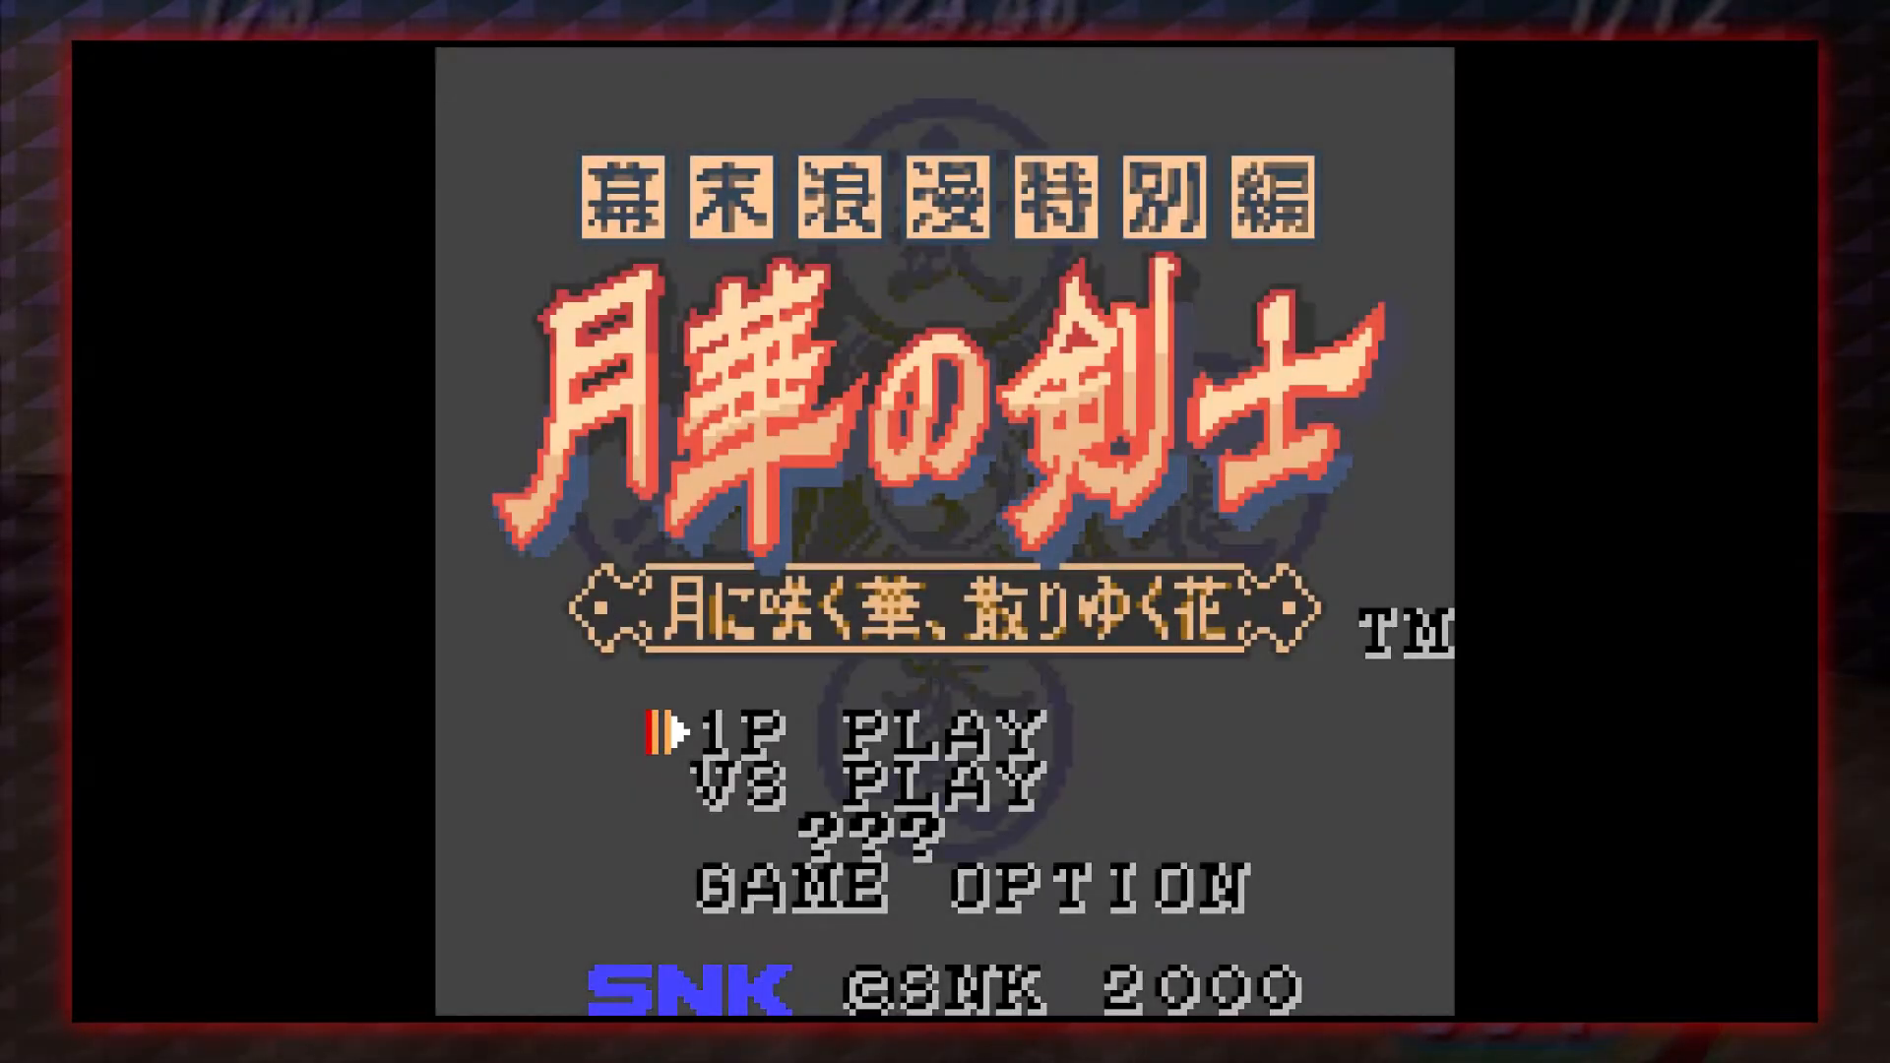
key("Down")
key("Up")
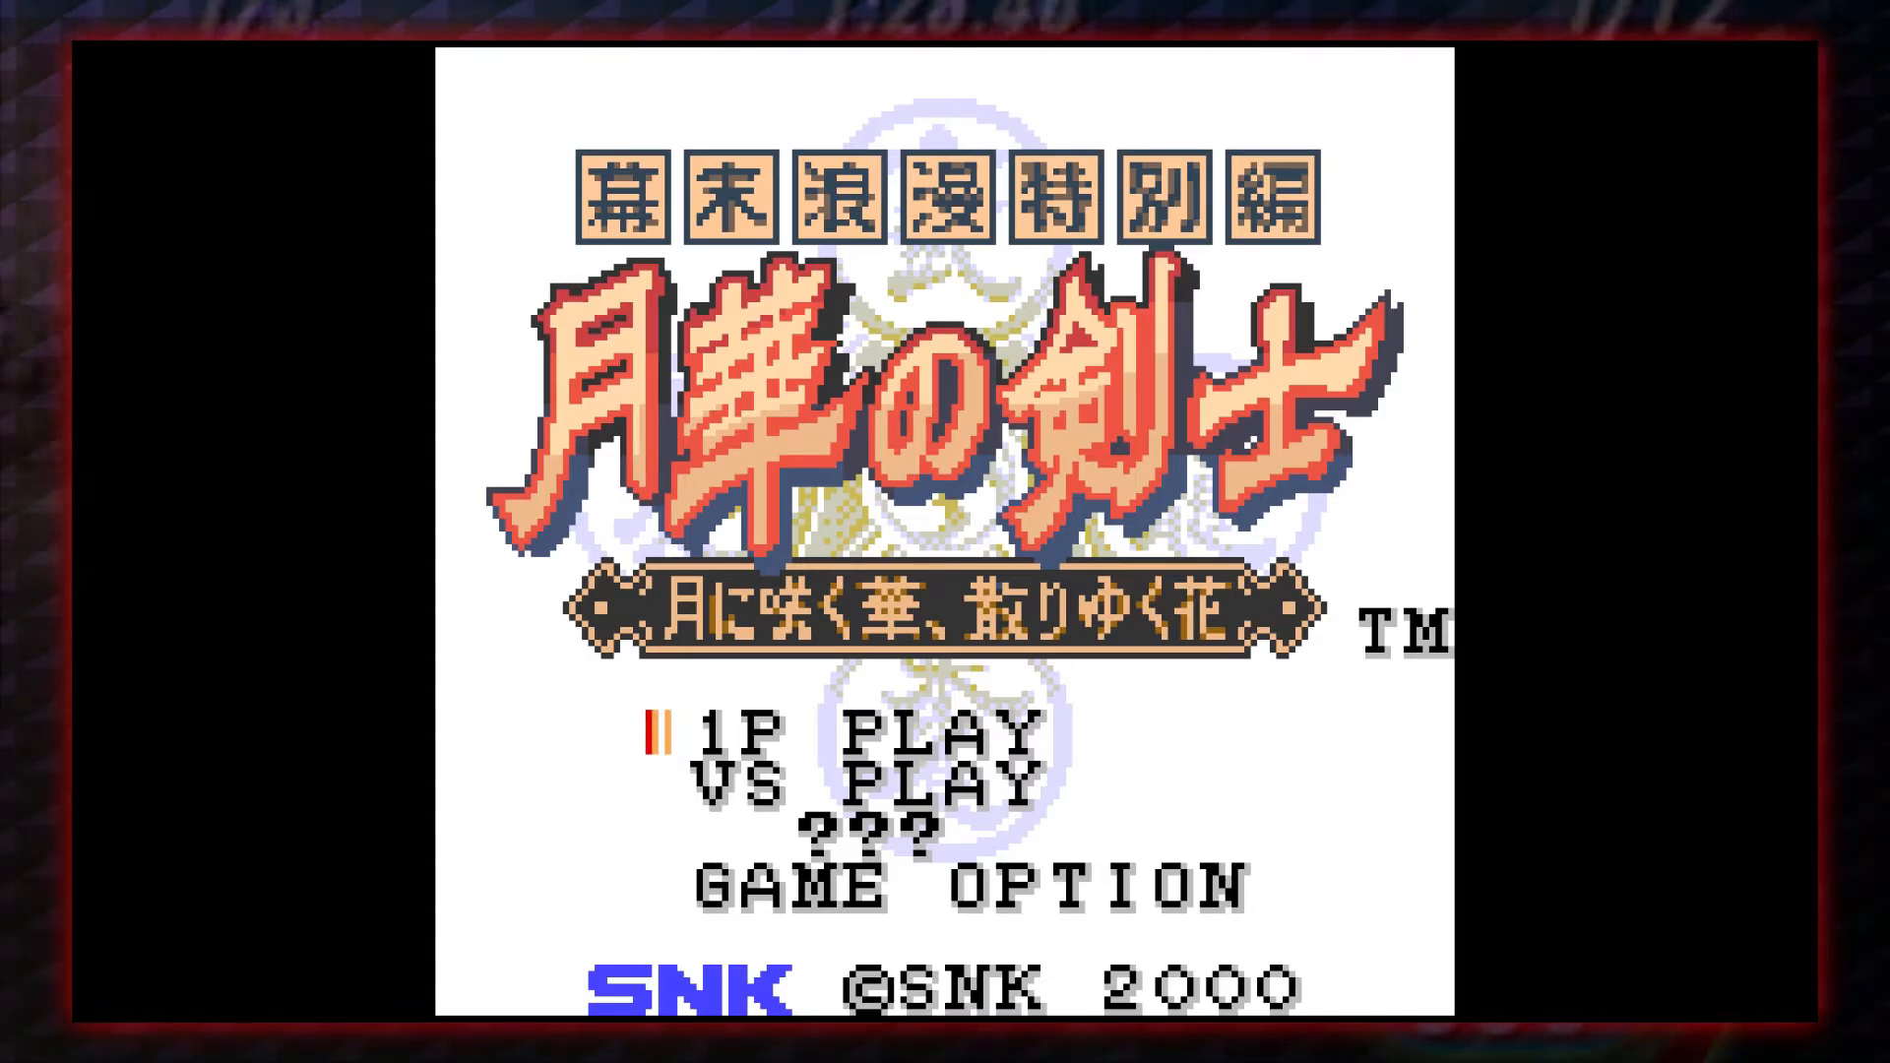
key("Down")
key("Up")
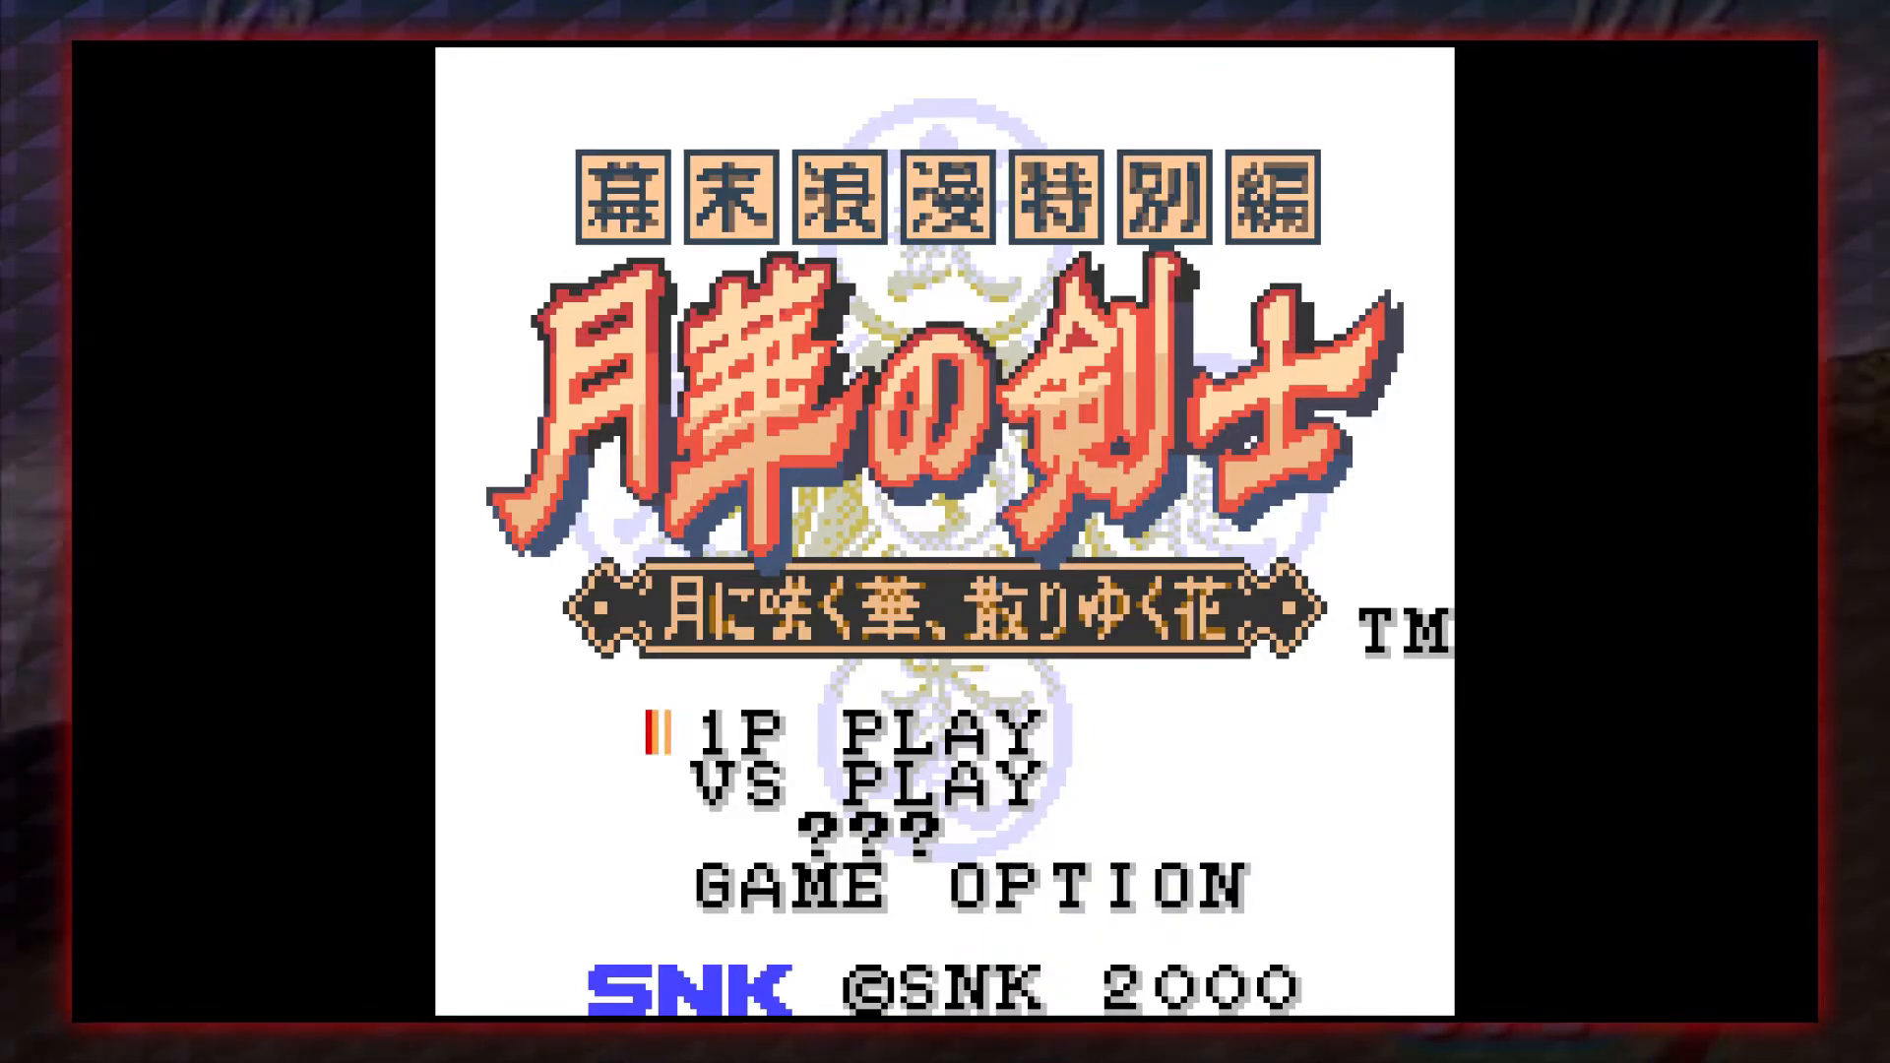
Bring up the RetroArch menu over the running game and open its Quick Menu.
key("F1")
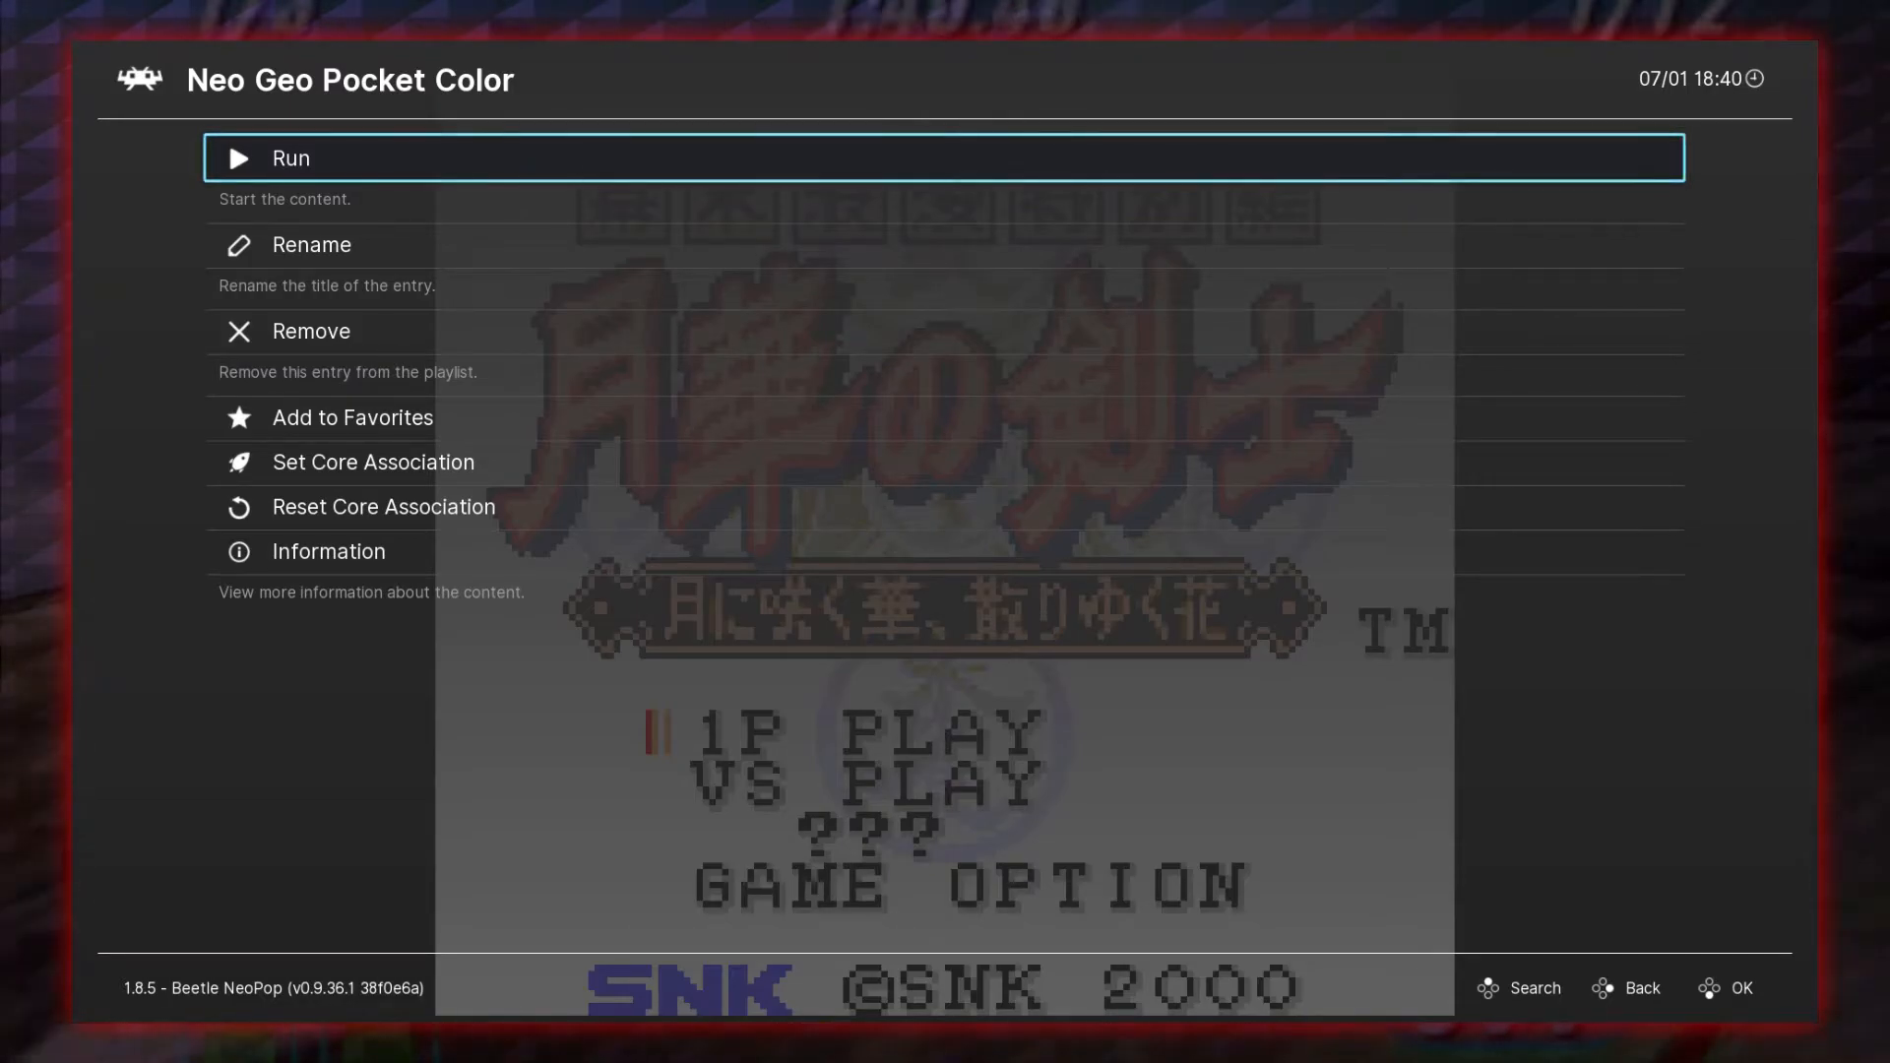
key("Down")
key("BackSpace")
key("BackSpace")
key("BackSpace")
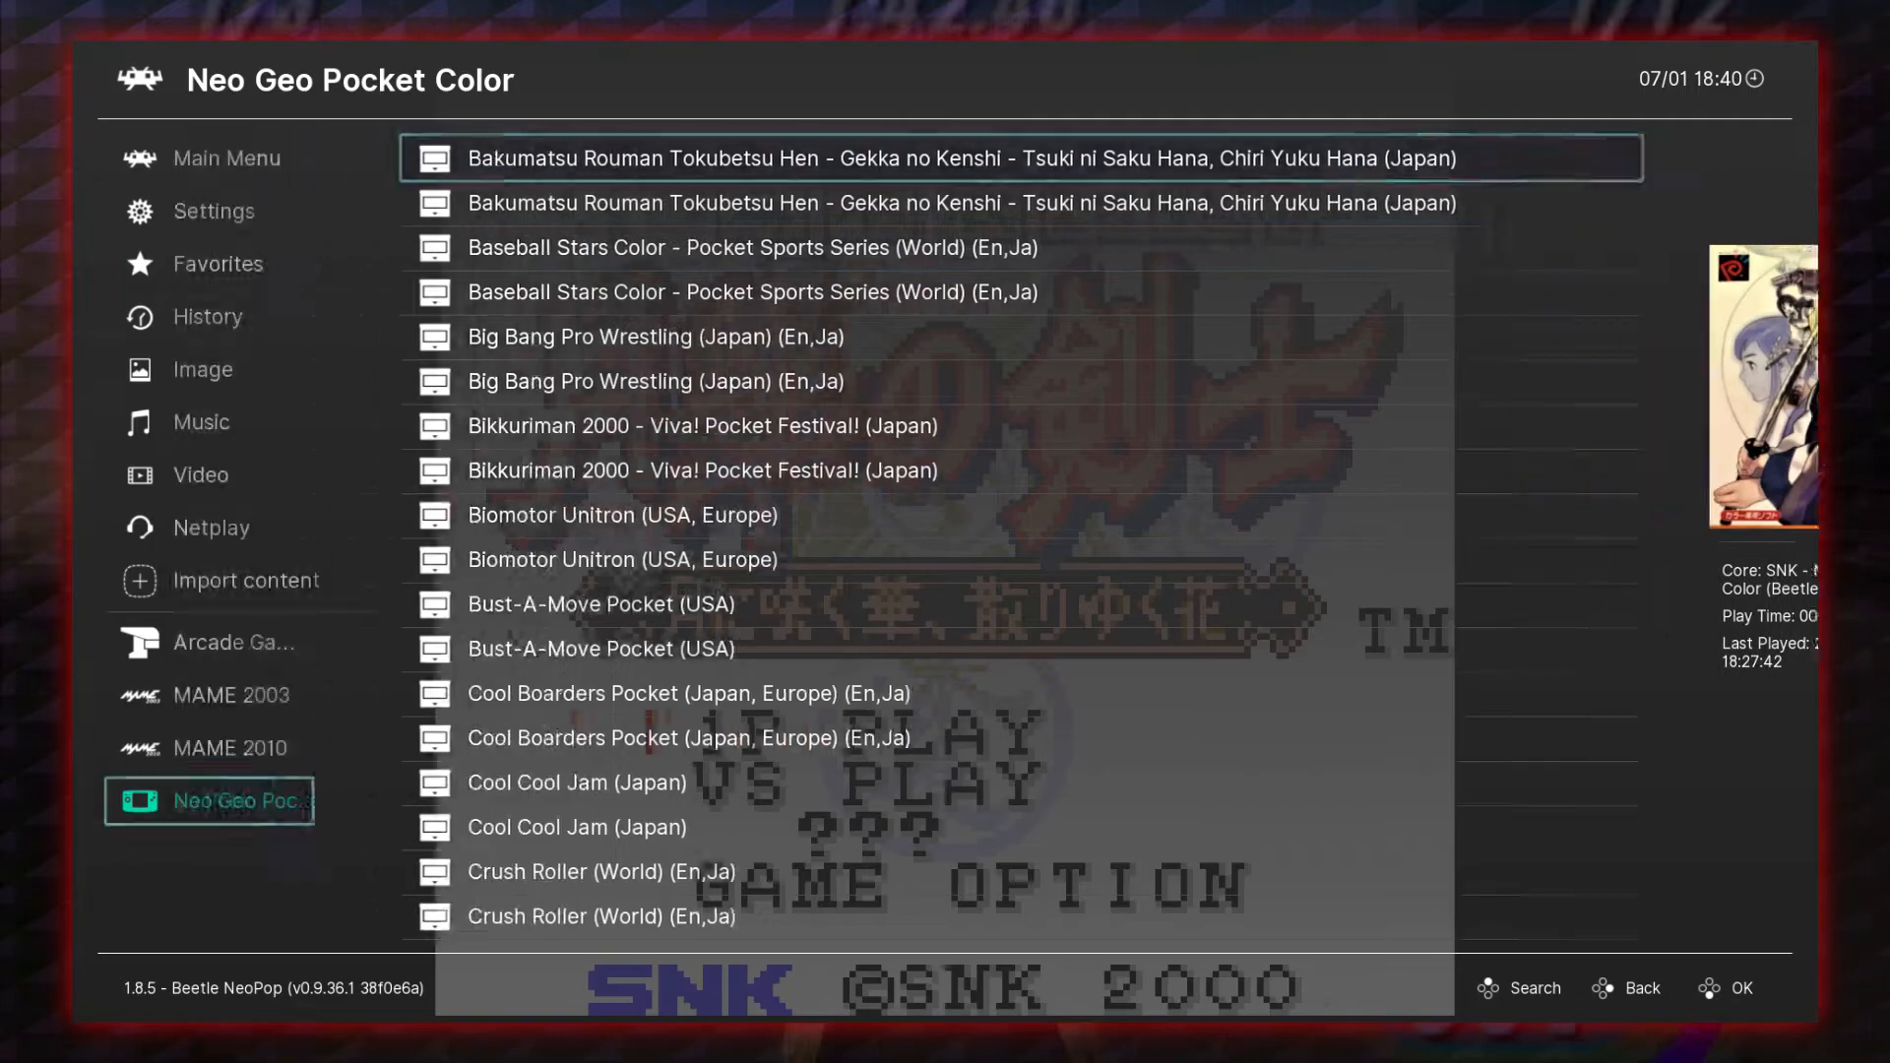
key("Return")
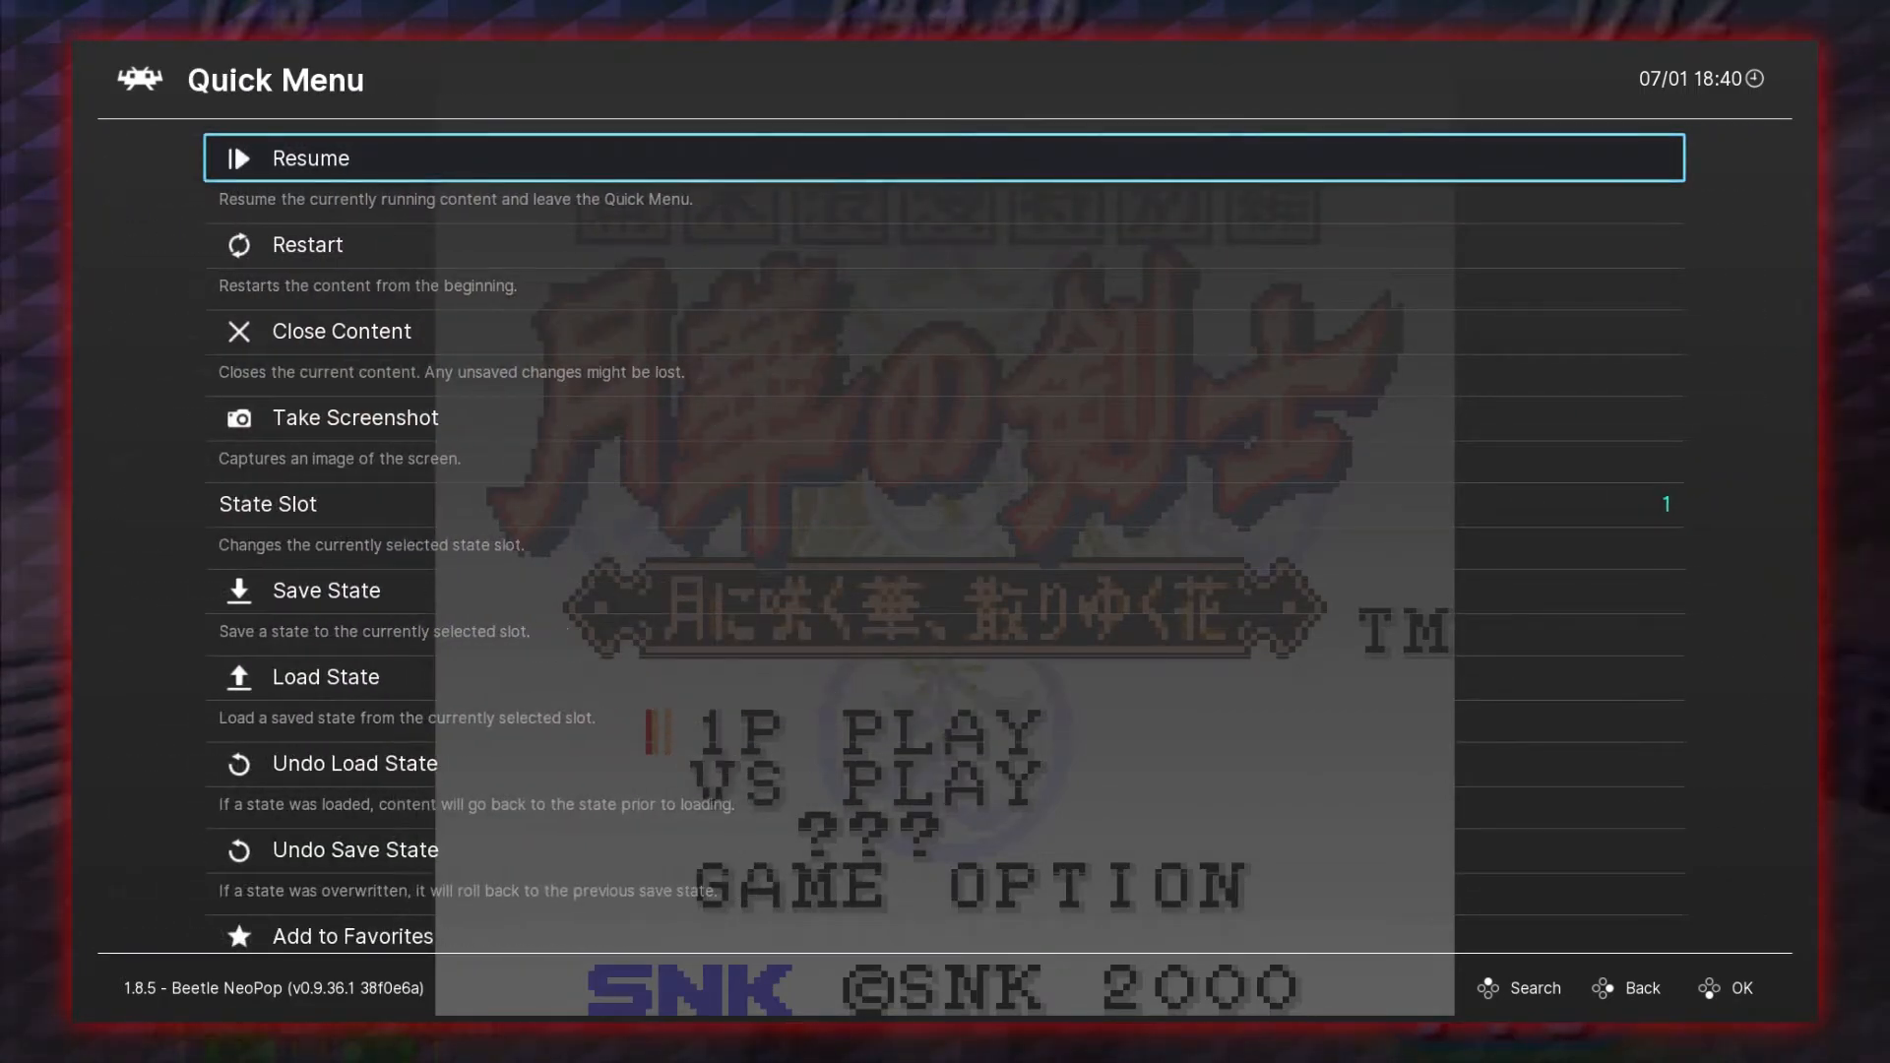
key("F1")
key("F1")
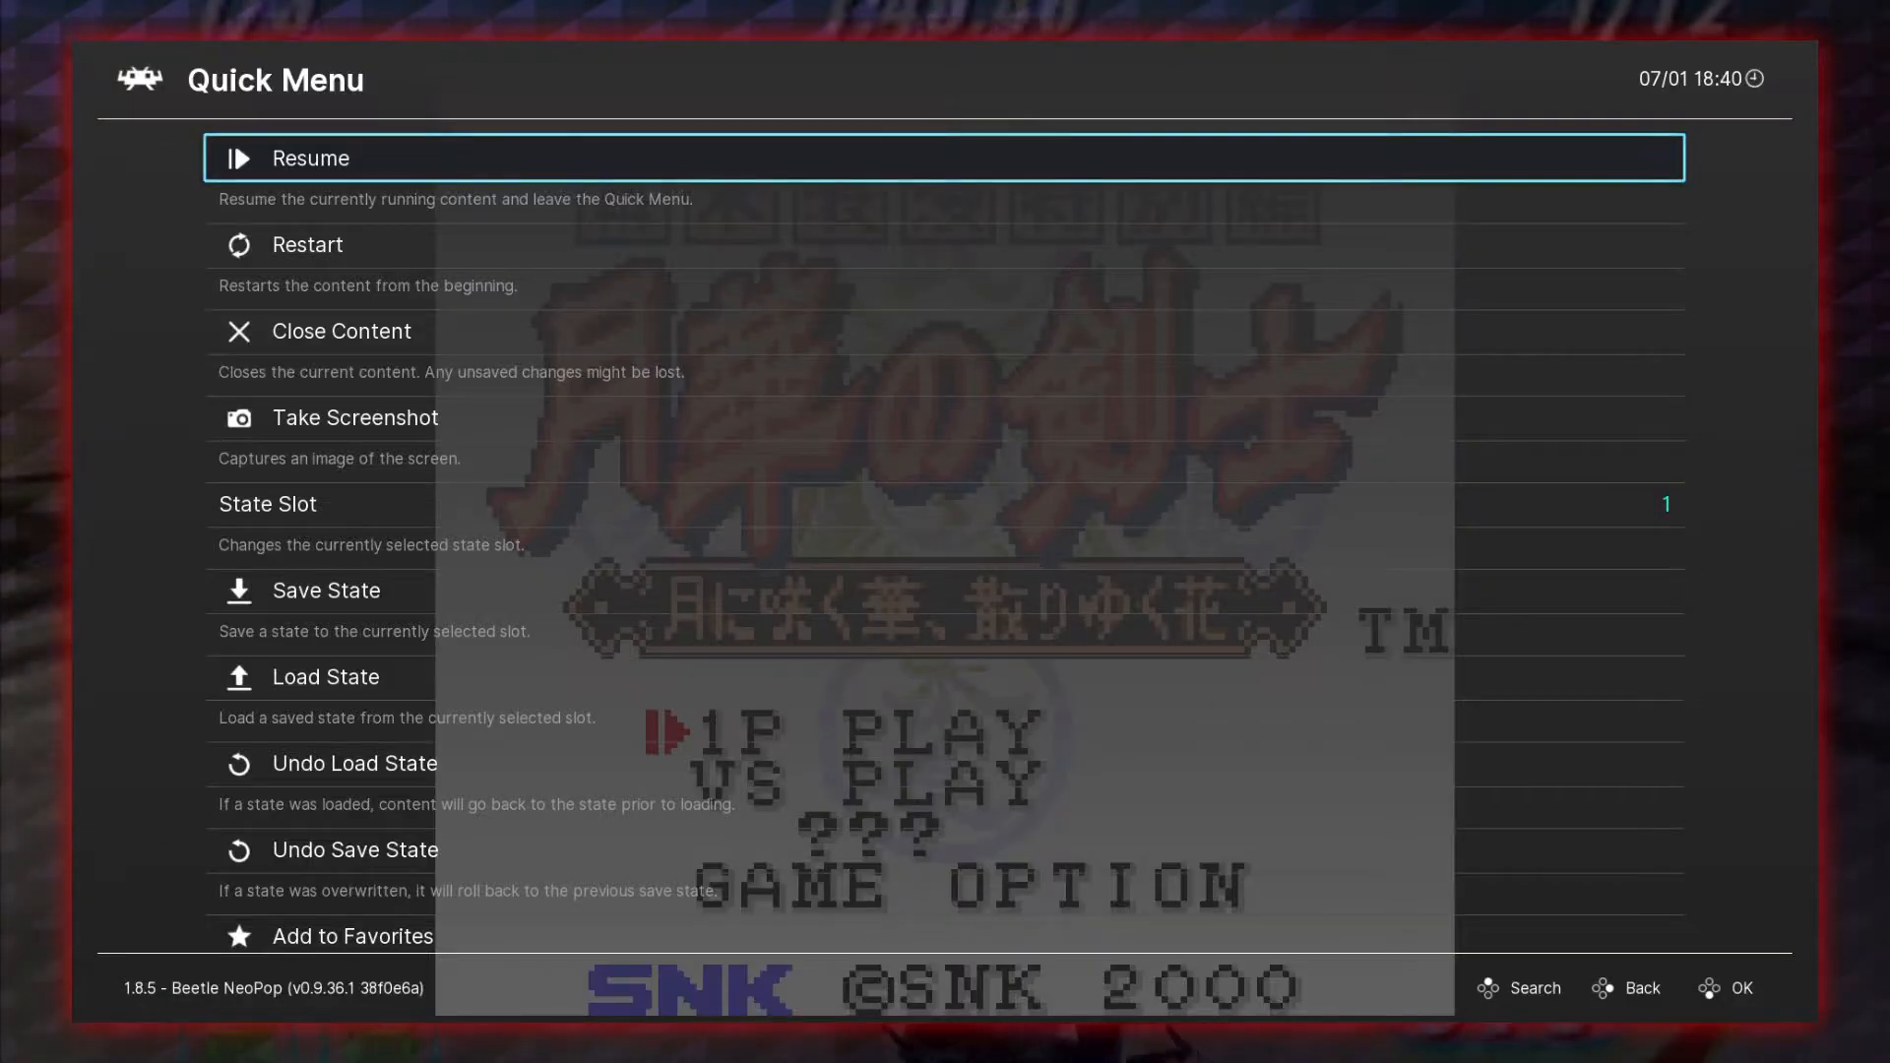
Examine the Resume, Restart and Close Content entries of the Quick Menu.
key("Down")
key("Down")
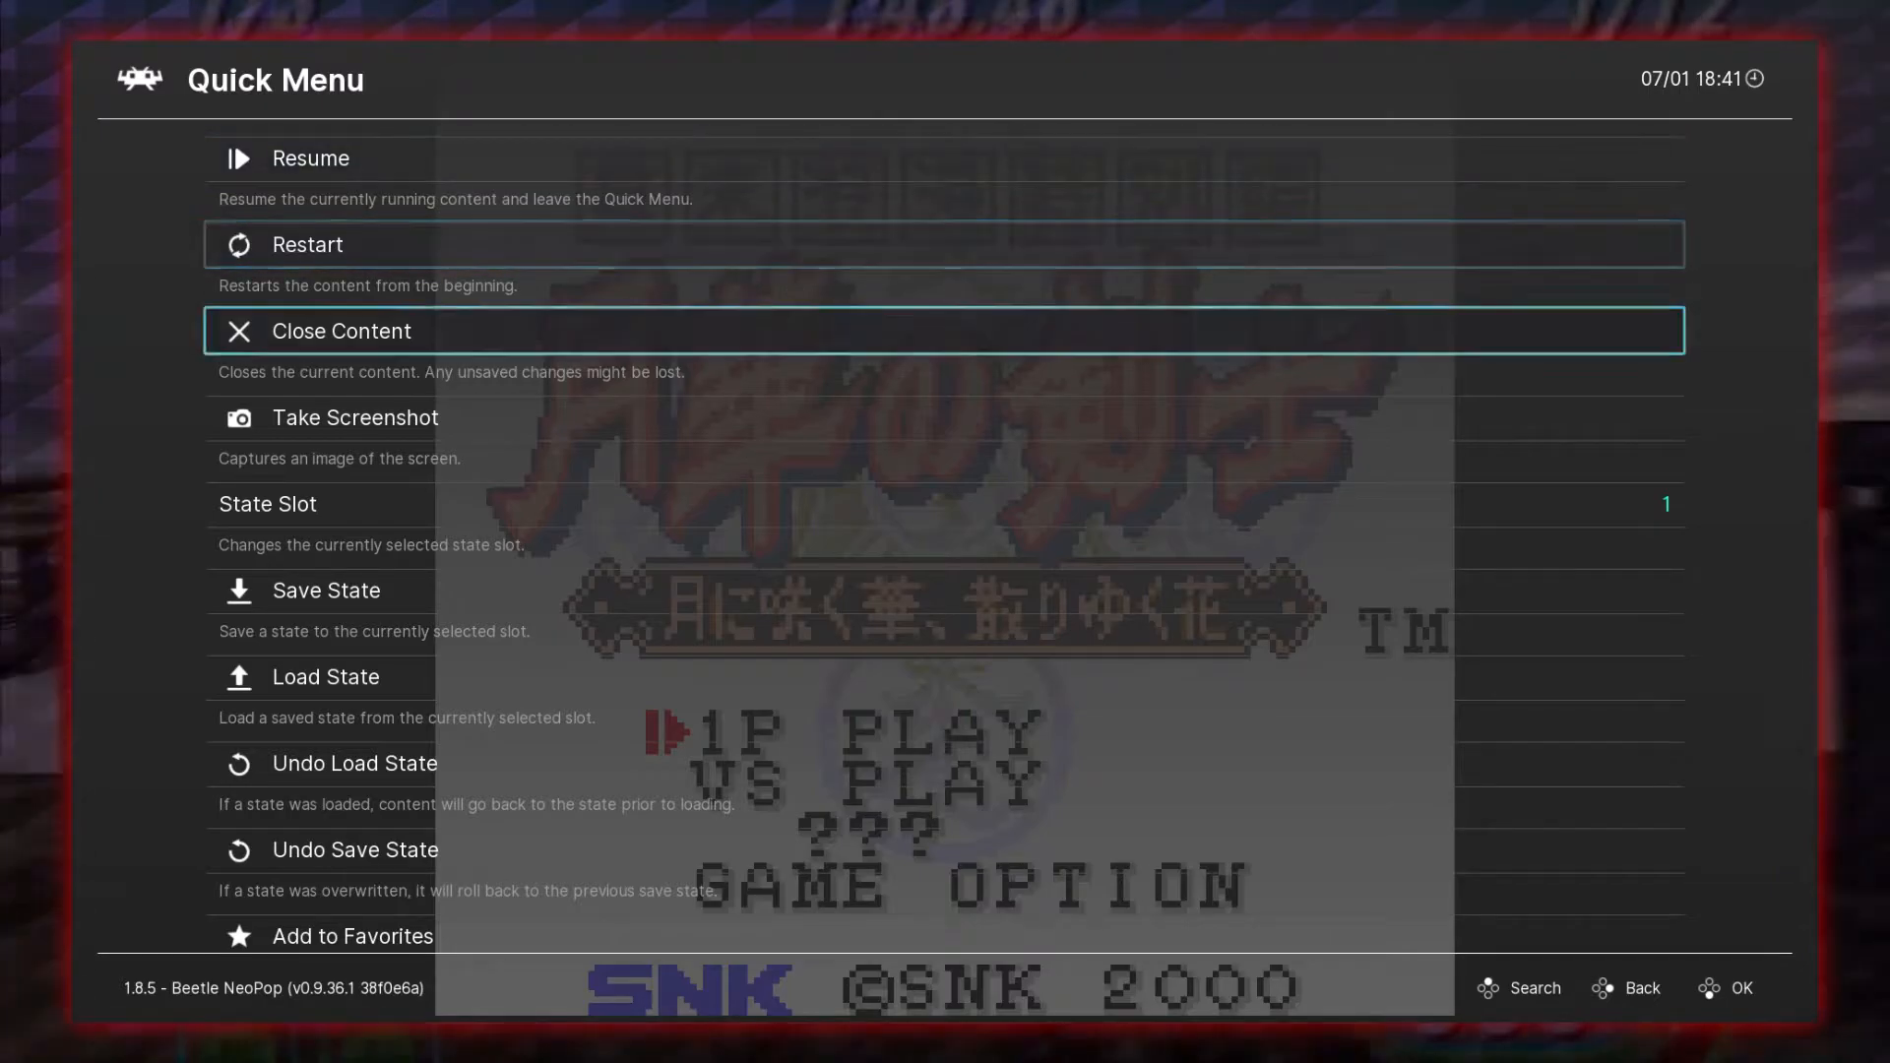
key("Down")
key("Up")
key("Up")
key("Up")
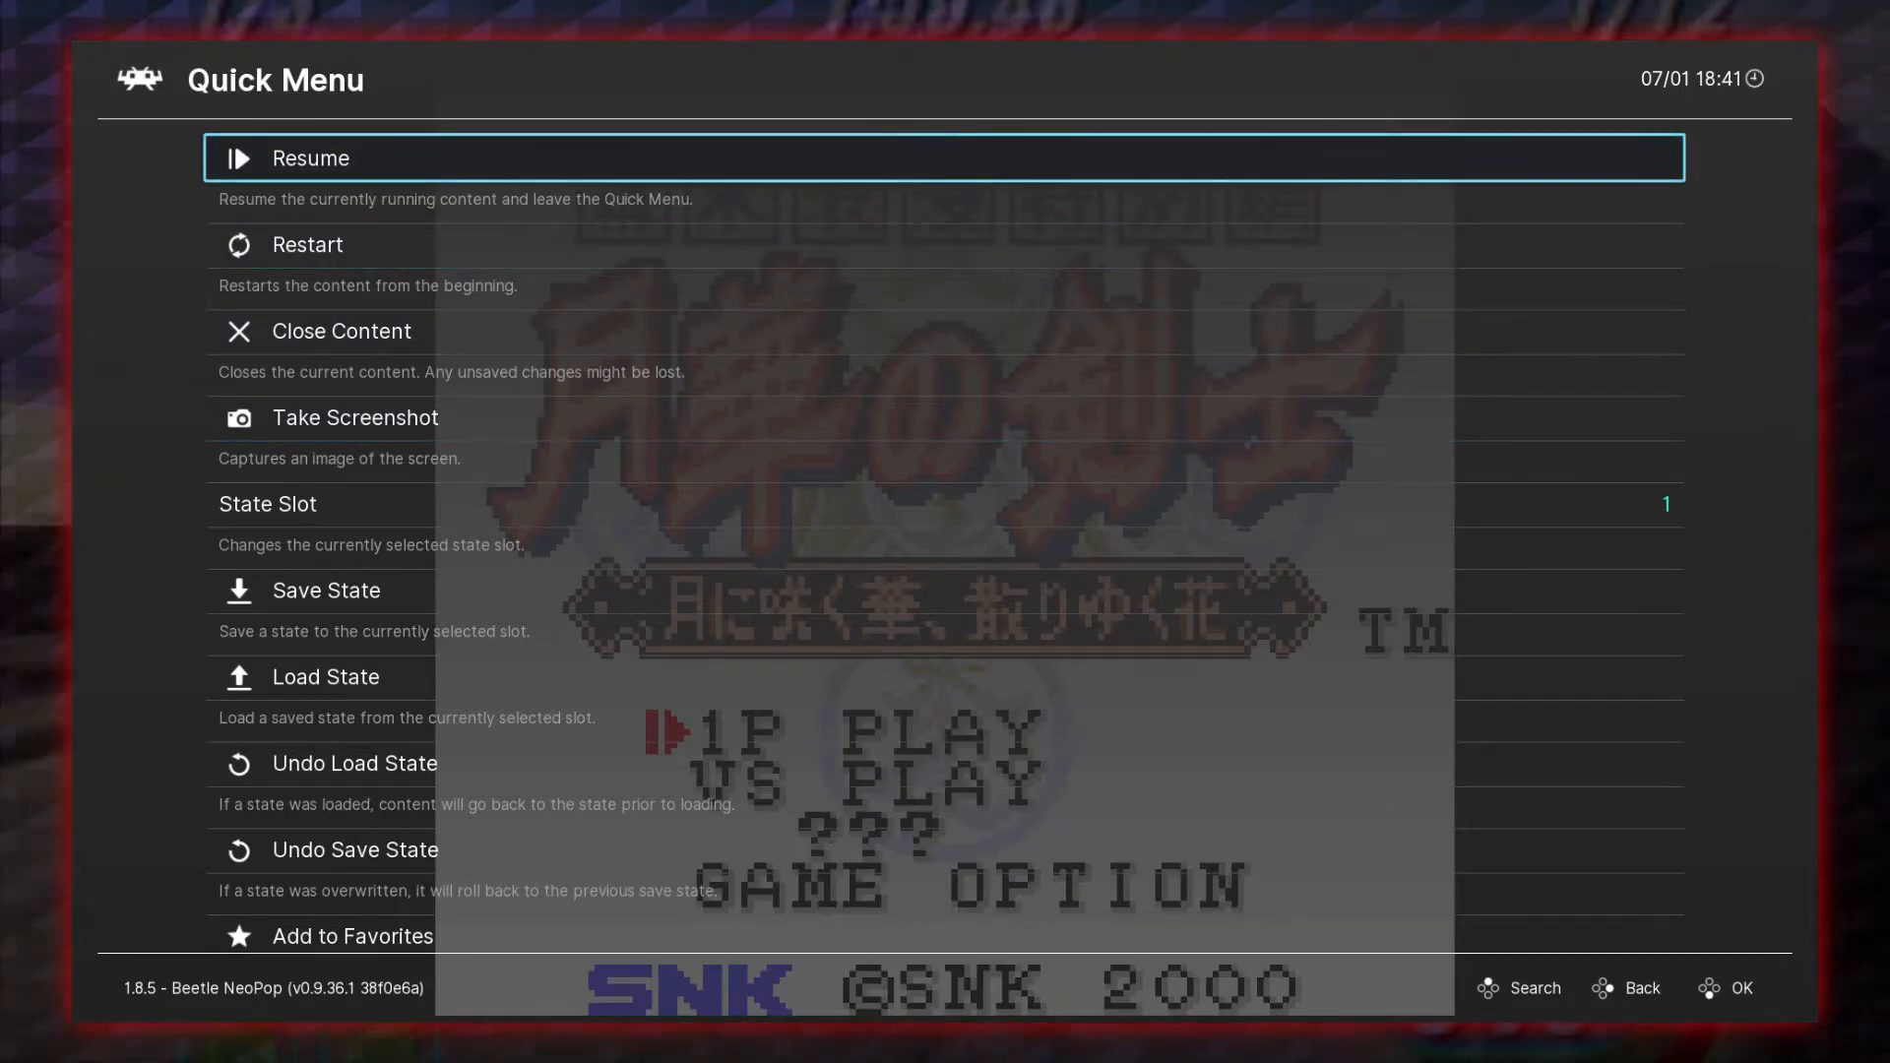
key("Down")
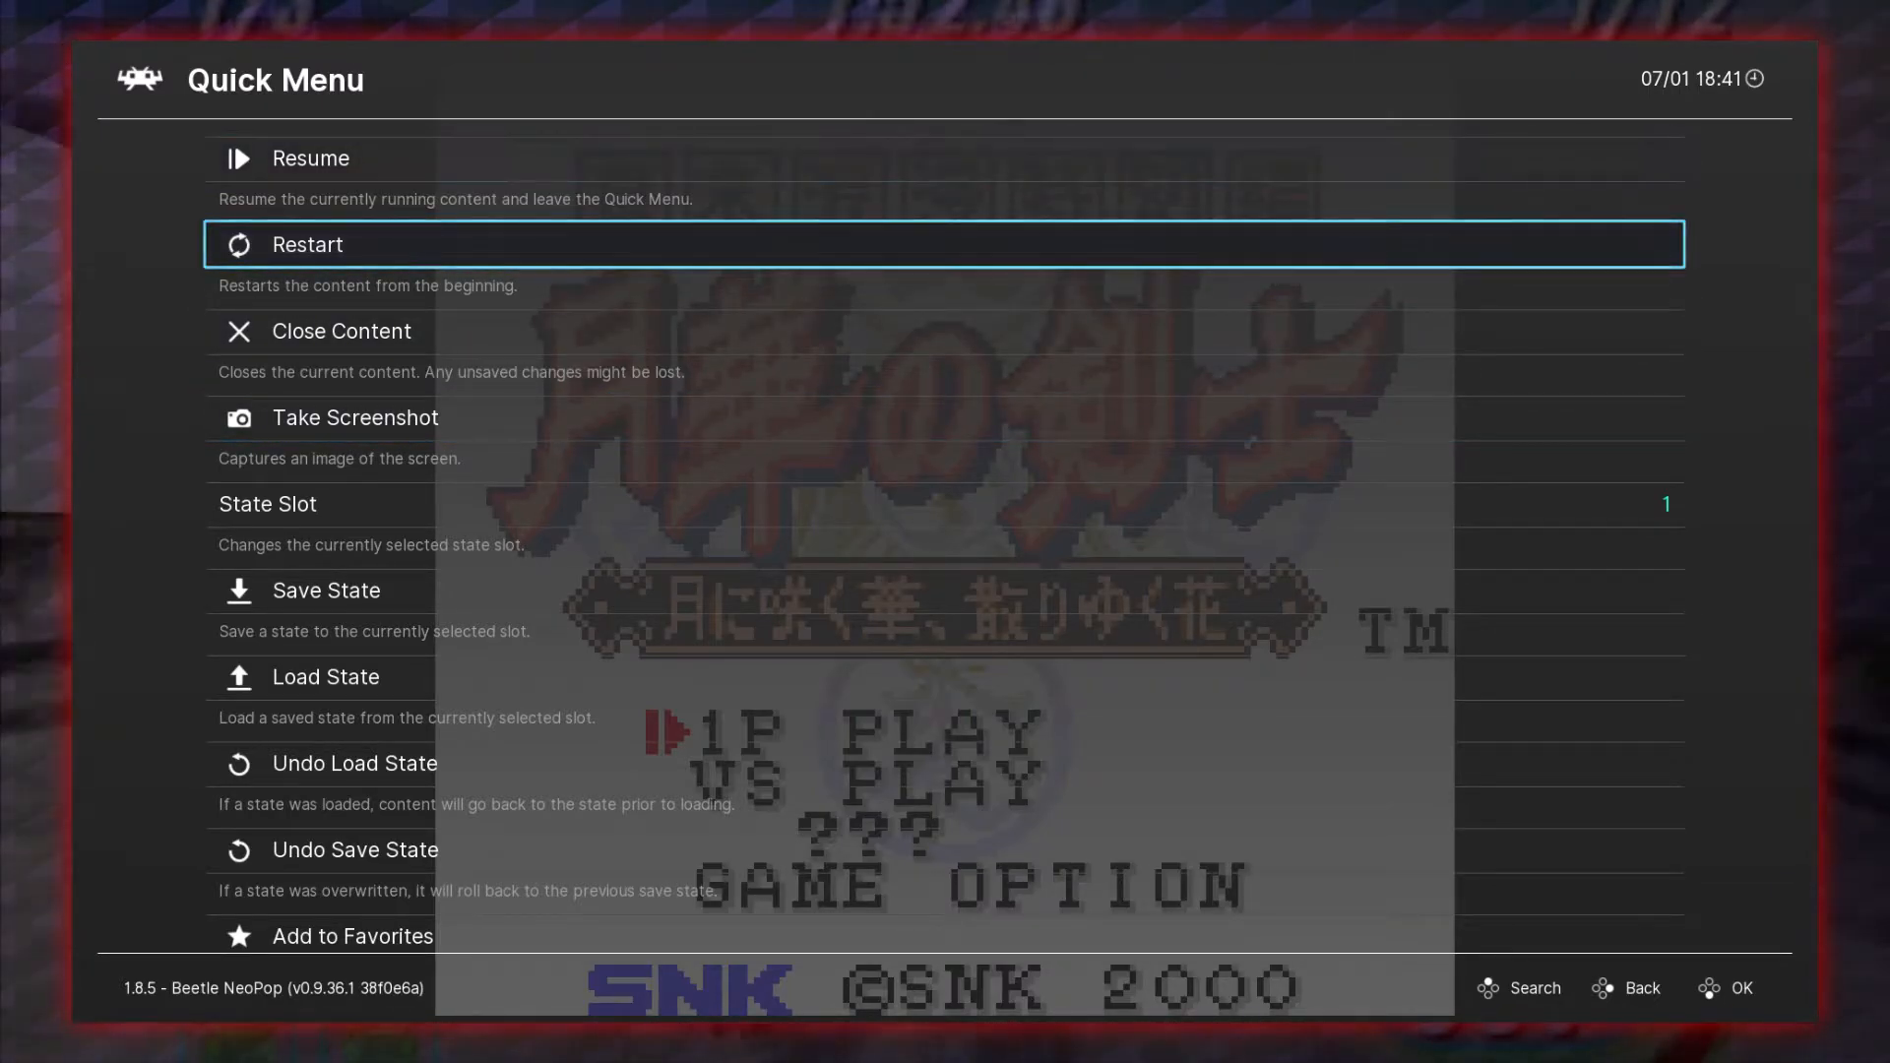
key("Down")
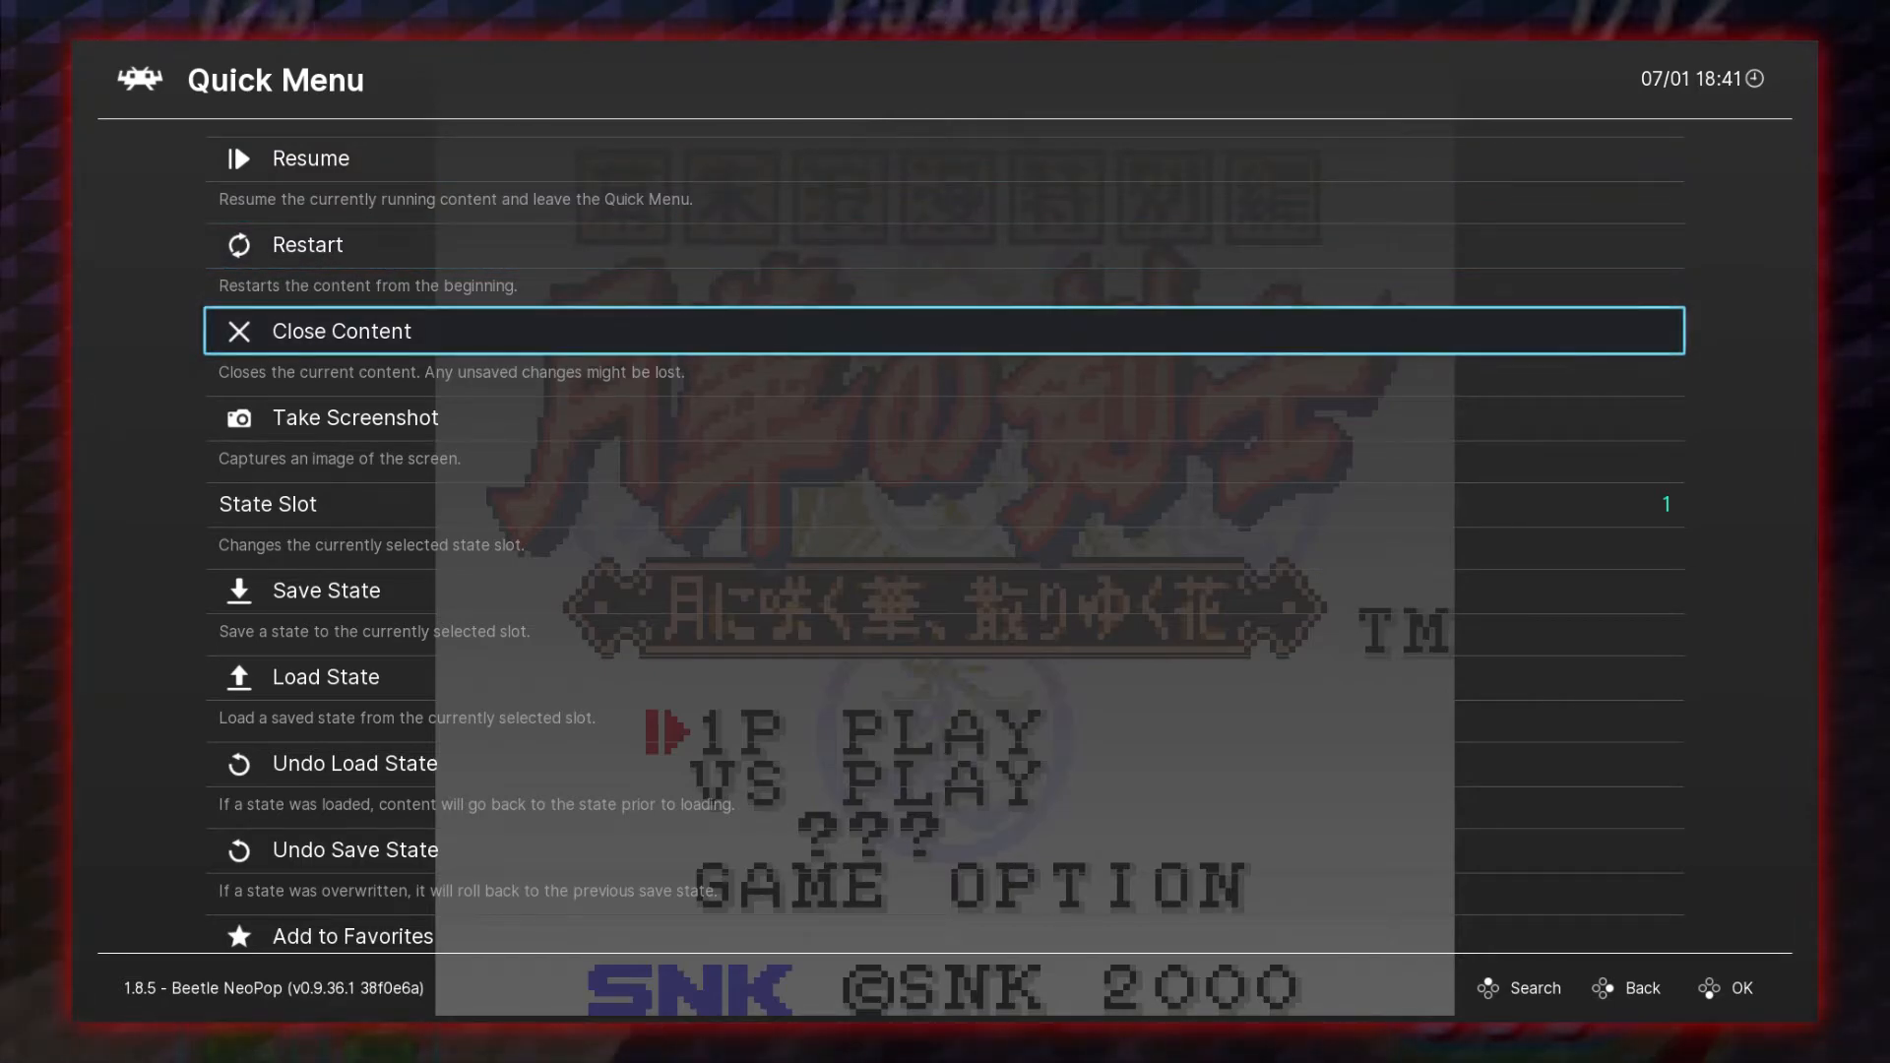
Examine the State Slot, Save State and Load State entries of the Quick Menu.
key("Down")
key("Down")
key("Down")
key("Down")
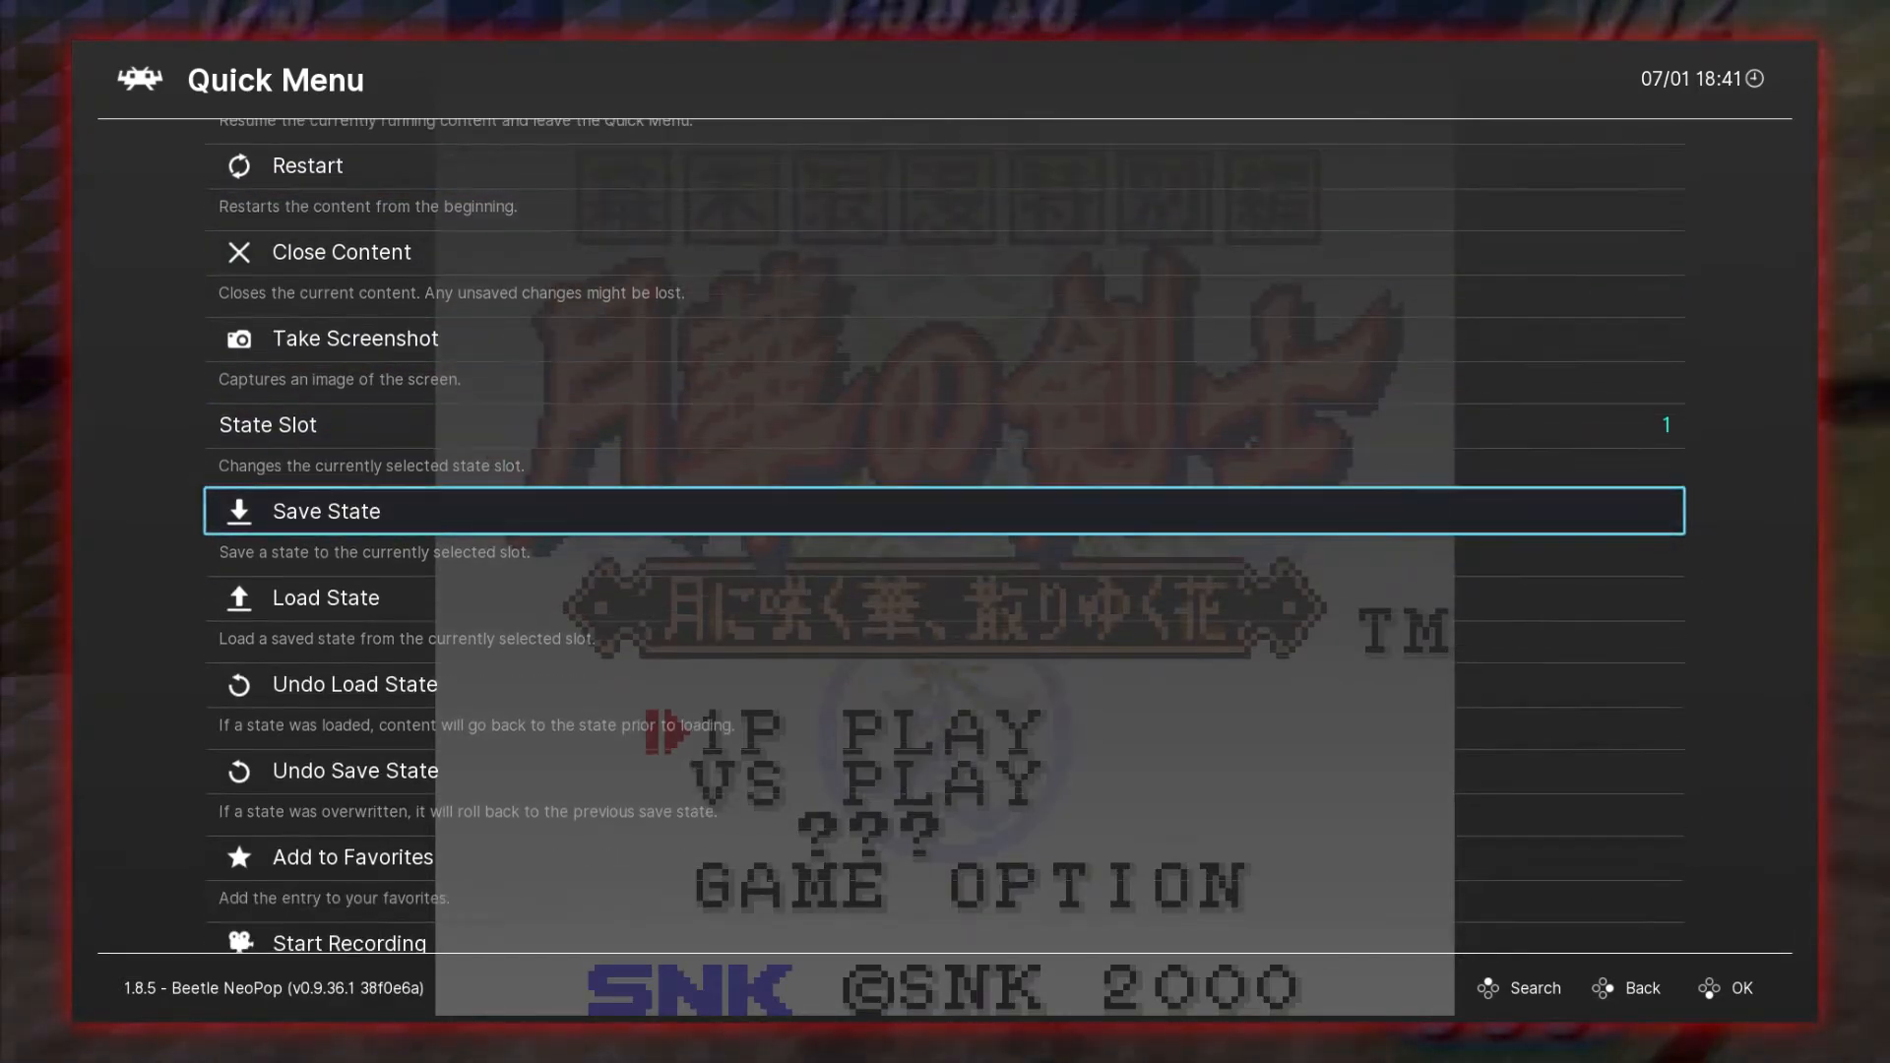
key("Up")
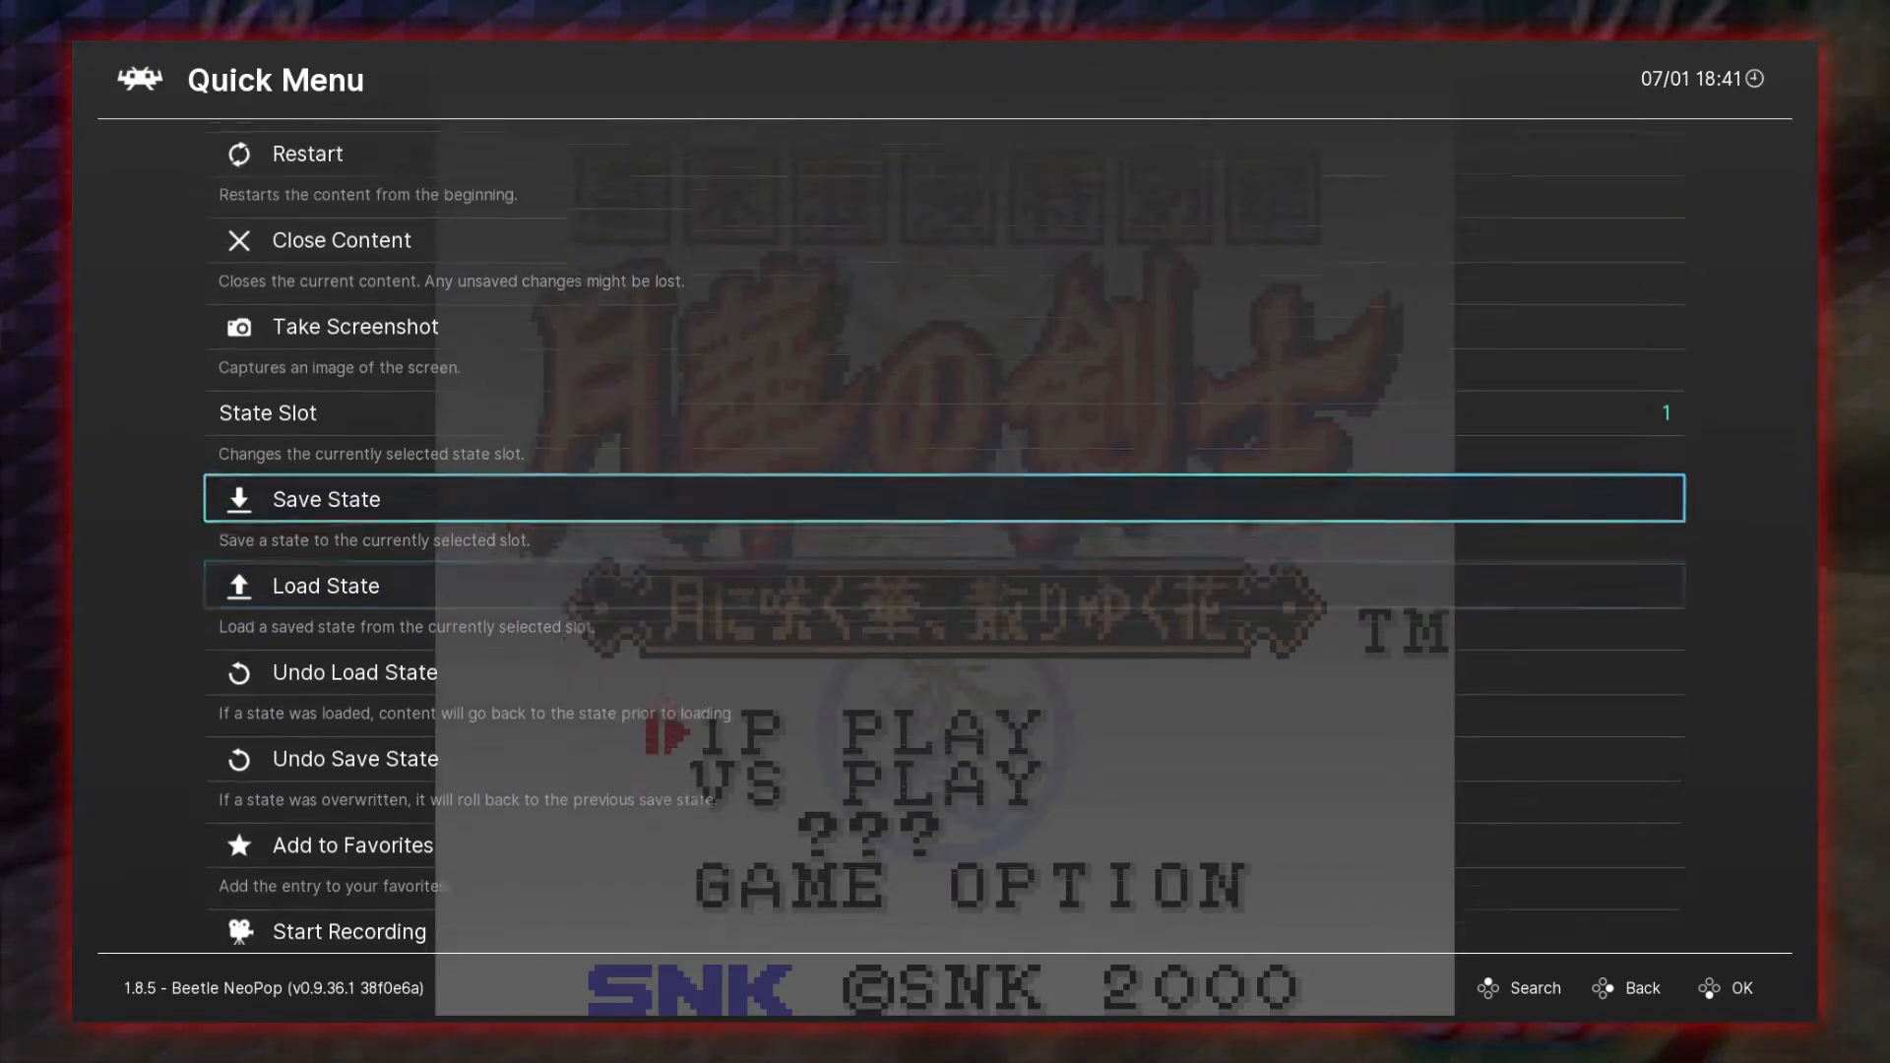
key("Down")
key("Up")
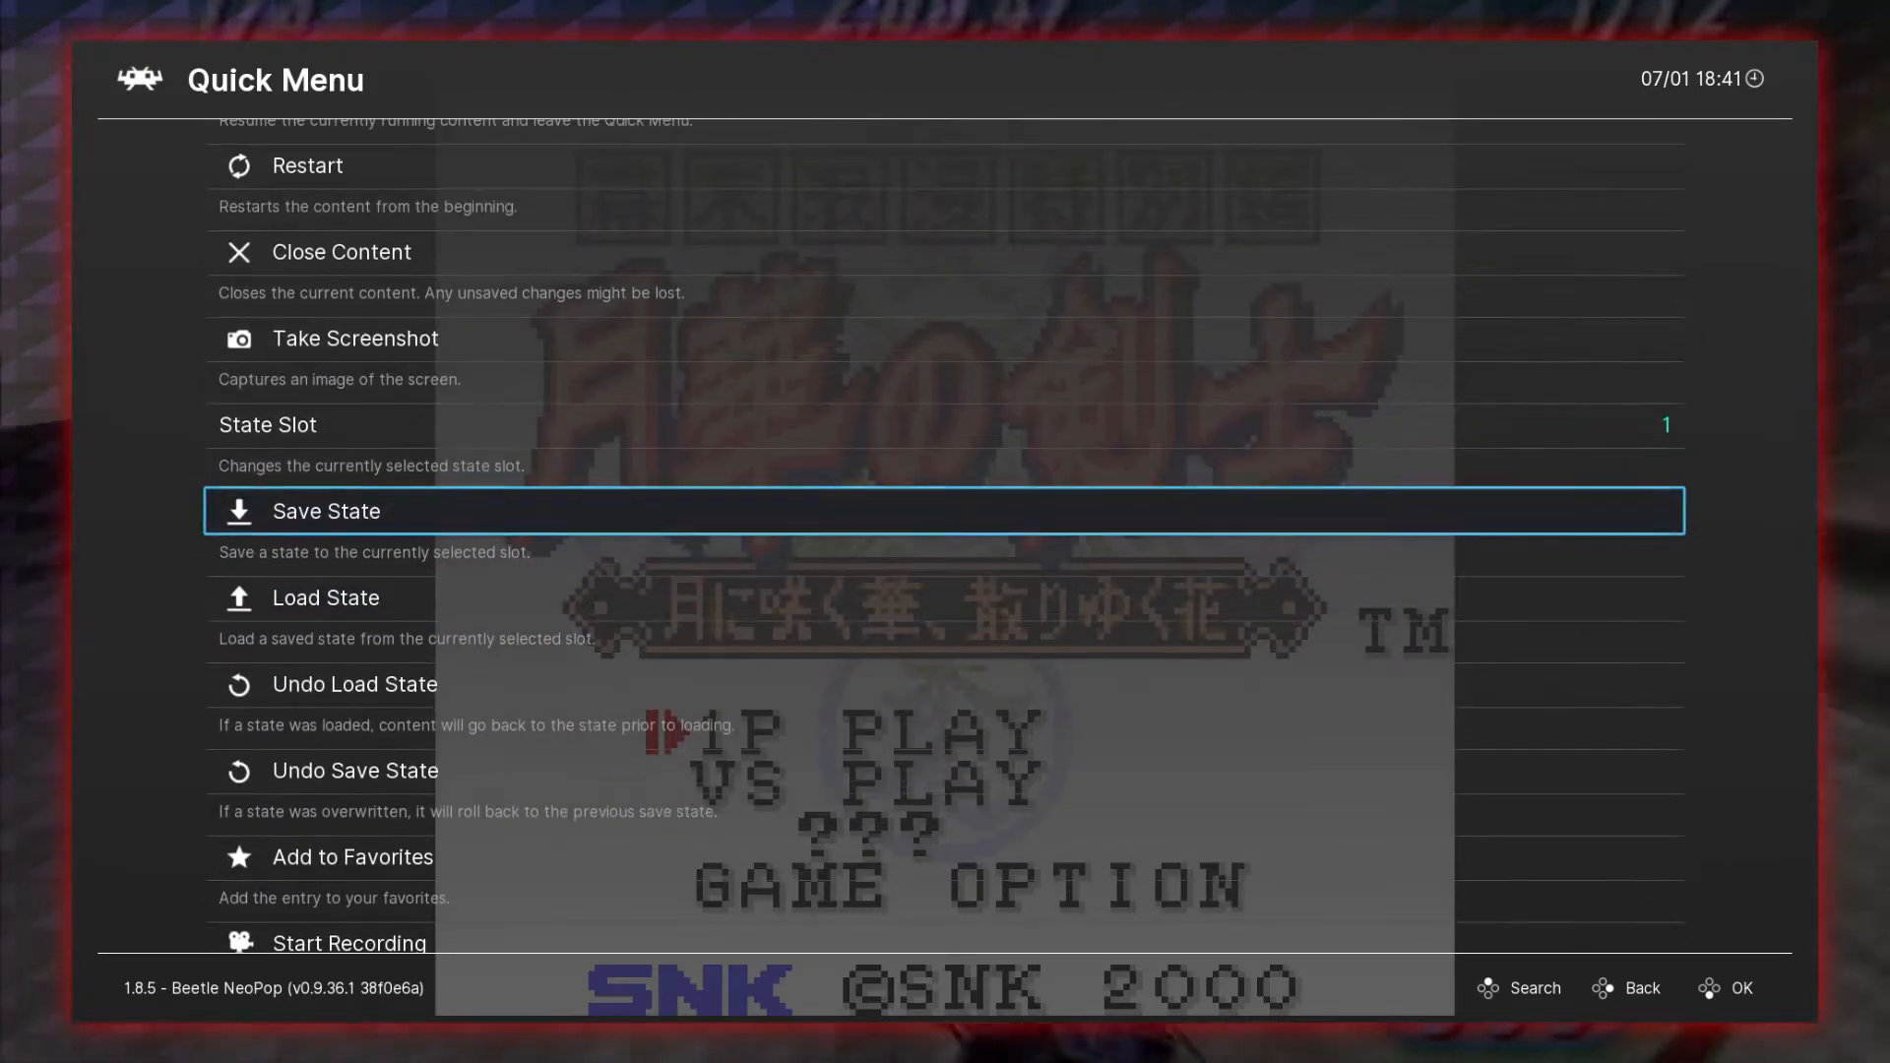
key("Down")
key("Up")
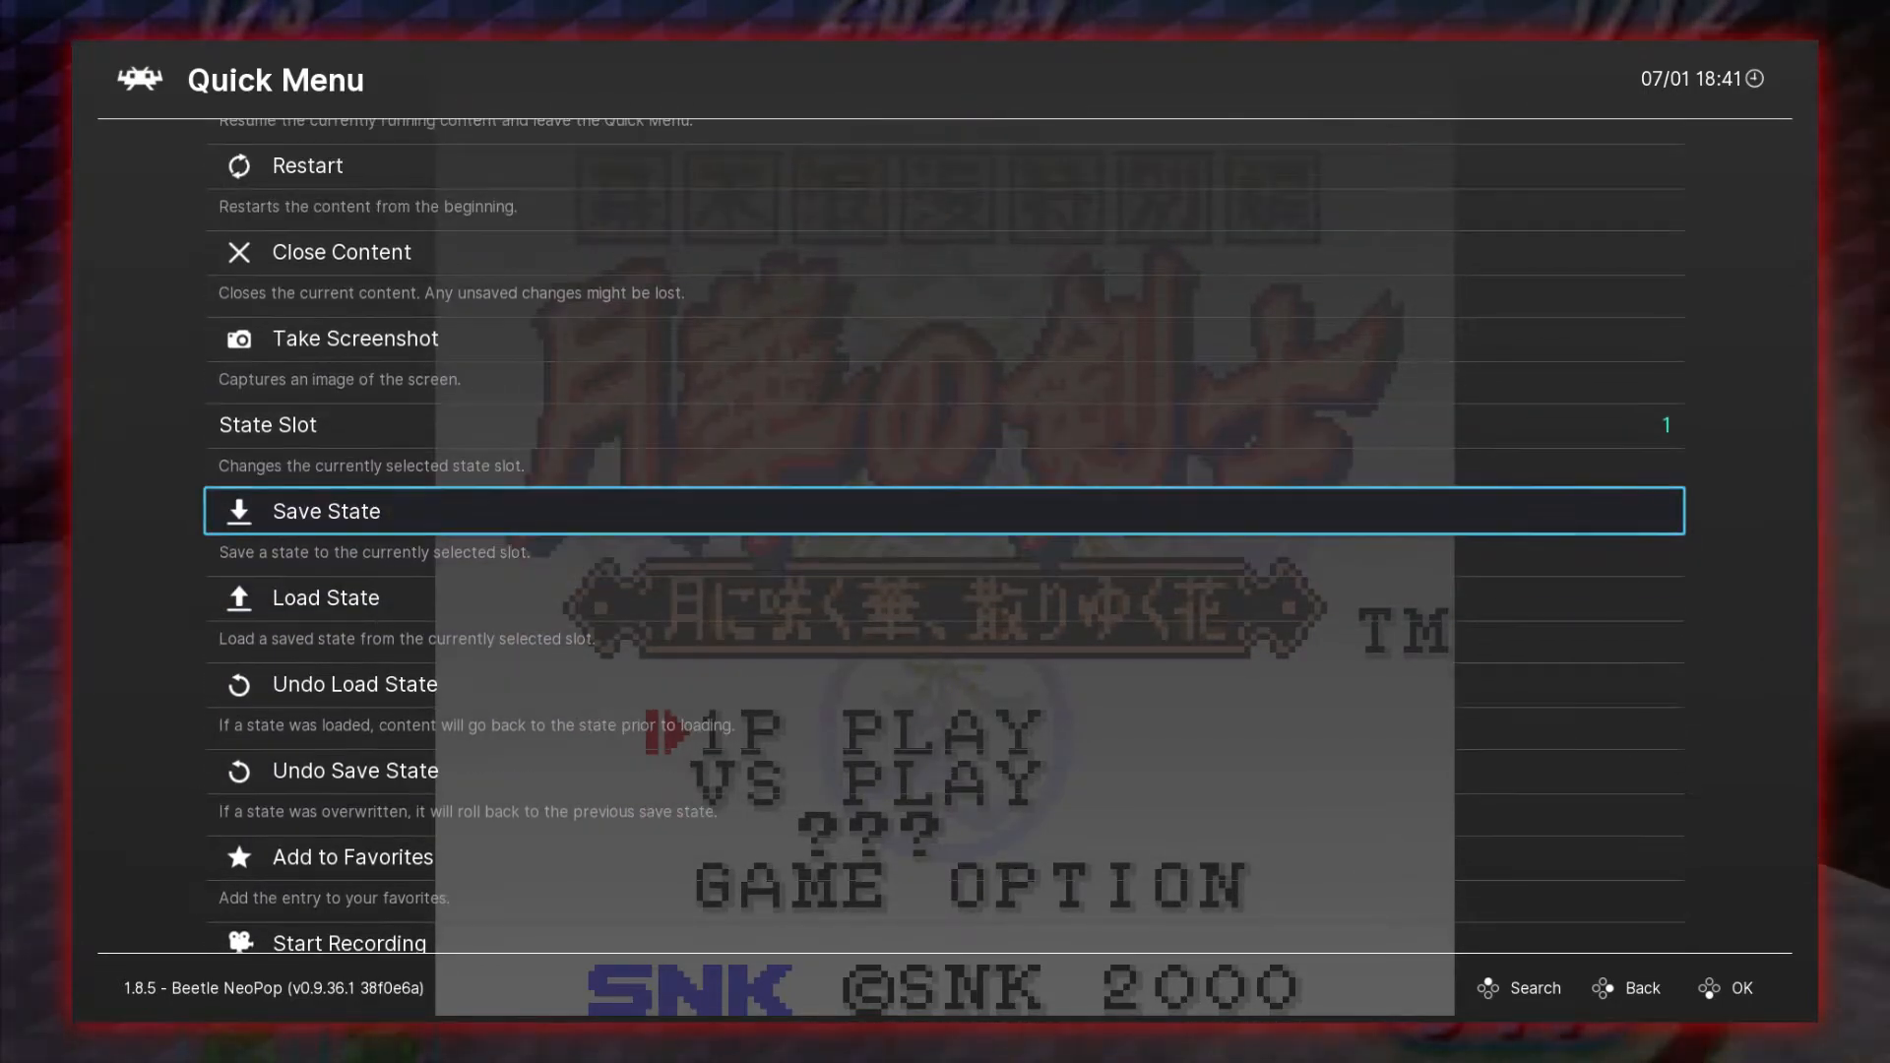
Examine the Quick Menu entries from Undo Load State through Add to Favorites, recording and streaming down to Options.
key("Down")
key("Down")
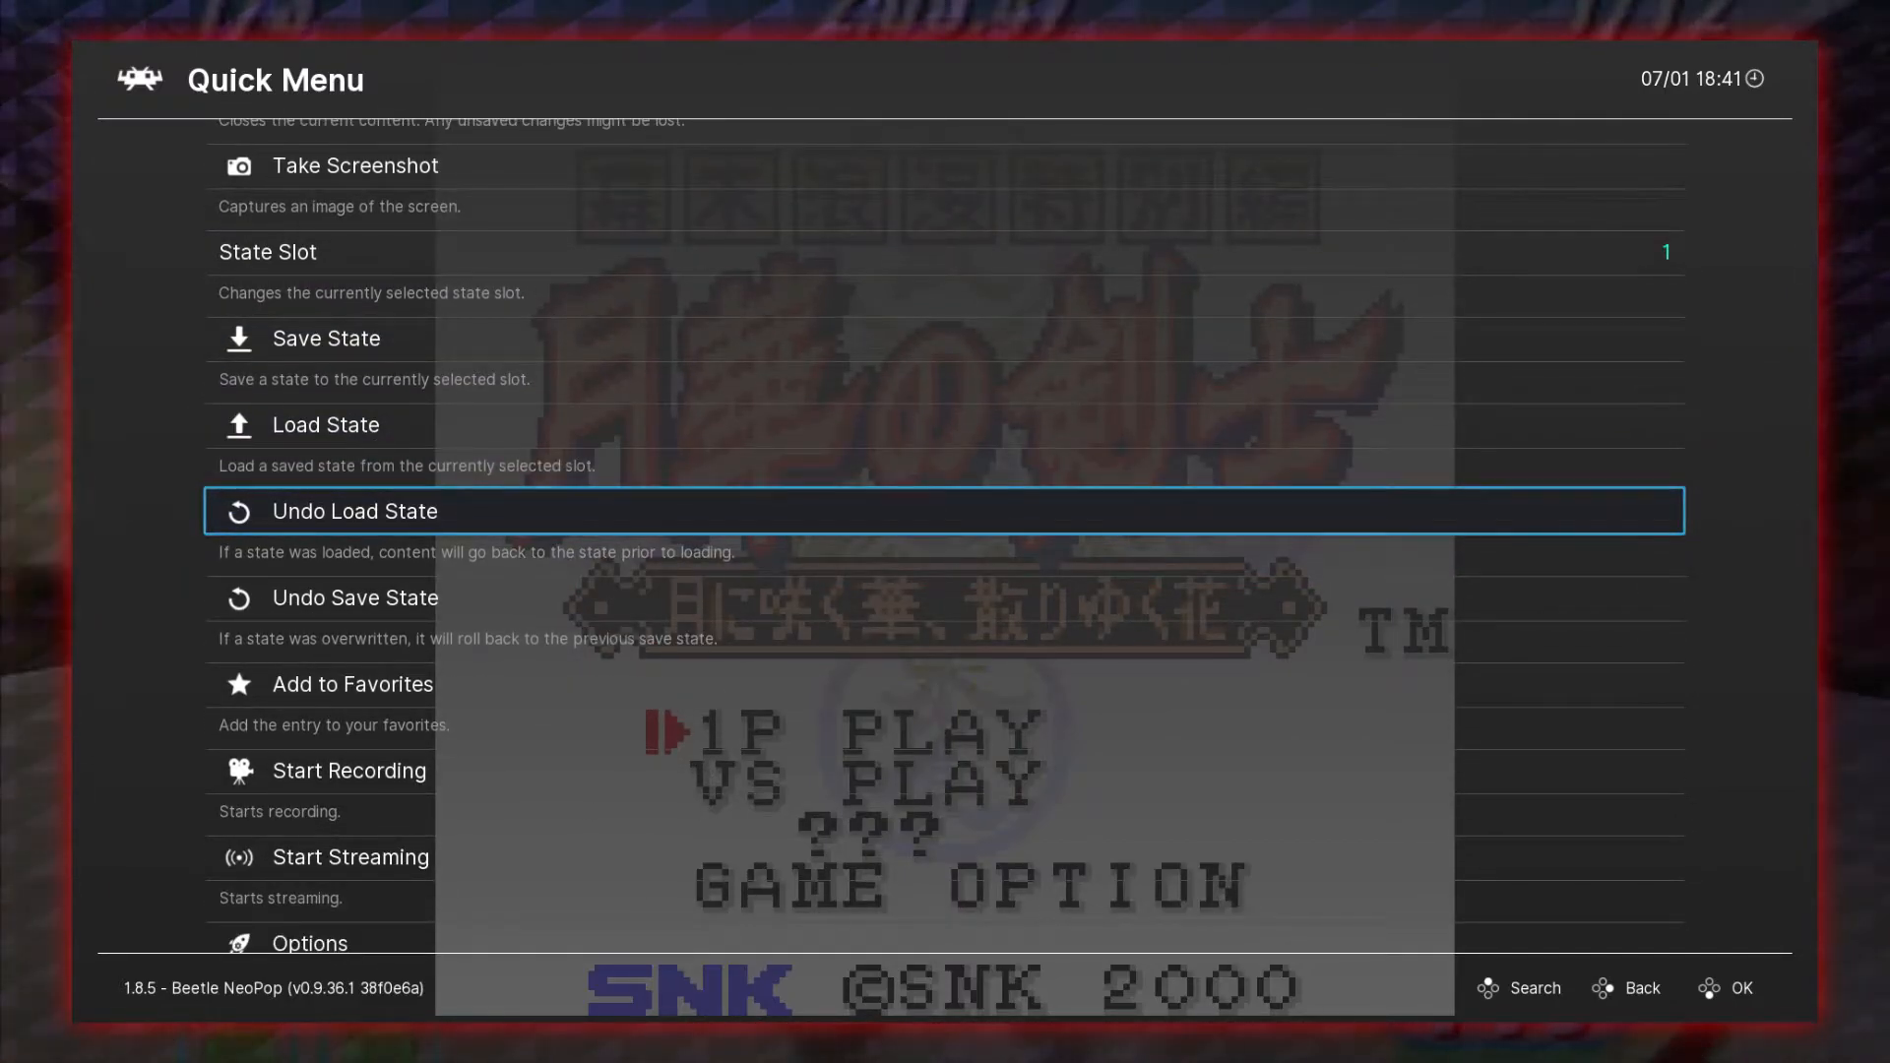
key("Down")
key("Down")
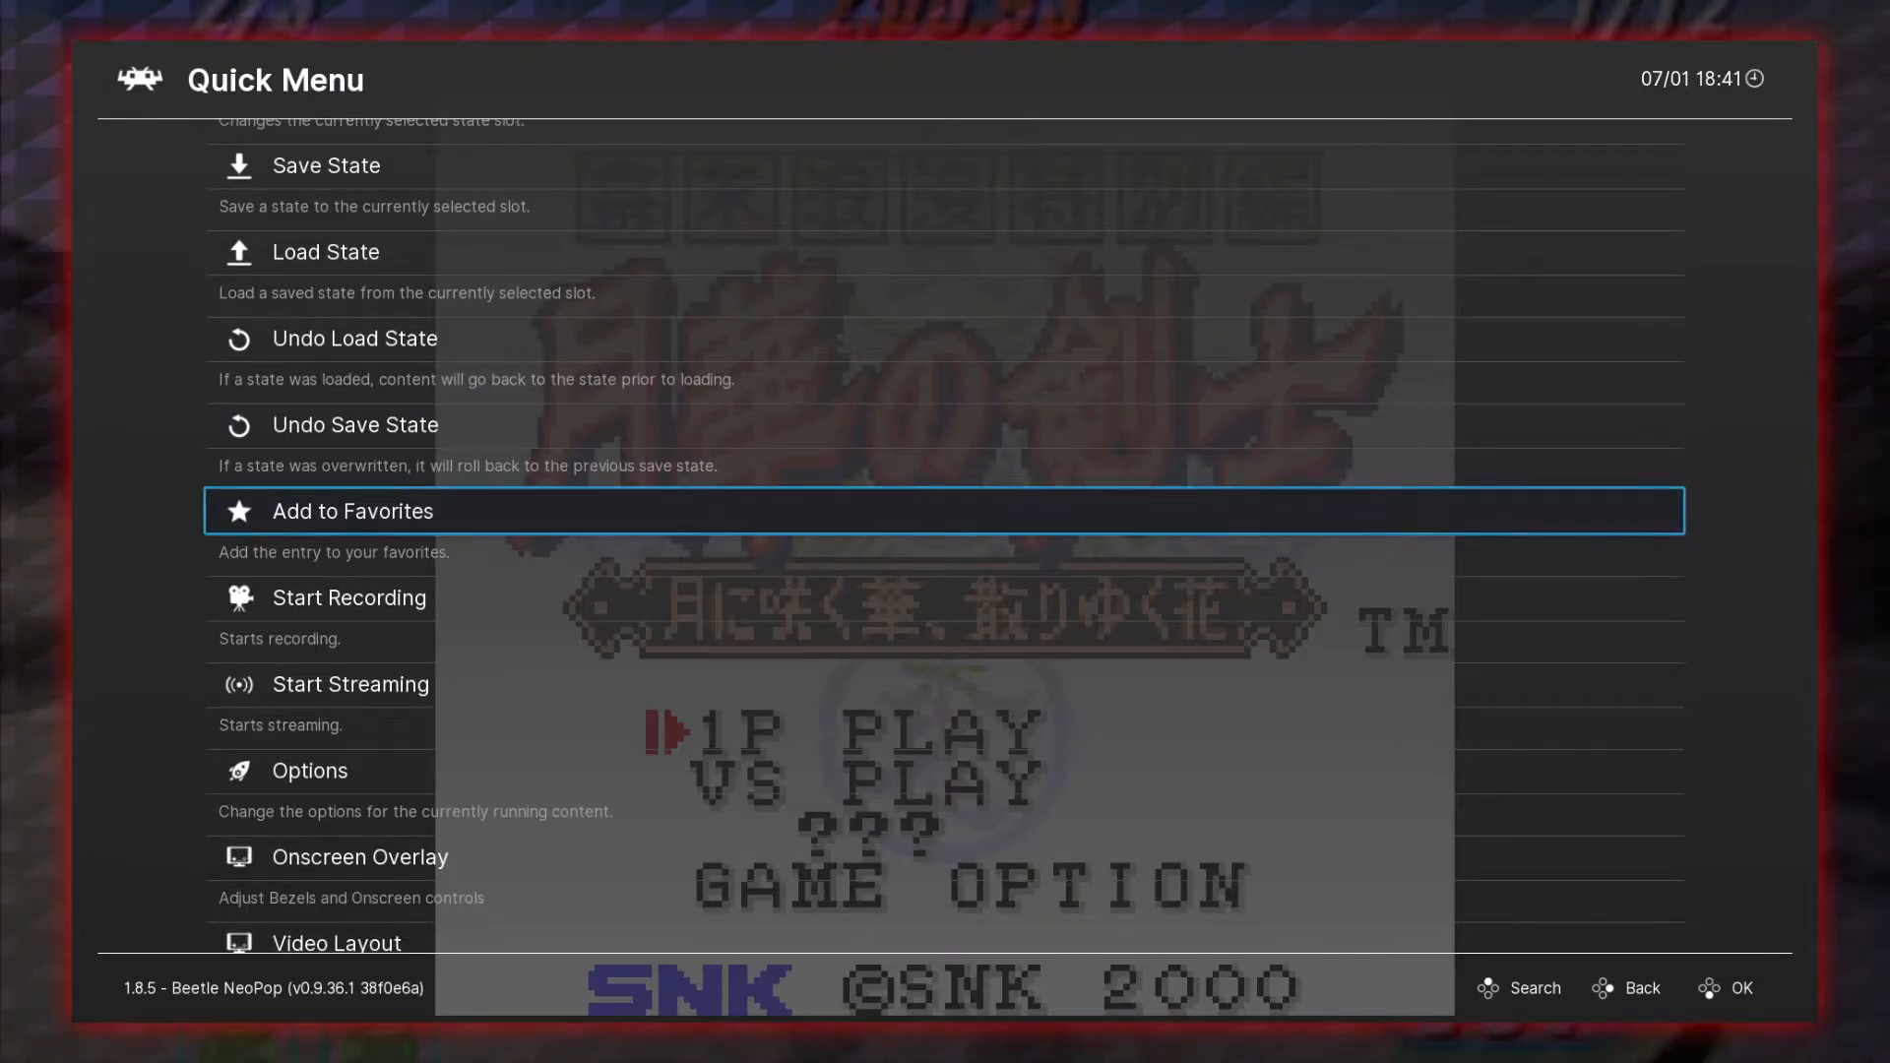
key("Down")
key("Down")
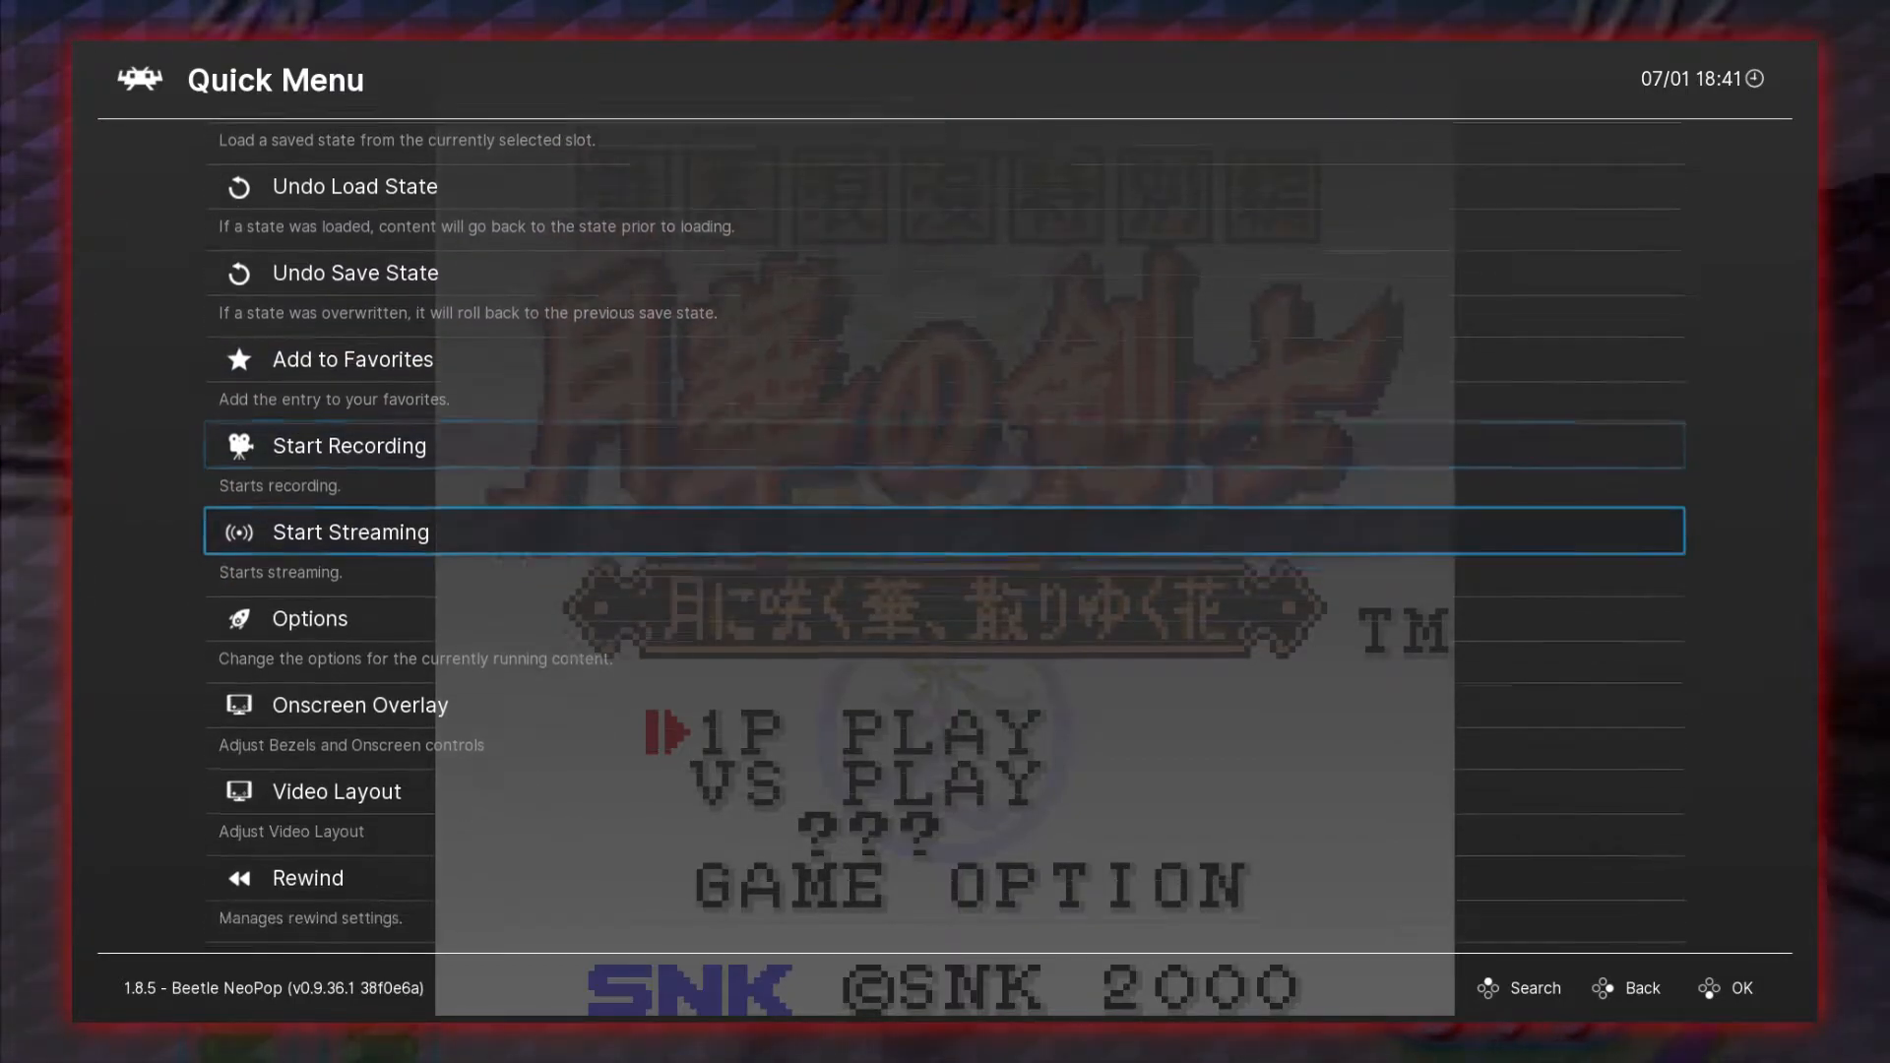
key("Up")
key("Down")
key("Down")
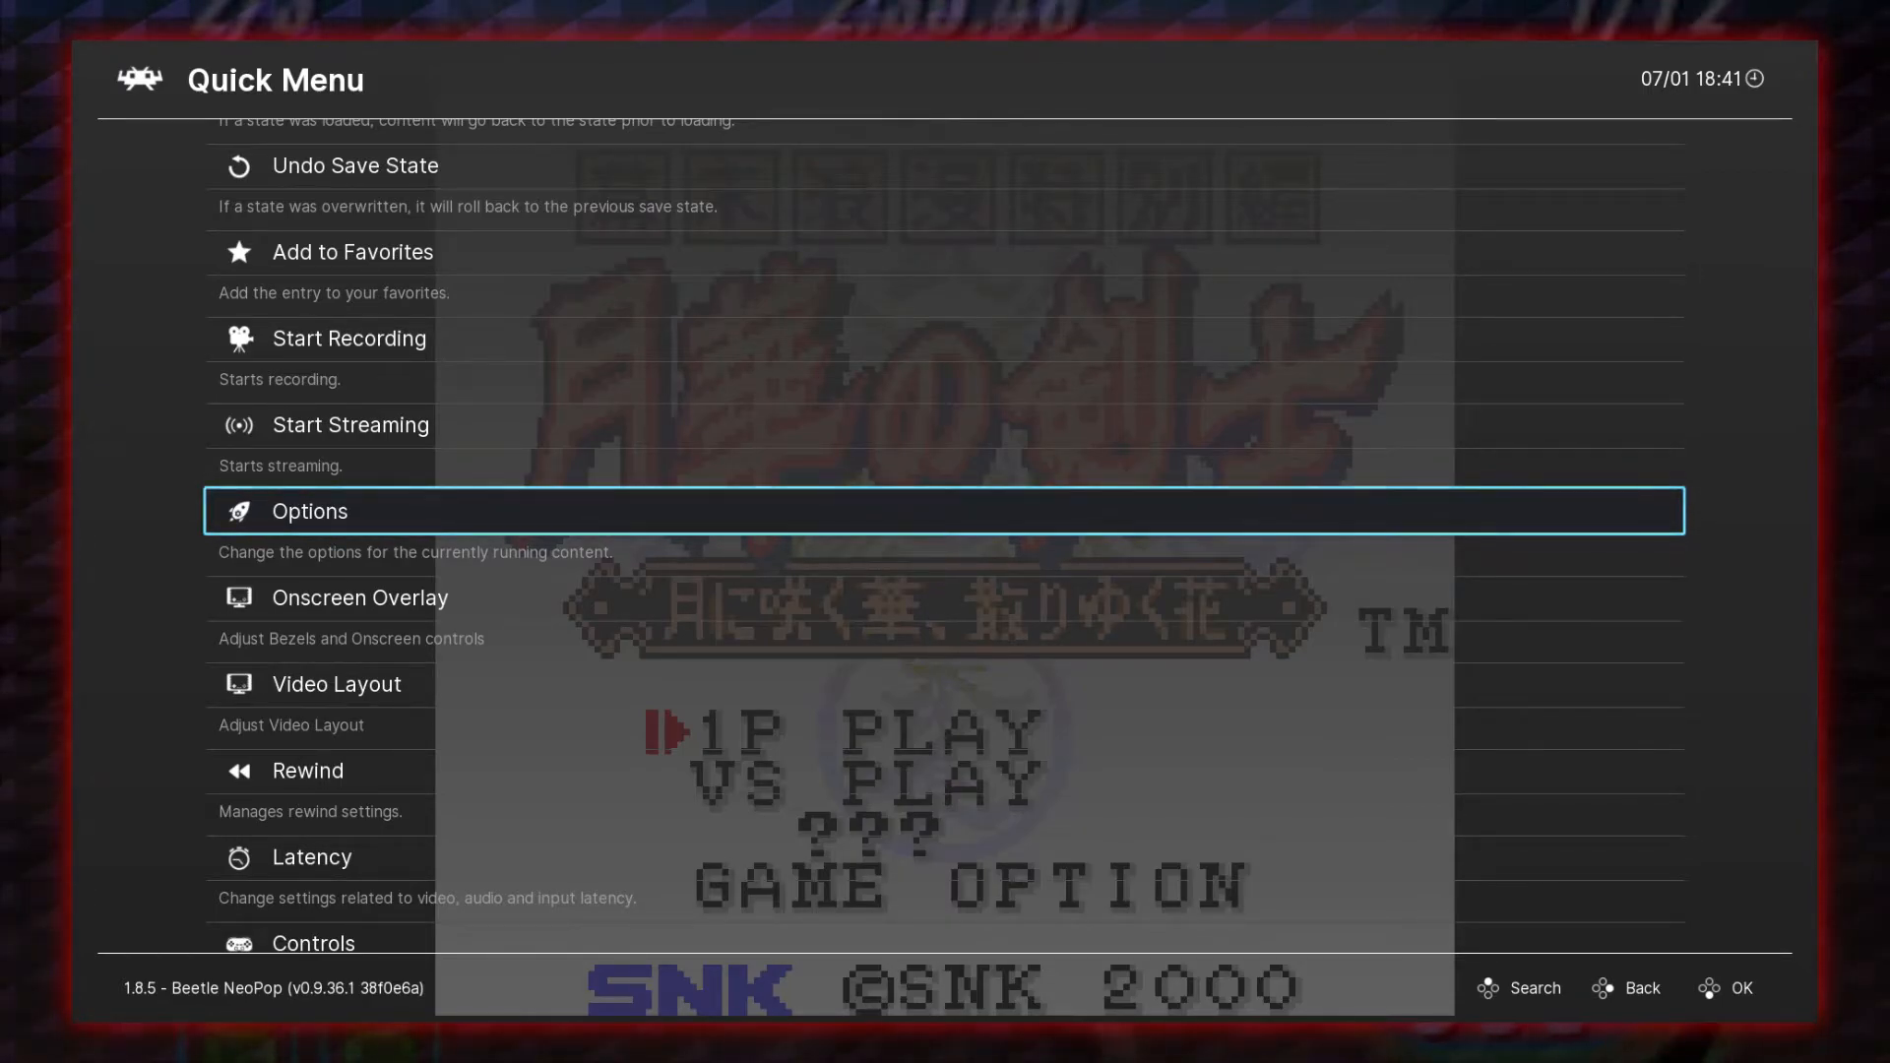
Open the running game's Options page and examine the Language, Sound Output Sample Rate and Color Depth settings.
key("Return")
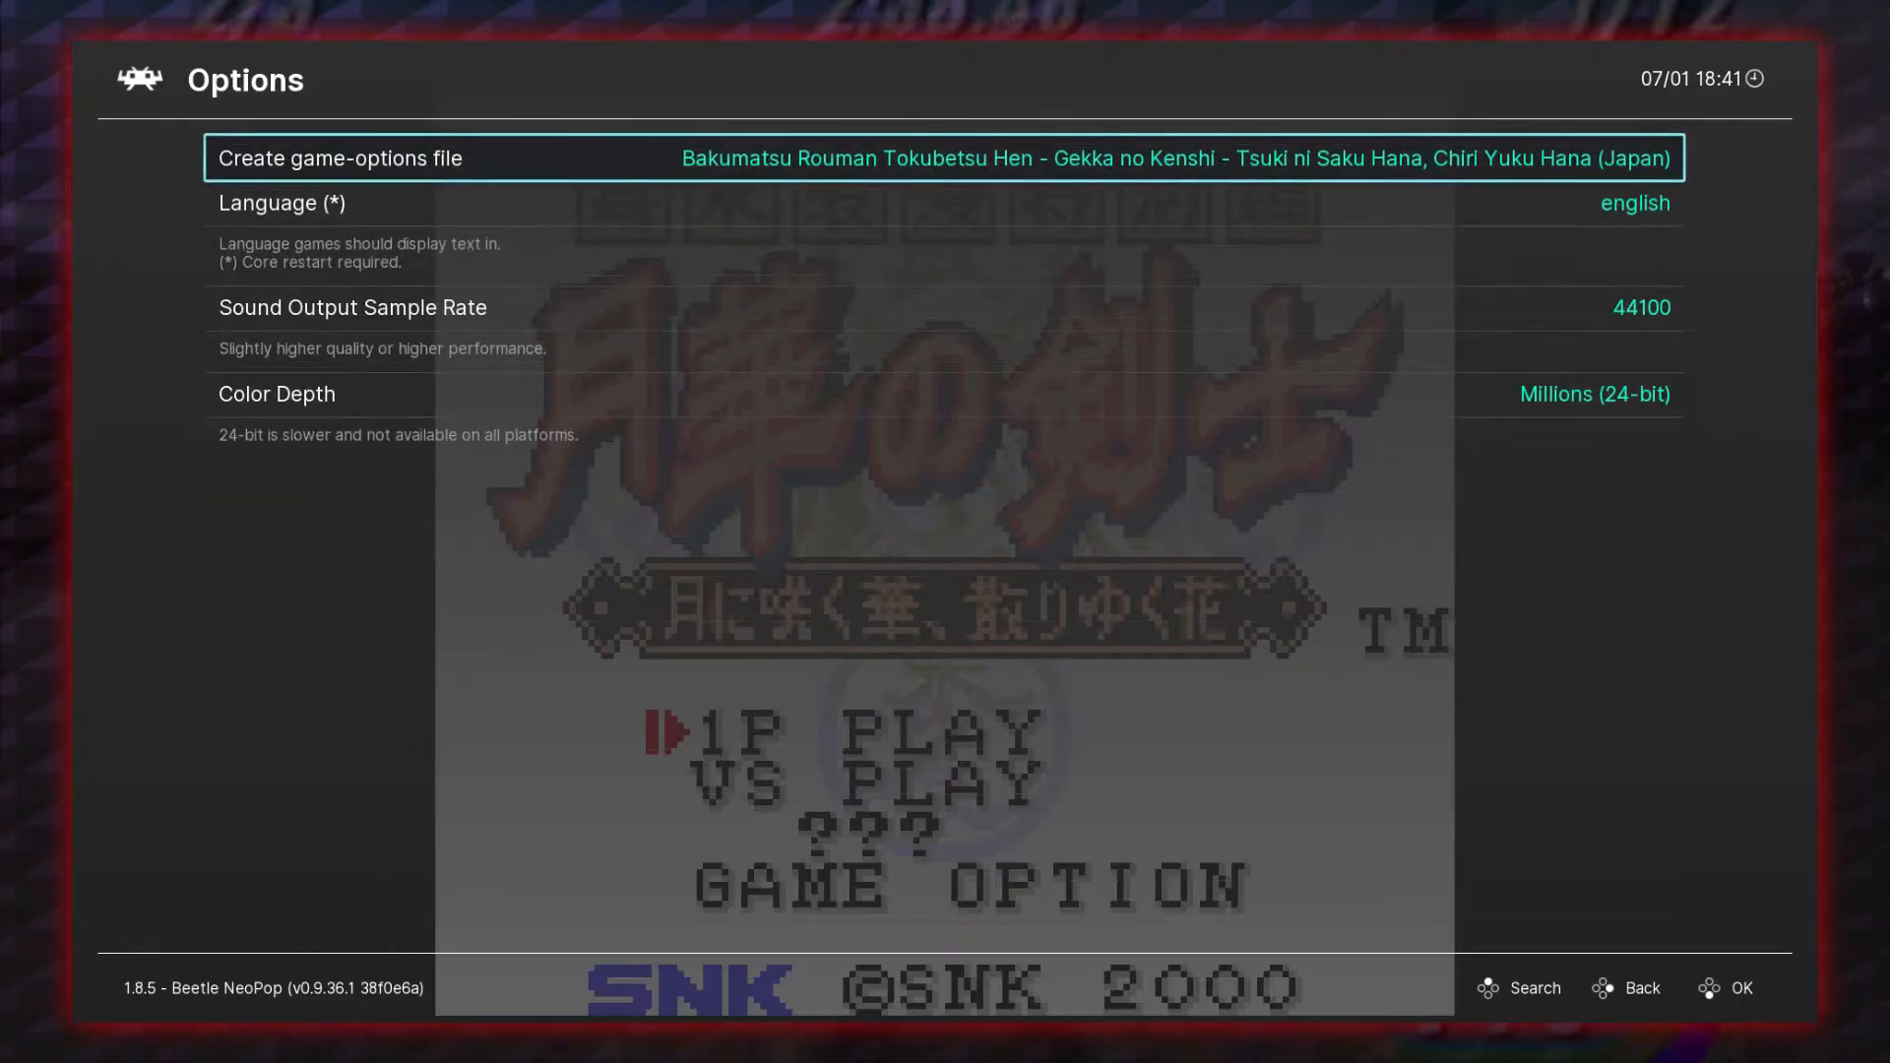
key("Down")
key("Down")
key("Down")
key("Up")
key("Up")
key("Right")
key("Left")
key("Down")
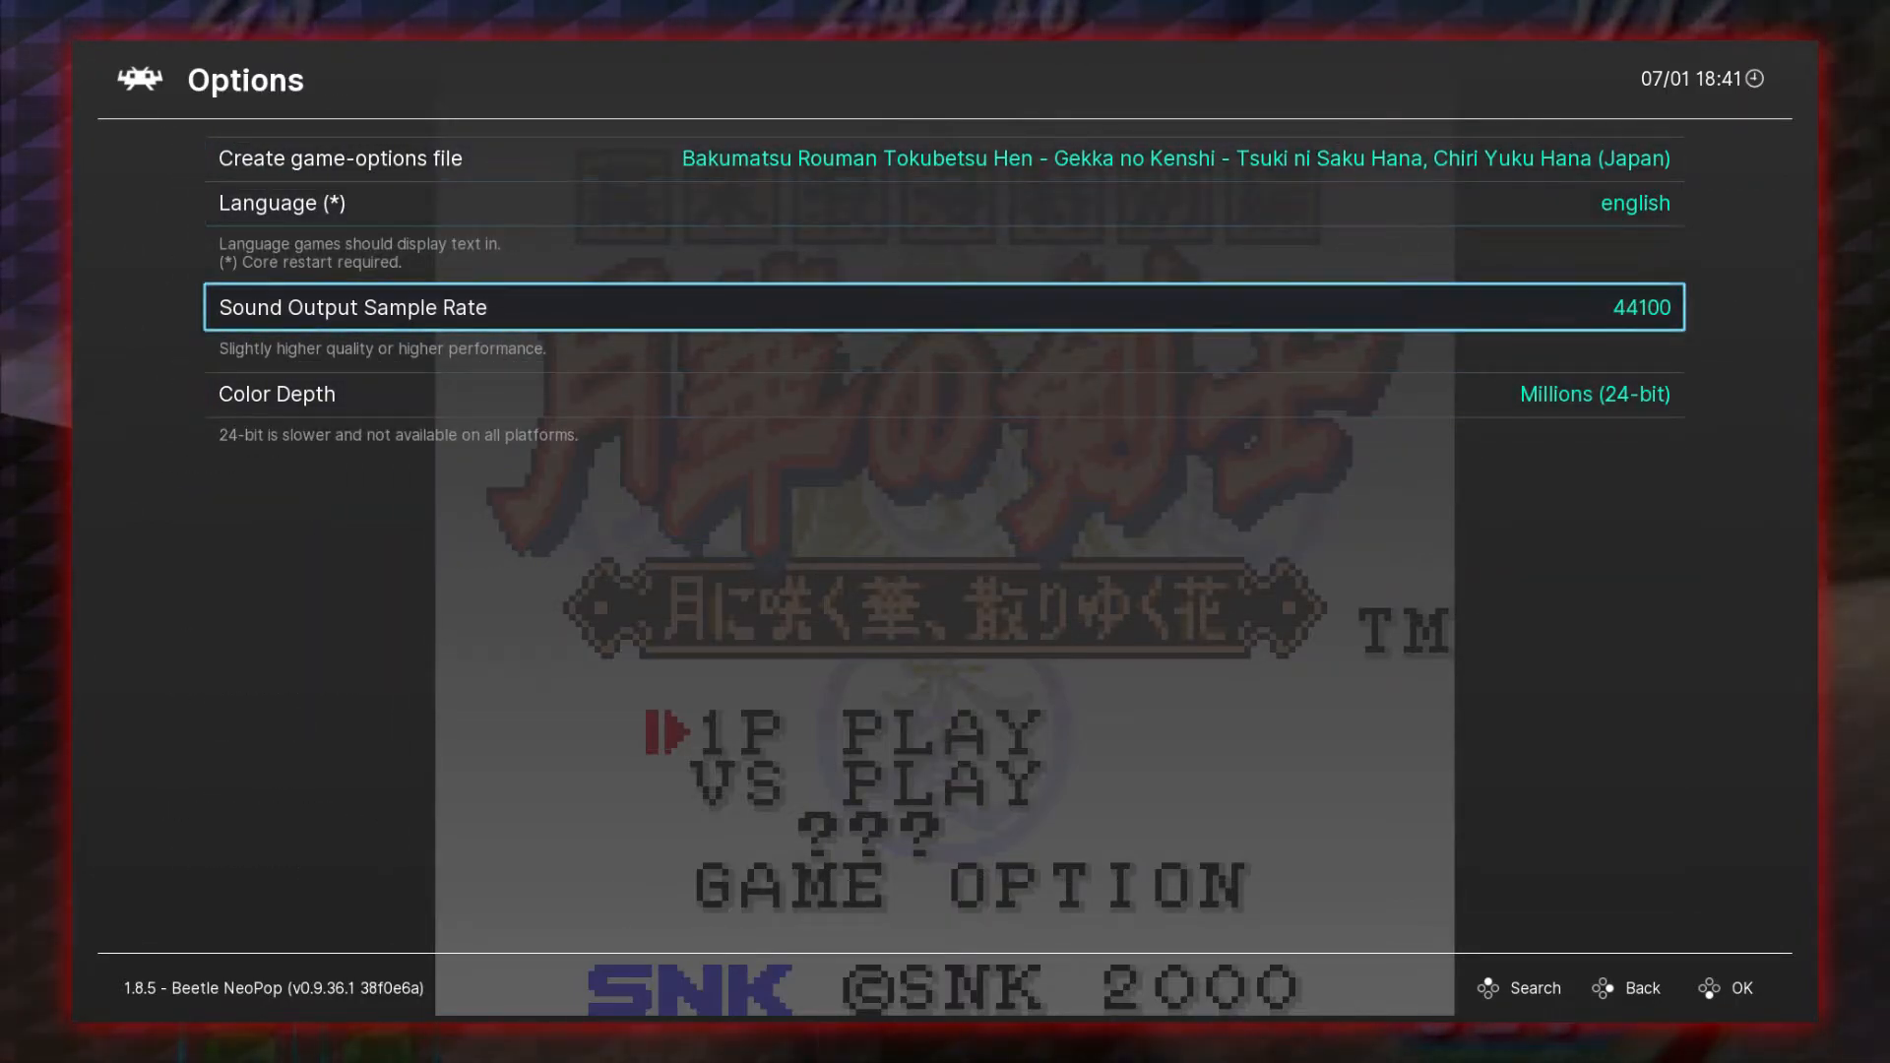
key("Down")
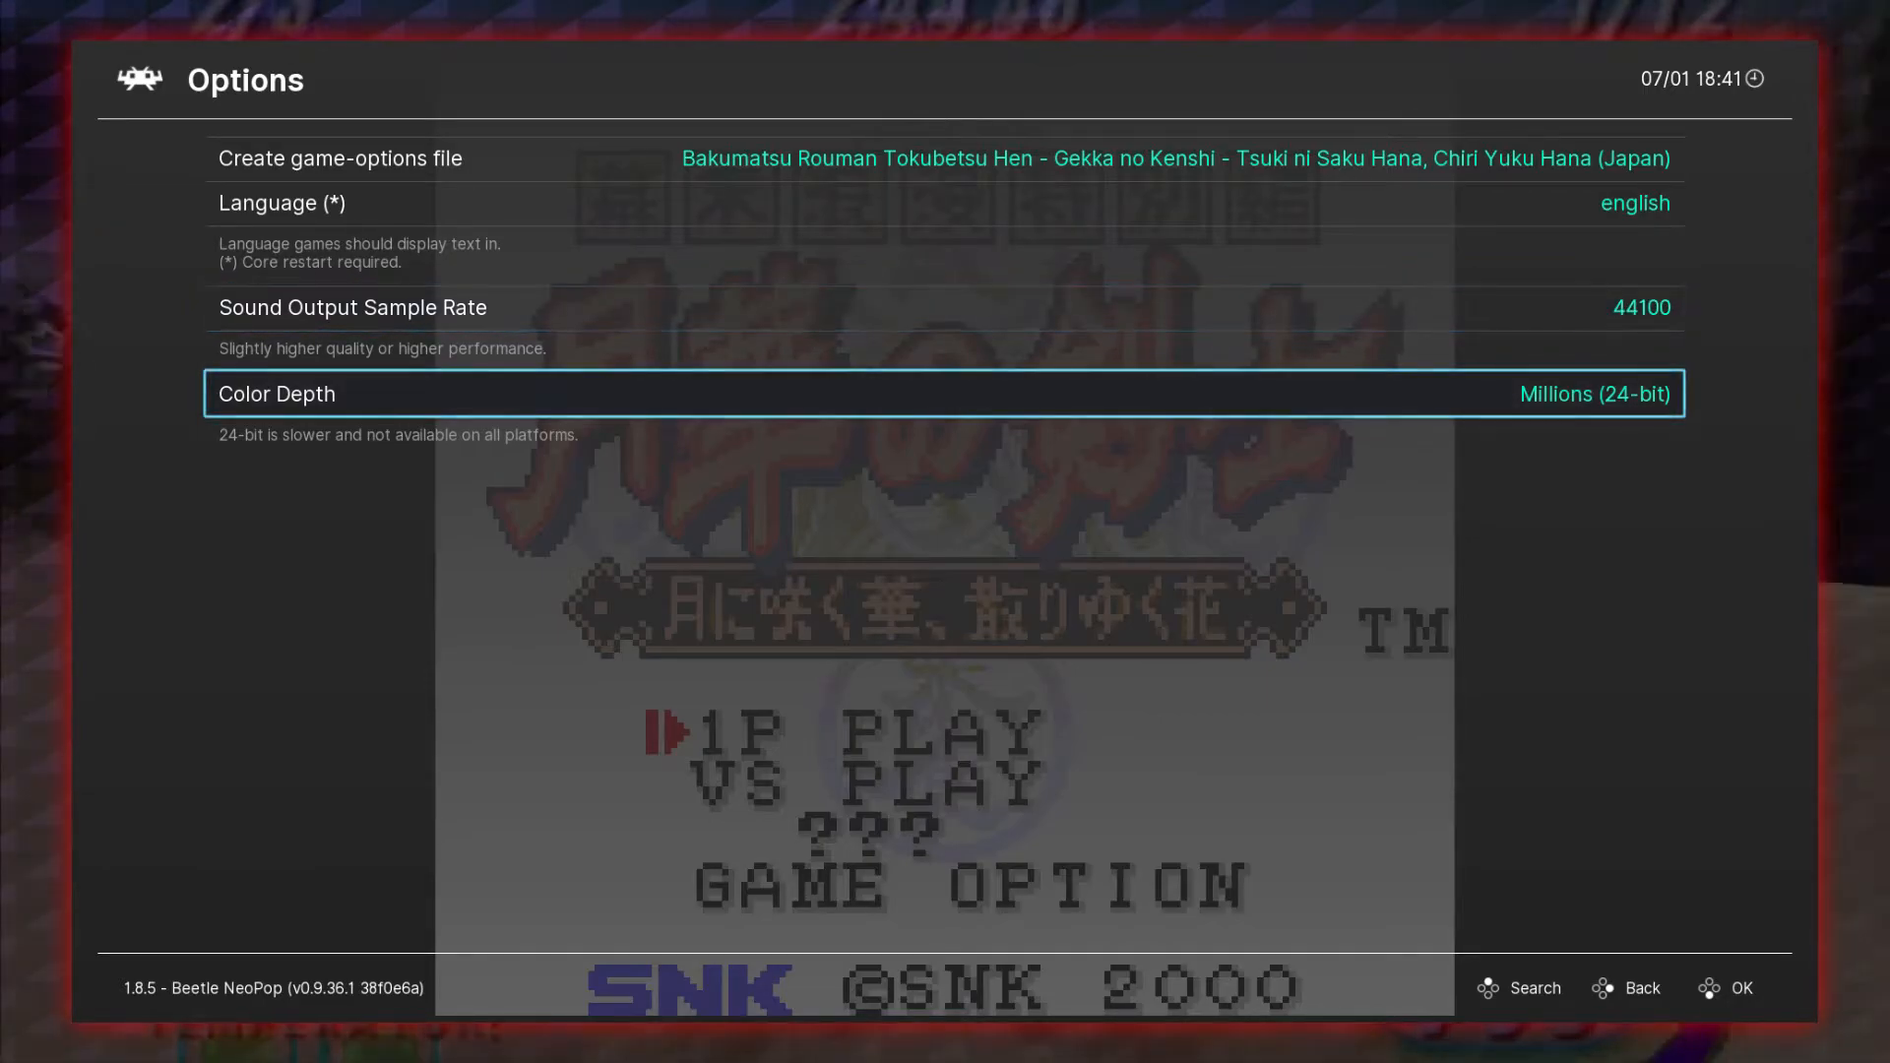
Try the other Color Depth value in the game's options, restore Millions (24-bit) and return to the Quick Menu.
key("Right")
key("Left")
key("BackSpace")
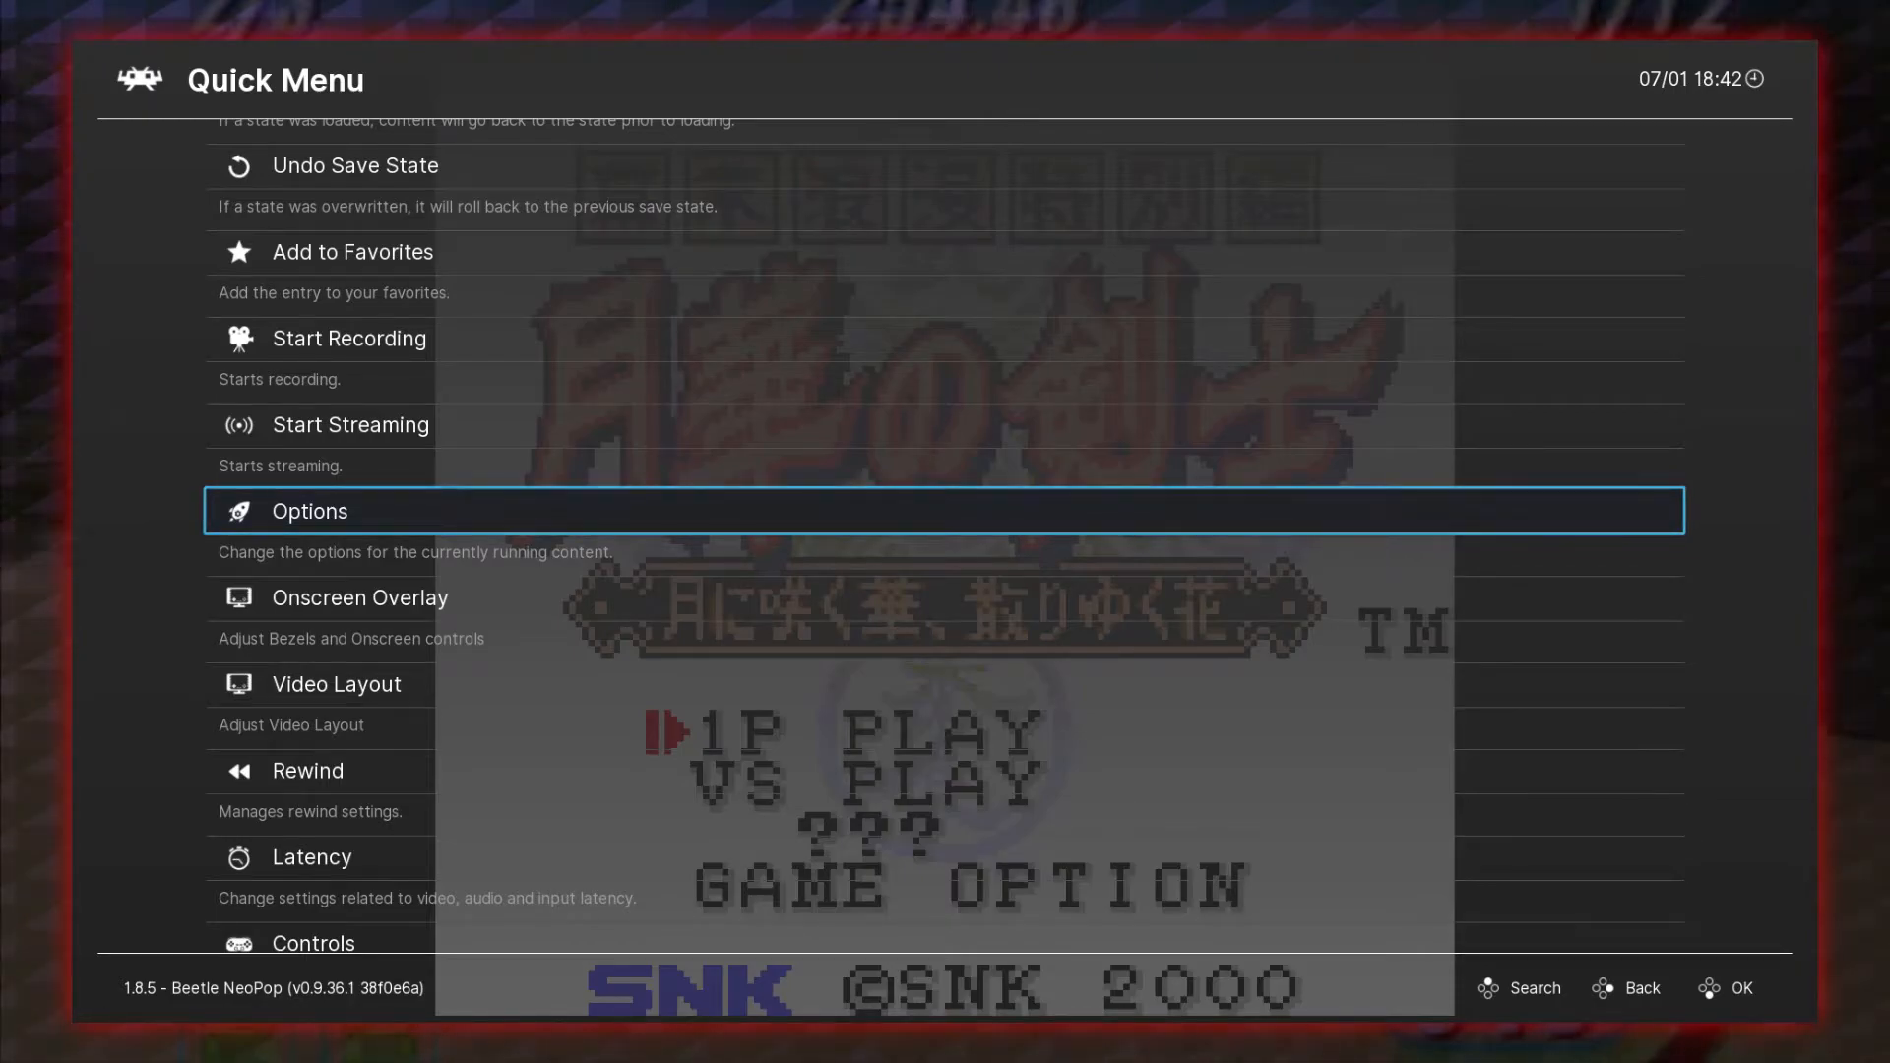
Reopen the running game's Options page and review its entries from Create game-options file down to Color Depth.
key("Return")
key("Down")
key("Down")
key("Up")
key("Up")
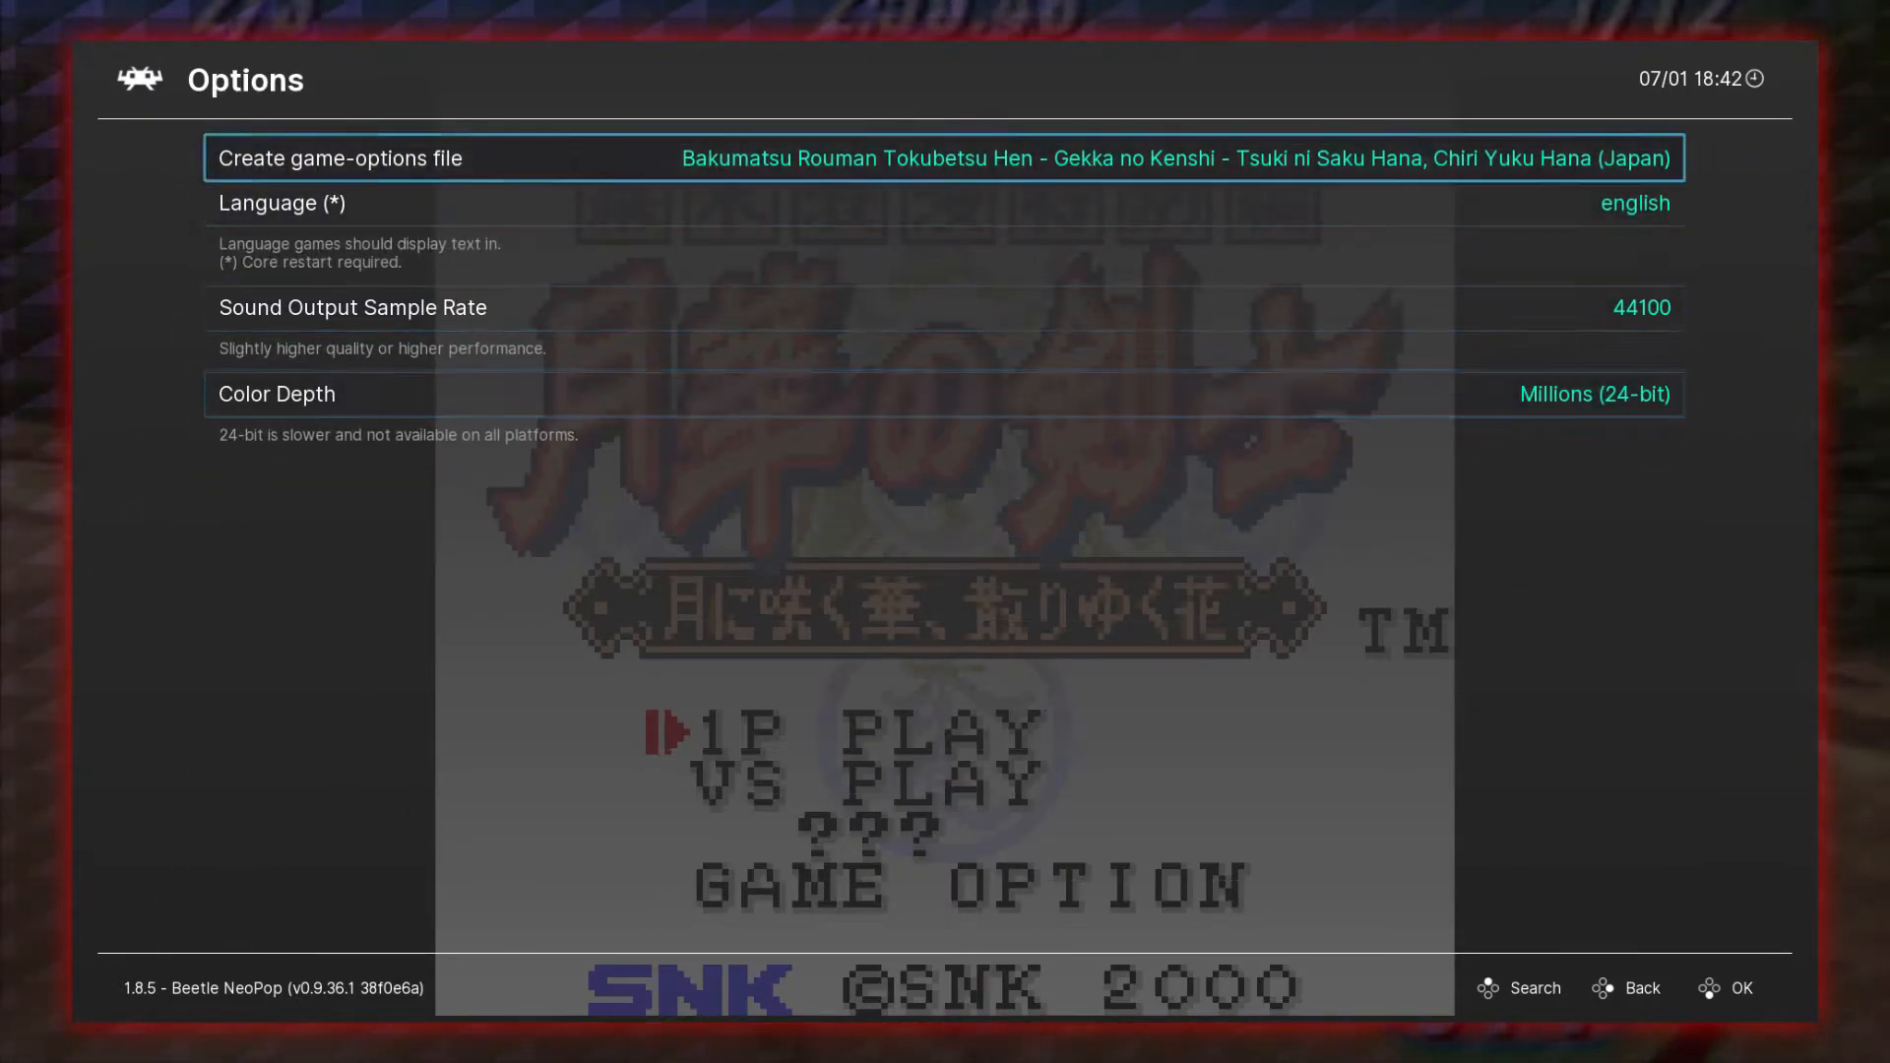
key("Down")
key("Down")
key("Down")
key("Down")
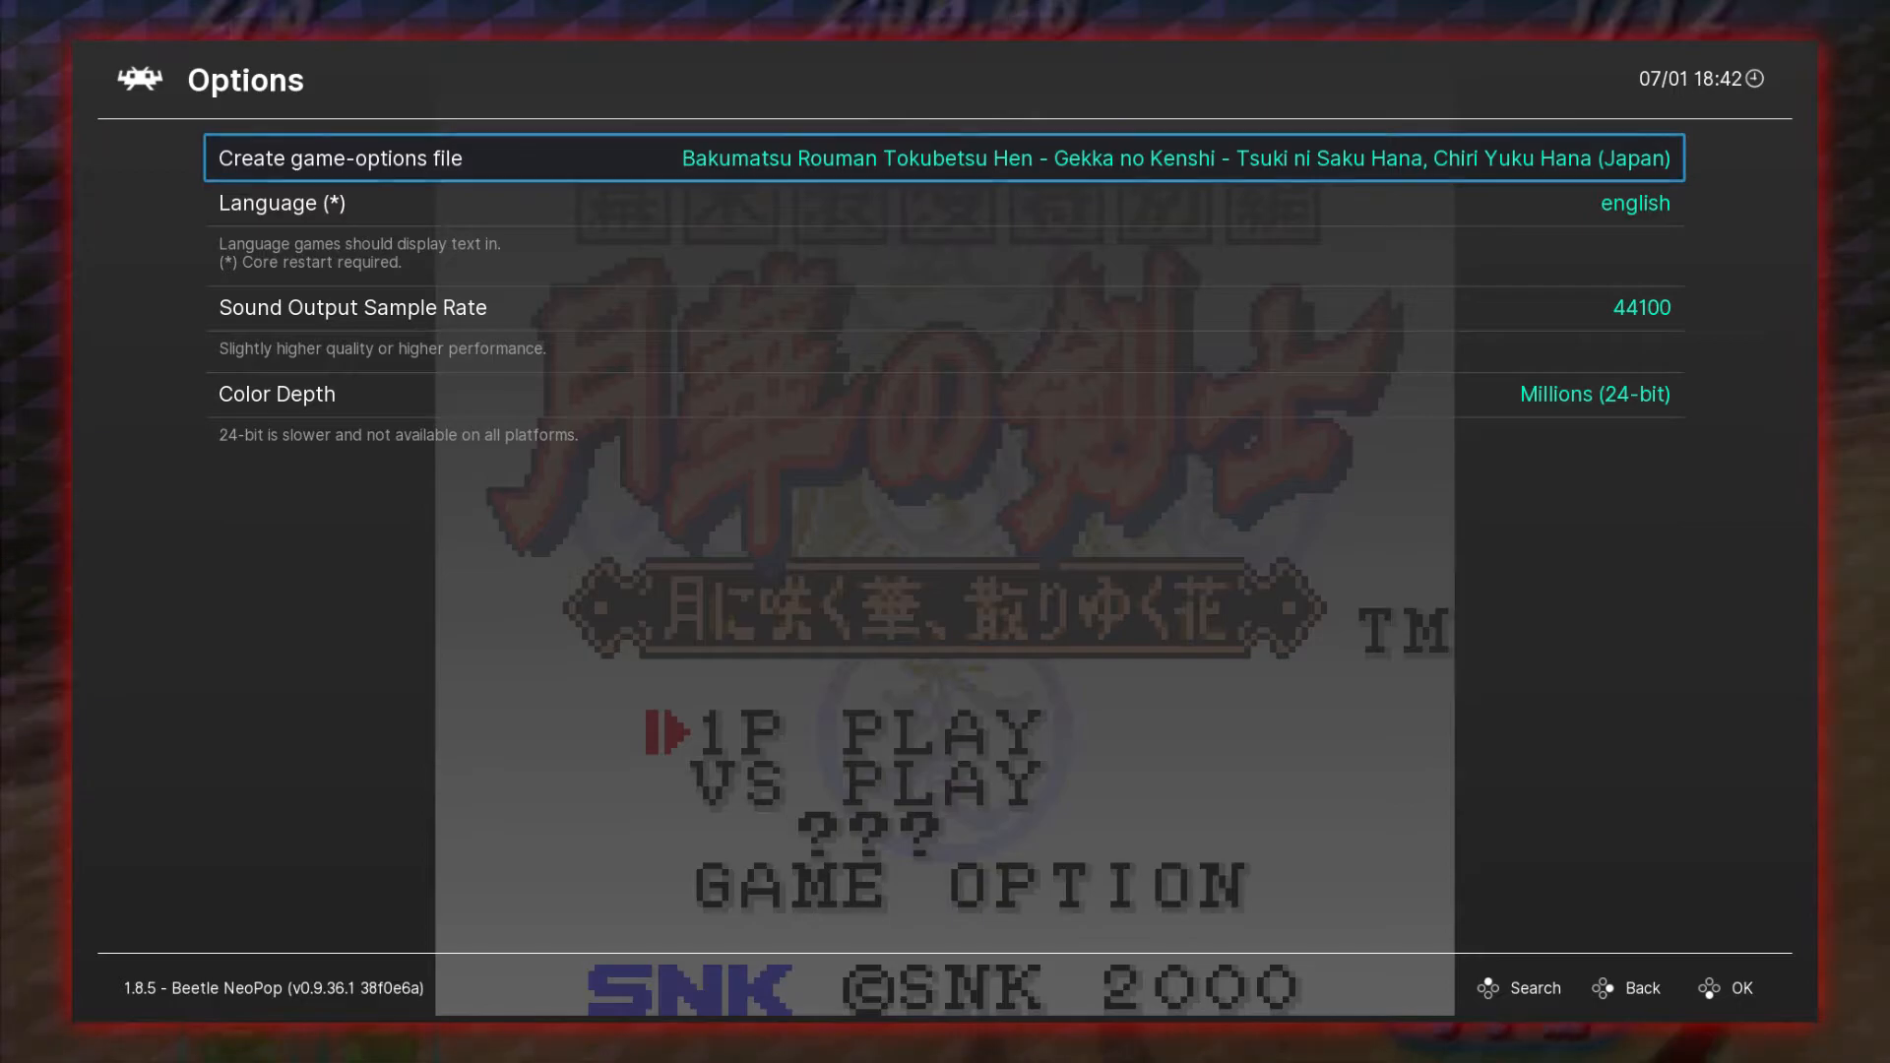
key("BackSpace")
Turn on Display Overlay in the Onscreen Overlay settings.
key("Down")
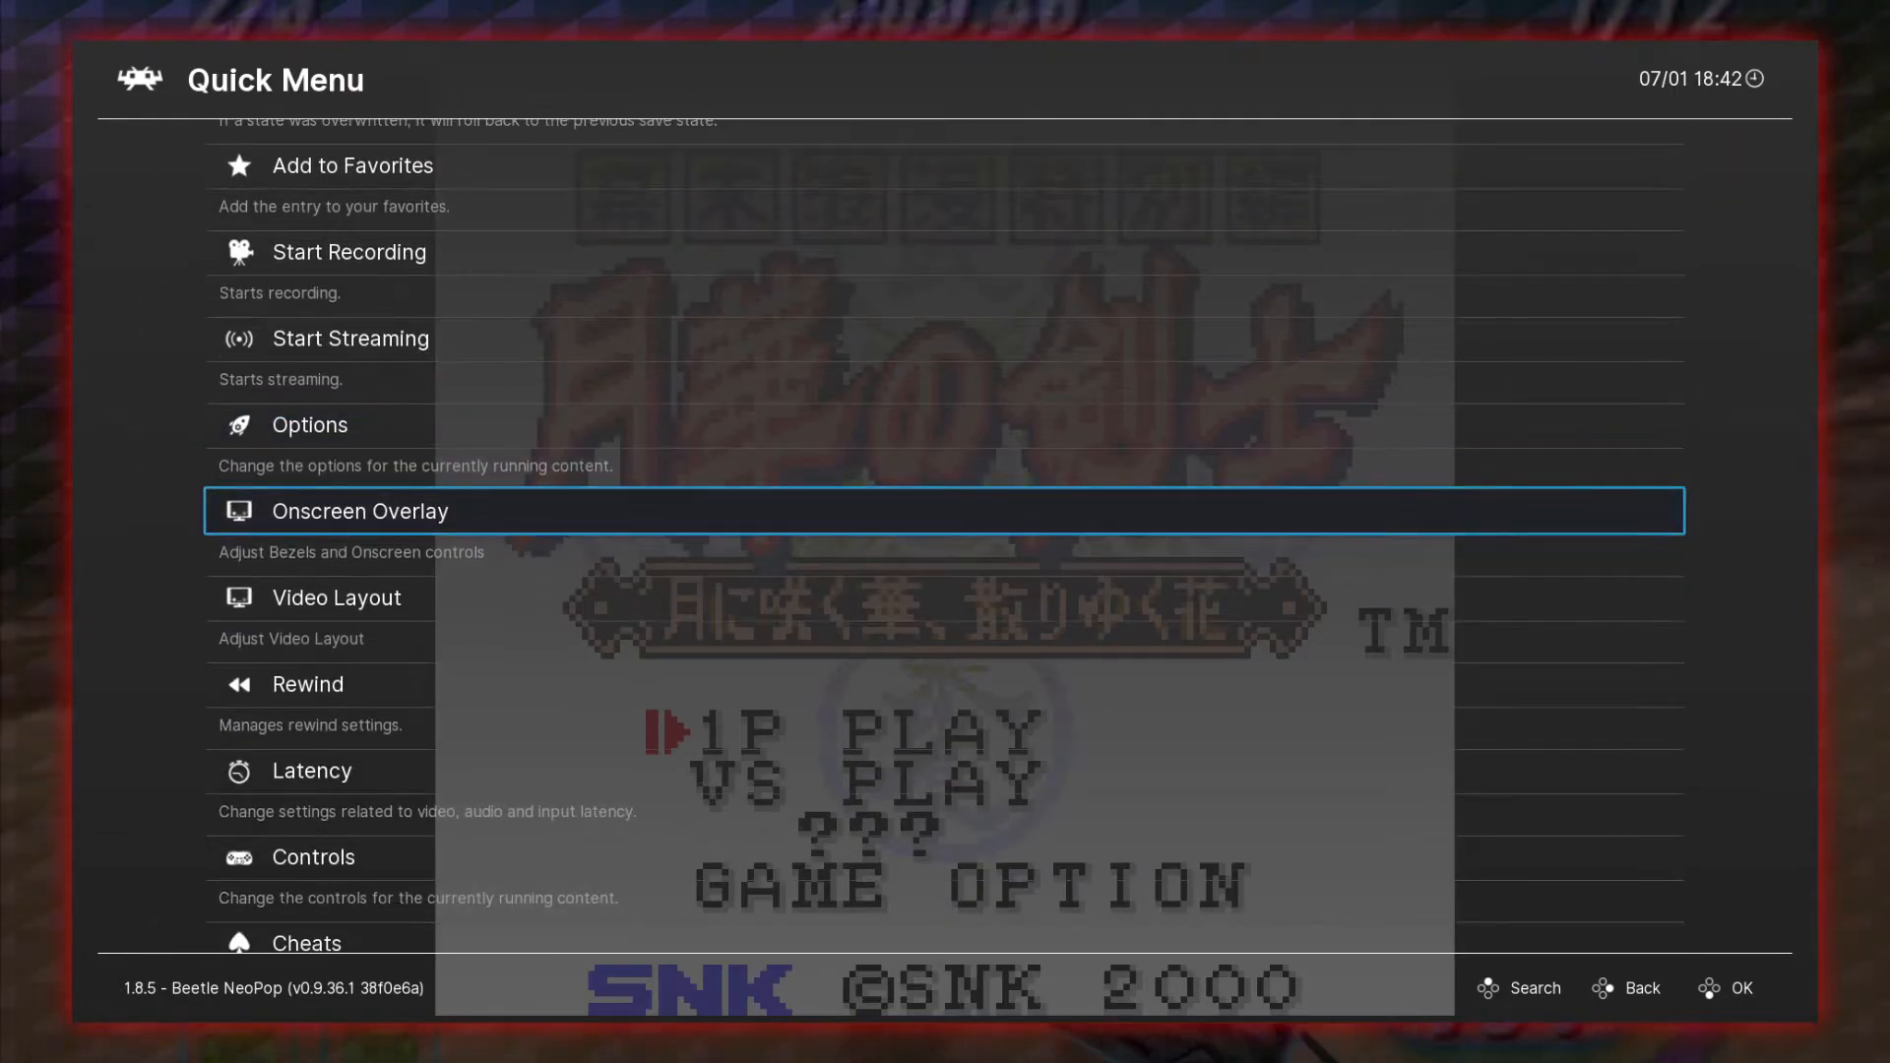
key("Return")
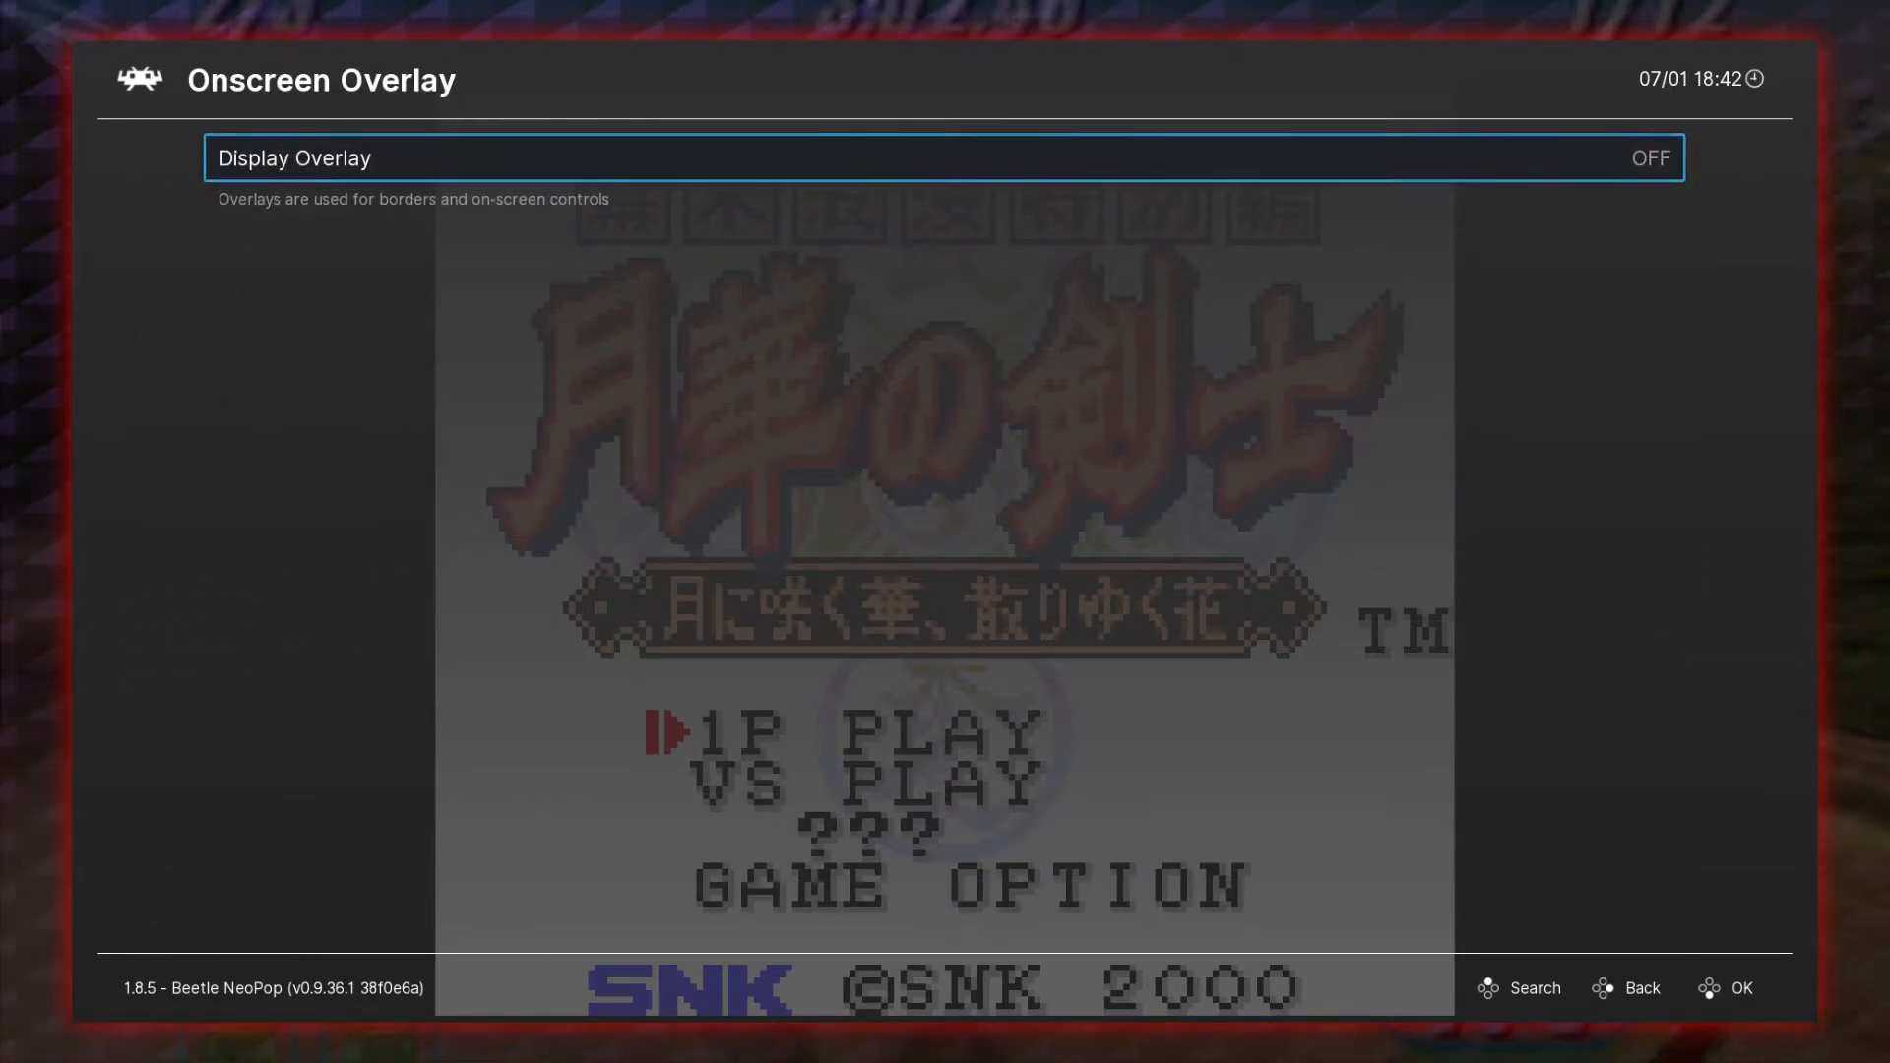
key("Return")
Open the Overlay Preset browser and enter the gamepads folder.
key("Down")
key("Down")
key("Down")
key("Down")
key("Down")
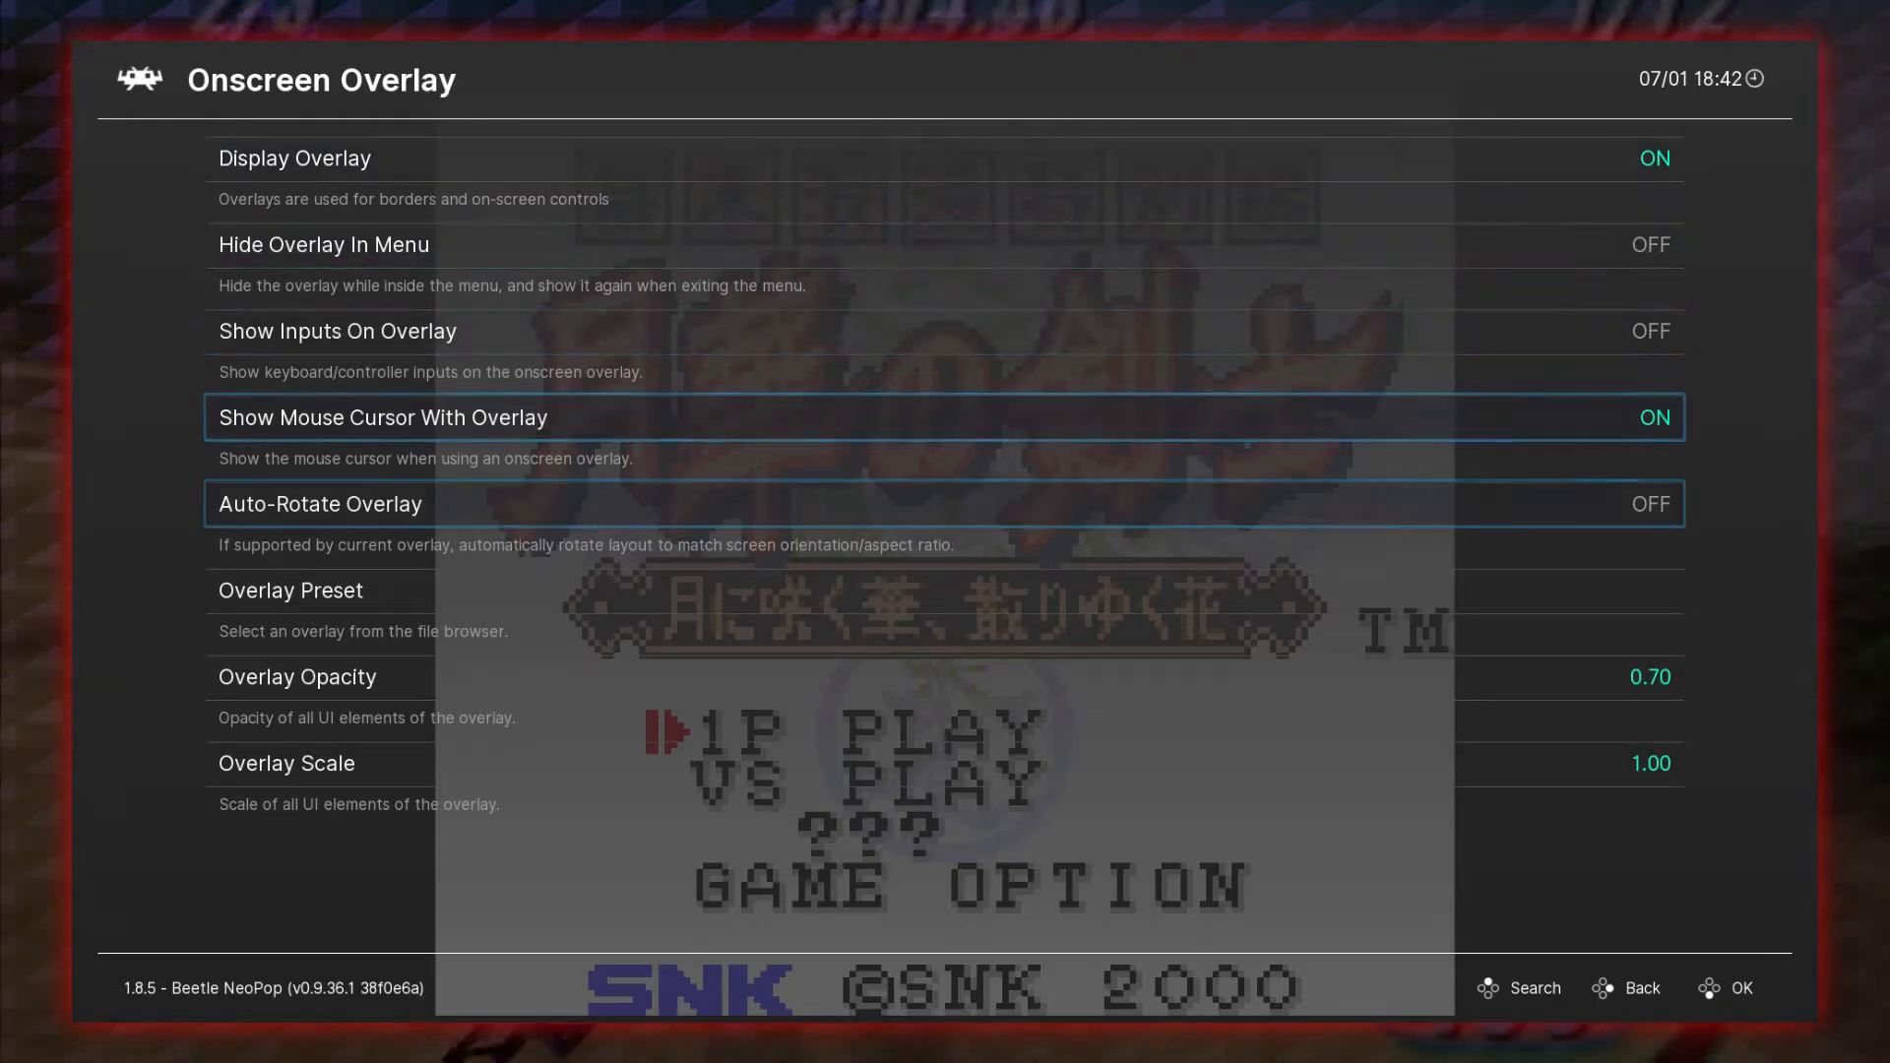
key("Return")
key("Down")
key("Down")
key("Down")
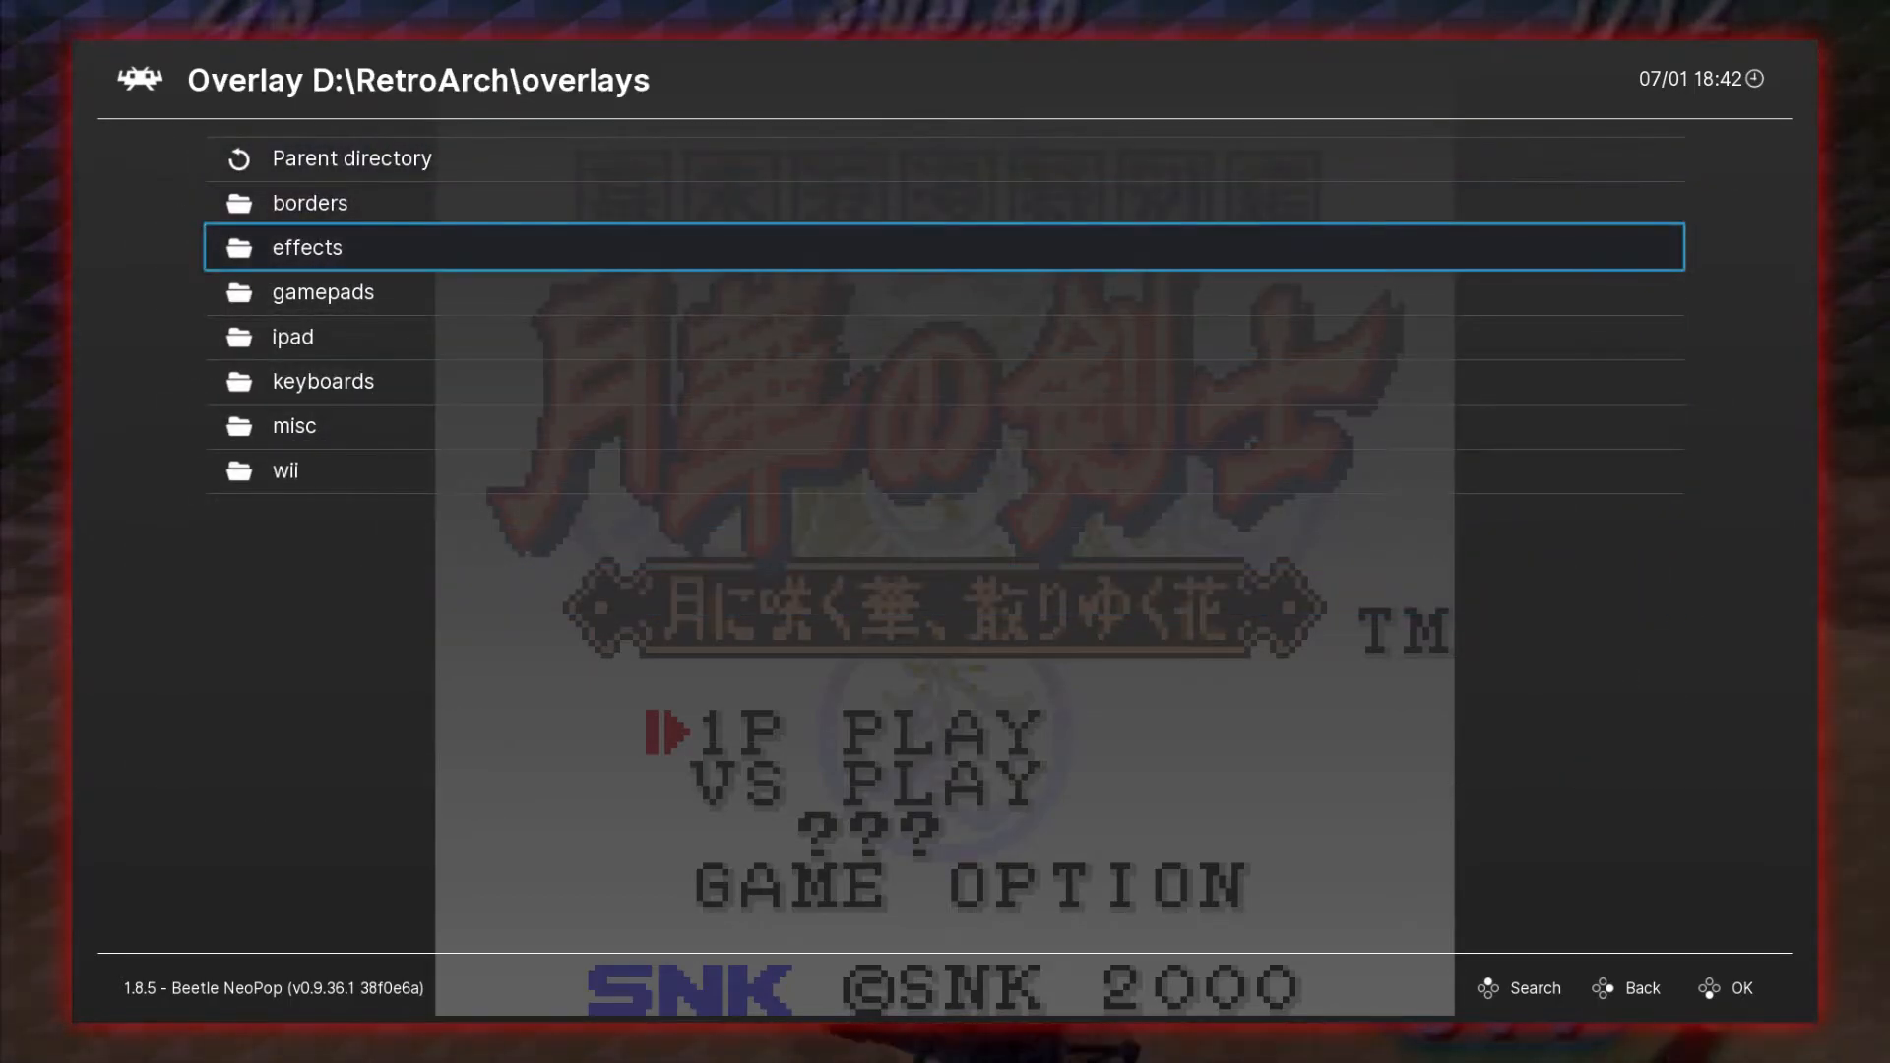
key("Return")
Load n64.cfg from the n64 folder as the overlay preset.
key("Down")
key("Down")
key("Down")
key("Down")
key("Down")
key("Down")
key("Down")
key("Down")
key("Down")
key("Down")
key("Down")
key("Down")
key("Down")
key("Down")
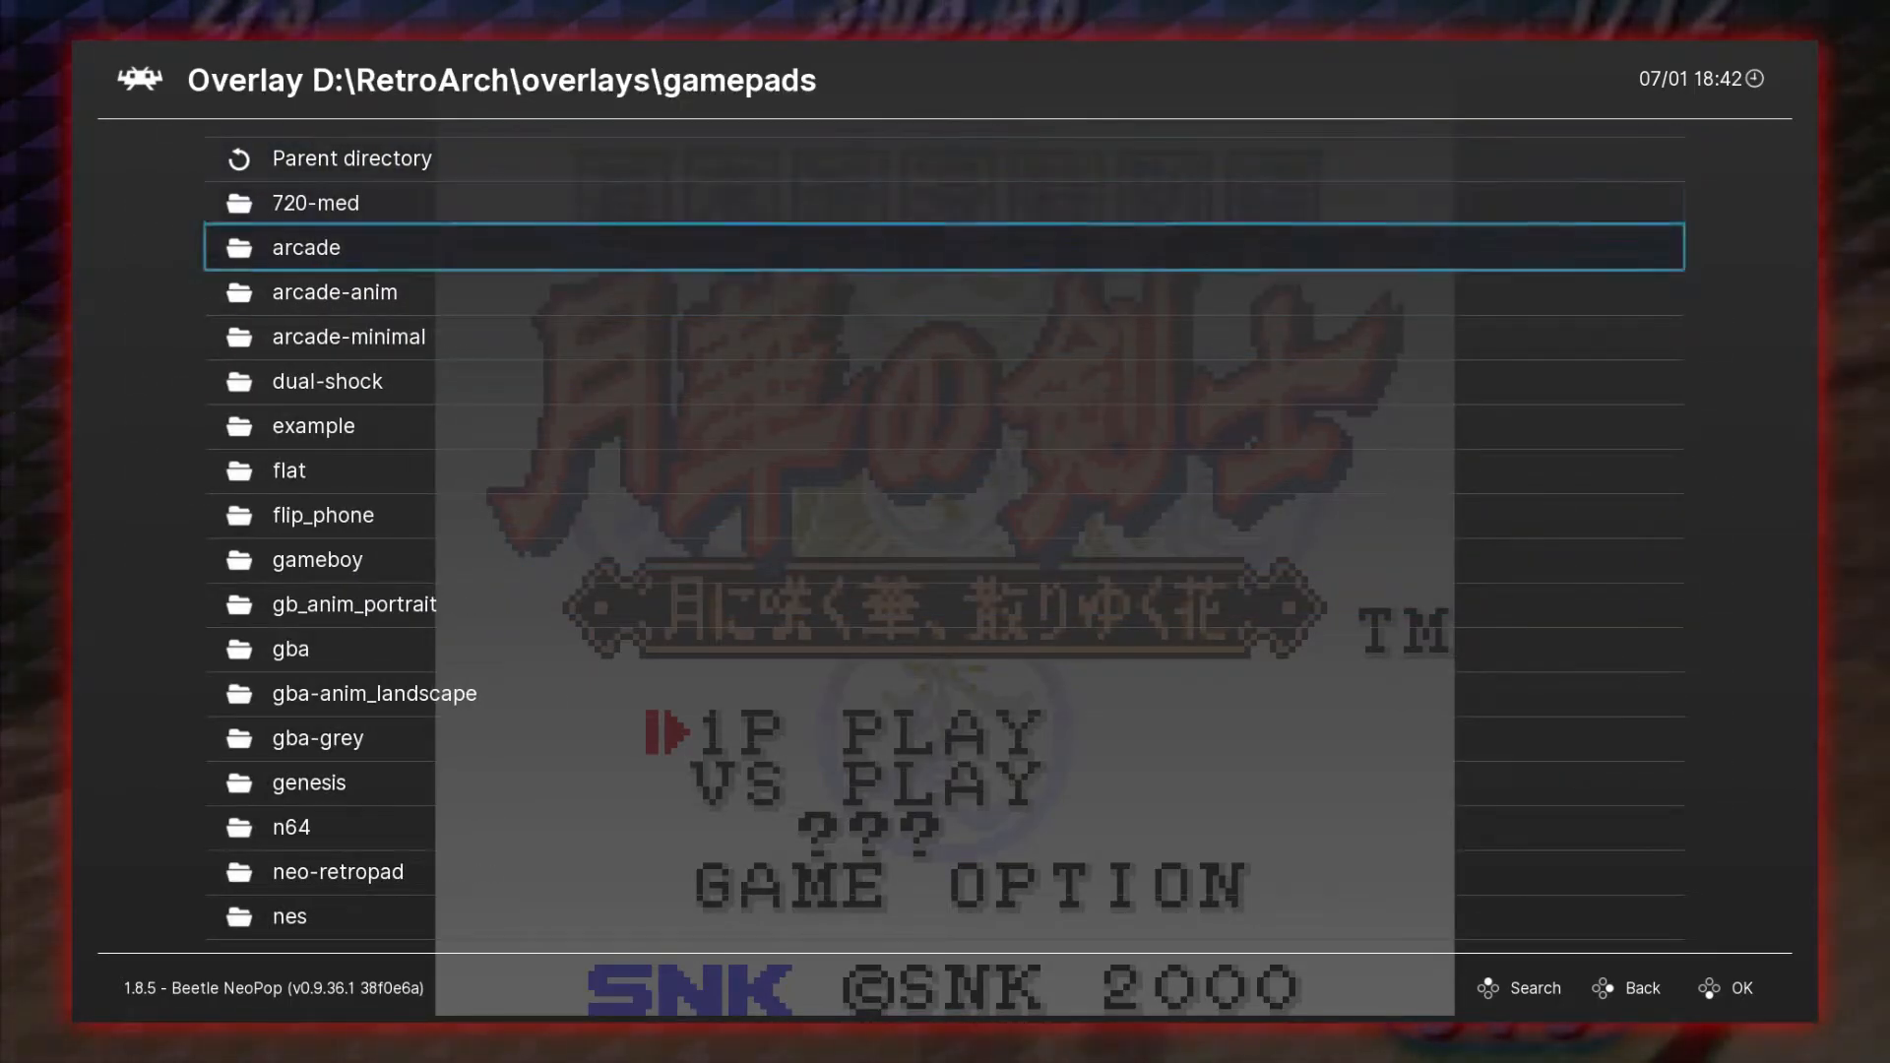
key("Down")
key("Down")
key("Down")
key("Down")
key("Up")
key("Up")
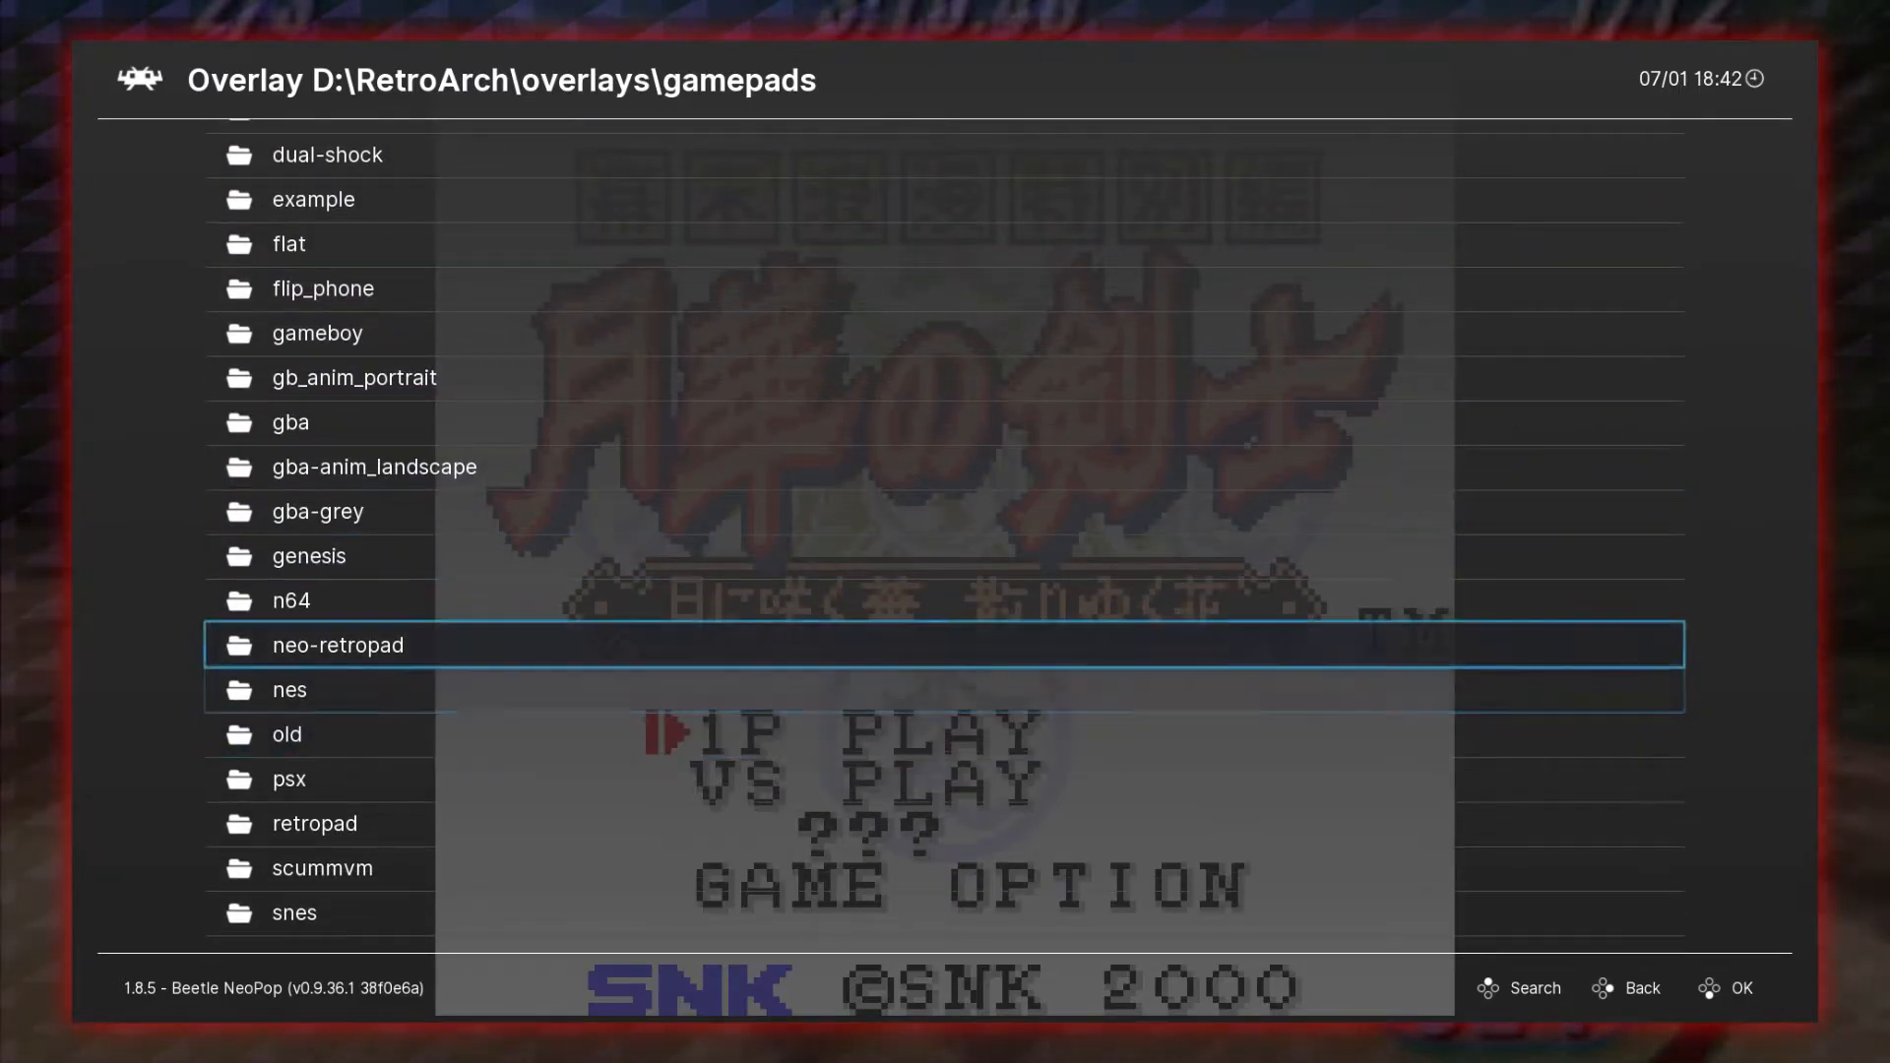
key("Up")
key("Return")
key("Down")
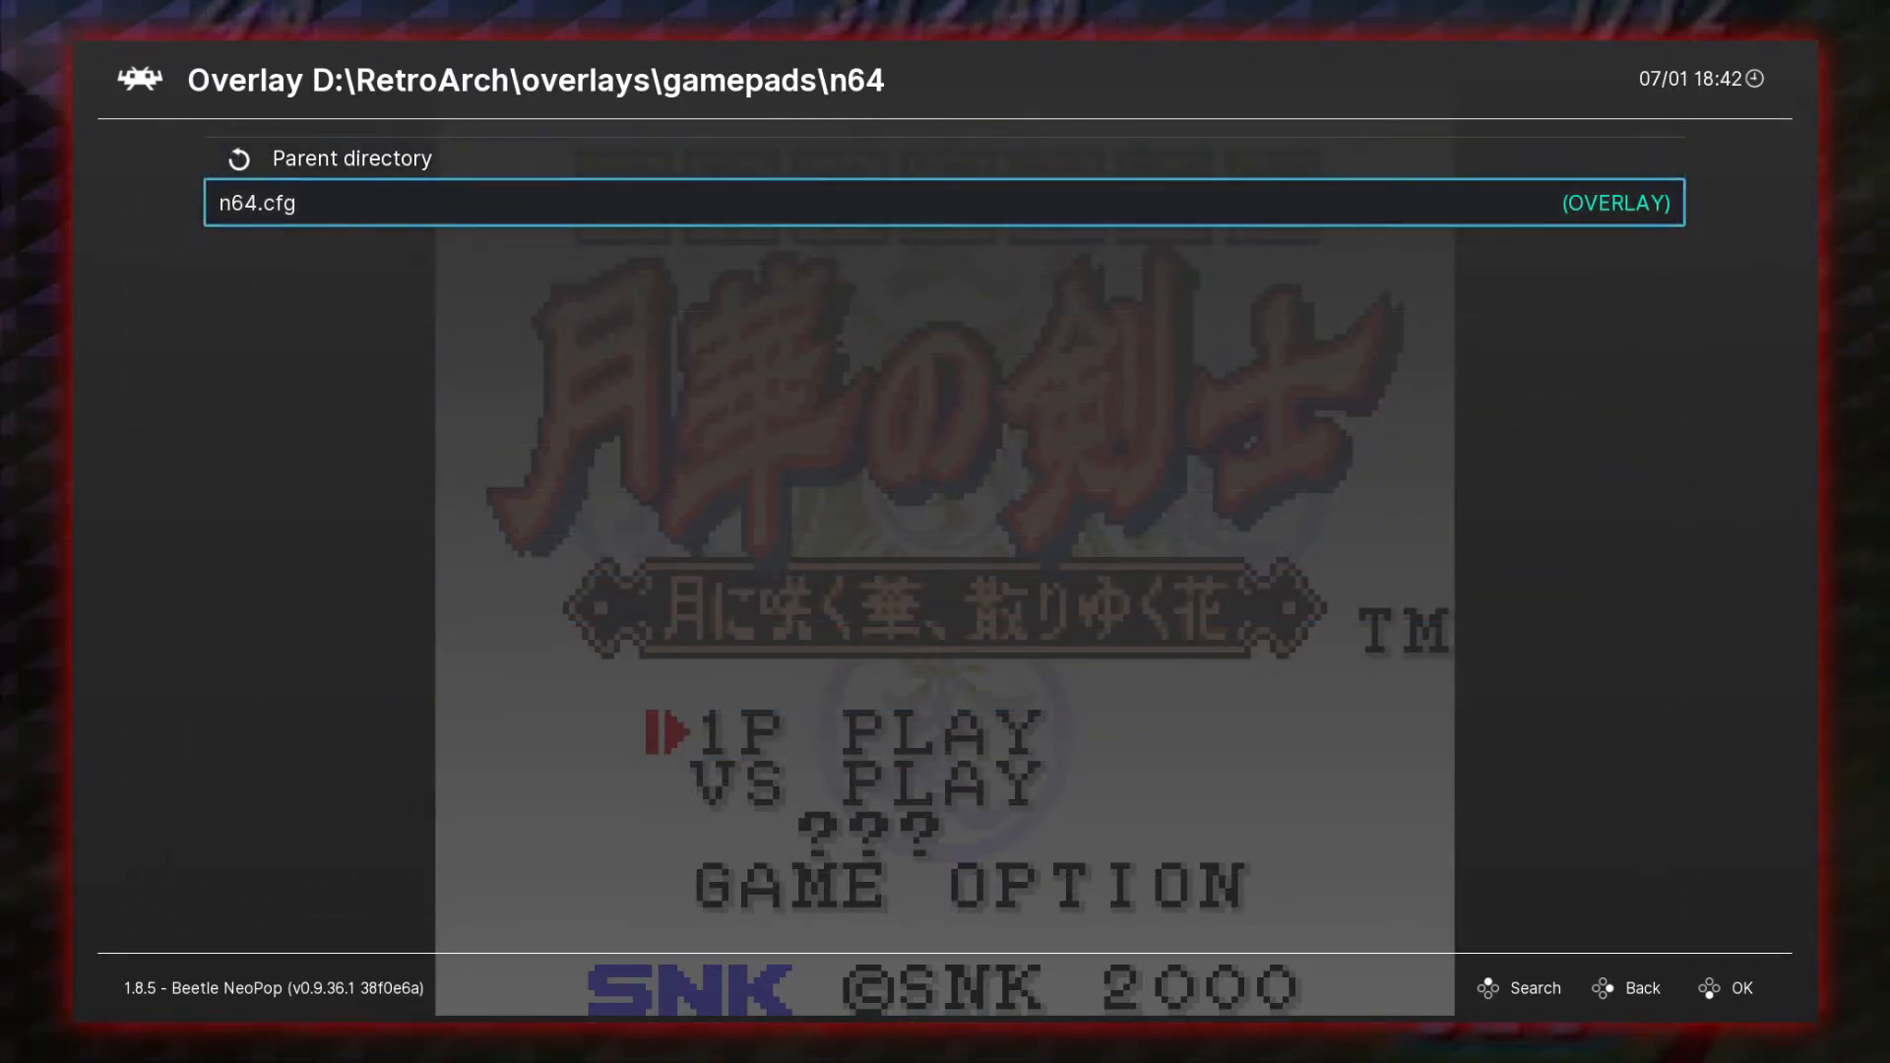
key("Return")
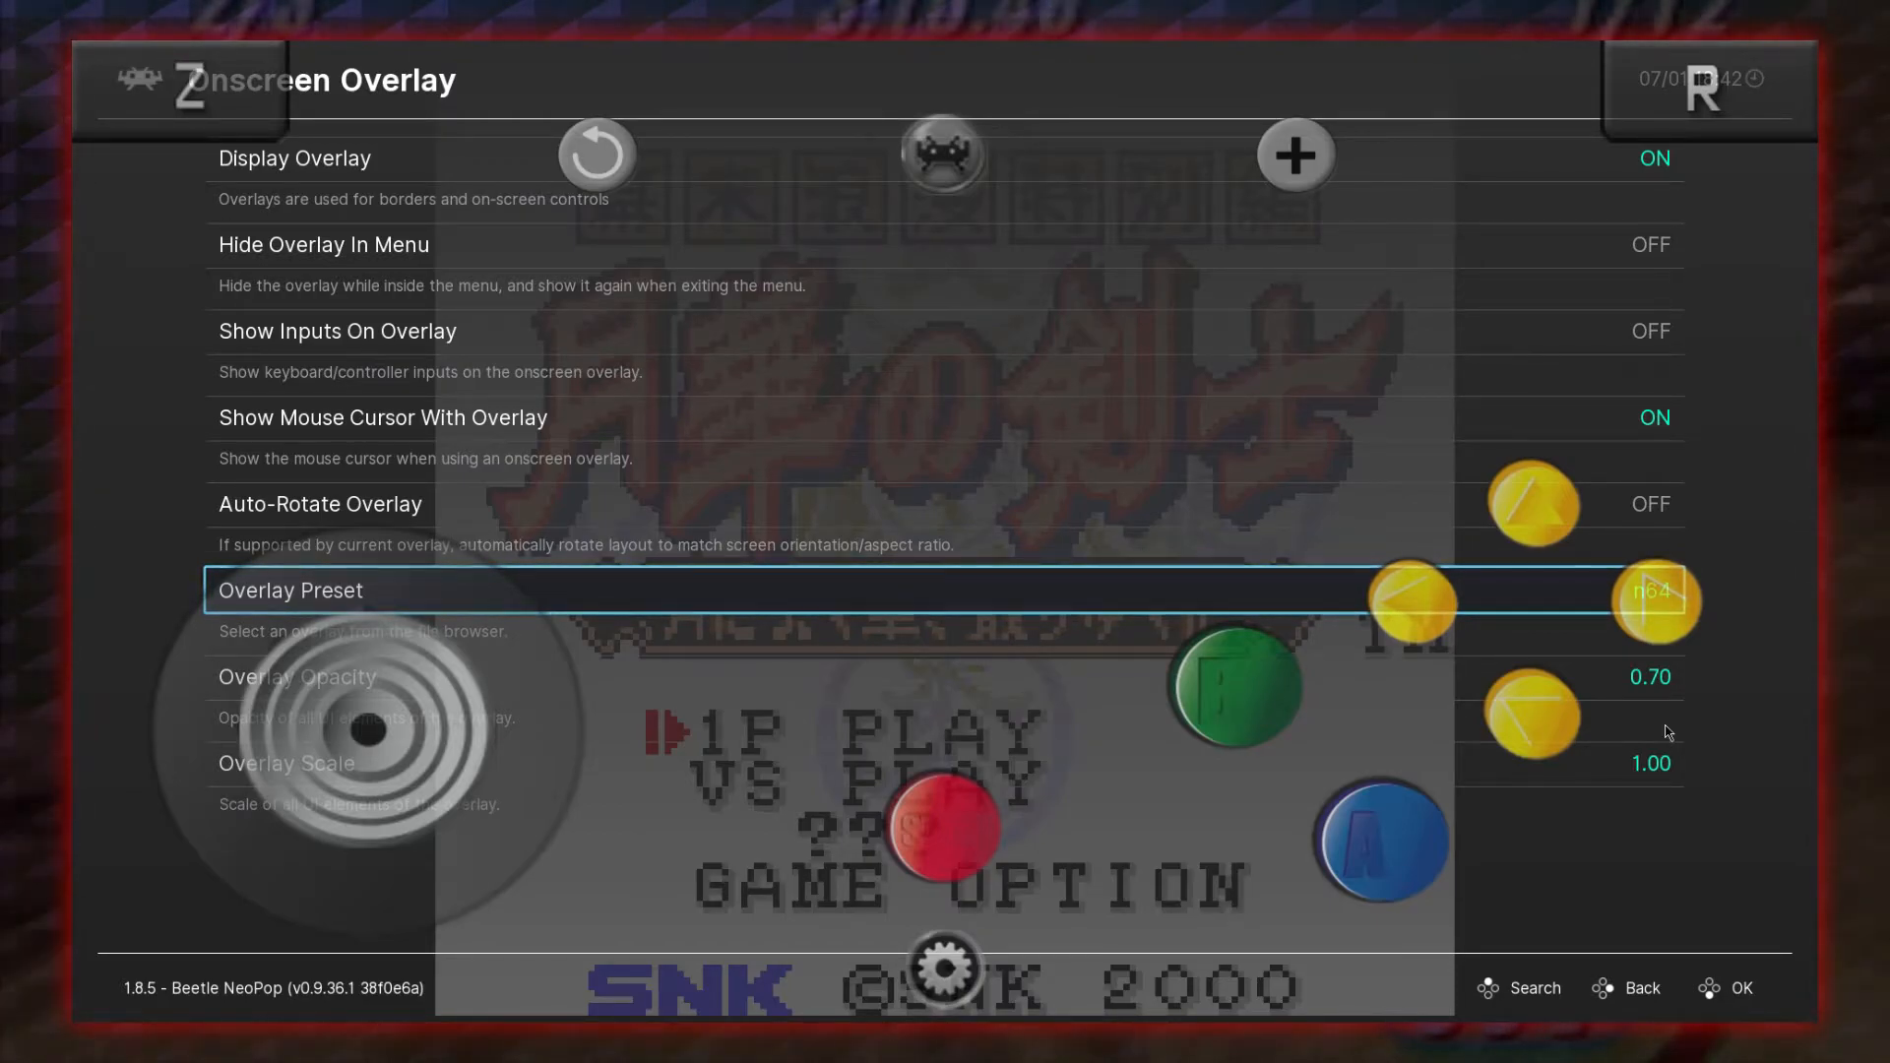
Turn off Display Overlay and return to the Quick Menu.
key("Up")
key("Up")
key("Up")
key("Up")
key("Up")
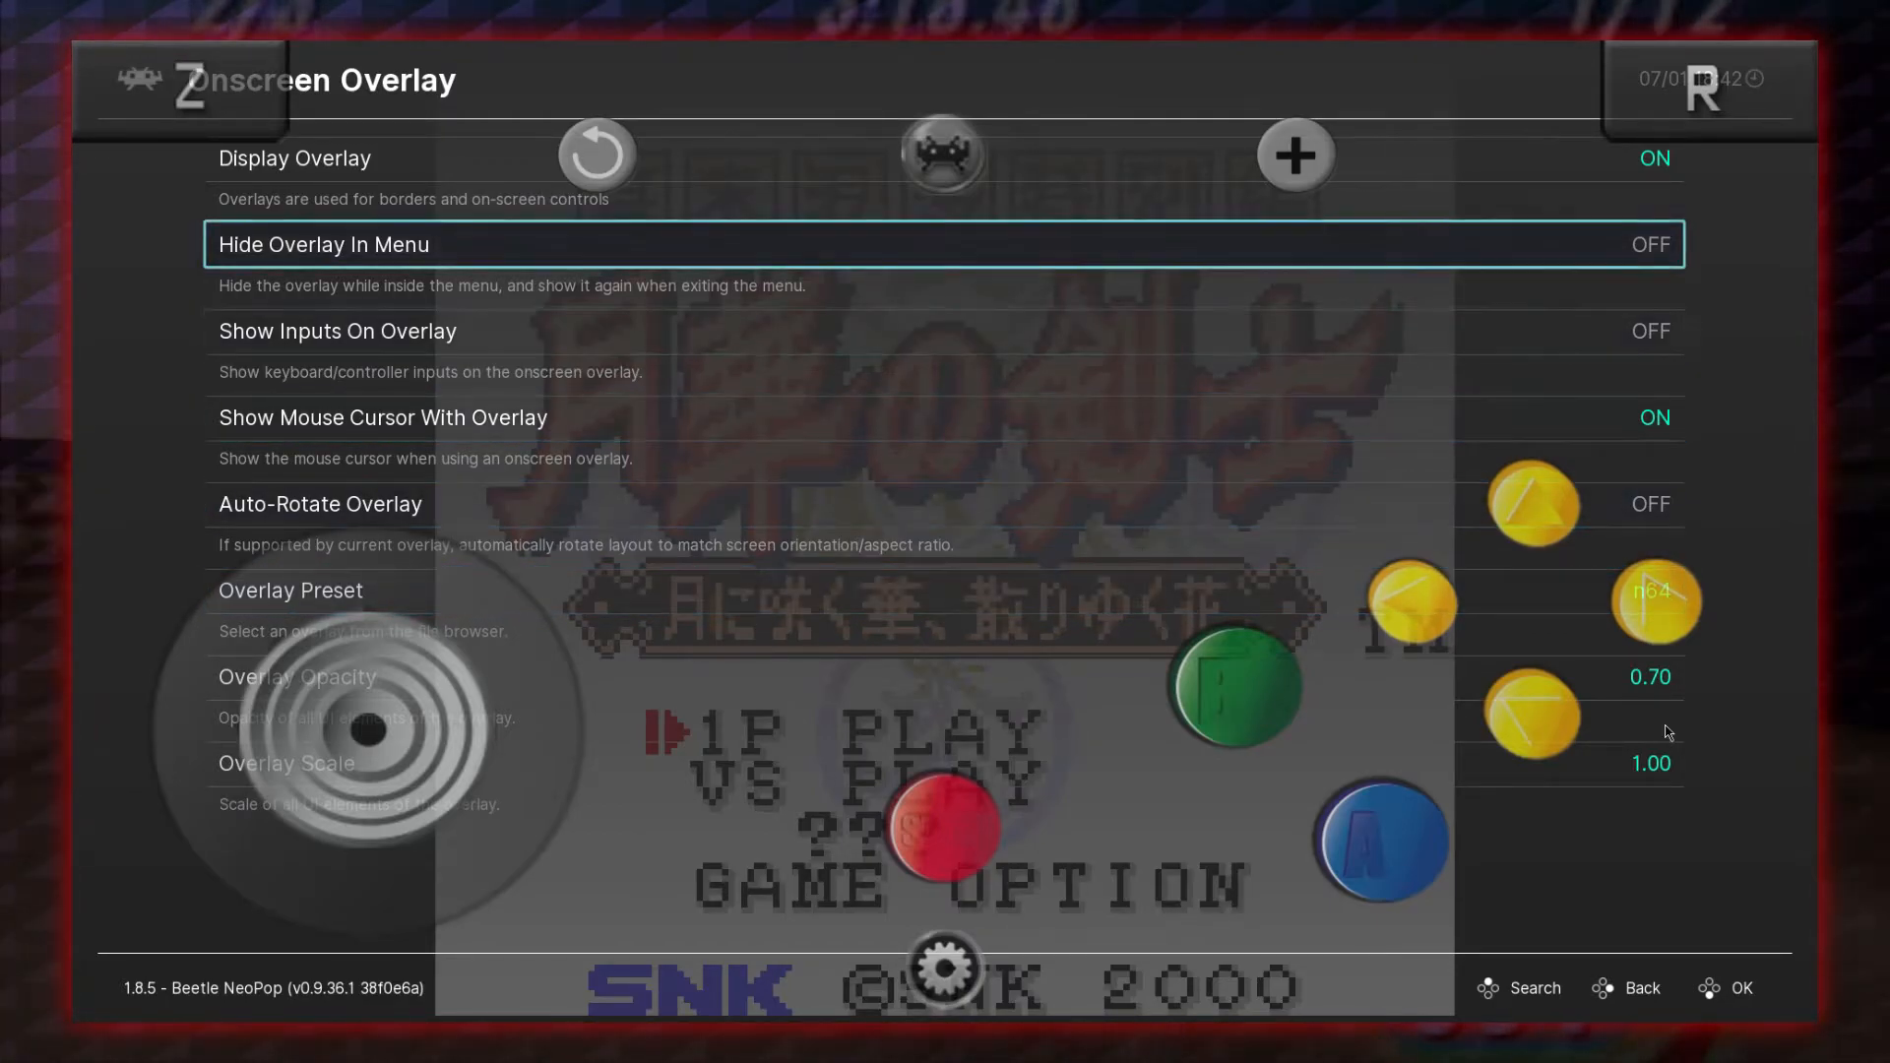
key("Return")
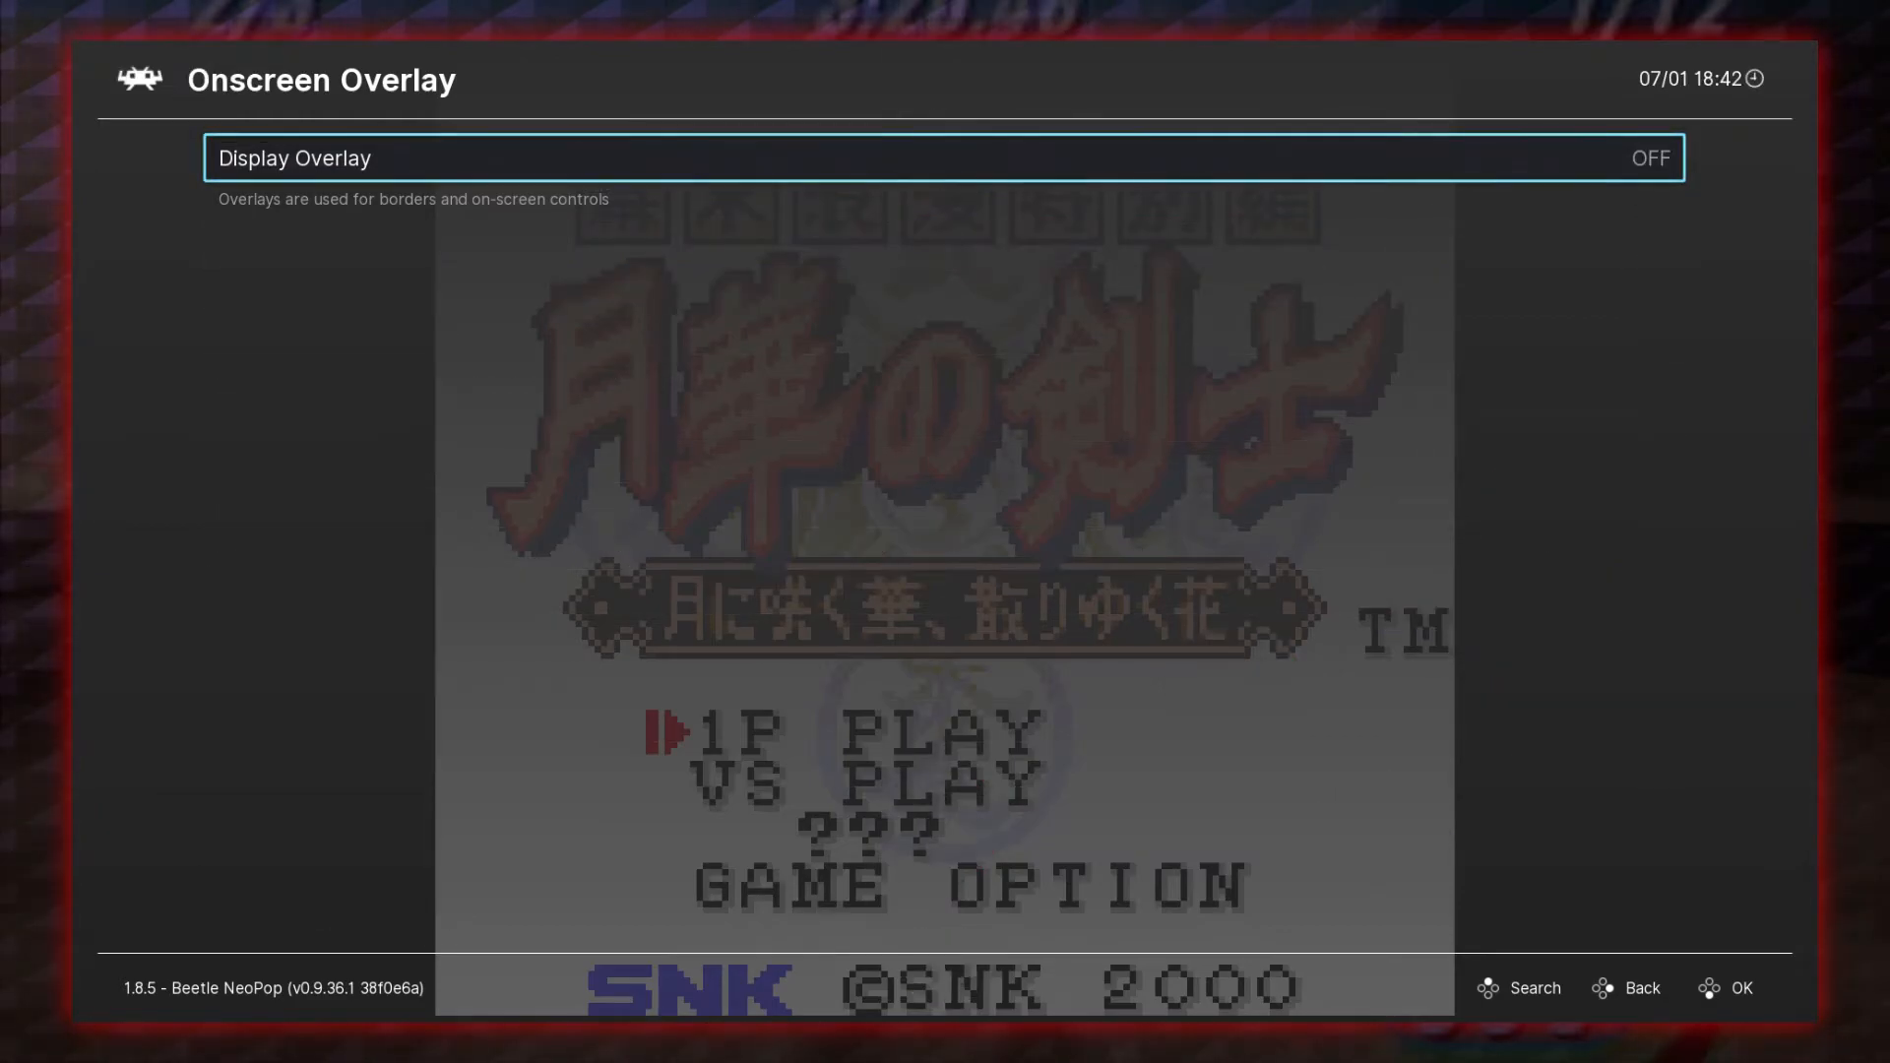
key("BackSpace")
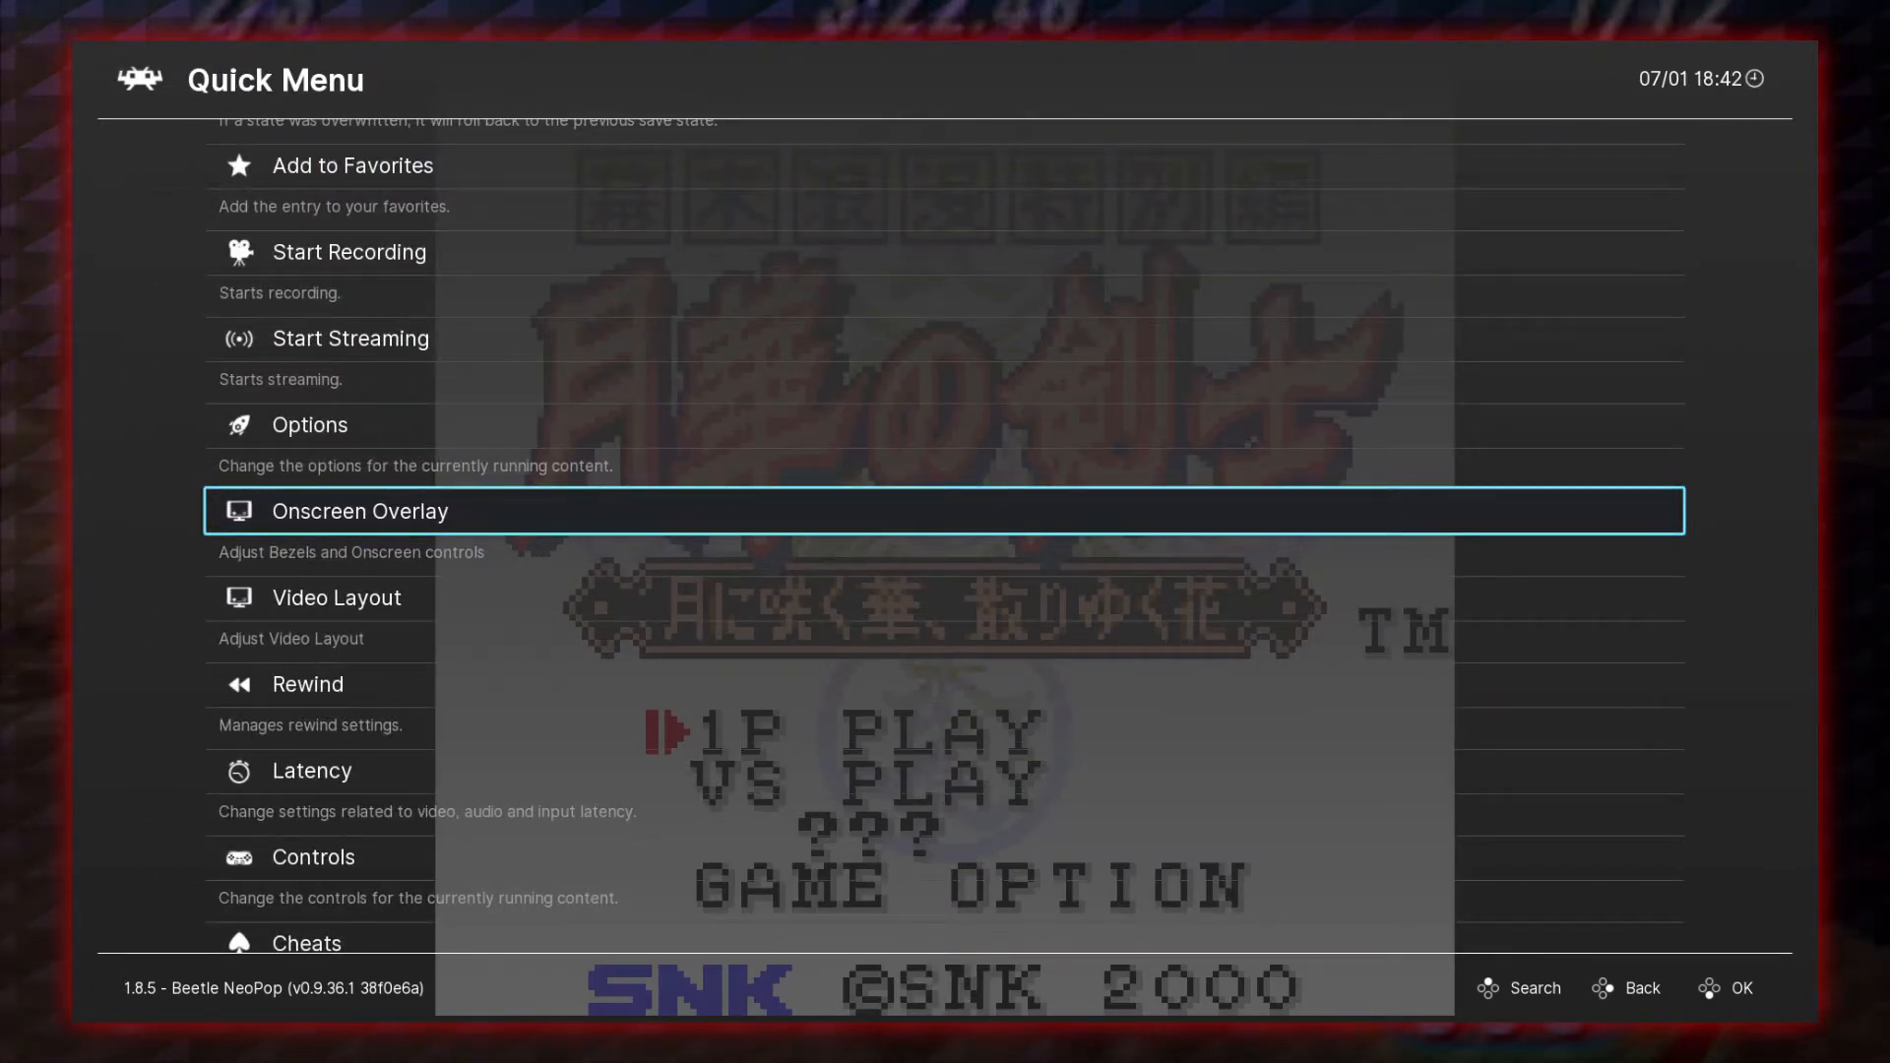
Examine the Video Layout, Rewind and Latency entries of the Quick Menu, continuing down to Controls.
key("Down")
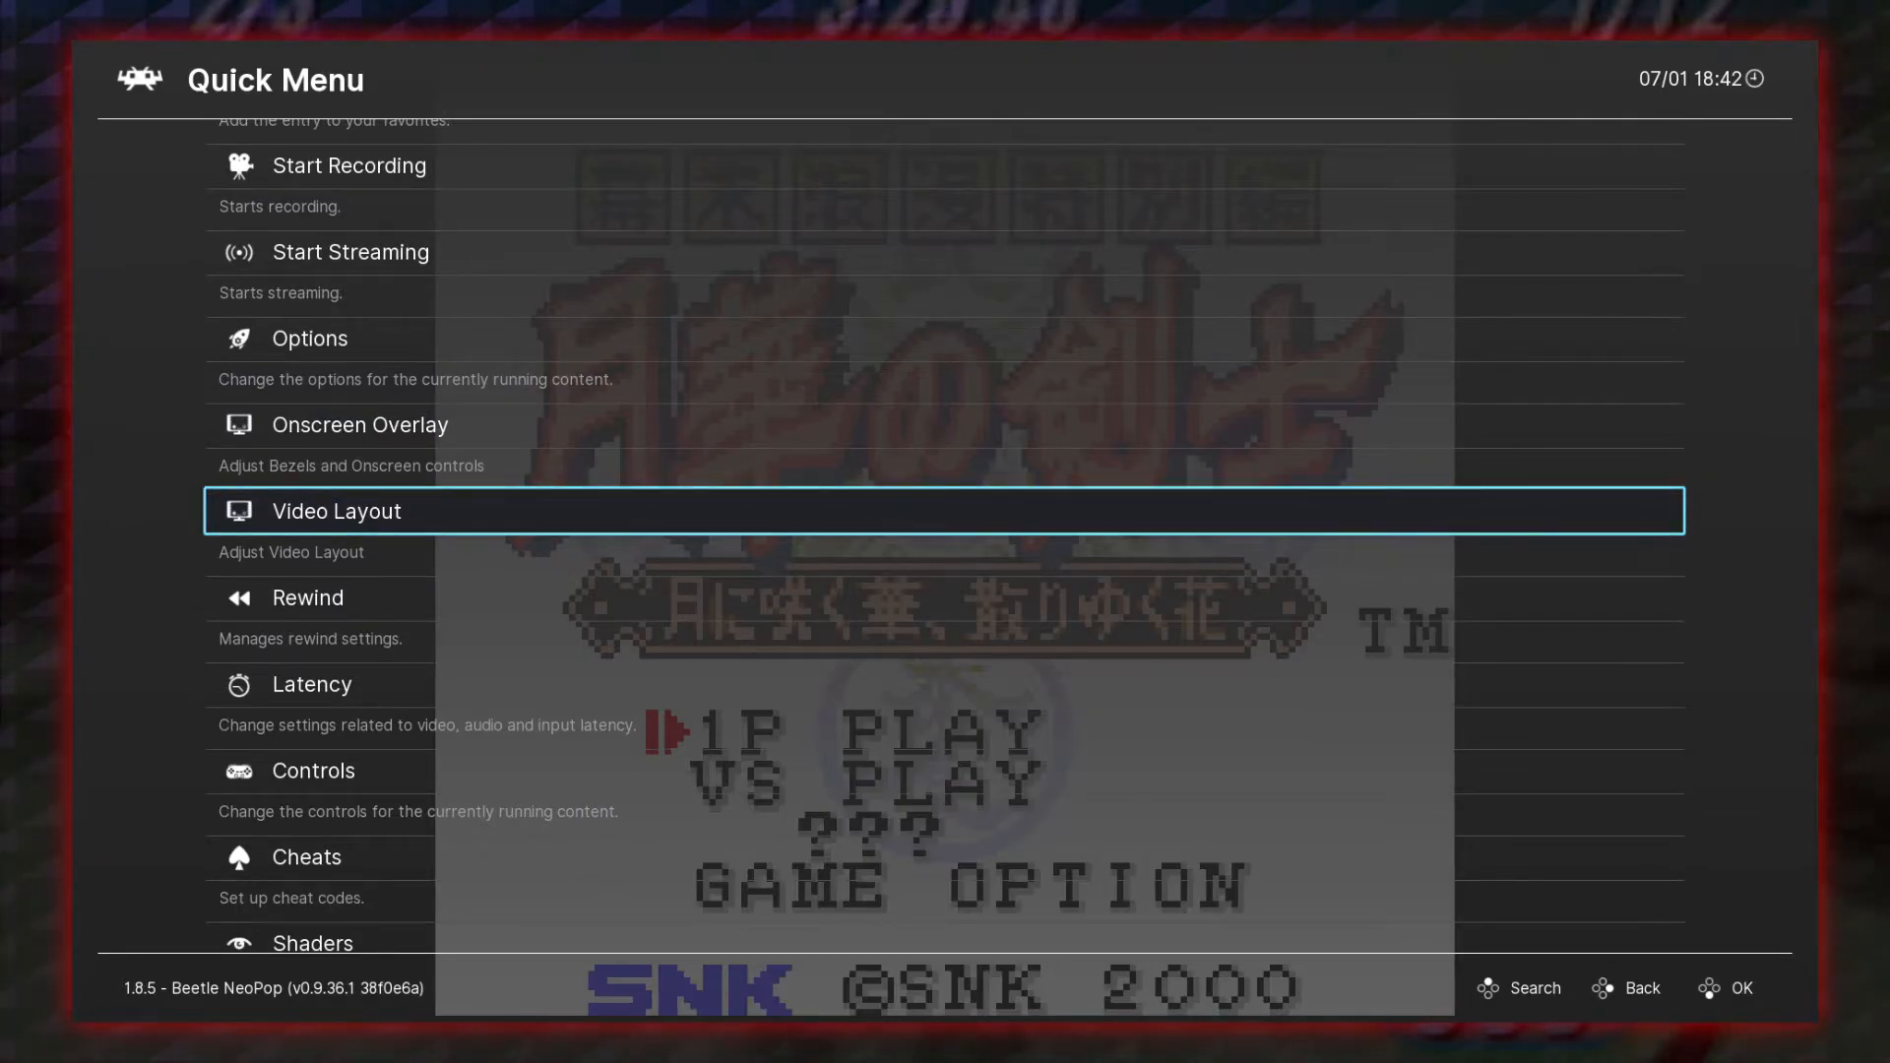
key("Down")
key("Down")
key("Down")
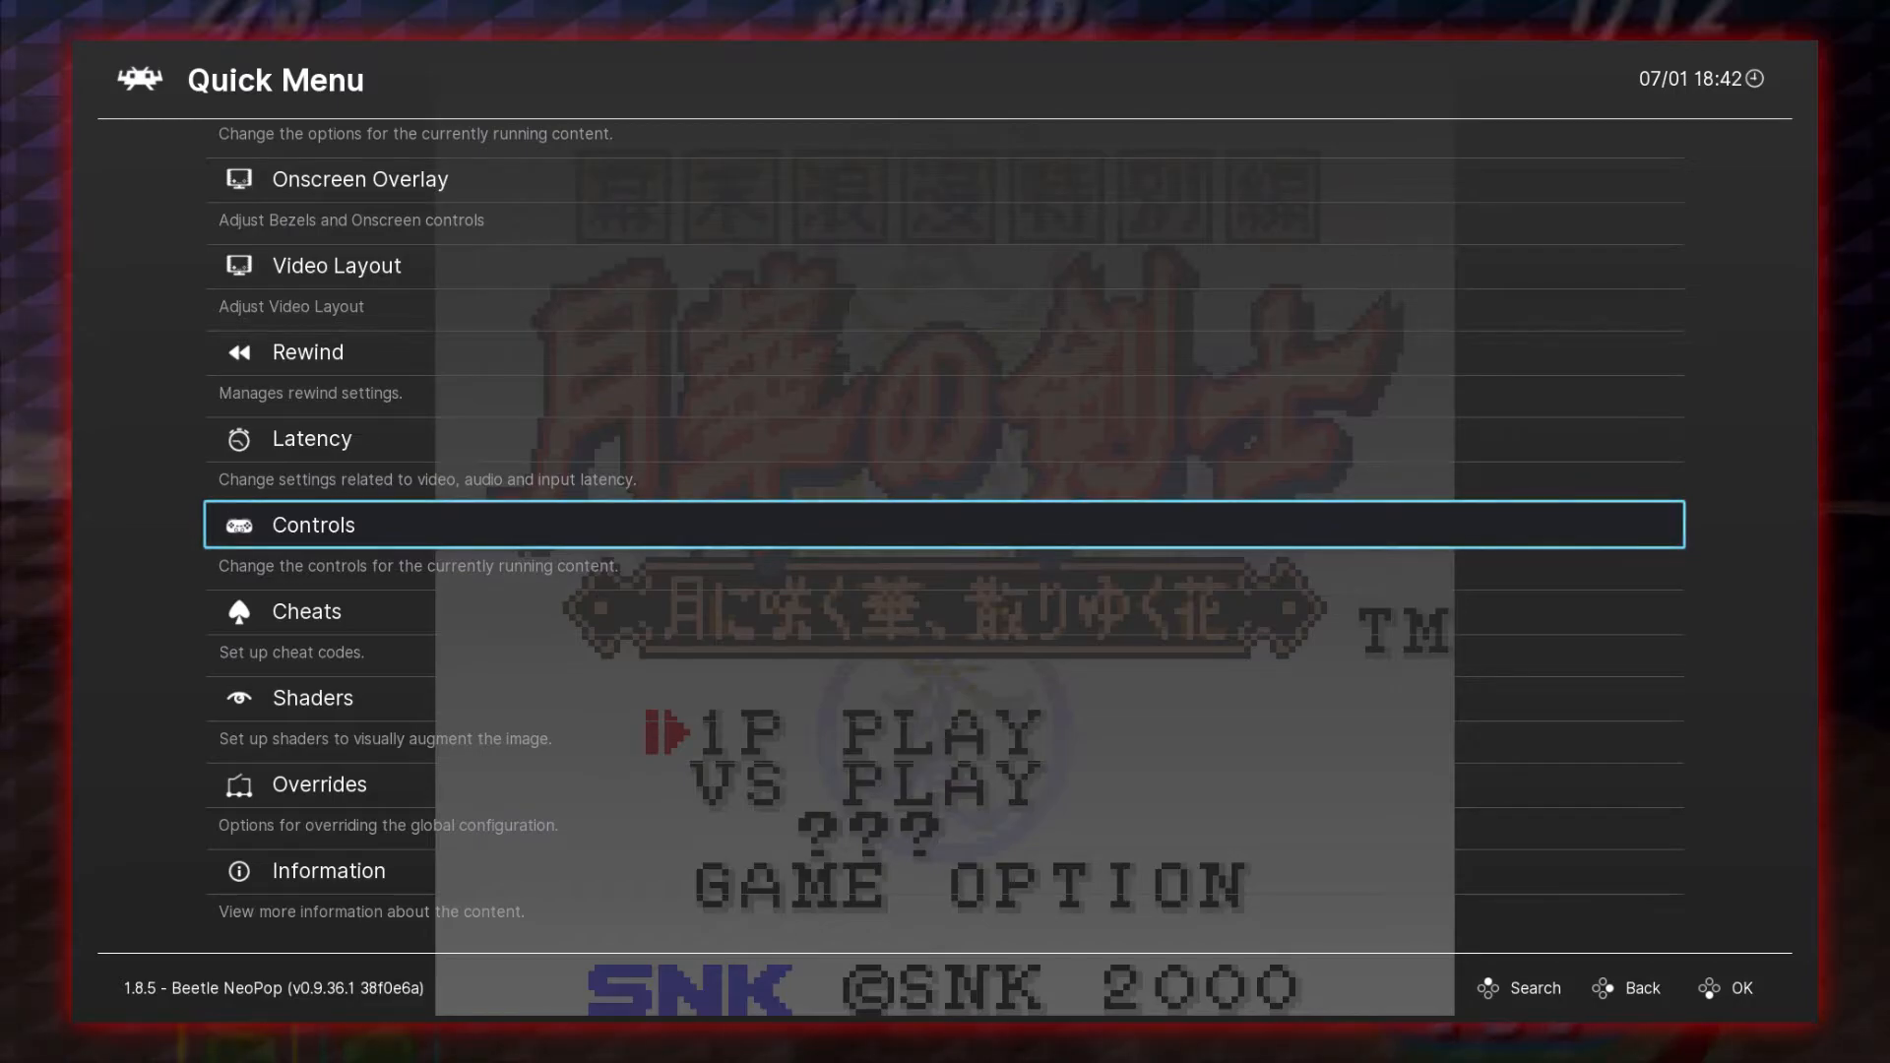
Open Port 1 Controls from the running game's Controls page and examine its button mappings.
key("Return")
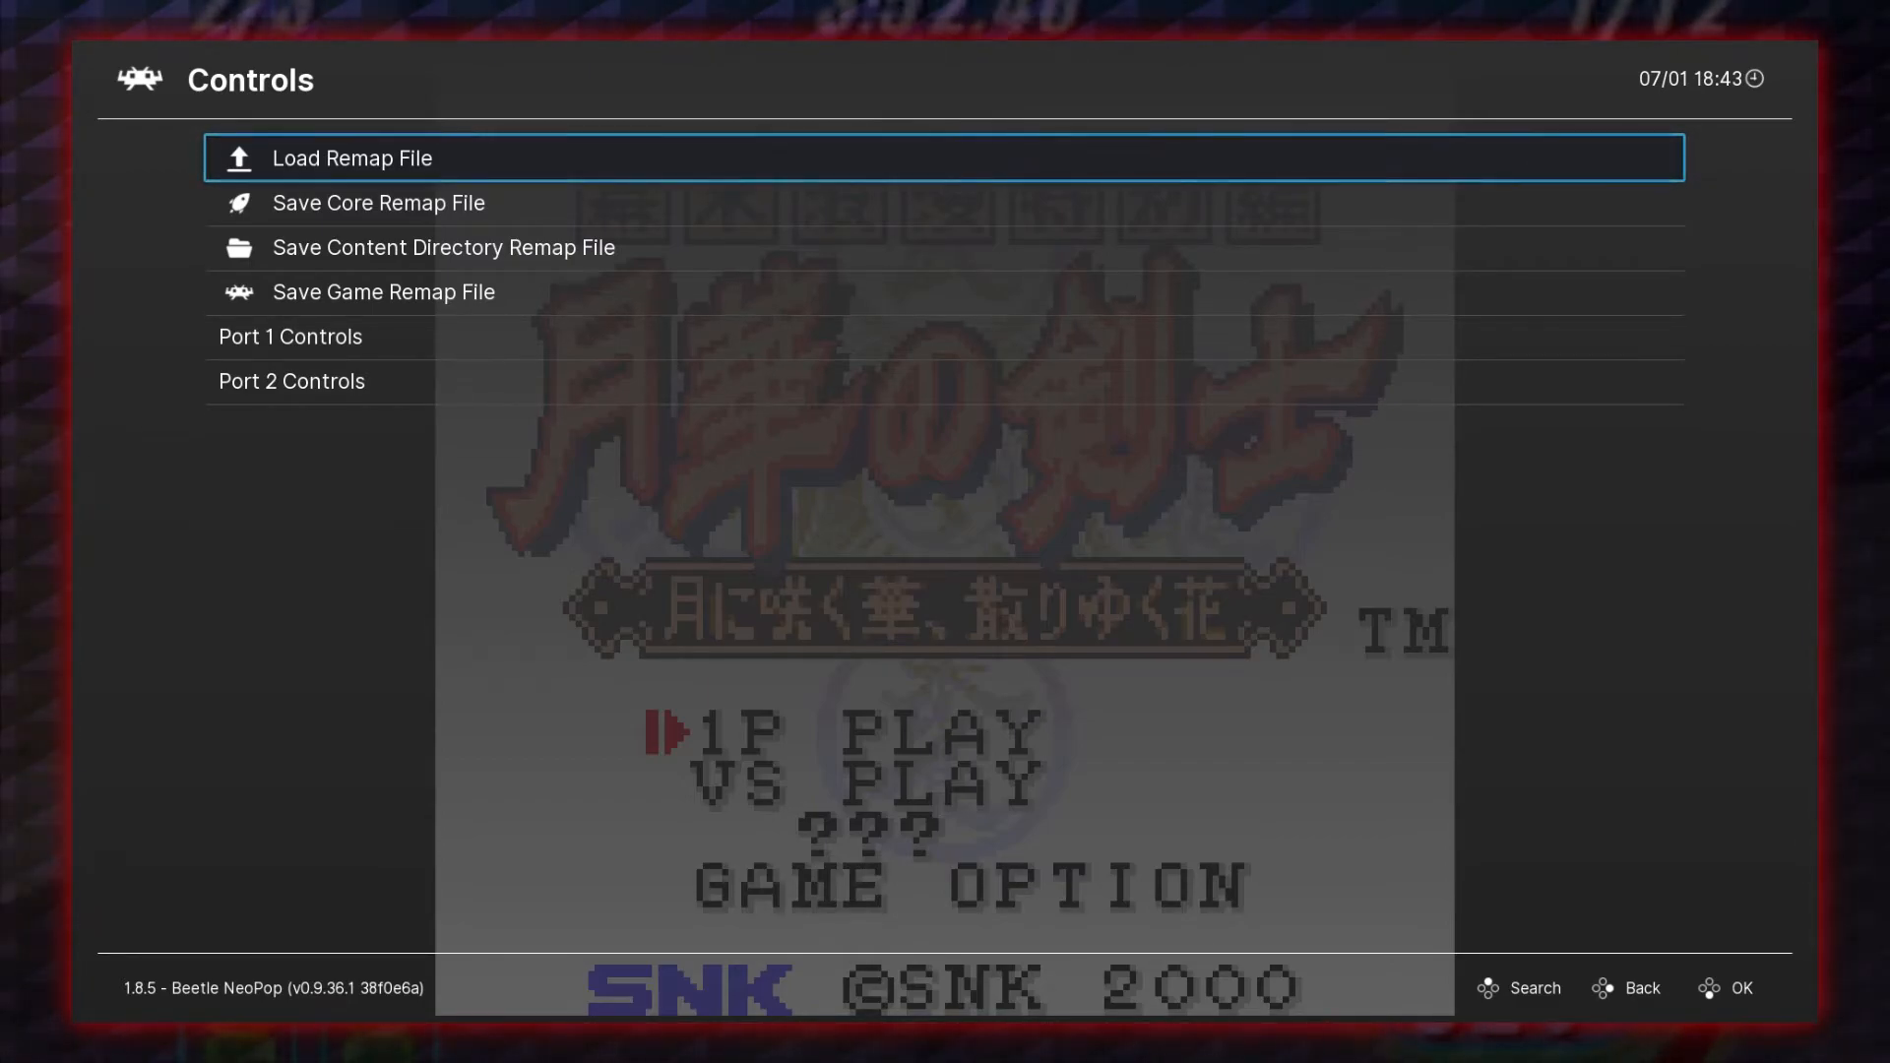
key("Down")
key("Down")
key("Down")
key("Down")
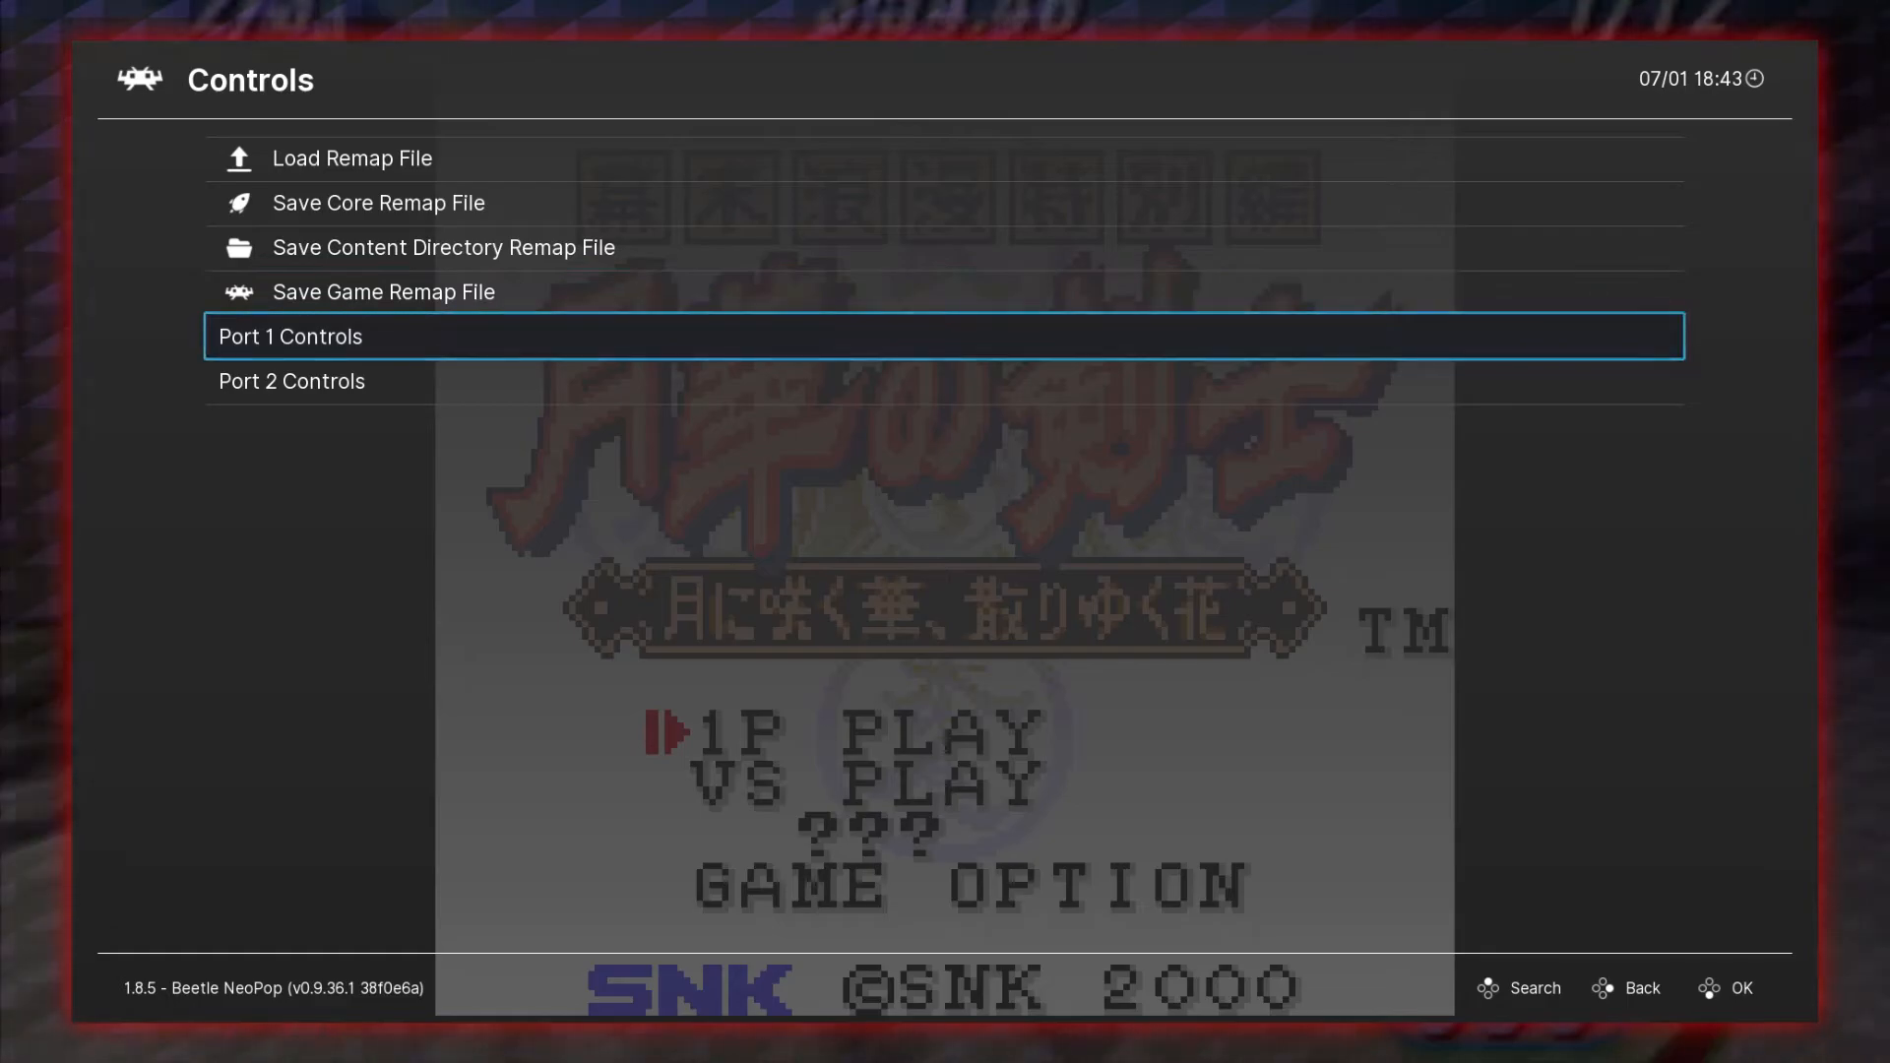
key("Return")
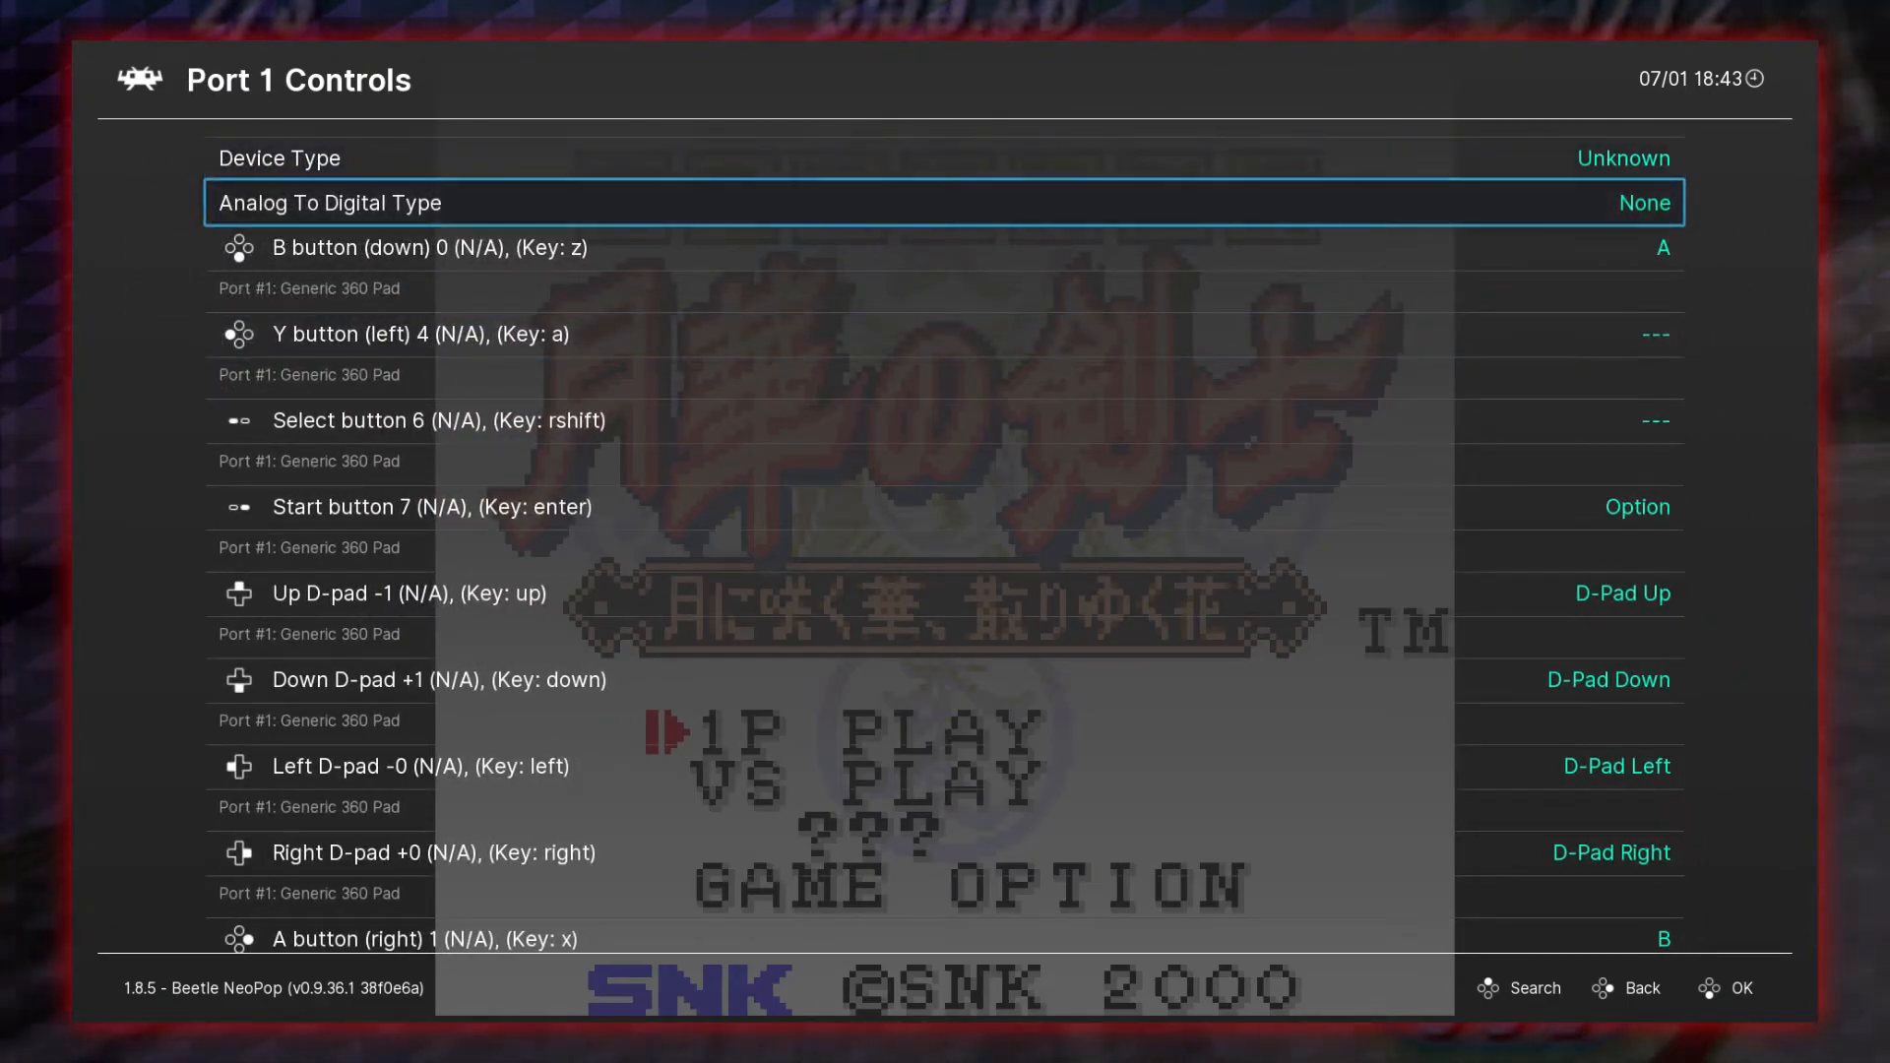
key("Down")
key("Down")
key("Down")
key("Down")
key("Down")
key("Down")
key("Down")
key("Down")
key("Down")
key("Down")
key("Down")
key("Up")
key("Up")
key("Up")
key("Up")
key("Up")
key("Up")
key("Up")
key("Up")
key("Up")
key("Up")
key("Up")
key("Up")
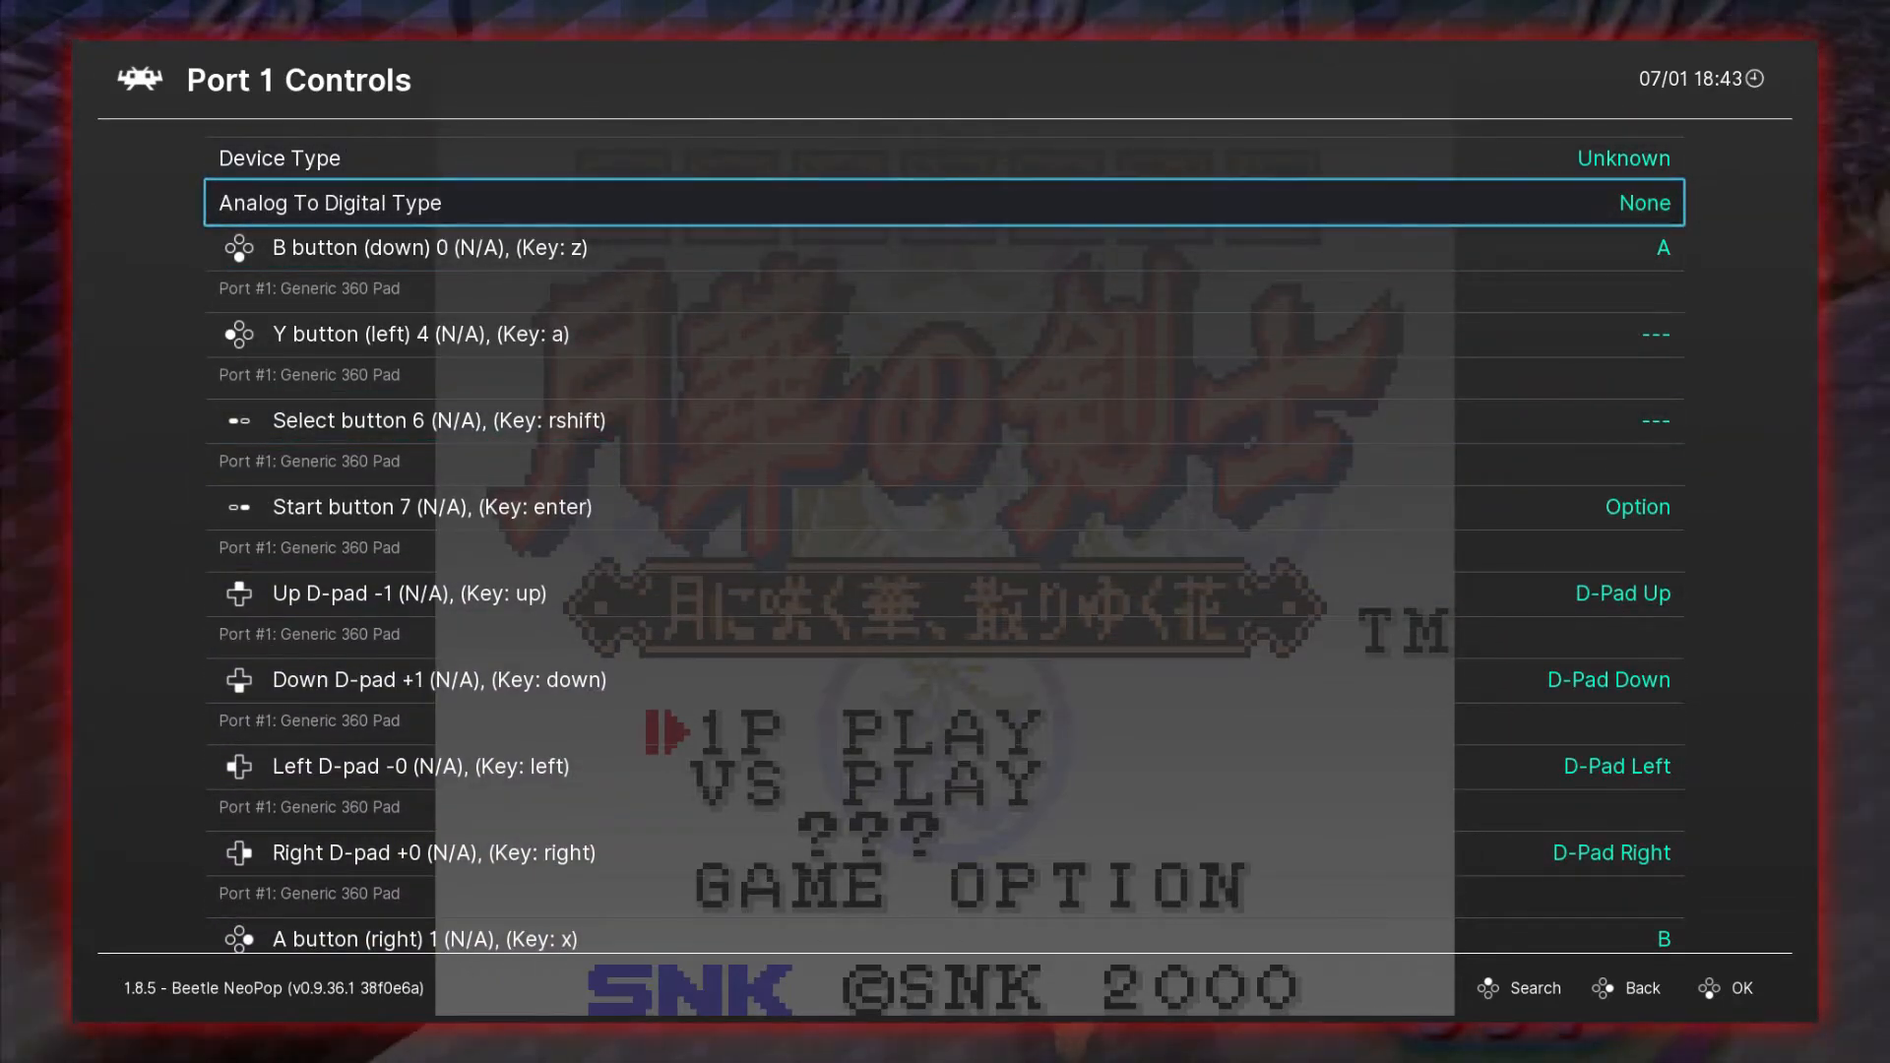
Try Left Analog as port 1's Analog To Digital Type, restore None and return to the Controls page.
key("Right")
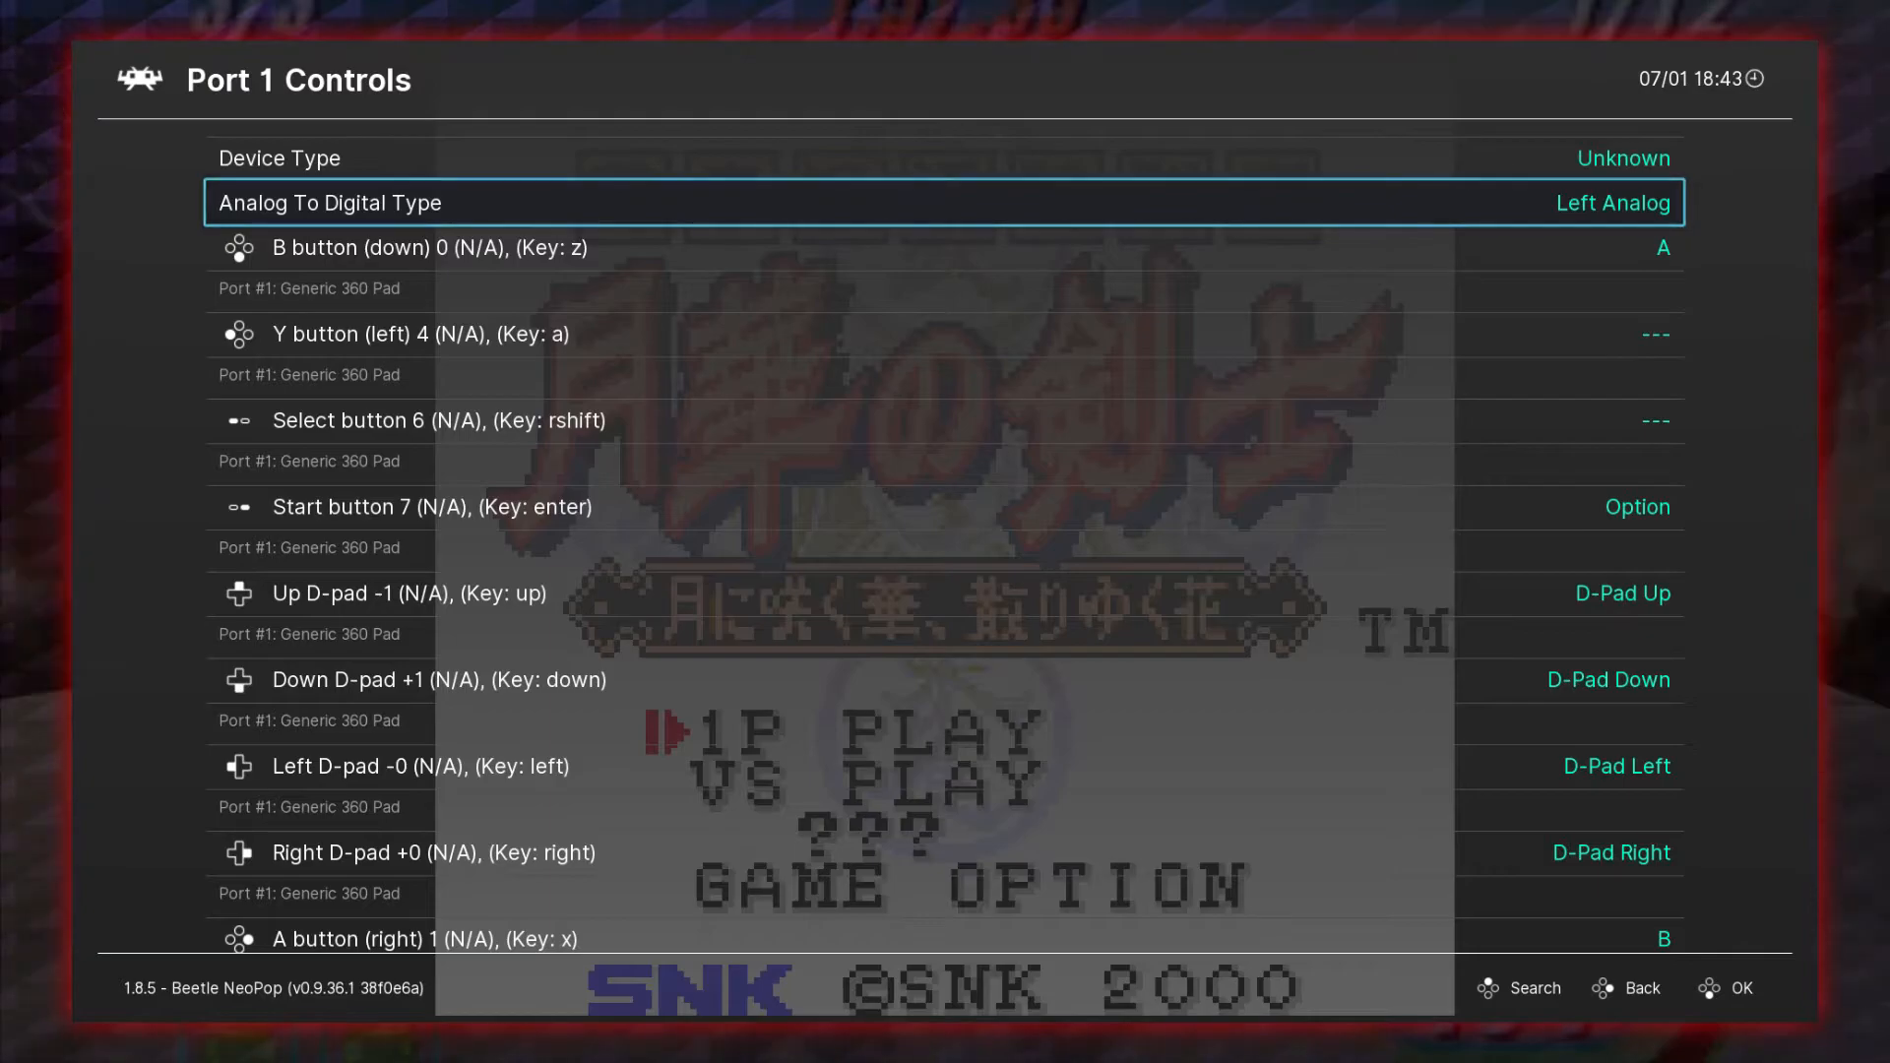
key("Left")
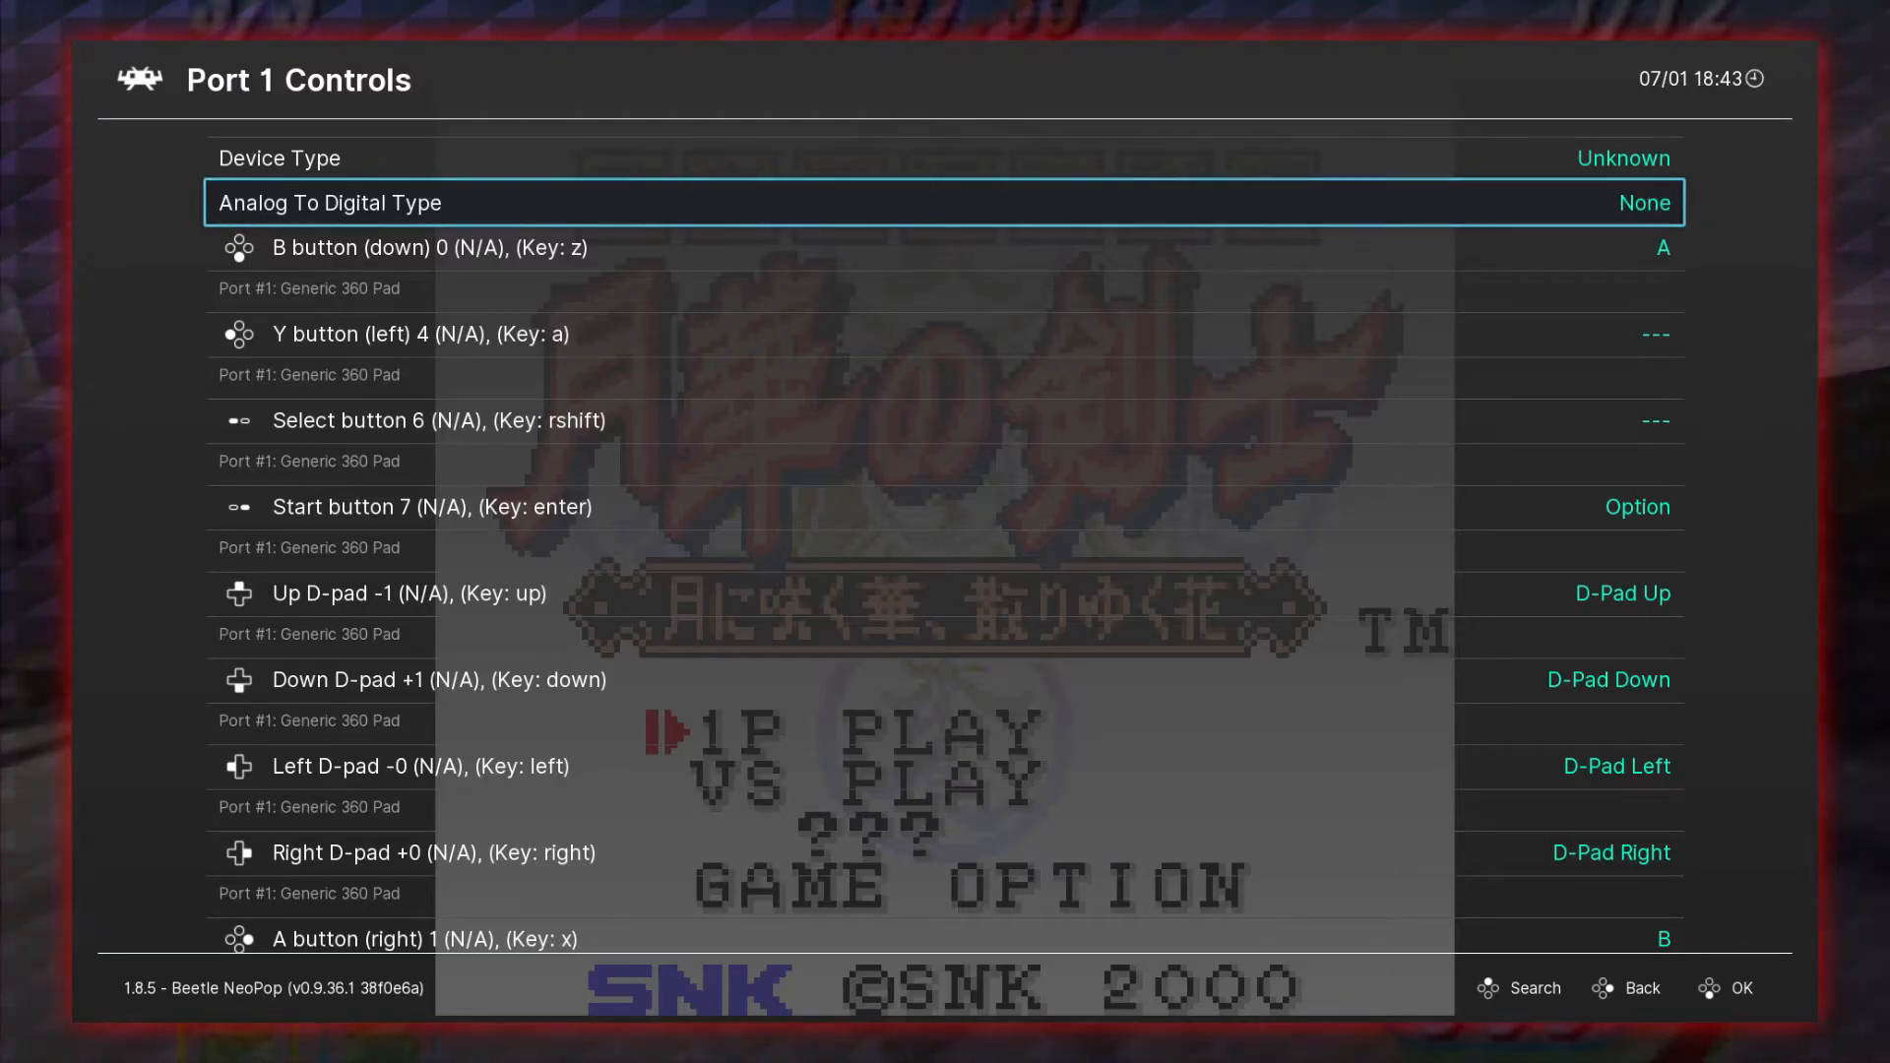
key("BackSpace")
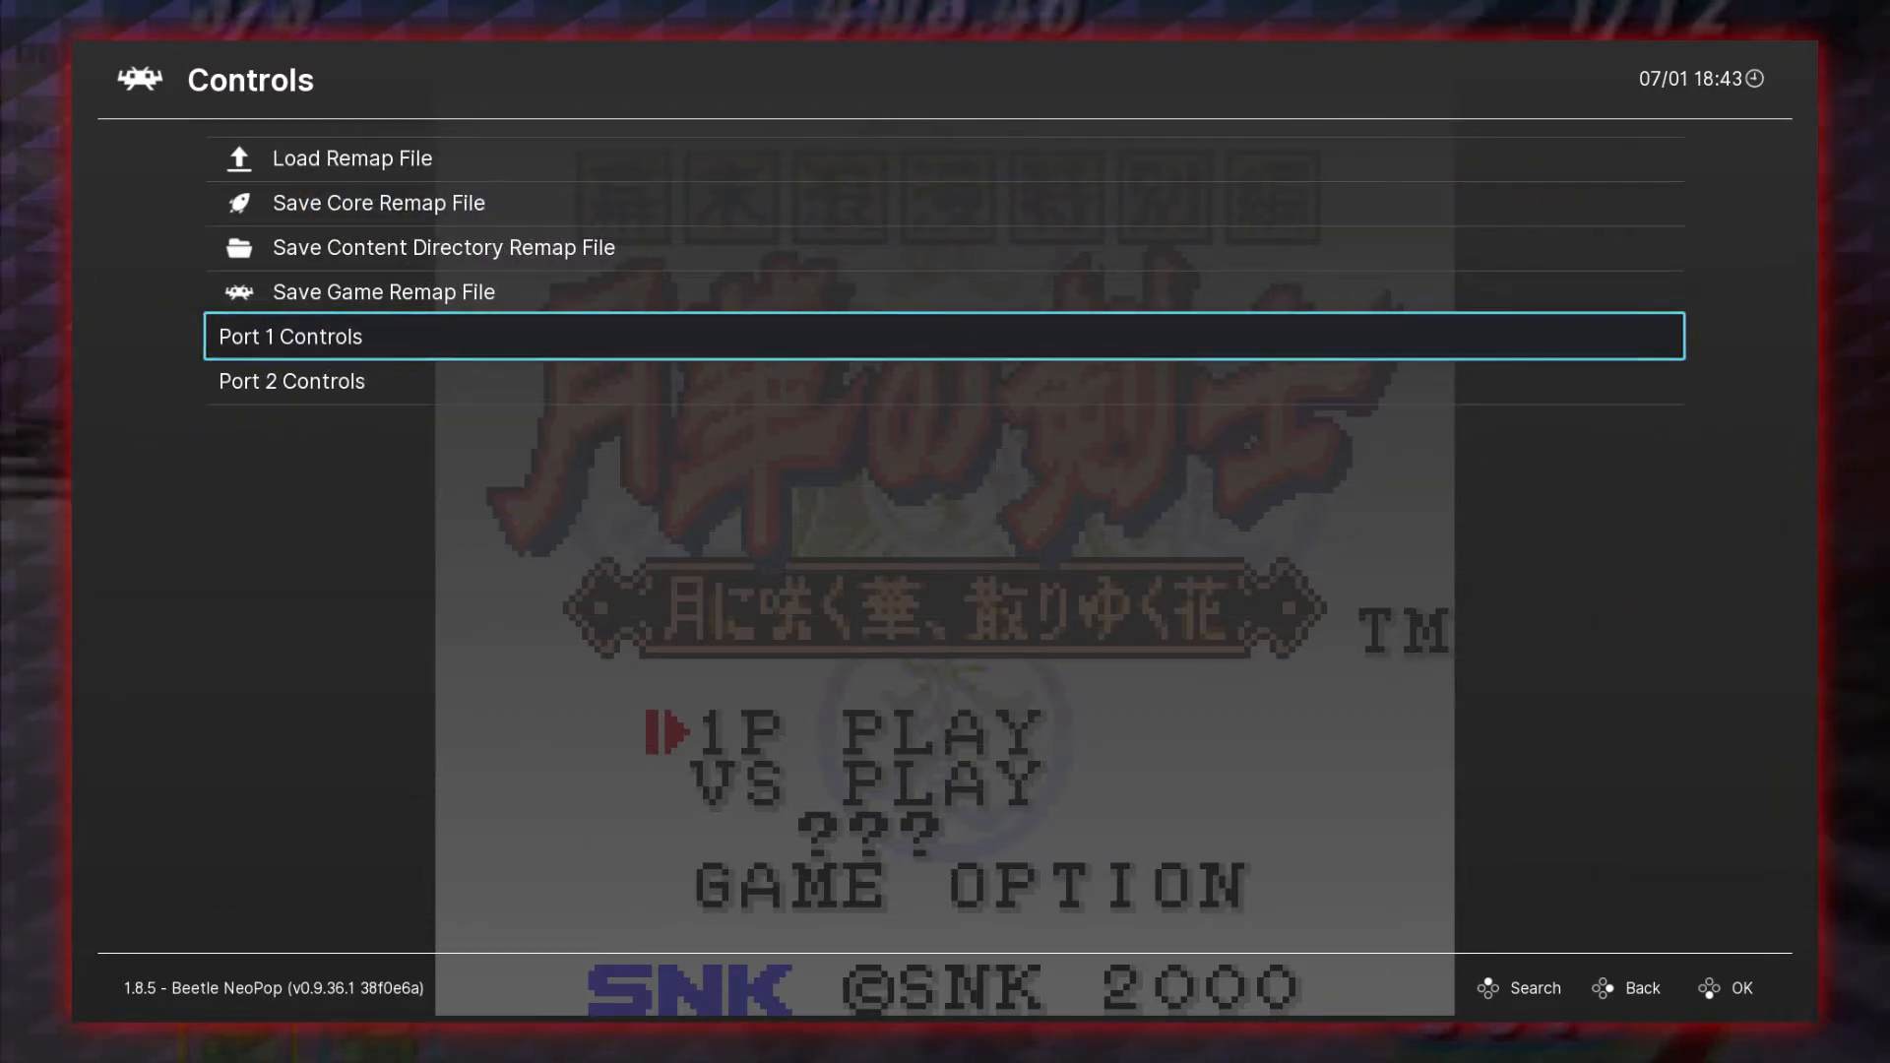
Examine the options for saving a remap file per game, content directory or core, and leave the Controls page.
key("Up")
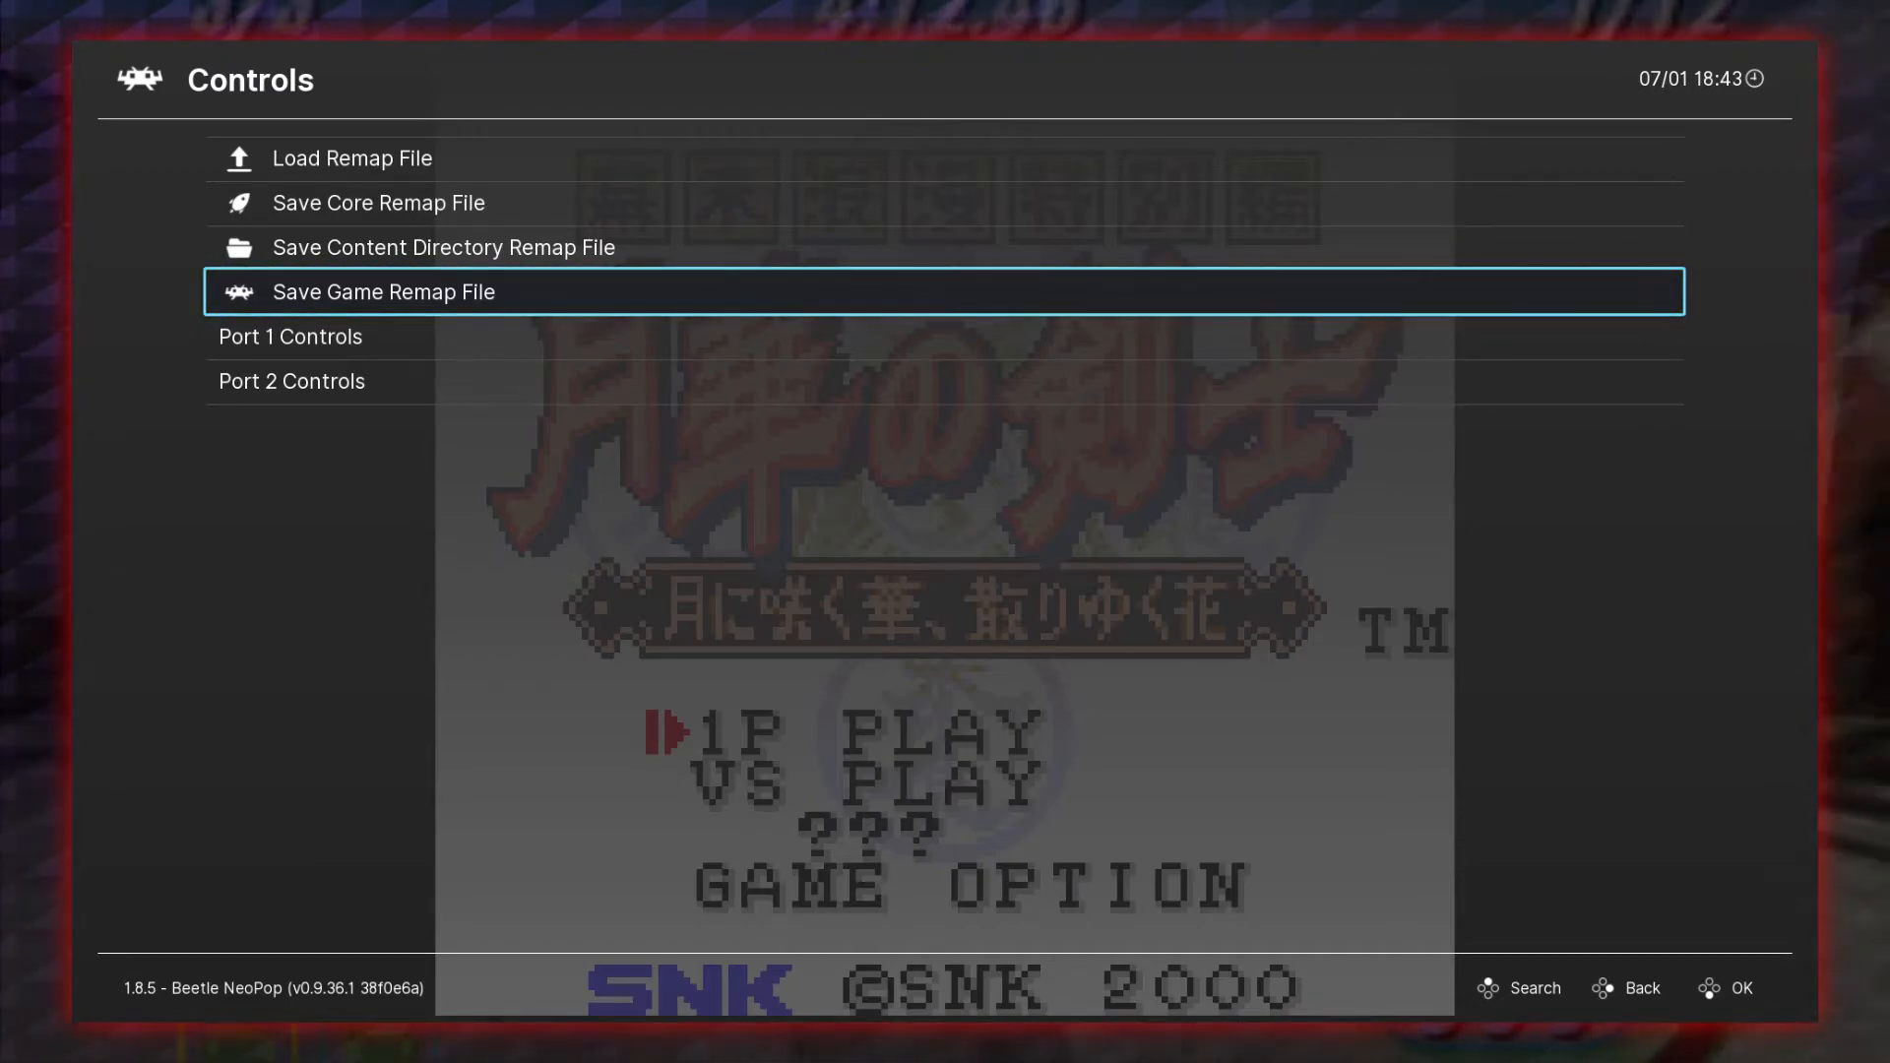
key("Up")
key("Up")
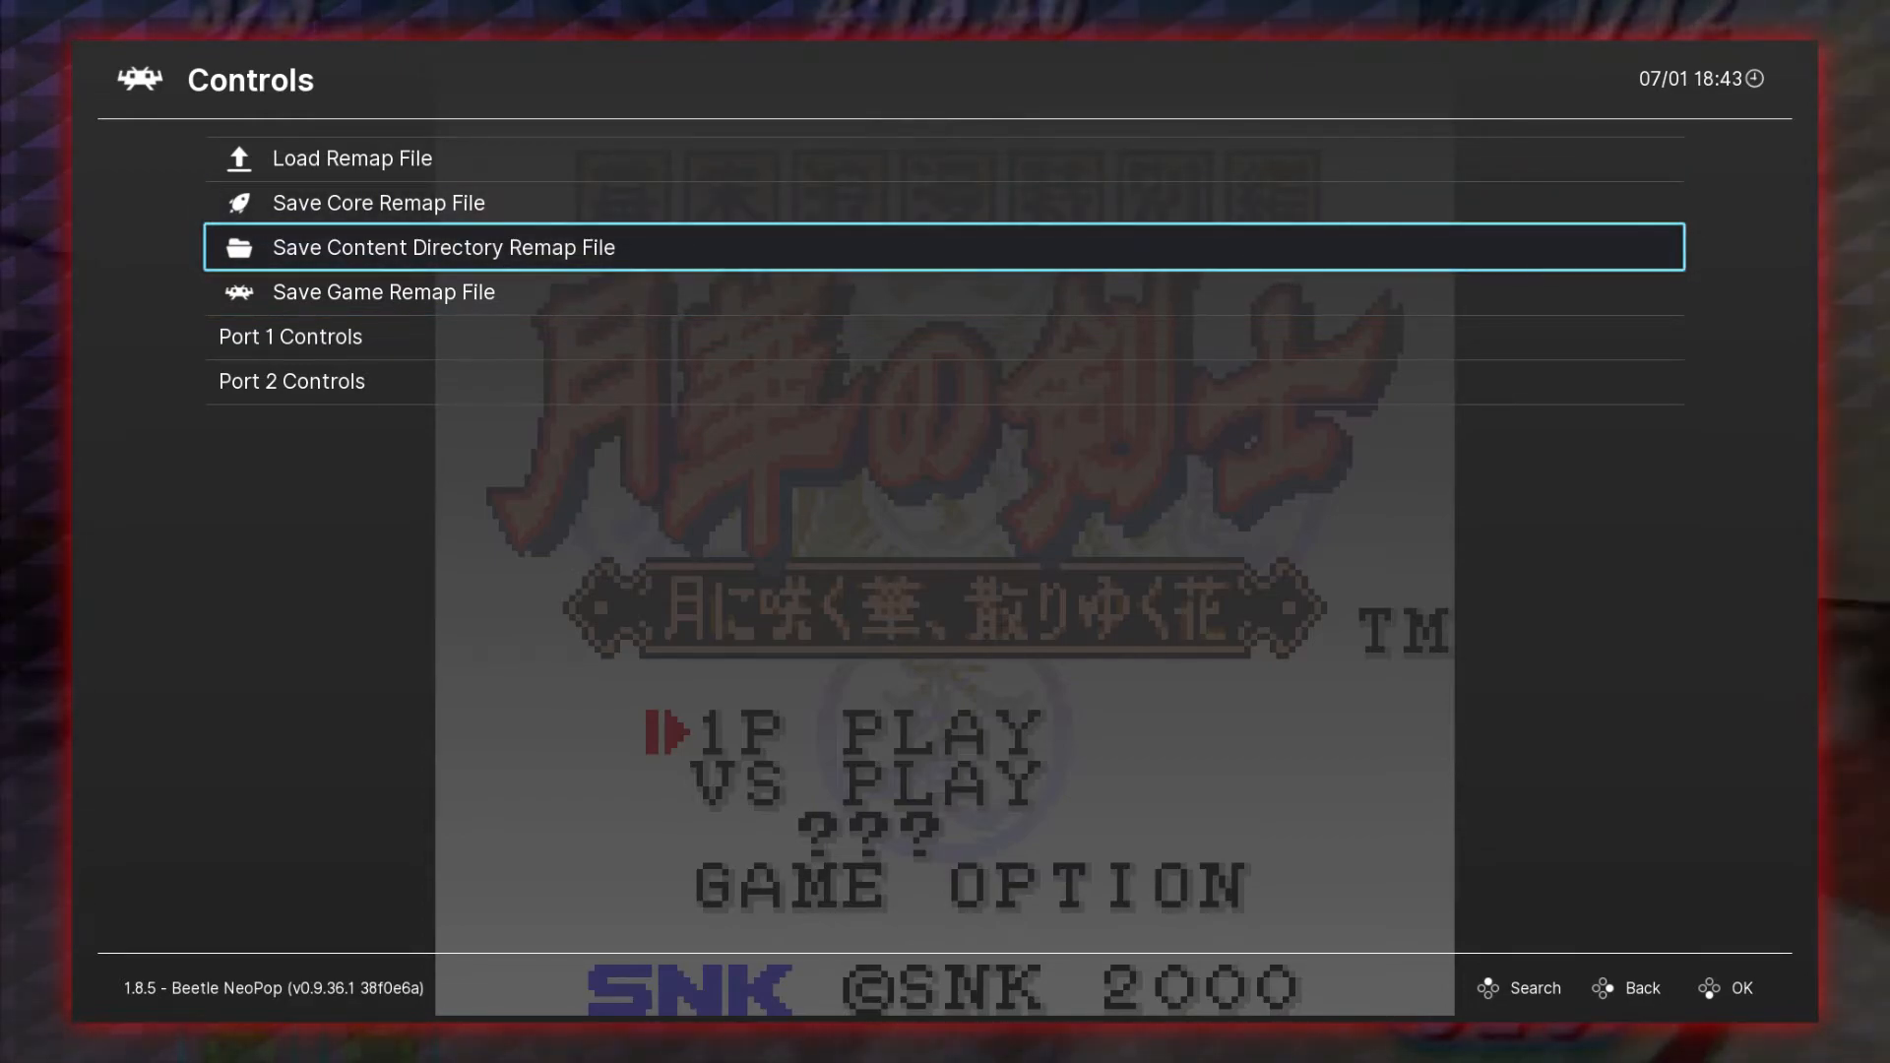
key("Up")
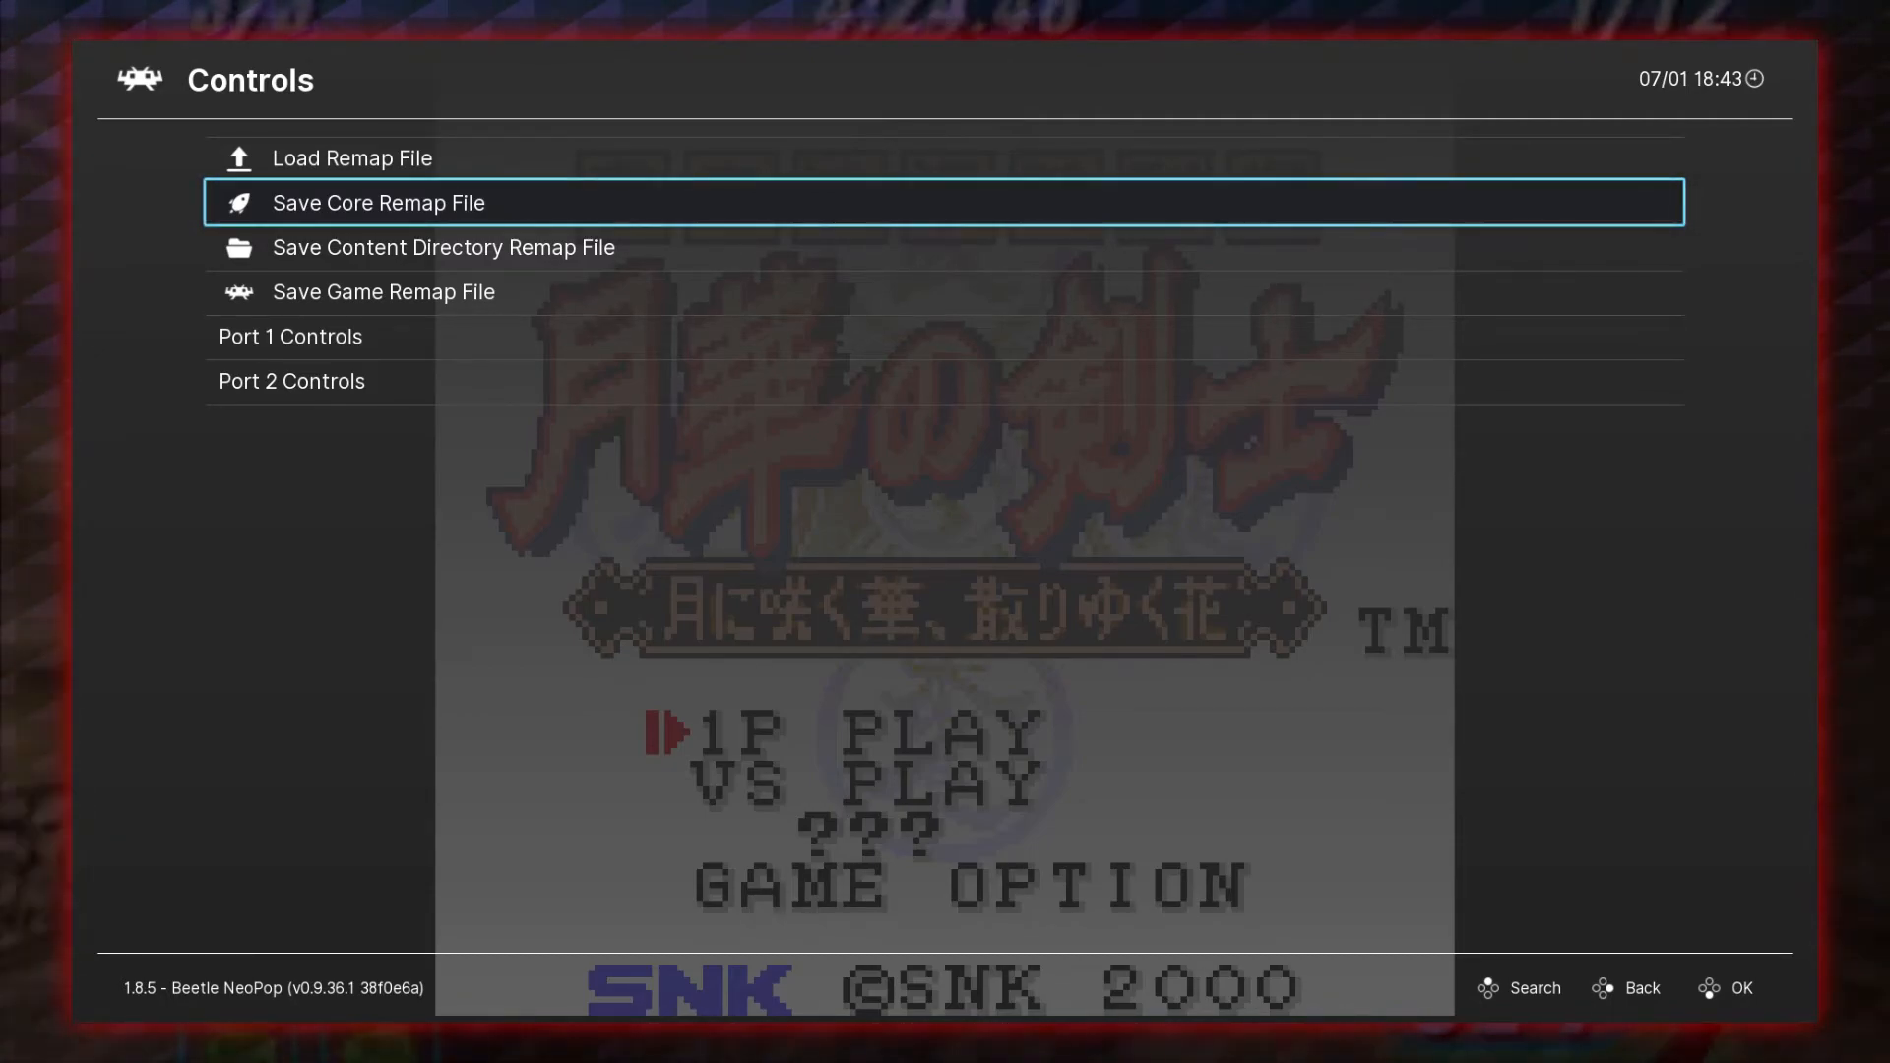
key("Down")
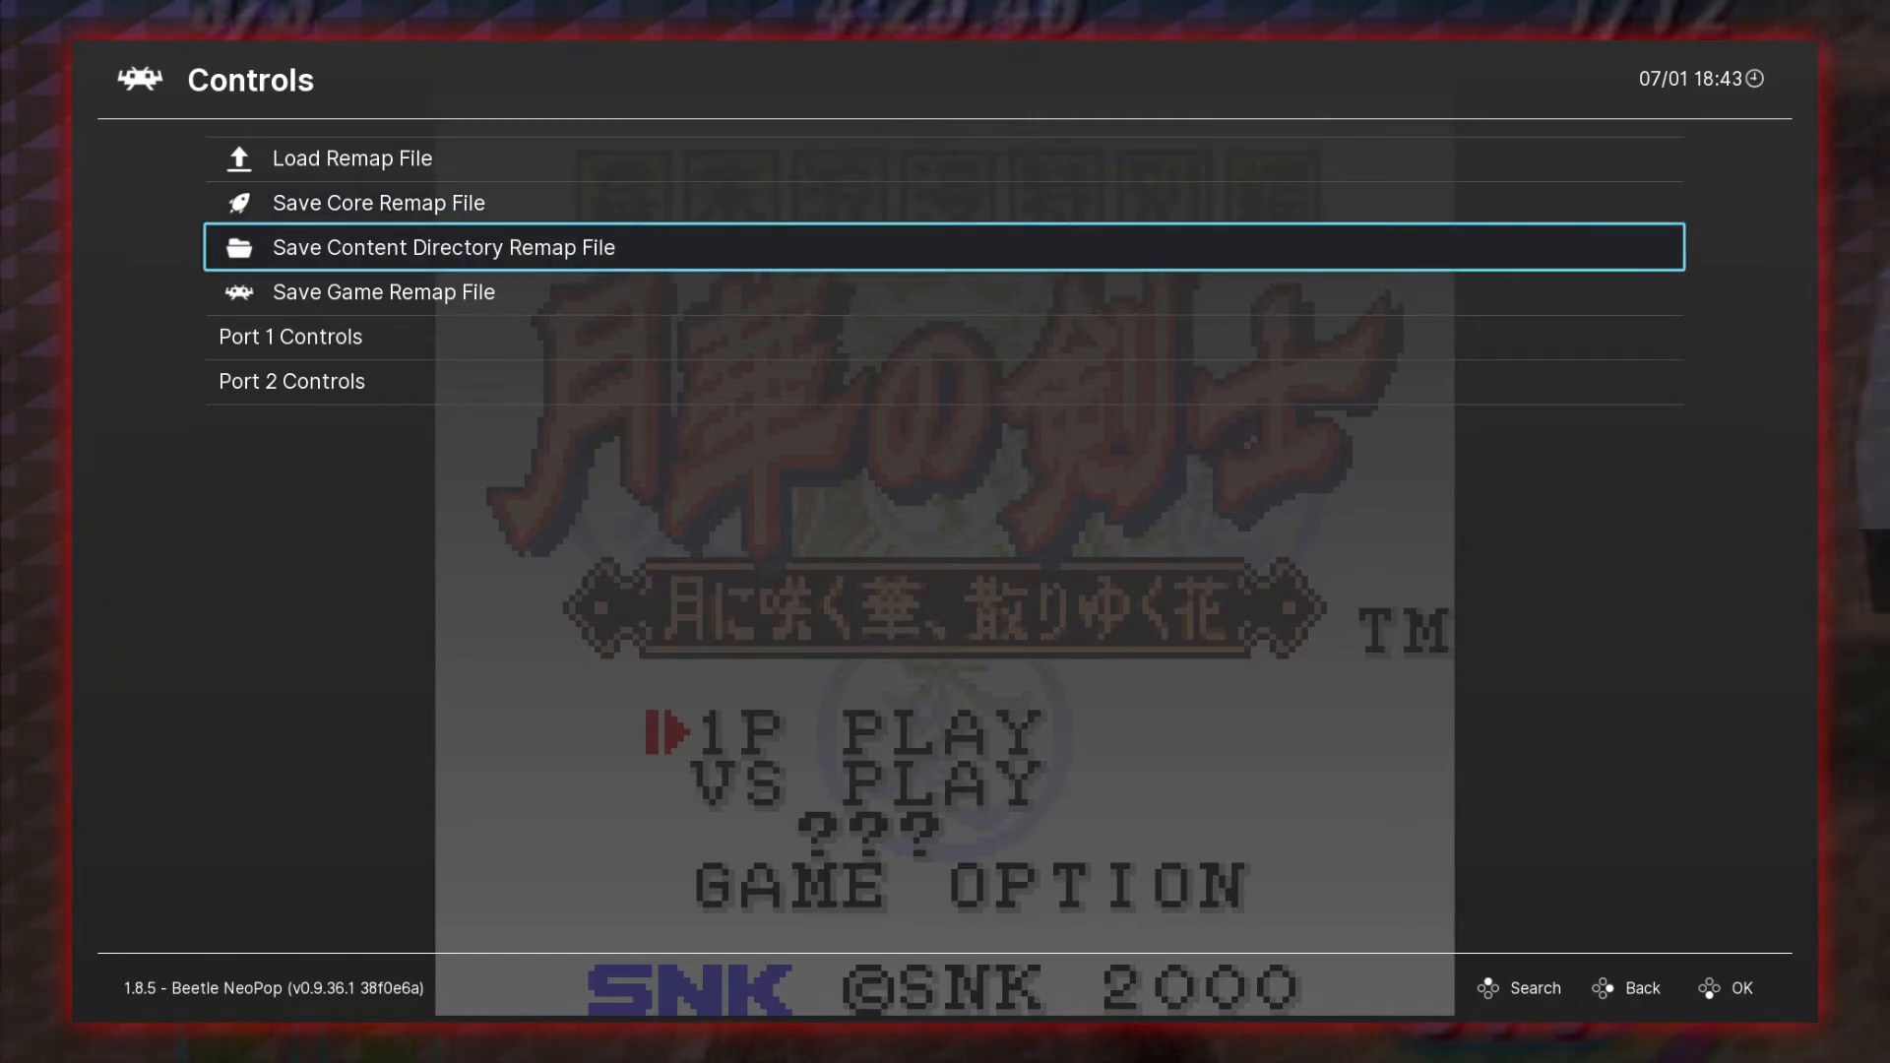
key("Down")
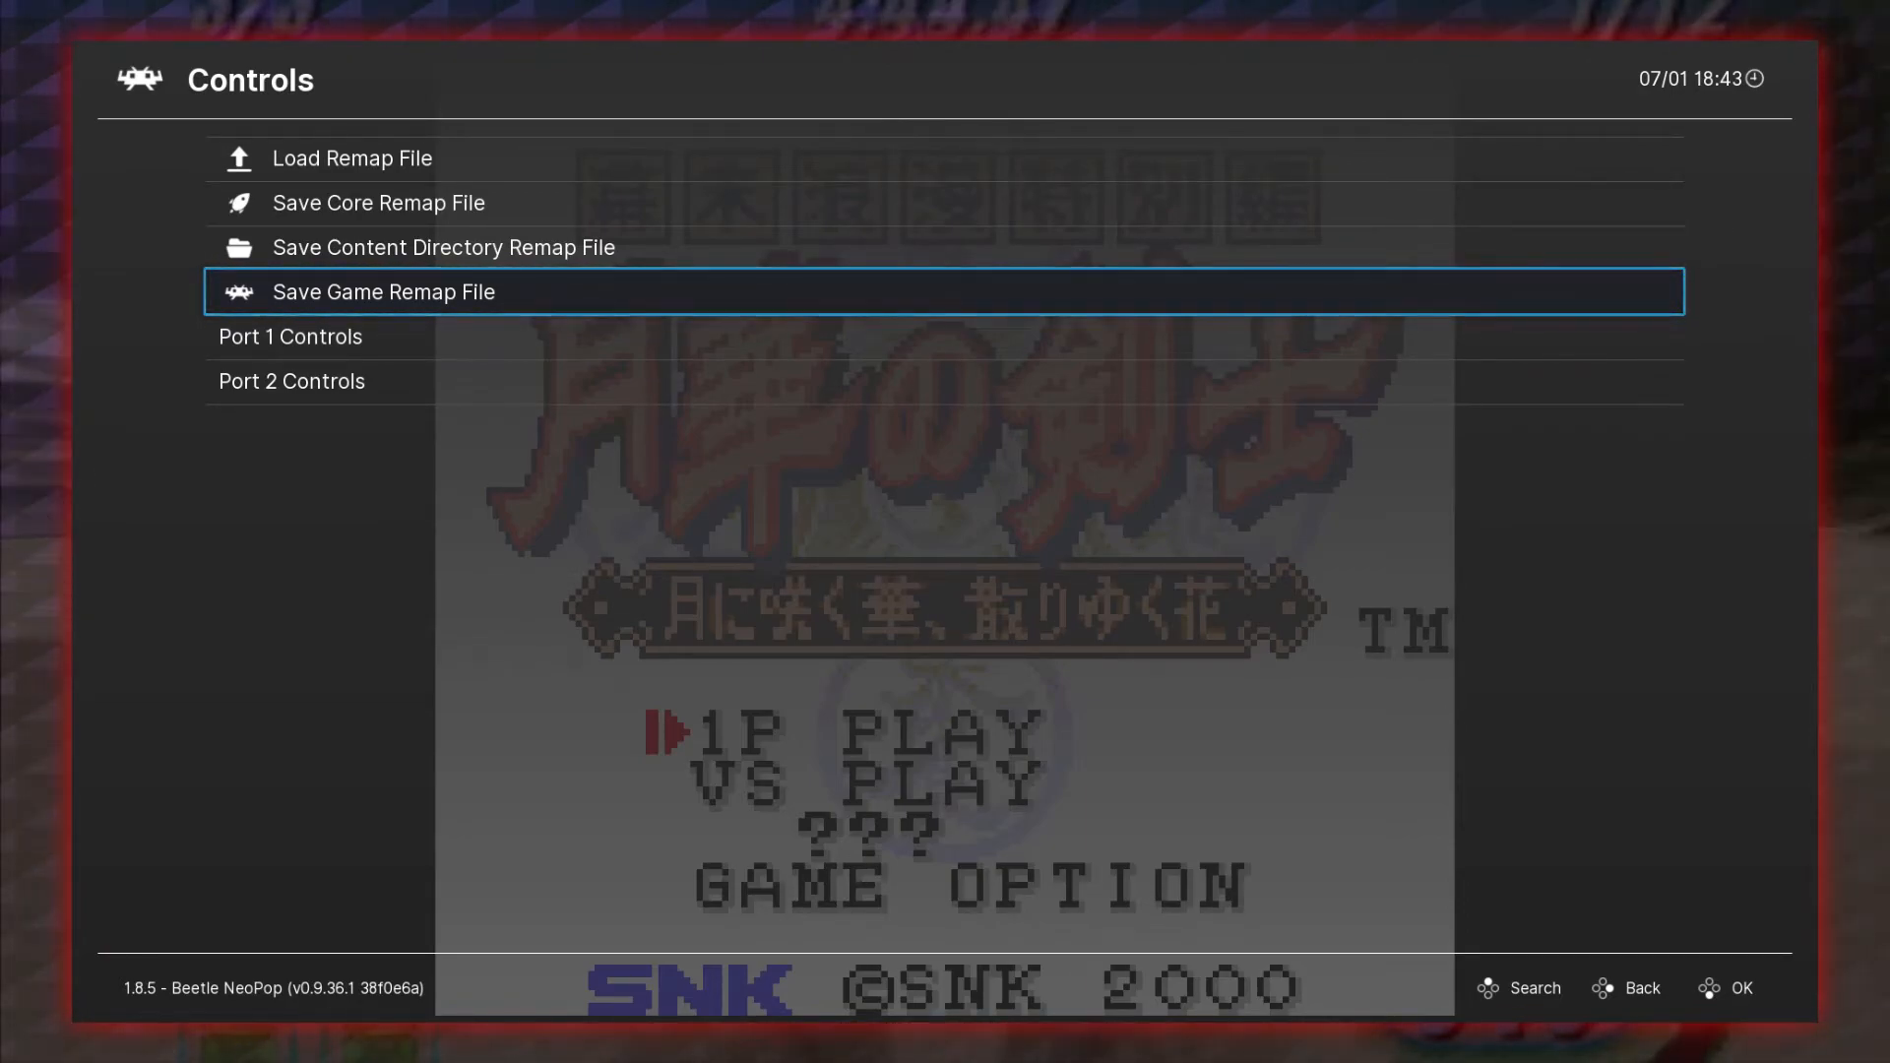
key("BackSpace")
Open the Cheats page, browse the core folders offered by Load Cheat File (Replace), and return to the Quick Menu.
key("Down")
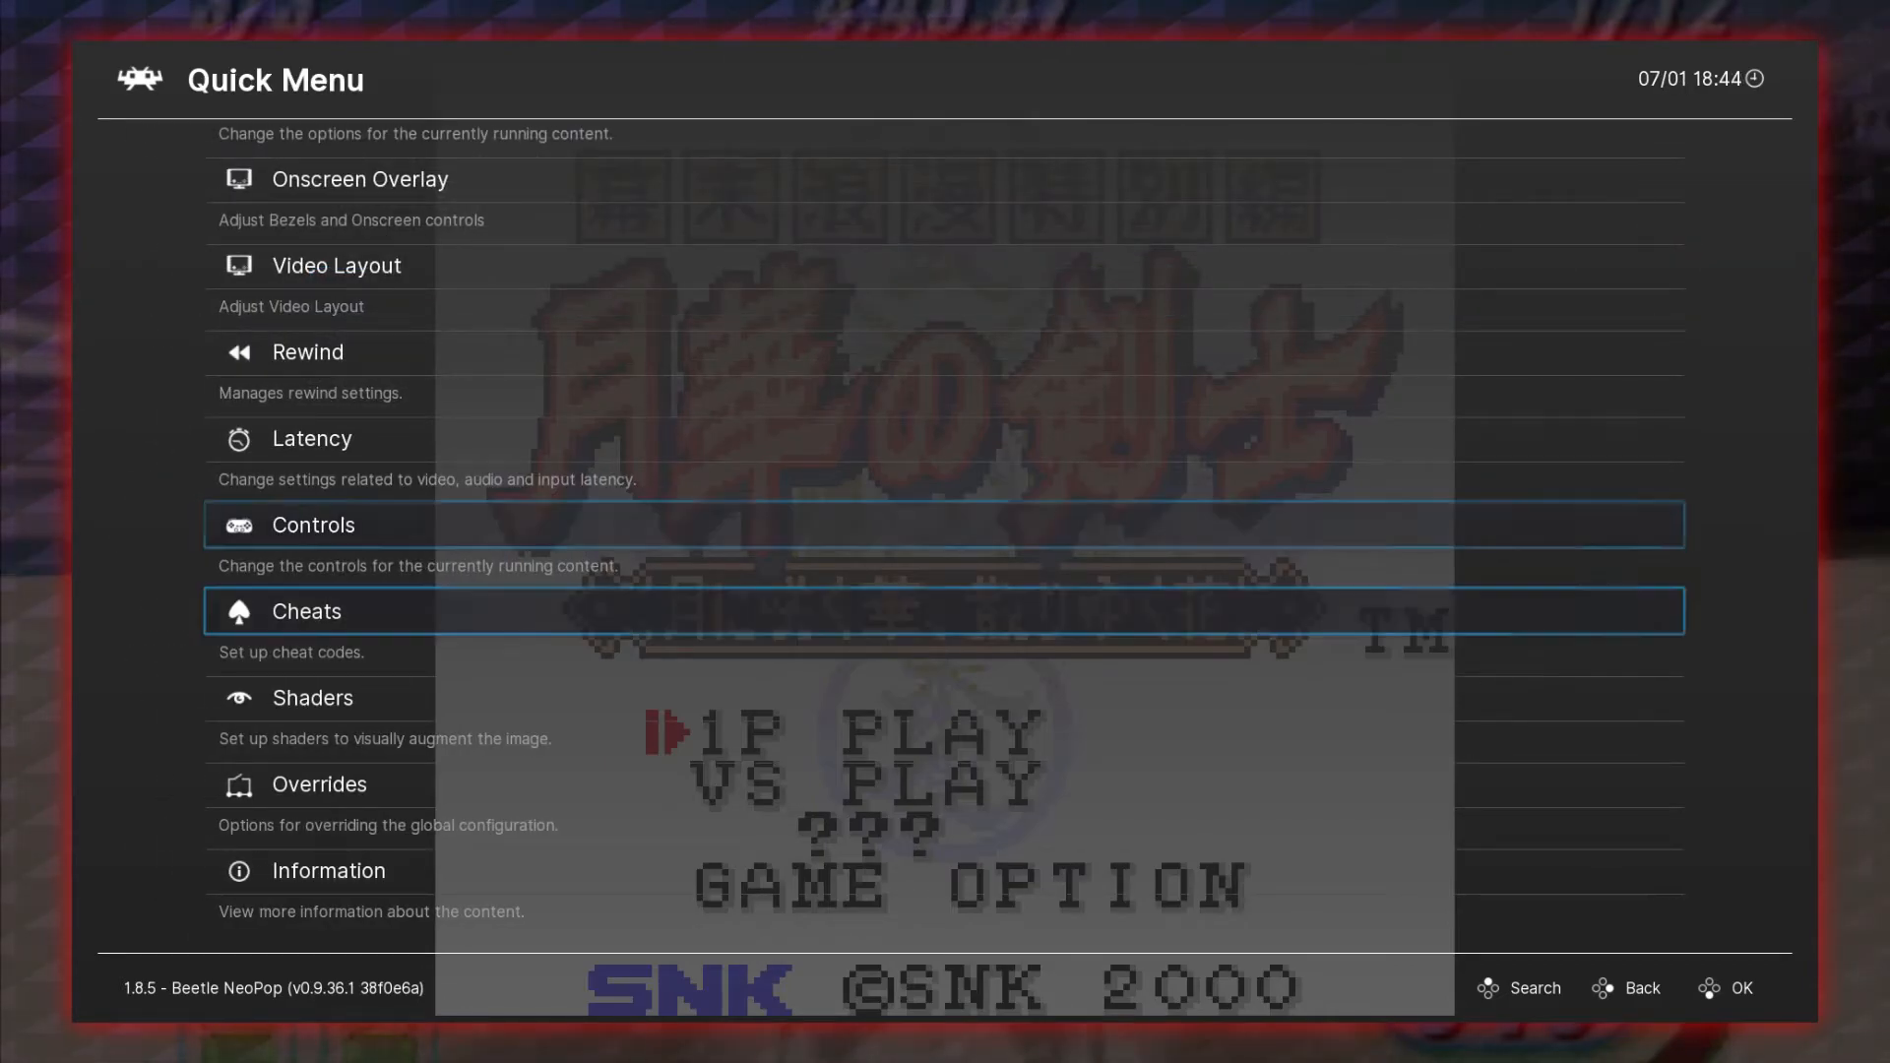
key("Return")
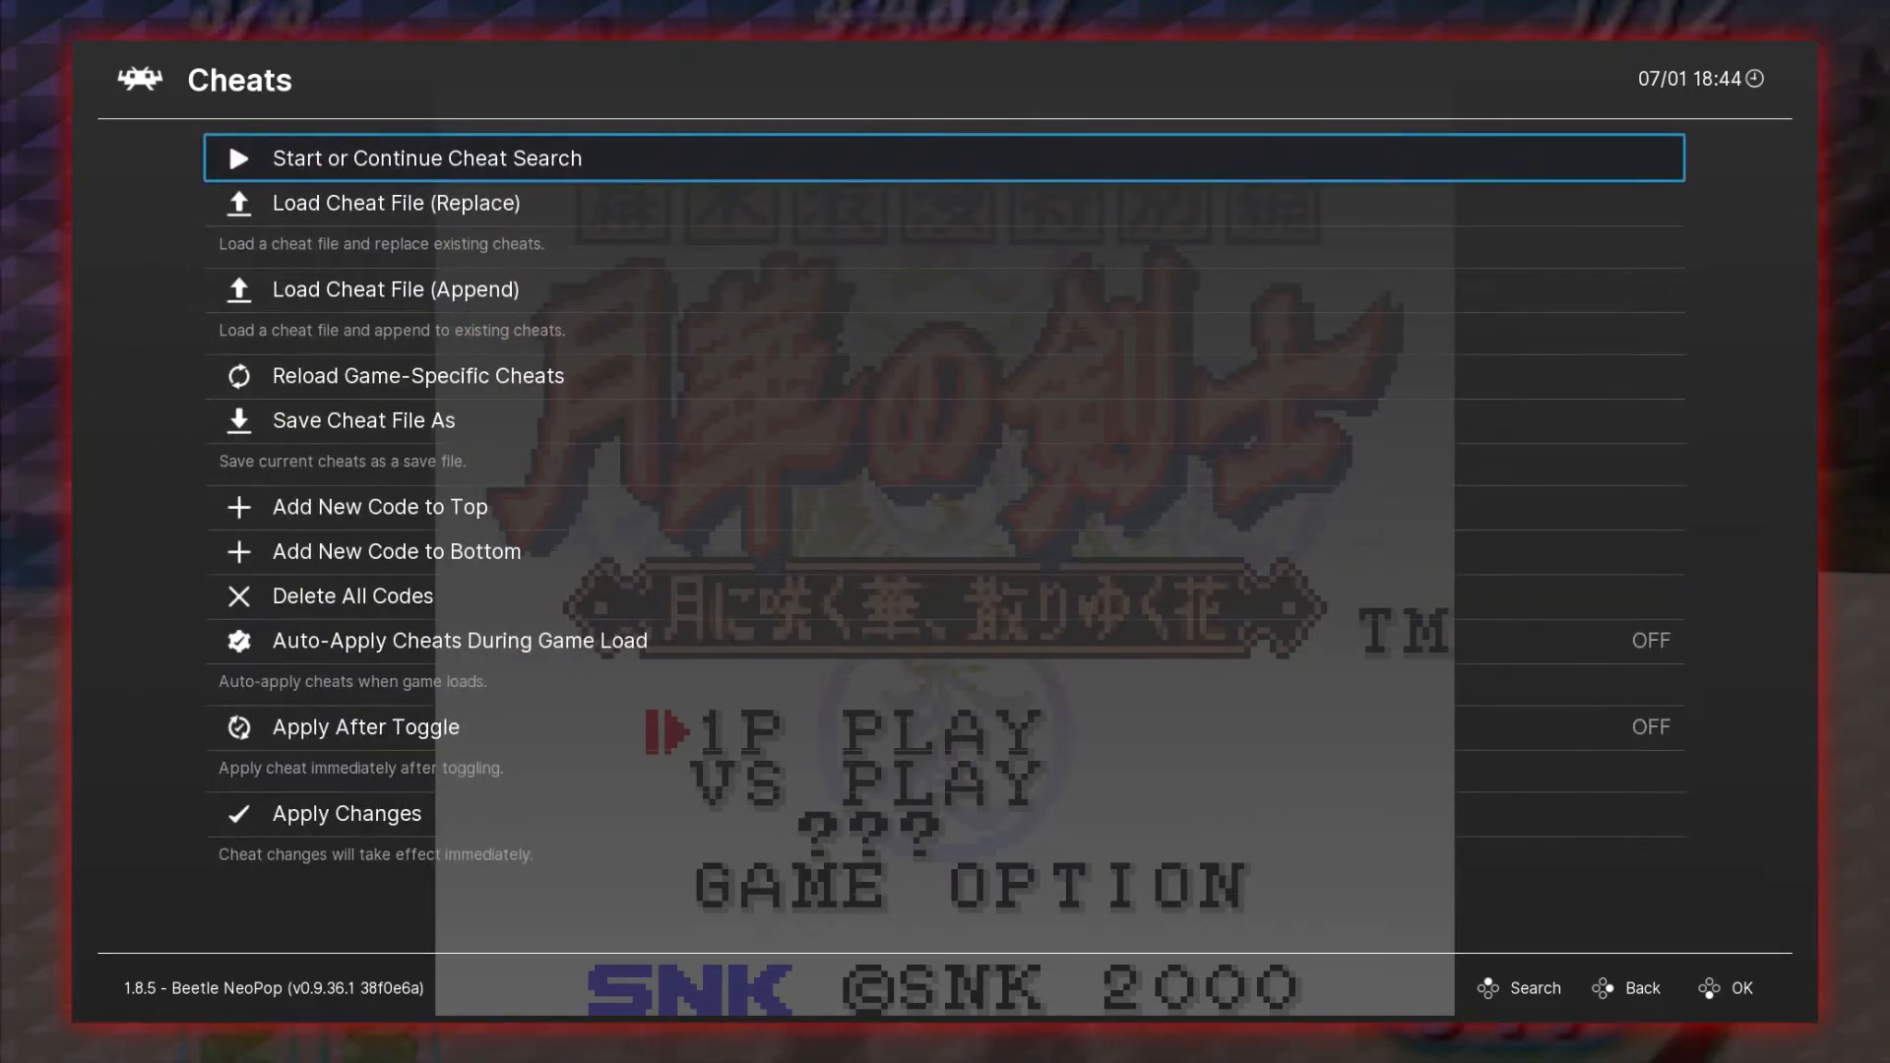
key("Down")
key("Return")
key("Down")
key("Down")
key("Down")
key("Down")
key("Down")
key("Down")
key("Down")
key("Down")
key("Down")
key("Down")
key("Down")
key("Down")
key("Down")
key("Down")
key("Down")
key("Down")
key("Down")
key("Down")
key("Down")
key("Down")
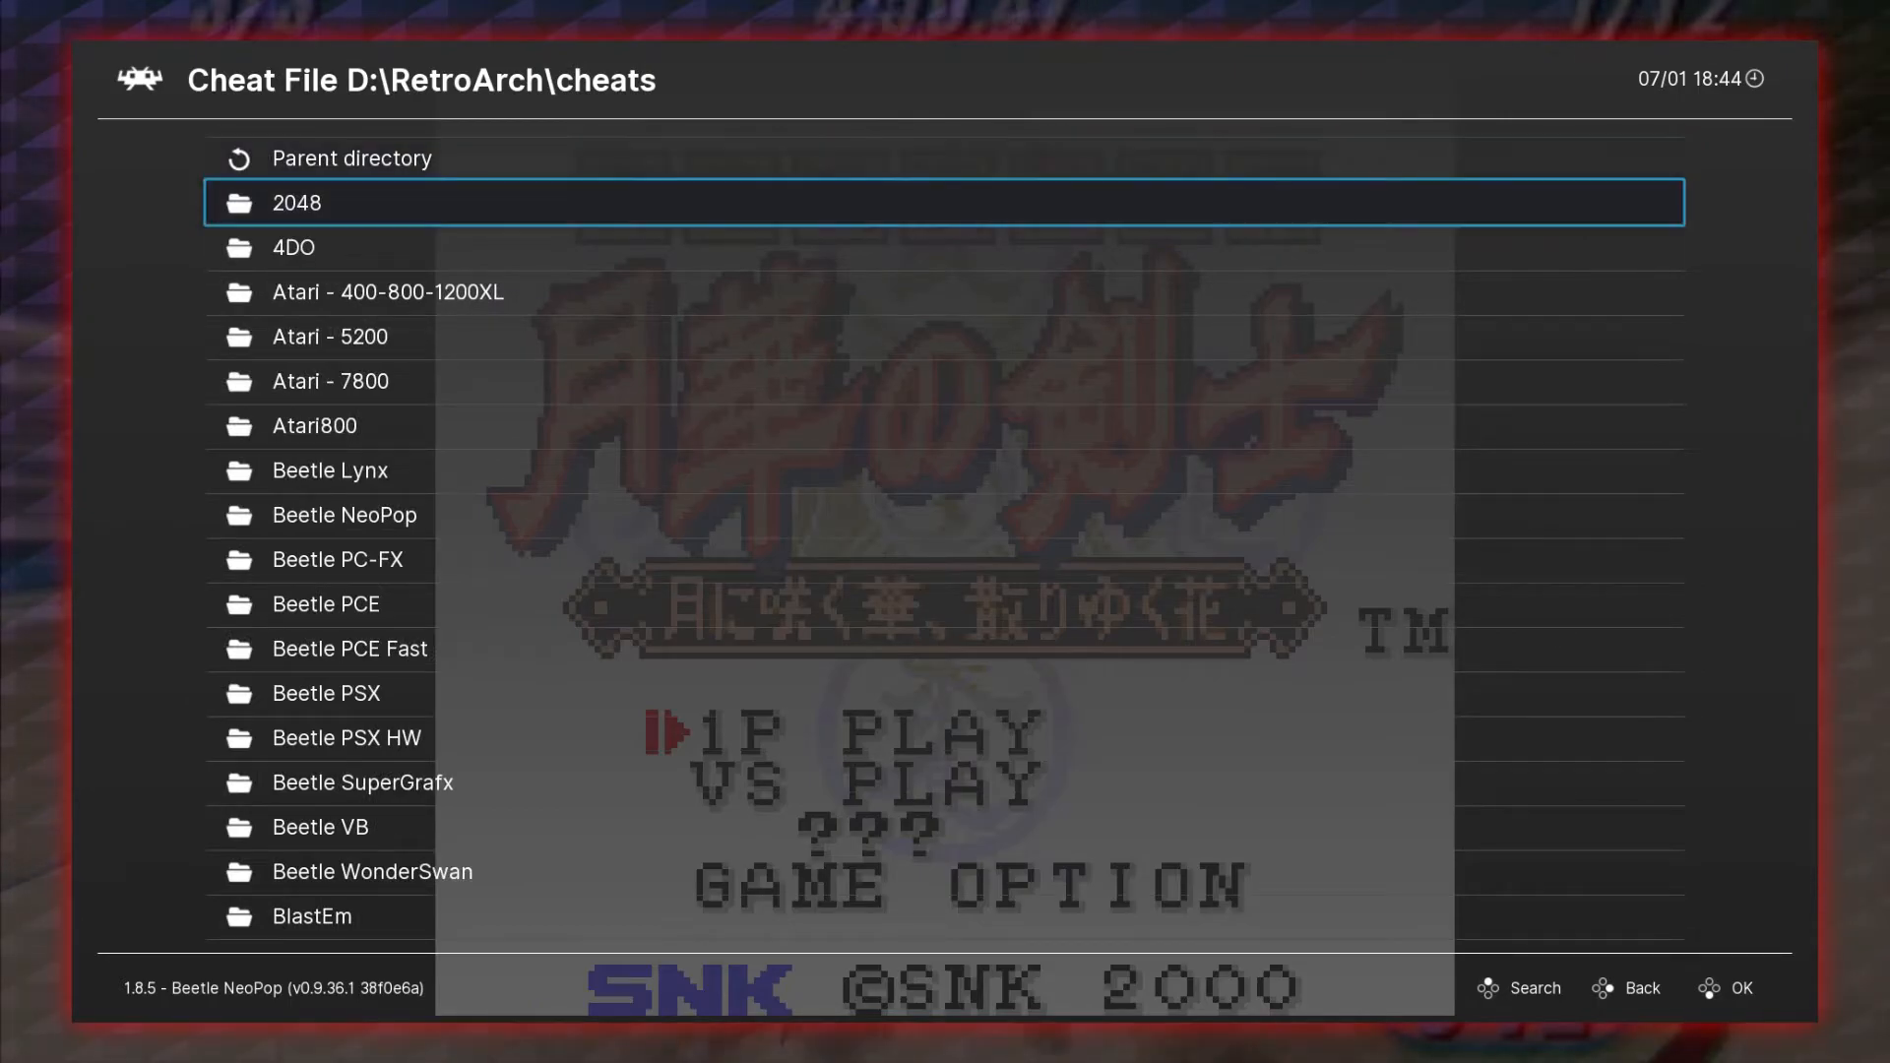
key("Down")
key("Down")
key("Down")
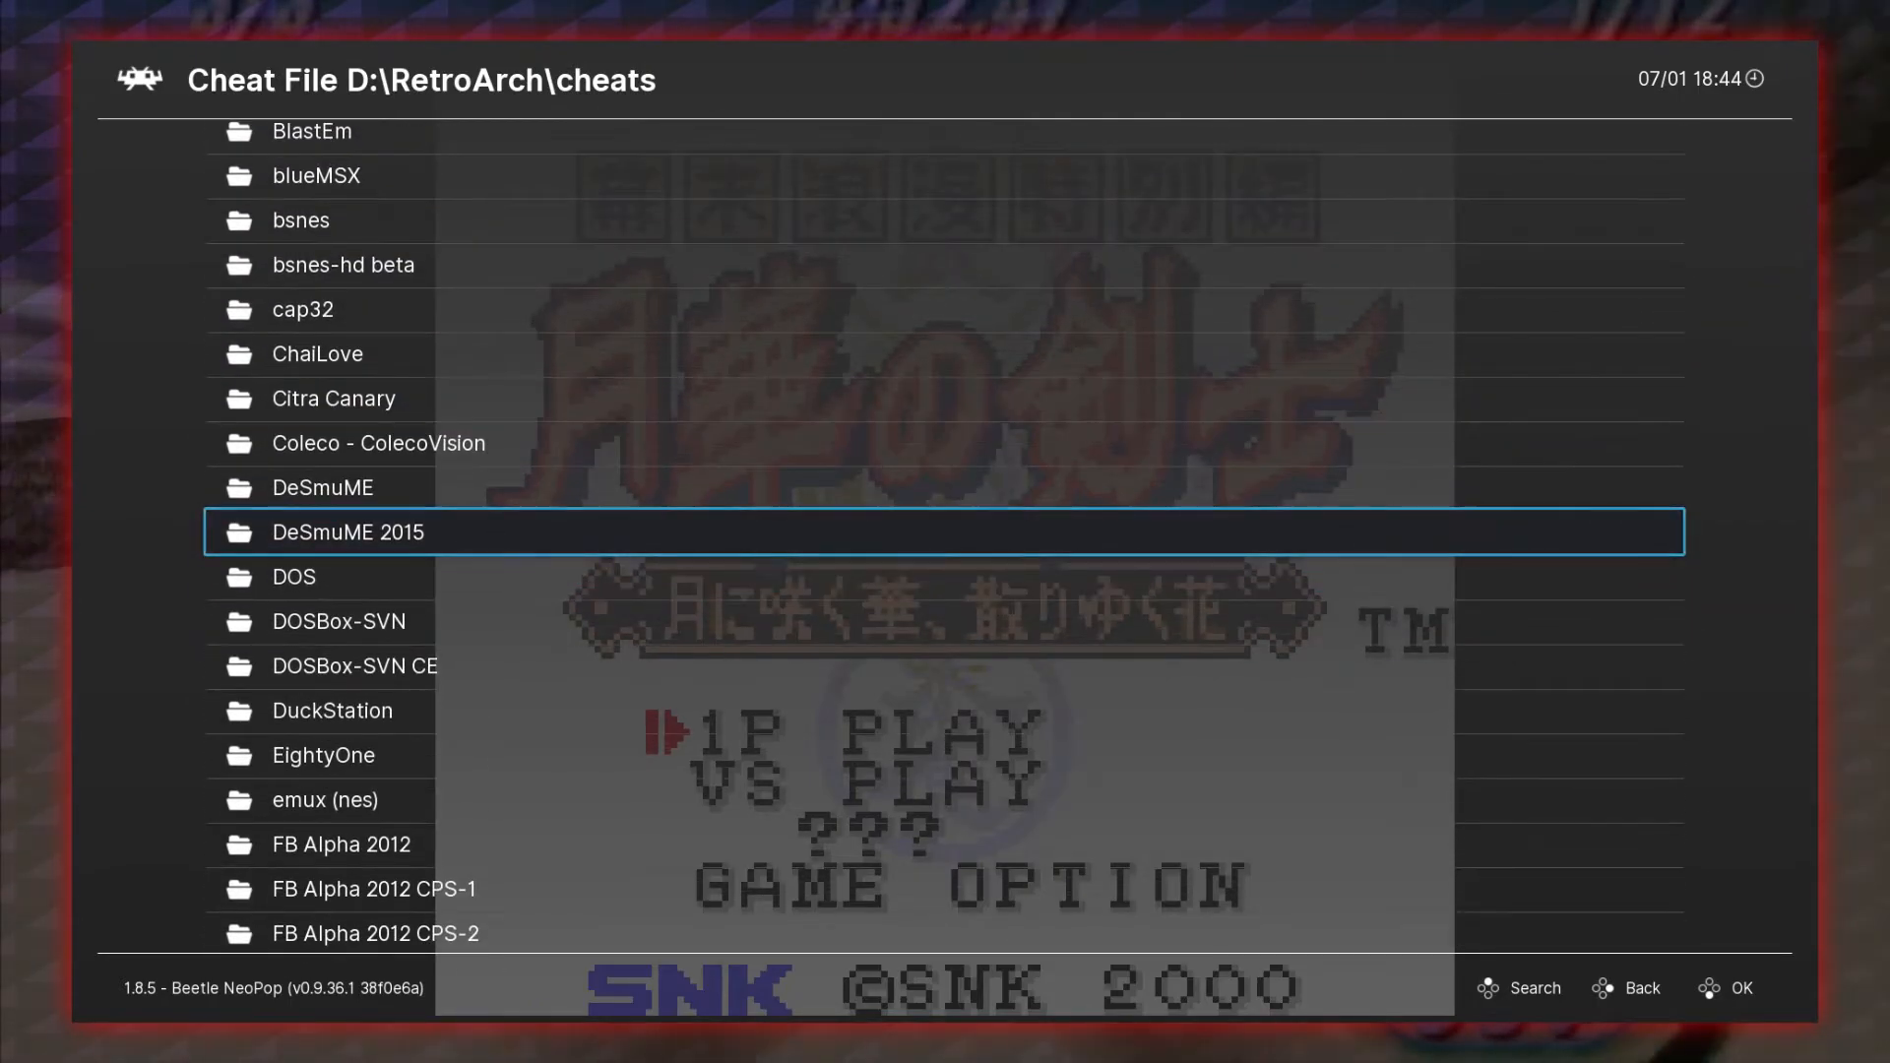
key("BackSpace")
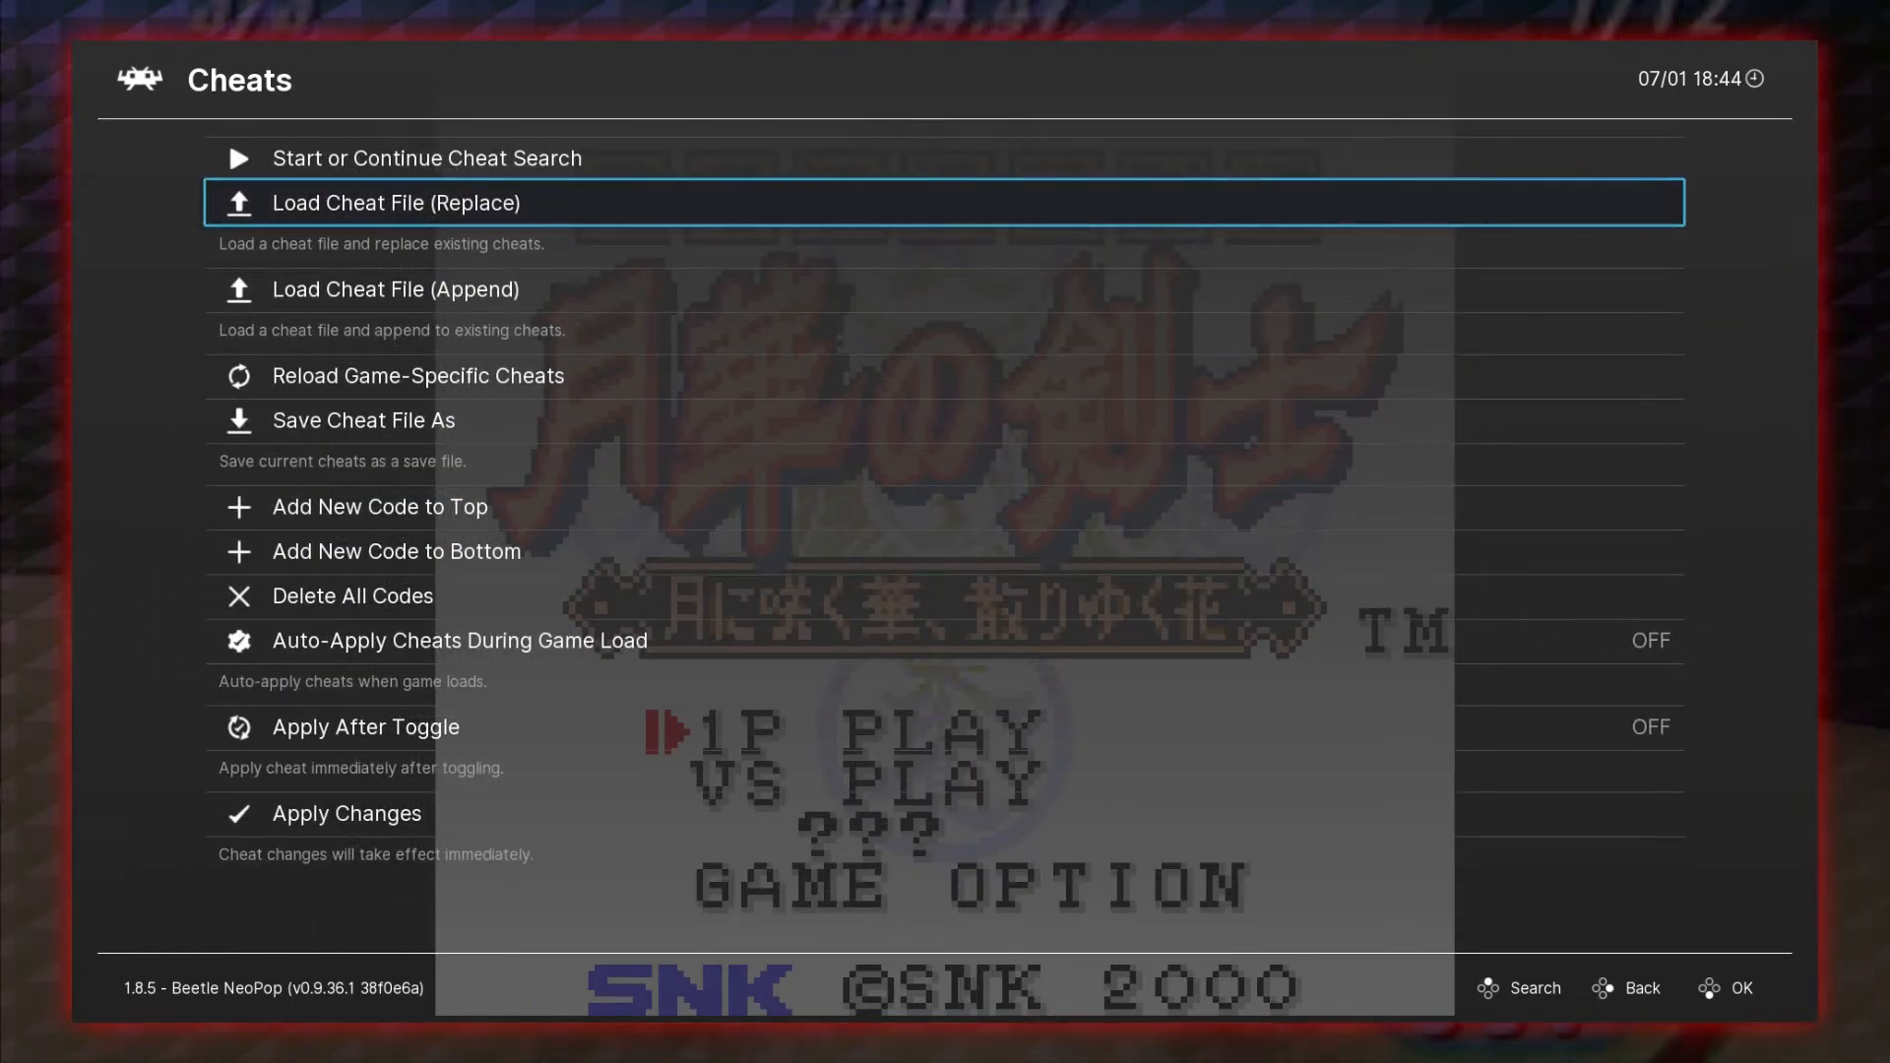
key("BackSpace")
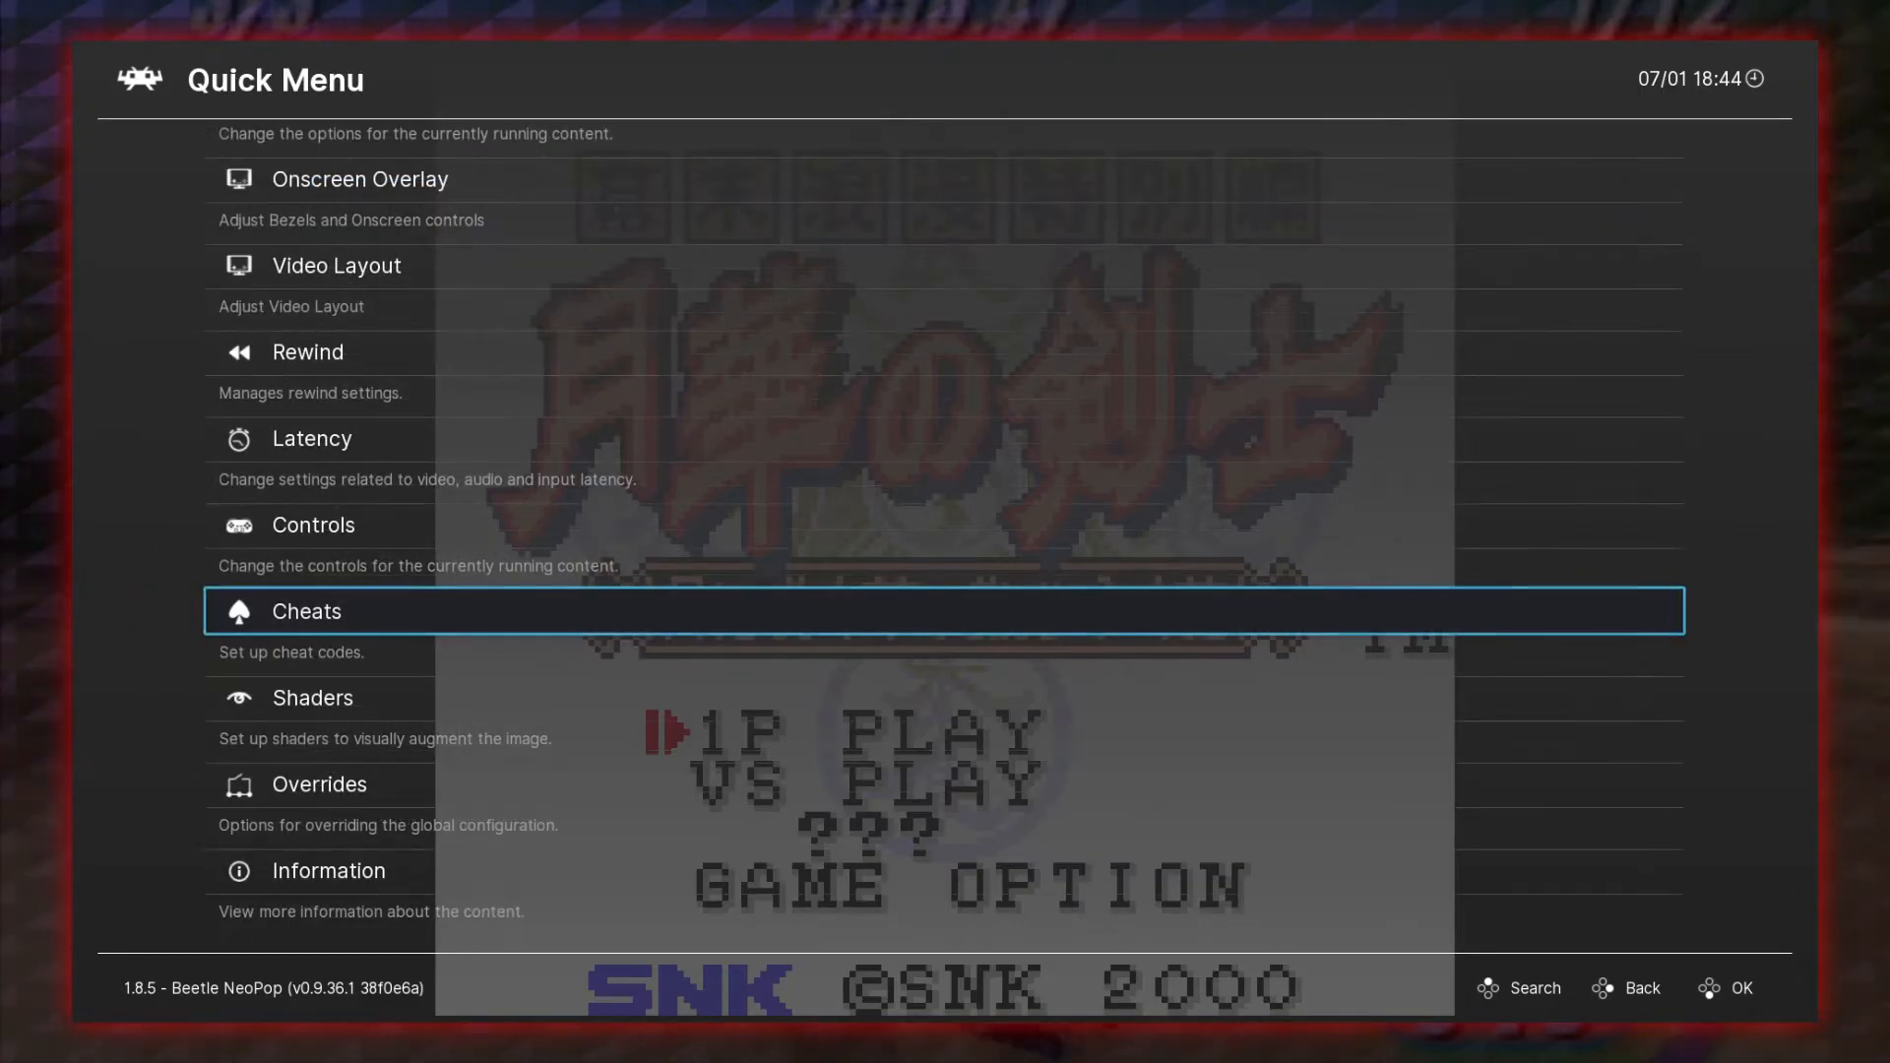
Examine the Shaders, Overrides and Information entries of the Quick Menu.
key("Down")
key("Down")
key("Down")
key("Down")
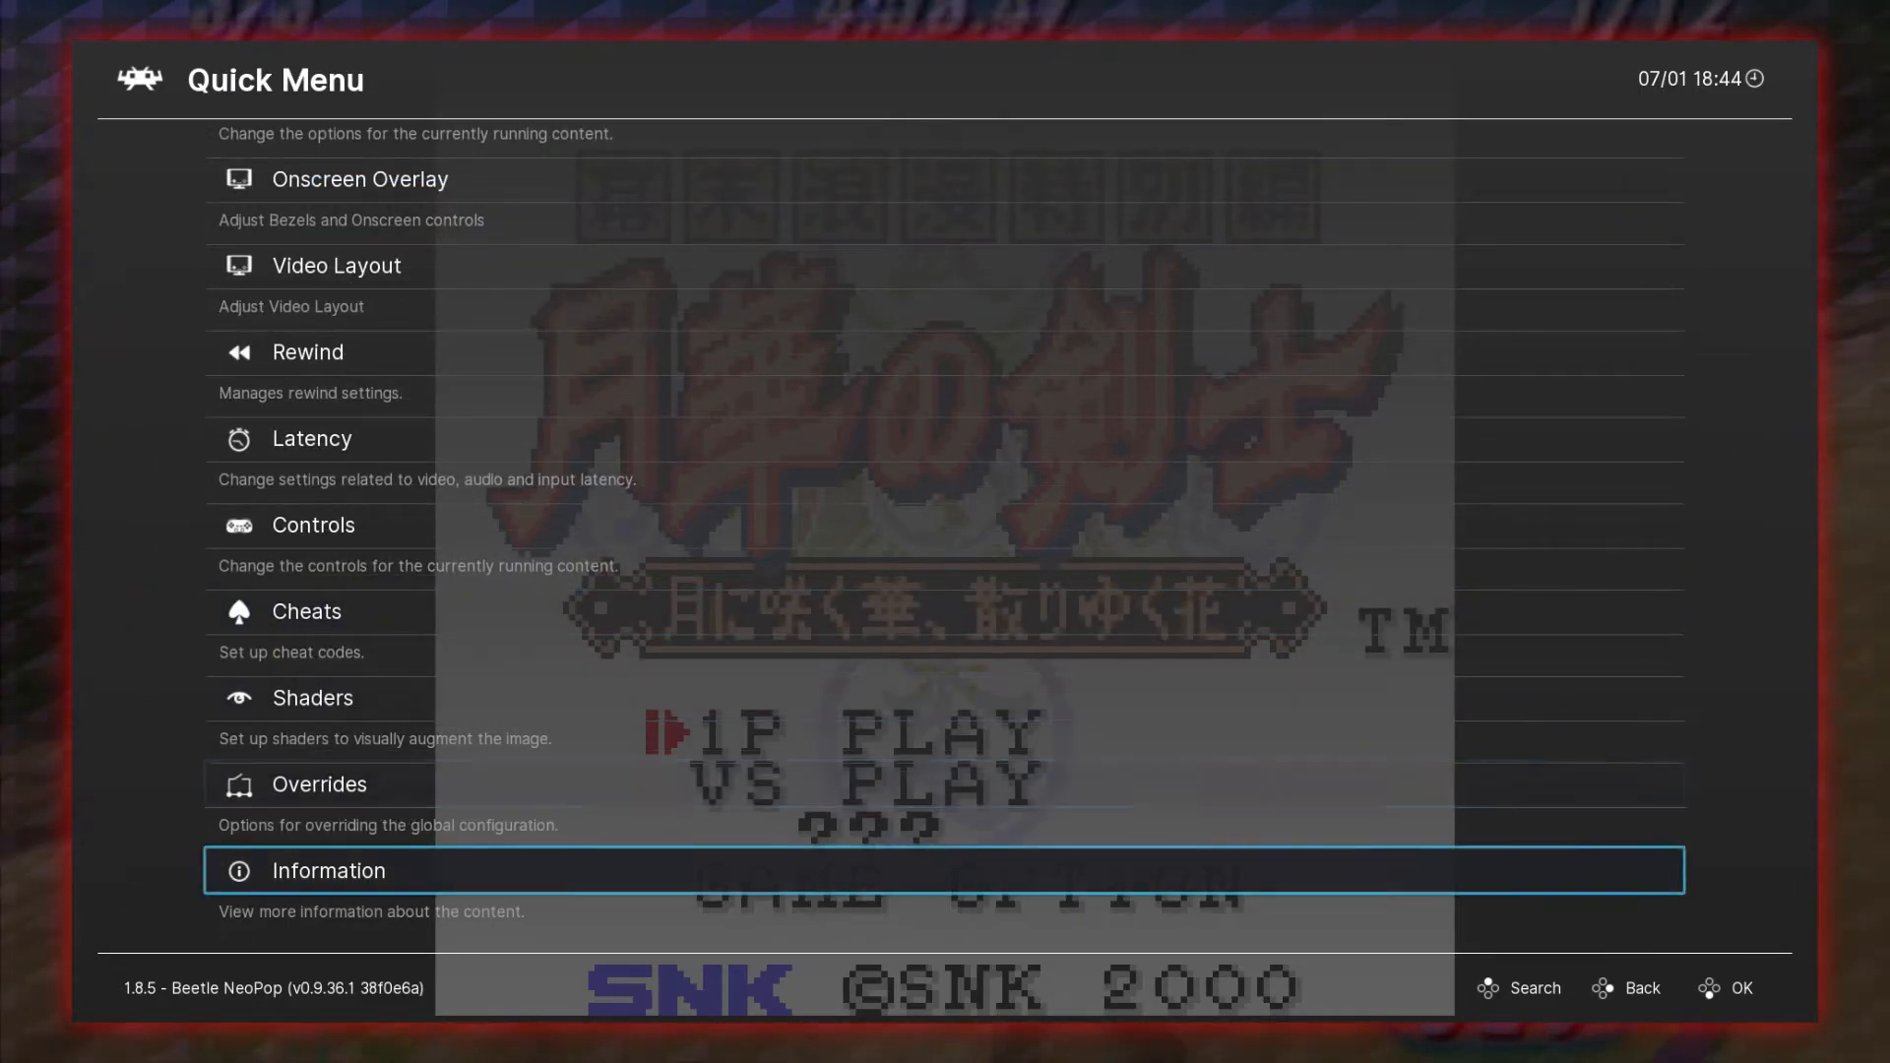
Open the Overrides page, examine its core, content directory and game save options, and return to the Quick Menu.
key("Up")
key("Up")
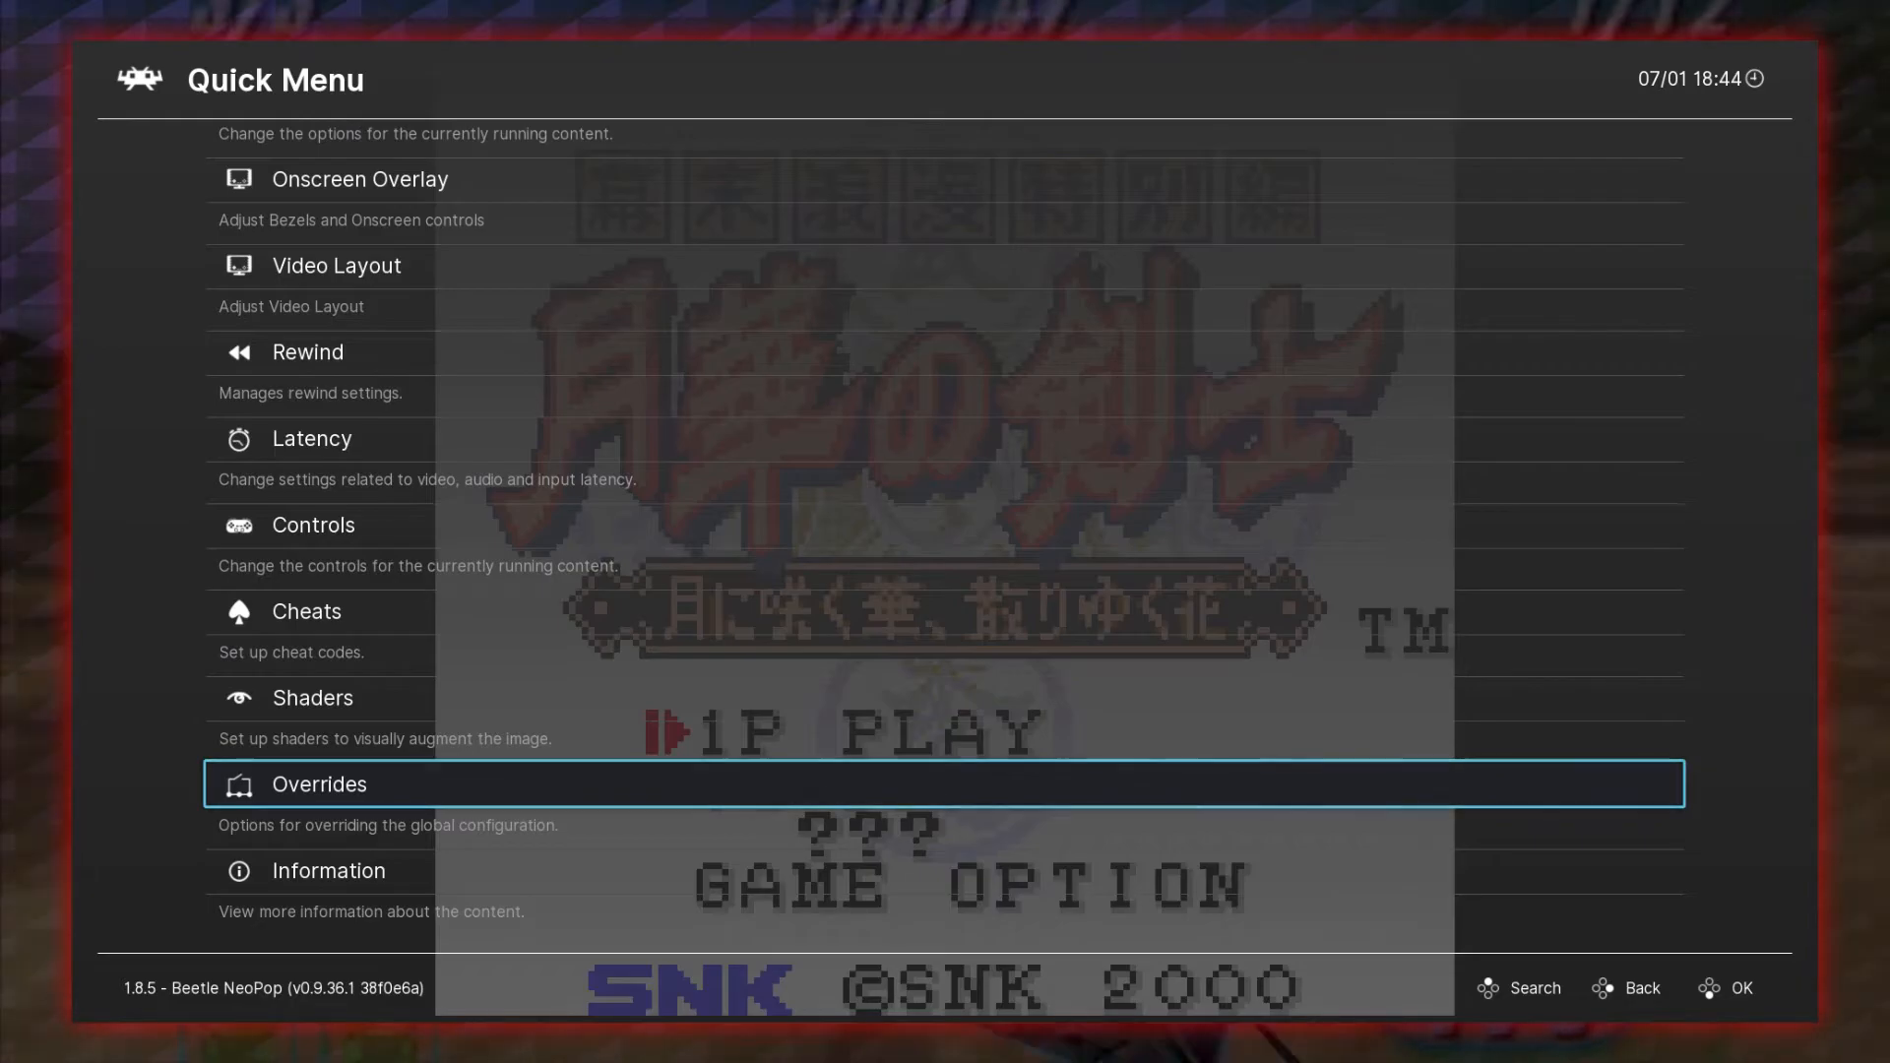
key("Up")
key("Down")
key("Return")
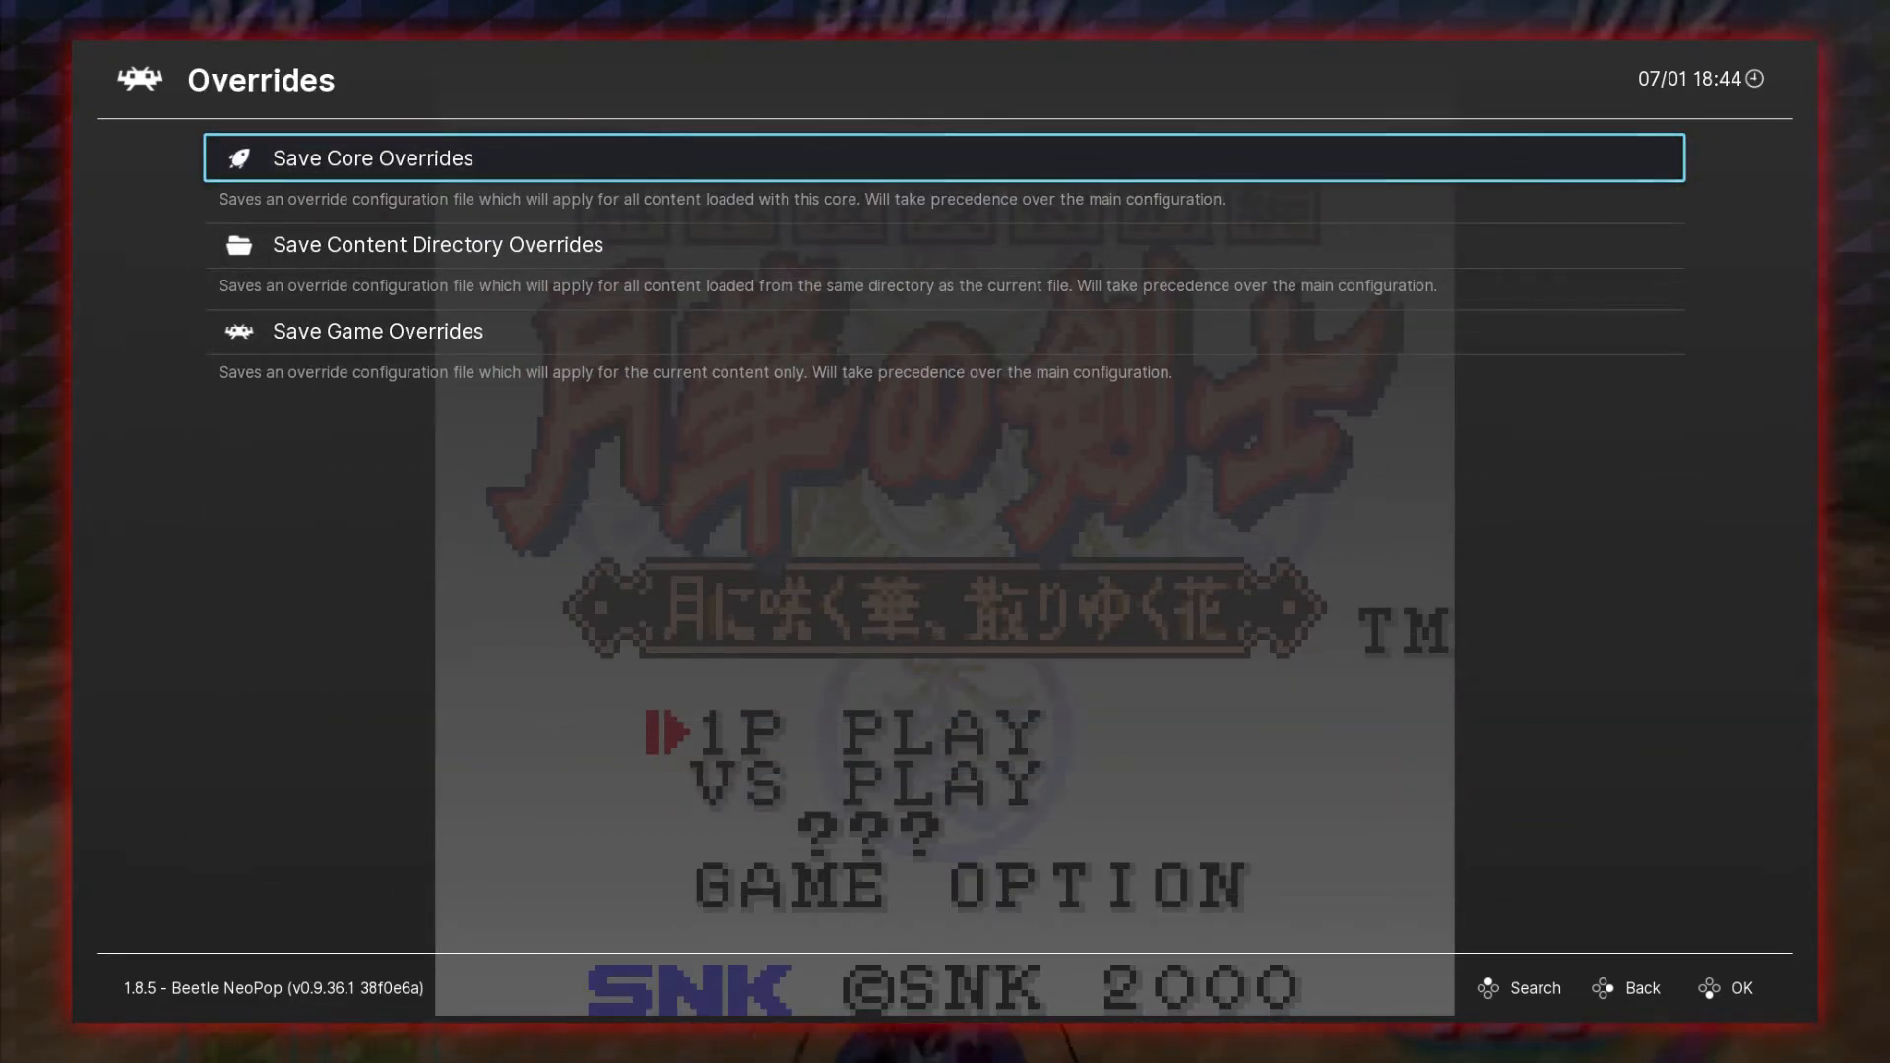
key("Down")
key("Down")
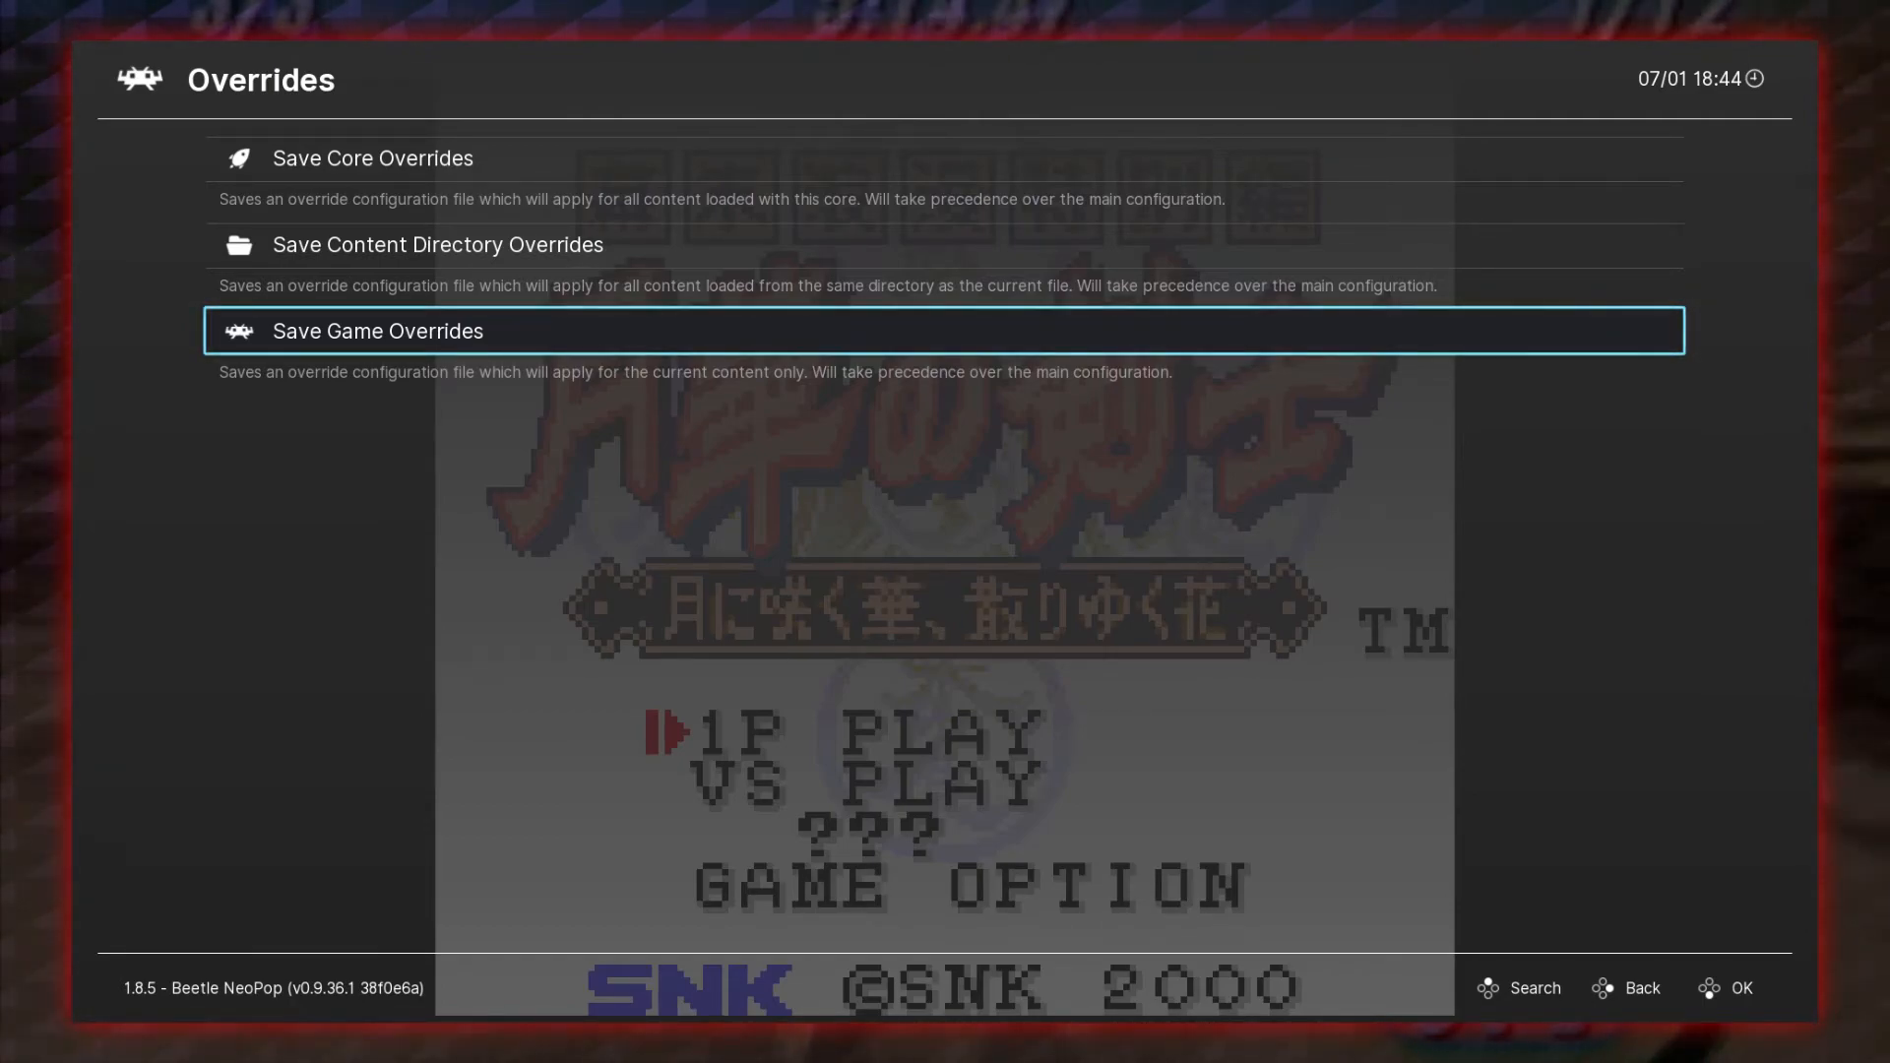
key("BackSpace")
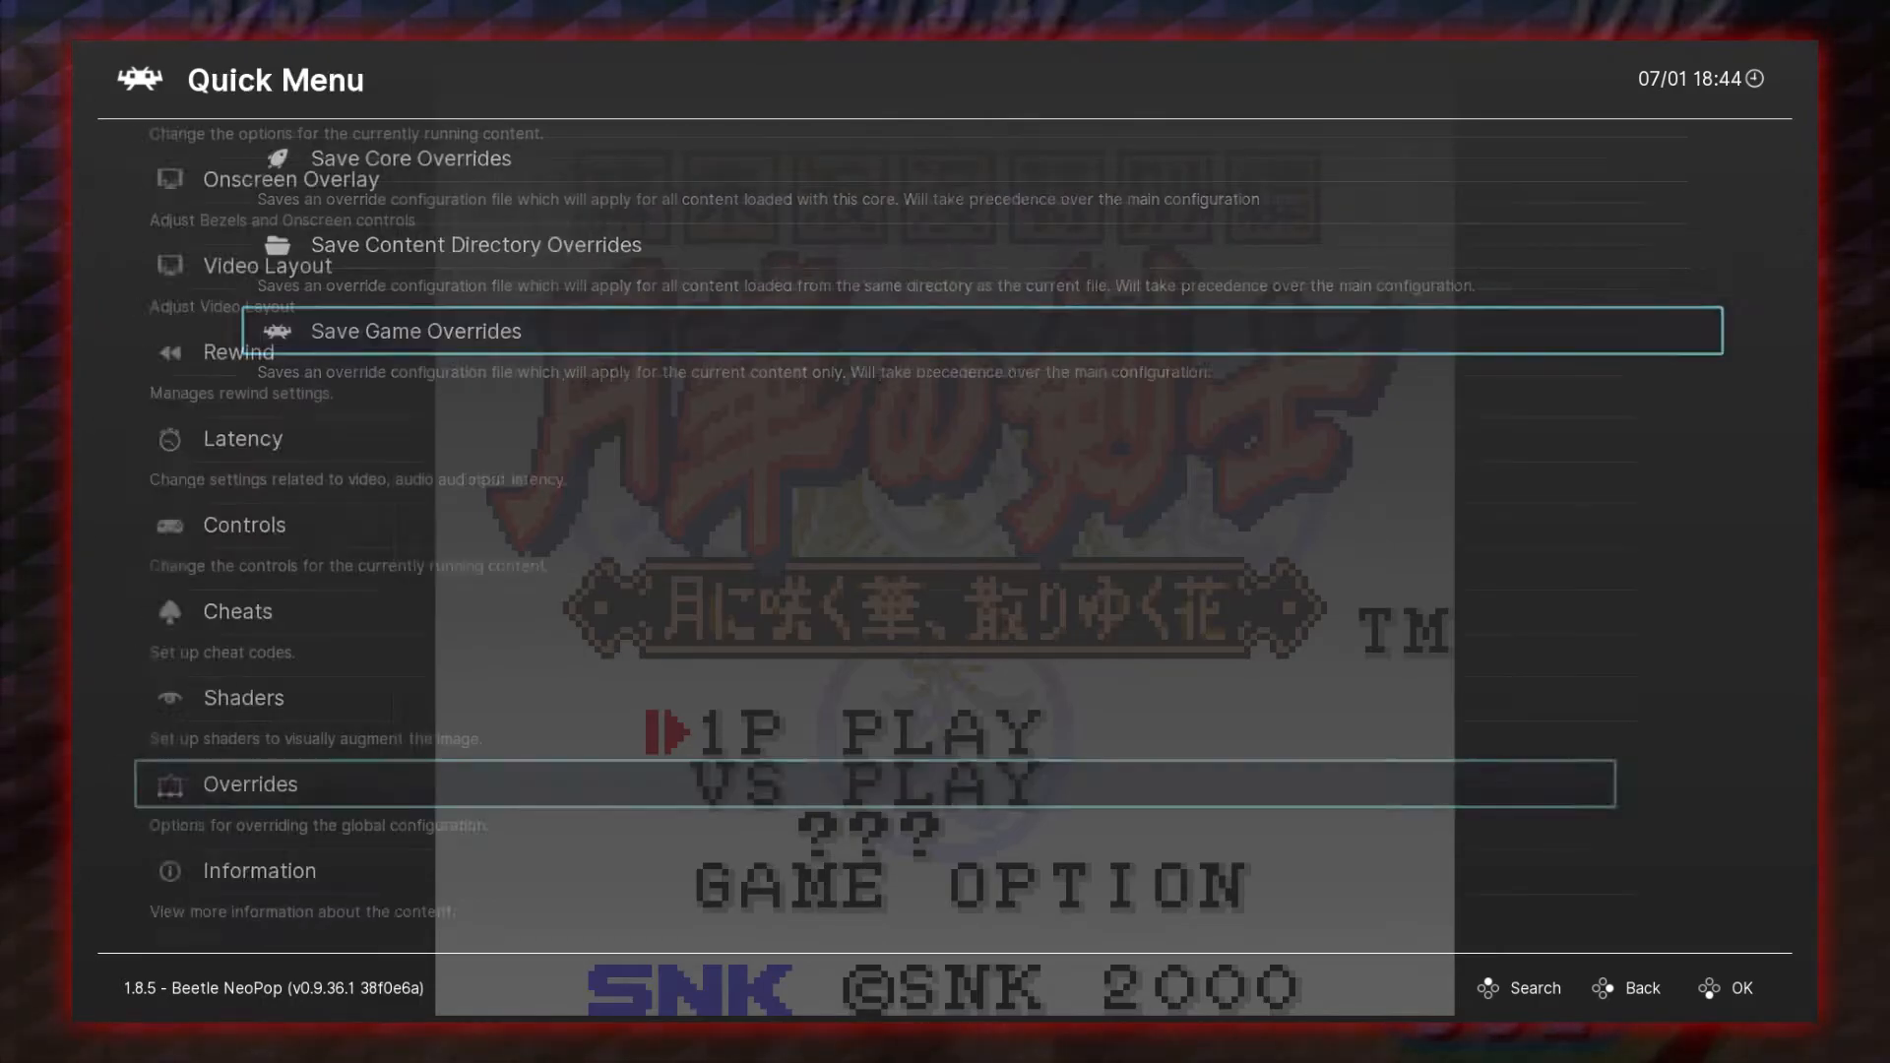
Open the Controls page to review the core, content directory and game remap file options, and return to the Quick Menu.
key("Up")
key("Up")
key("Up")
key("Return")
key("Down")
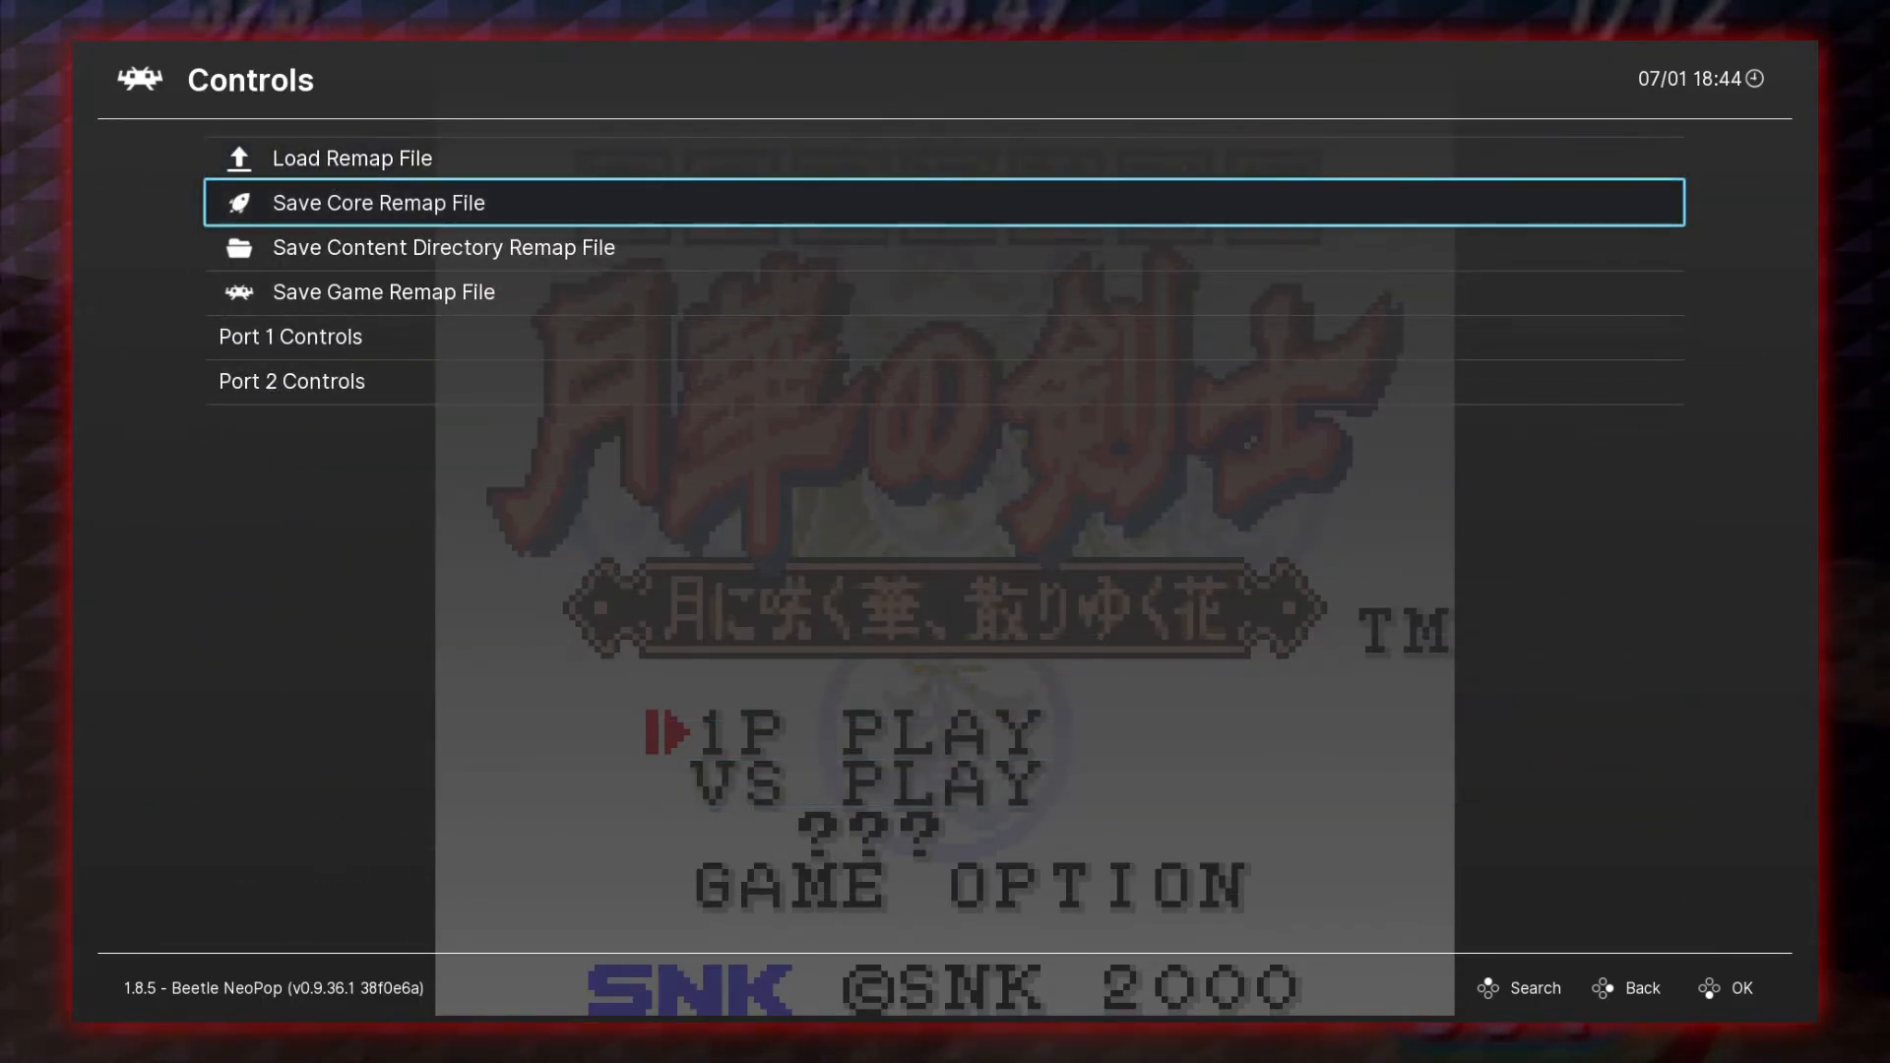
key("Down")
key("Down")
key("BackSpace")
Reopen the Overrides page to compare its save options with the remap file options, and leave it.
key("Down")
key("Down")
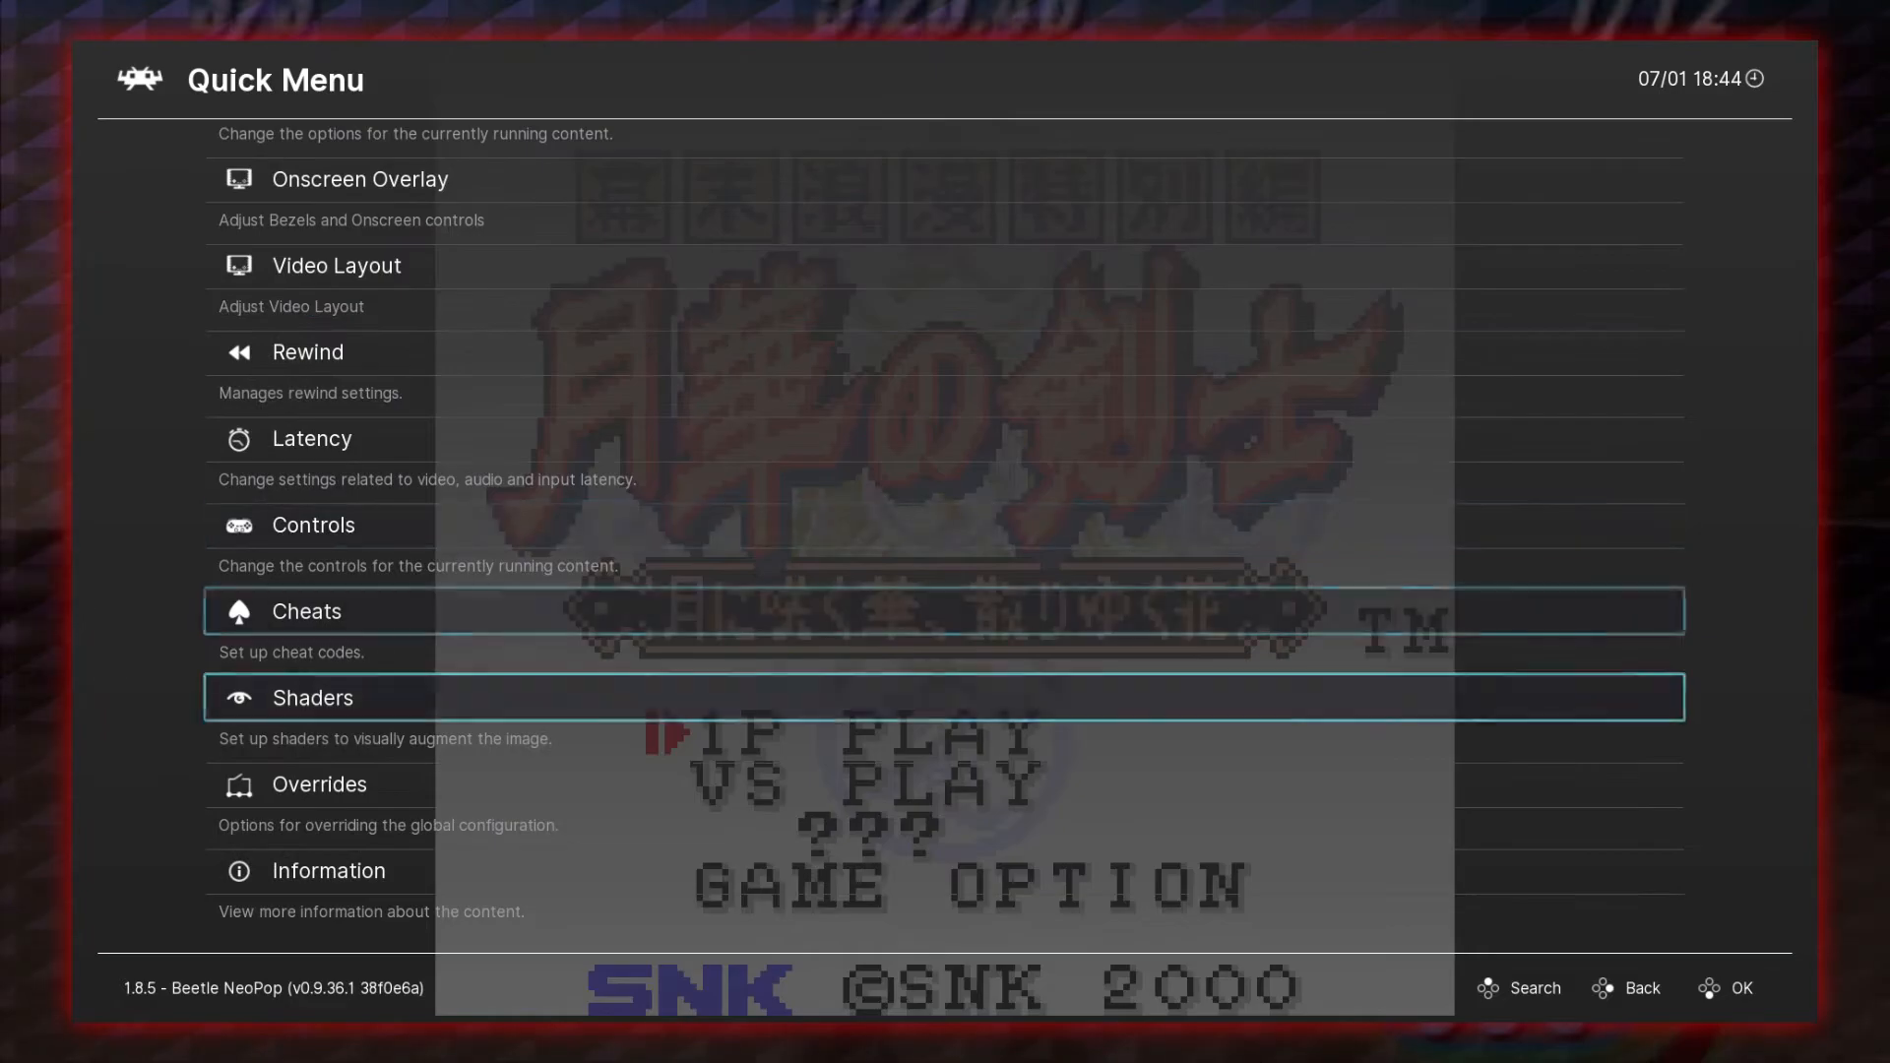
key("Down")
key("Return")
key("Down")
key("Down")
key("Down")
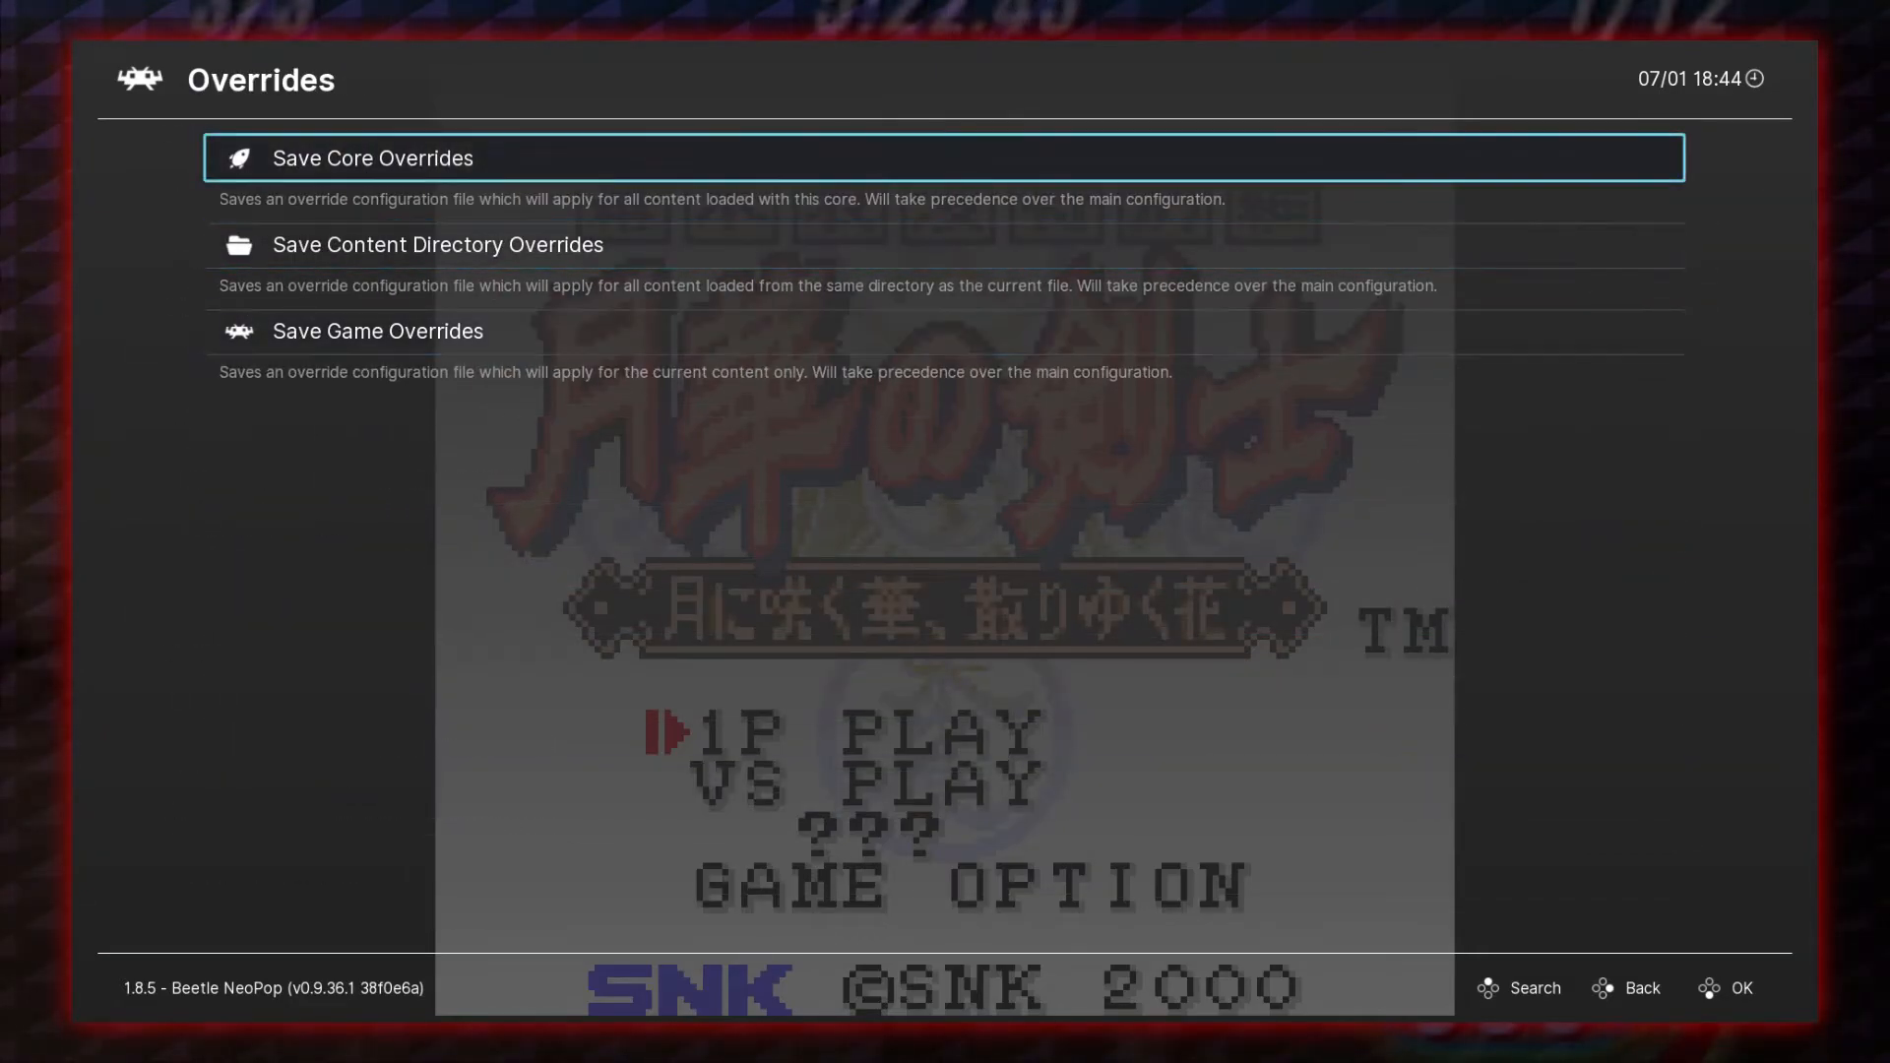
key("BackSpace")
Review the Quick Menu entries from Overrides up to Options and back down to Shaders.
key("Up")
key("Up")
key("Up")
key("Up")
key("Up")
key("Up")
key("Up")
key("Up")
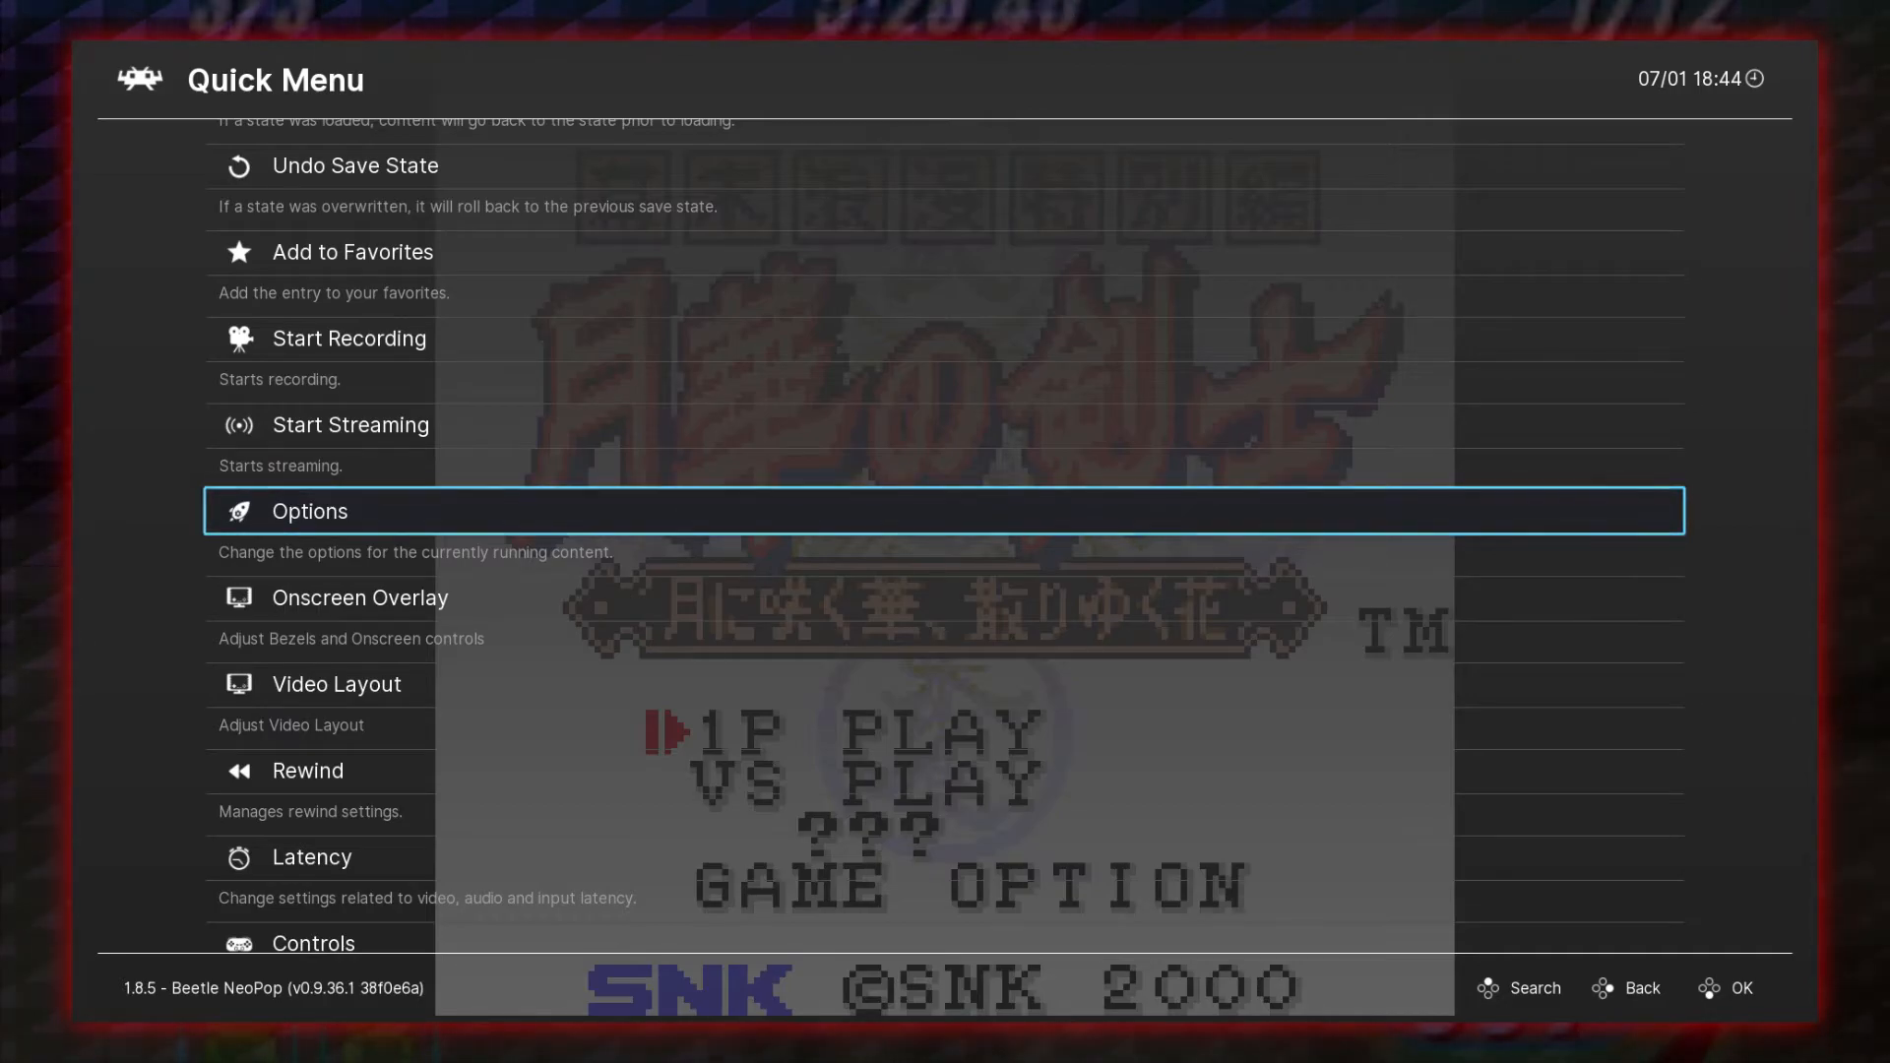
key("Down")
key("Down")
key("Down")
key("Down")
key("Down")
key("Down")
key("Down")
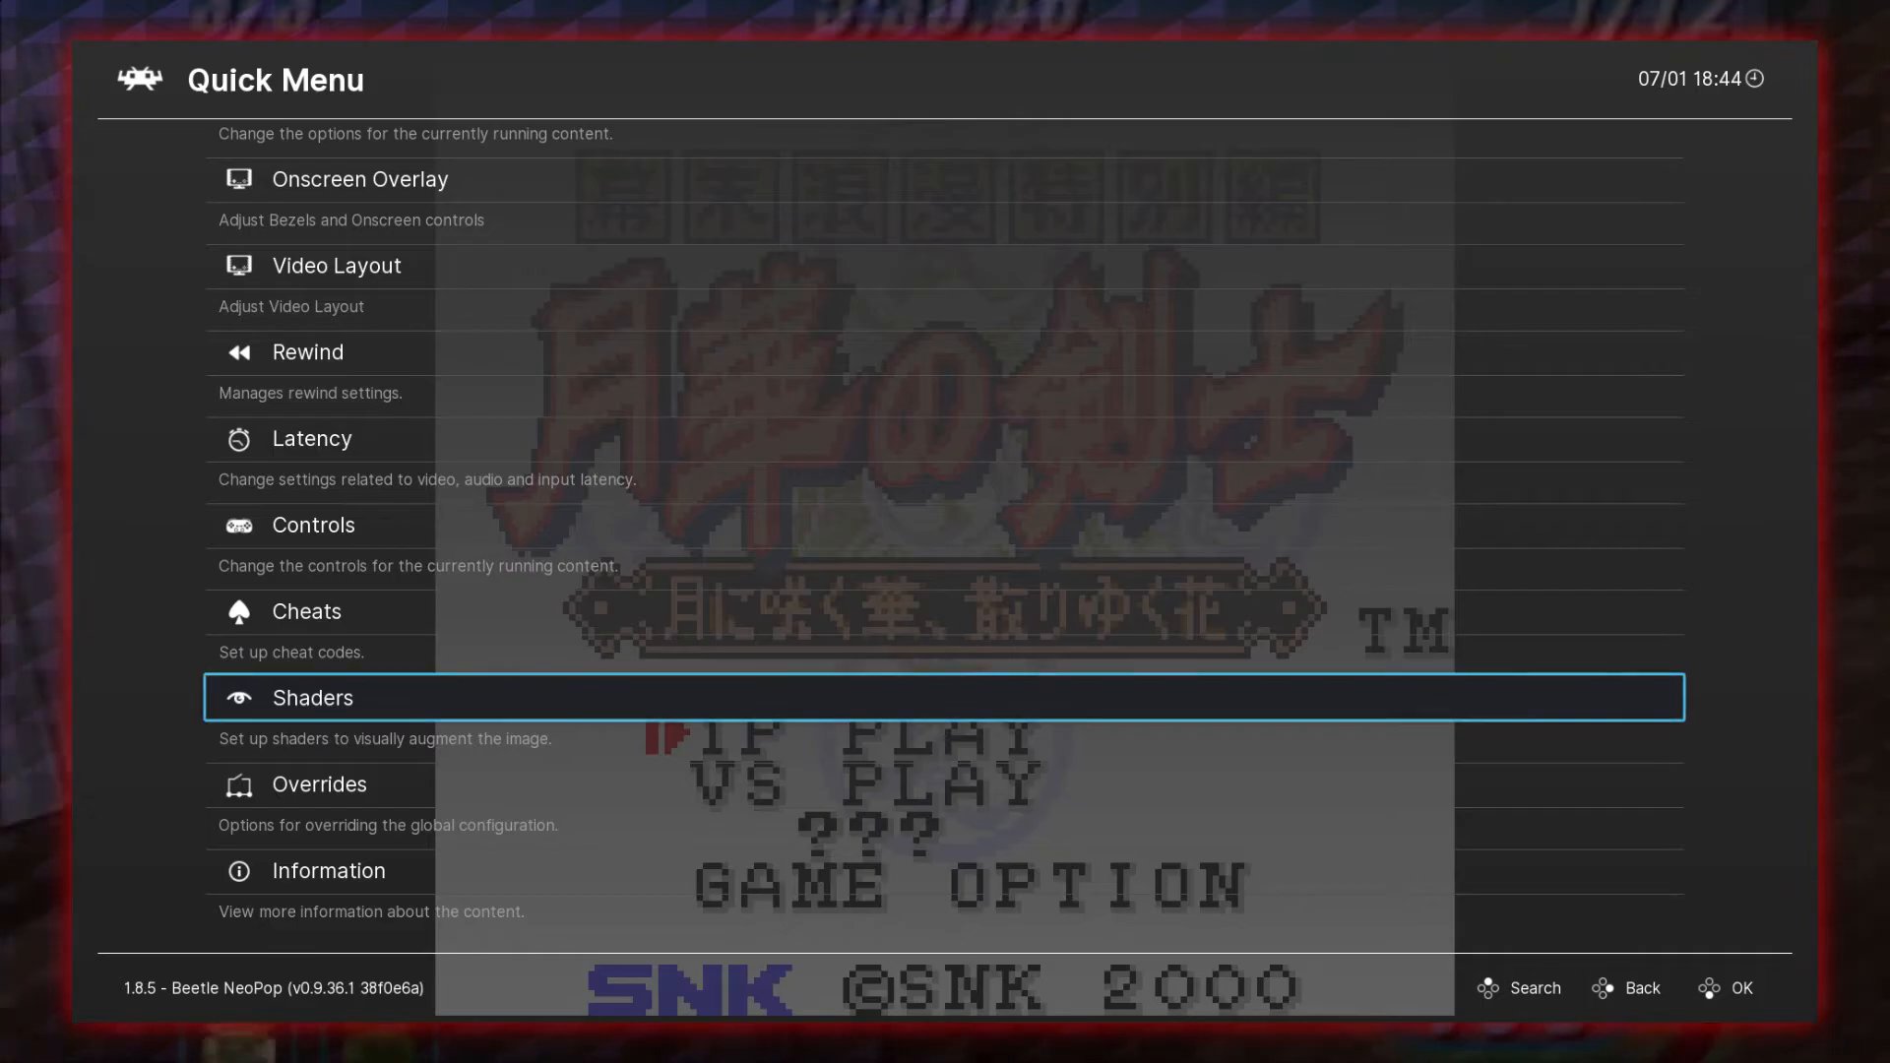
Examine Save Core, Save Content Directory and Save Game Overrides on the Overrides page, and return to the Quick Menu.
key("Down")
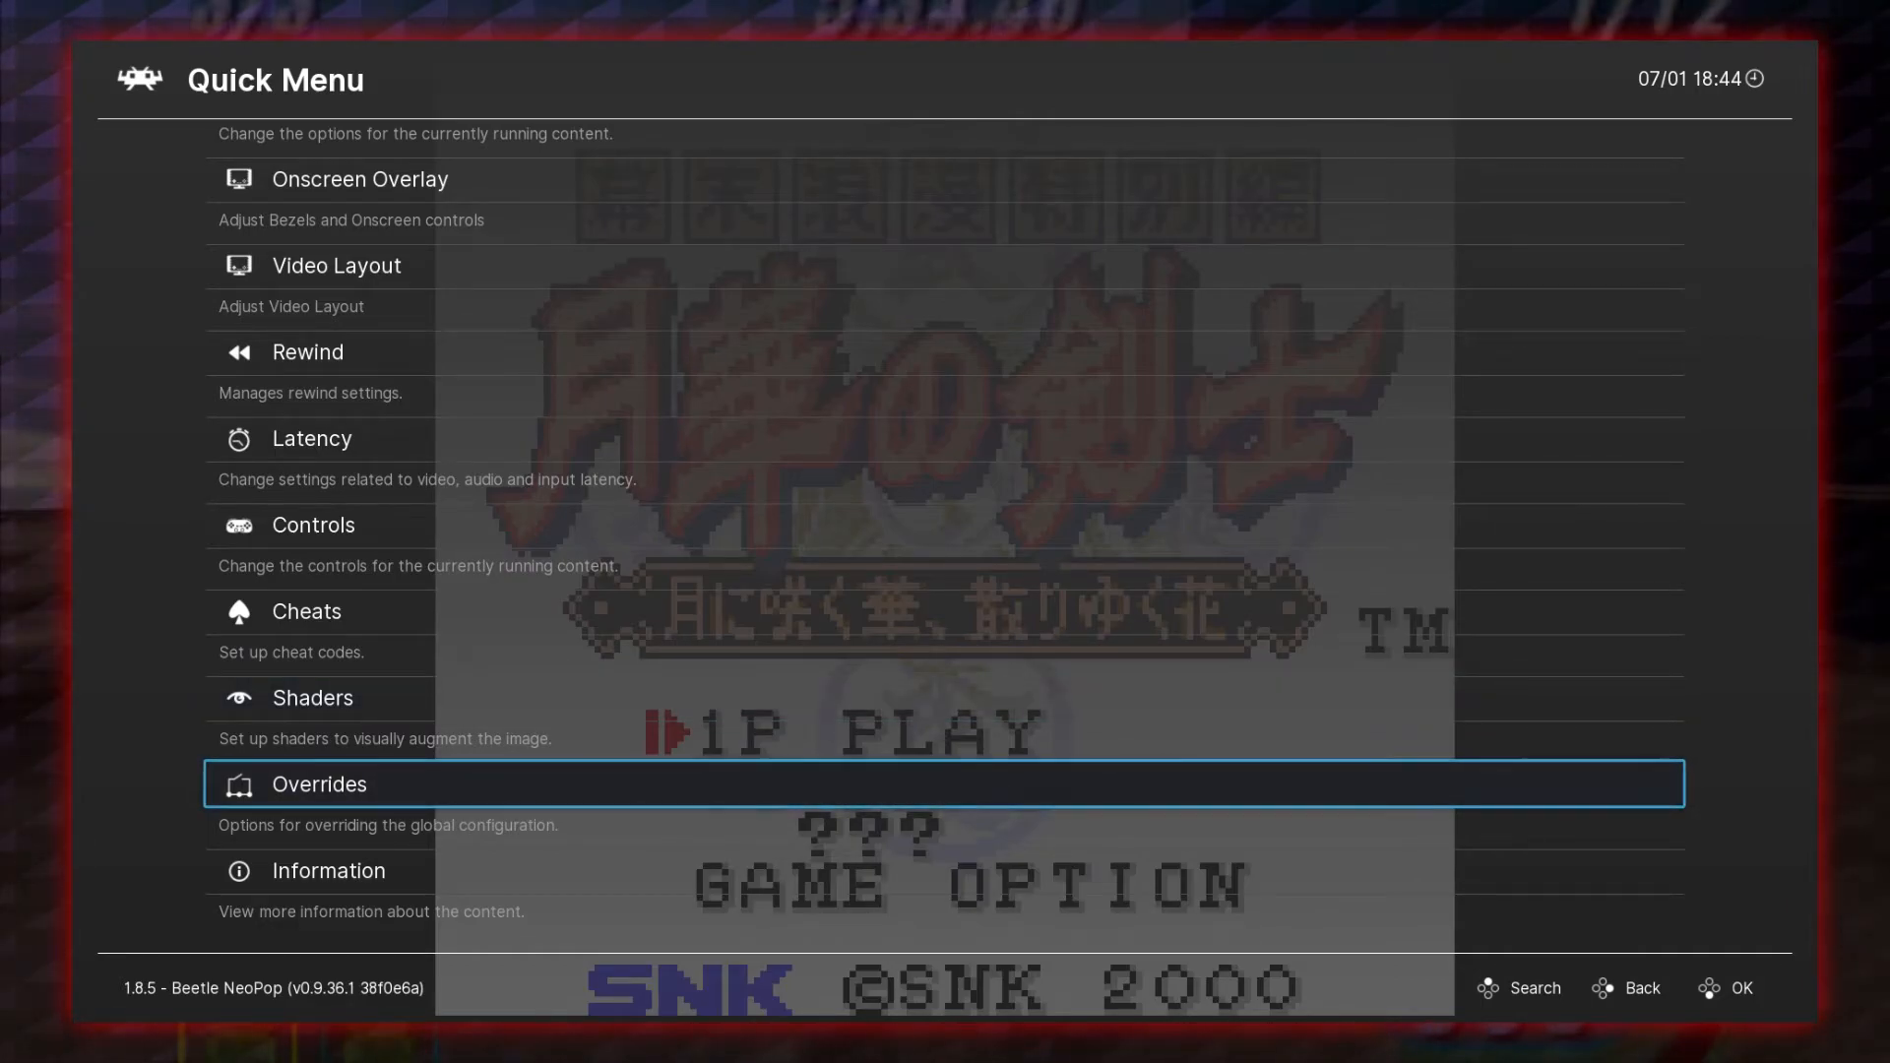
key("Return")
key("Down")
key("Down")
key("Up")
key("Up")
key("Down")
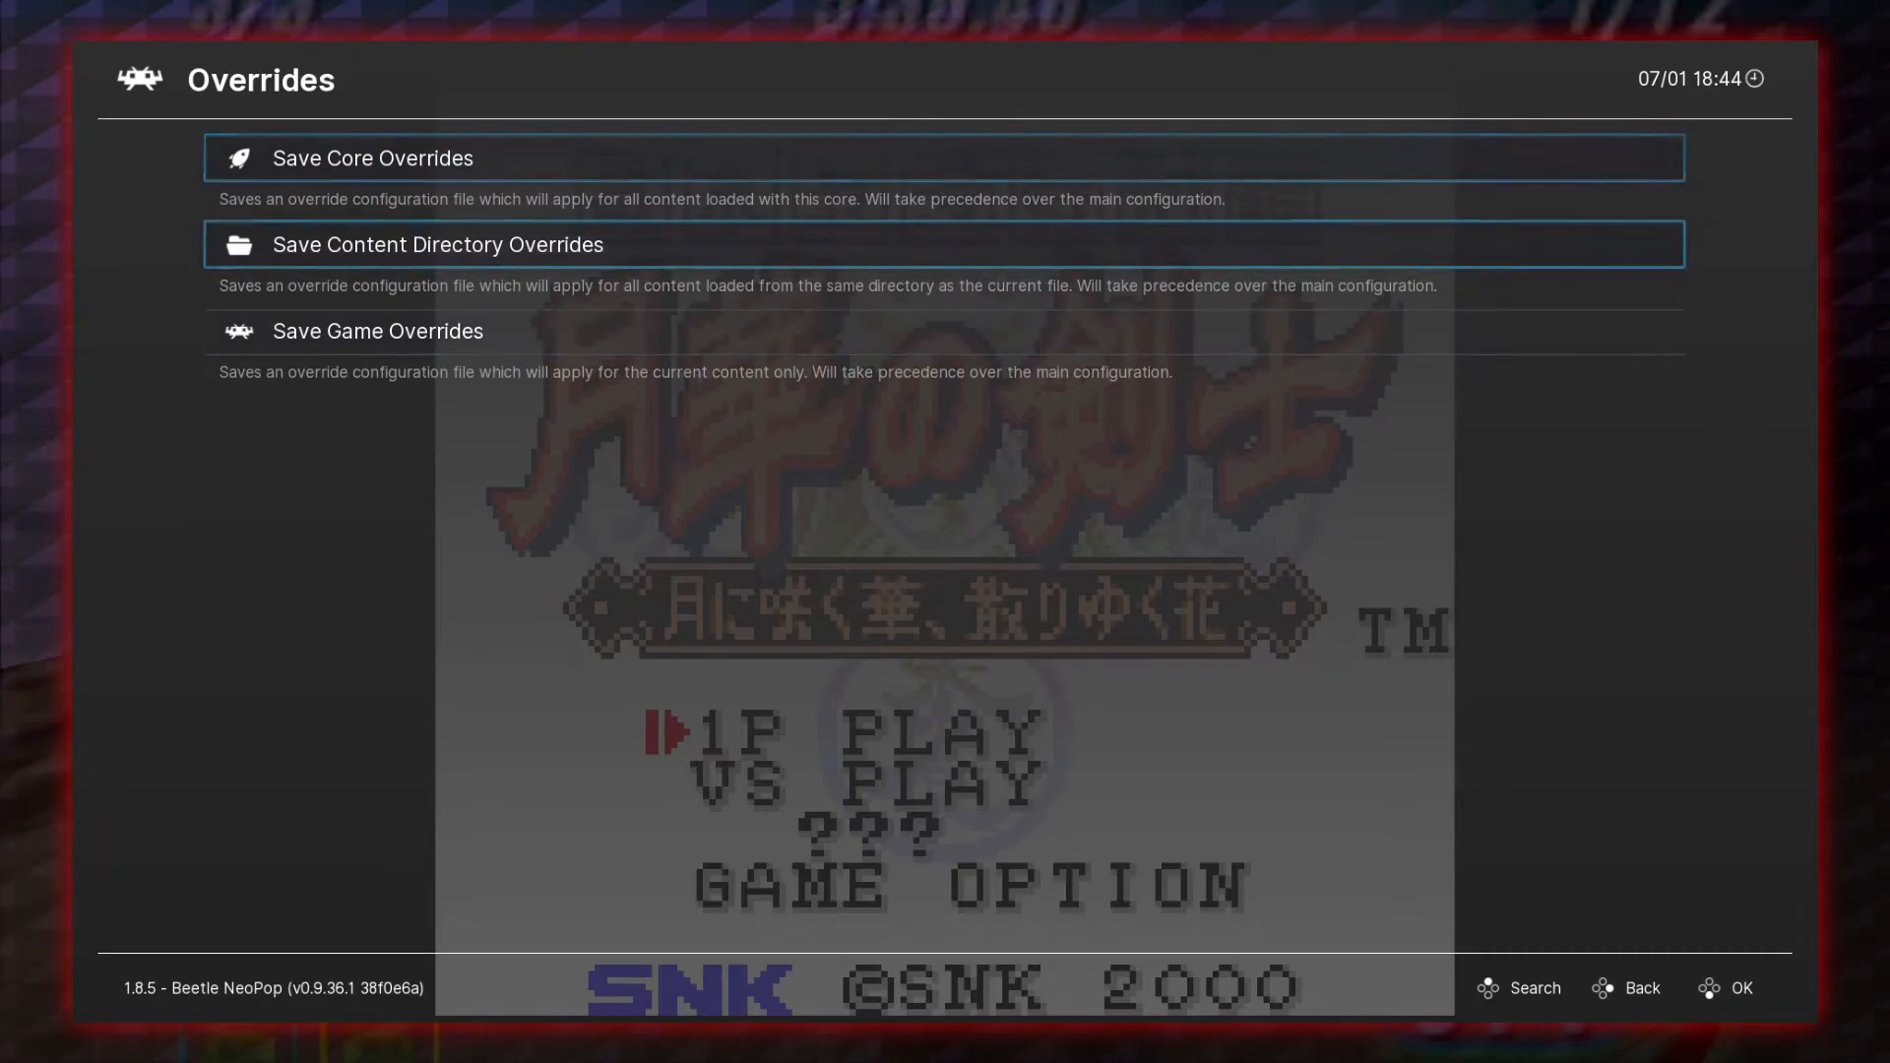
key("Down")
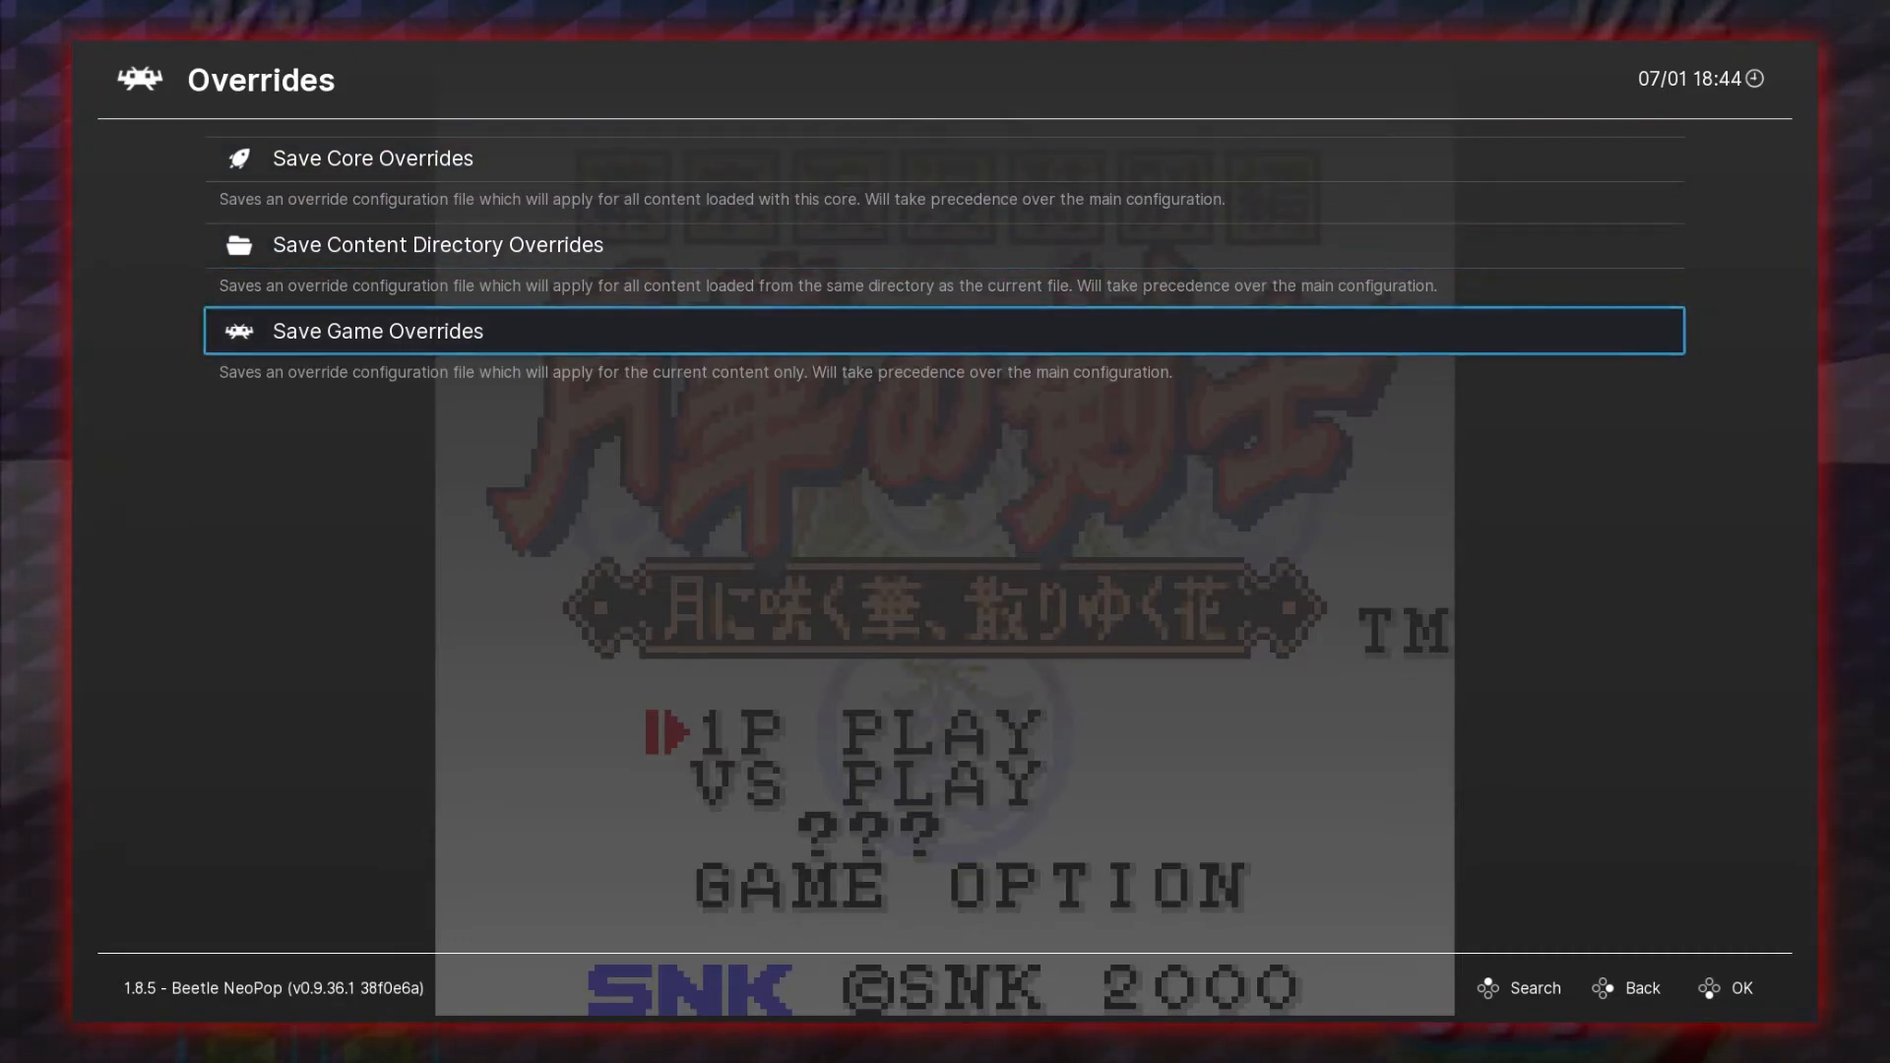
key("BackSpace")
Open the running core's Options page, examine the Language setting, and return to the Quick Menu.
key("Up")
key("Up")
key("Up")
key("Up")
key("Up")
key("Up")
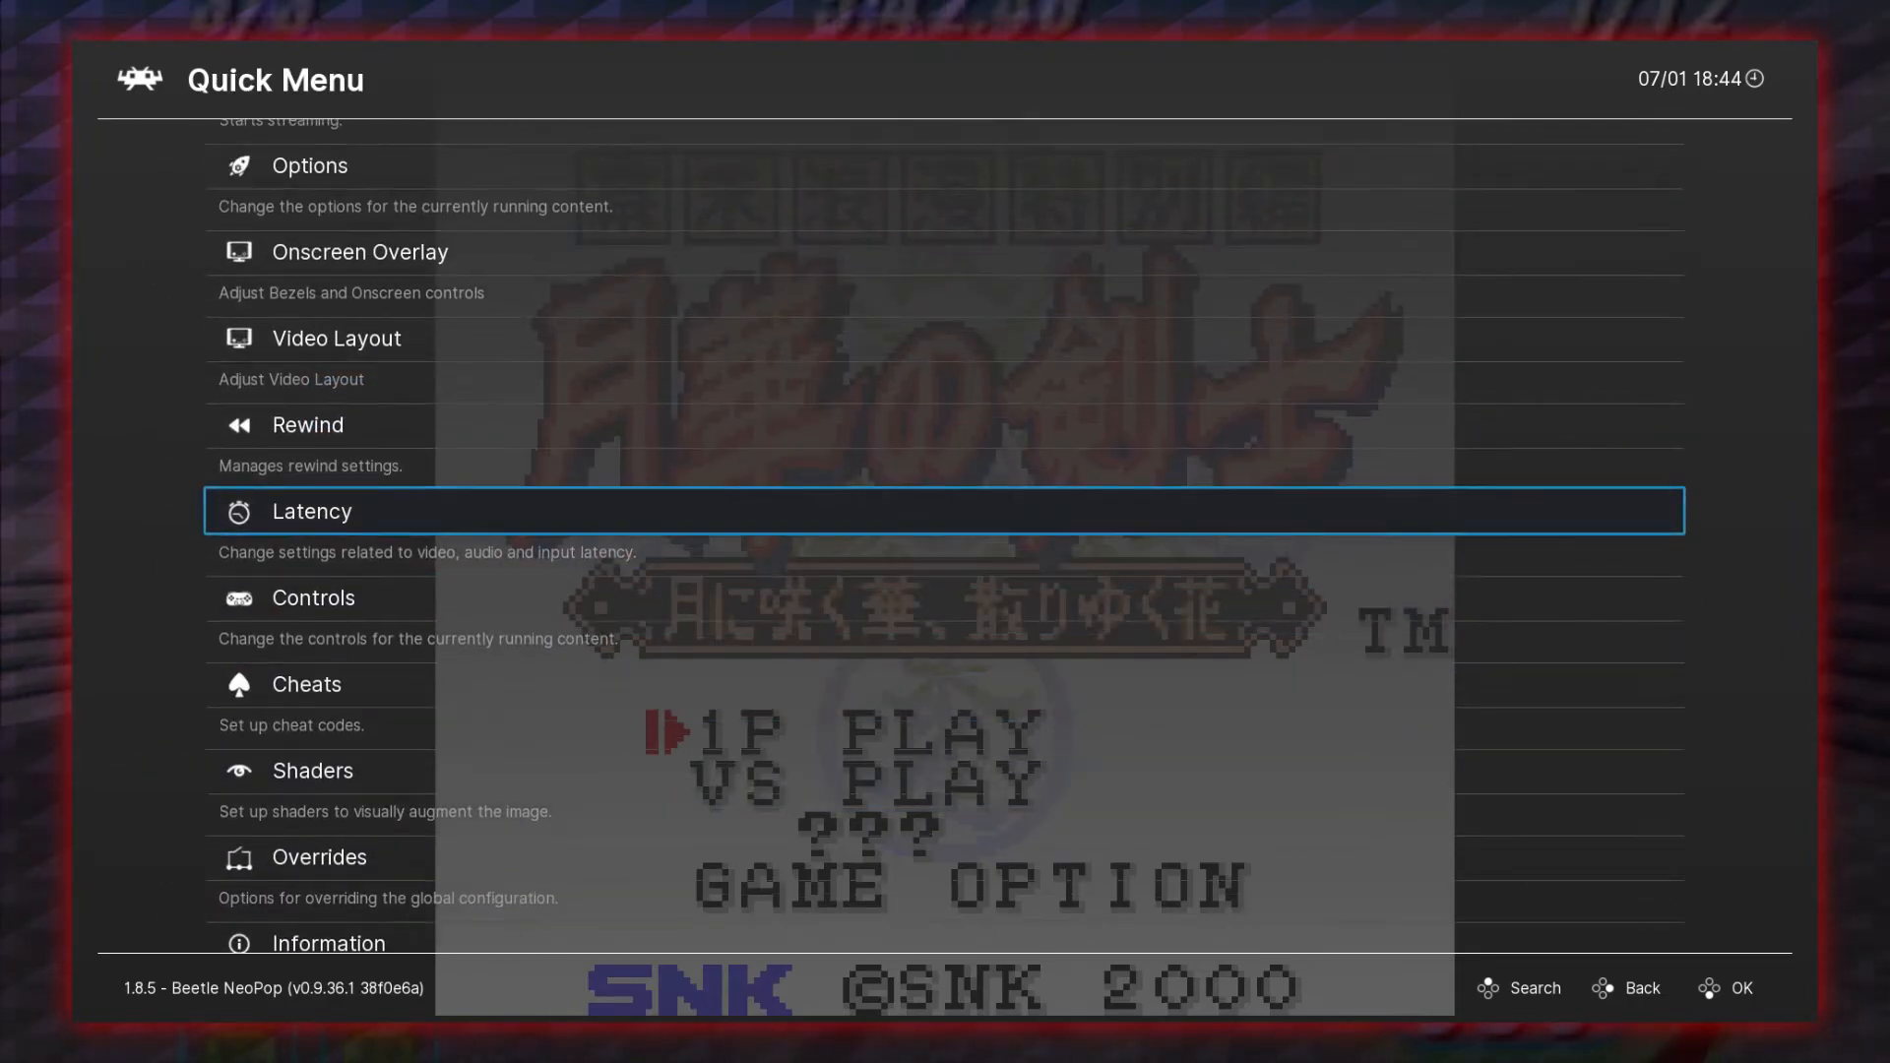
key("Up")
key("Up")
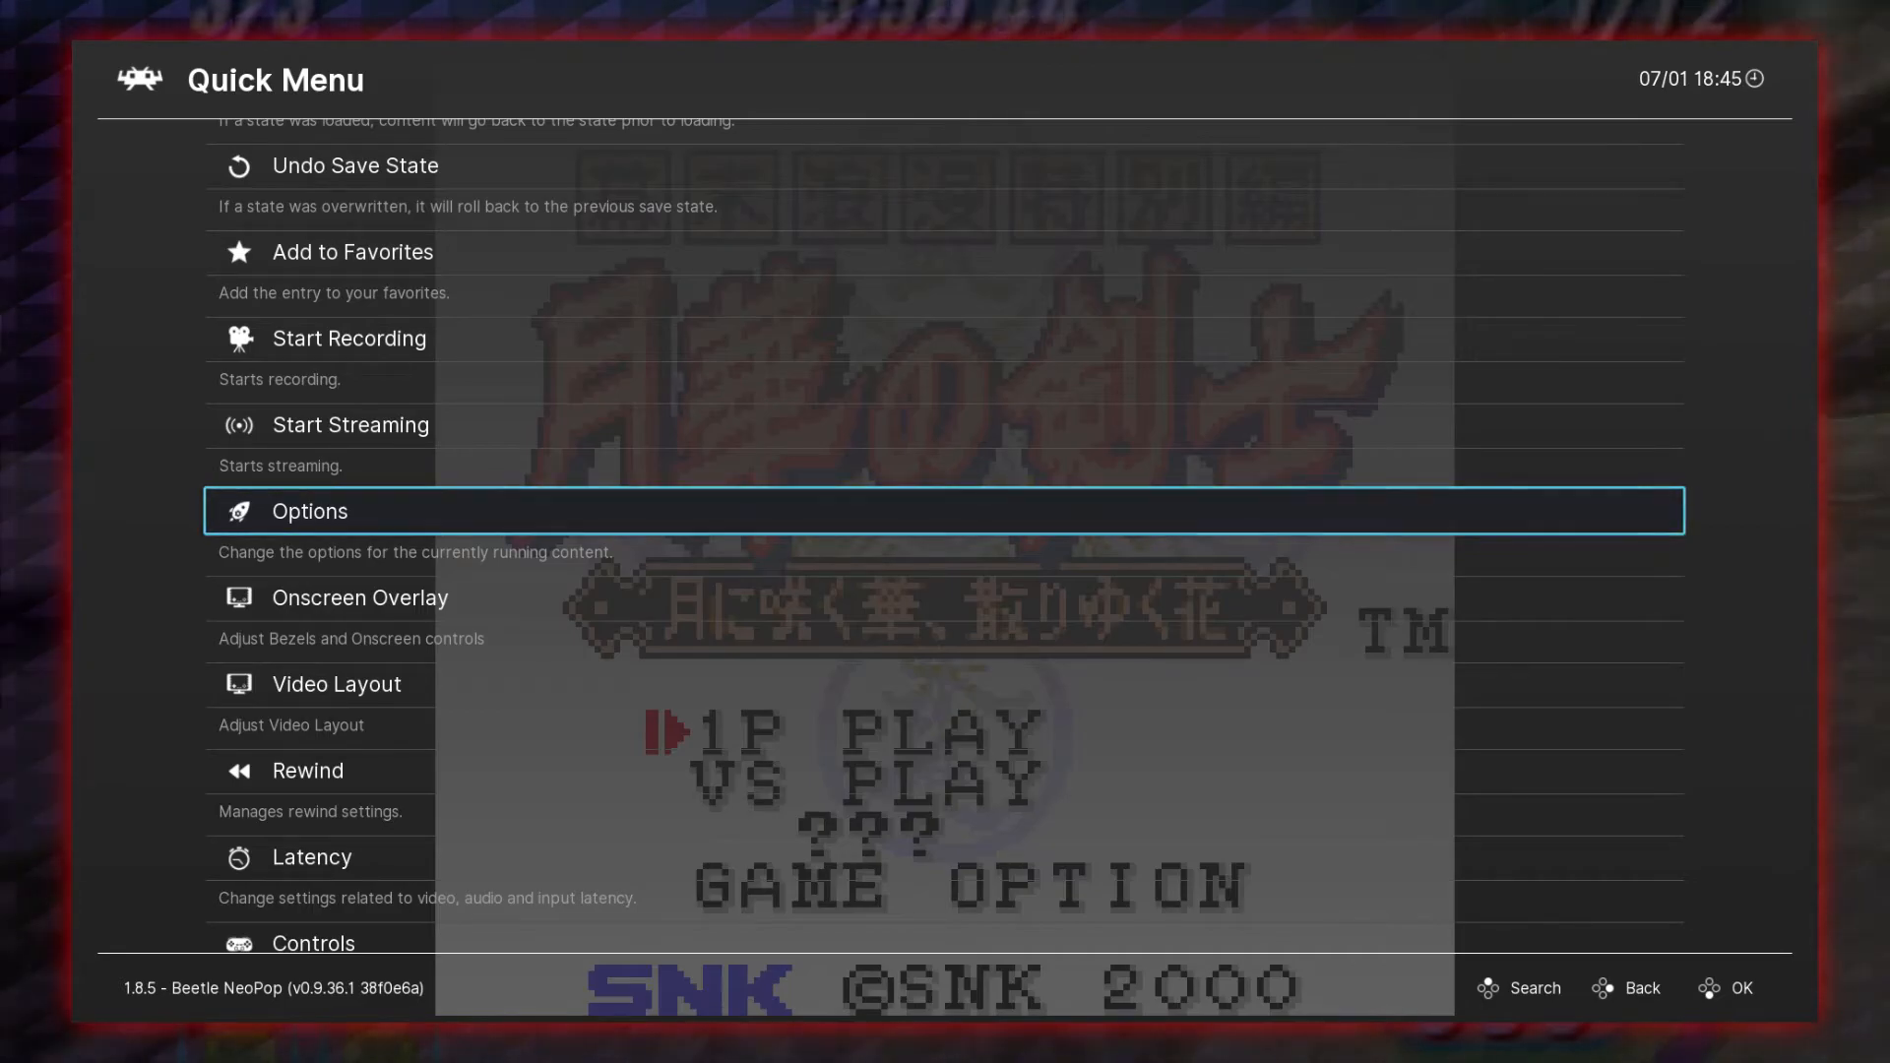
key("Return")
key("Down")
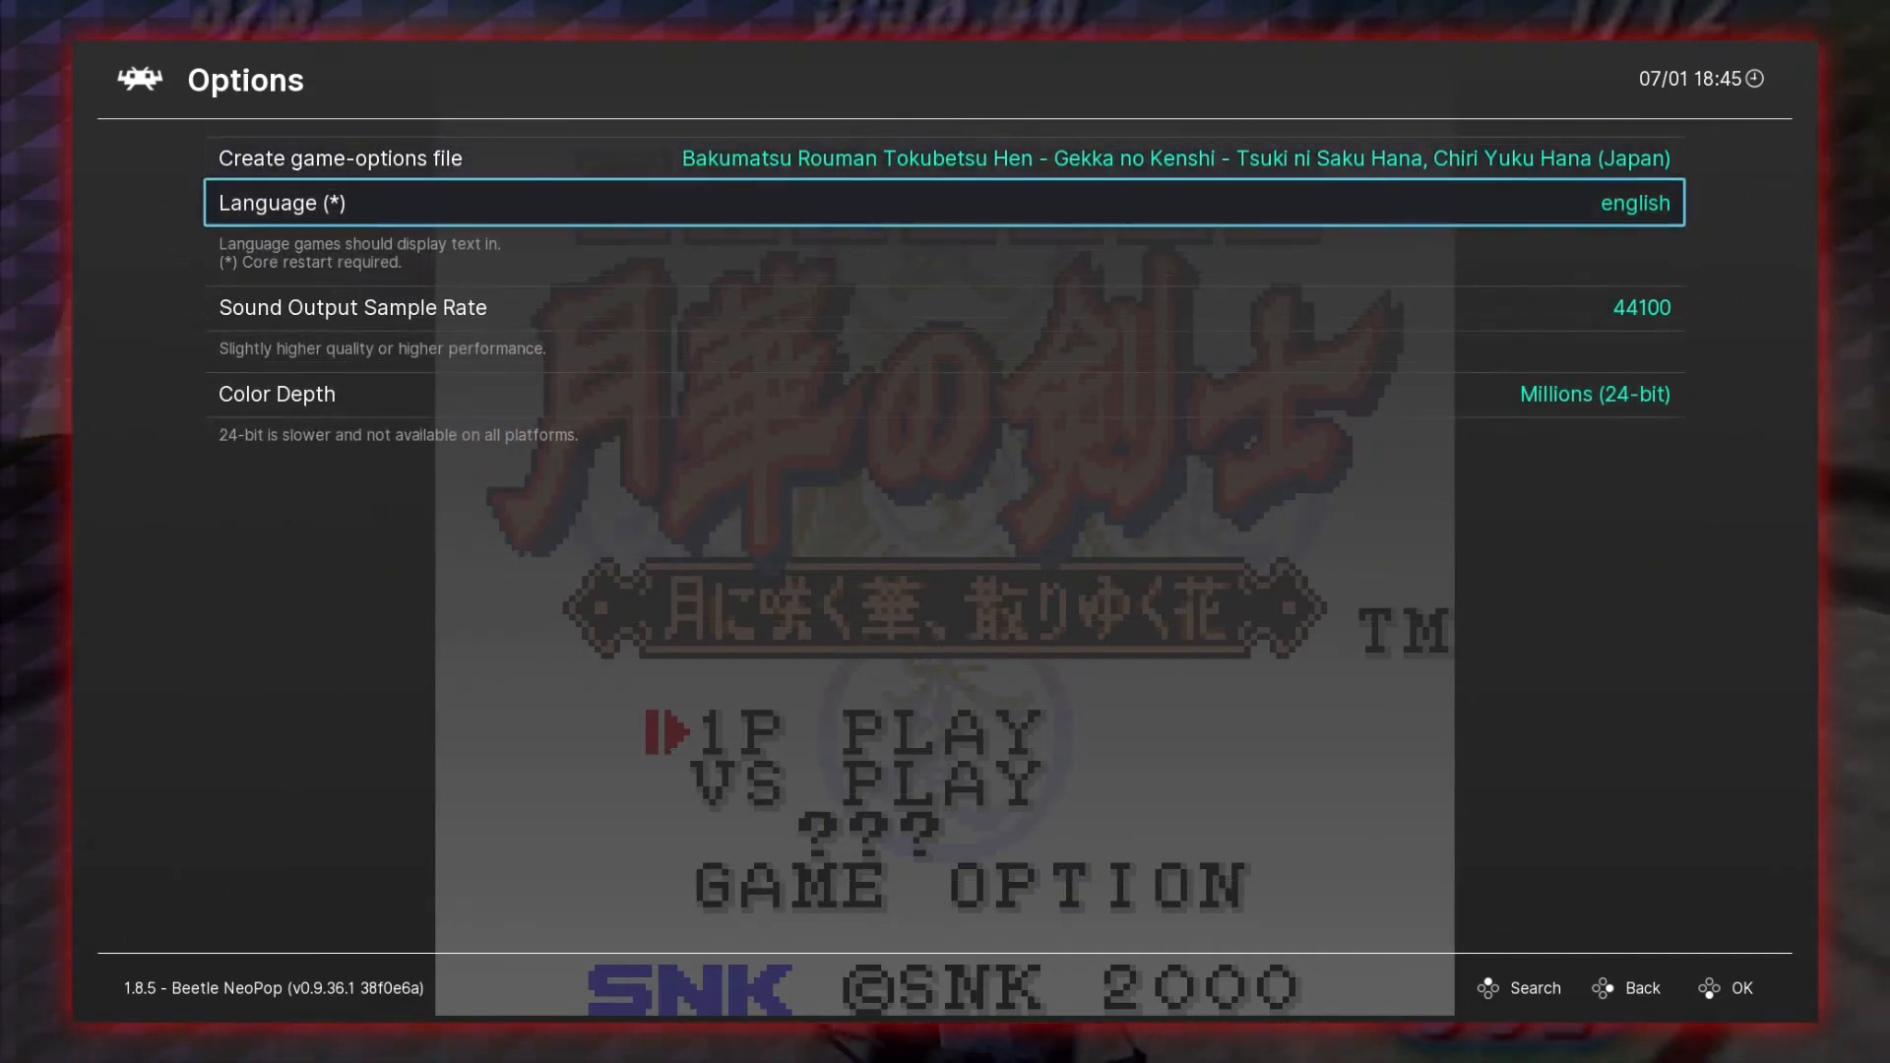
key("Down")
key("Up")
key("Right")
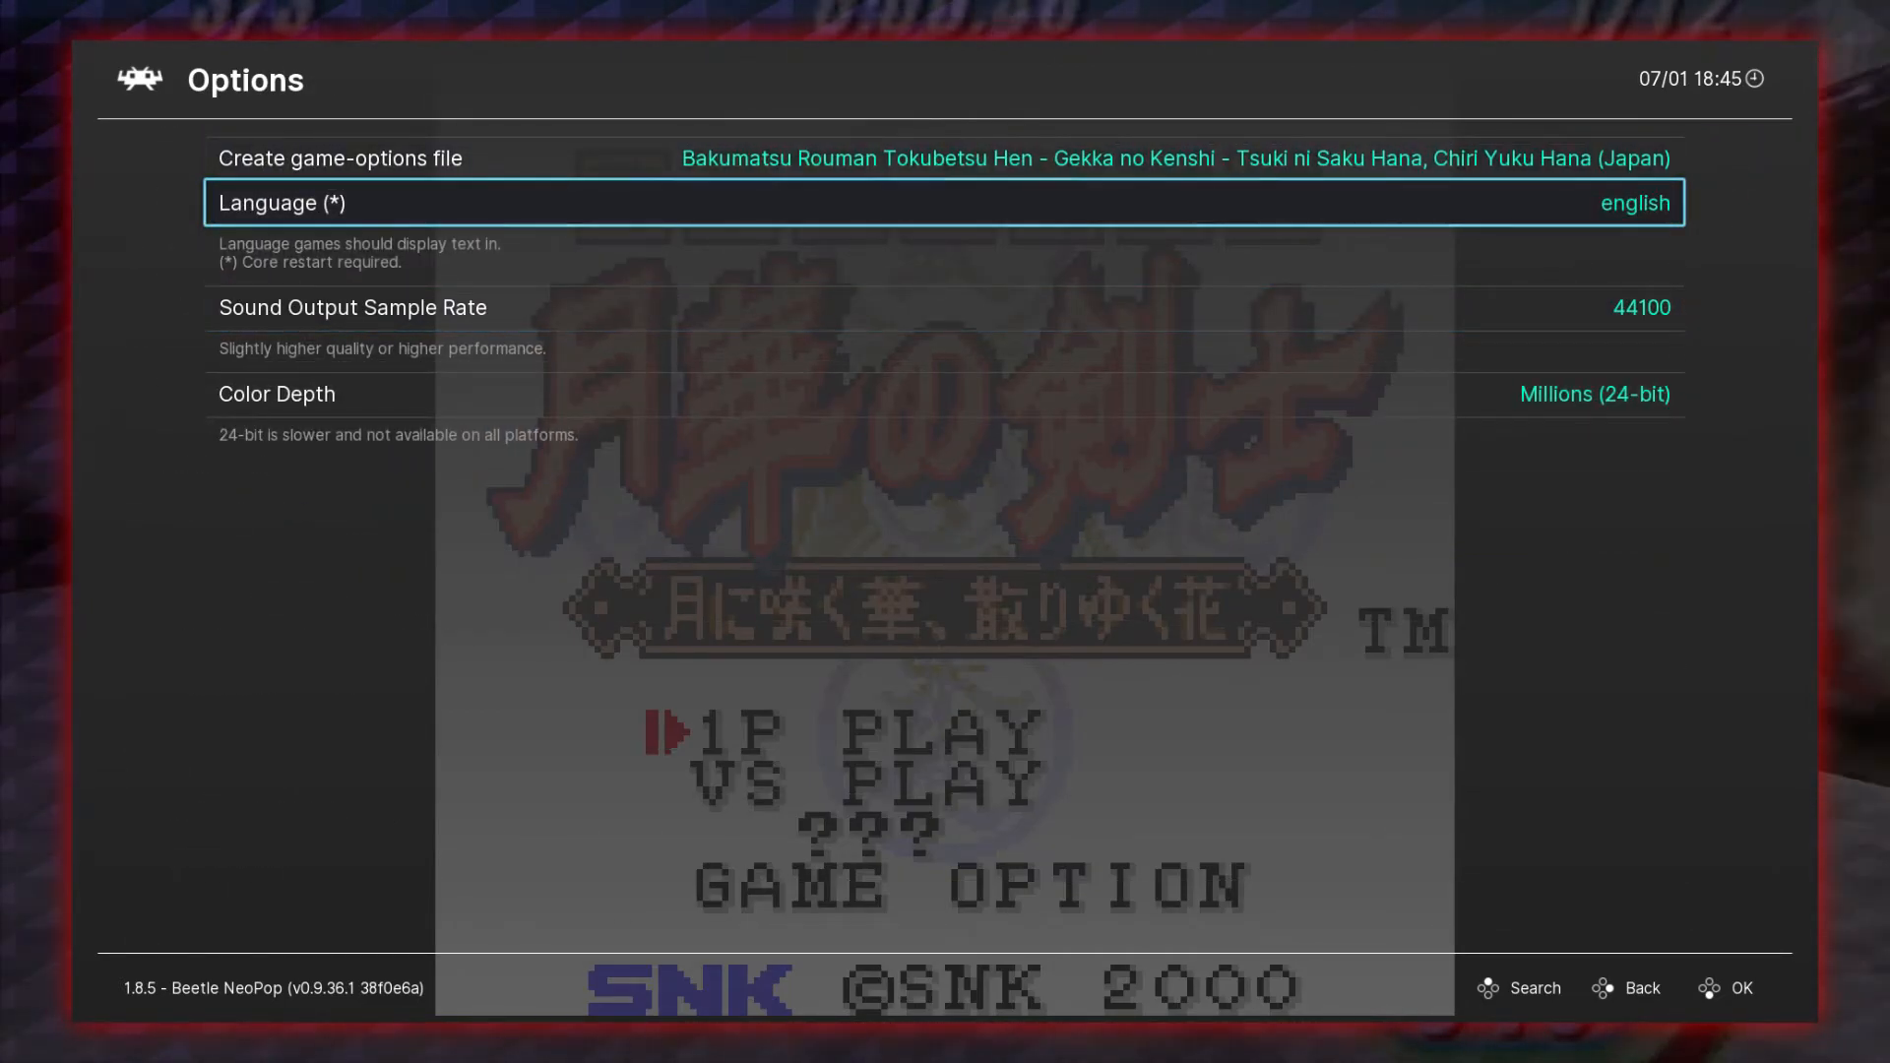
key("BackSpace")
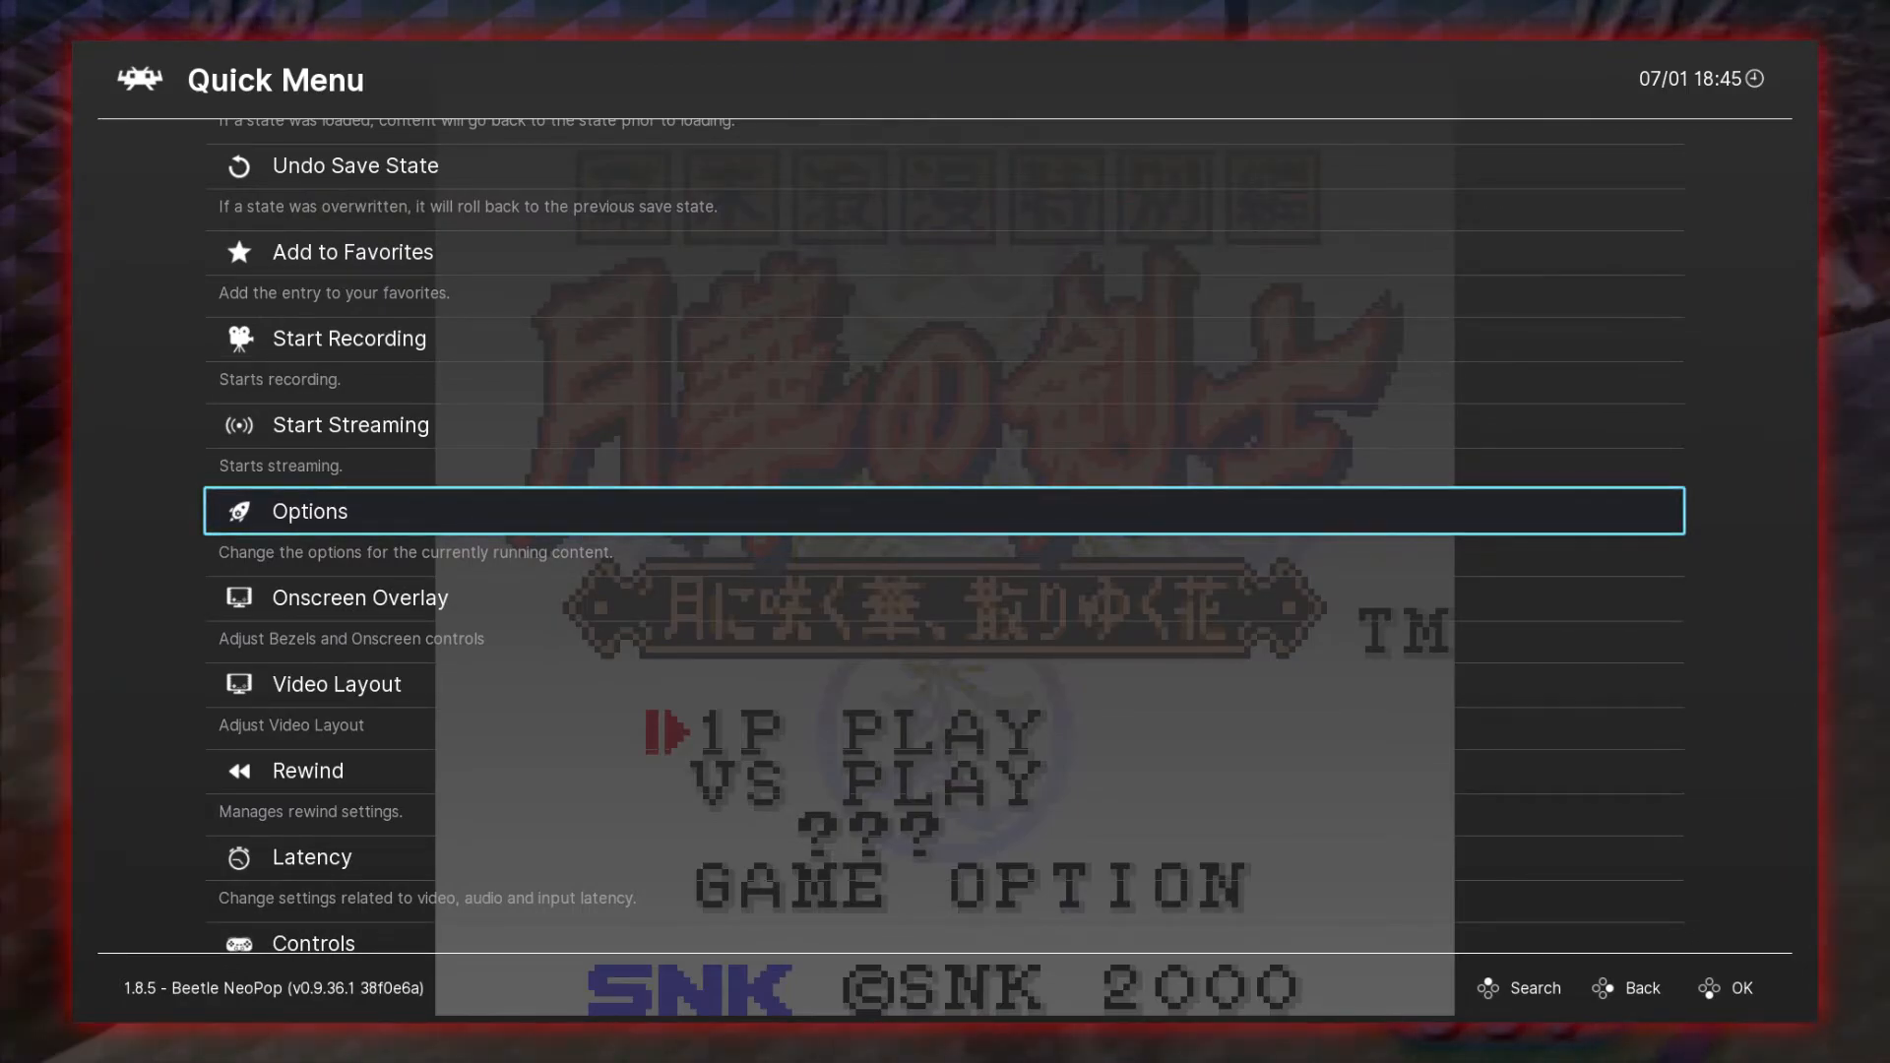
Open the Overrides page again, examine the core and content directory override options, and return to the Quick Menu.
key("Down")
key("Down")
key("Down")
key("Down")
key("Down")
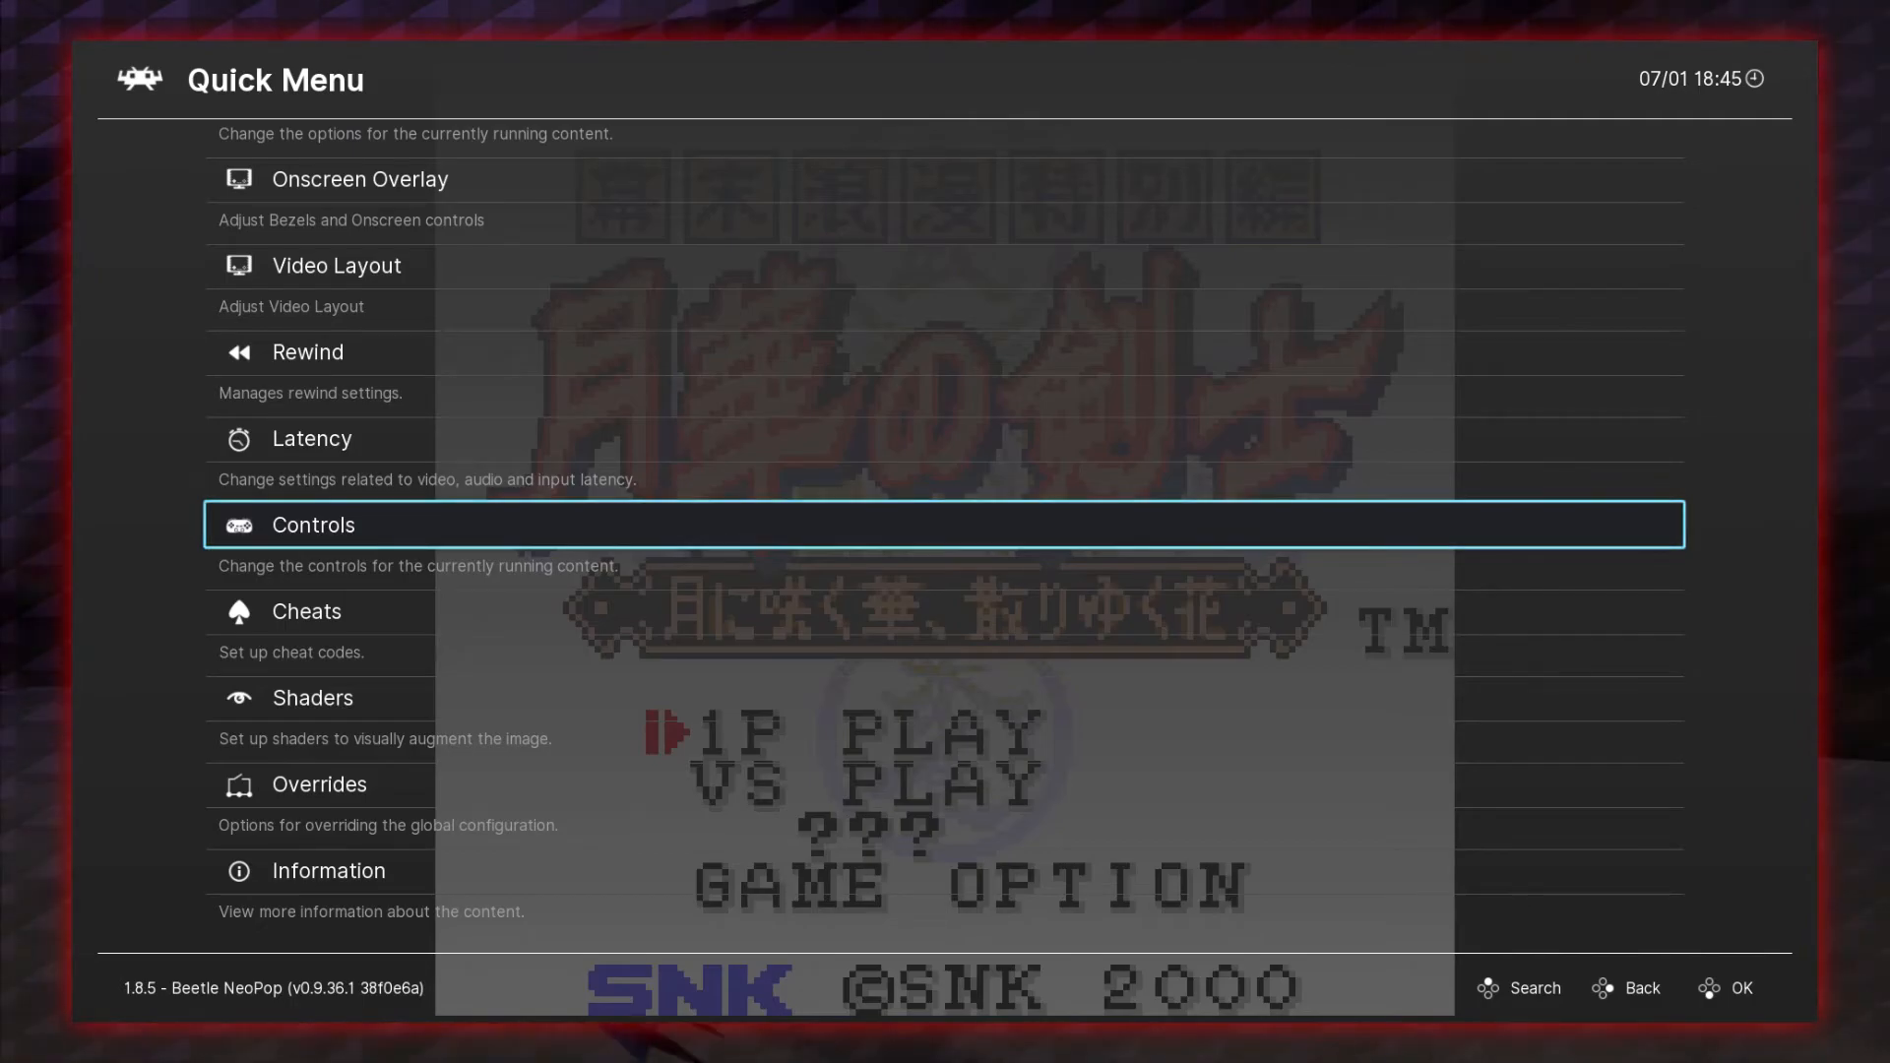
key("Down")
key("Down")
key("Down")
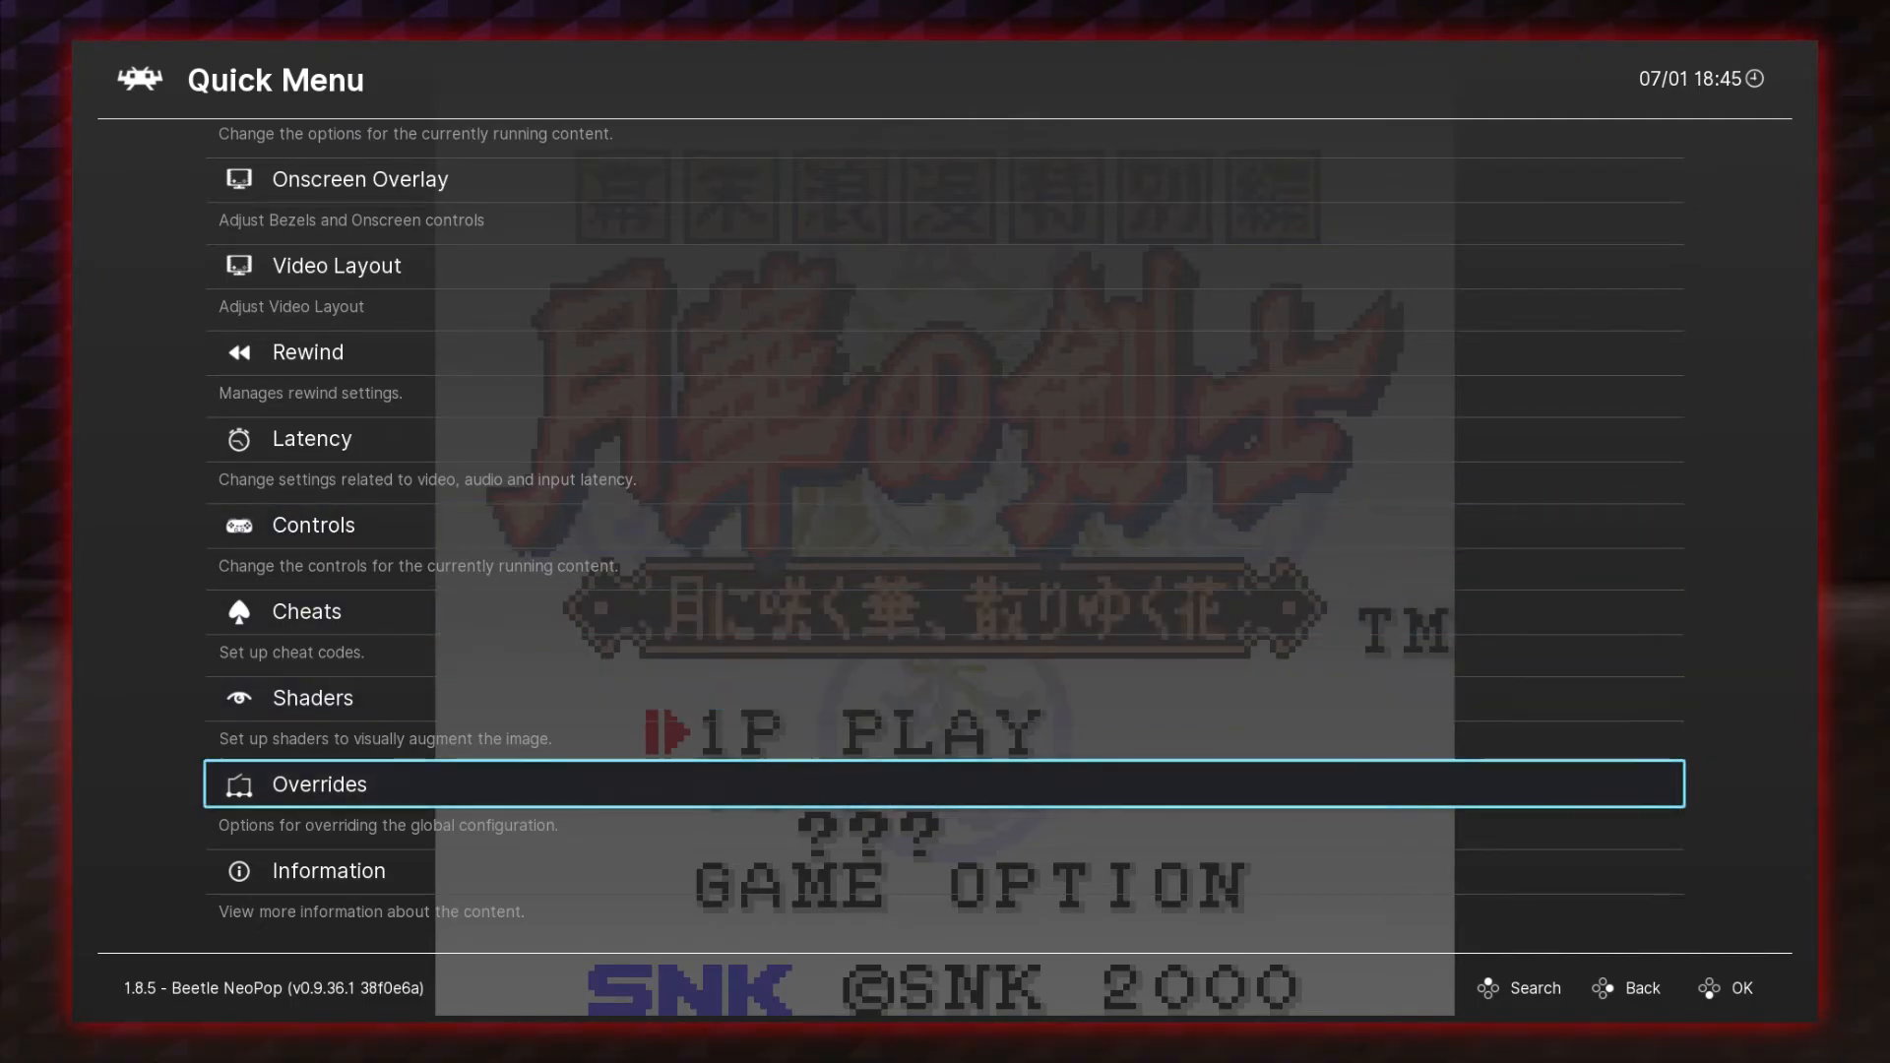
key("Return")
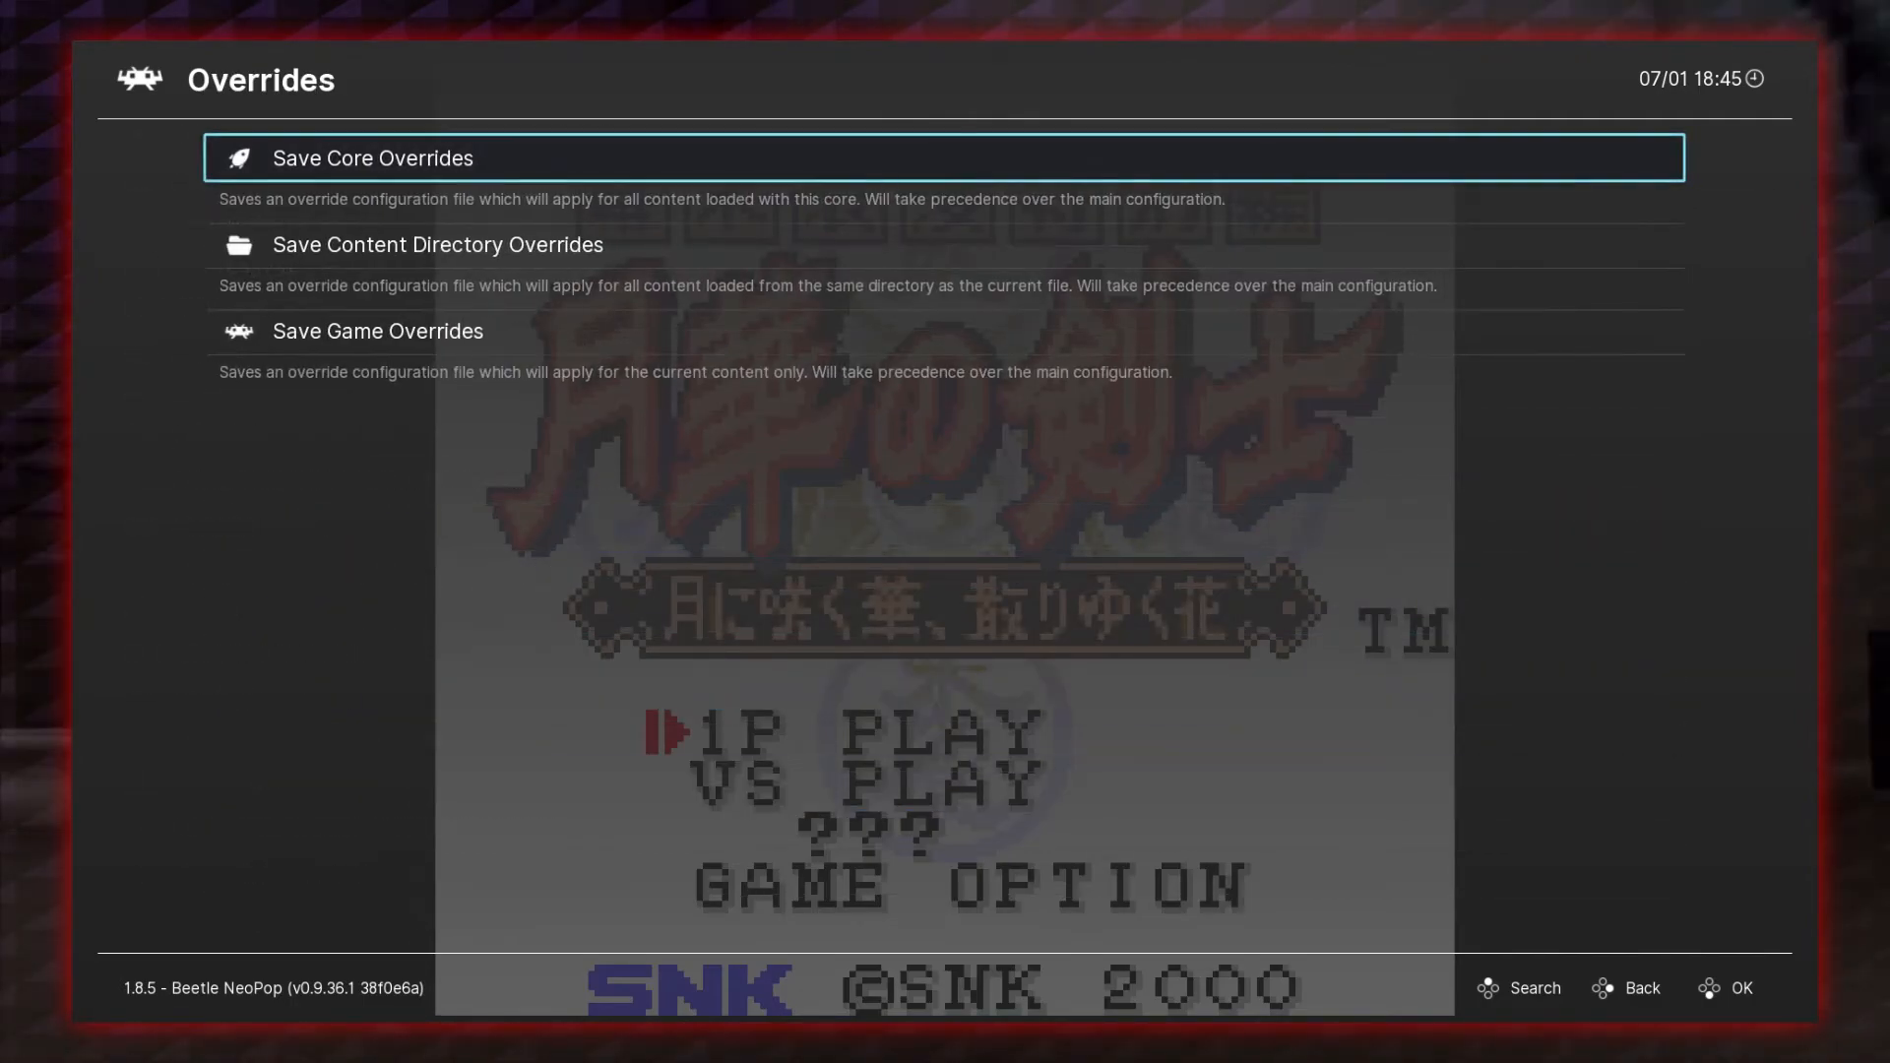
key("Down")
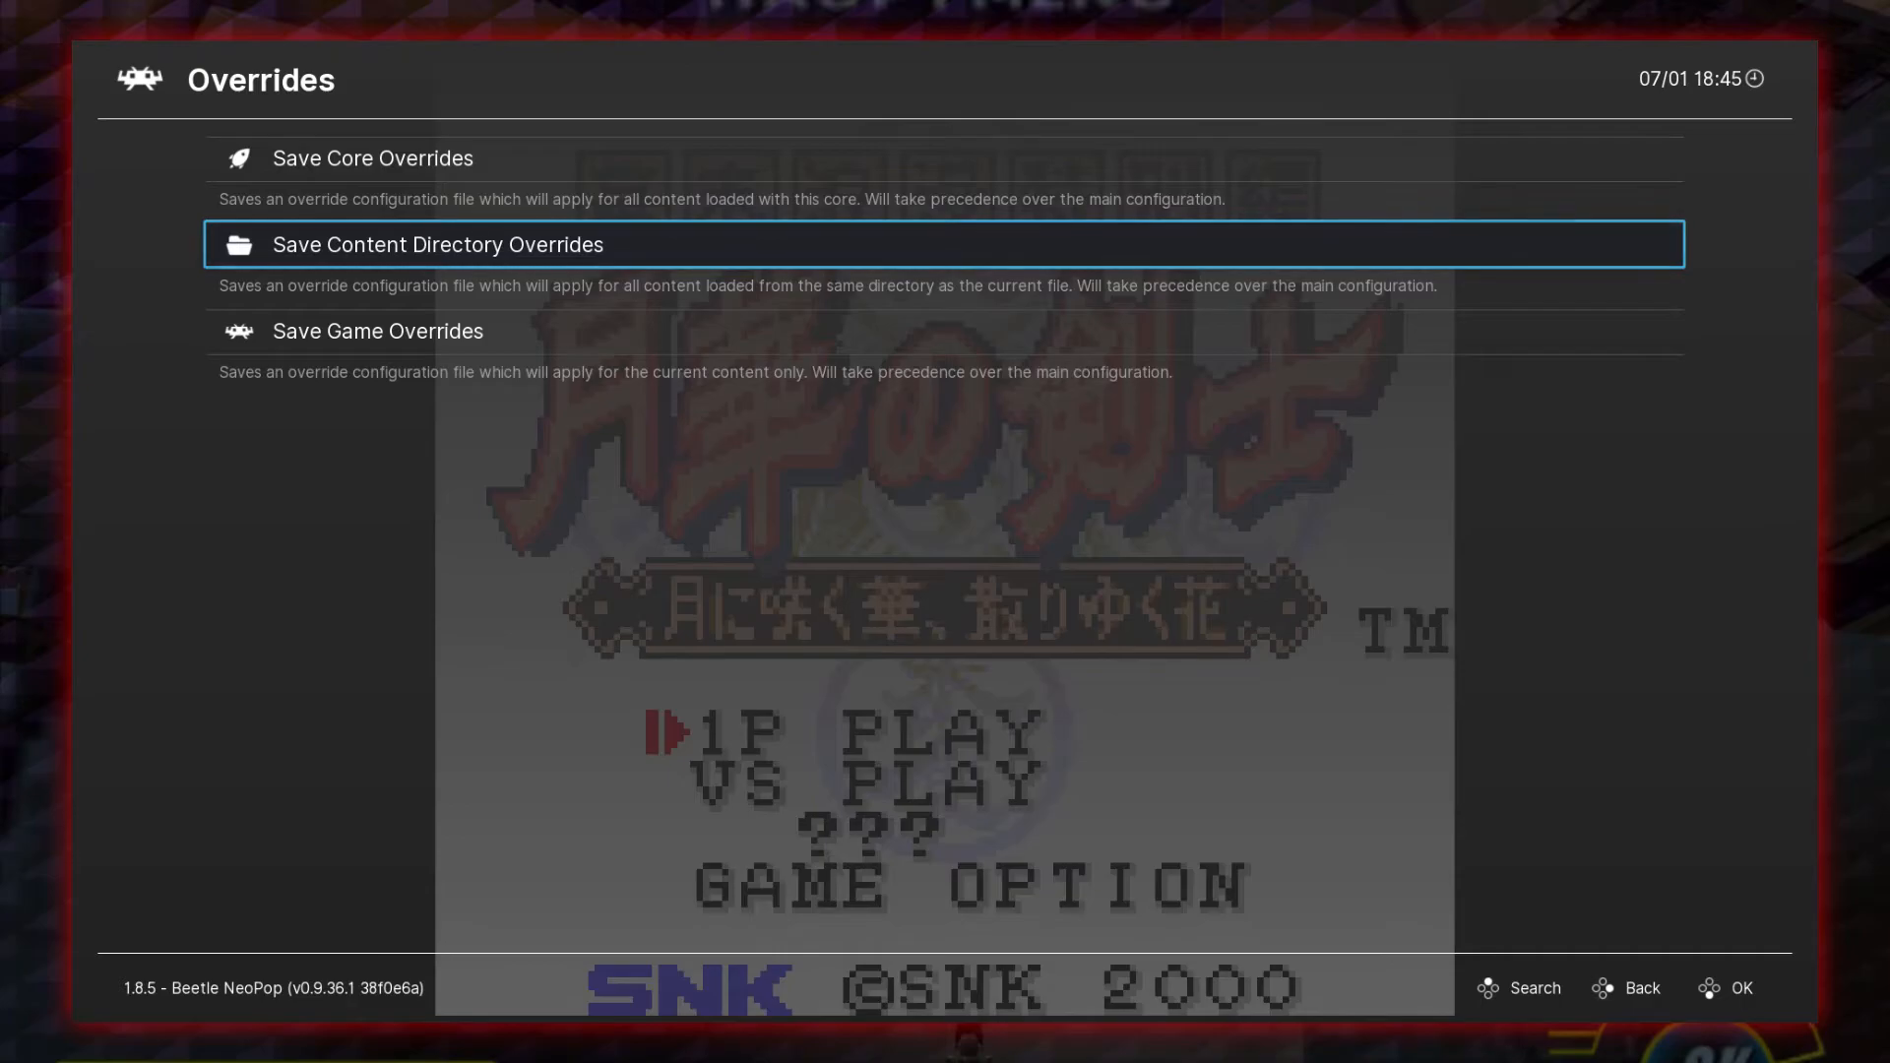
key("BackSpace")
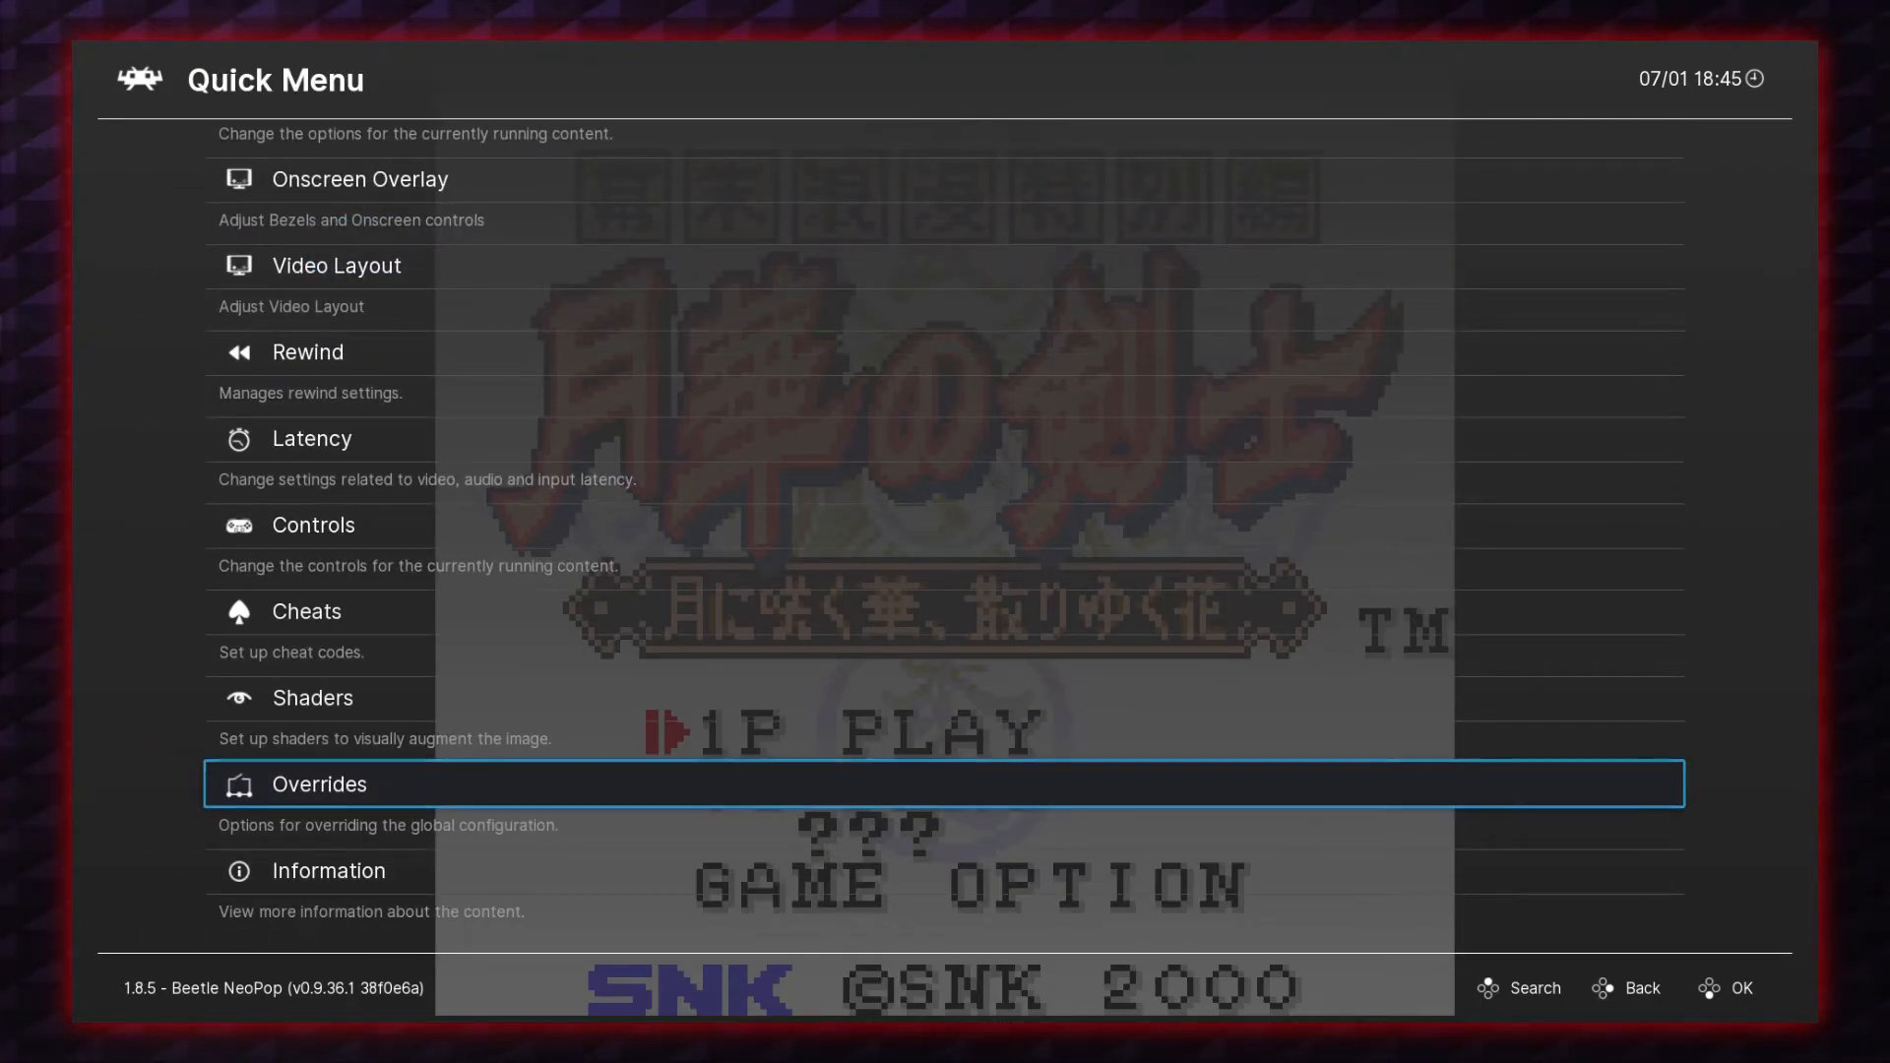
Turn on Video Shaders on the Shaders page of the Quick Menu.
key("Up")
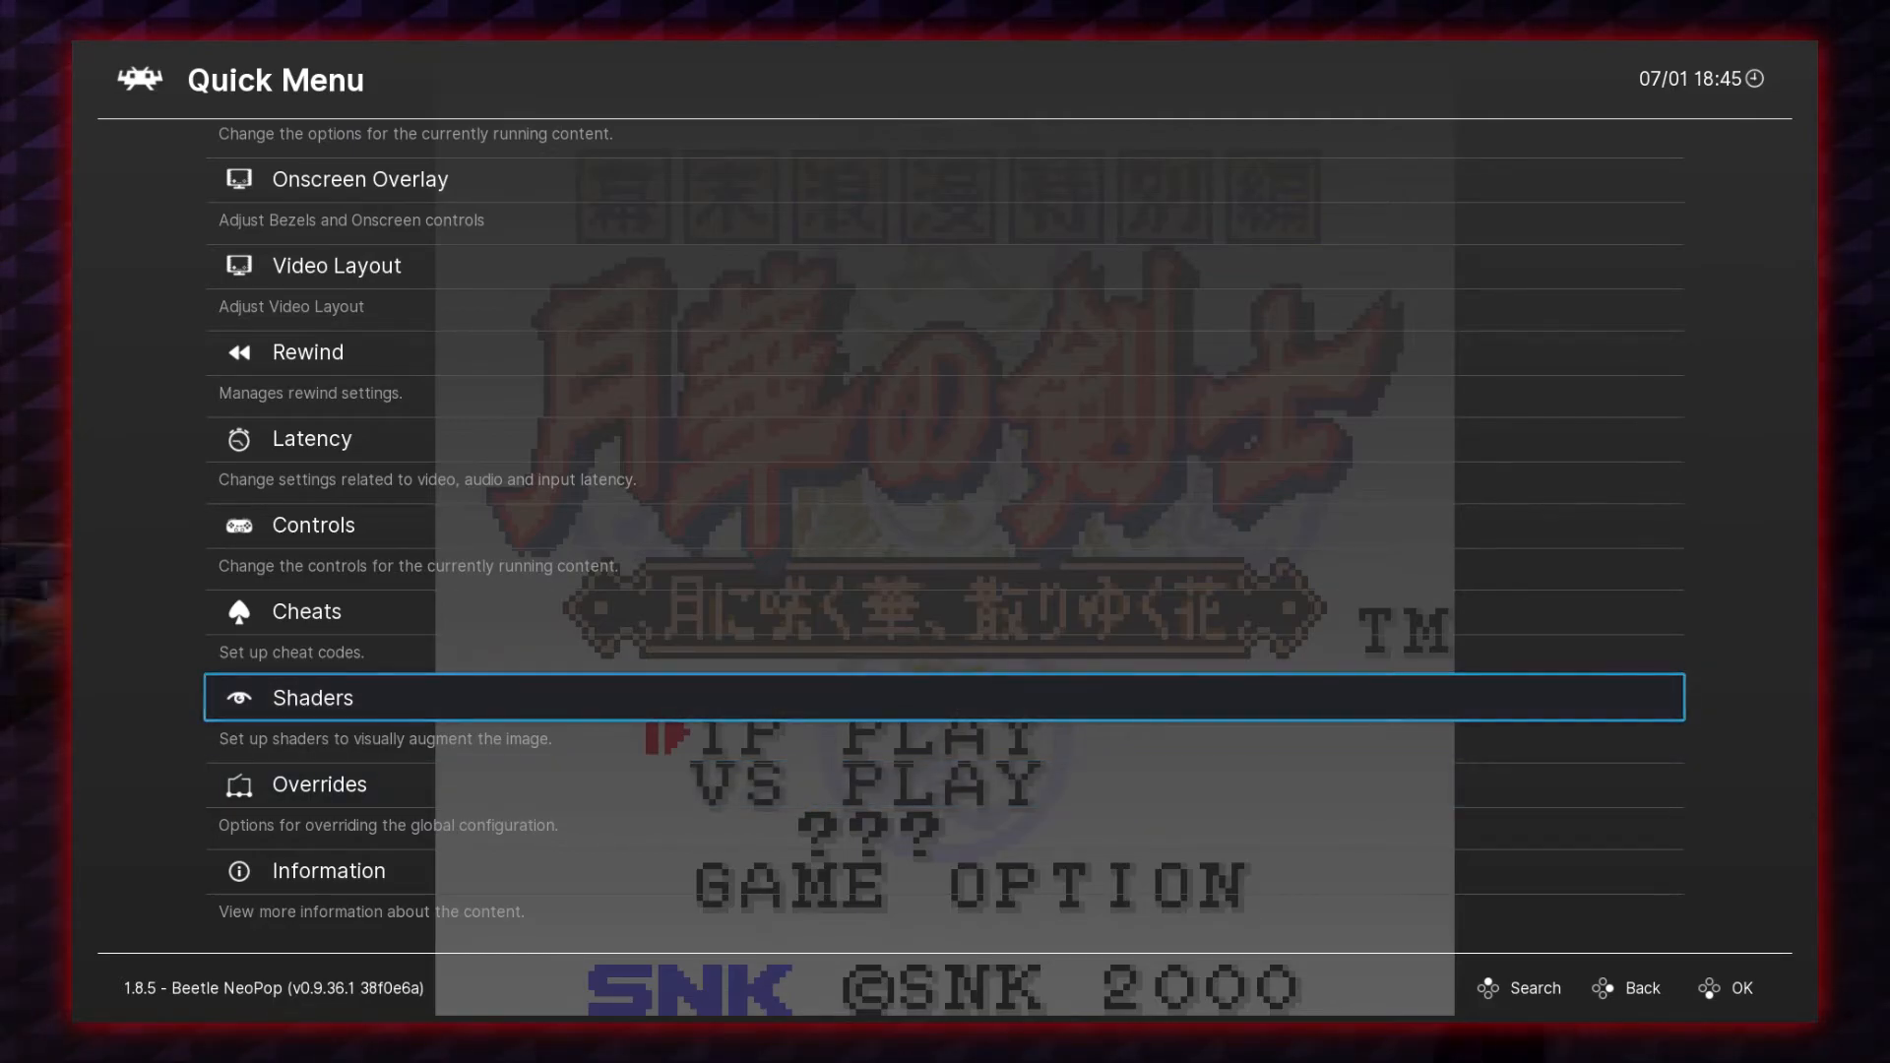
key("Return")
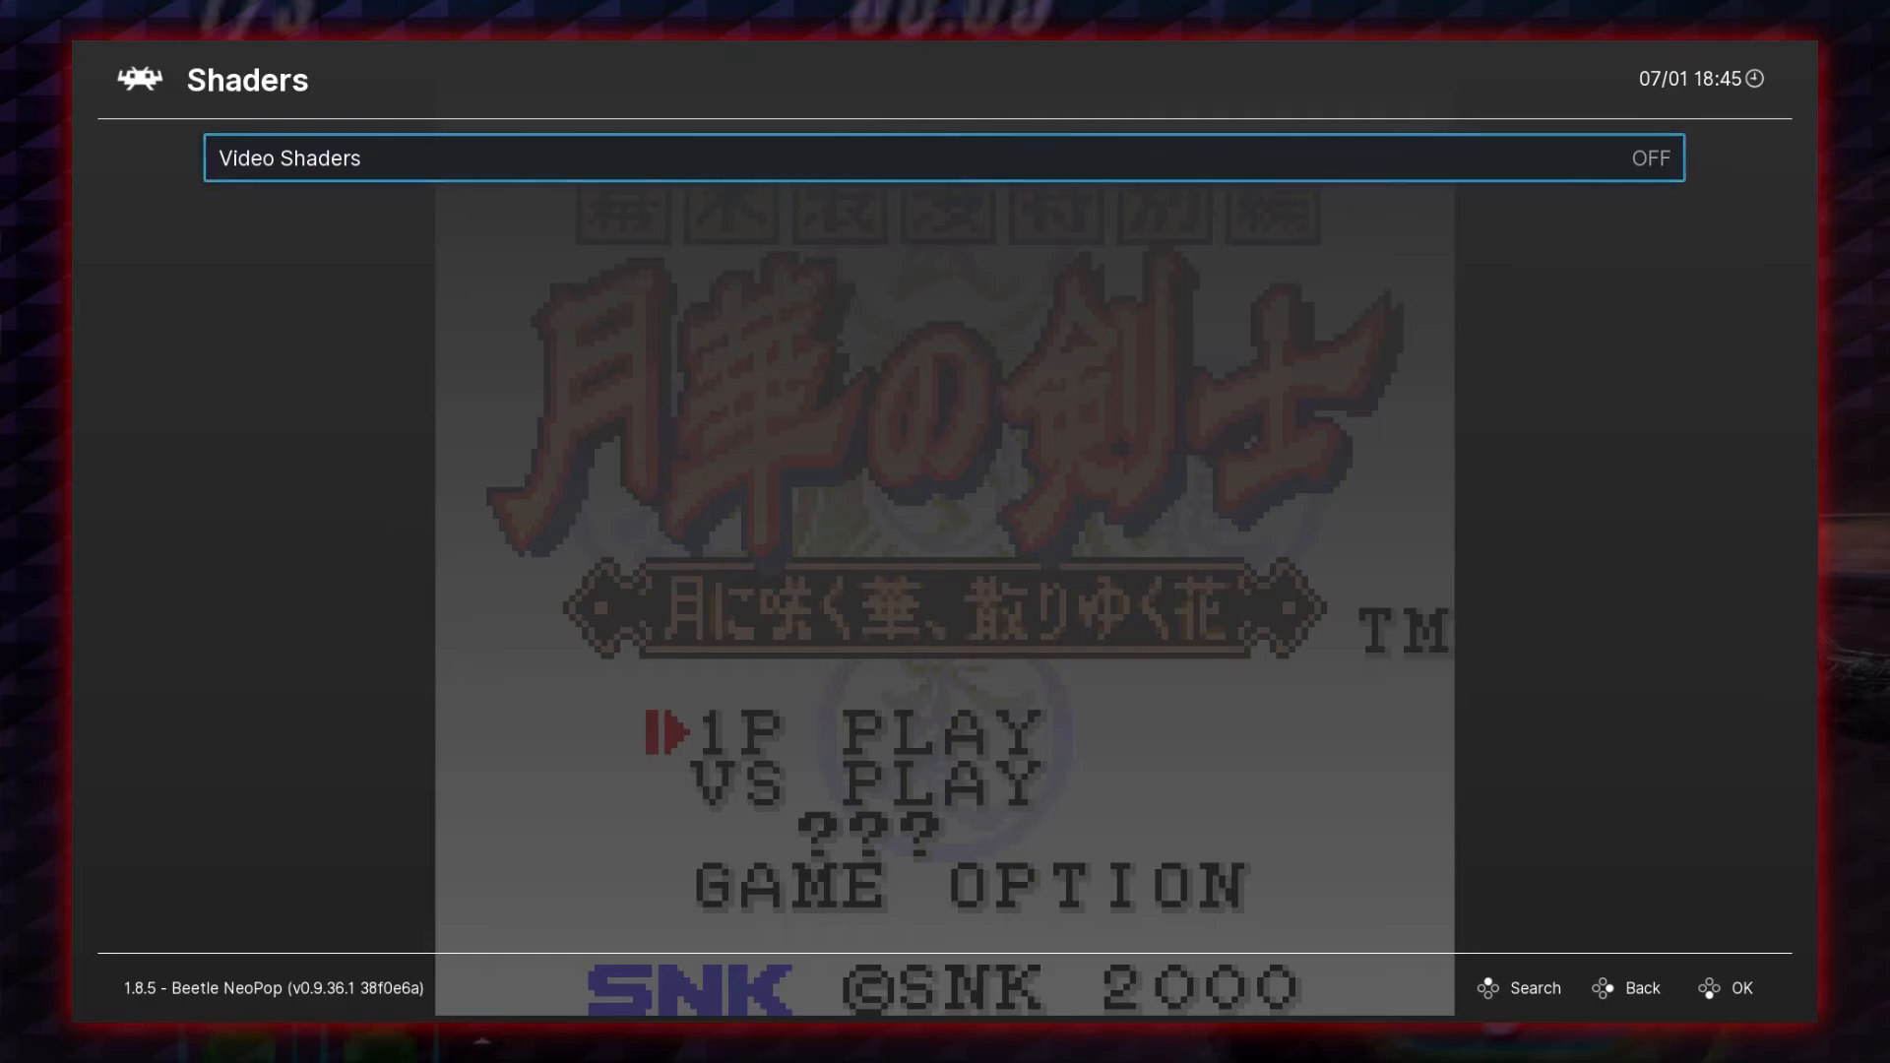
key("Return")
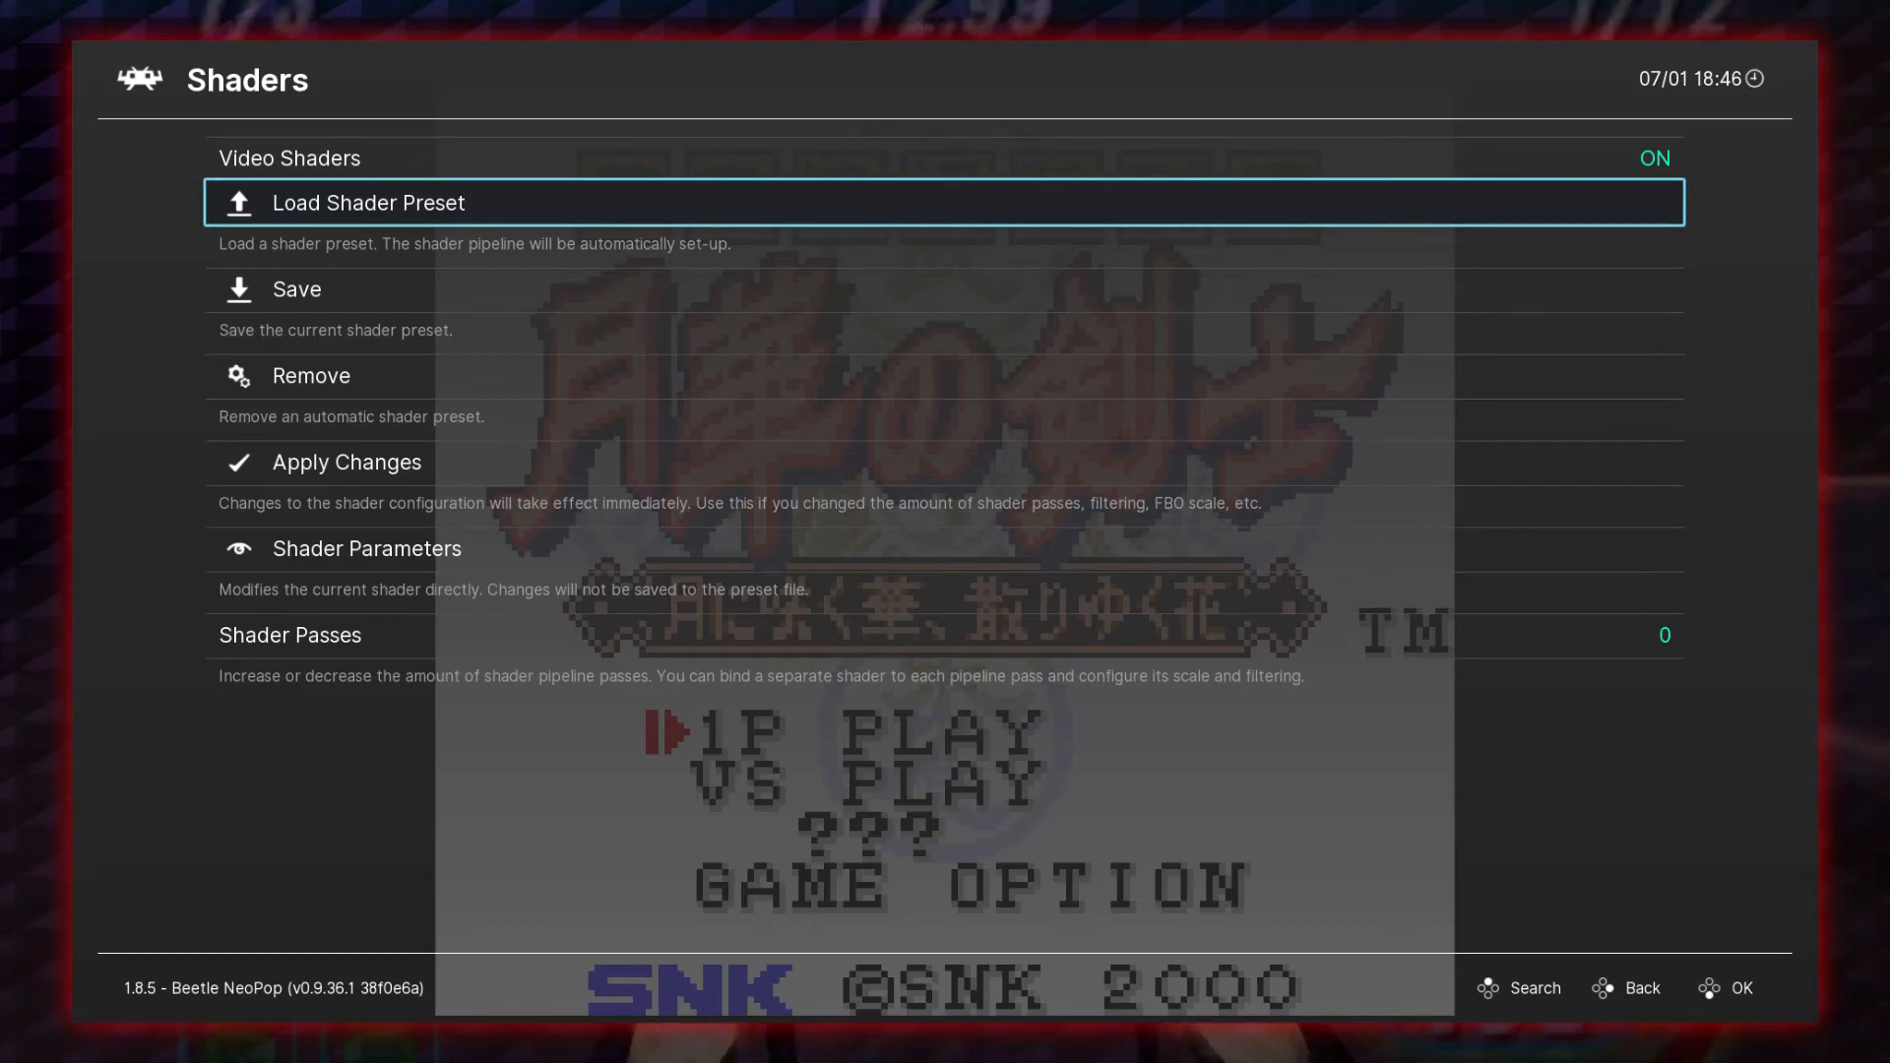
Start loading a shader preset and open the shaders_slang folder.
key("Return")
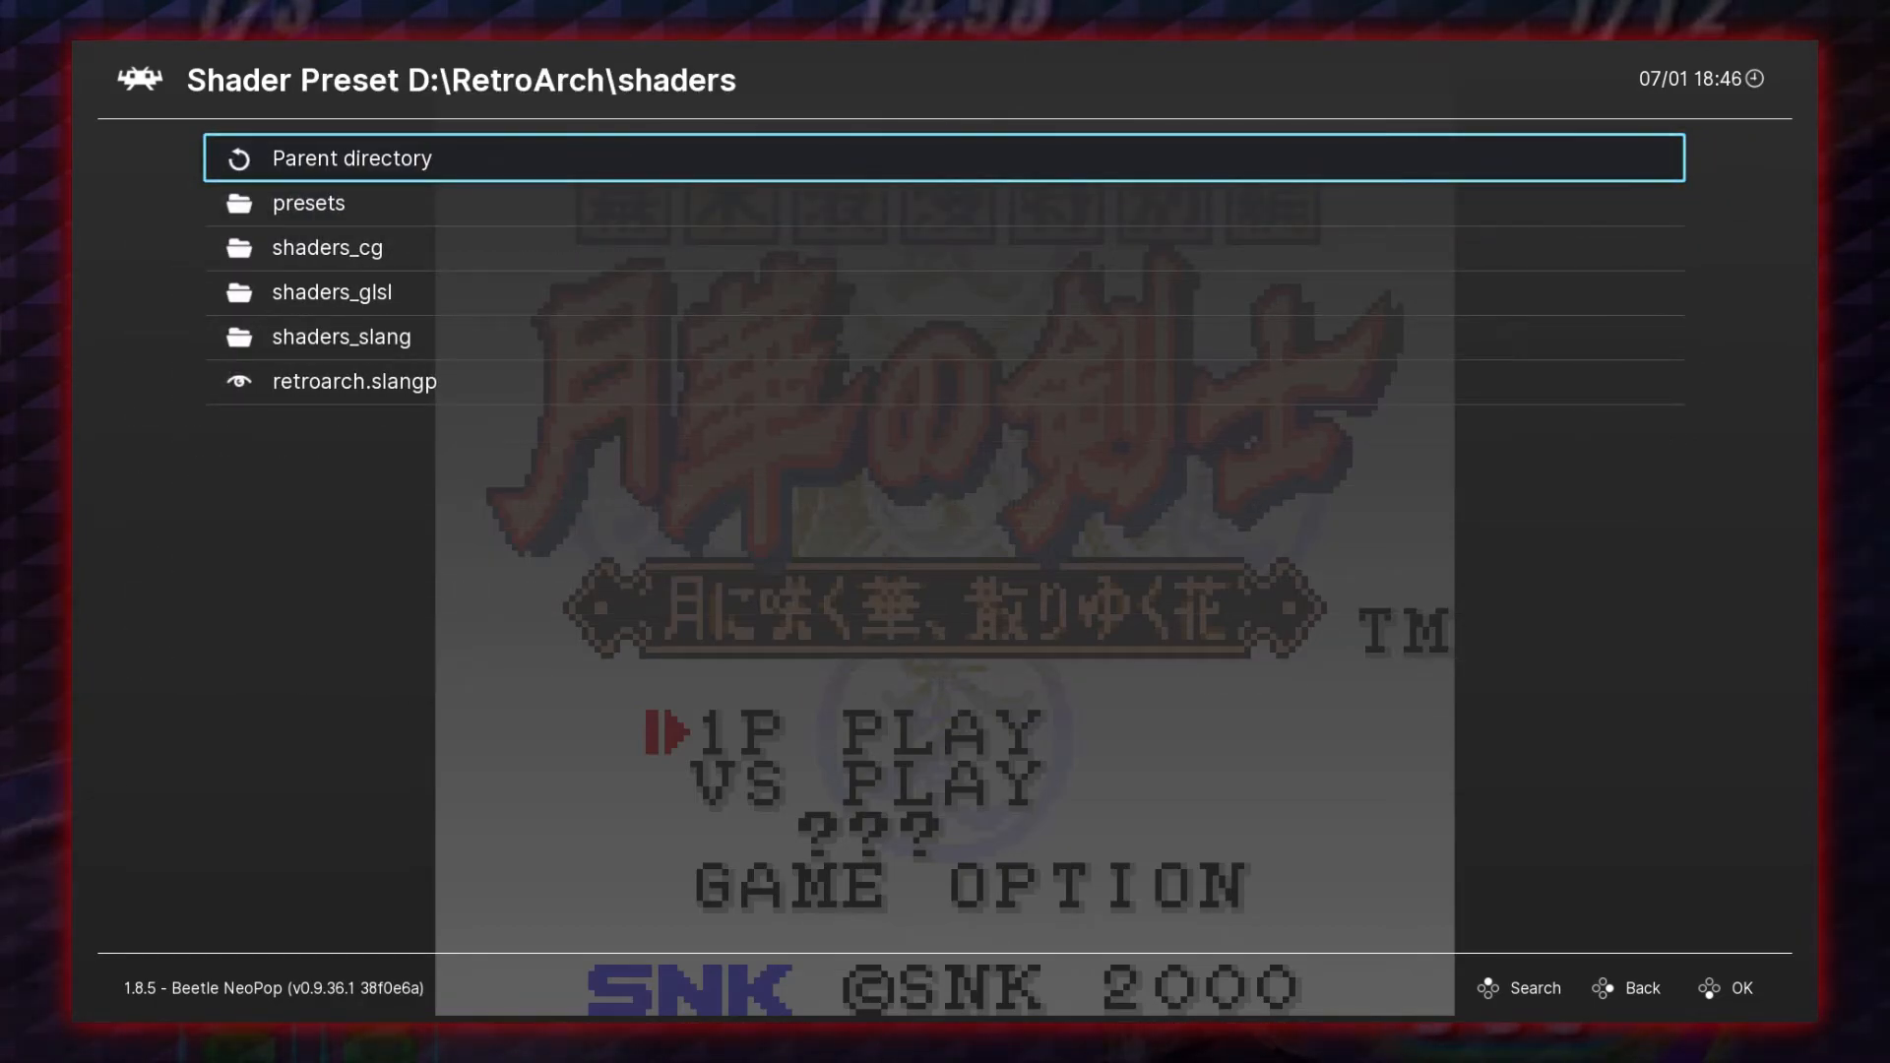
key("Down")
key("Down")
key("Down")
key("Return")
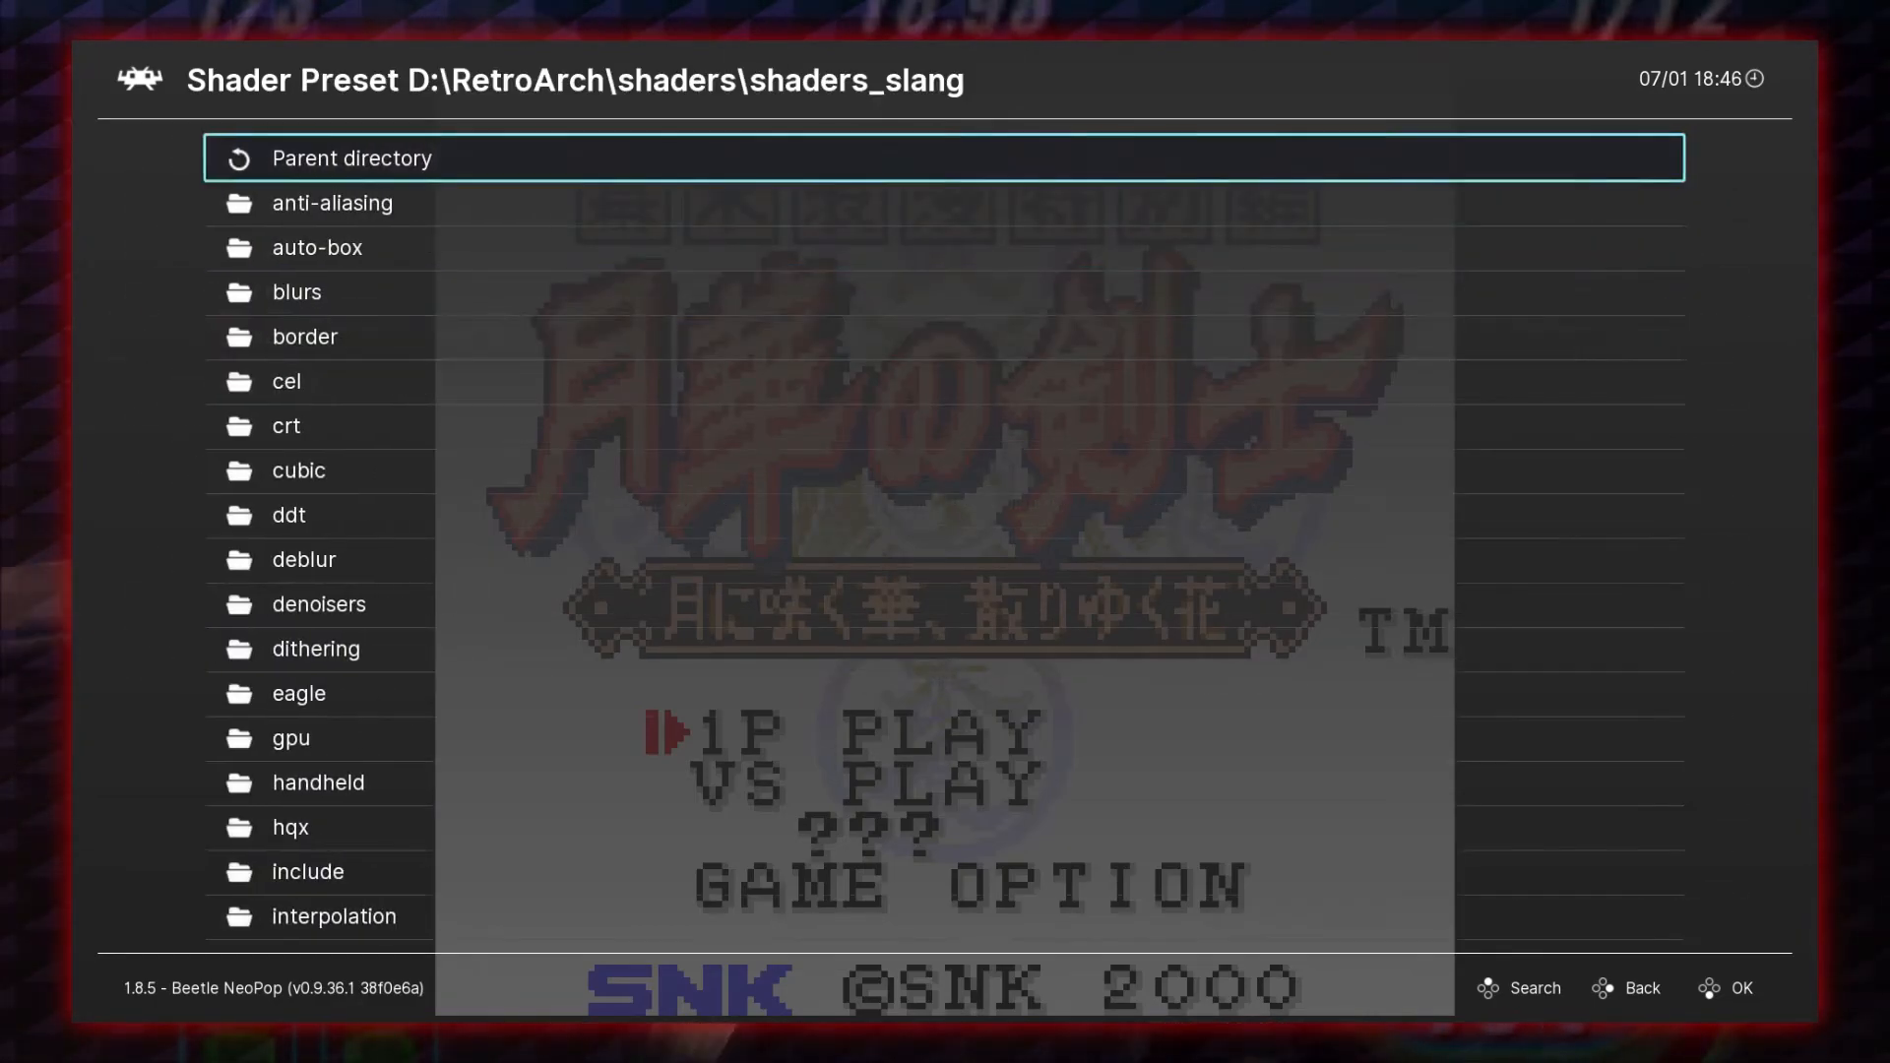
Browse the first folders in shaders_slang and return to the main shaders directory.
key("Down")
key("Down")
key("Down")
key("Up")
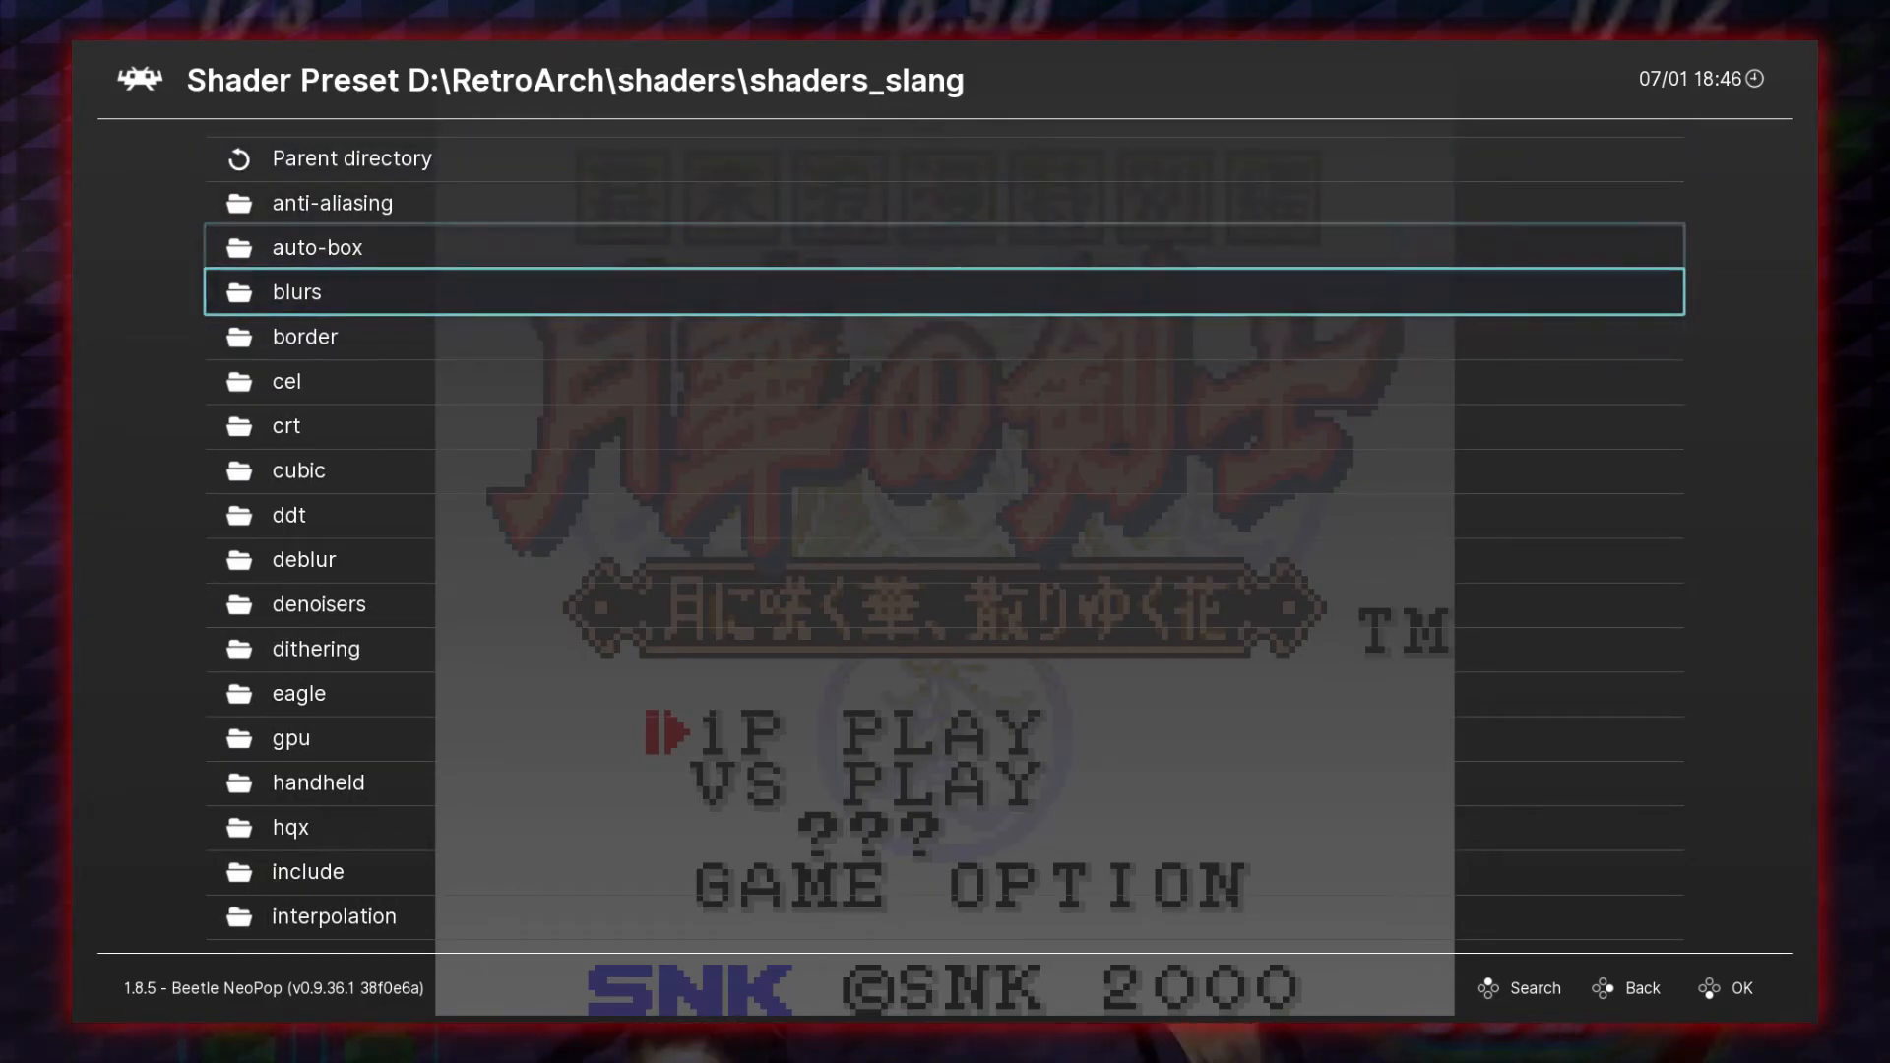
key("Up")
key("Up")
key("Up")
key("Return")
key("BackSpace")
key("Return")
key("Down")
key("Down")
key("Down")
key("Return")
key("BackSpace")
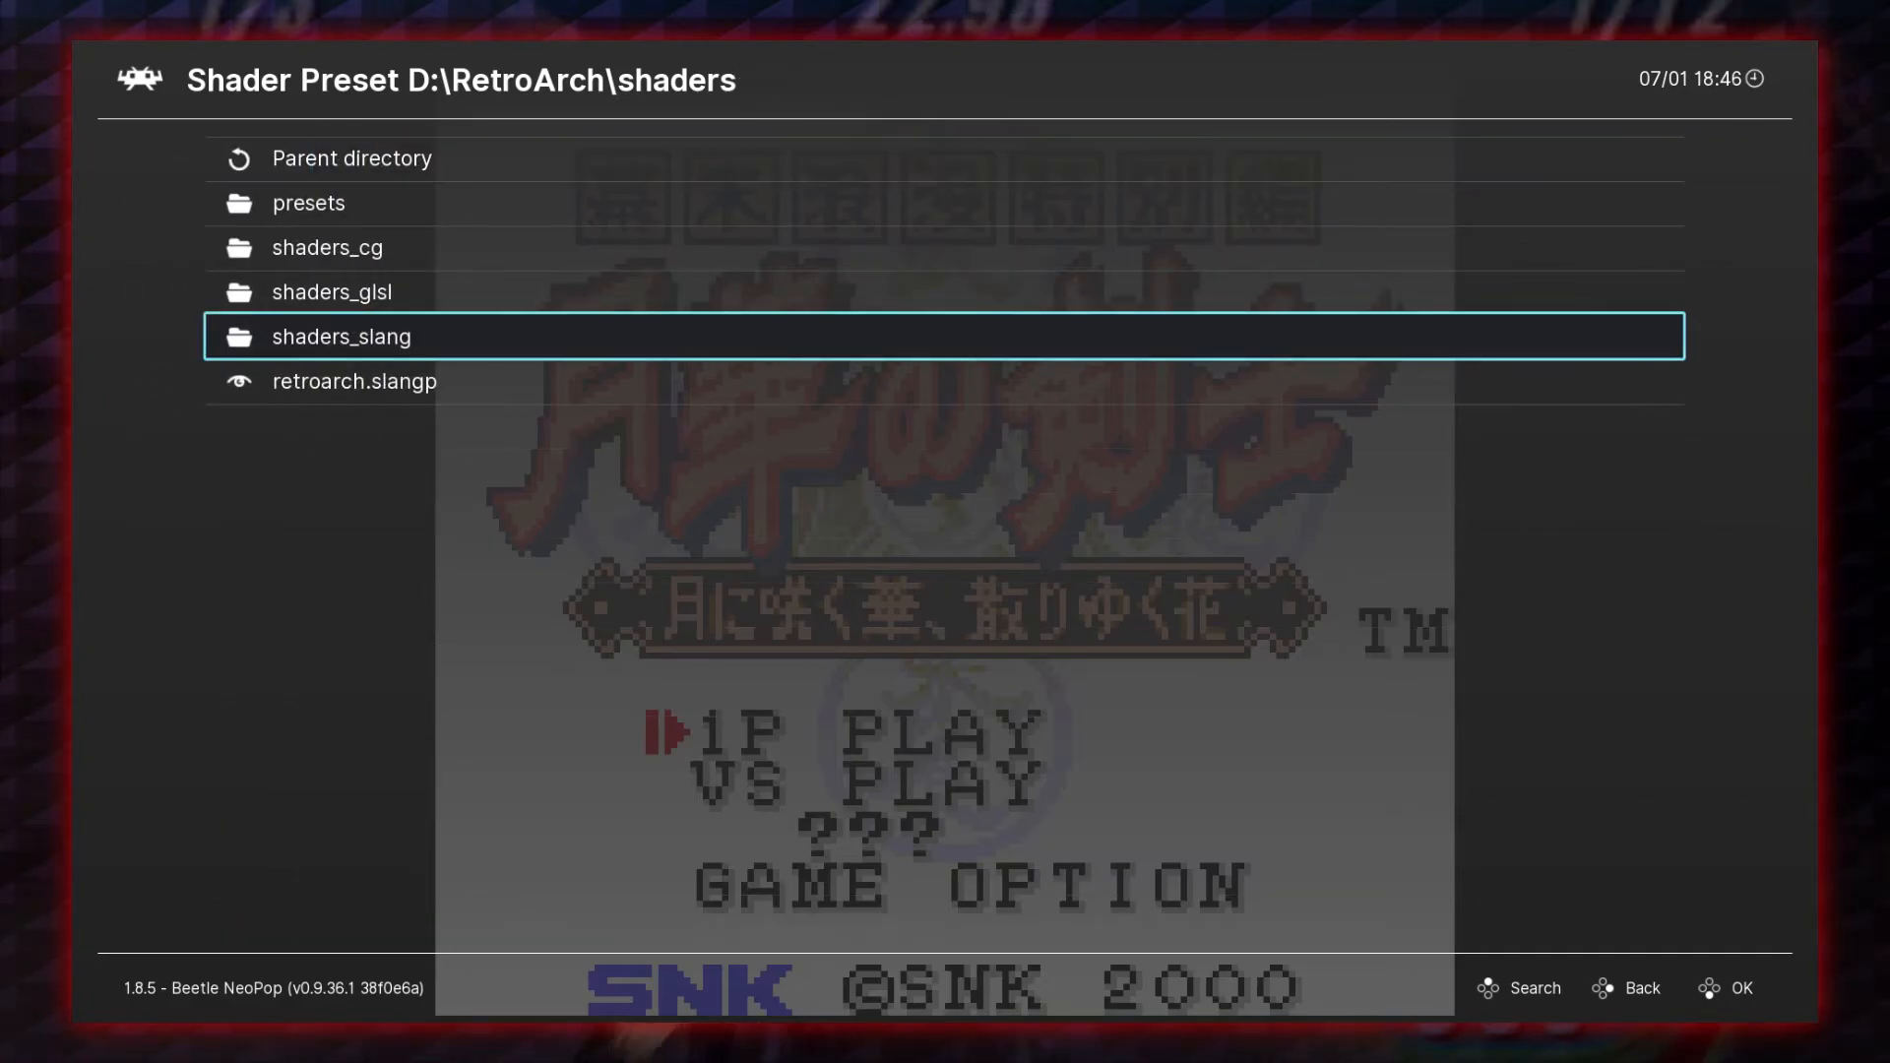
Reopen shaders_slang, look into its border folder, and return to the shaders_slang list.
key("Up")
key("Up")
key("Down")
key("Down")
key("Return")
key("Down")
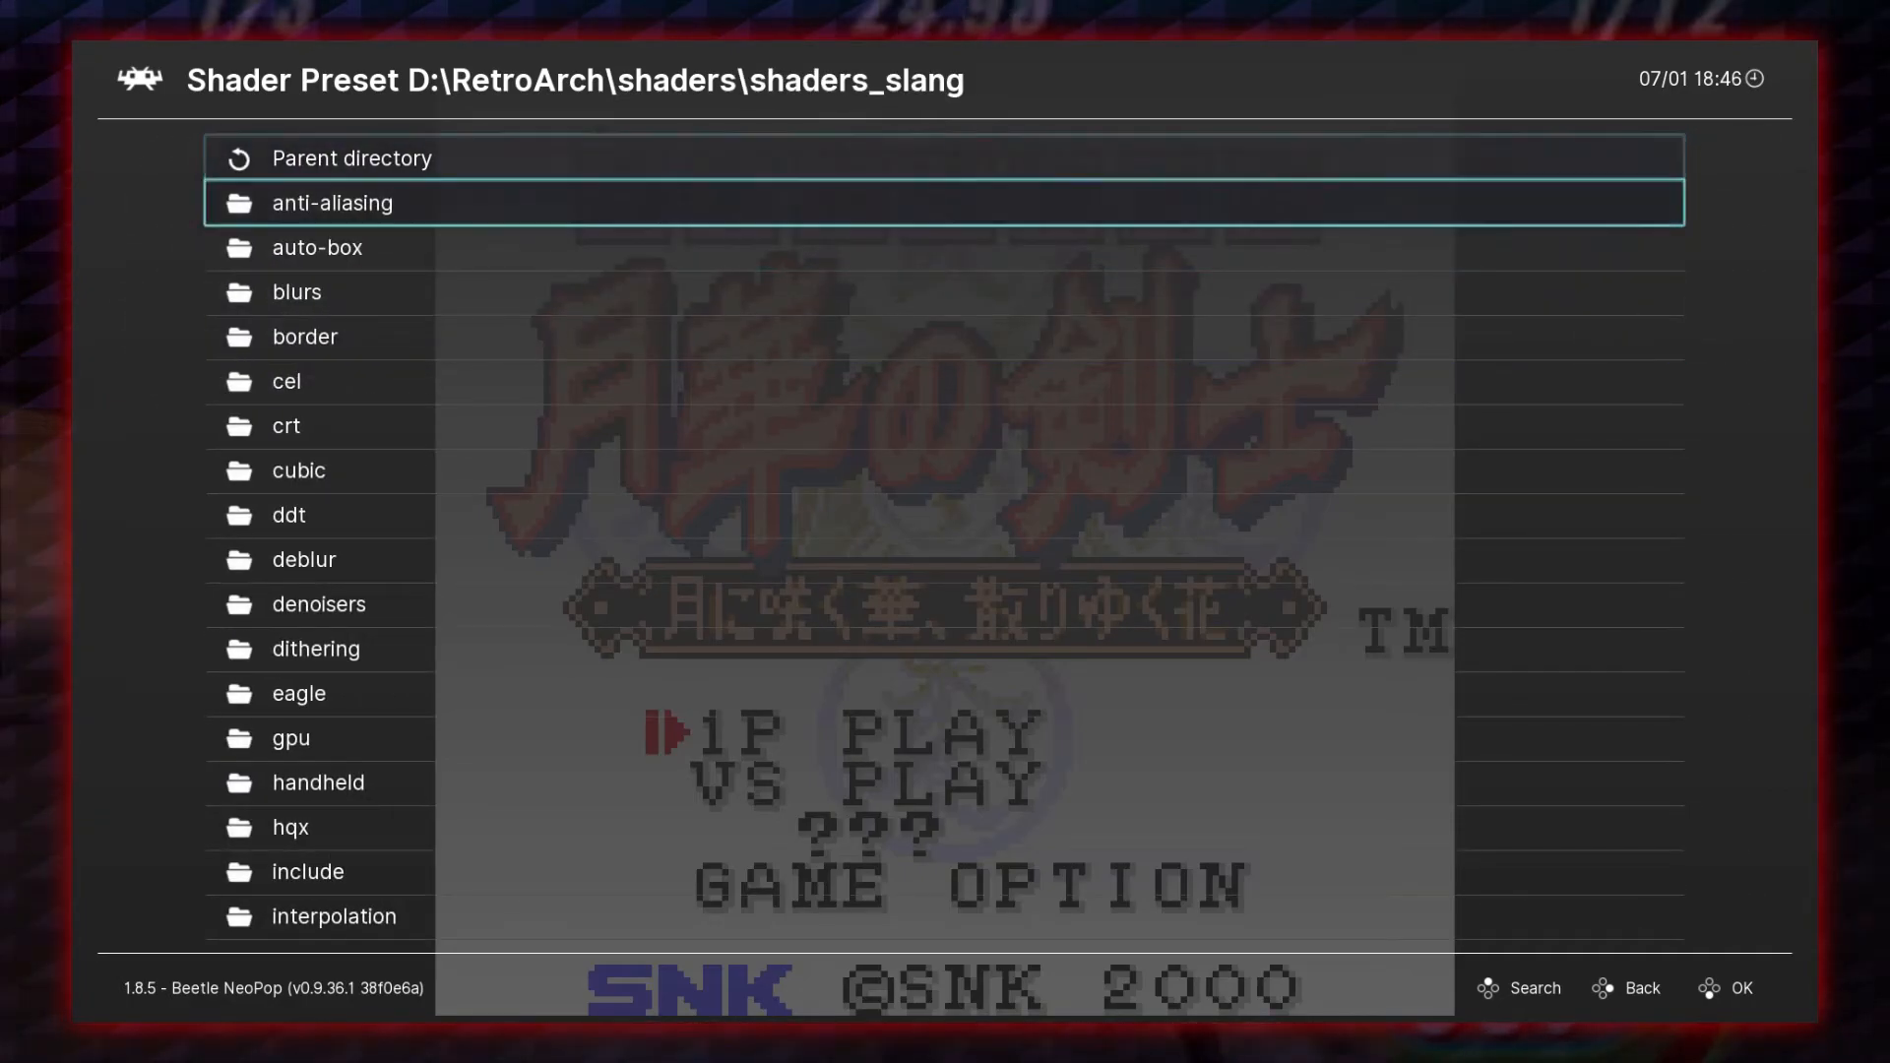
key("Down")
key("Down")
key("Down")
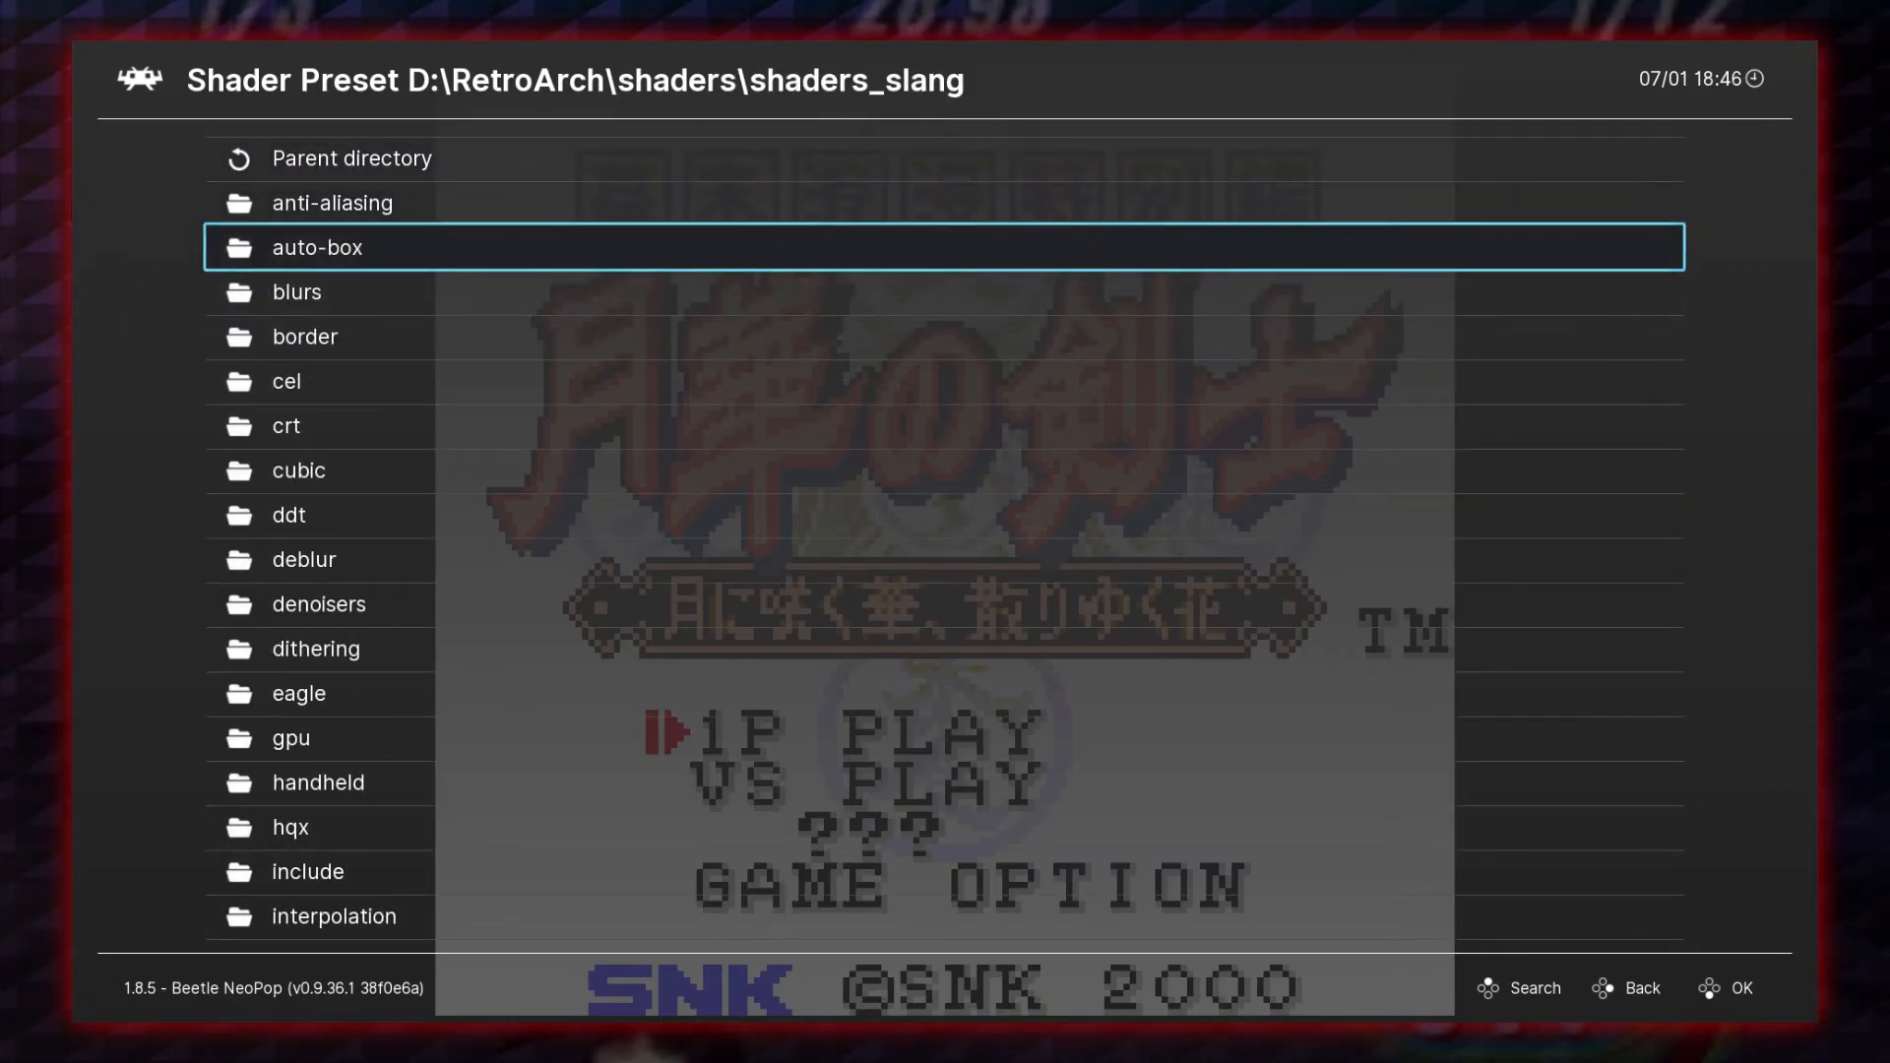
key("Return")
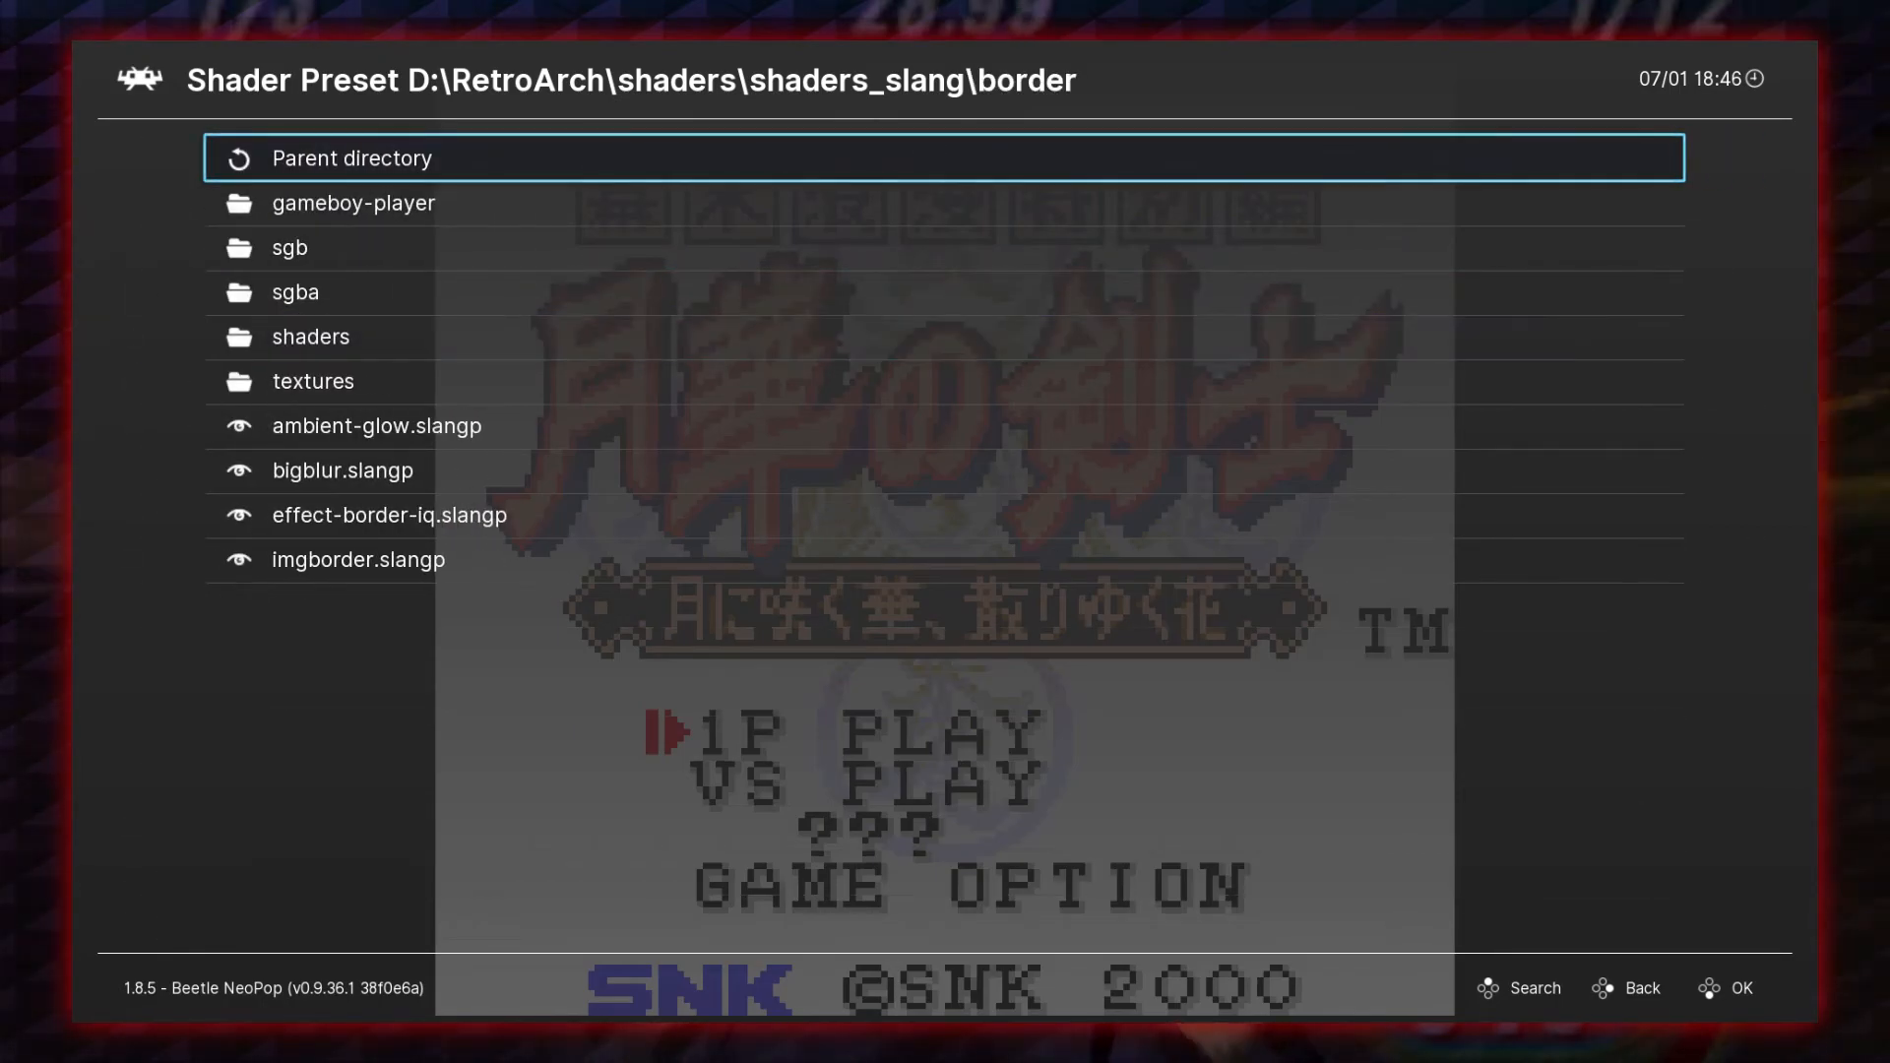
key("Return")
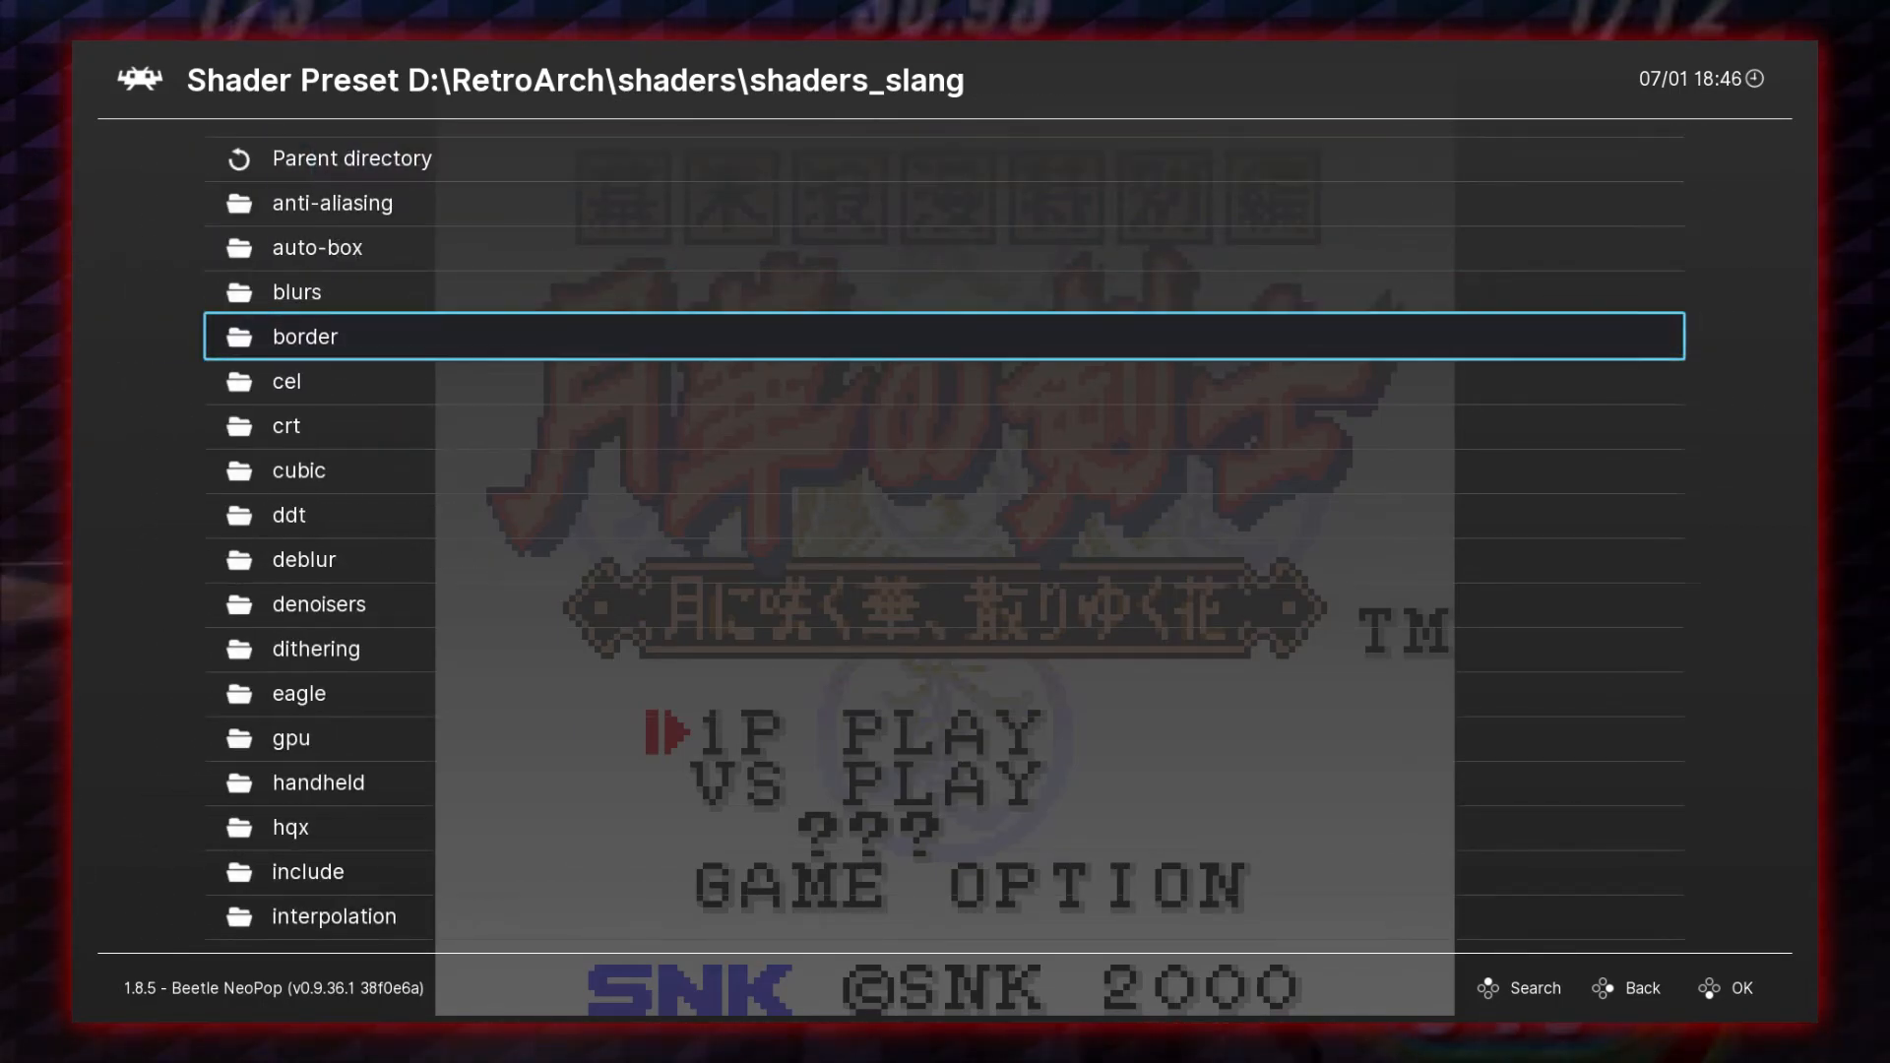
Open the crt folder inside shaders_slang.
key("Down")
key("Down")
key("Return")
Load the crt-guest-dr-venom.slangp shader preset from the crt folder.
key("Up")
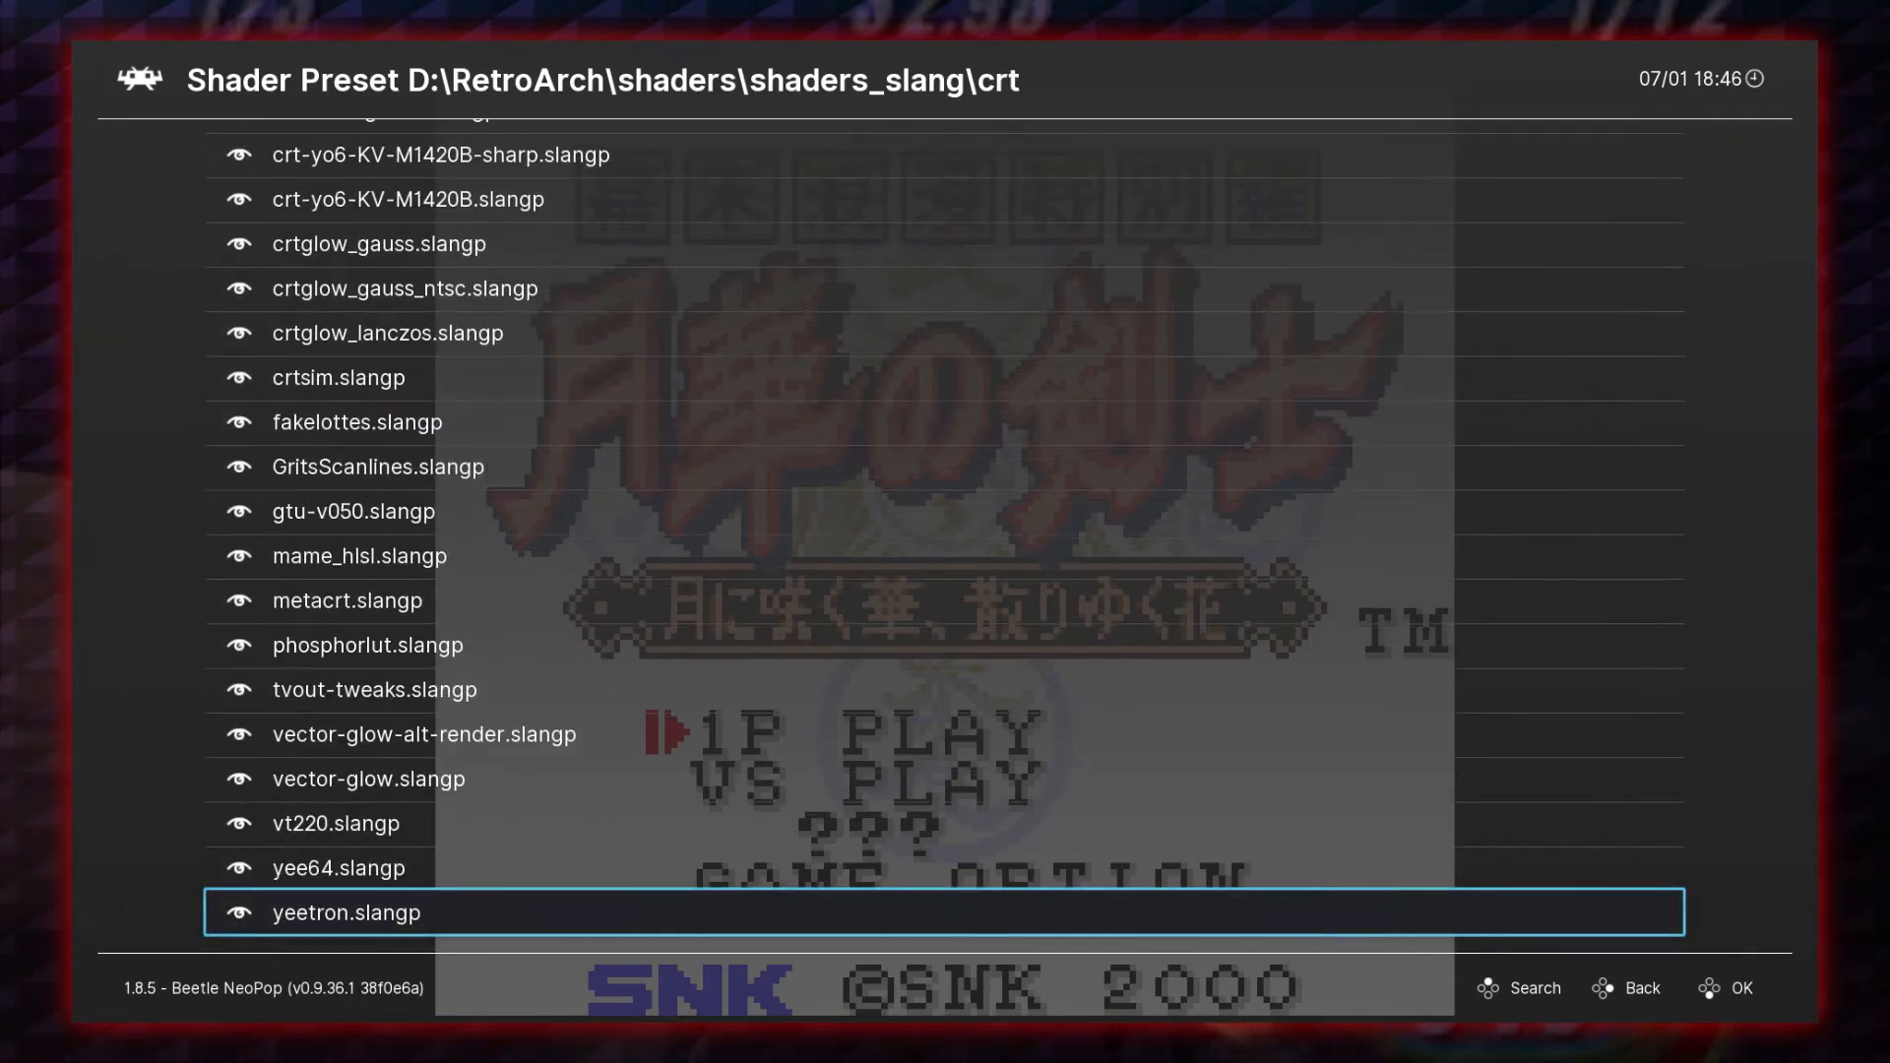
key("Down")
key("Down")
key("Down")
key("Down")
key("Down")
key("Down")
key("Down")
key("Down")
key("Down")
key("Down")
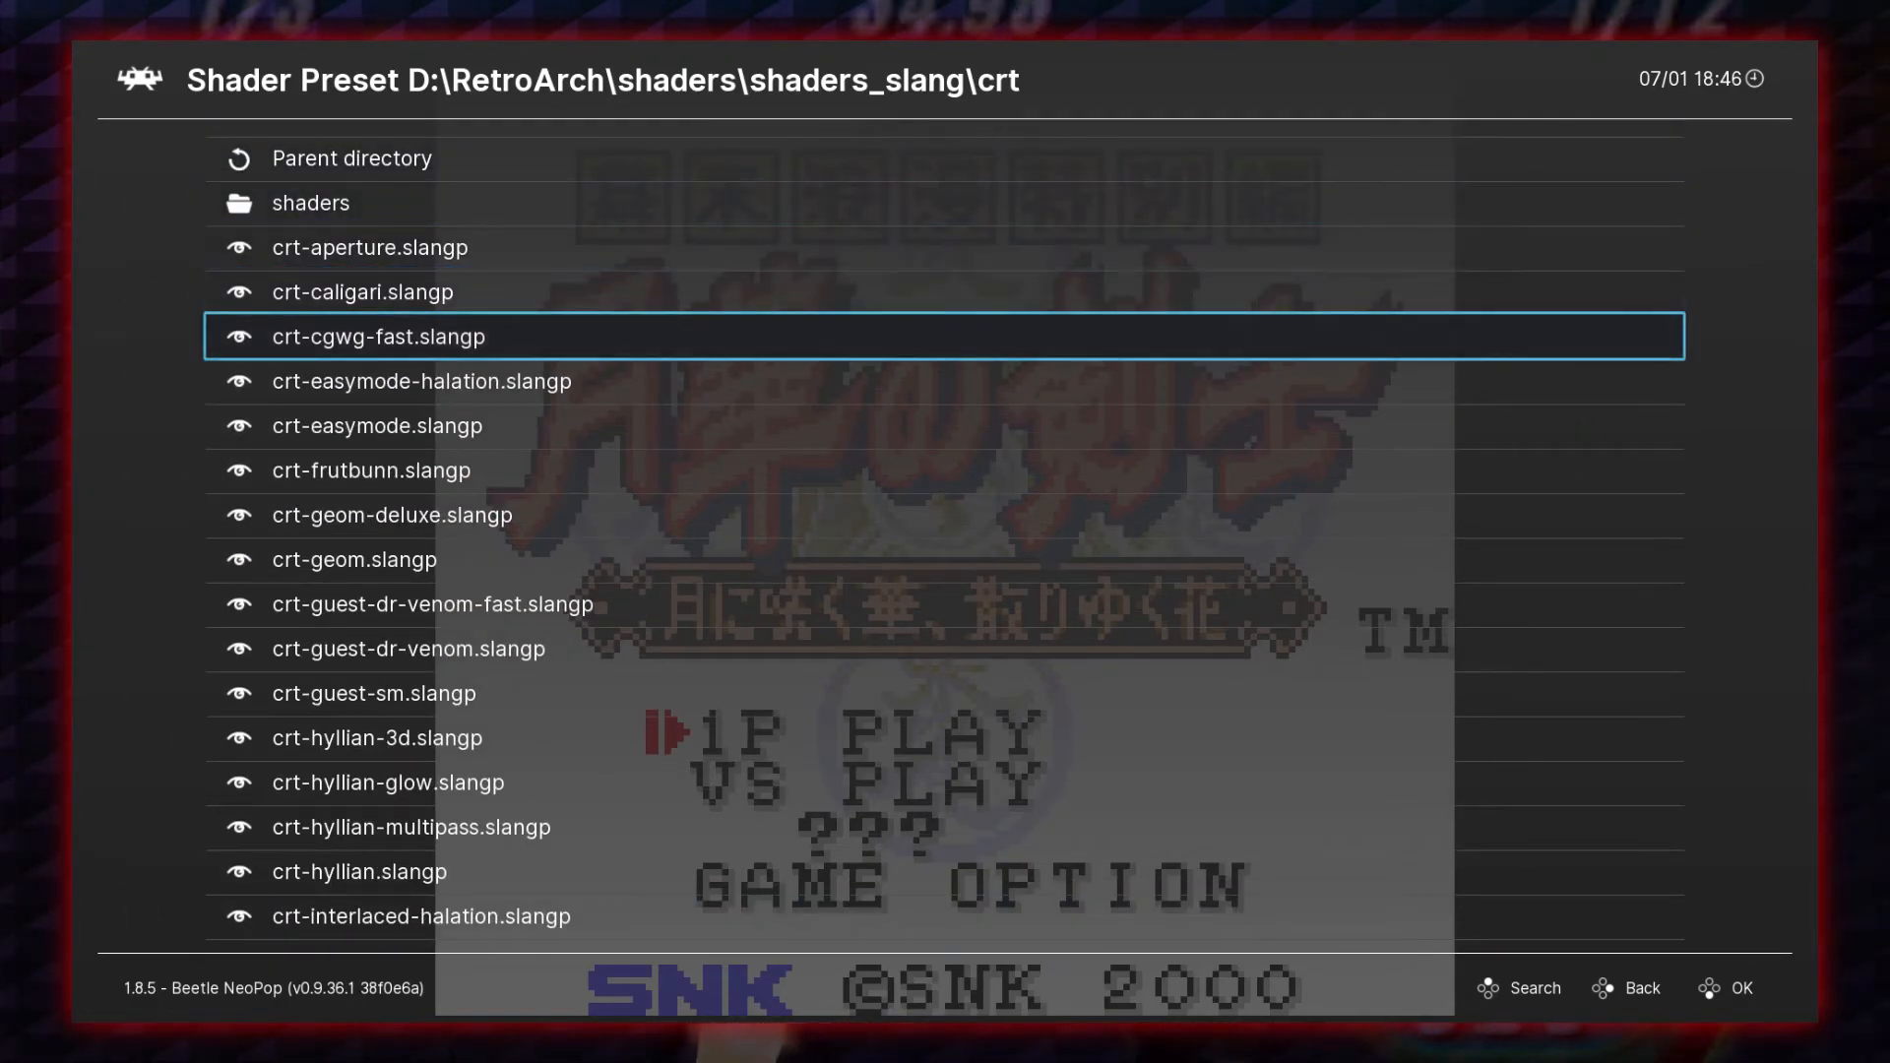
key("Down")
key("Down")
key("Return")
Leave the Shaders settings and return to the running game to view the CRT shader's effect.
key("BackSpace")
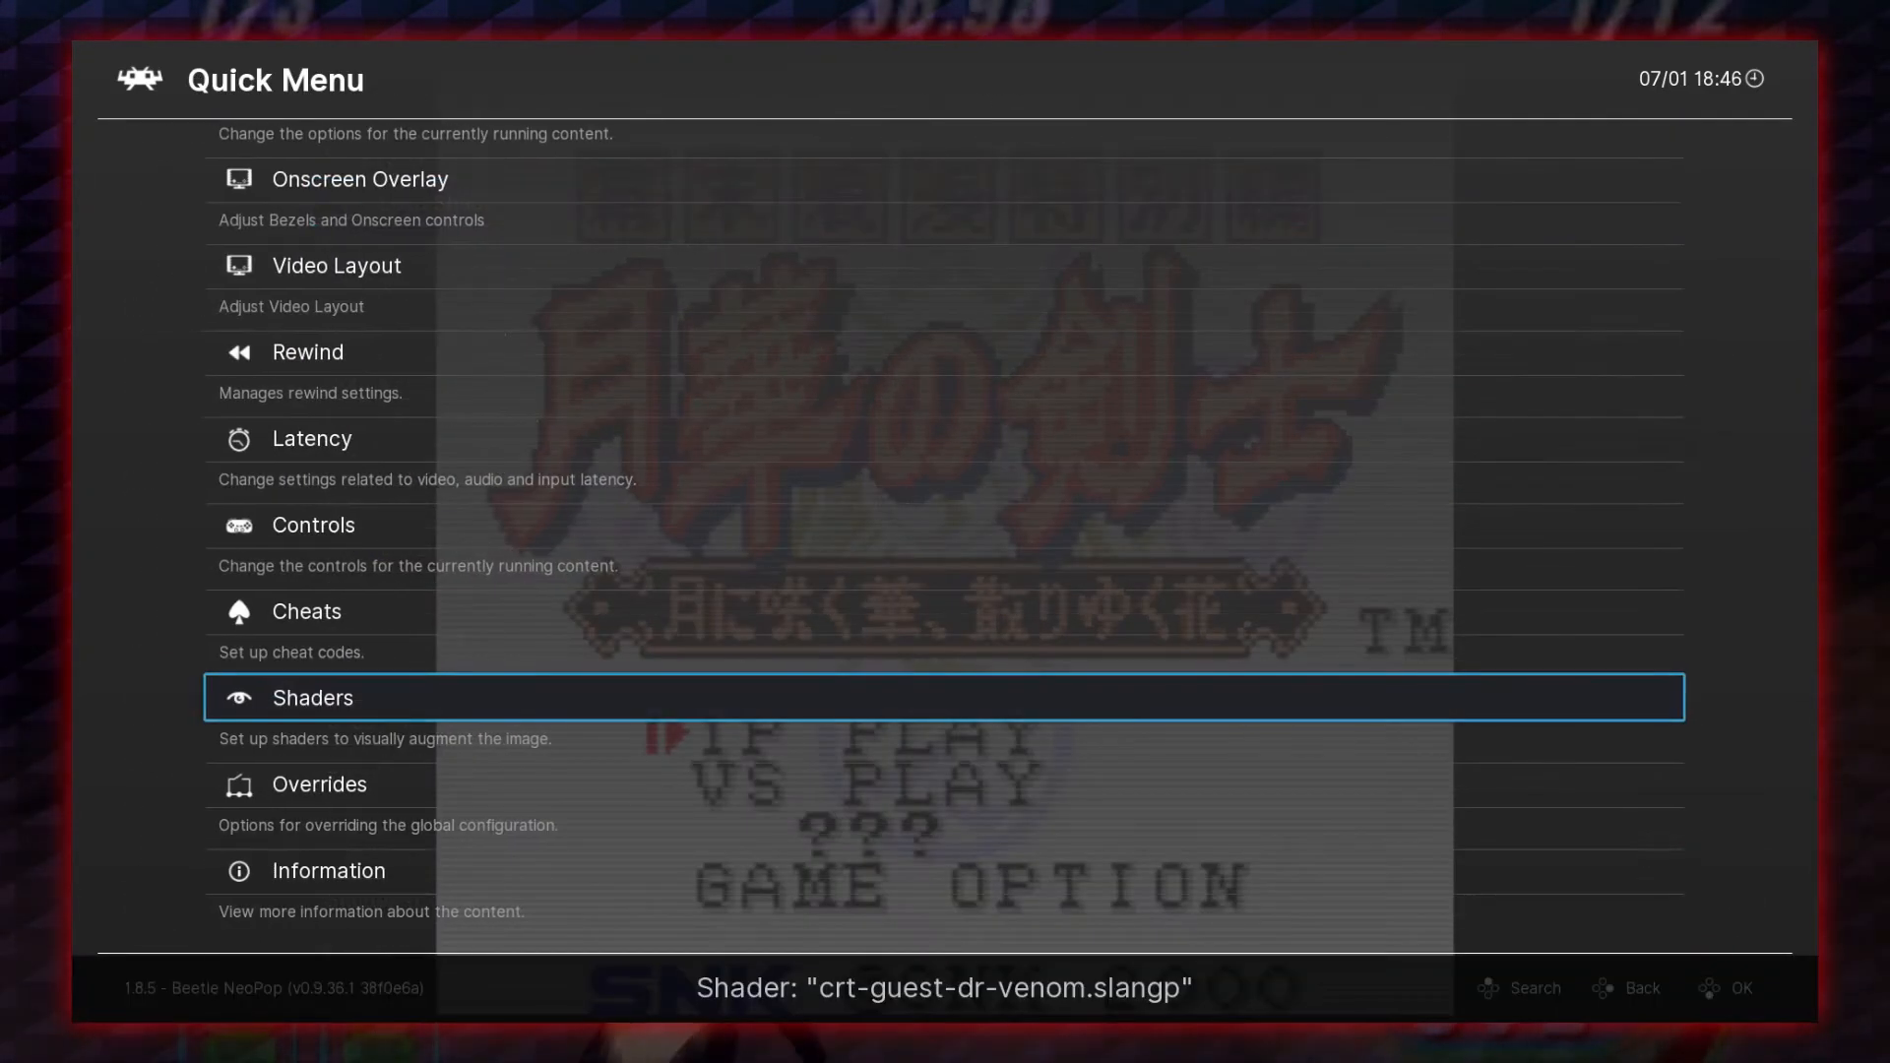
key("BackSpace")
key("Right")
key("F1")
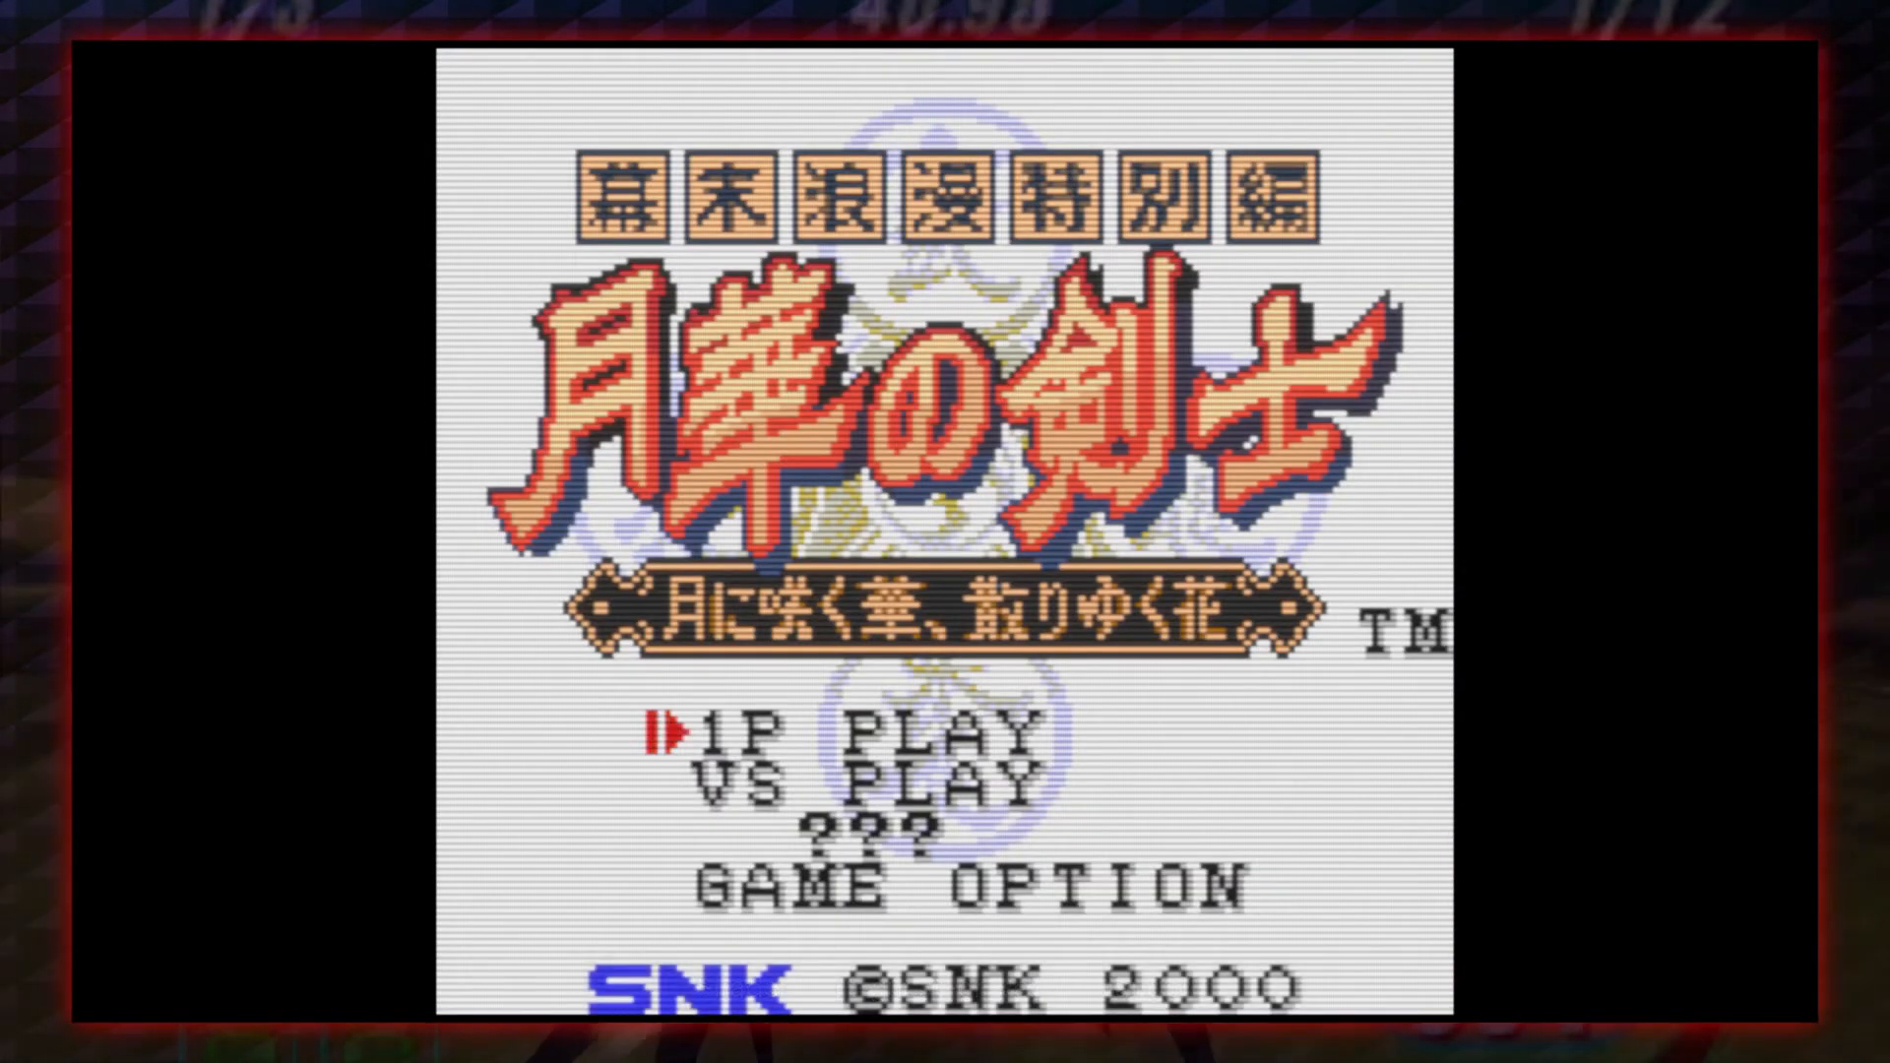
Reopen the Quick Menu's Shaders settings and start loading another preset from the shaders_slang folder.
key("F1")
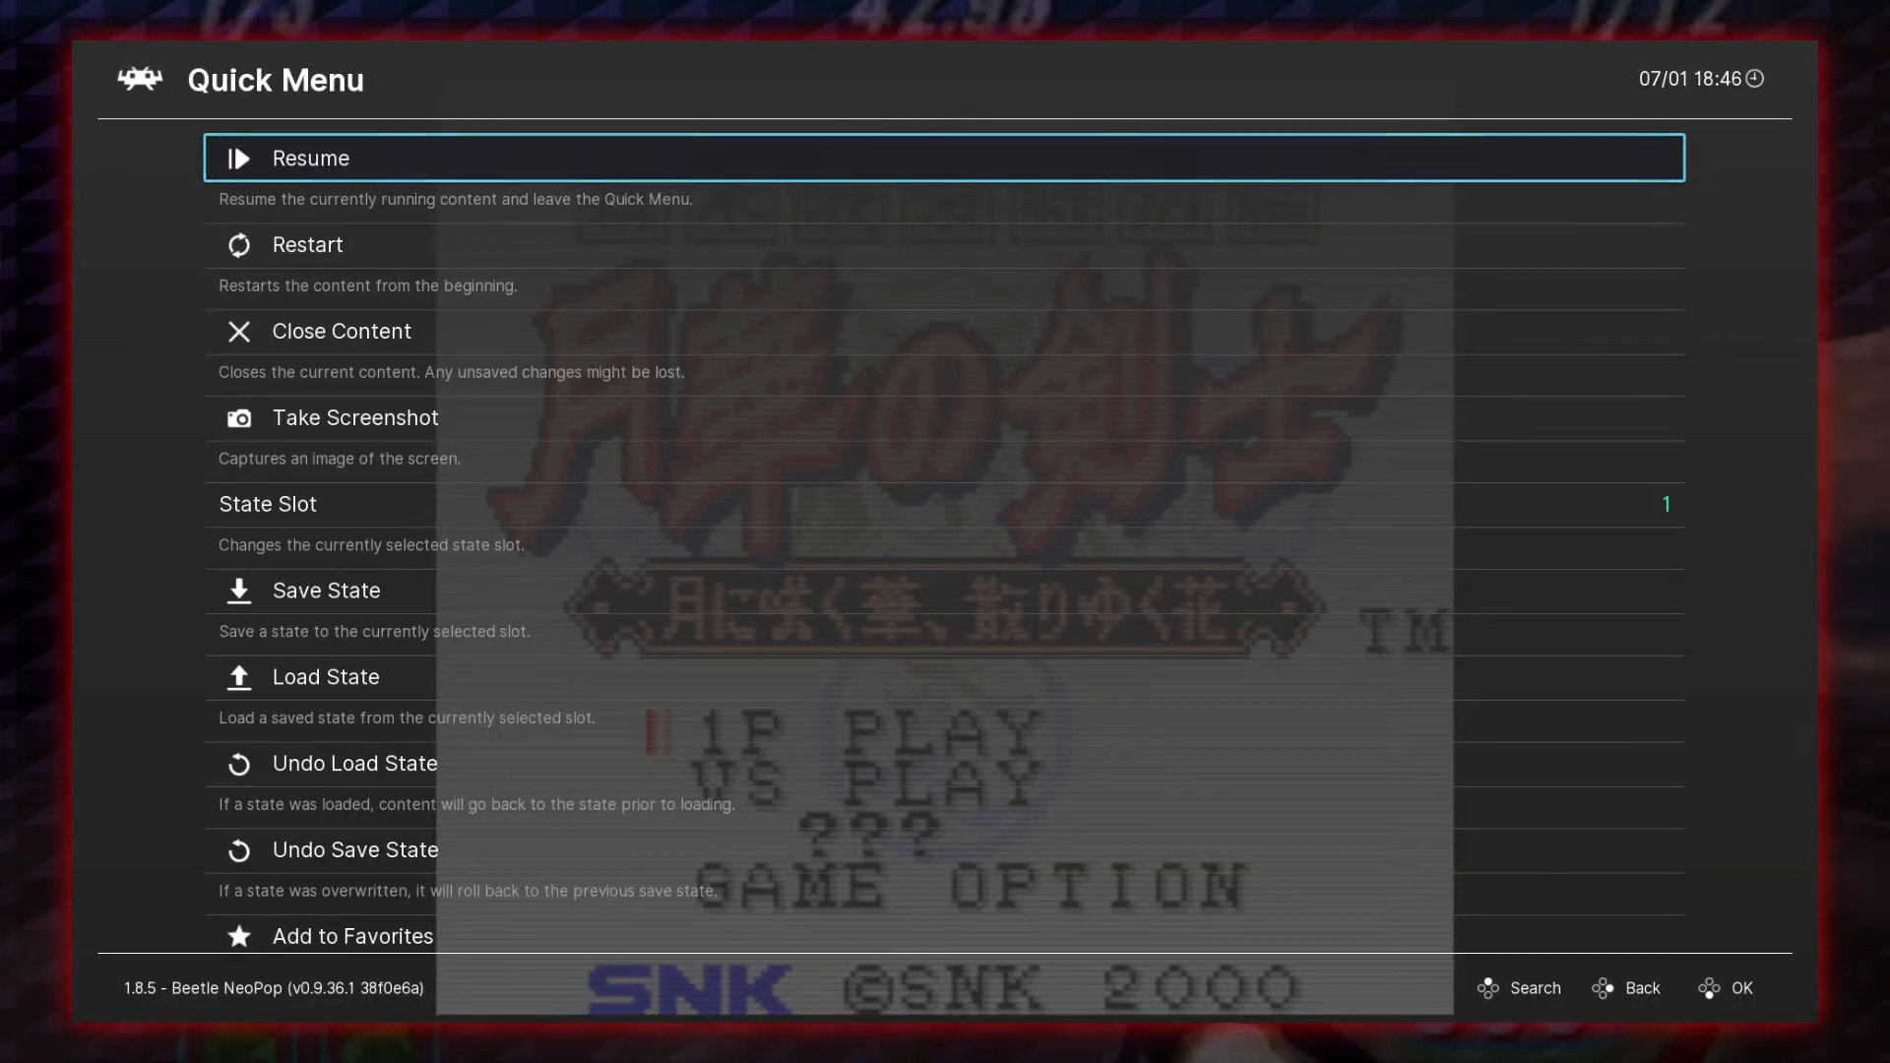
key("Up")
key("Up")
key("Up")
key("Return")
key("Down")
key("Return")
key("Down")
key("Down")
key("Down")
key("Down")
key("Return")
Open the eagle folder and load the supereagle.slangp shader preset.
key("Down")
key("Down")
key("Down")
key("Down")
key("Down")
key("Down")
key("Down")
key("Down")
key("Down")
key("Down")
key("Down")
key("Down")
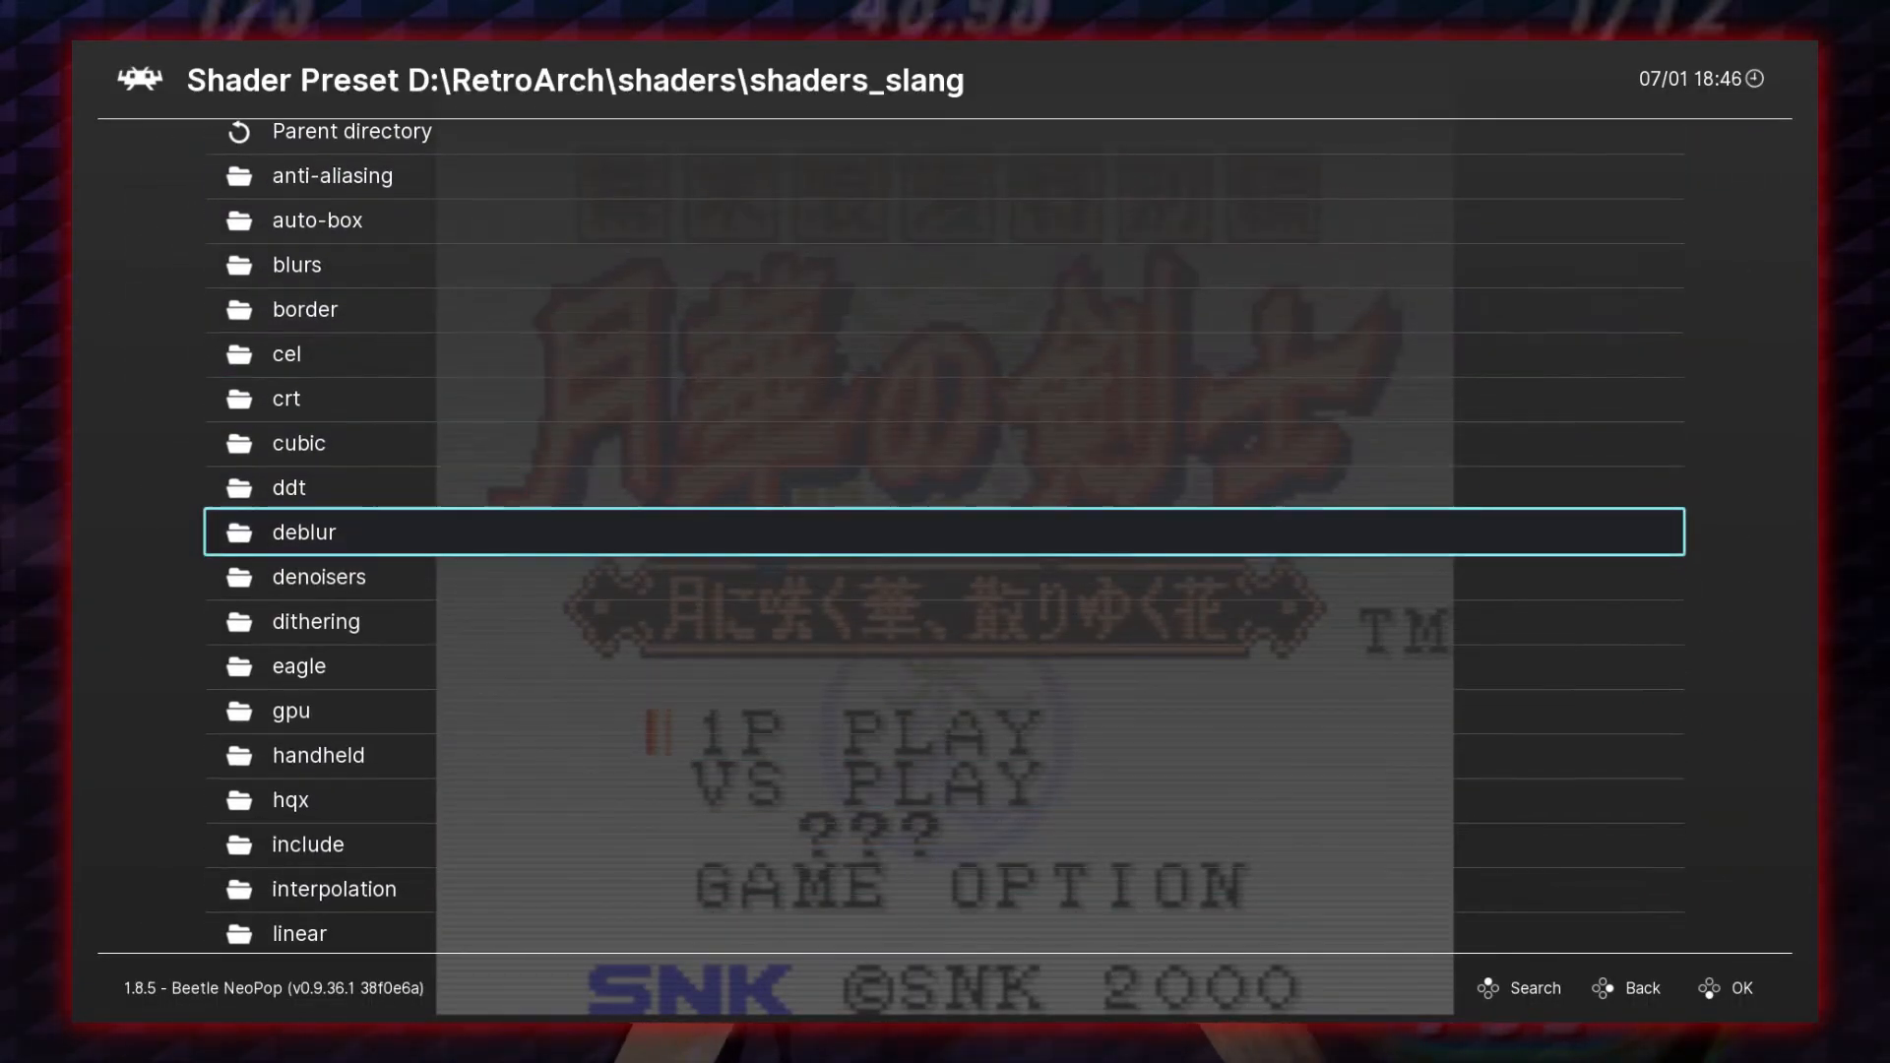
key("Return")
key("Down")
key("Down")
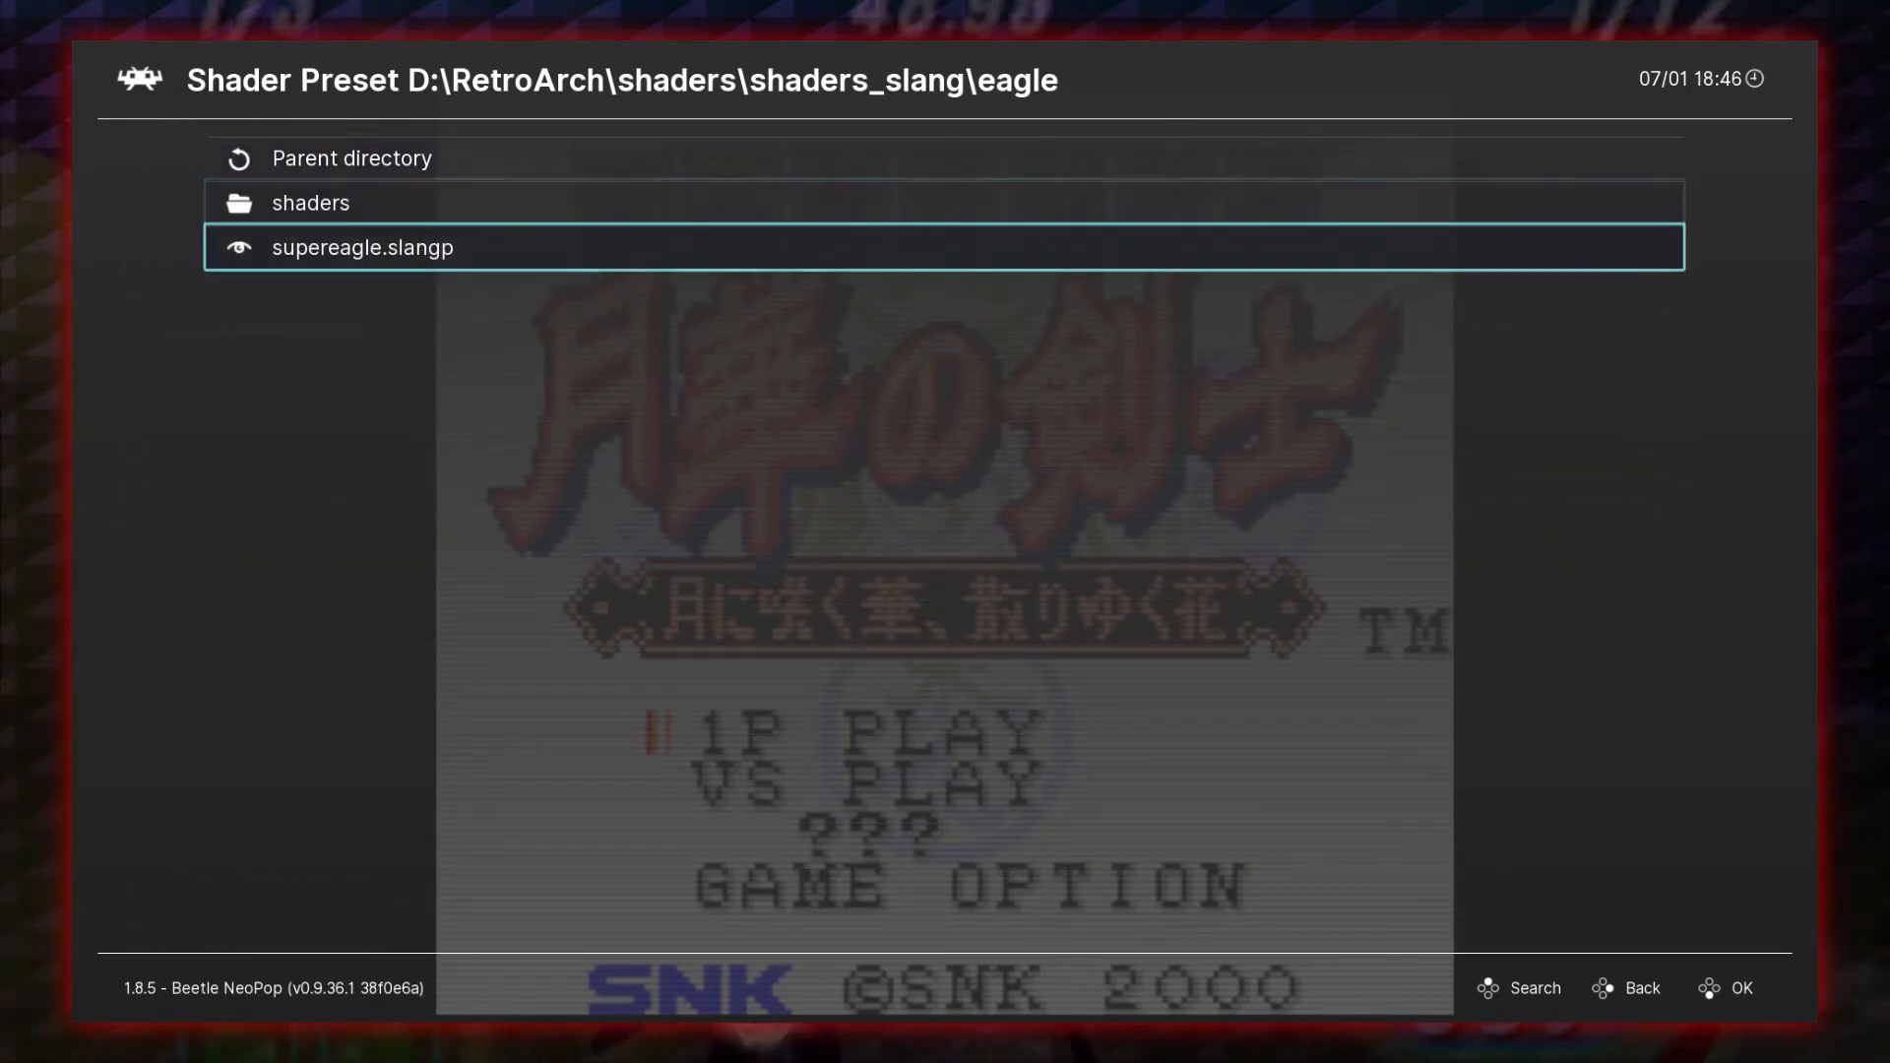
key("Return")
Return to the running game to view the supereagle shader's effect.
key("BackSpace")
key("BackSpace")
key("F1")
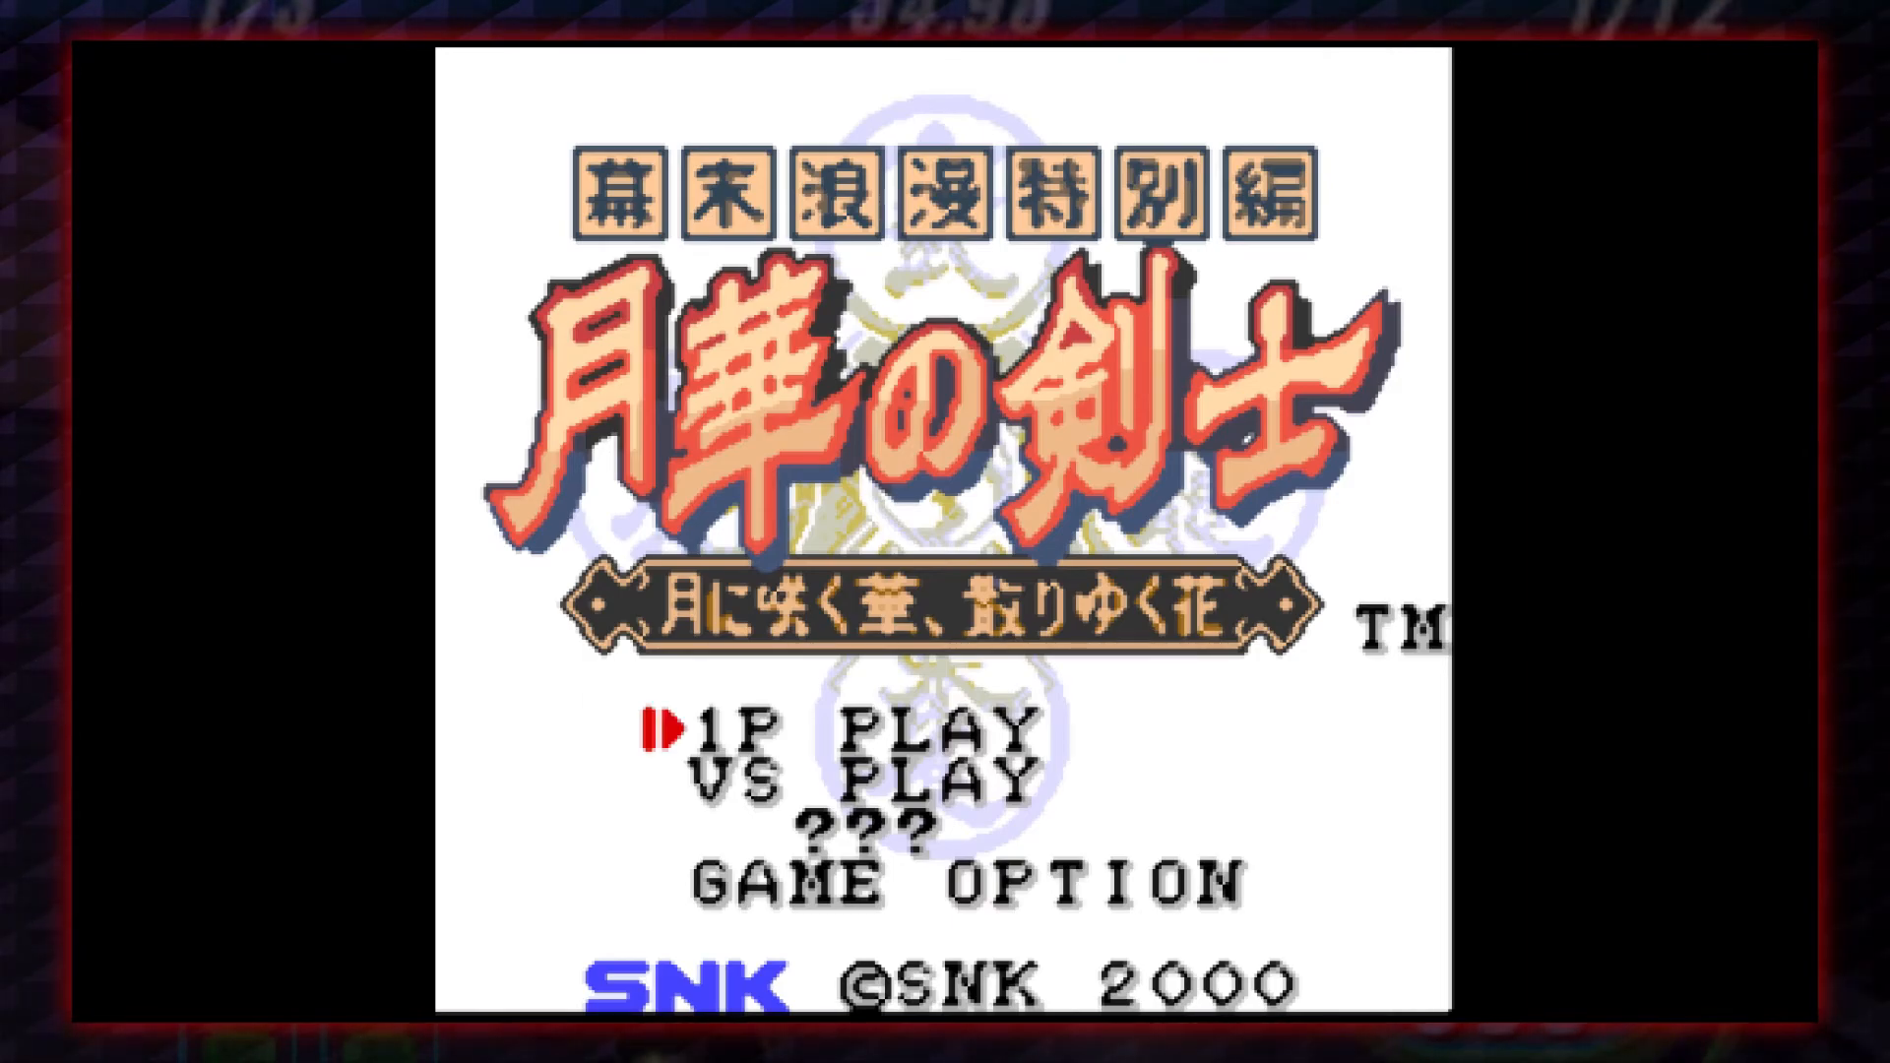
Go back to the Shaders settings and open the shaders_slang folder for loading a preset.
key("F1")
key("Up")
key("Up")
key("Up")
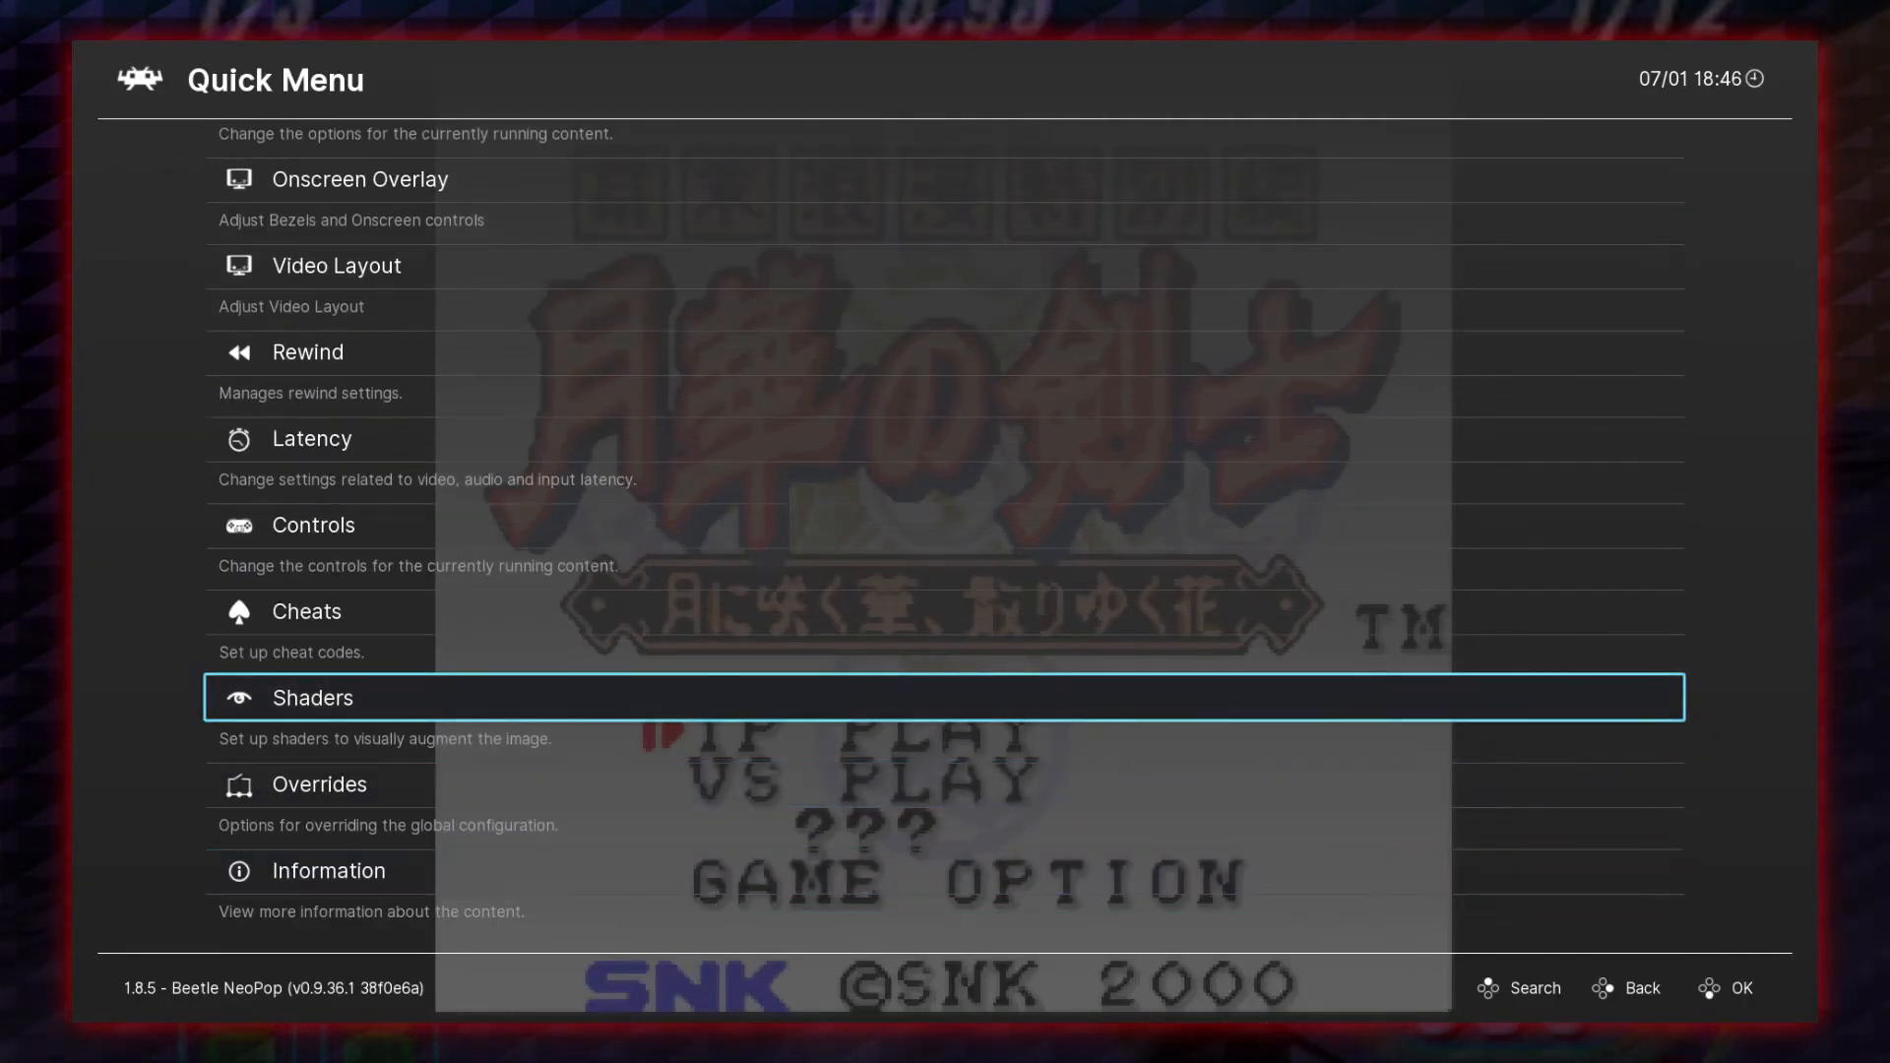
key("Return")
key("Down")
key("Return")
key("Down")
key("Down")
key("Down")
key("Down")
key("Return")
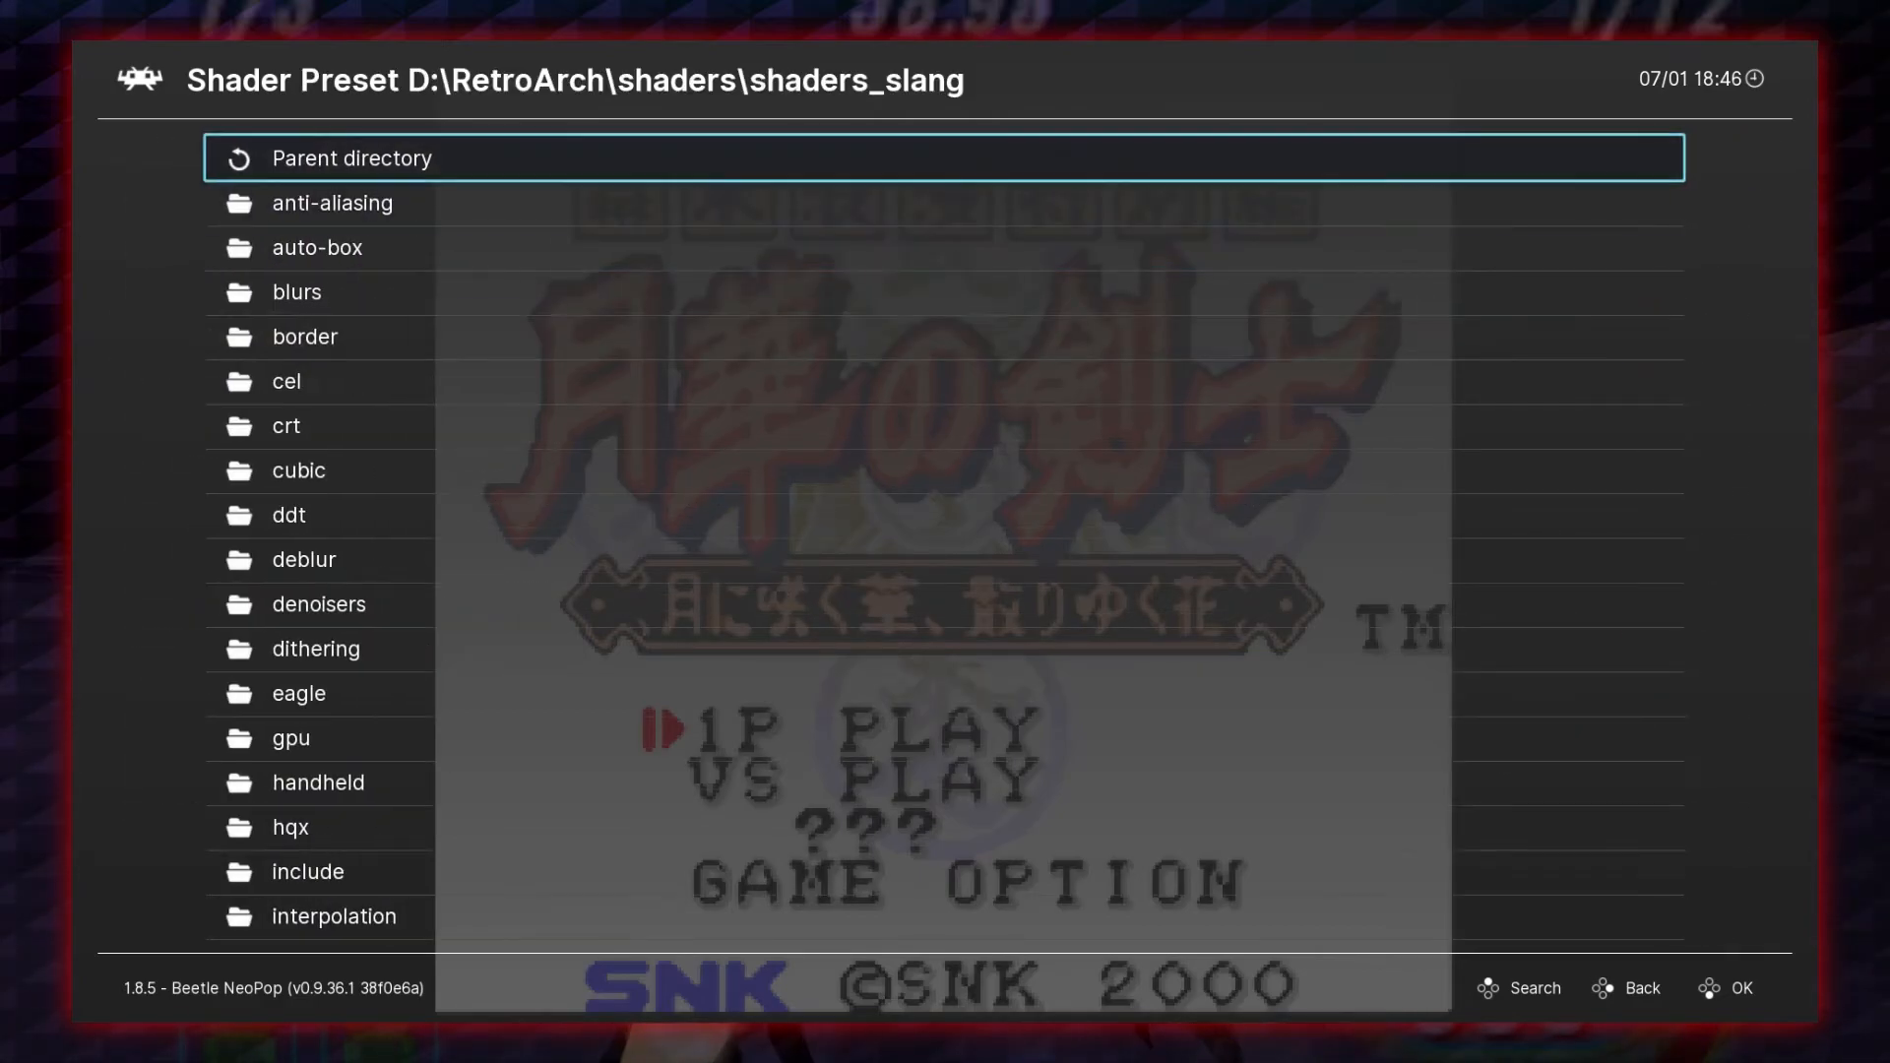
Open the handheld folder inside shaders_slang.
key("Down")
key("Down")
key("Down")
key("Down")
key("Down")
key("Down")
key("Down")
key("Down")
key("Down")
key("Down")
key("Down")
key("Down")
key("Down")
key("Down")
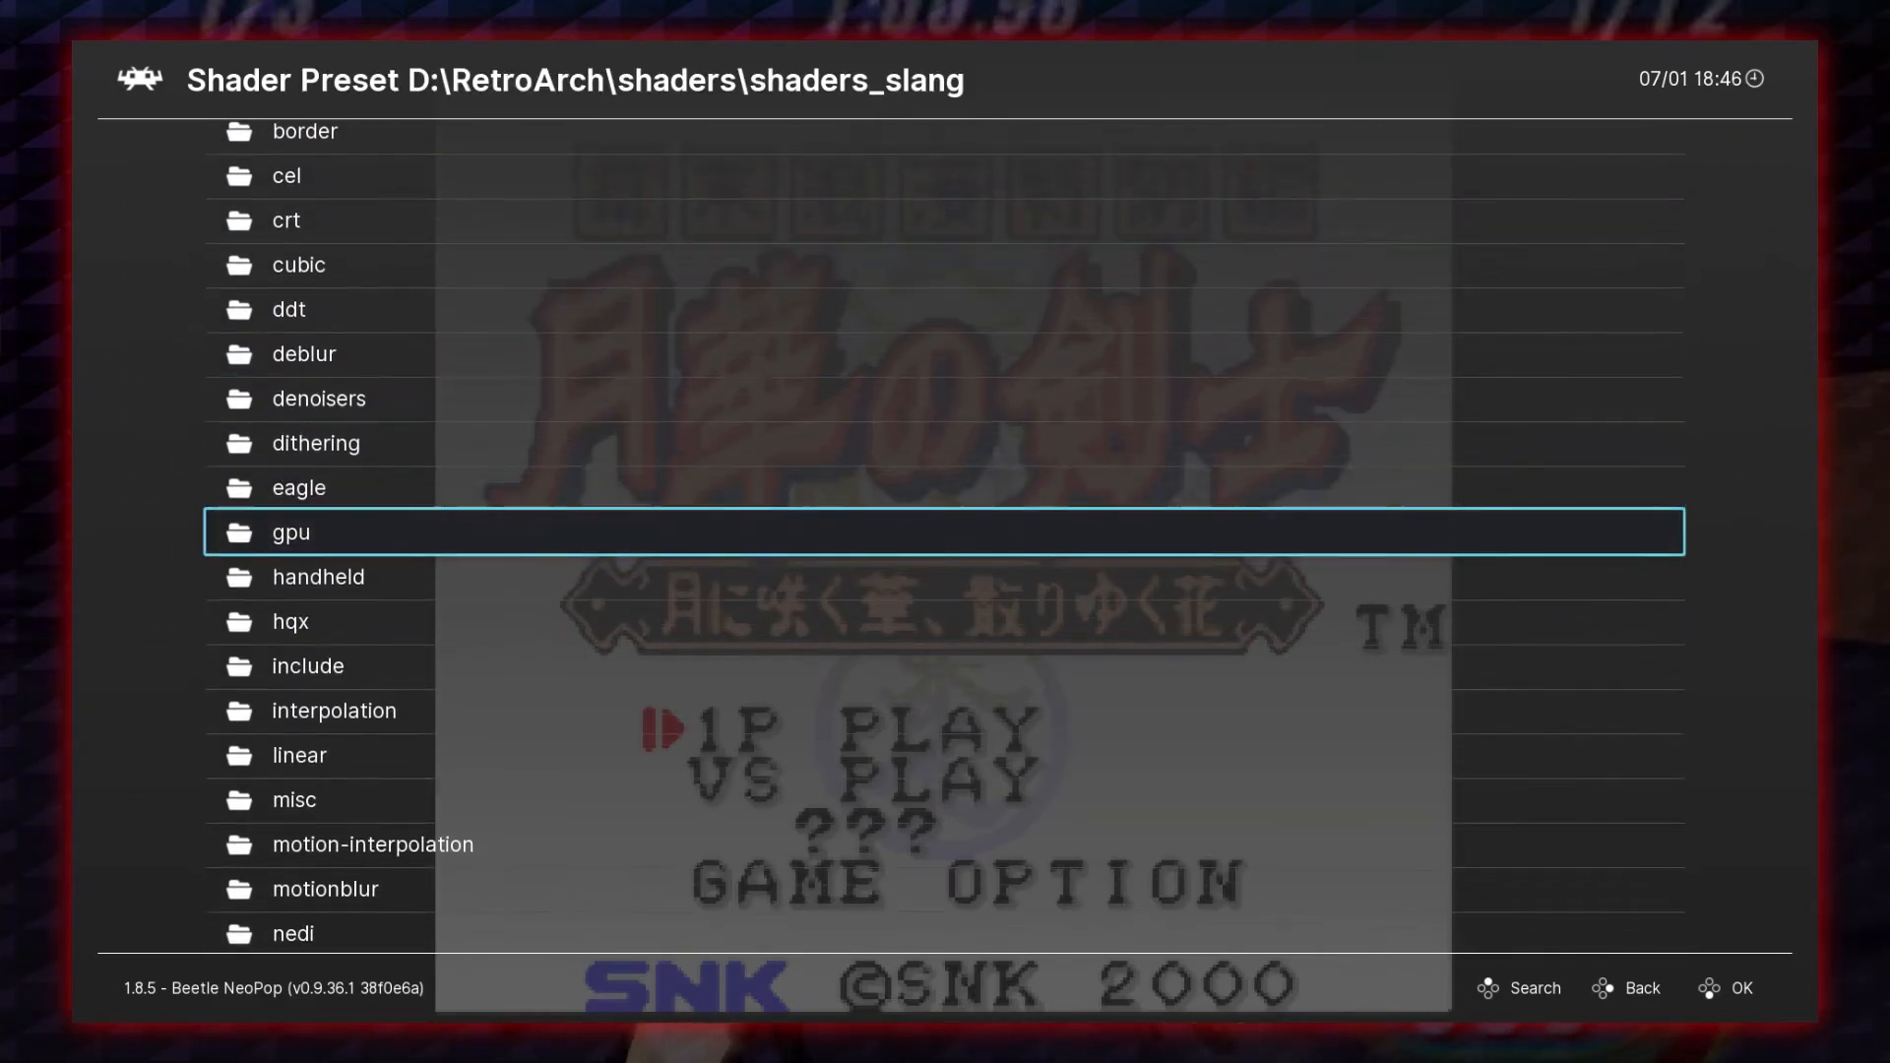
key("Return")
Look through the handheld presets, from the agb001 entries down to the simpletex_lcd variants.
key("Down")
key("Down")
key("Down")
key("Down")
key("Down")
key("Down")
key("Down")
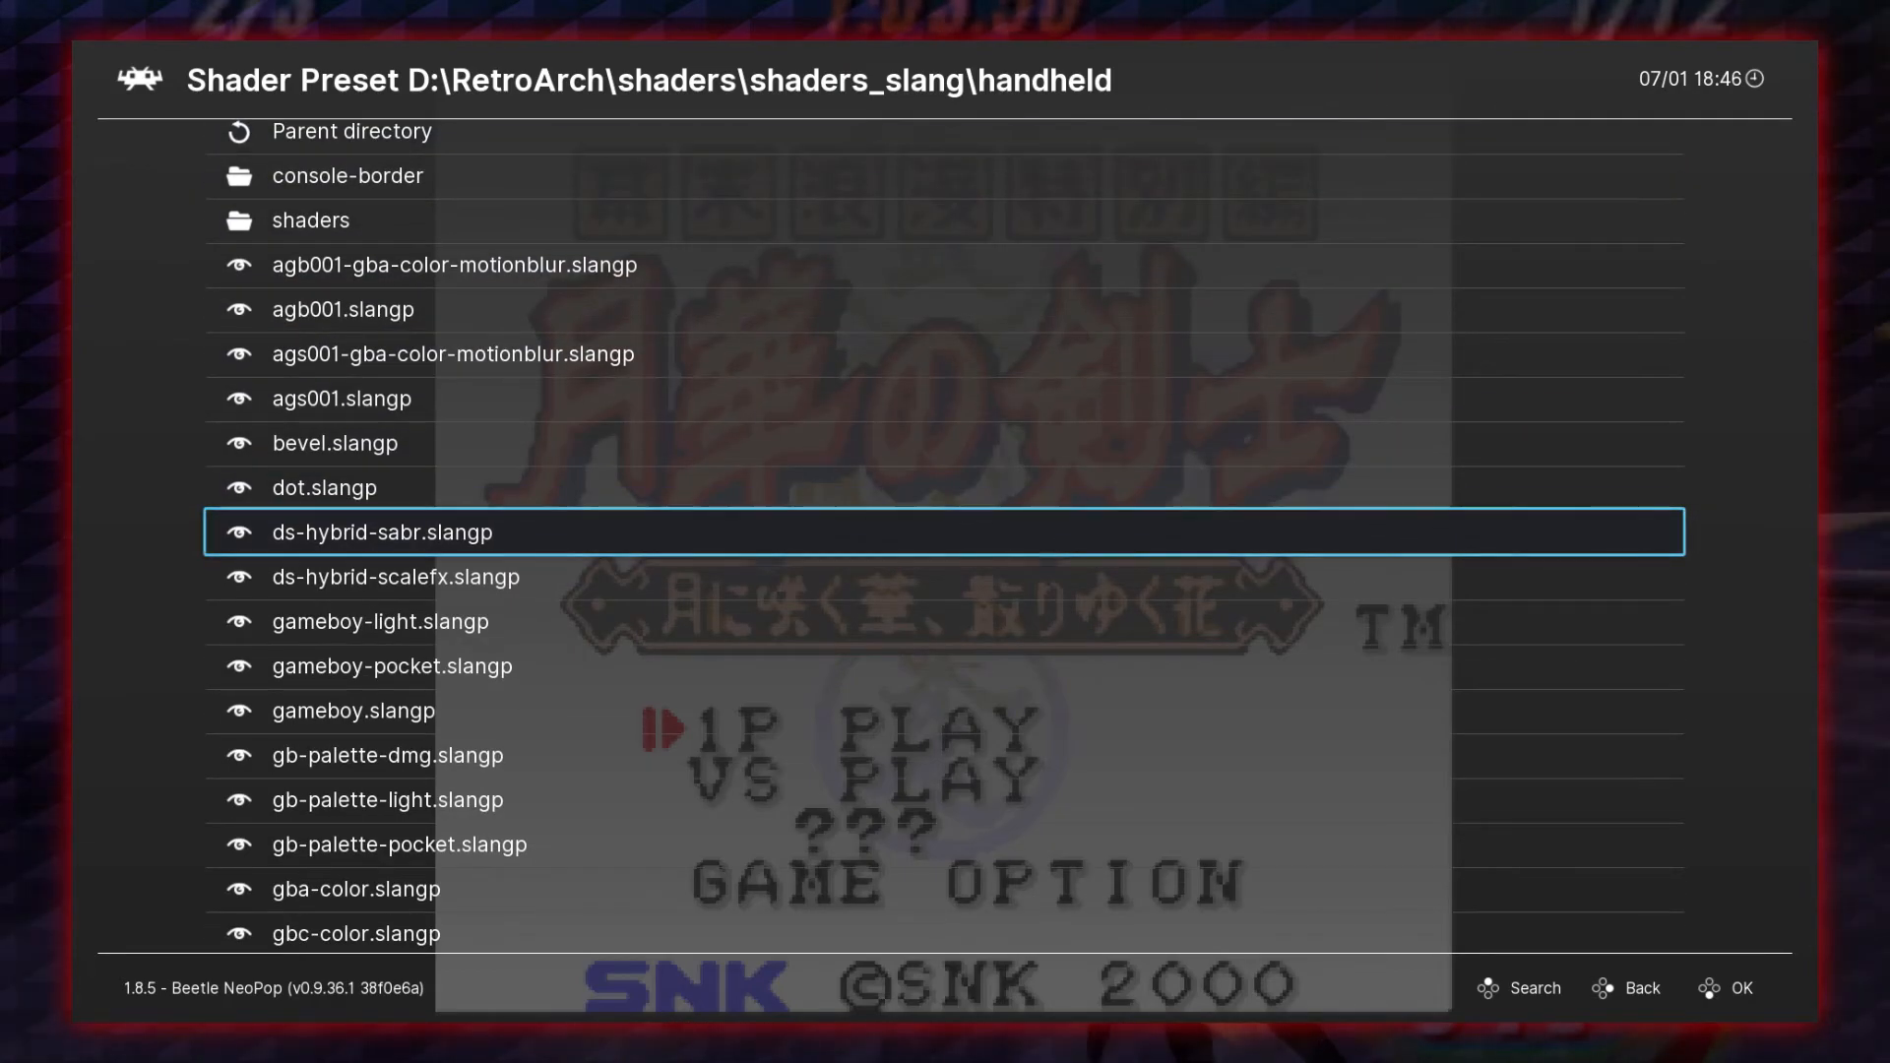
key("Down")
key("Down")
key("Down")
key("Down")
key("Down")
key("Down")
key("Down")
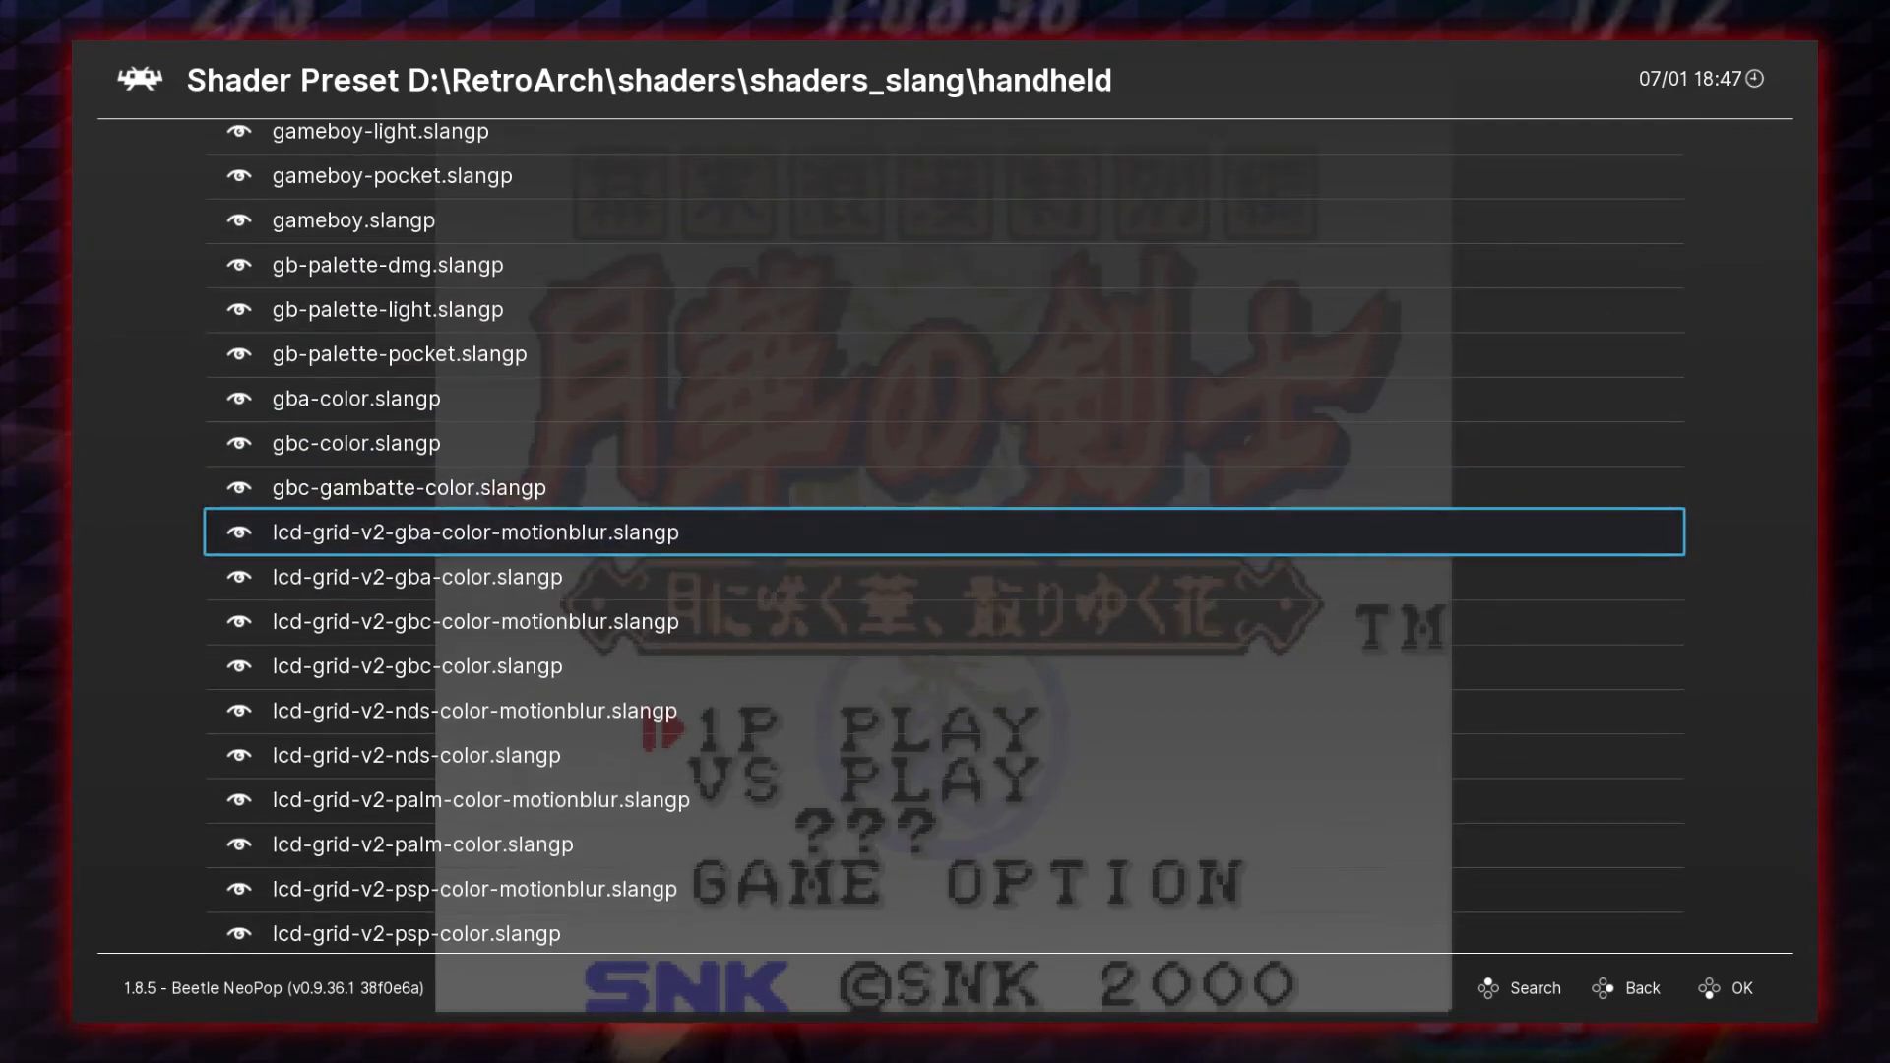
key("Down")
key("Down")
key("Down")
key("Down")
key("Down")
key("Down")
key("Down")
key("Down")
key("Down")
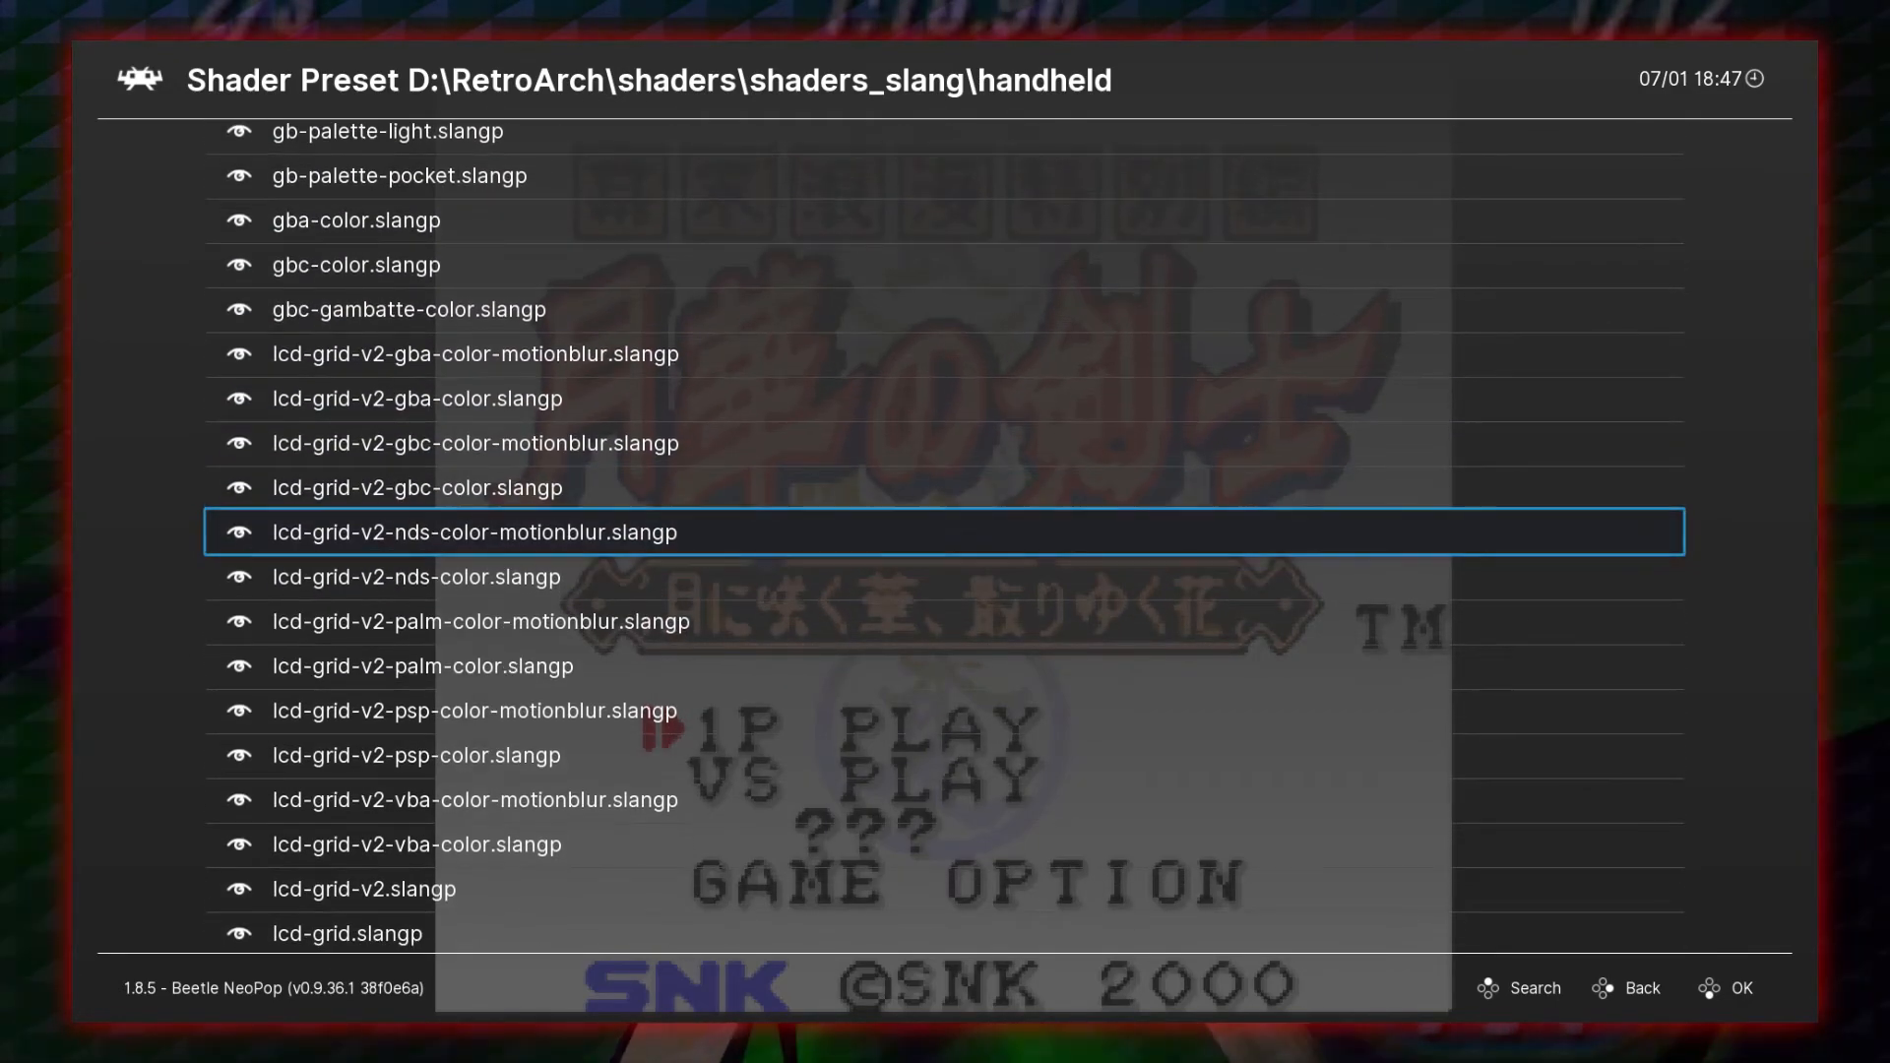
key("Down")
key("Down")
key("Down")
key("Down")
key("Down")
key("Down")
key("Down")
key("Down")
key("Down")
key("Down")
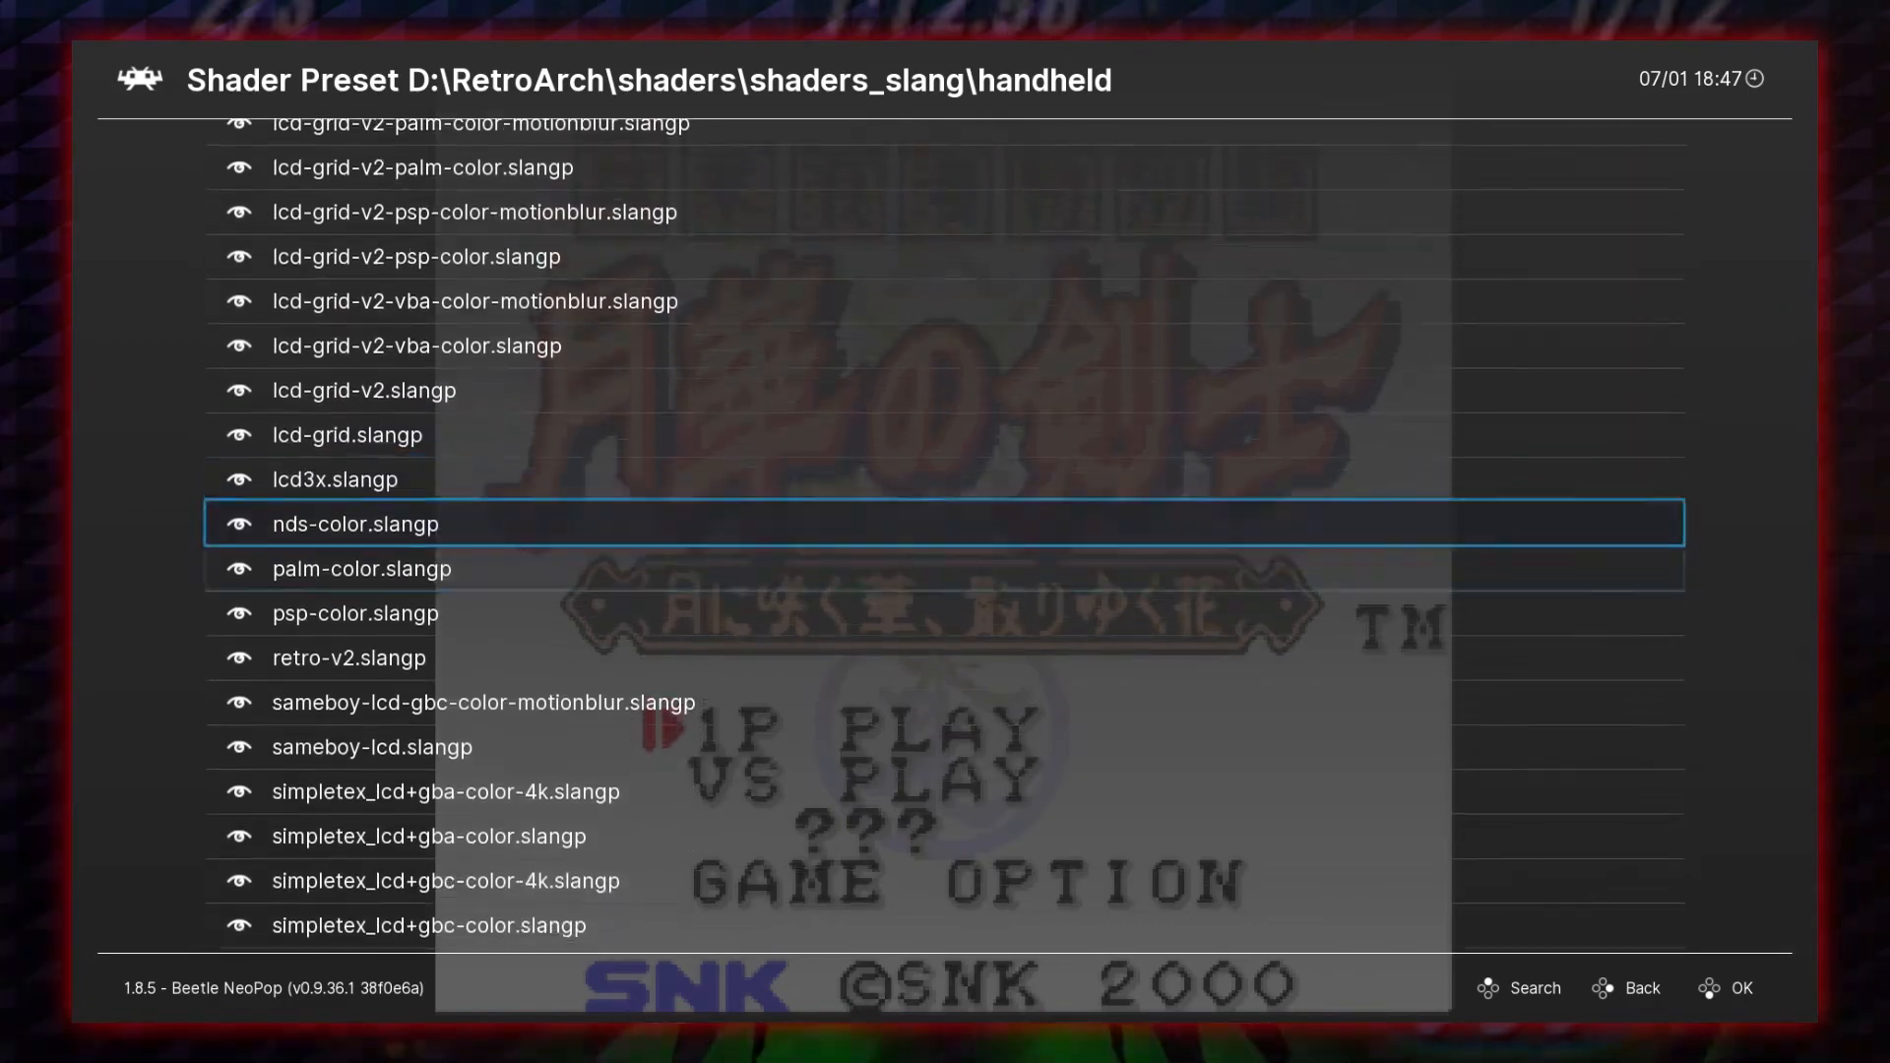
key("Down")
key("Down")
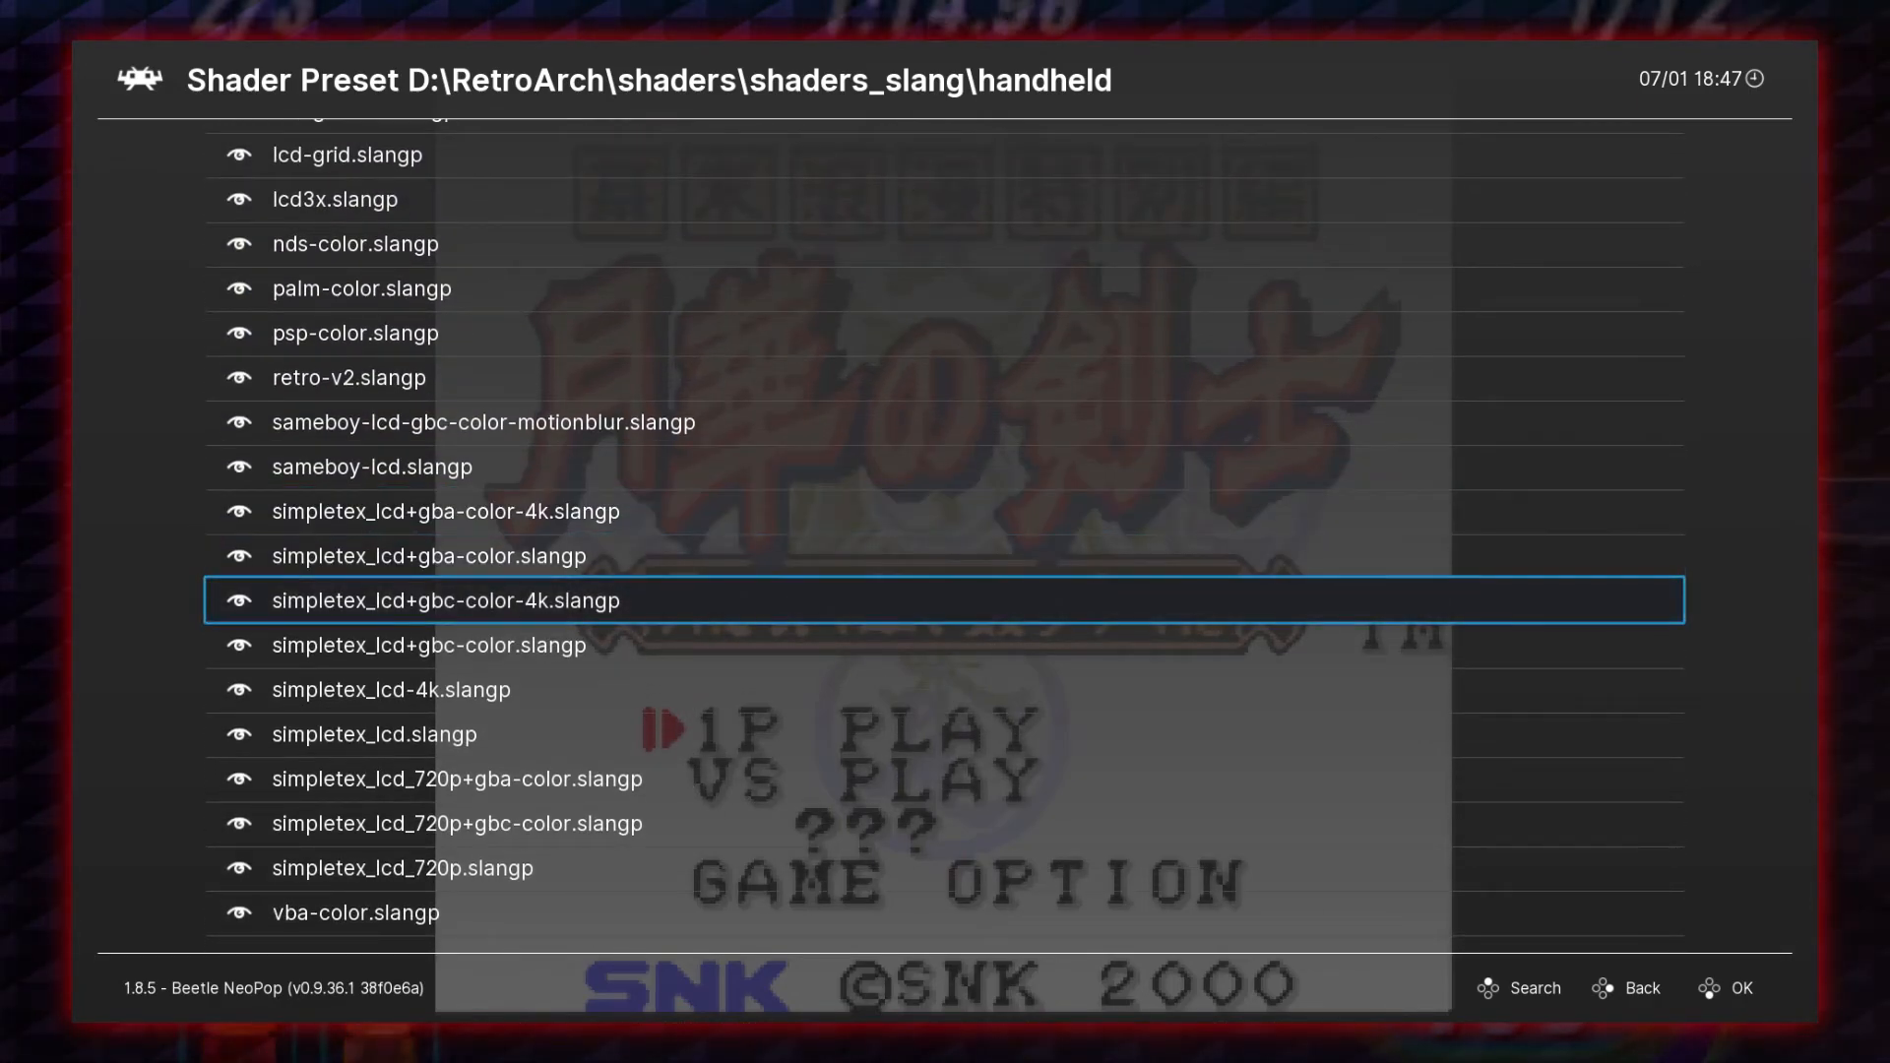
key("Down")
key("Down")
Go back up the handheld list and load the lcd-grid-v2.slangp shader preset.
key("Up")
key("Up")
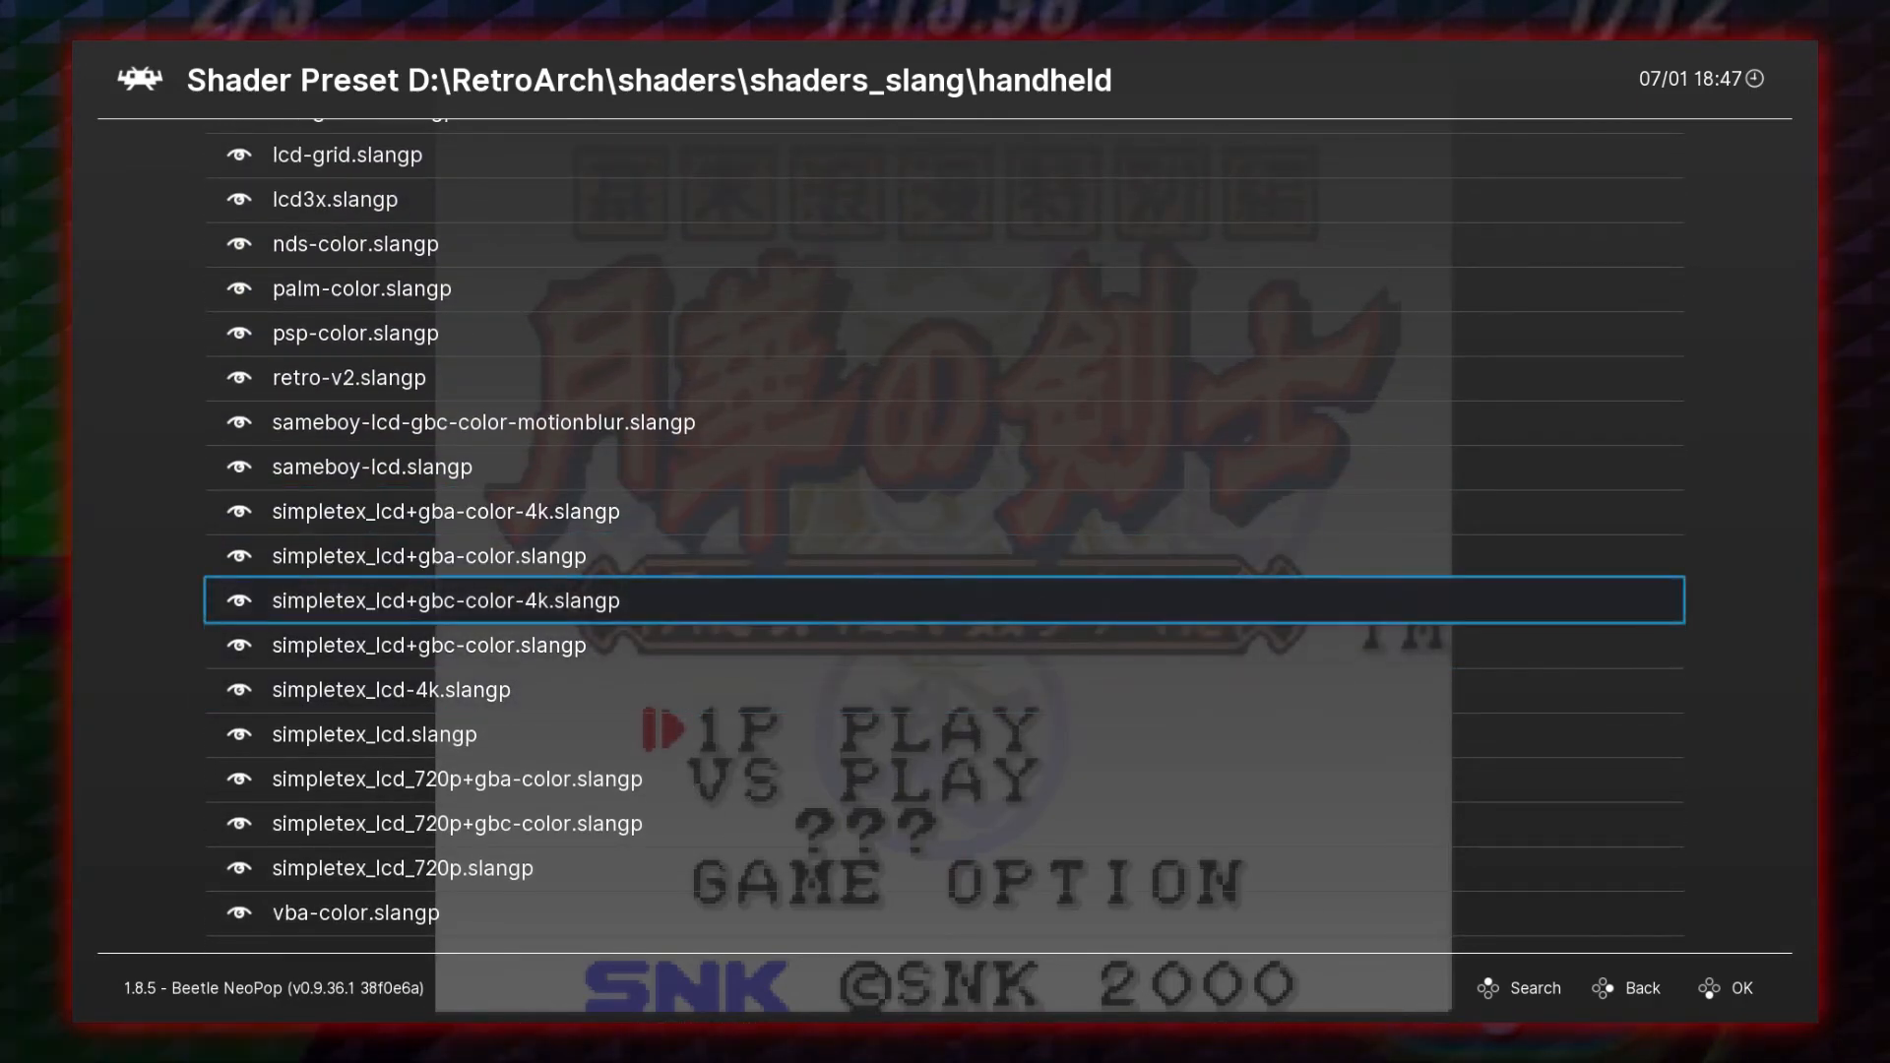
key("Up")
key("Up")
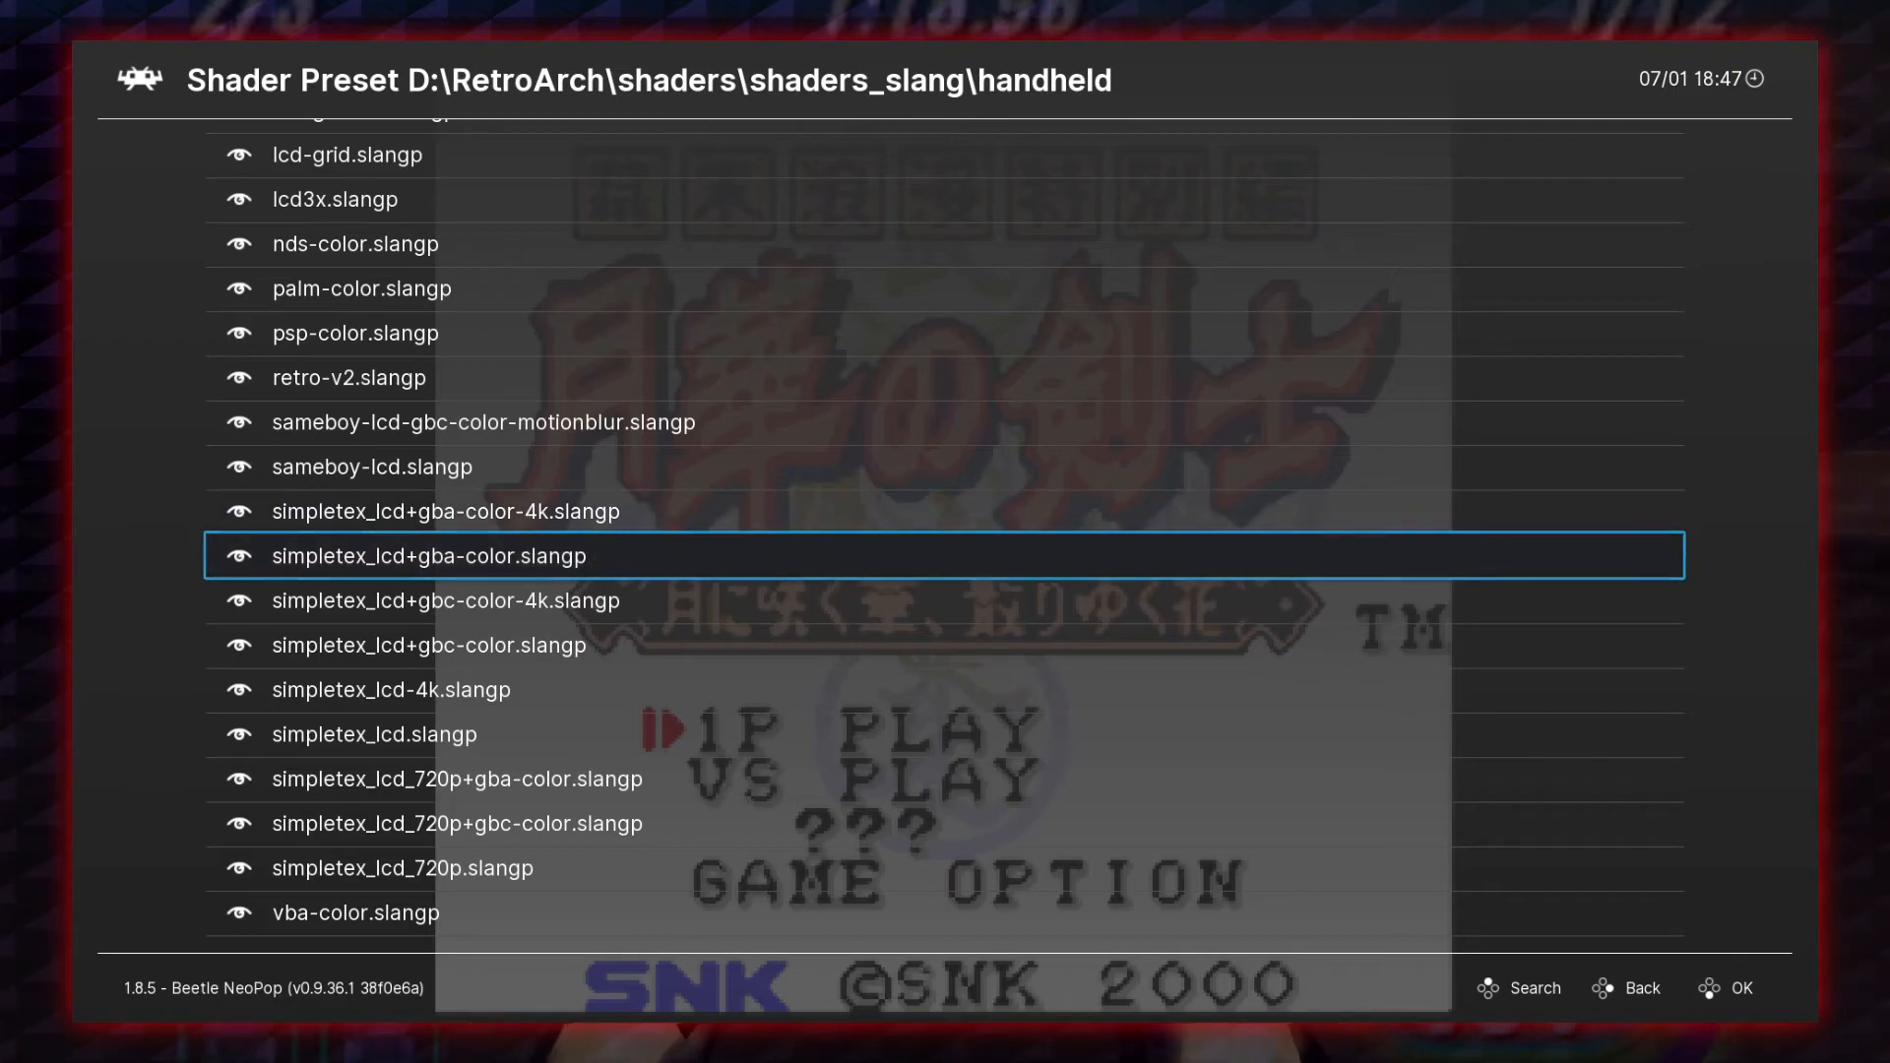
key("Up")
key("Up")
key("Up")
key("Up")
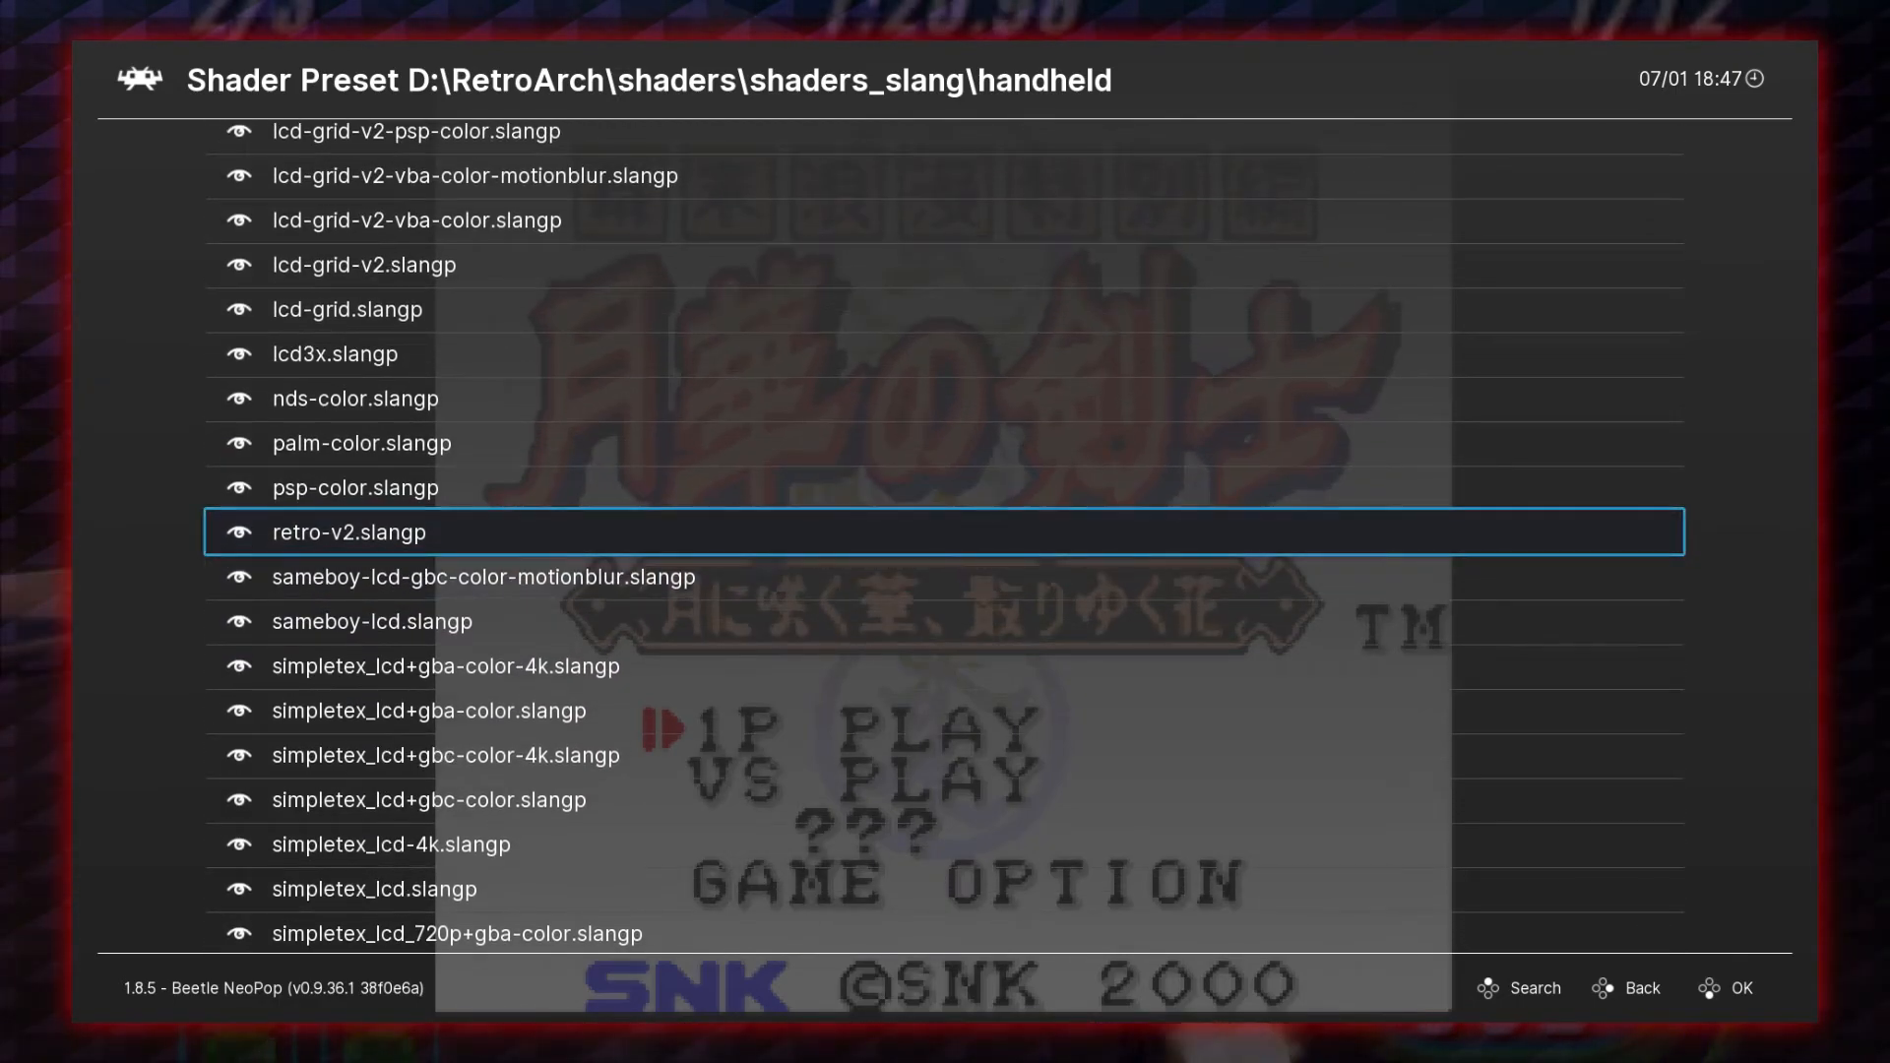
key("Up")
key("Up")
key("Up")
key("Up")
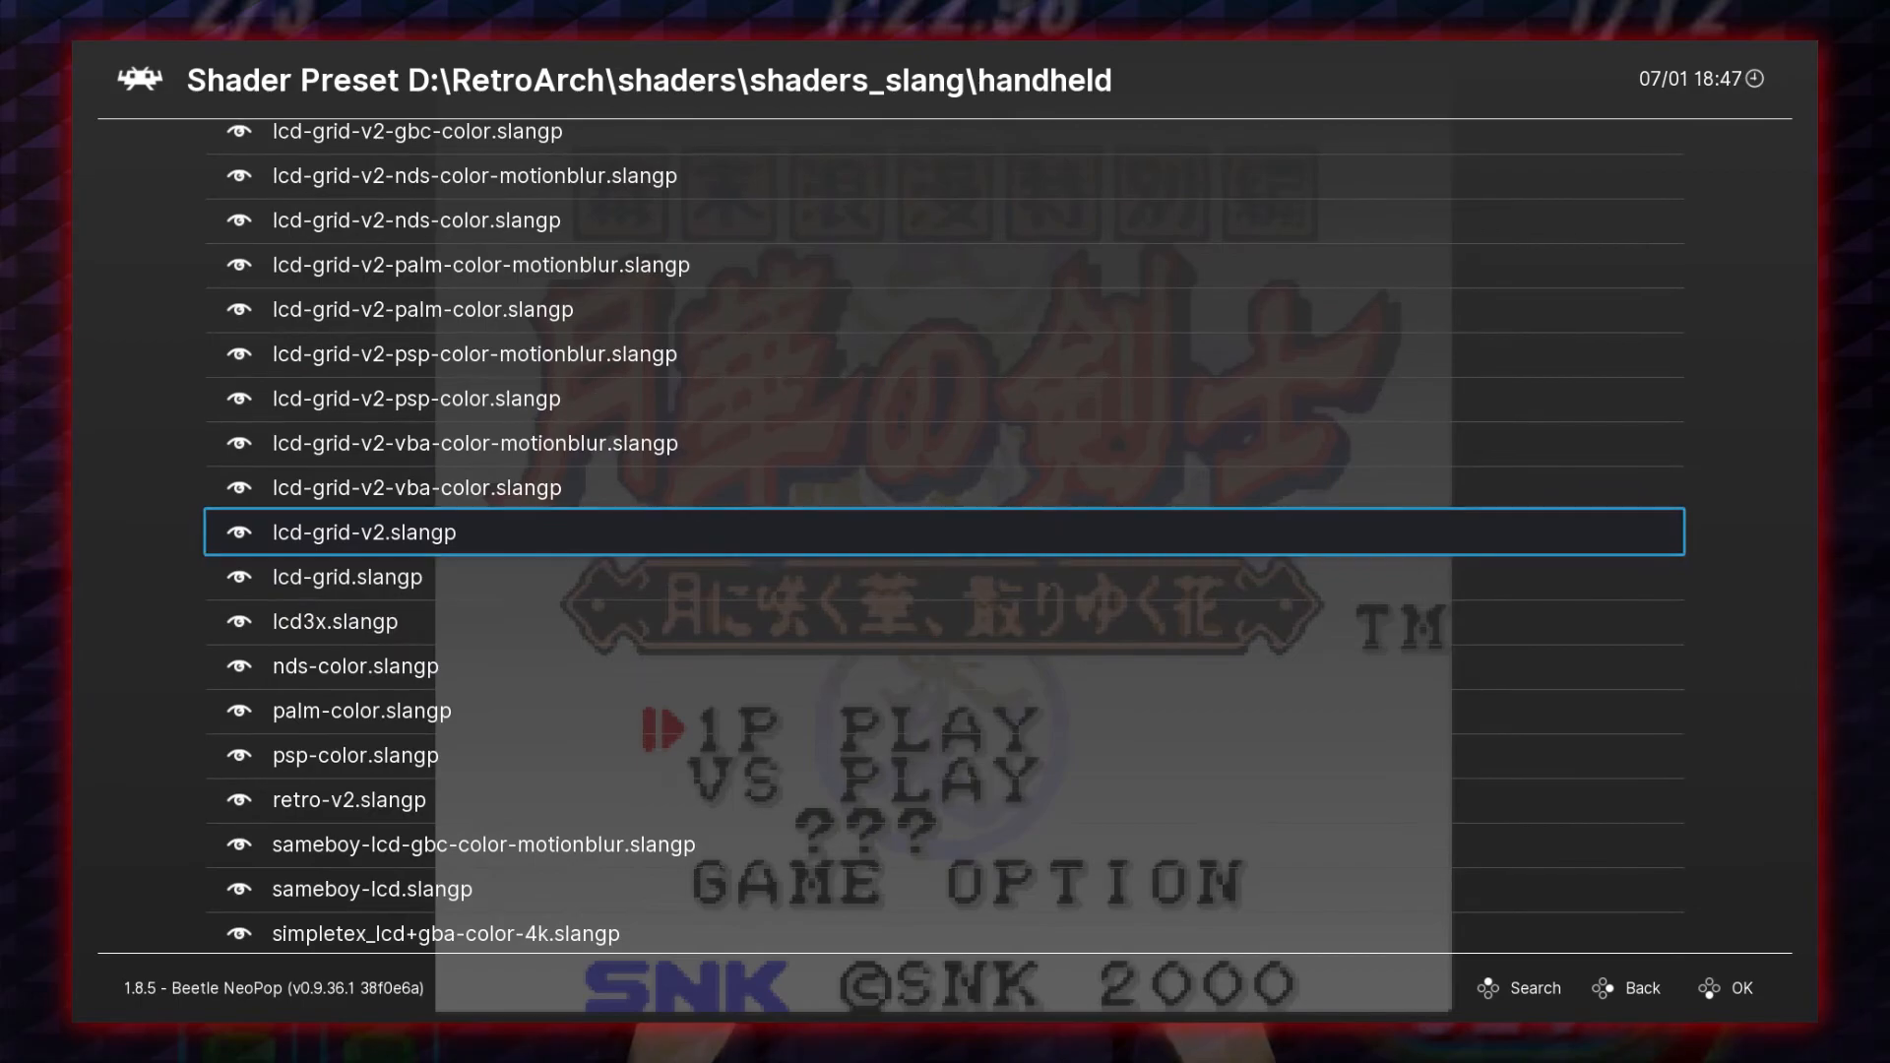
key("Return")
Return to the running game to view the lcd-grid-v2 shader's effect.
key("BackSpace")
key("BackSpace")
key("F1")
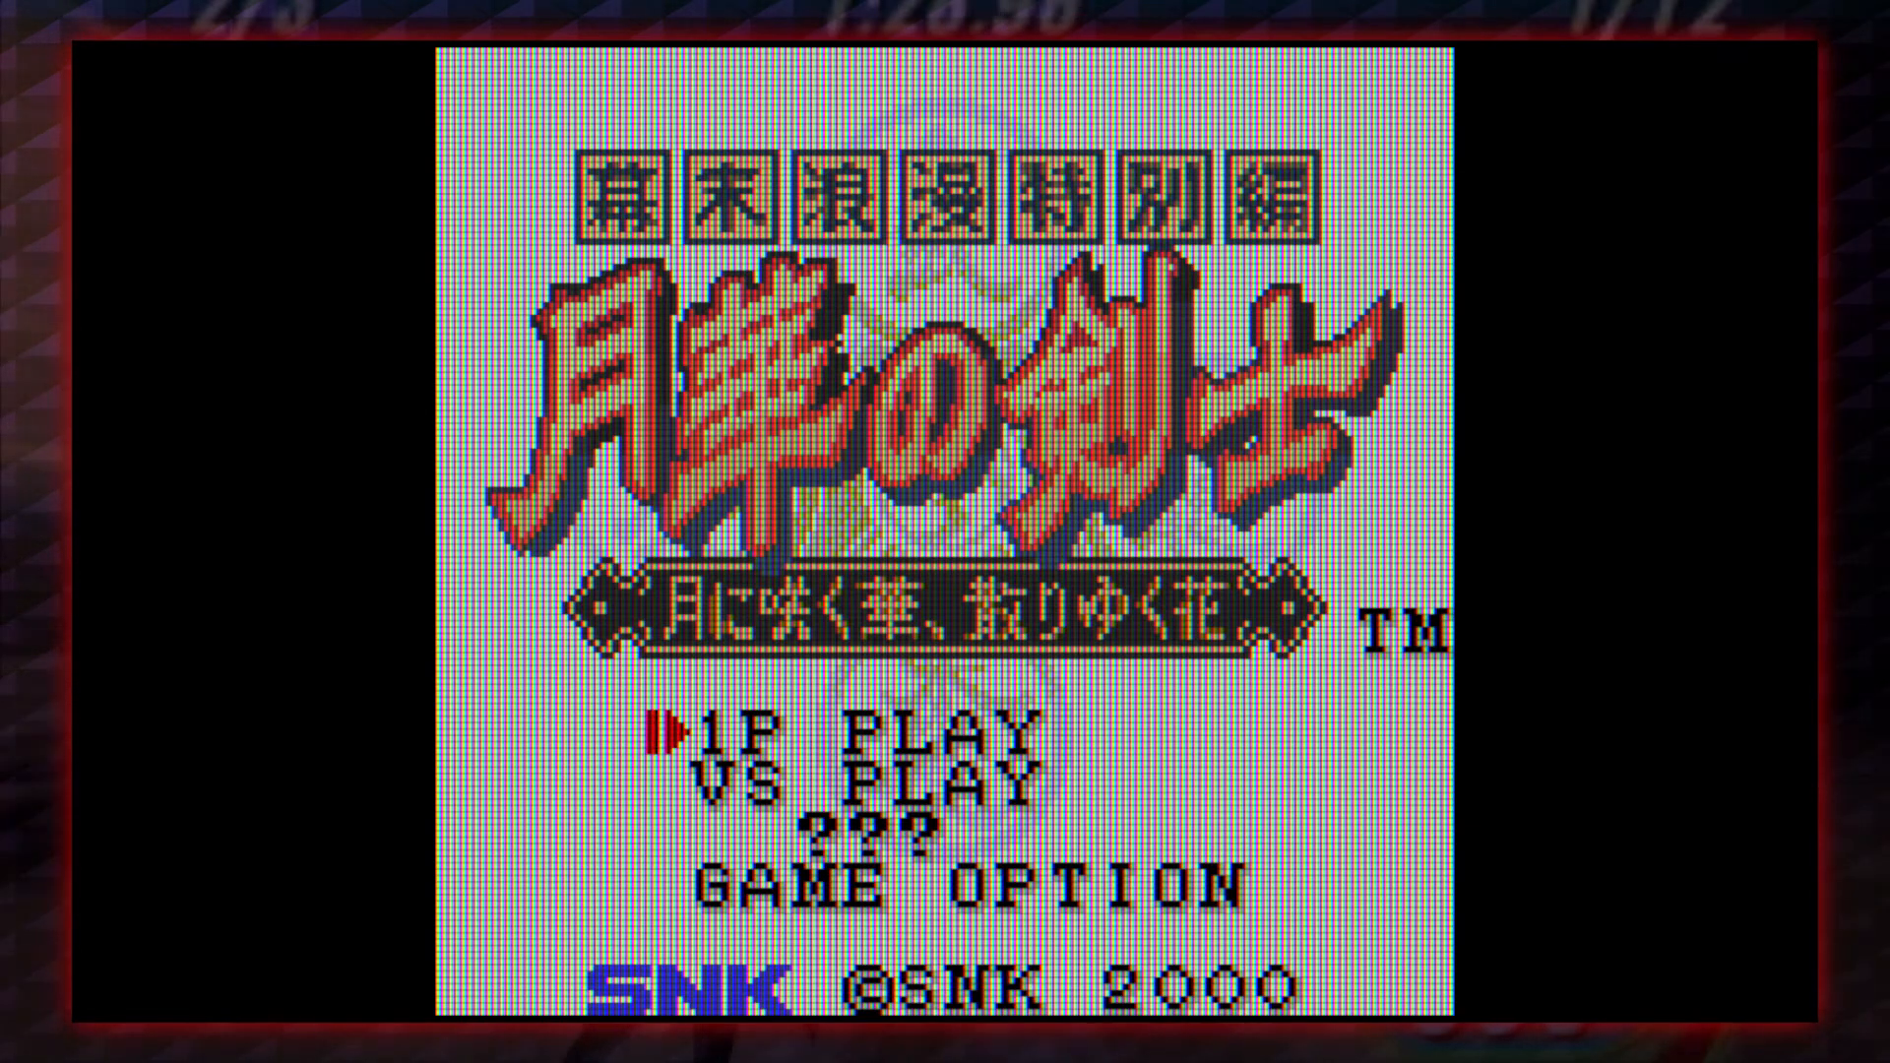
Open the Shaders settings again and choose the shaders_slang folder for another preset.
key("F1")
key("Up")
key("Up")
key("Up")
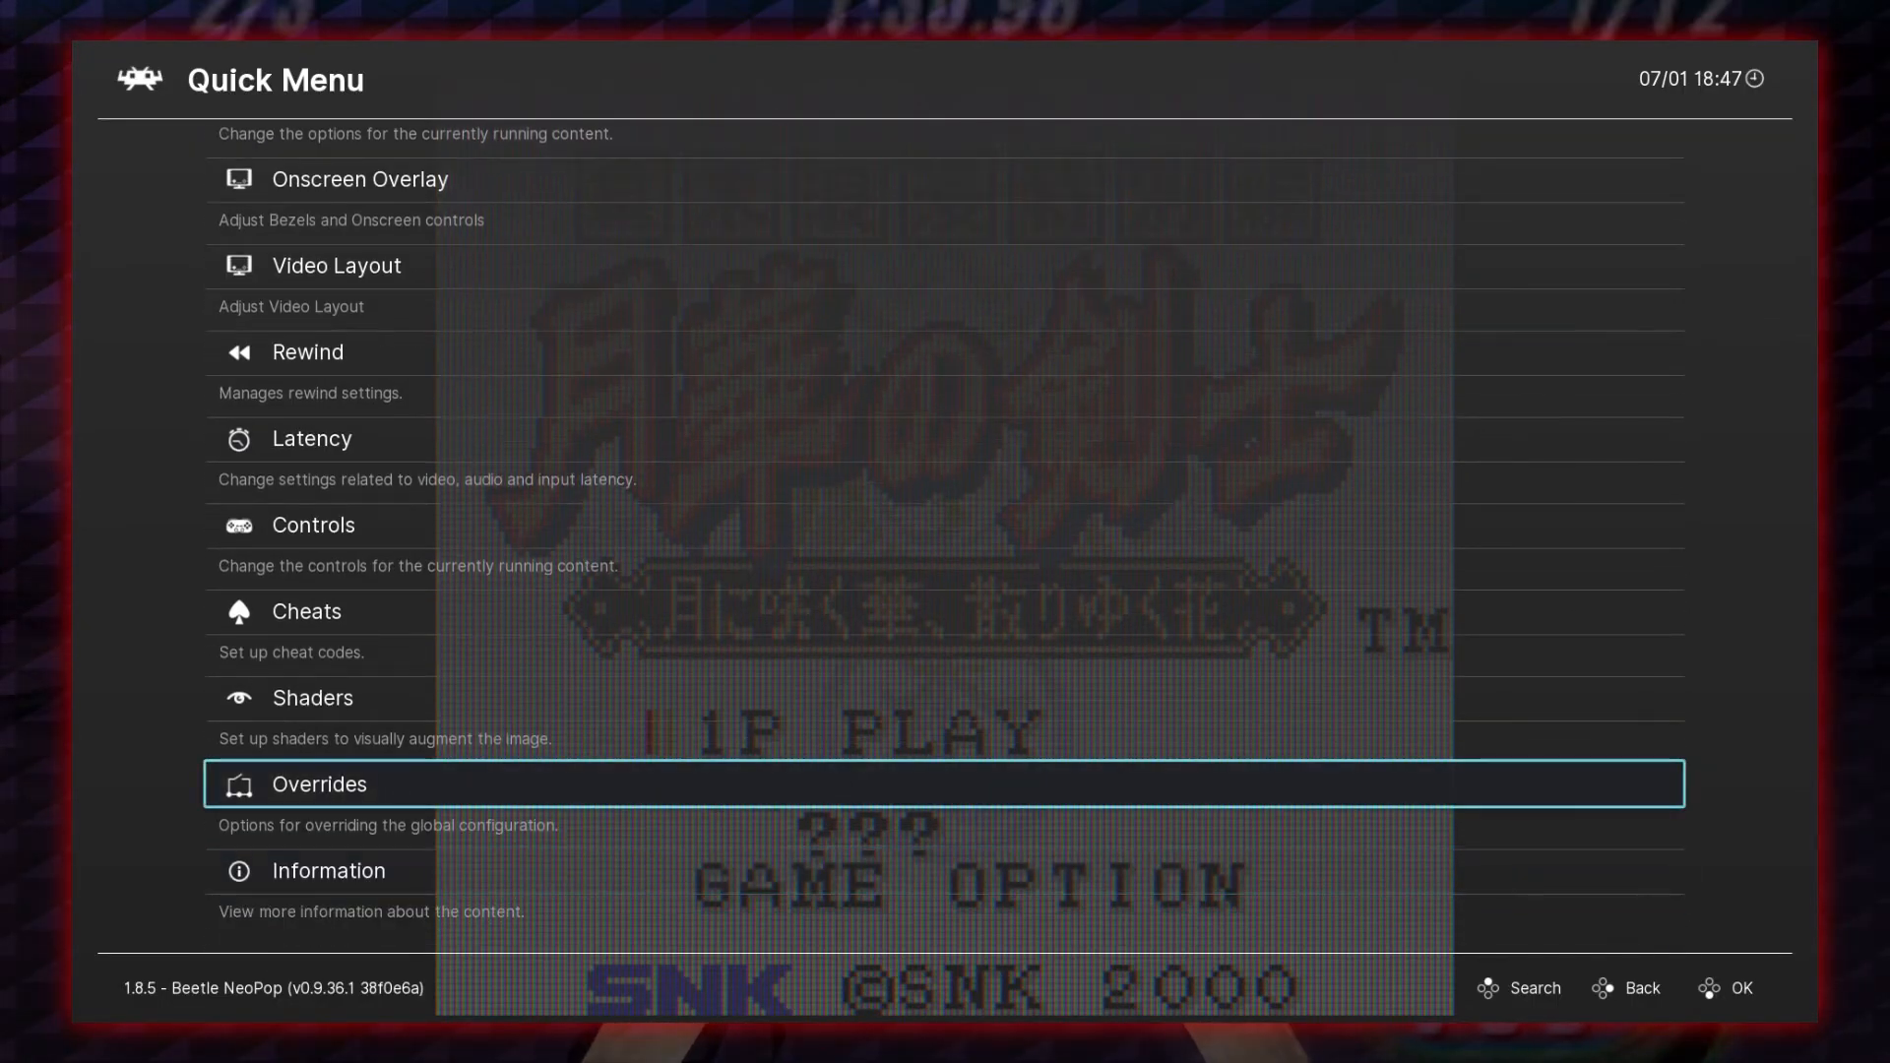
key("Return")
key("Down")
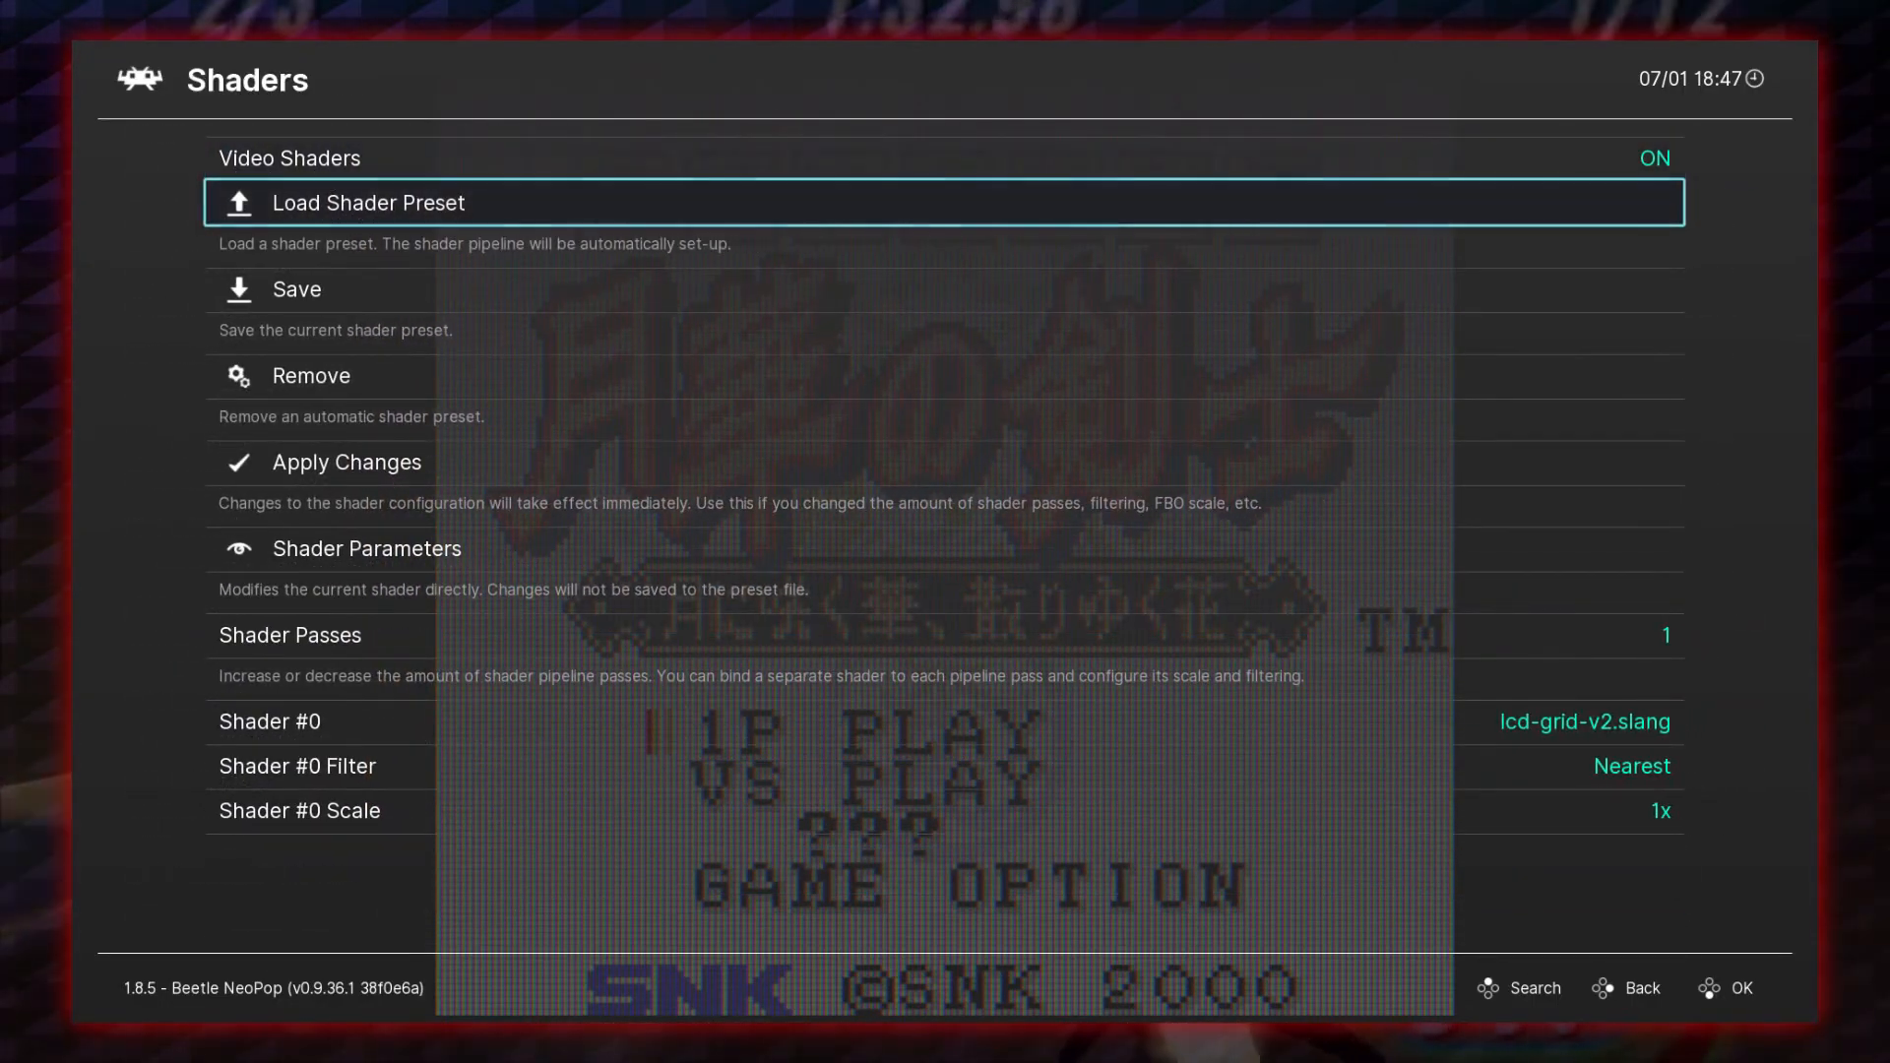
key("Return")
key("Down")
key("Down")
key("Down")
key("Down")
key("Return")
Go back through the shaders_slang list from its end and open the interpolation folder.
key("Up")
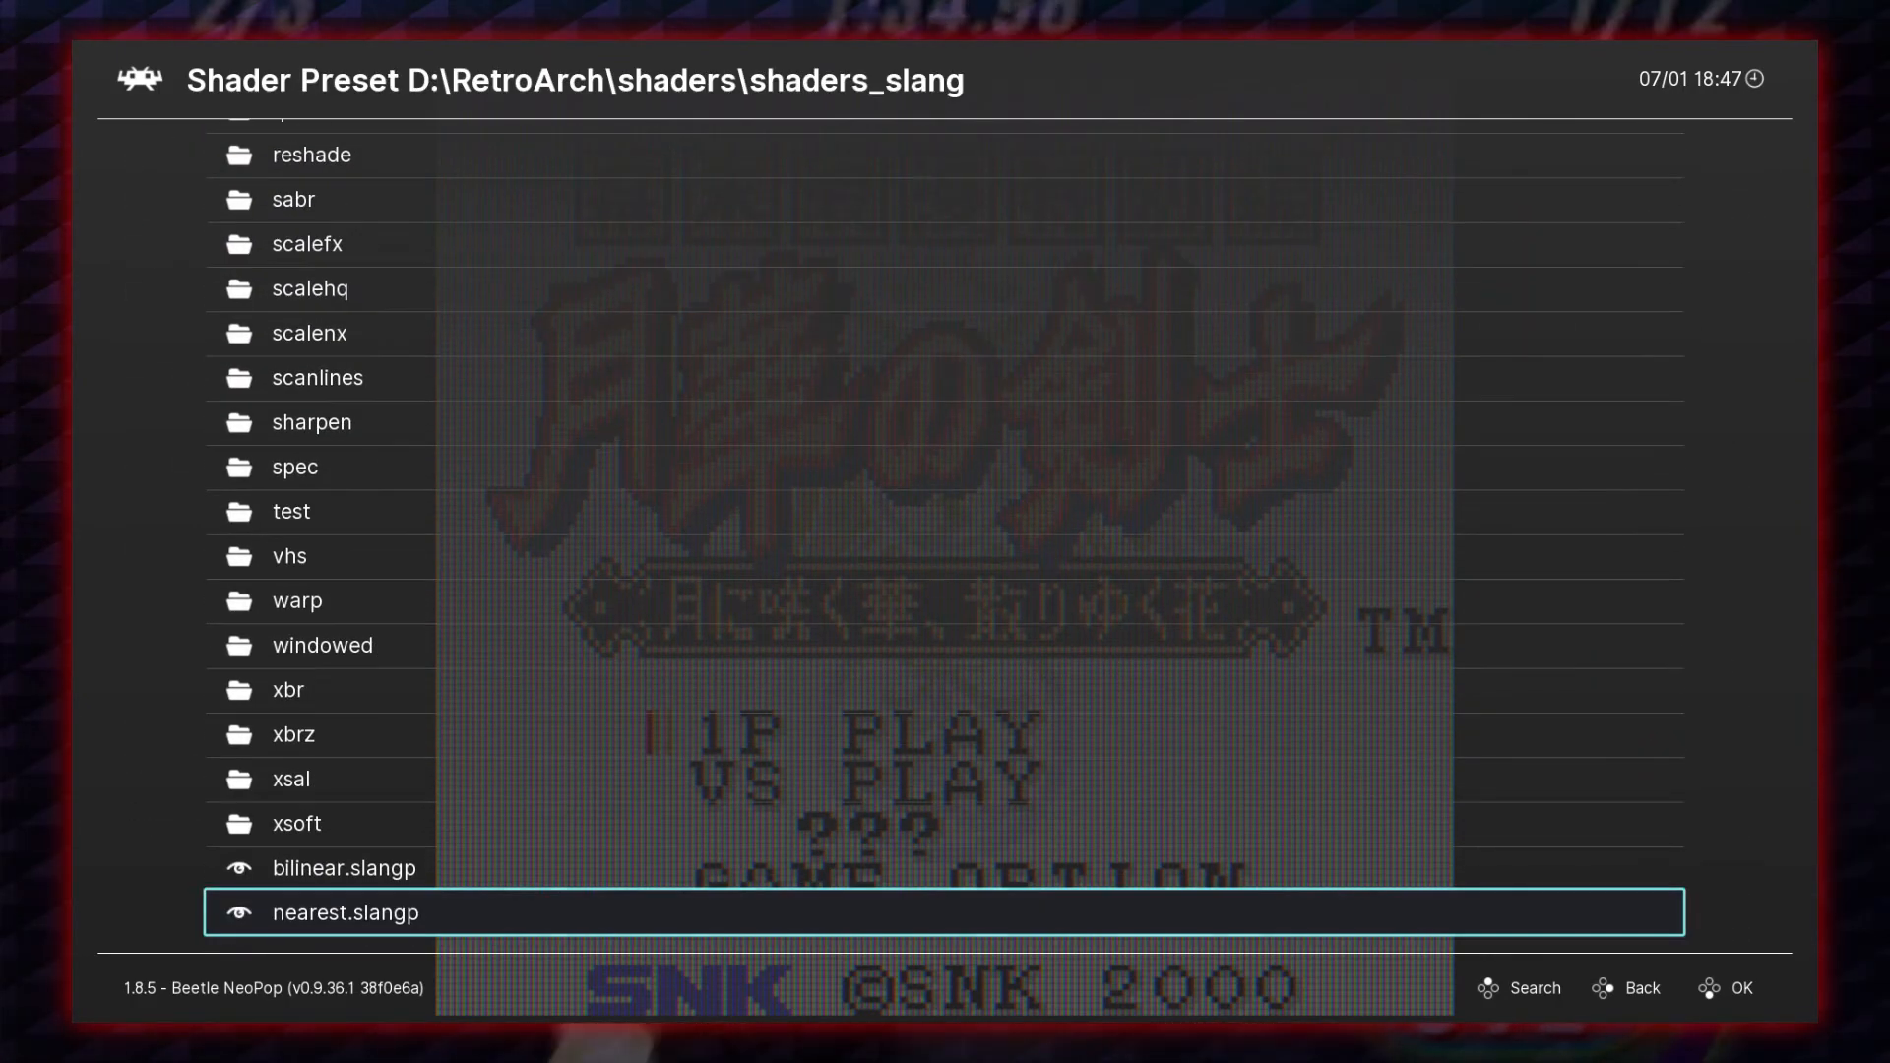
key("Up")
key("Up")
key("Up")
key("Up")
key("Up")
key("Up")
key("Up")
key("Up")
key("Up")
key("Up")
key("Up")
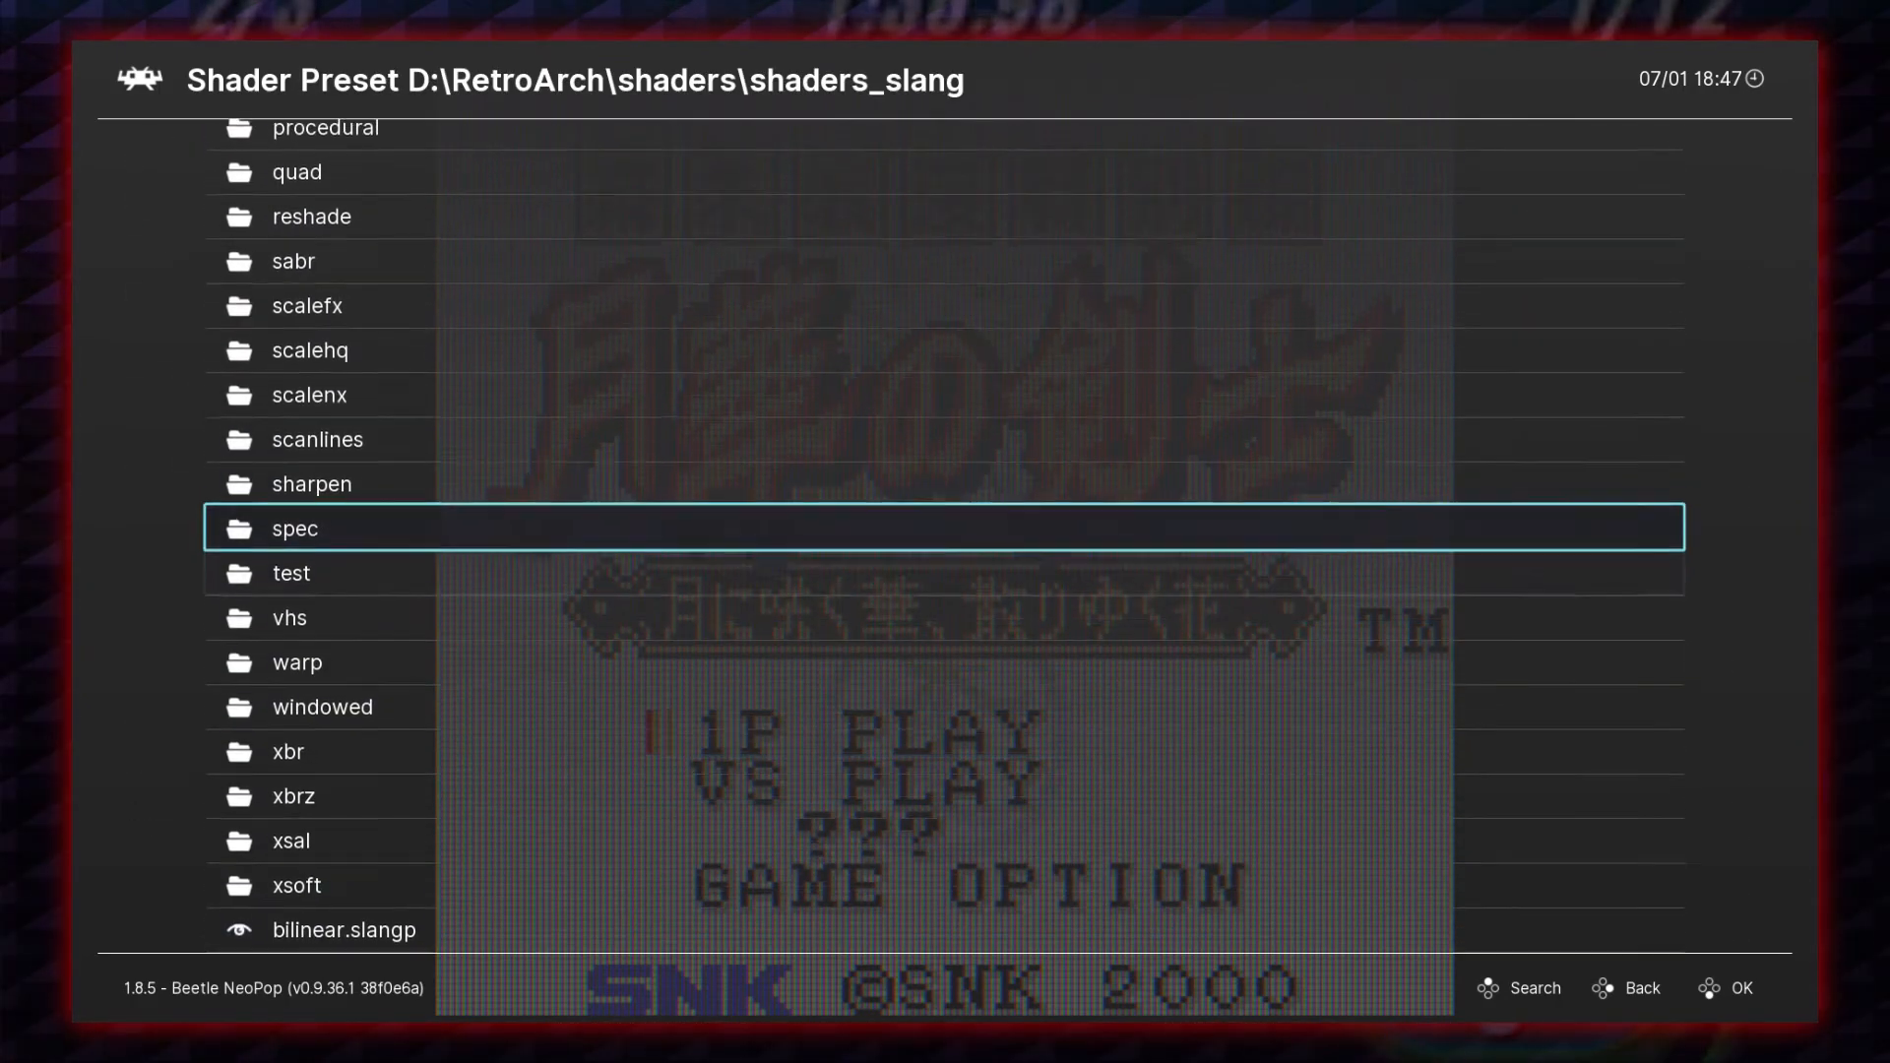
key("Up")
key("Up")
key("Up")
key("Up")
key("Up")
key("Up")
key("Up")
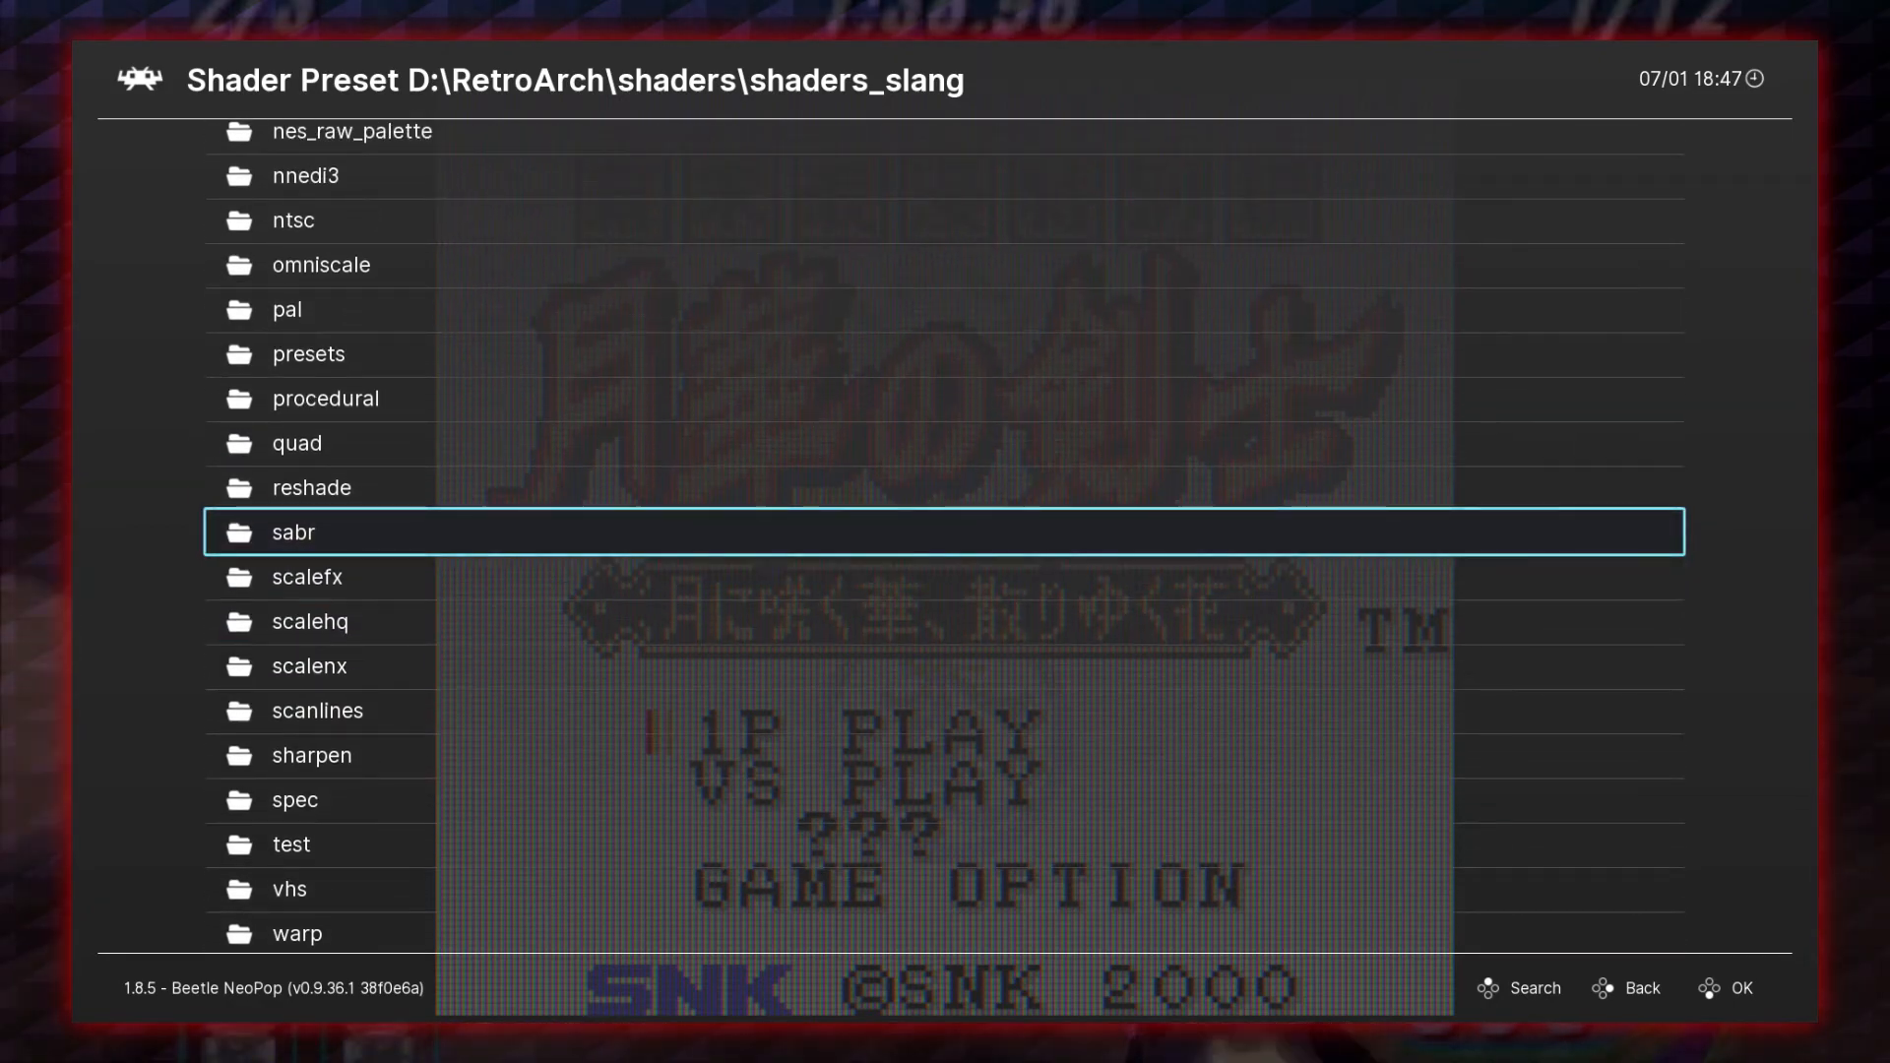
key("Up")
key("Up")
key("Up")
key("Up")
key("Up")
key("Up")
key("Up")
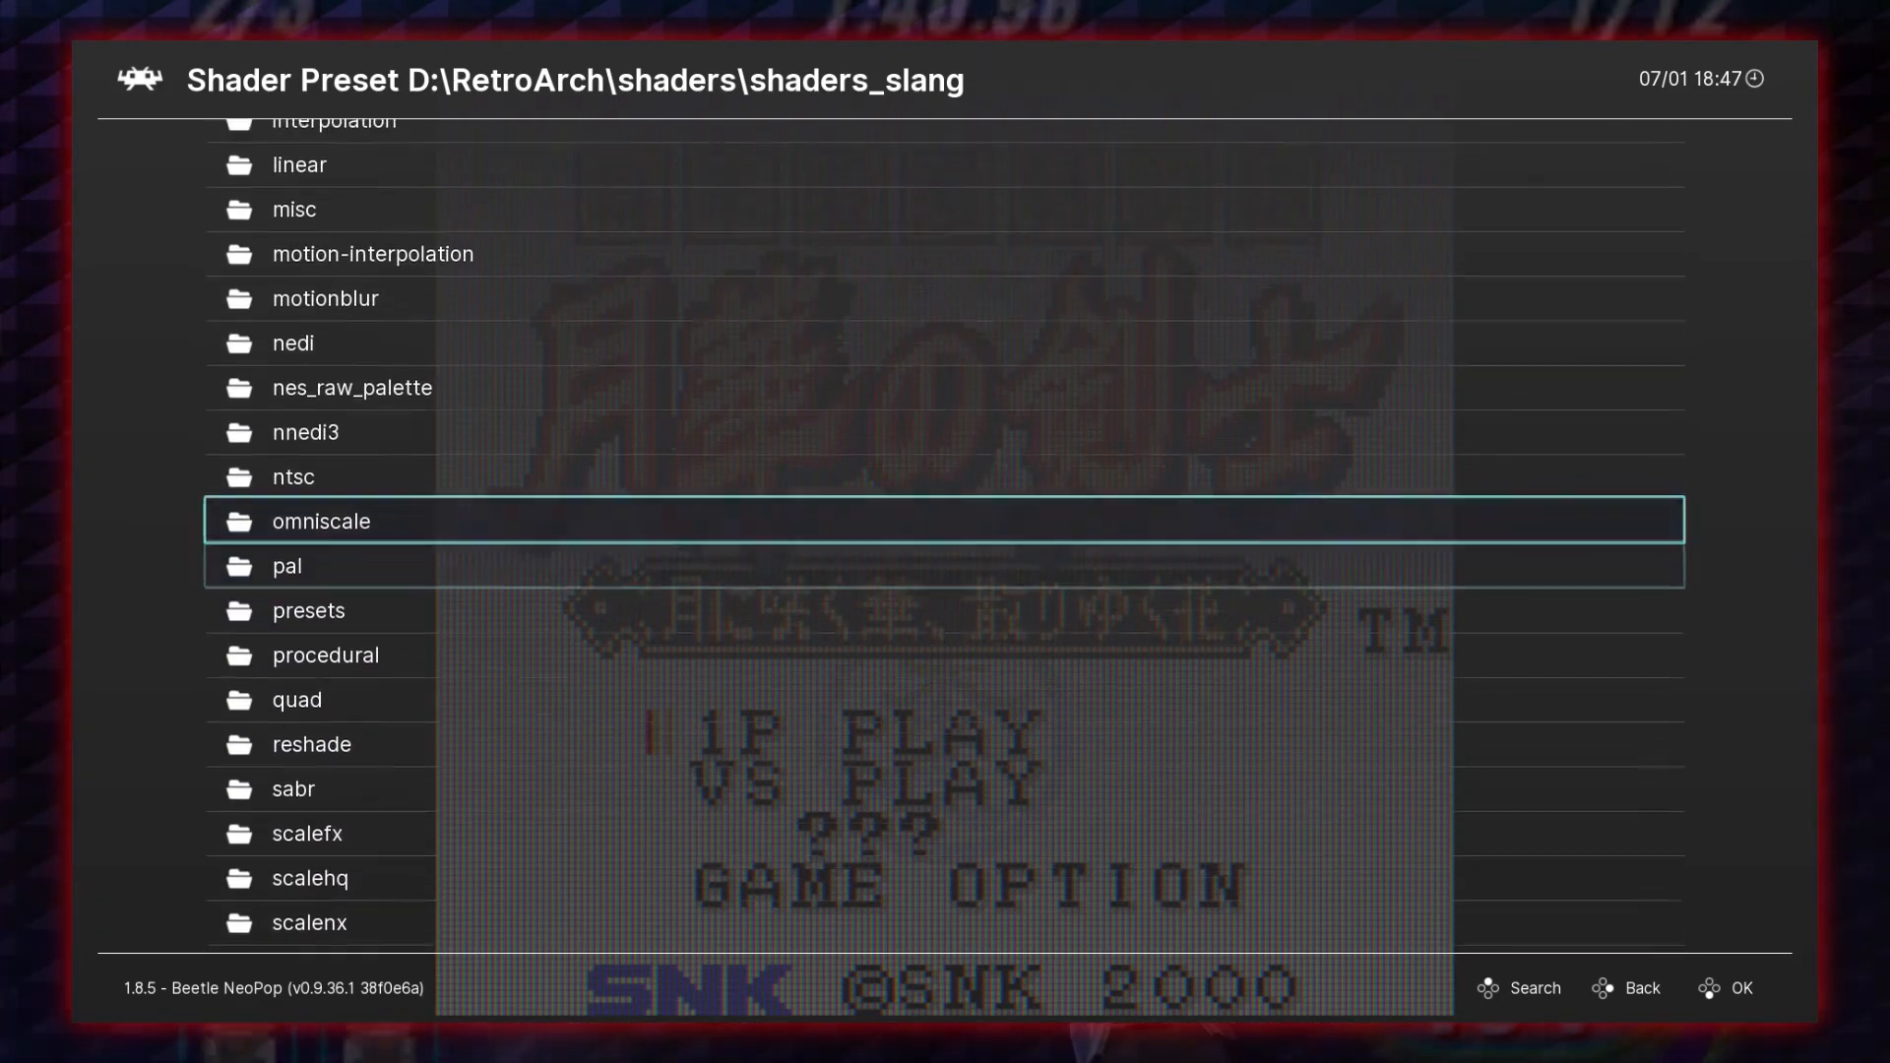
key("Up")
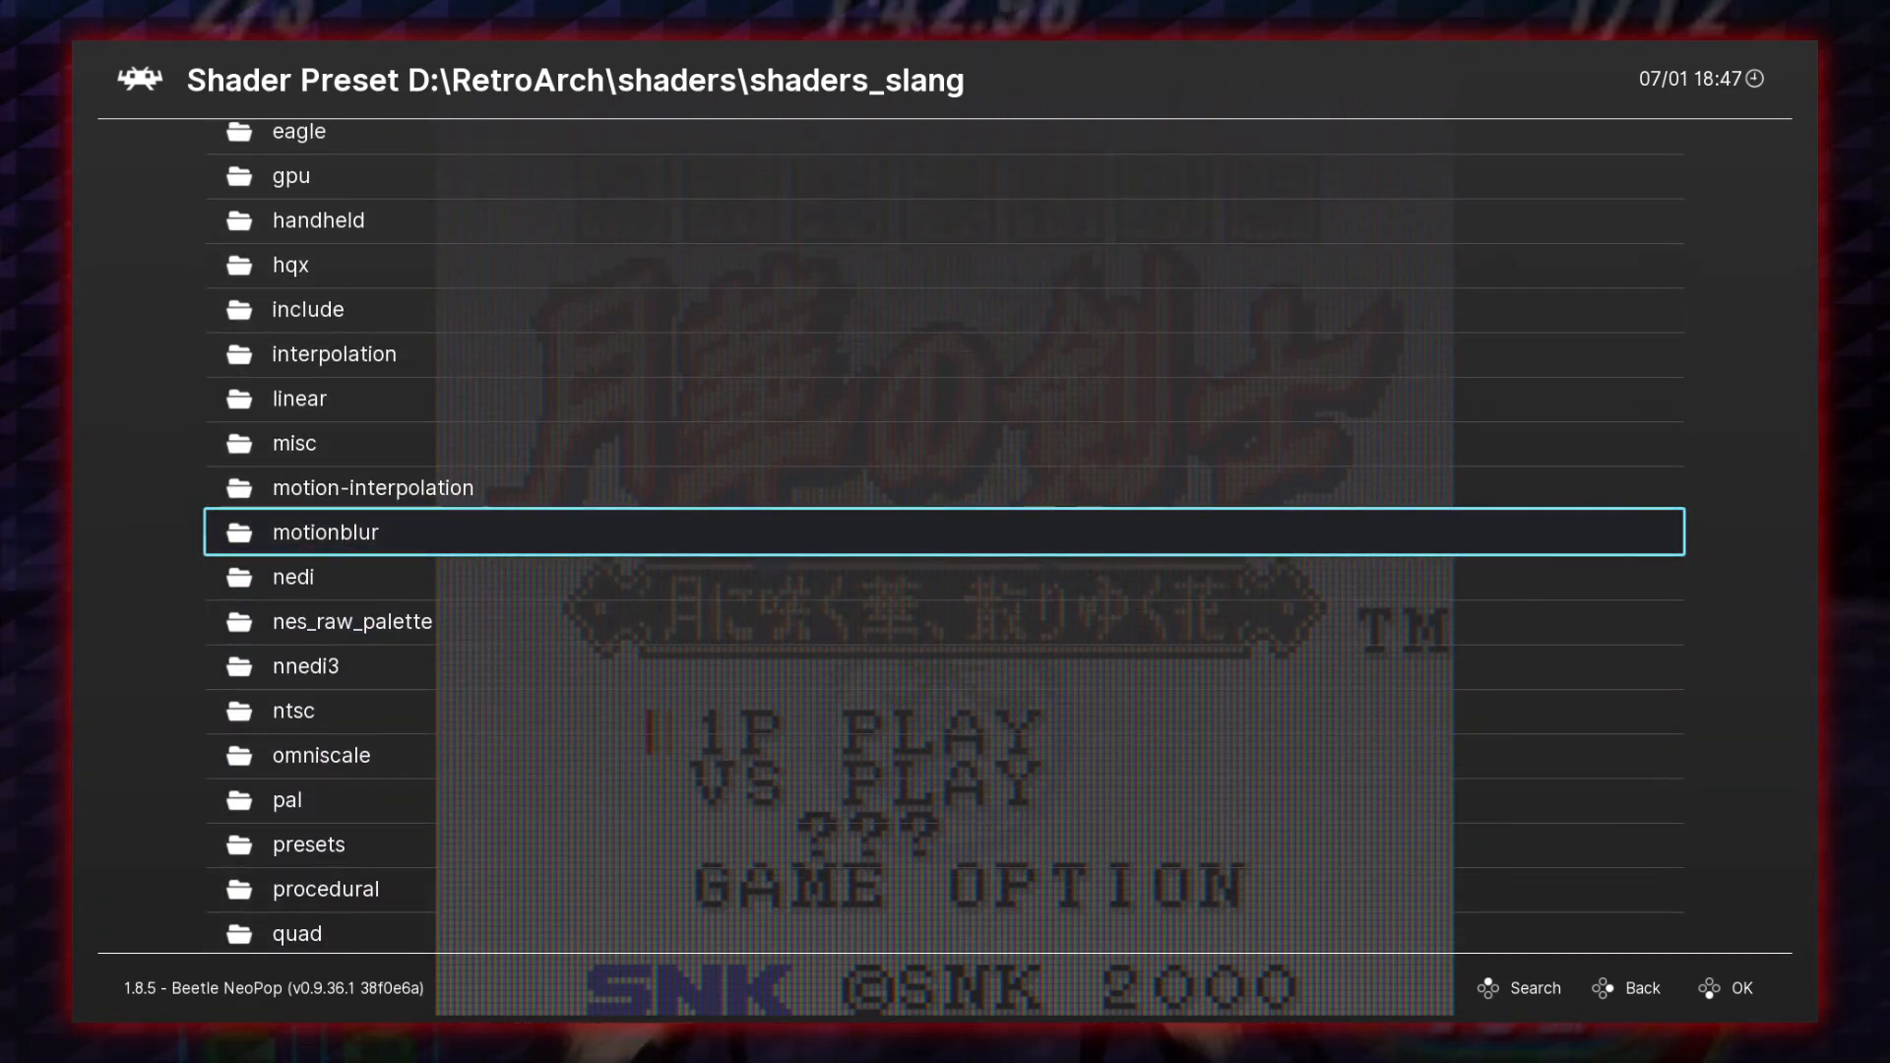
key("Up")
key("Up")
key("Up")
key("Up")
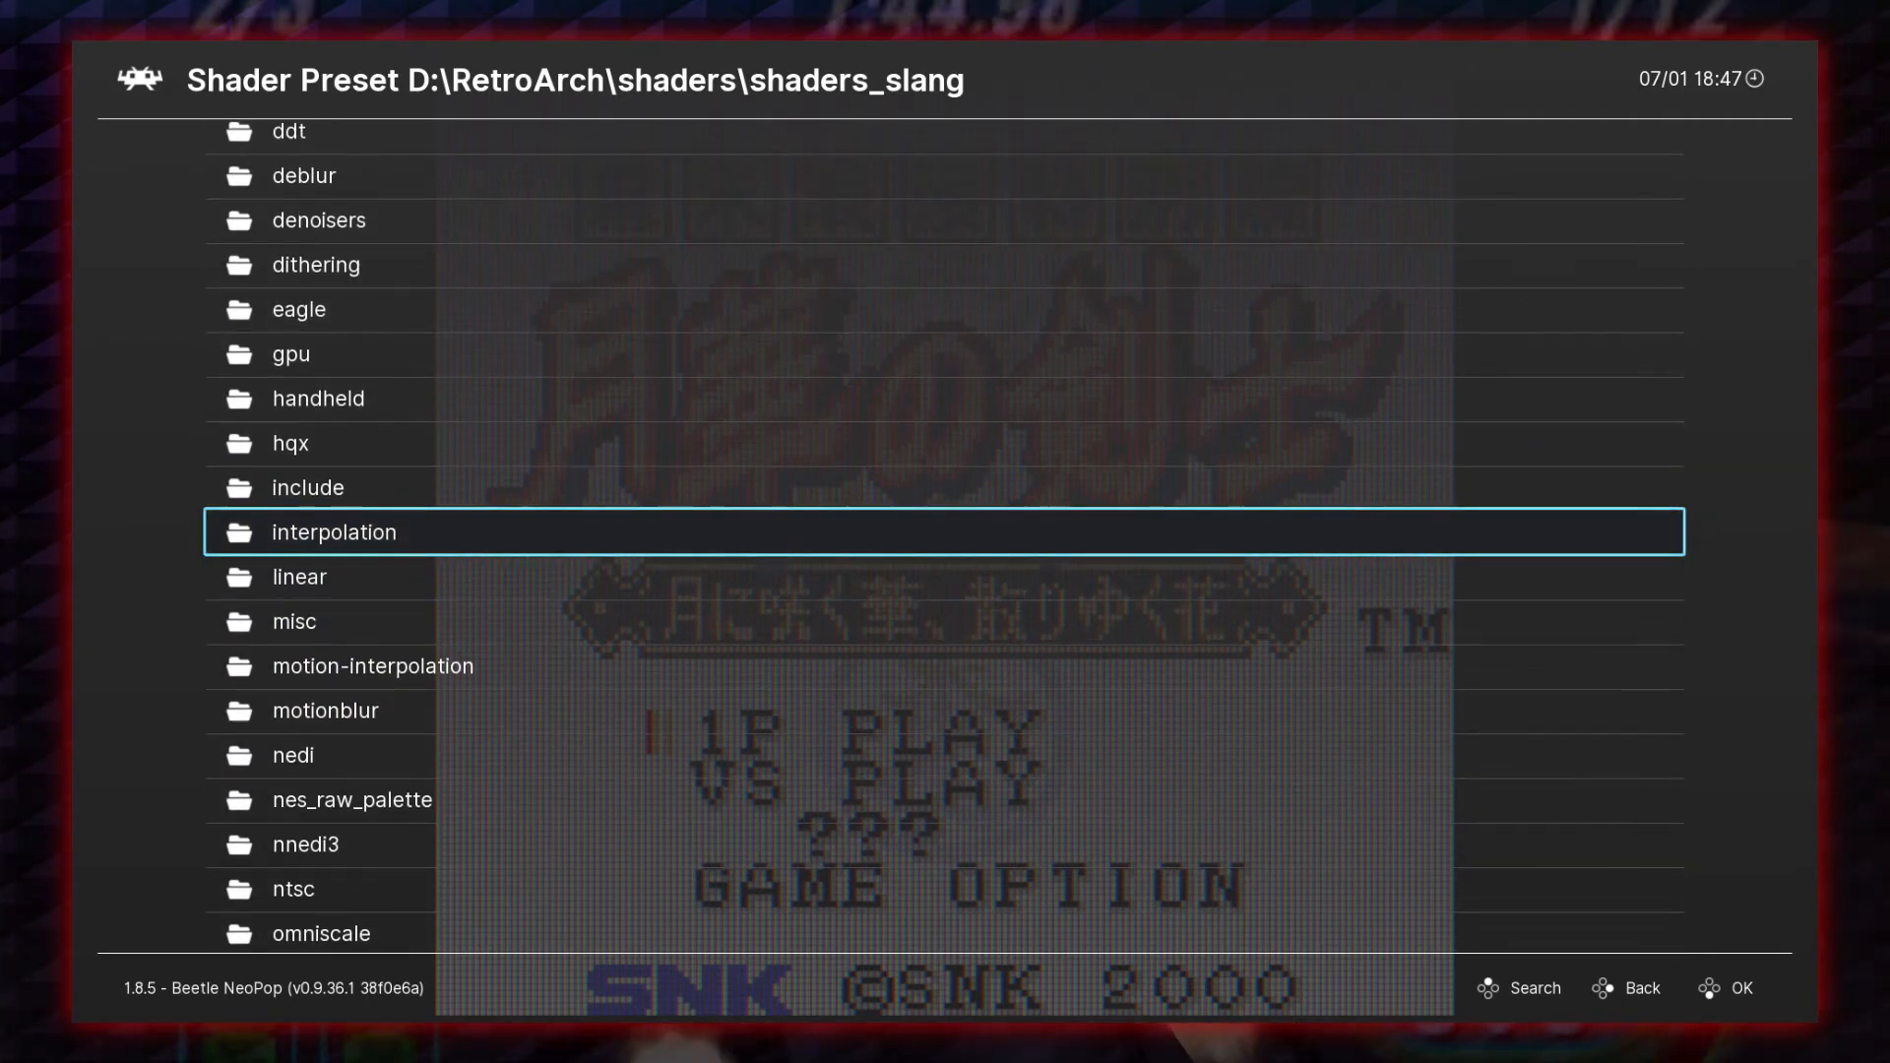
key("Return")
Load the sharp-bilinear-2x-prescale.slangp shader preset from the interpolation folder.
key("Down")
key("Down")
key("Down")
key("Down")
key("Down")
key("Down")
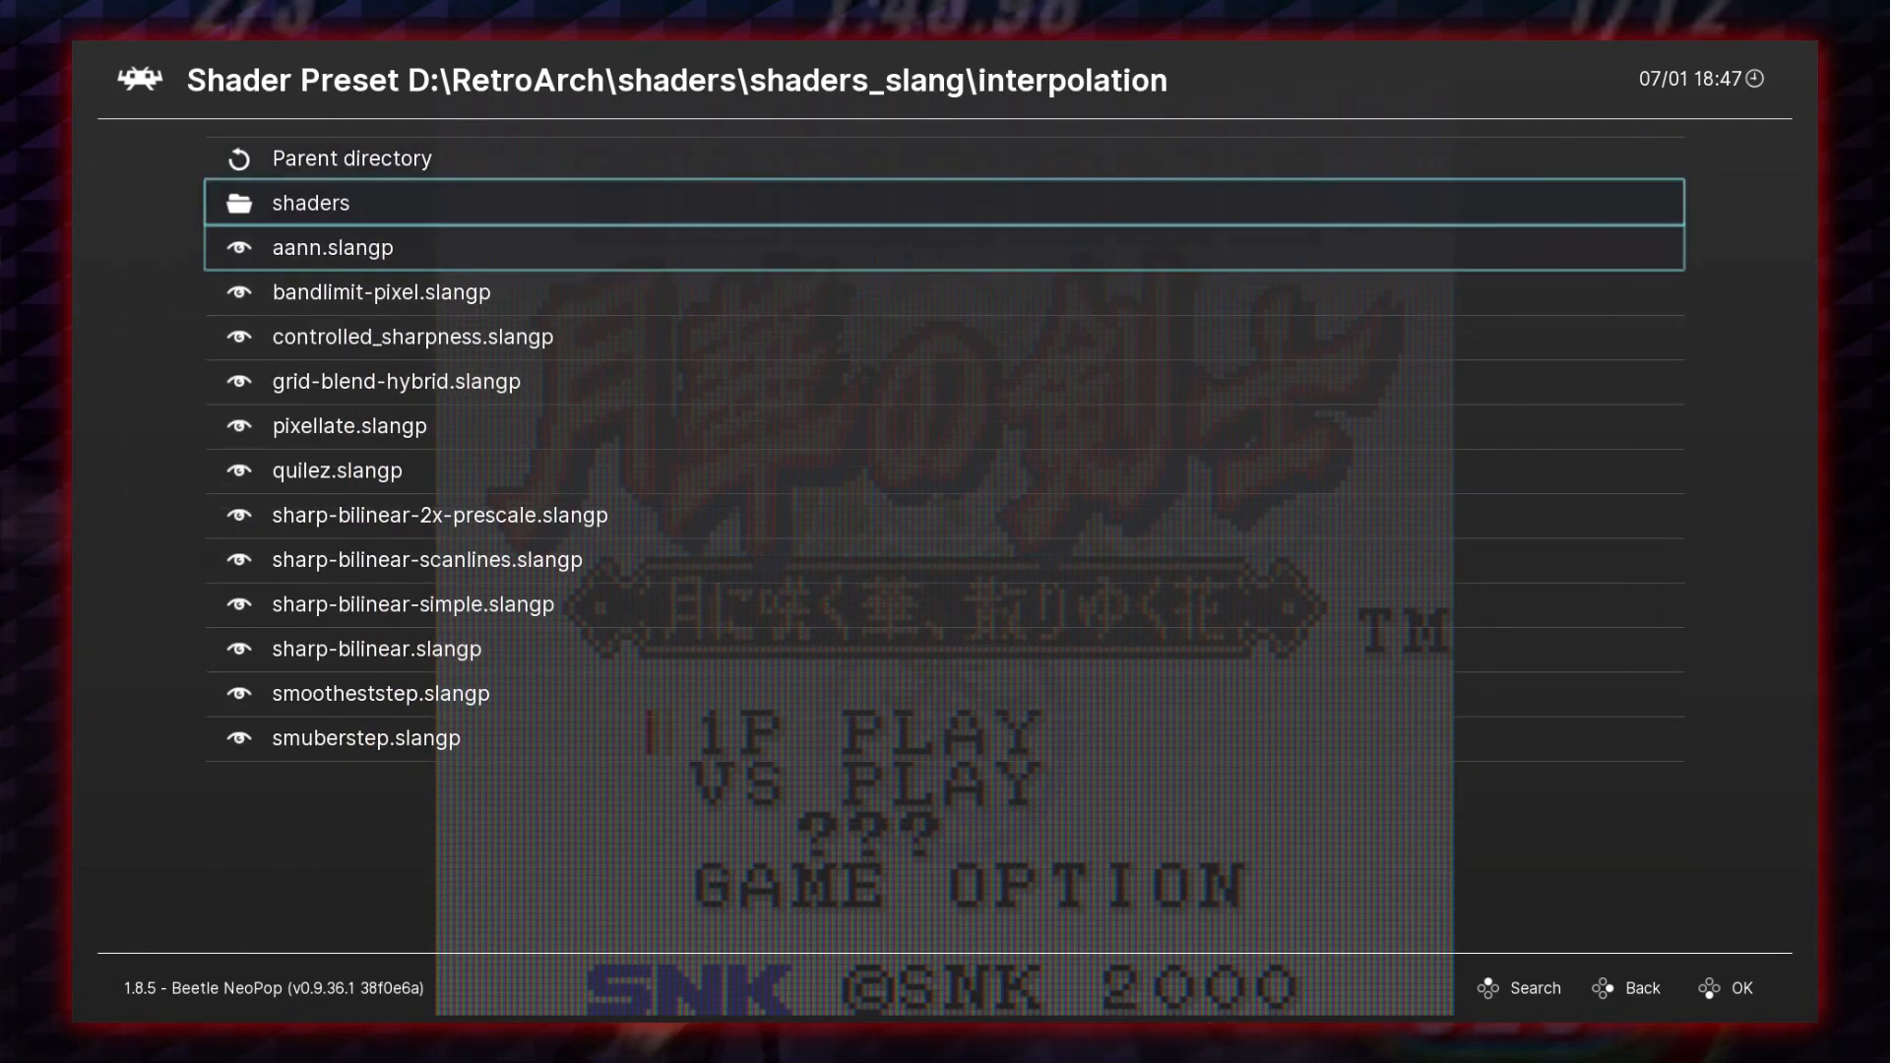
key("Down")
key("Down")
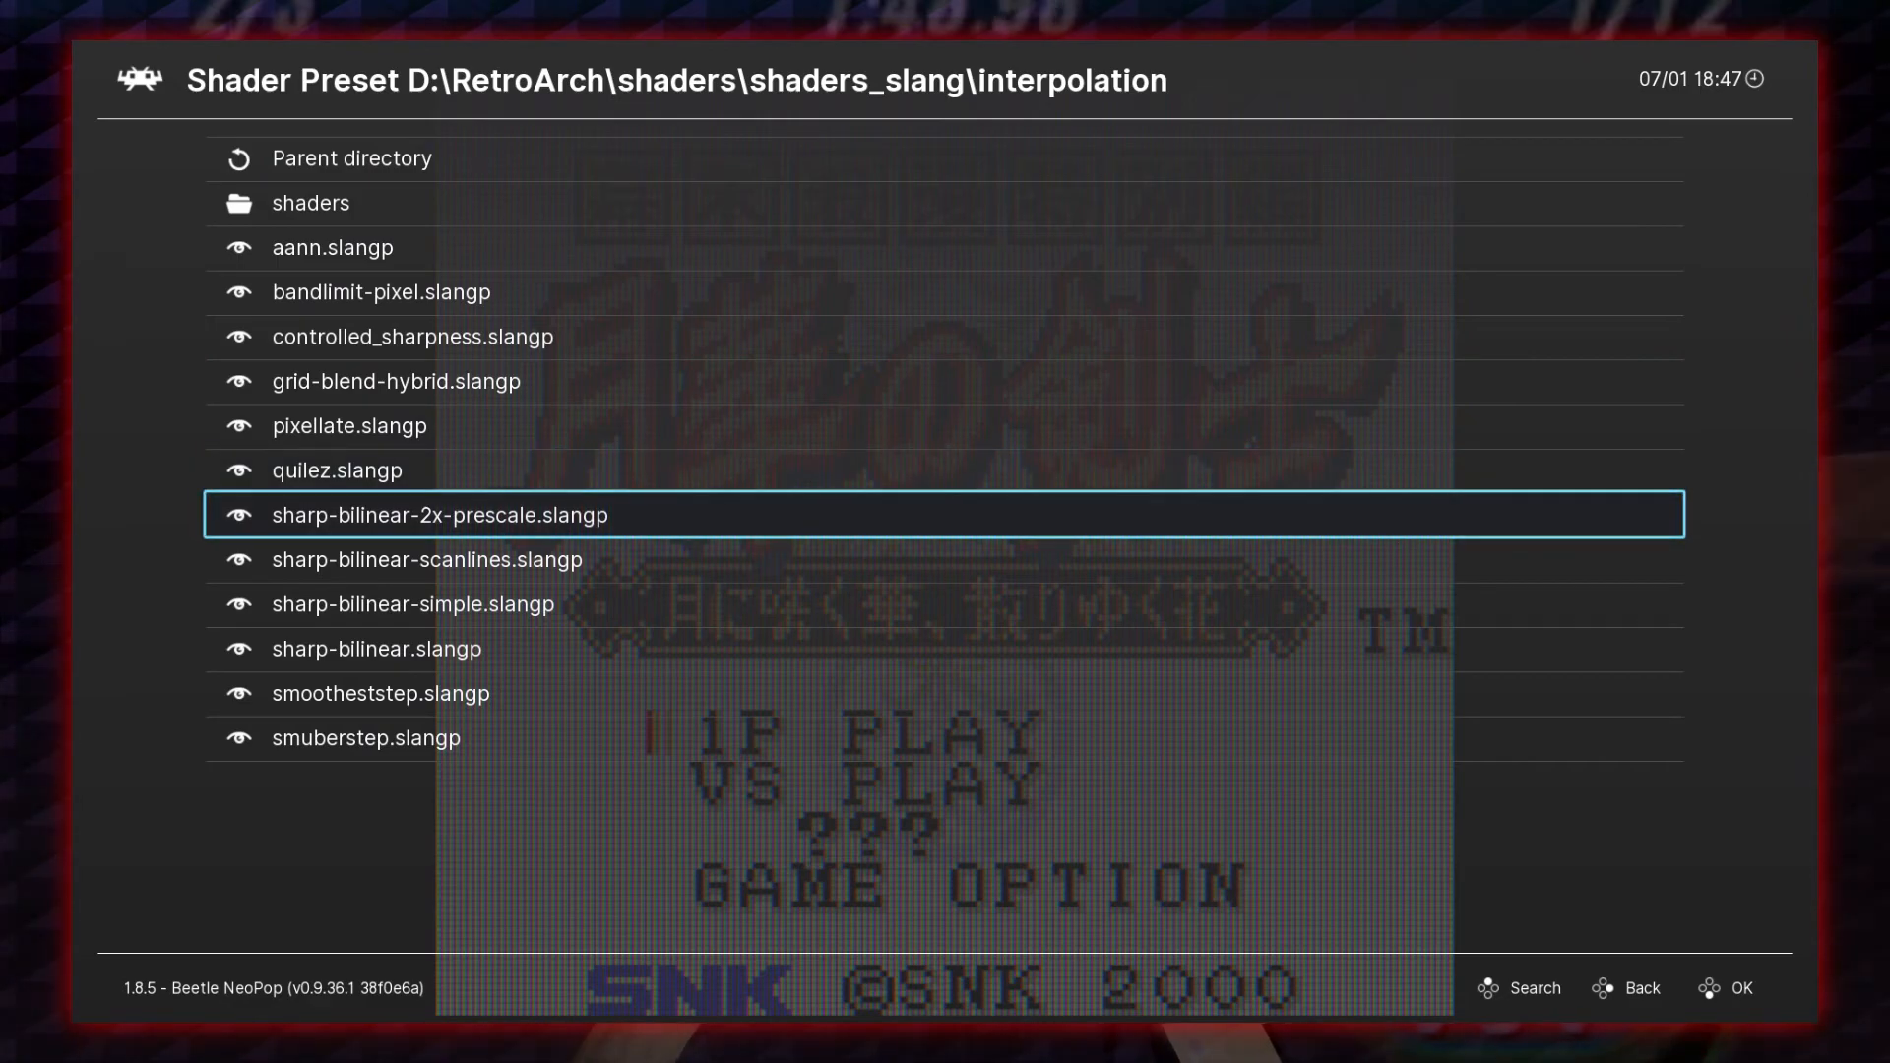
key("Return")
Leave the shader settings and resume the running game to view the sharp-bilinear-2x-prescale shader's effect.
key("BackSpace")
key("BackSpace")
key("Return")
key("Return")
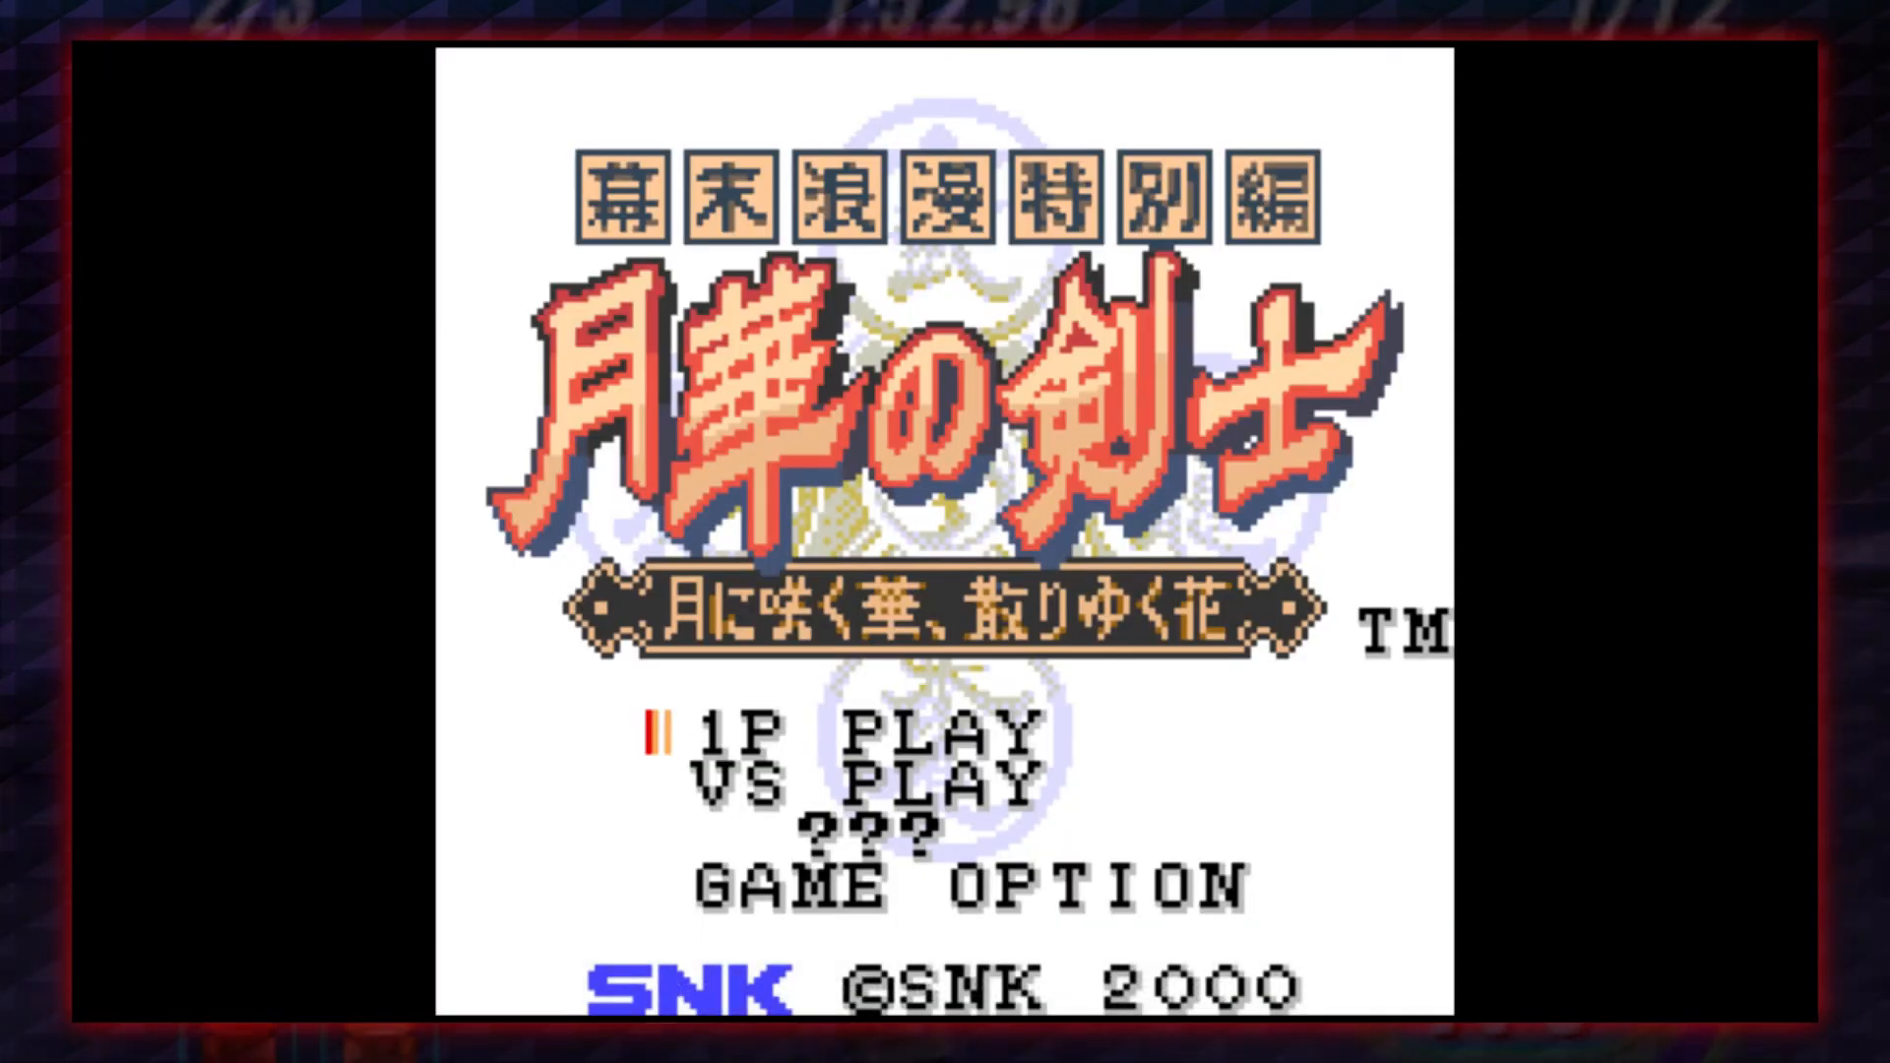
Start a 1P Story Mode match with the red-haired swordsman and the 技 ability, continuing past the Shimiji Pass intro to the fight.
key("Return")
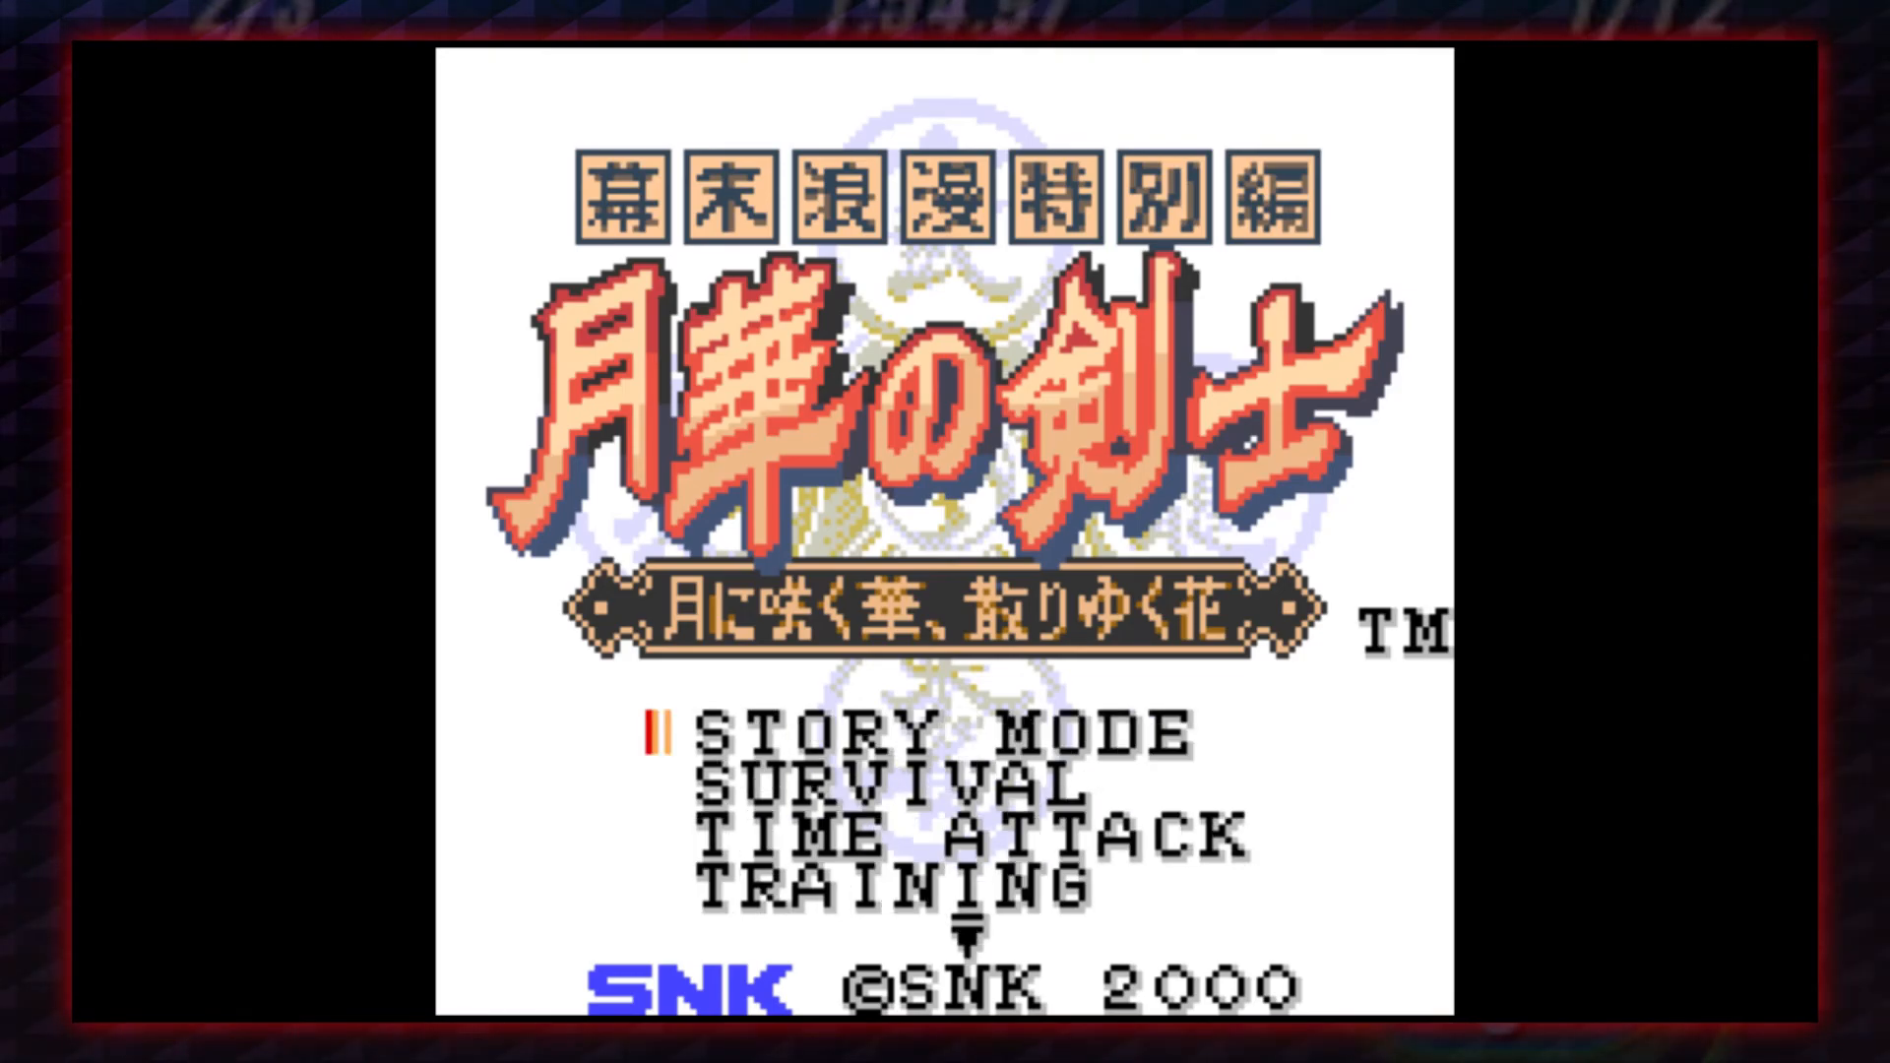
key("Return")
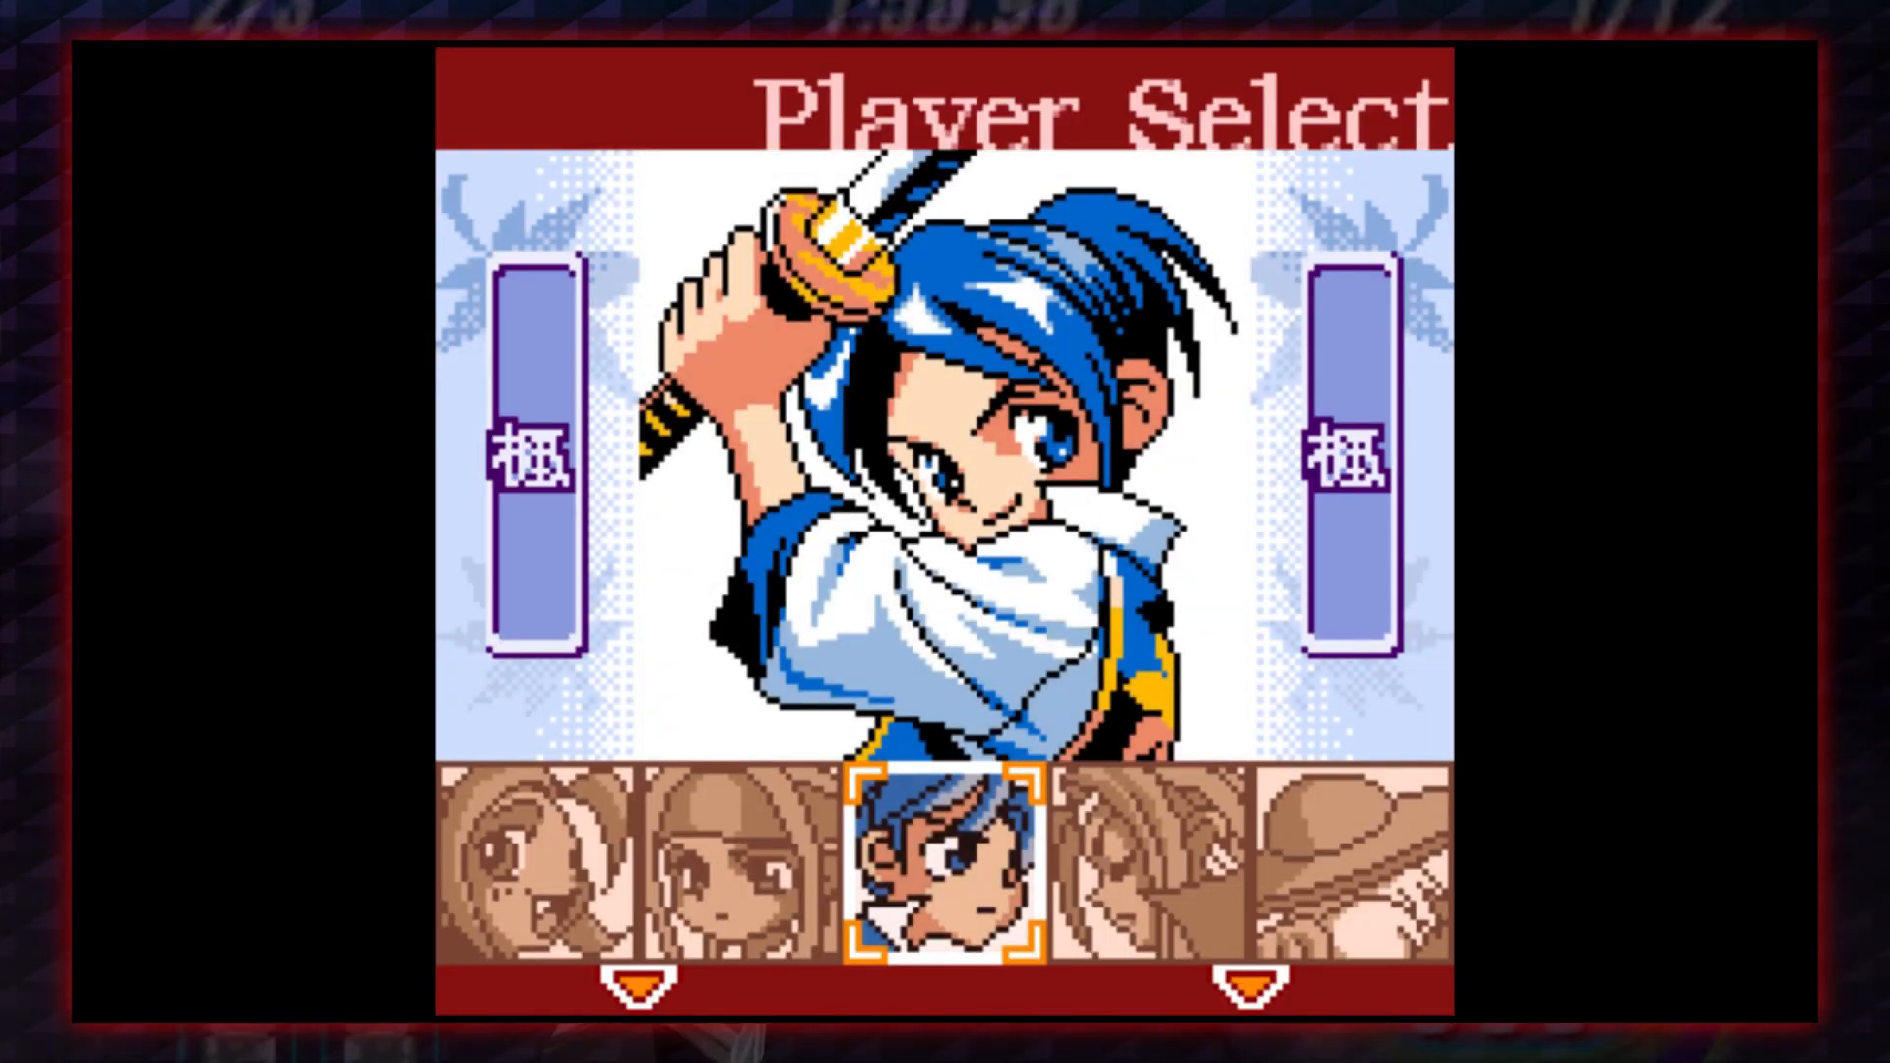
key("Right")
key("Return")
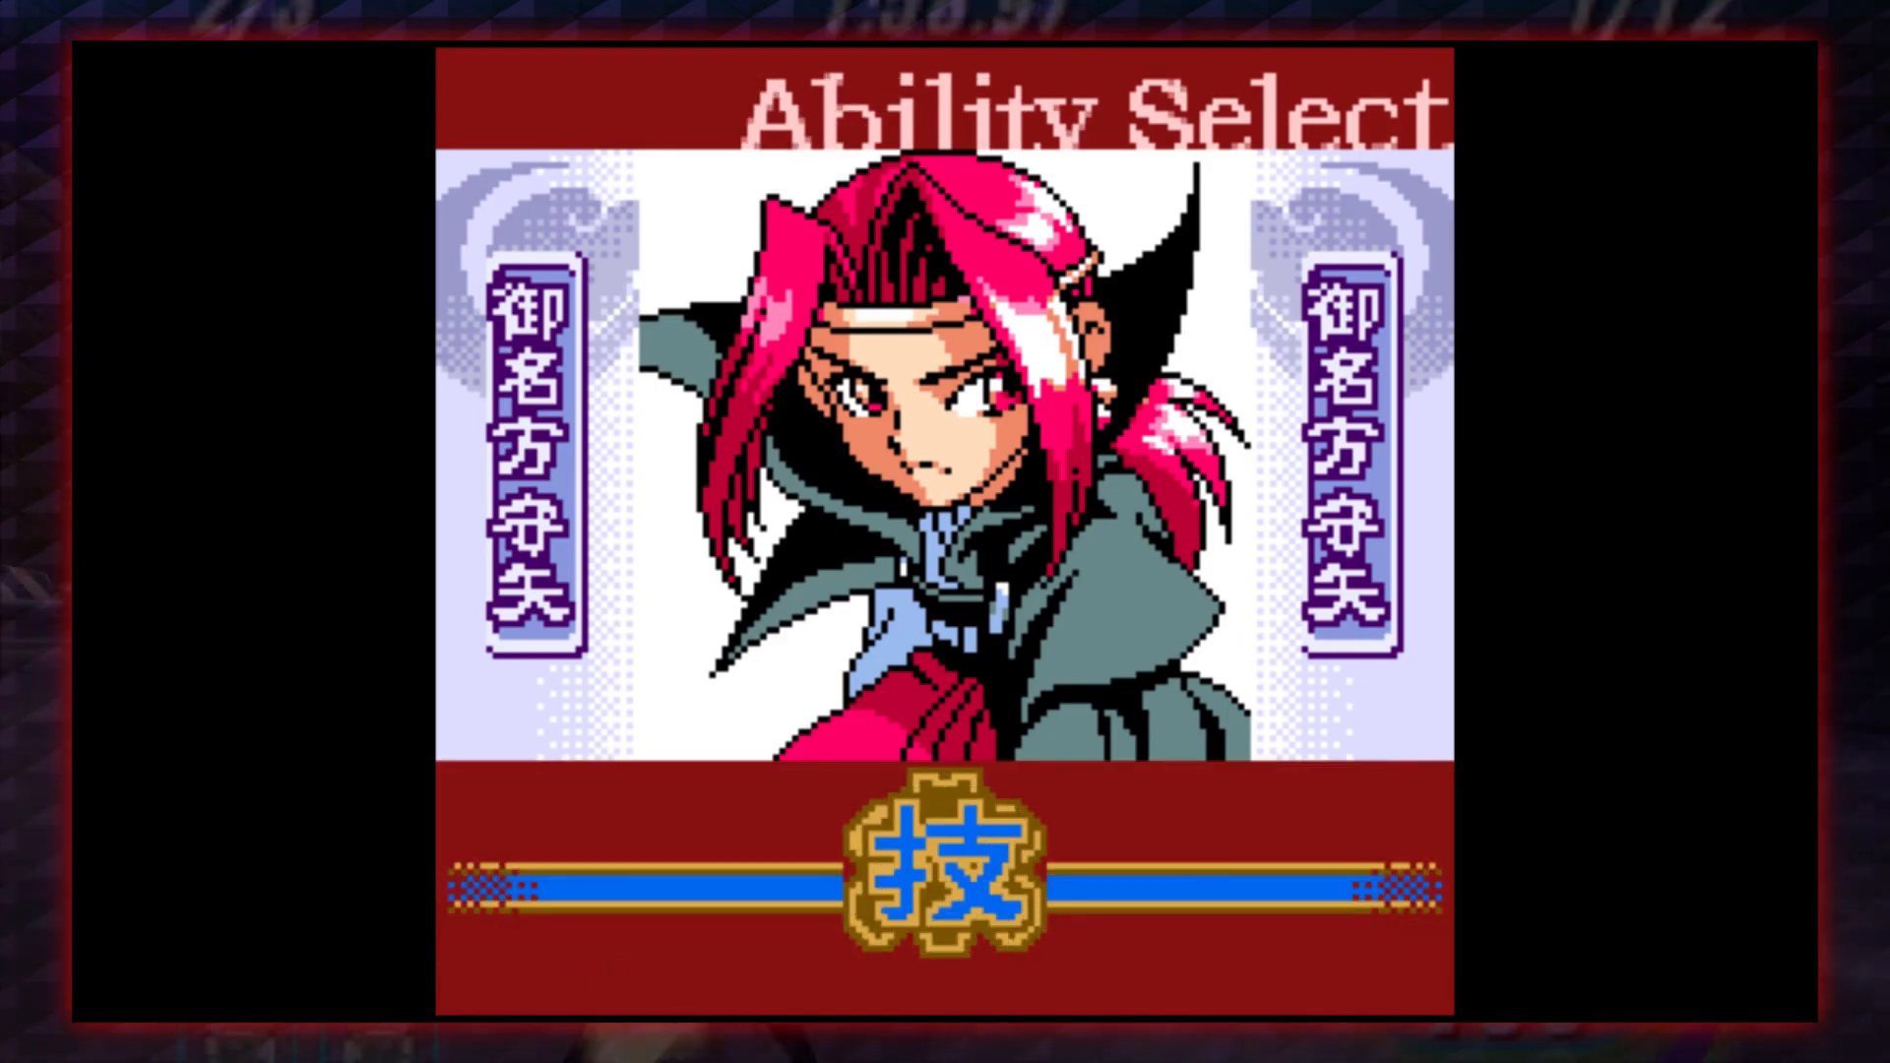
key("Return")
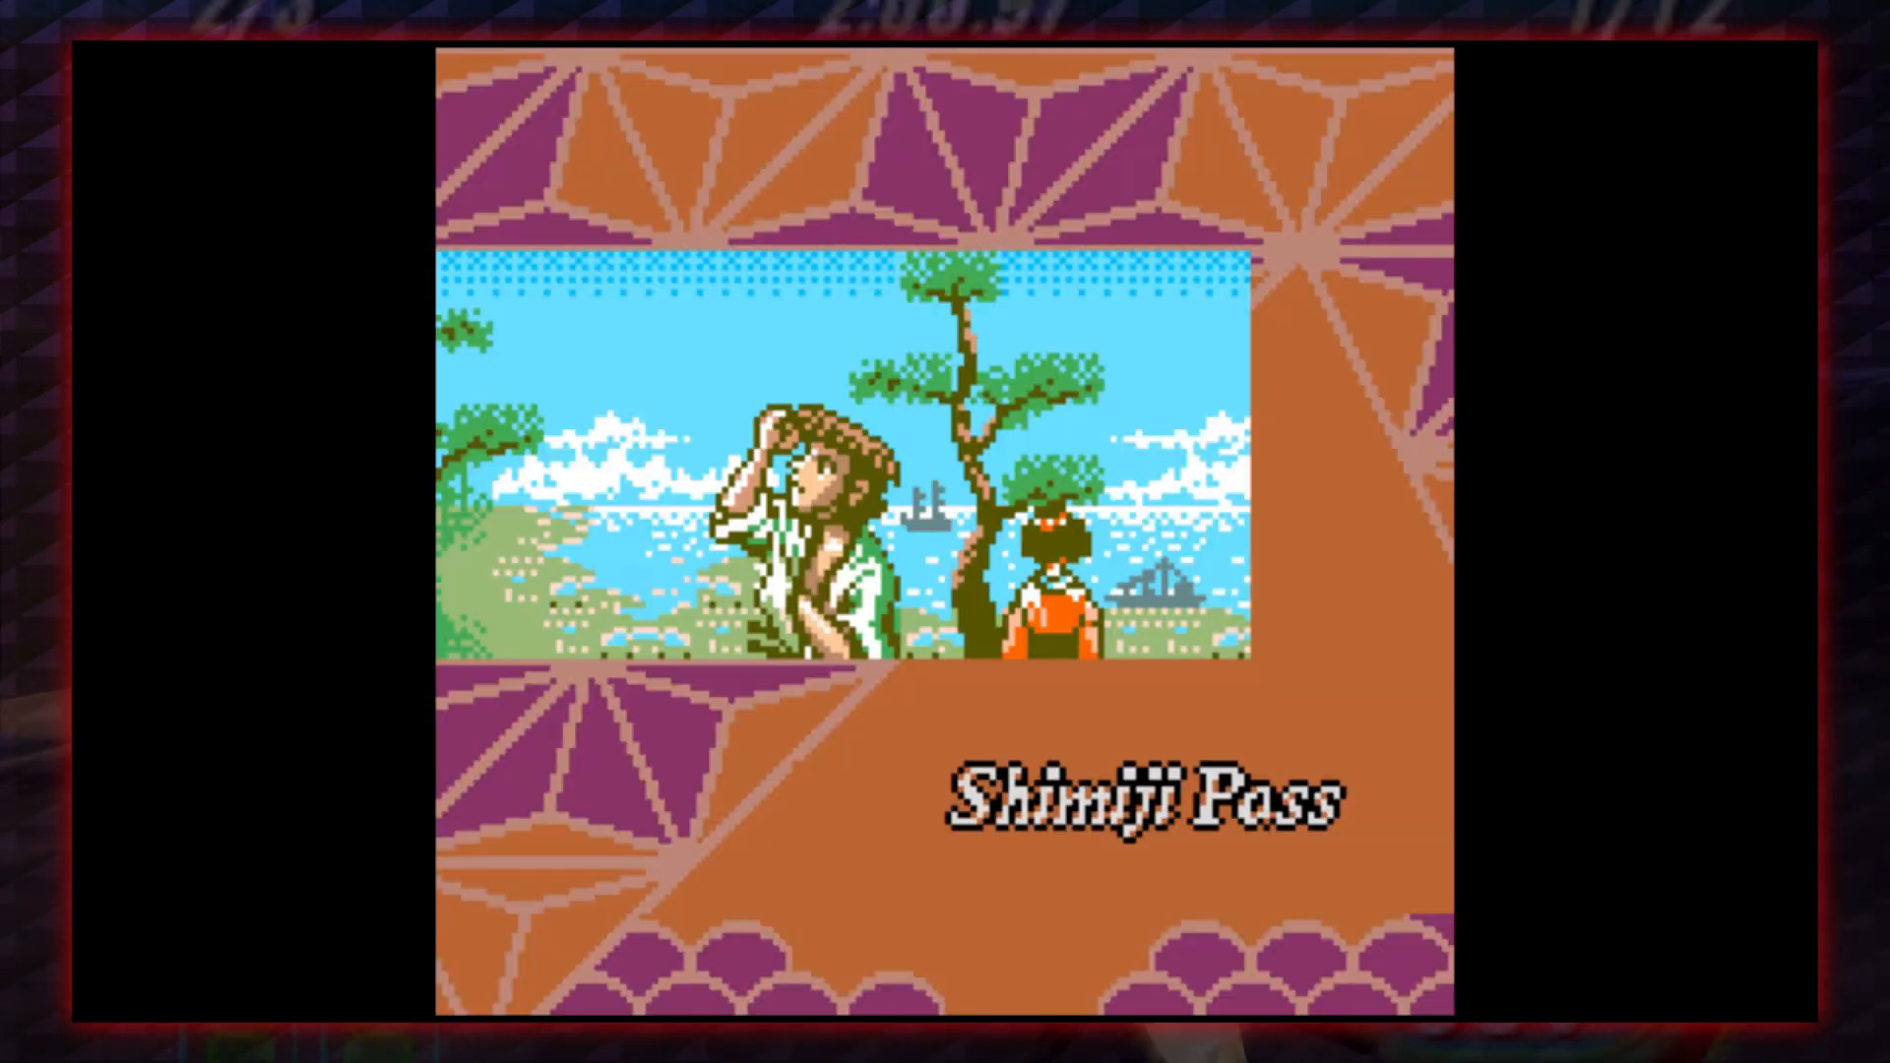
key("Return")
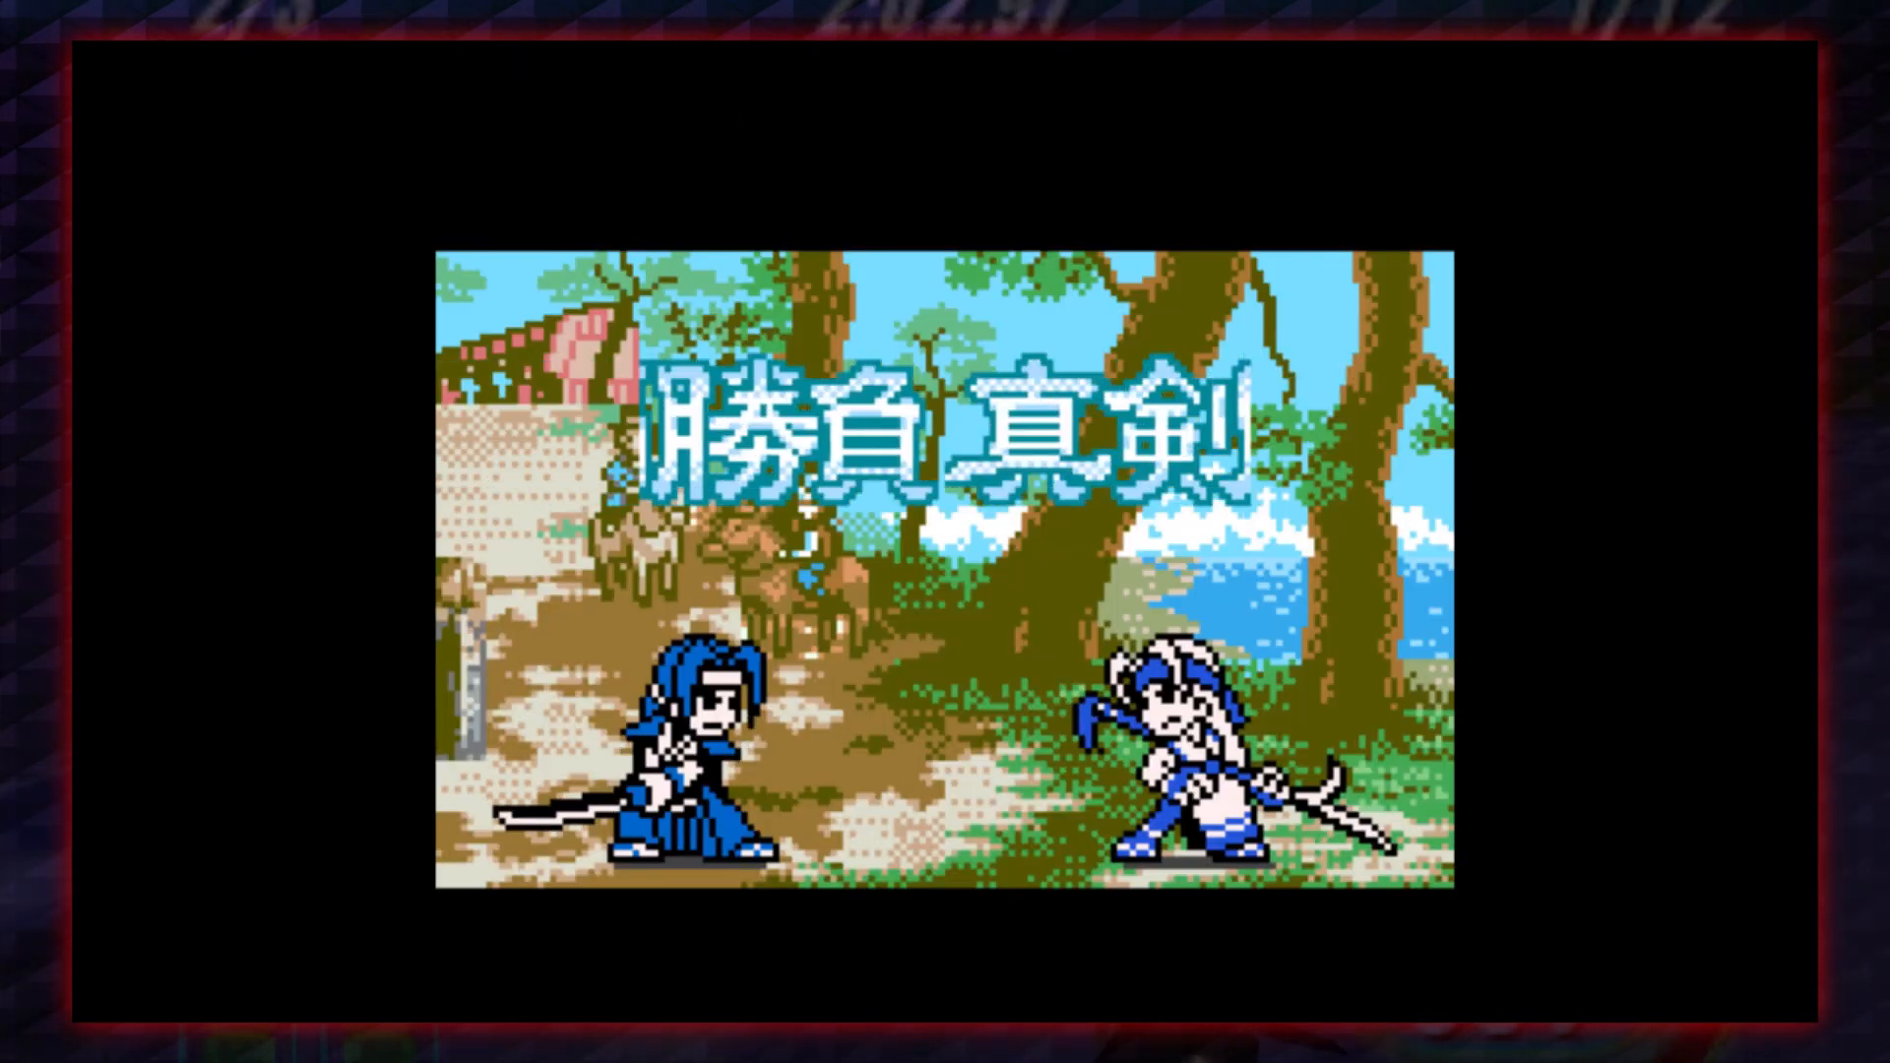